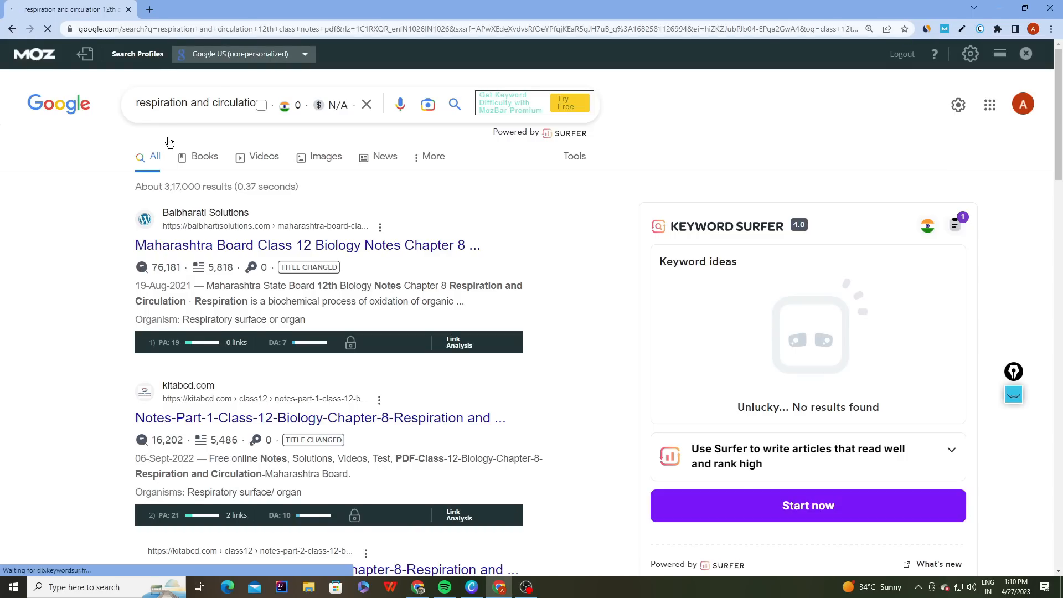
Compare the domain authority of the results for the respiration and circulation class notes search.
triple_click(278, 338)
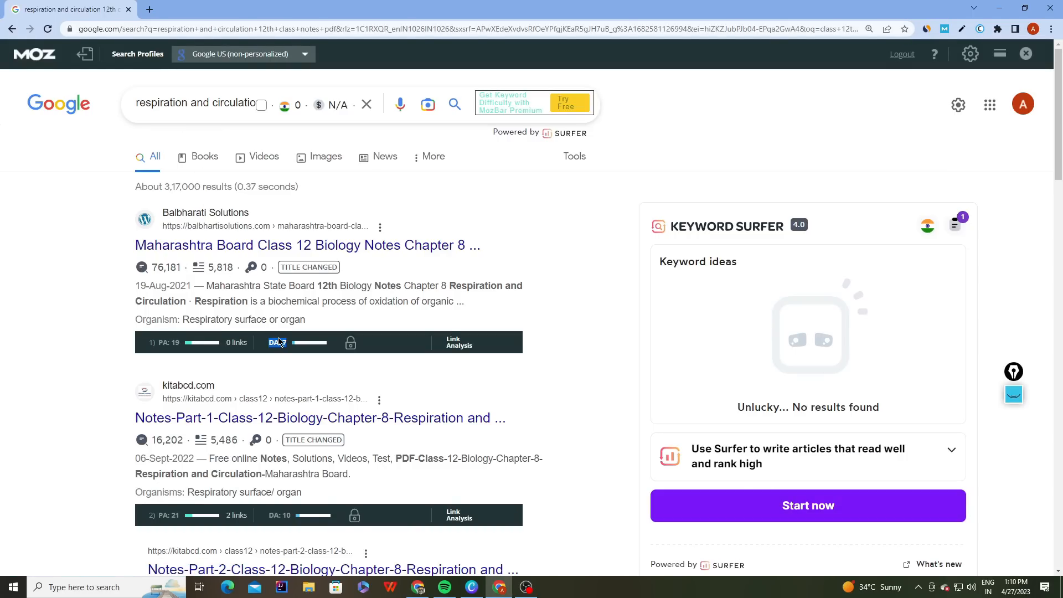
scroll(278, 341, "down", 4)
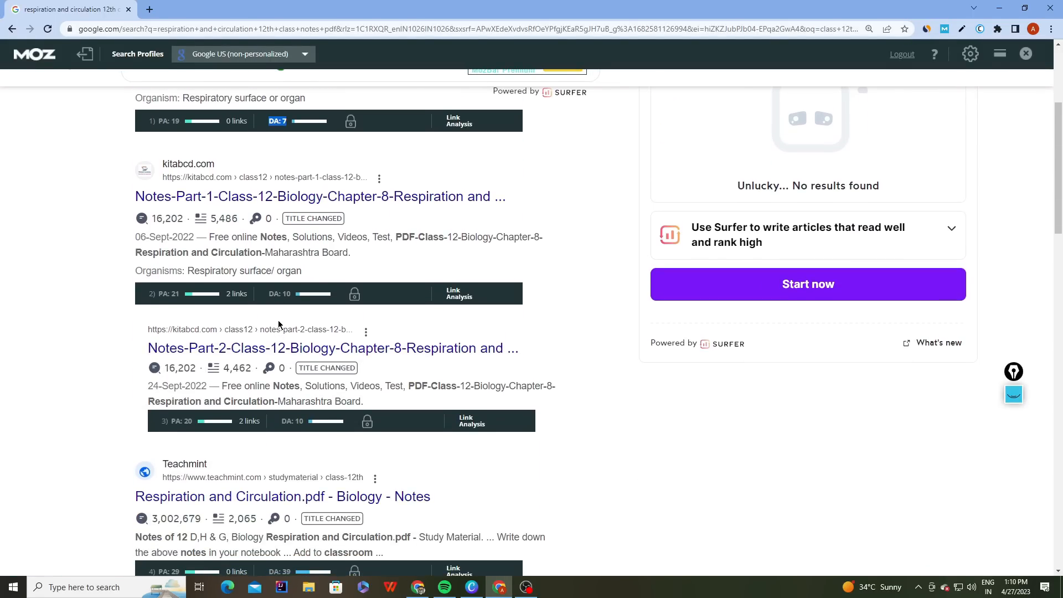
scroll(278, 325, "down", 10)
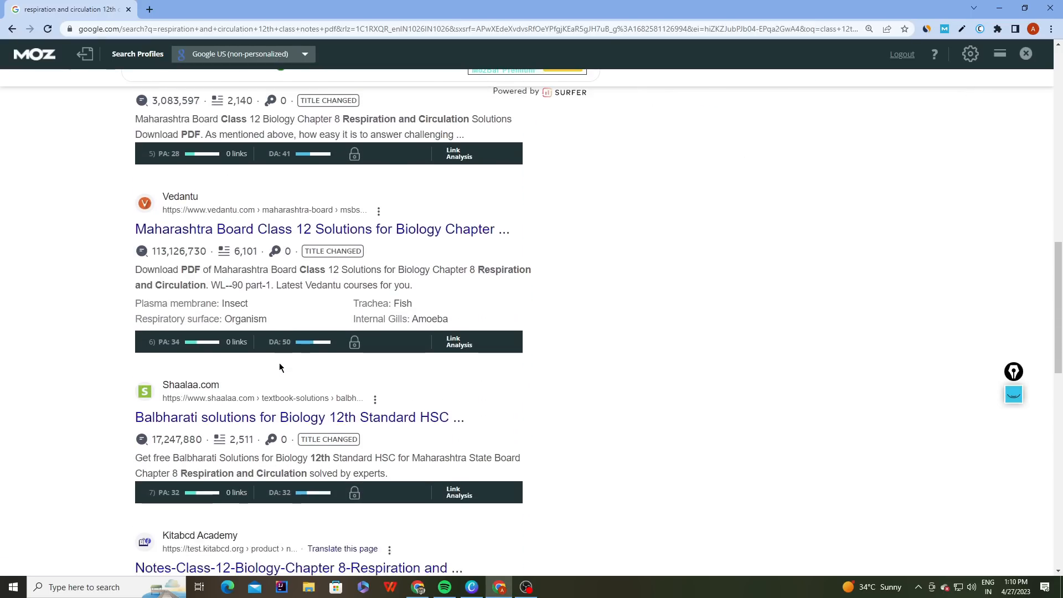
scroll(280, 367, "down", 5)
scroll(275, 360, "up", 20)
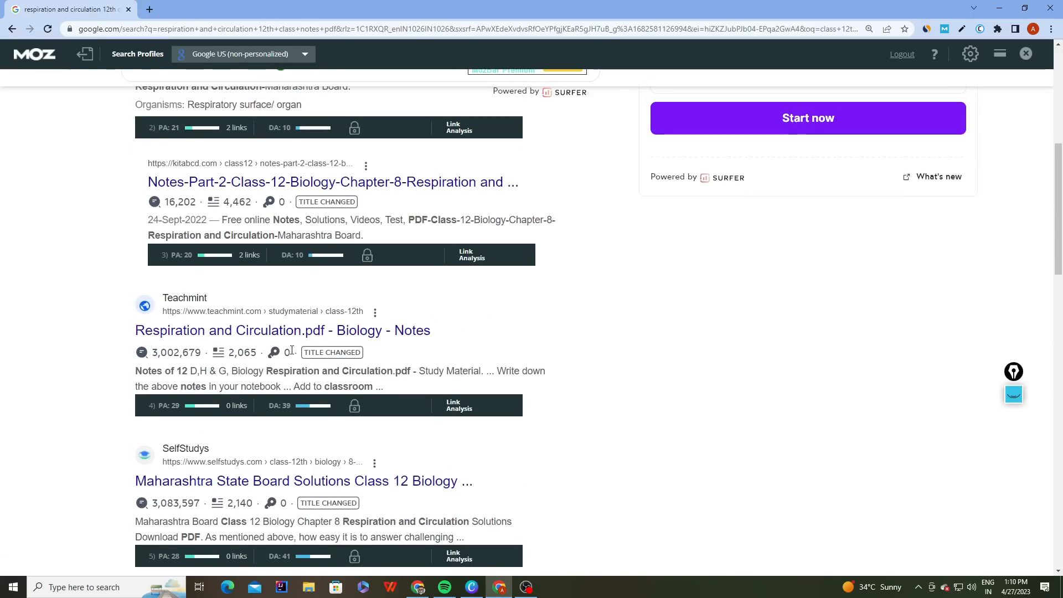
Open the Balbharati Solutions chapter 8 biology notes result in a new tab and switch to it.
right_click(229, 249)
left_click(242, 262)
left_click(159, 6)
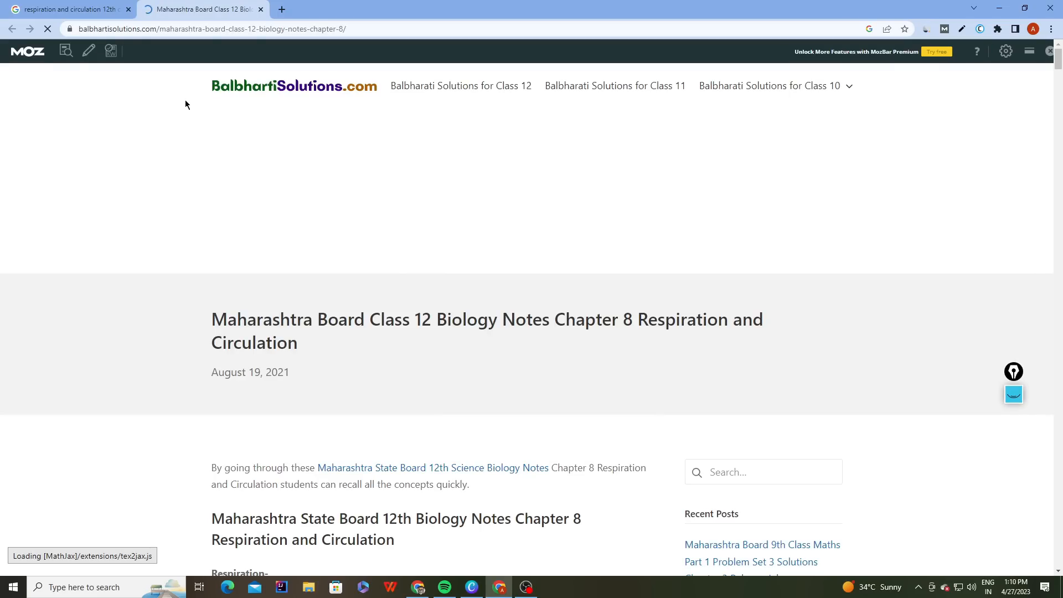
Examine the site's Similarweb monthly visits from January to March 2023 alongside its Moz domain authority.
left_click(929, 33)
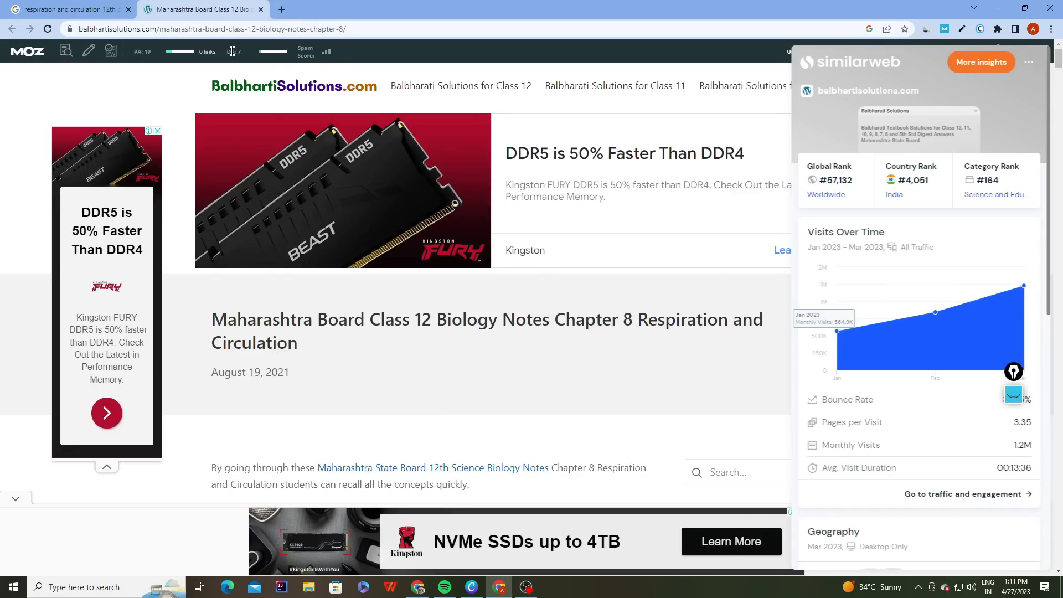
left_click_drag(228, 50, 249, 54)
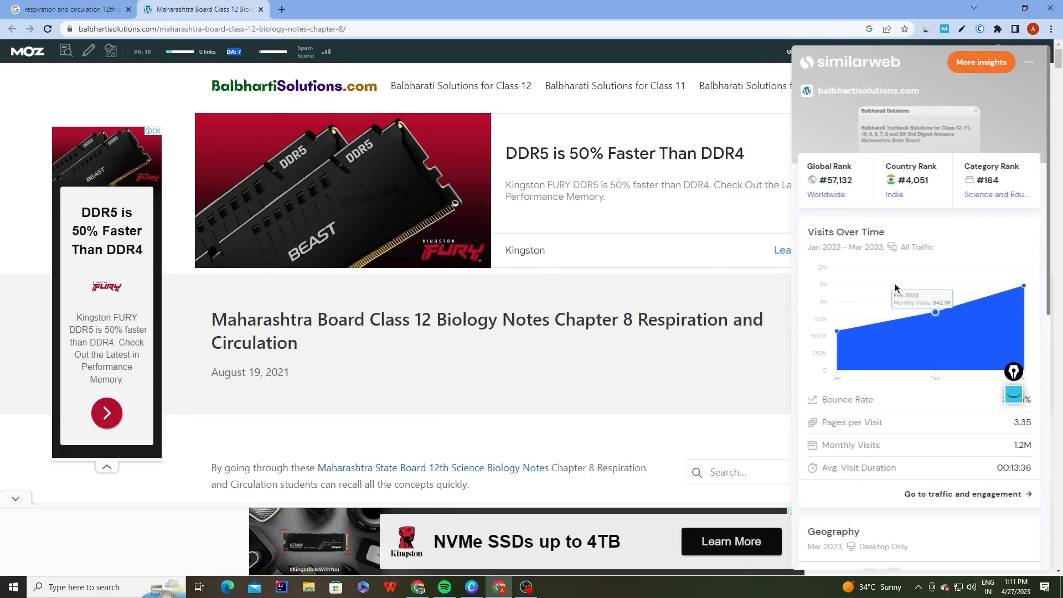
key("ctrl+plus")
key("ctrl+plus")
key("ctrl+plus")
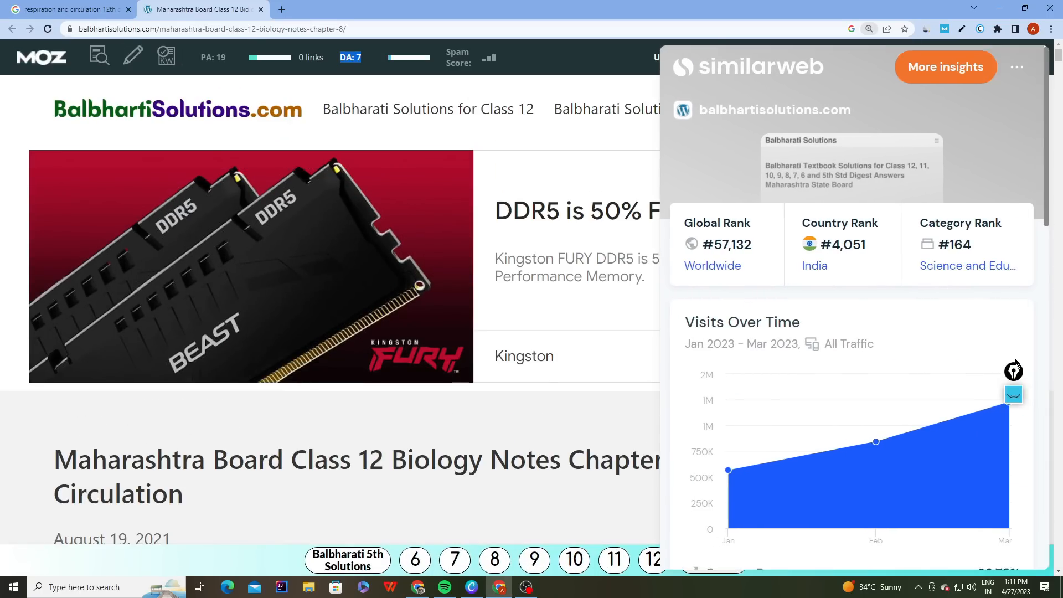
scroll(1014, 277, "down", 3)
key("ctrl+minus")
key("ctrl+minus")
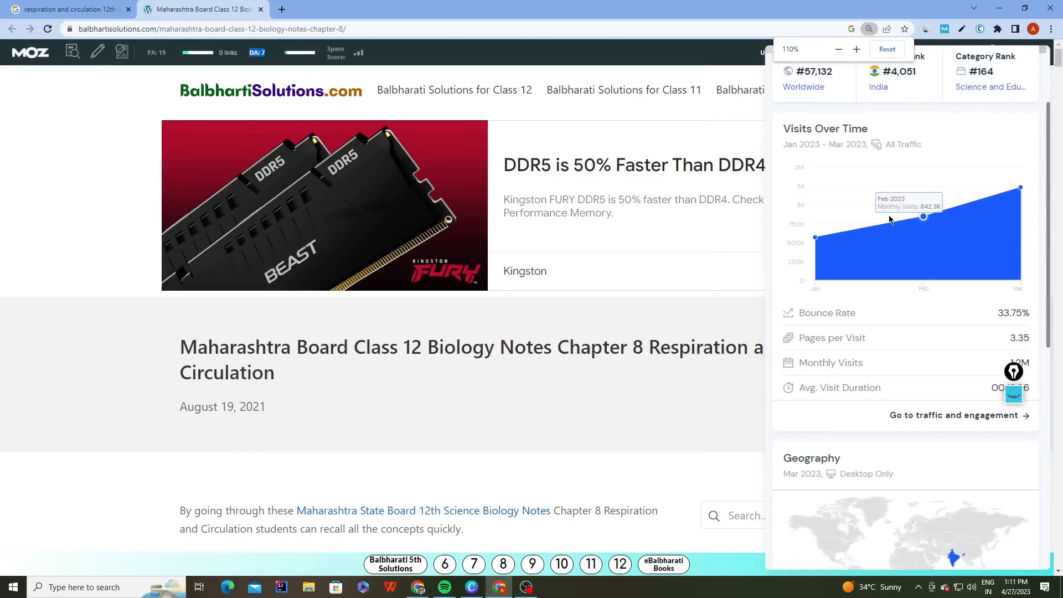
key("ctrl+minus")
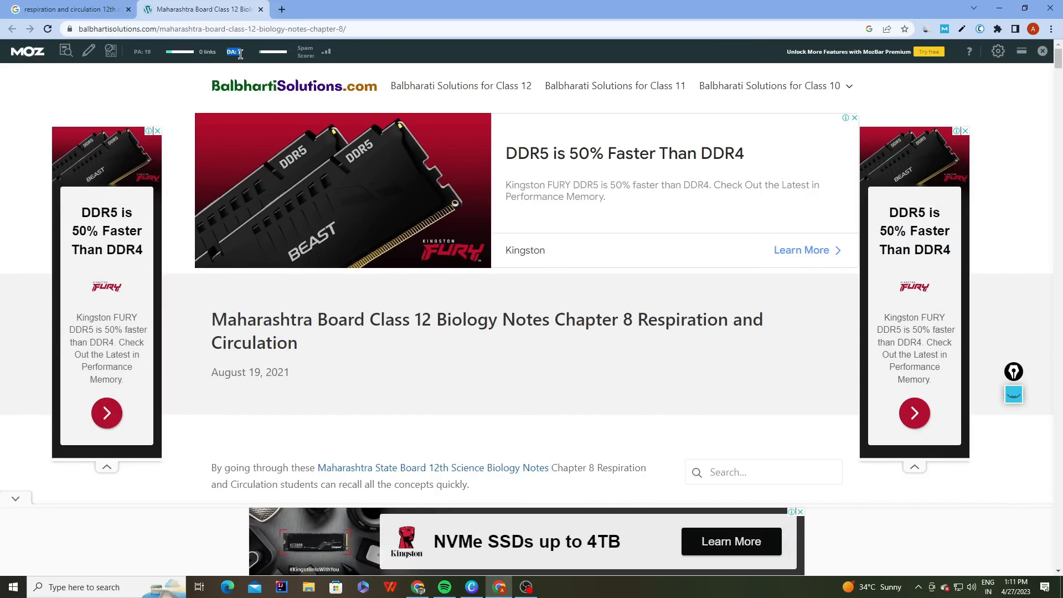
Look over the Balbharati Solutions home page and its class menu, and close the site's tab.
left_click(295, 86)
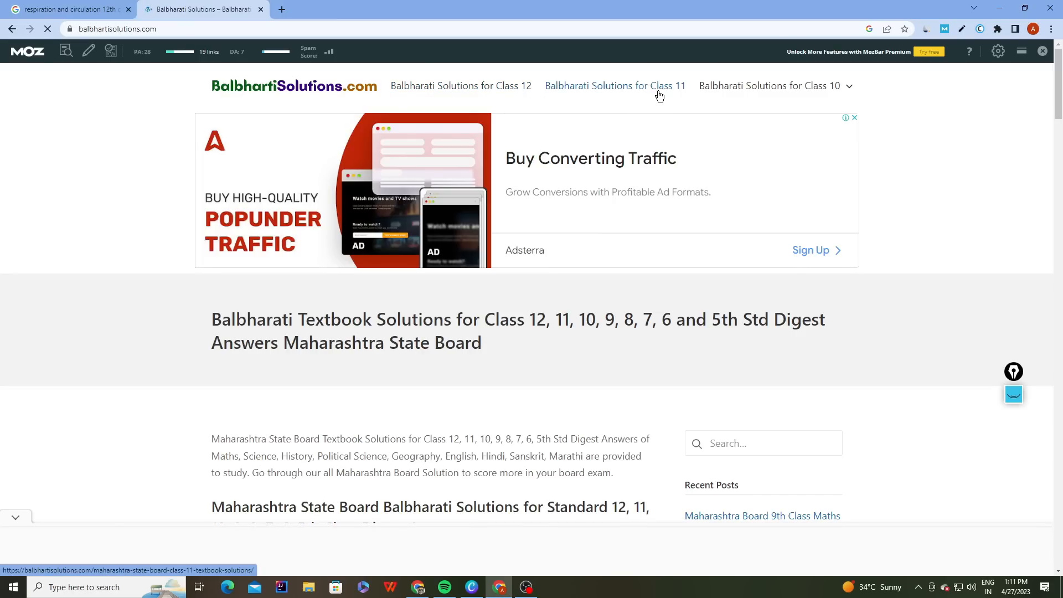
mouse_move(804, 87)
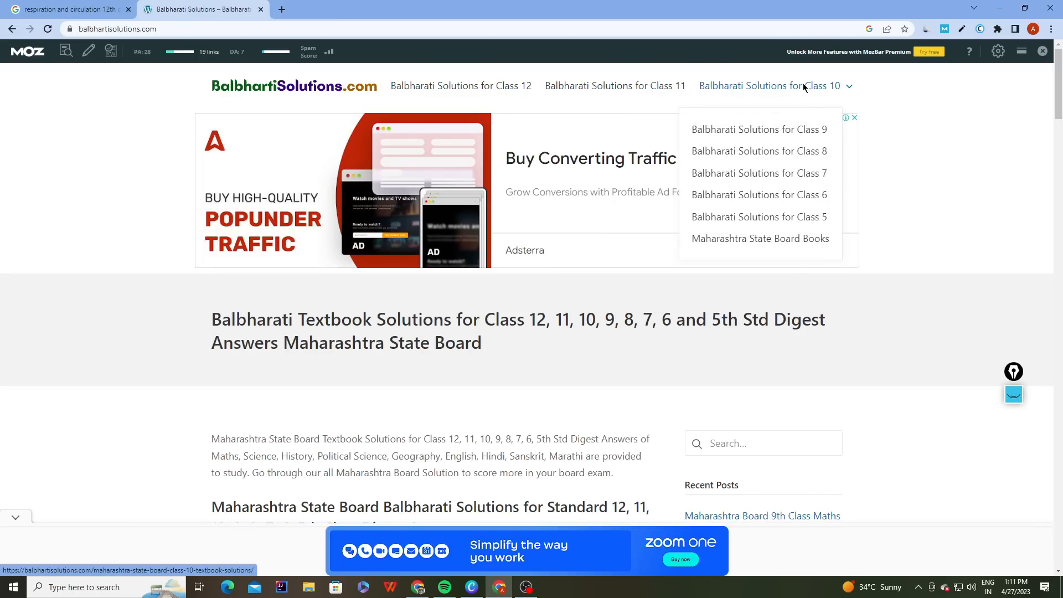
scroll(117, 276, "down", 5)
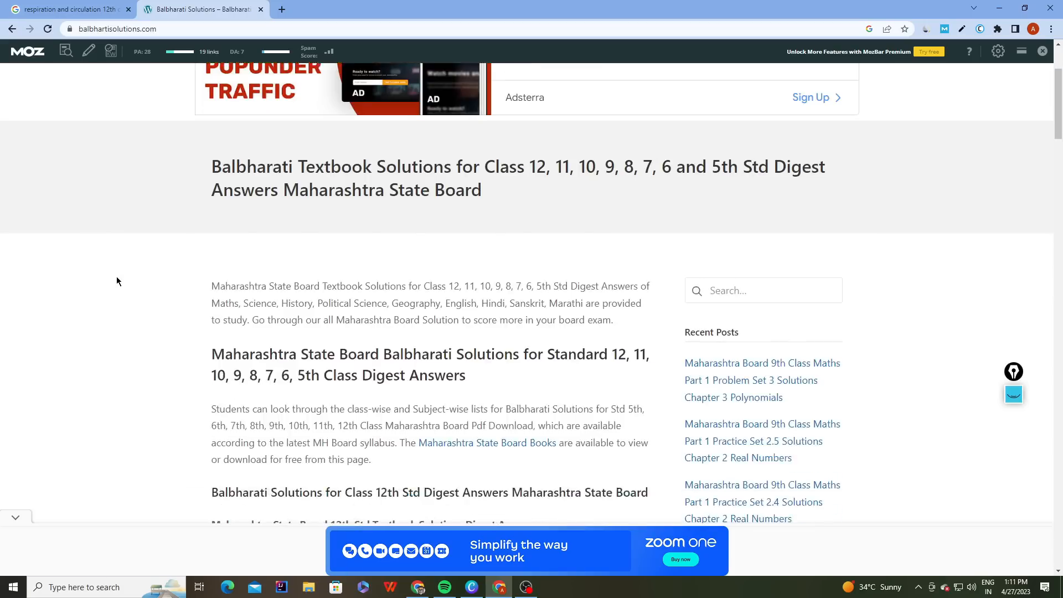
scroll(116, 278, "down", 6)
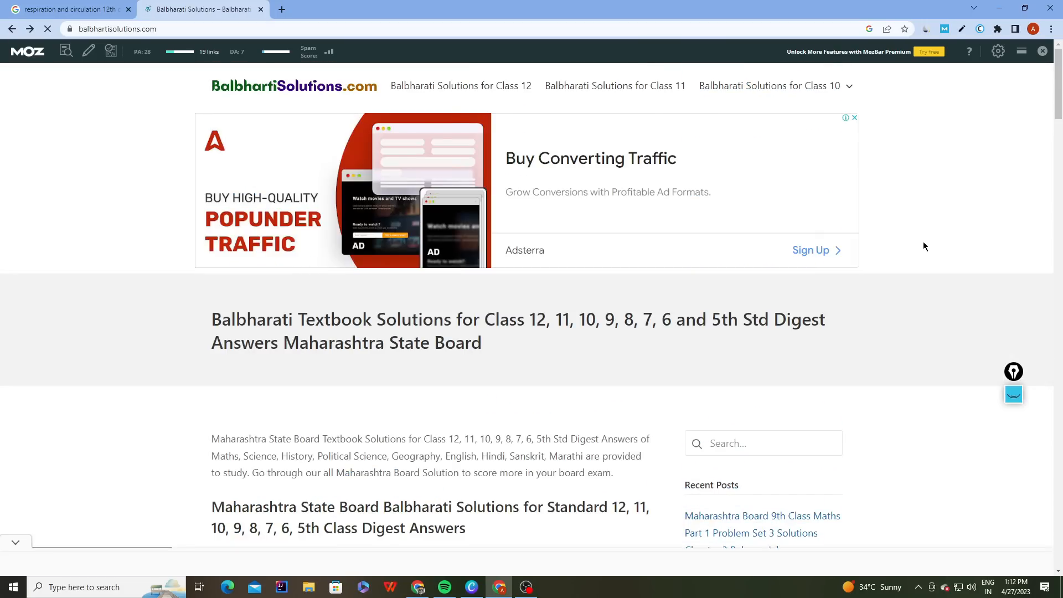
scroll(923, 246, "down", 2)
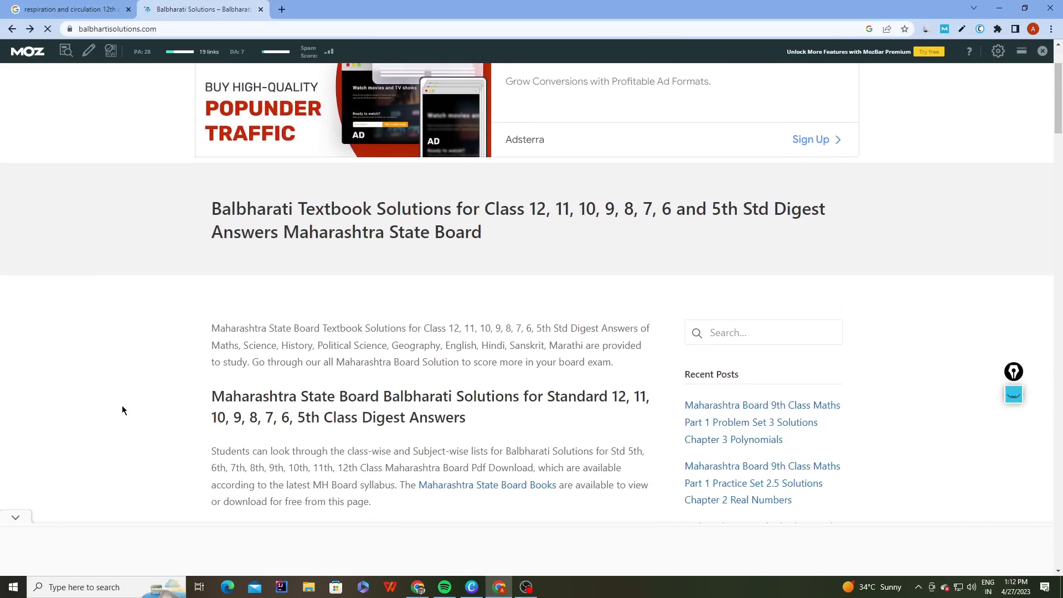
scroll(132, 302, "up", 2)
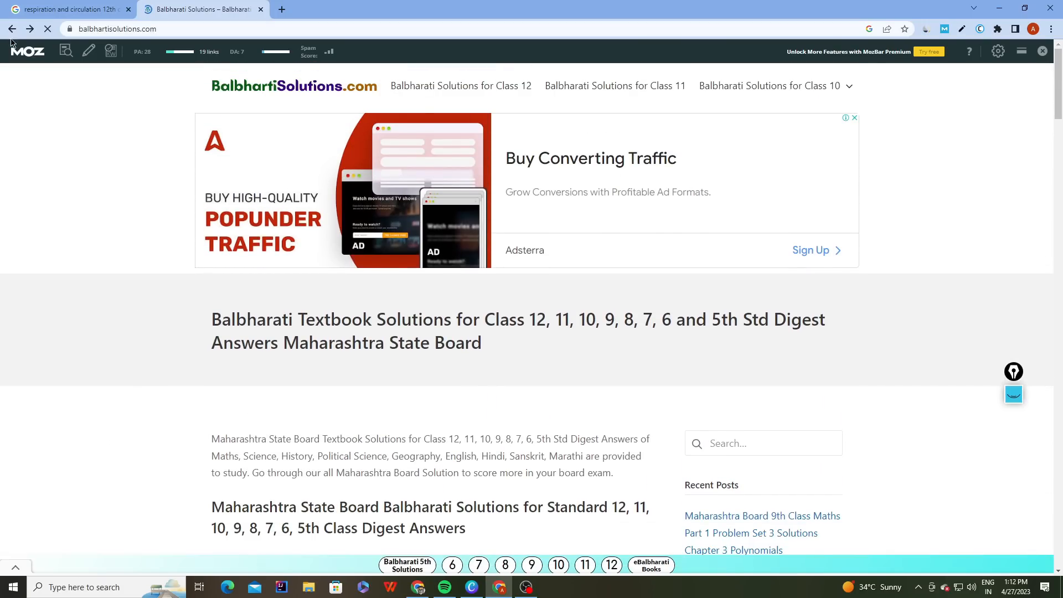
left_click(44, 8)
left_click(260, 10)
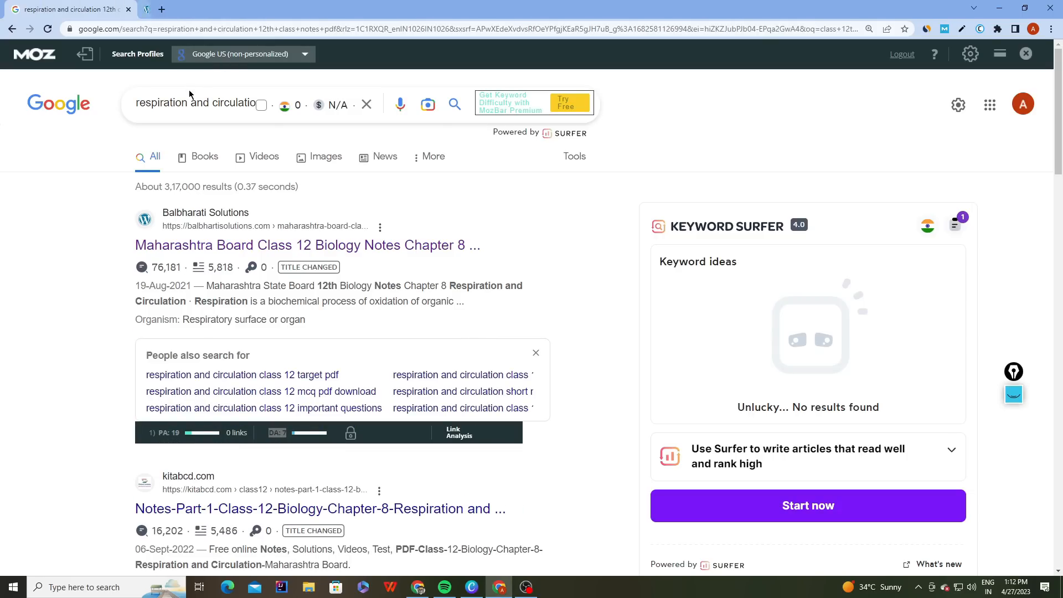
Replace the Google search query with "class 12th notes pdf".
left_click(190, 97)
key("ctrl+a")
key("BackSpace")
type("class")
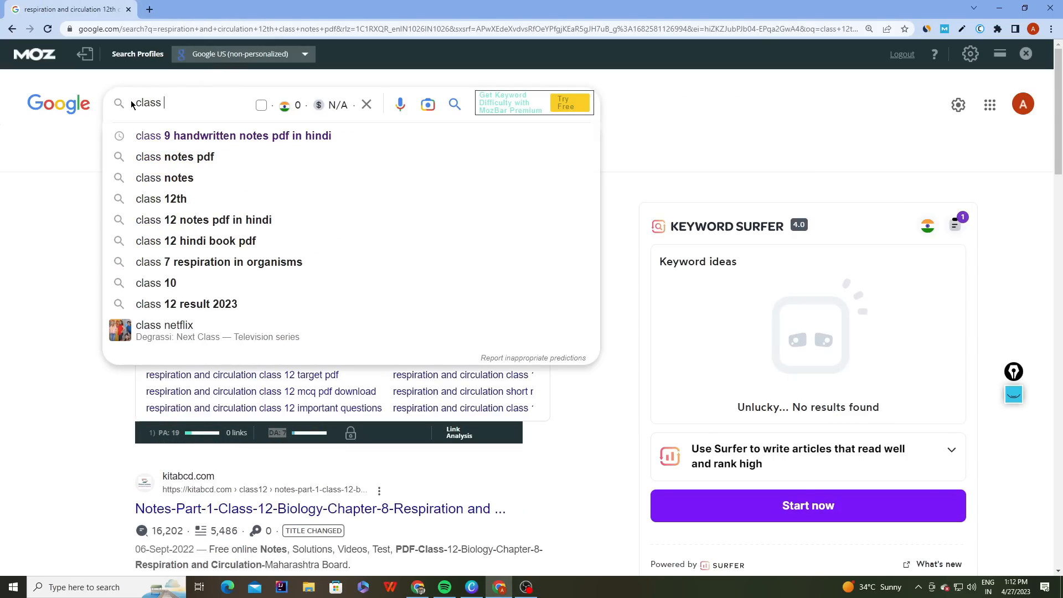
type(" 12th not")
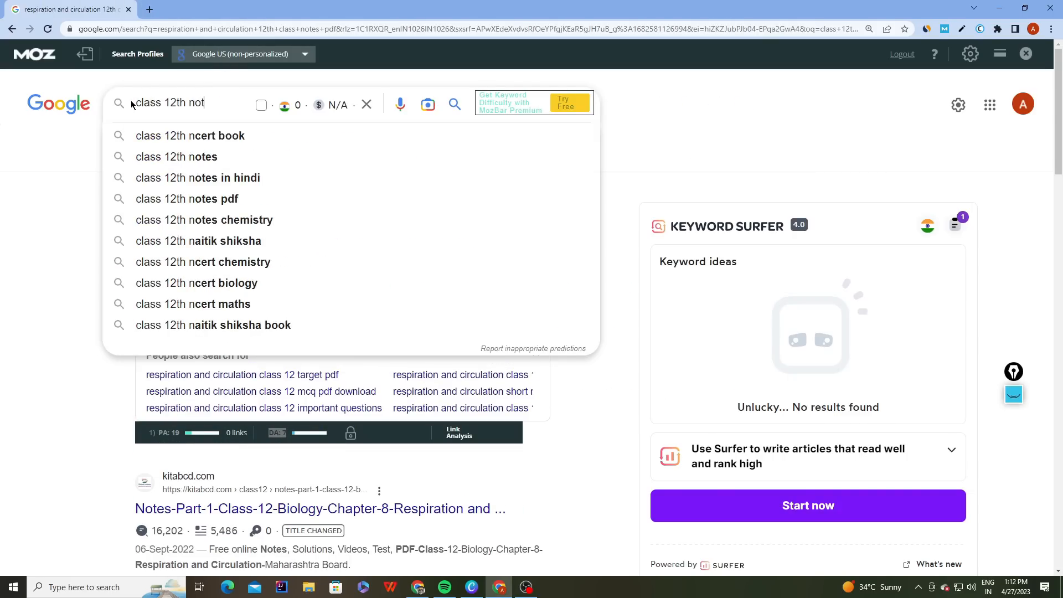
type("es pdf")
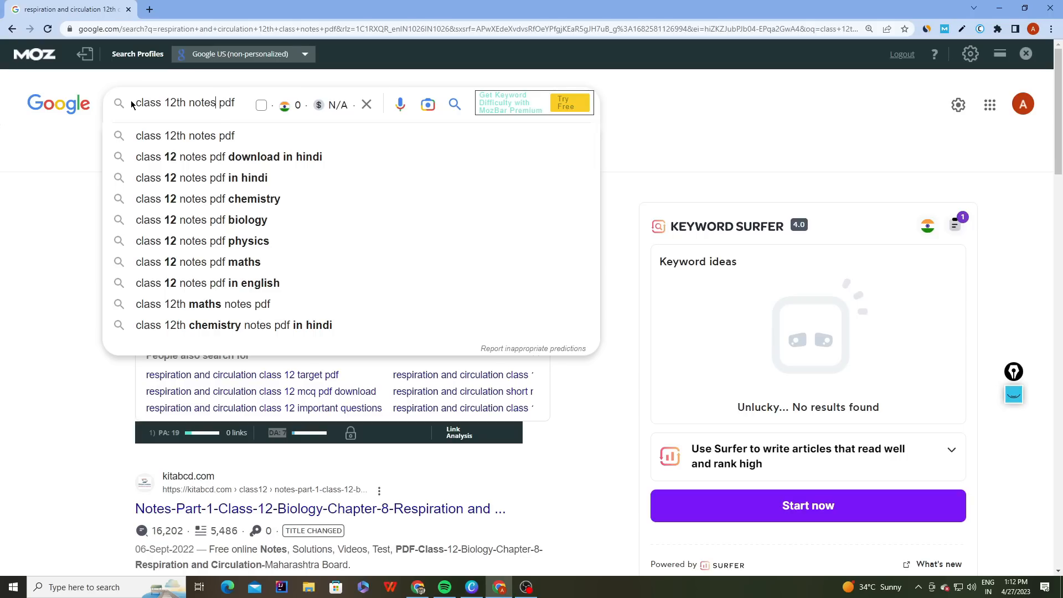
Try the letters a and b before "notes" for suggestions, and search for "class 12th biology chapter 1 notes pdf".
type("a")
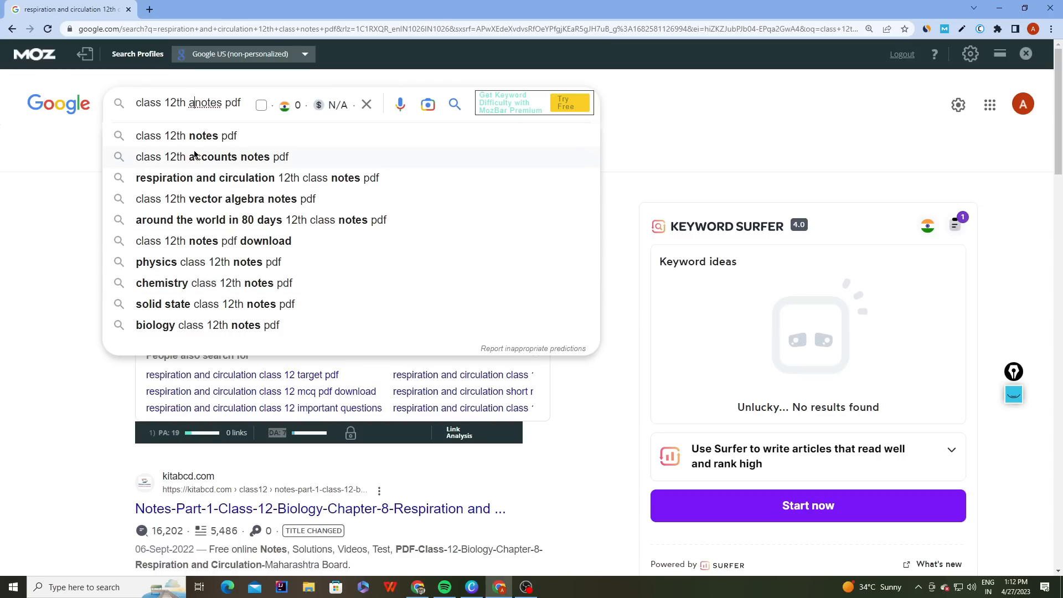
key("BackSpace")
type("b")
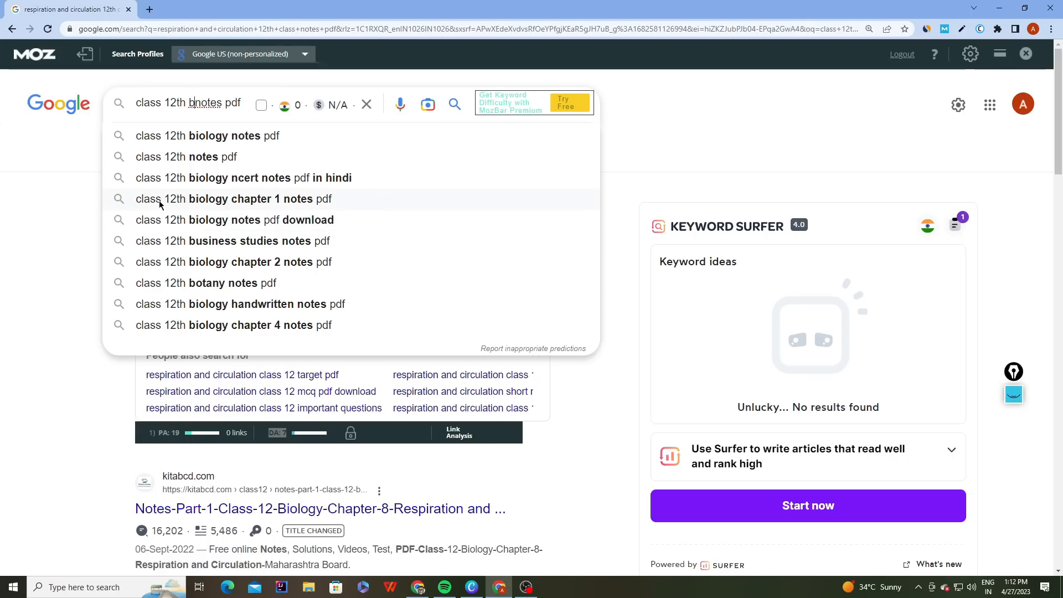
left_click(258, 199)
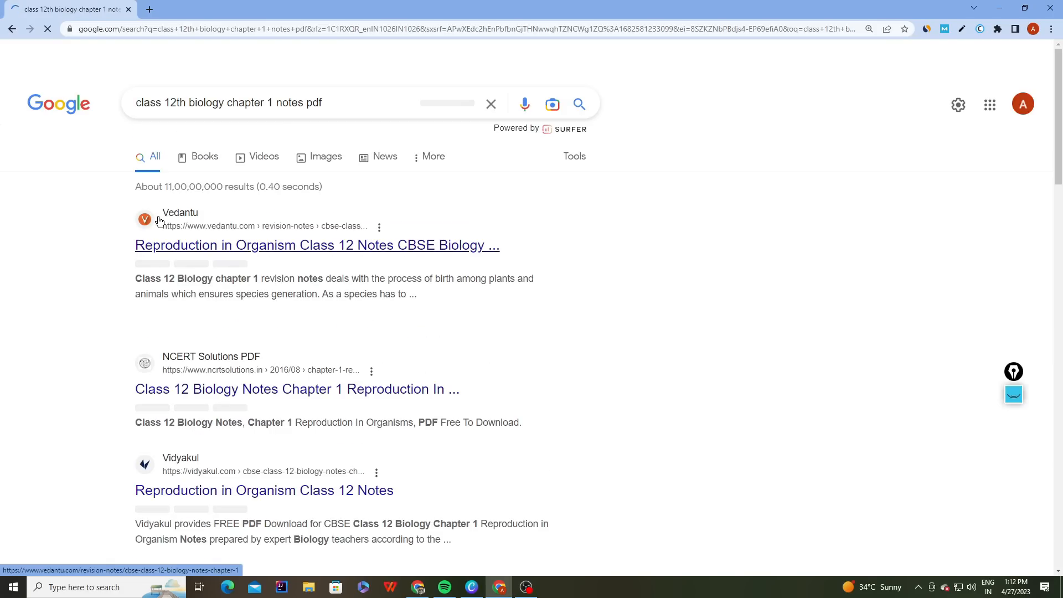
Look through the biology chapter 1 notes results for the Balbharati Solutions listing.
scroll(186, 244, "down", 2)
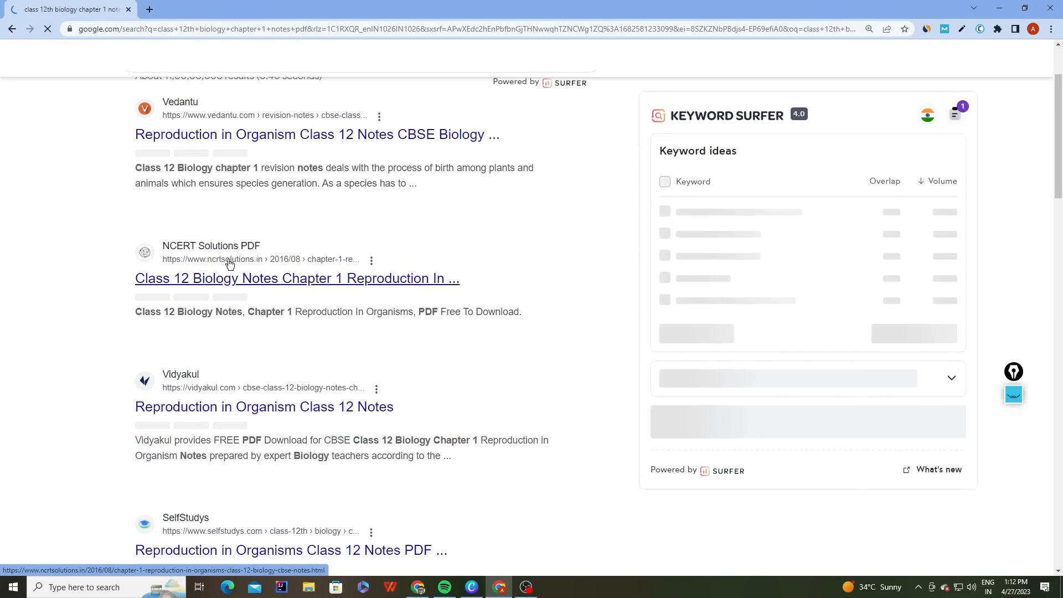
scroll(230, 263, "down", 5)
scroll(229, 263, "down", 4)
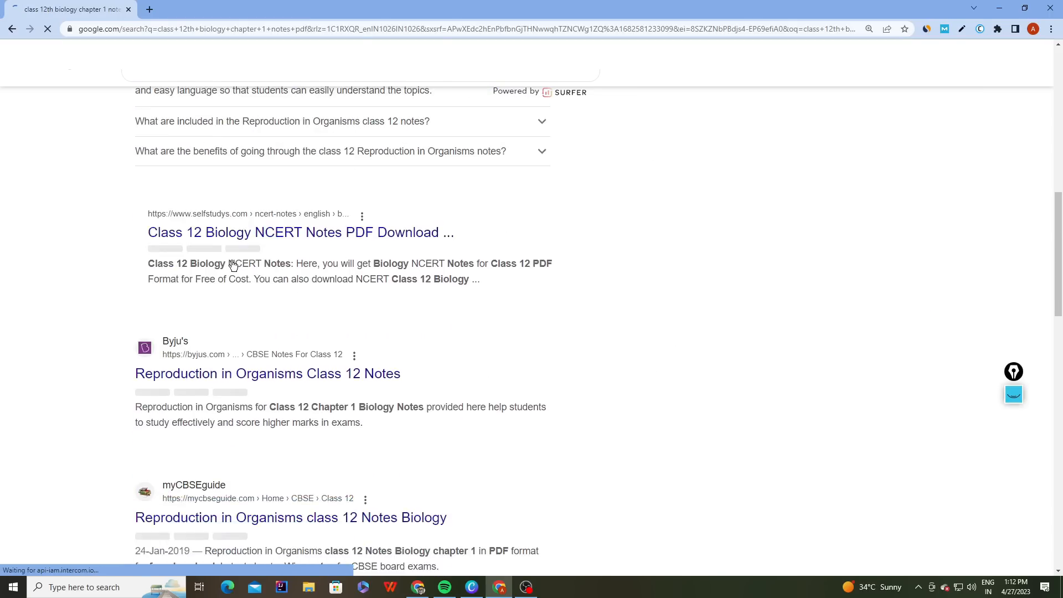
scroll(233, 264, "down", 3)
scroll(177, 238, "down", 2)
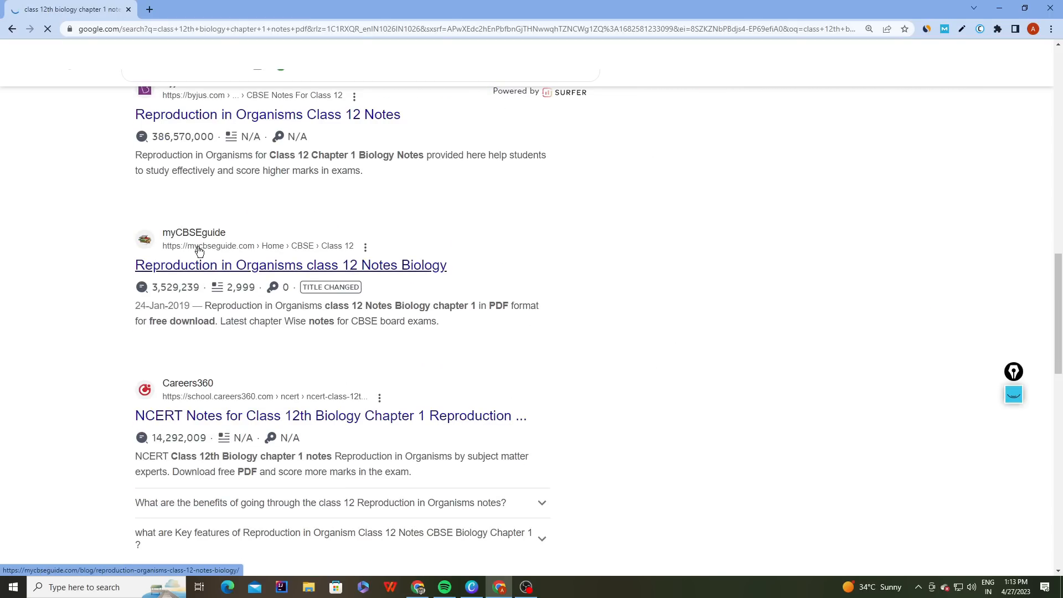
scroll(200, 252, "down", 10)
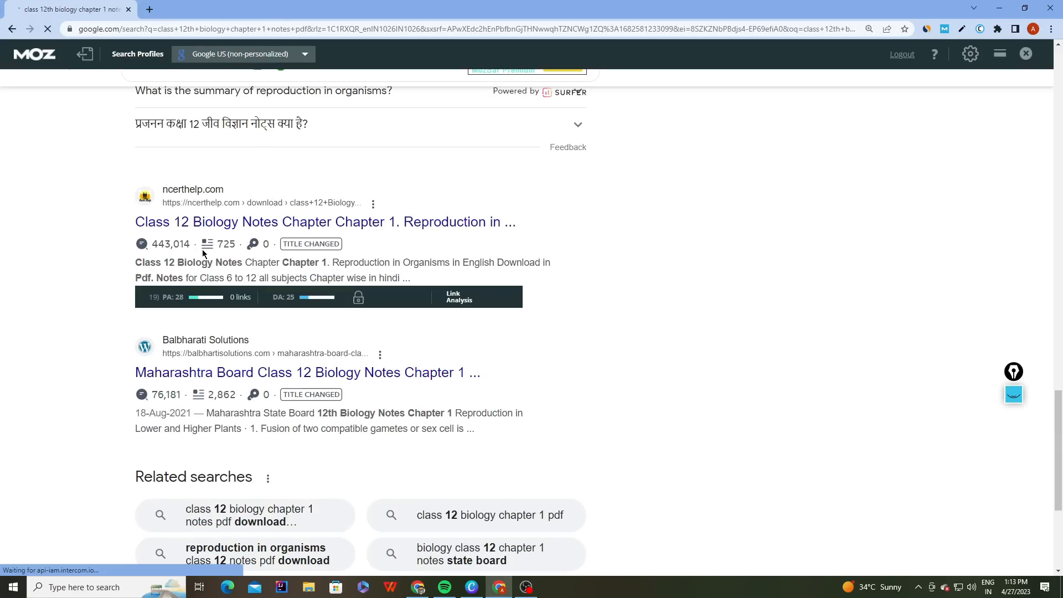
Open the Balbharati Solutions chapter 1 biology notes result in a new tab and switch to it.
scroll(204, 251, "down", 2)
right_click(179, 266)
left_click(190, 274)
left_click(177, 5)
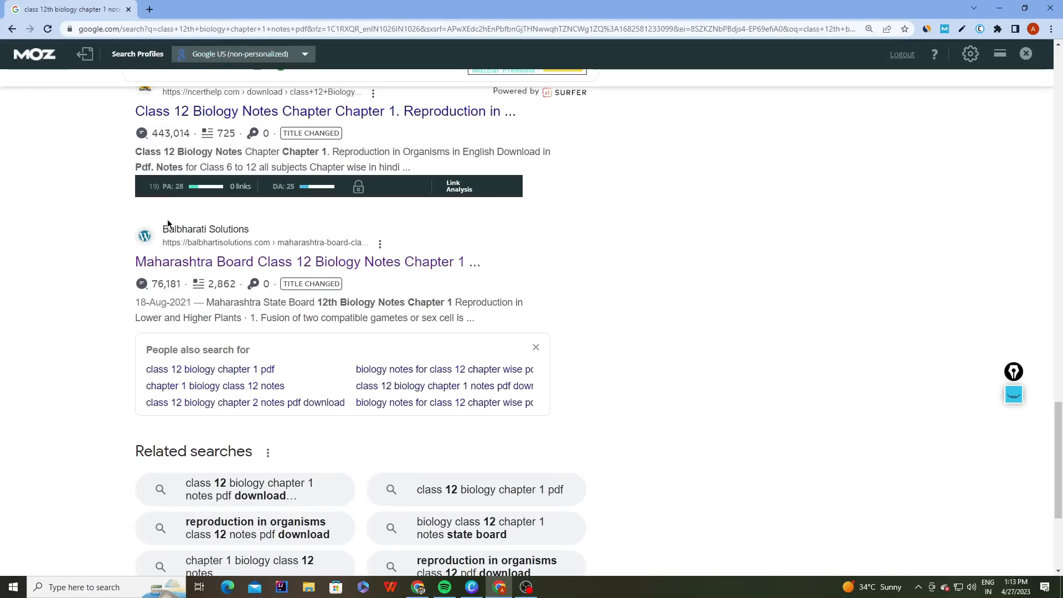
Review the ranking sites' domain authority and the related keyword volumes for the biology chapter 1 notes search.
scroll(168, 223, "up", 20)
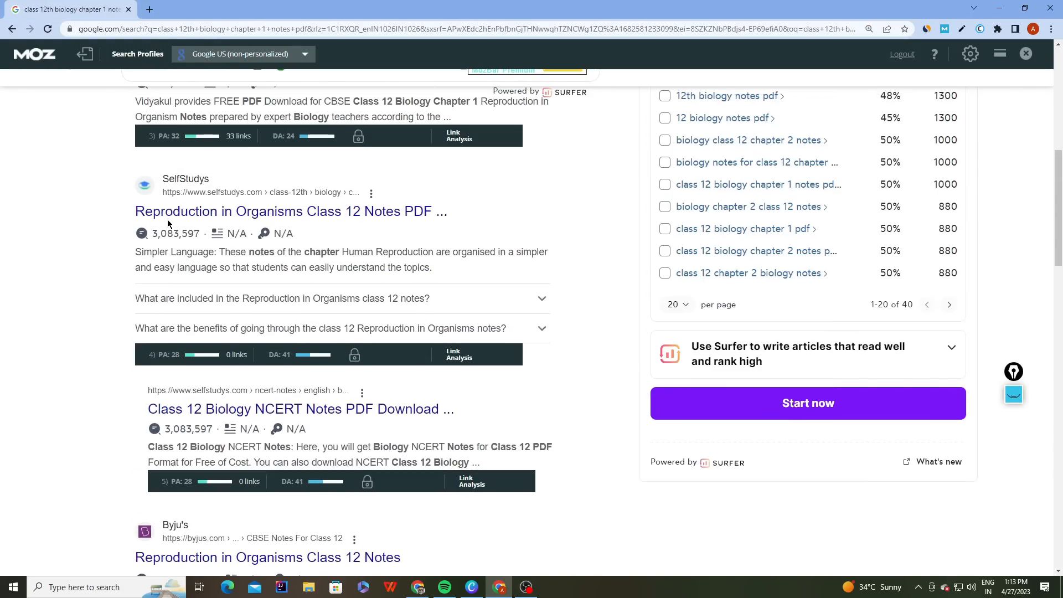
scroll(168, 223, "up", 7)
scroll(169, 223, "down", 6)
scroll(169, 223, "up", 6)
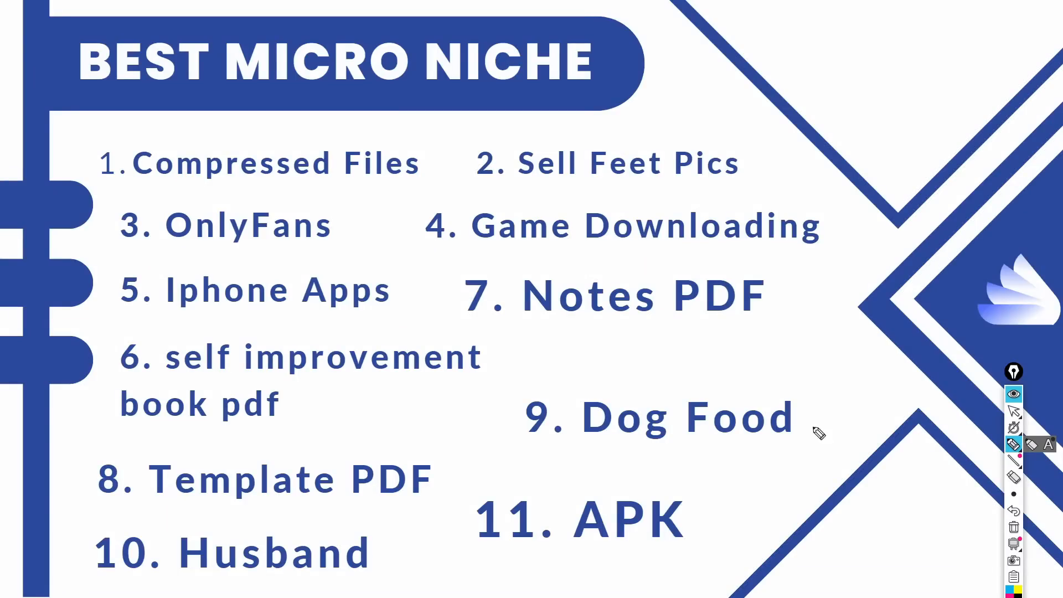
mouse_move(385, 442)
left_mouse_down()
mouse_move(61, 459)
mouse_move(102, 501)
mouse_move(430, 501)
mouse_move(416, 447)
mouse_move(372, 443)
left_mouse_up()
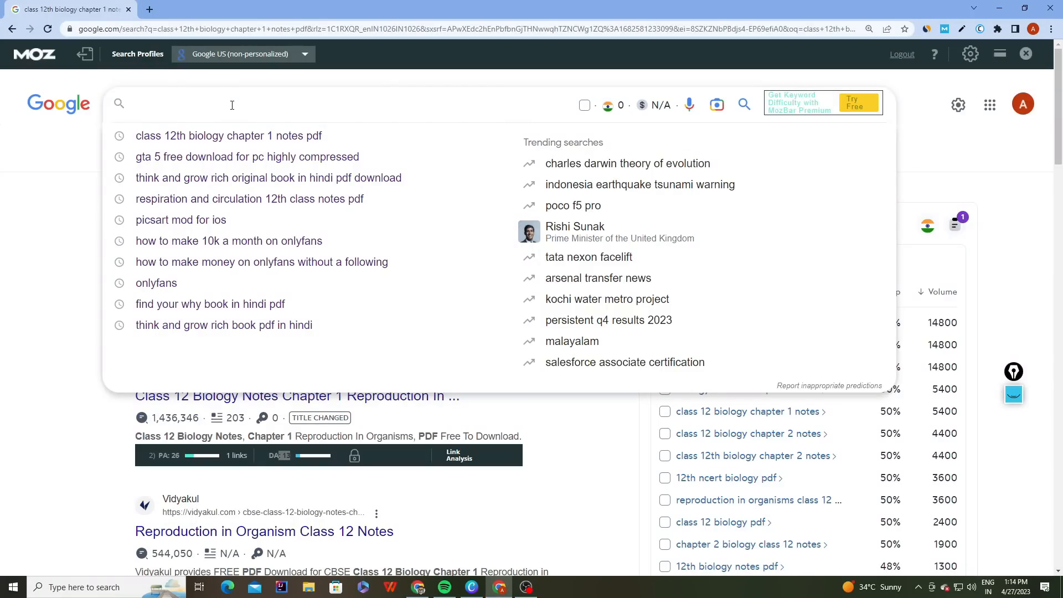
Search for "resume template free download" and look through the results down to the related searches.
type("resume ")
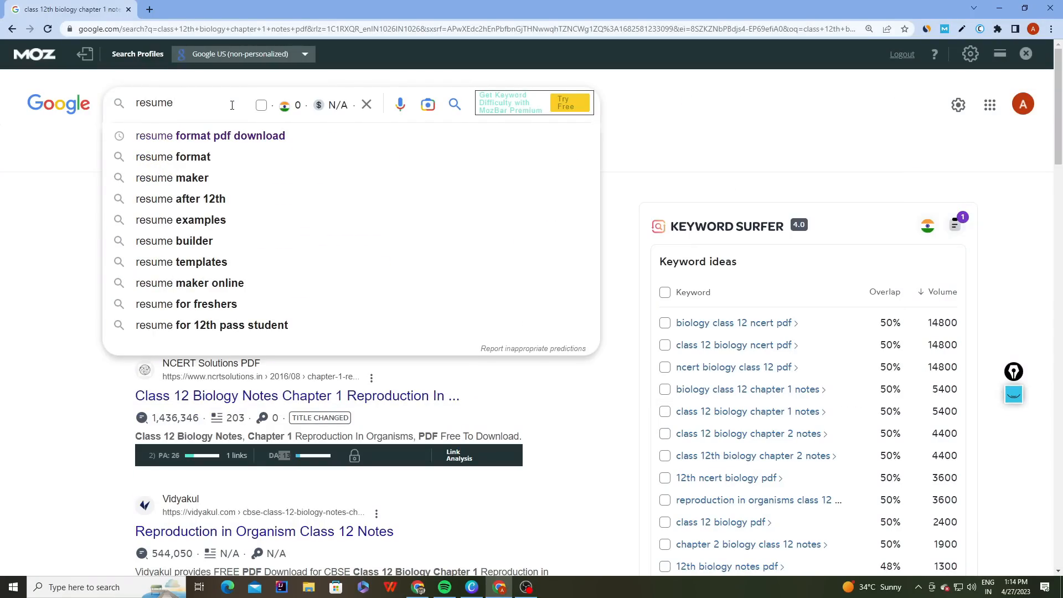
type("templa")
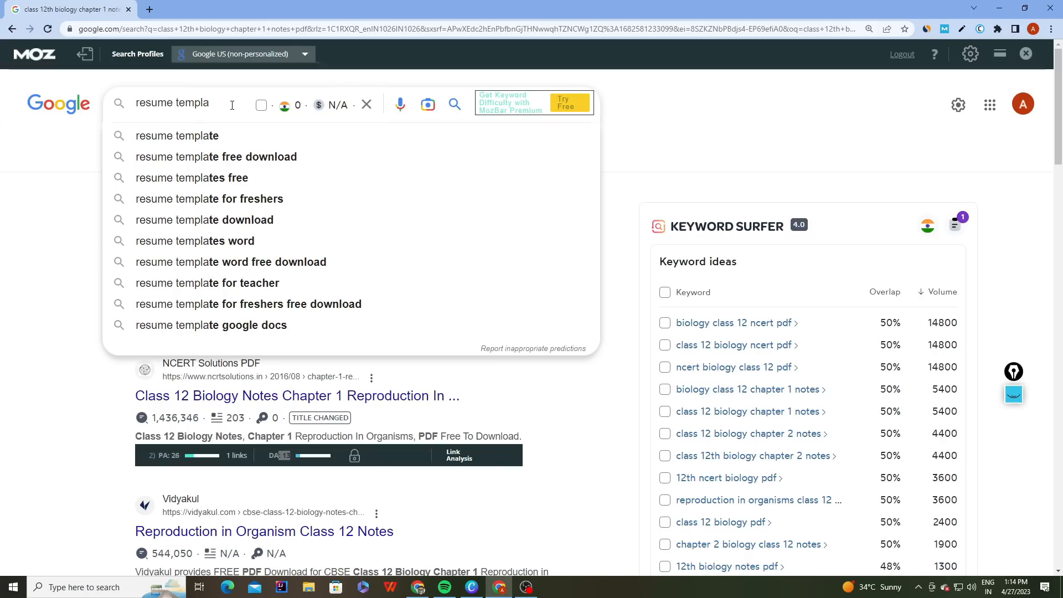
left_click(216, 160)
scroll(211, 162, "down", 10)
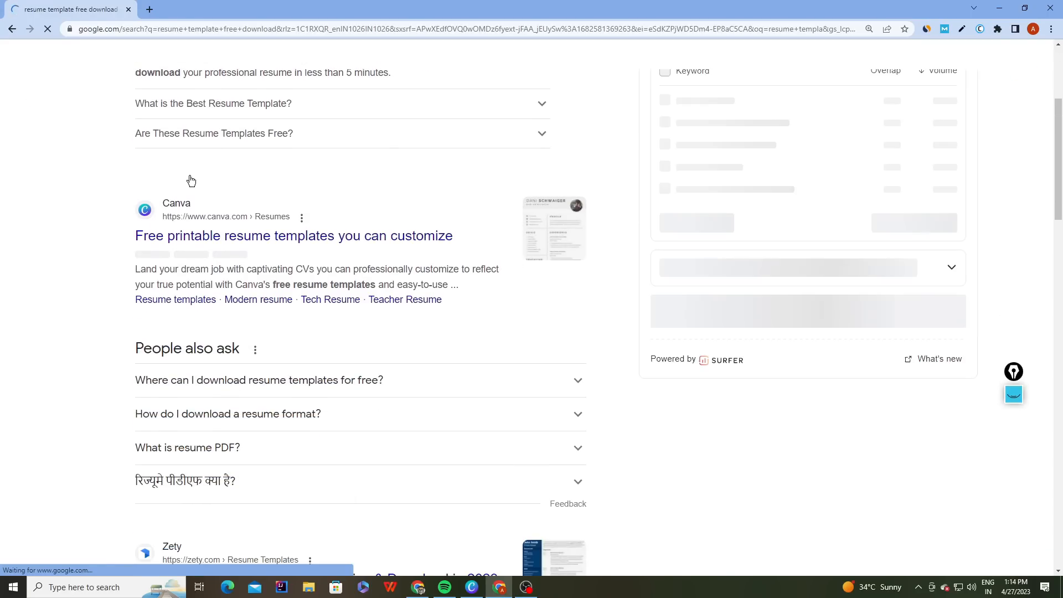
scroll(128, 277, "down", 12)
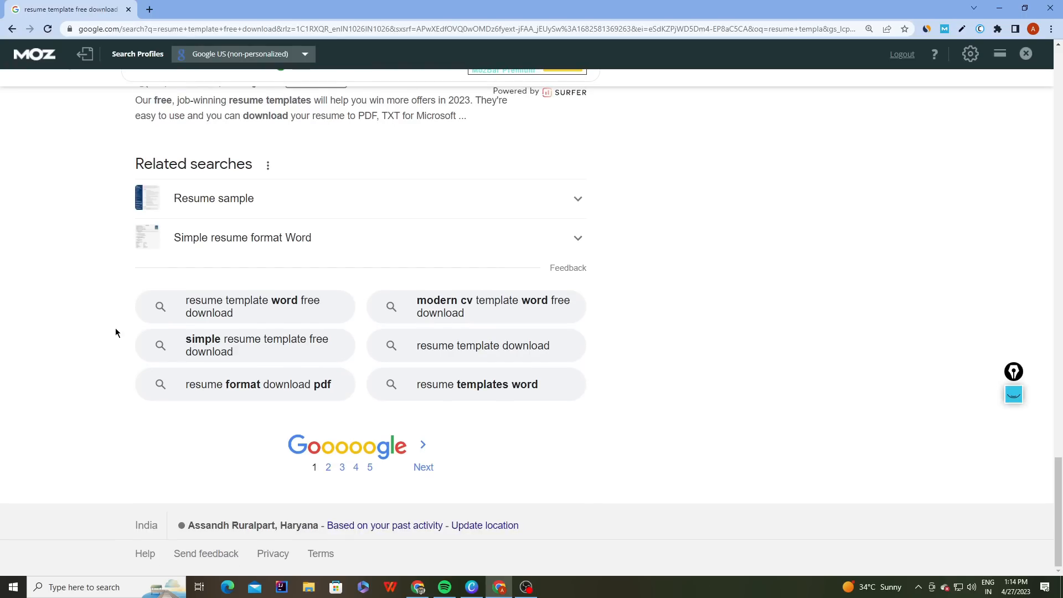
Run the related search "resume template word free download" and open a new browser tab.
left_click(216, 310)
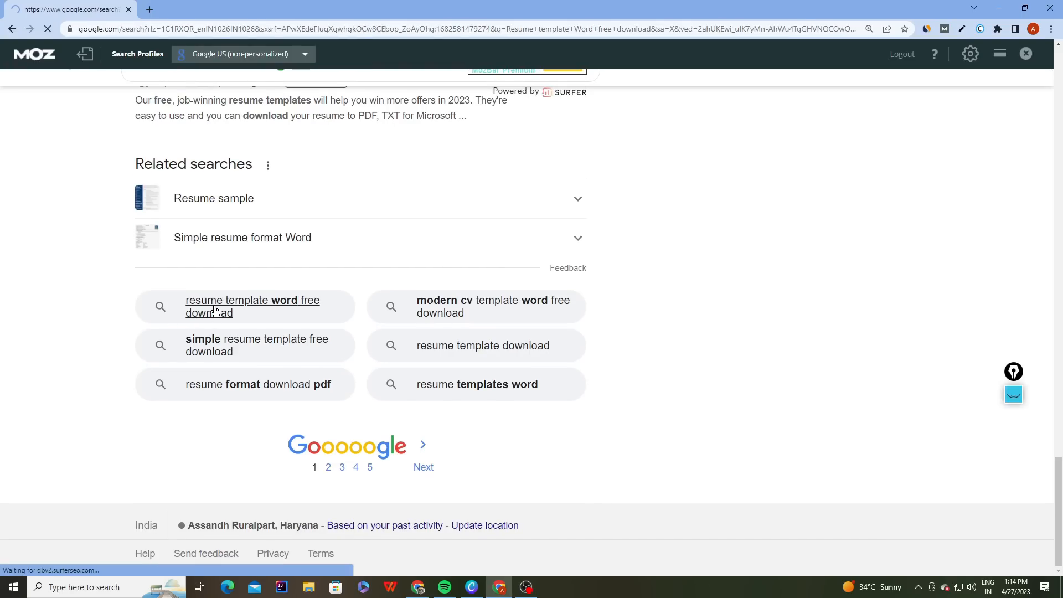
left_click(149, 9)
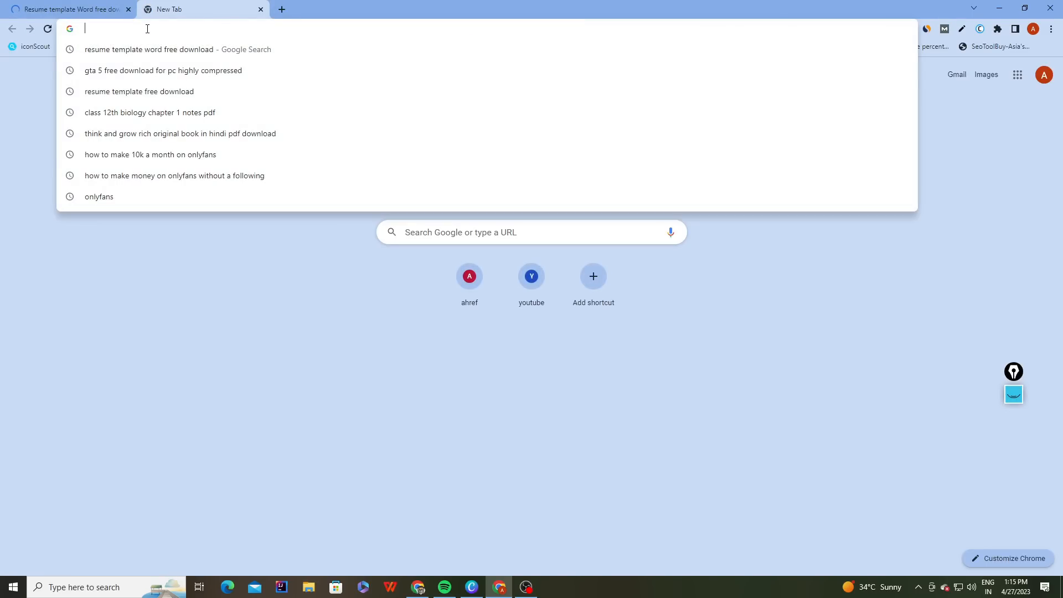
type("template")
key("BackSpace")
key("BackSpace")
key("BackSpace")
key("BackSpace")
key("BackSpace")
key("BackSpace")
key("BackSpace")
key("BackSpace")
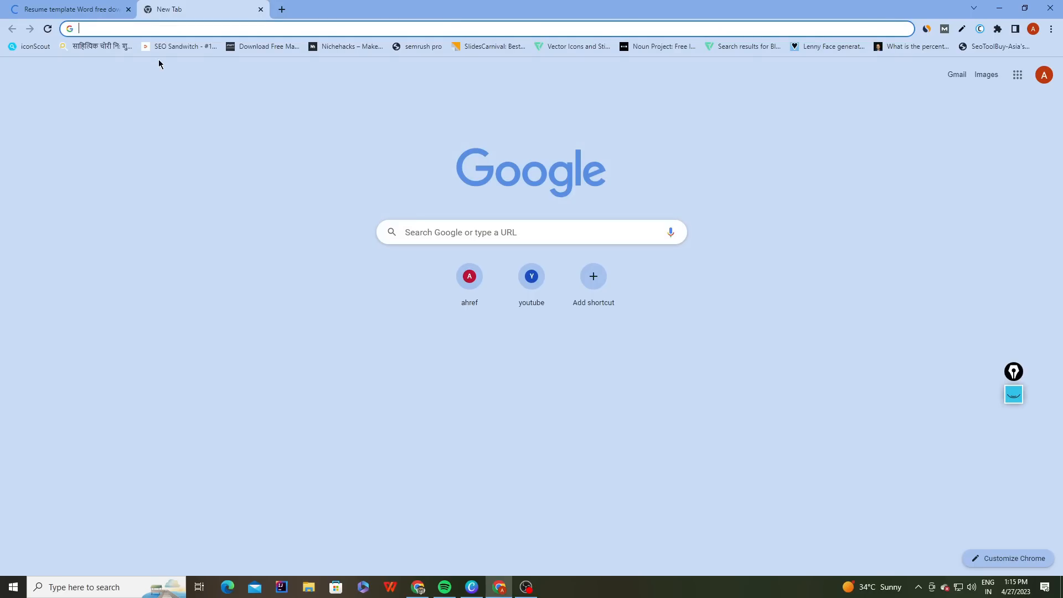
Open the Ahrefs Free Keyword Generator and find keyword ideas for "template download" in India.
left_click(482, 283)
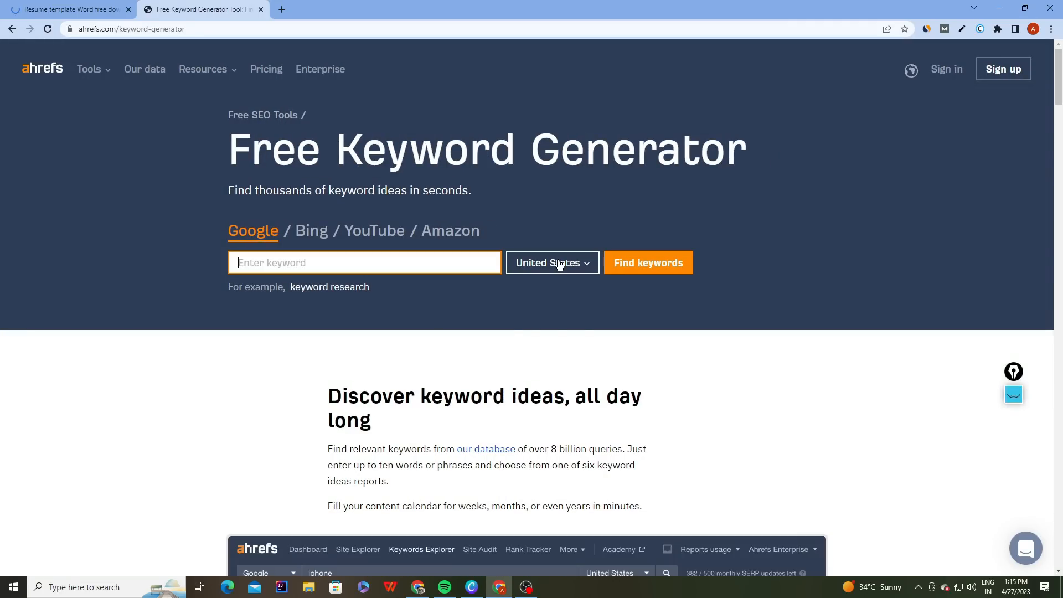
left_click(559, 264)
scroll(548, 360, "down", 10)
scroll(553, 362, "down", 15)
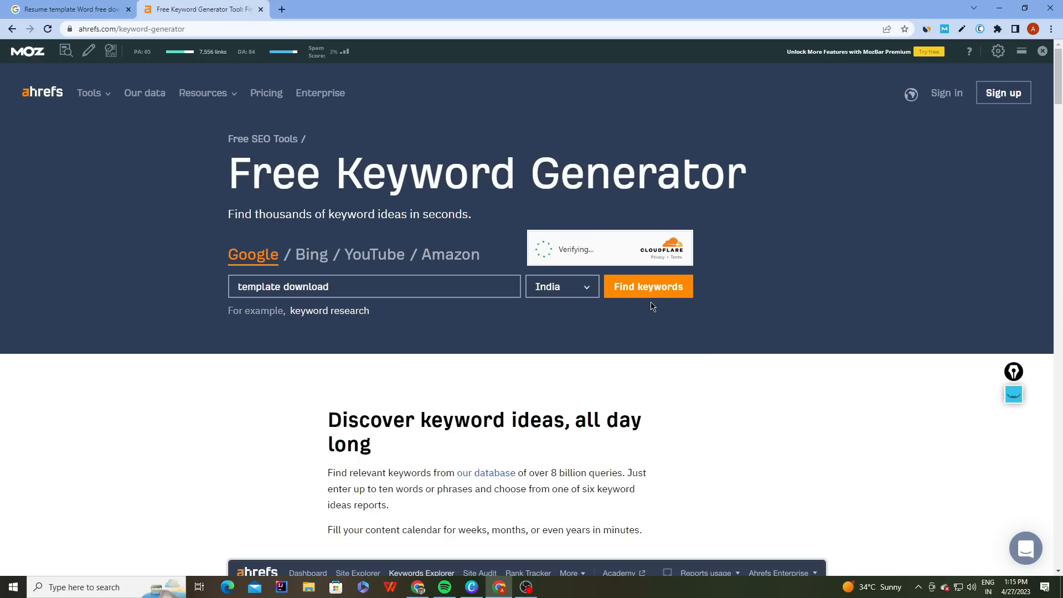
left_click(644, 293)
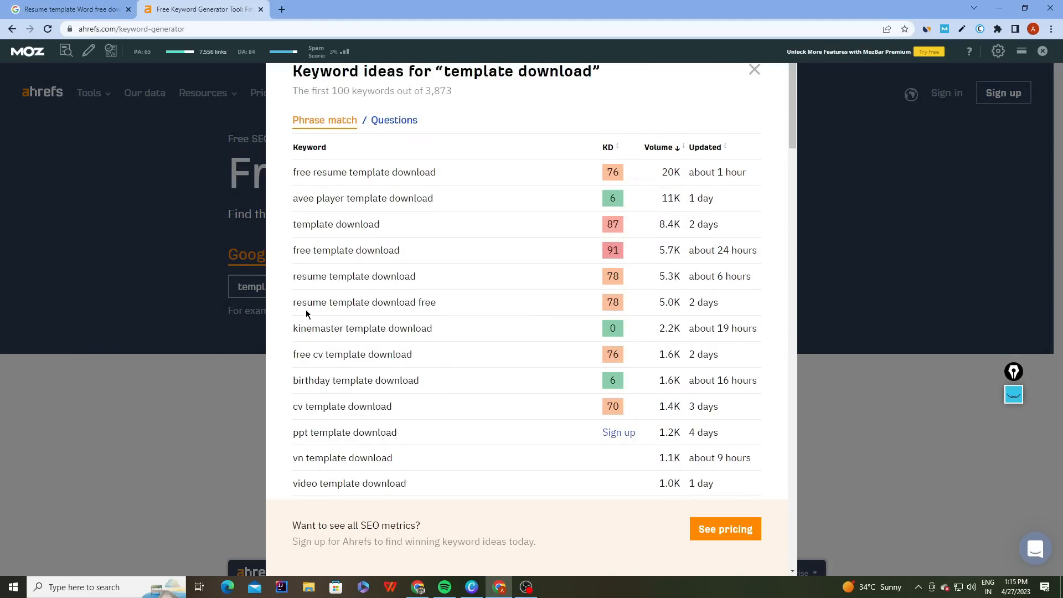
Examine the difficulty and volume of the highest-volume template download keywords, including the avee player and ppt ones.
scroll(307, 314, "down", 5)
scroll(306, 314, "up", 5)
left_click_drag(292, 198, 443, 201)
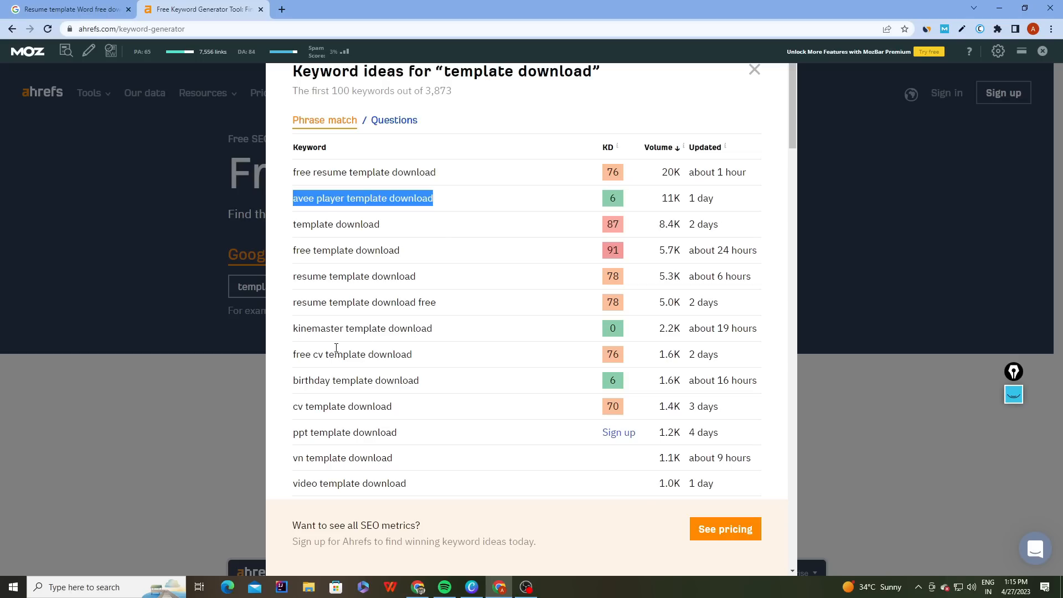
scroll(339, 348, "down", 1)
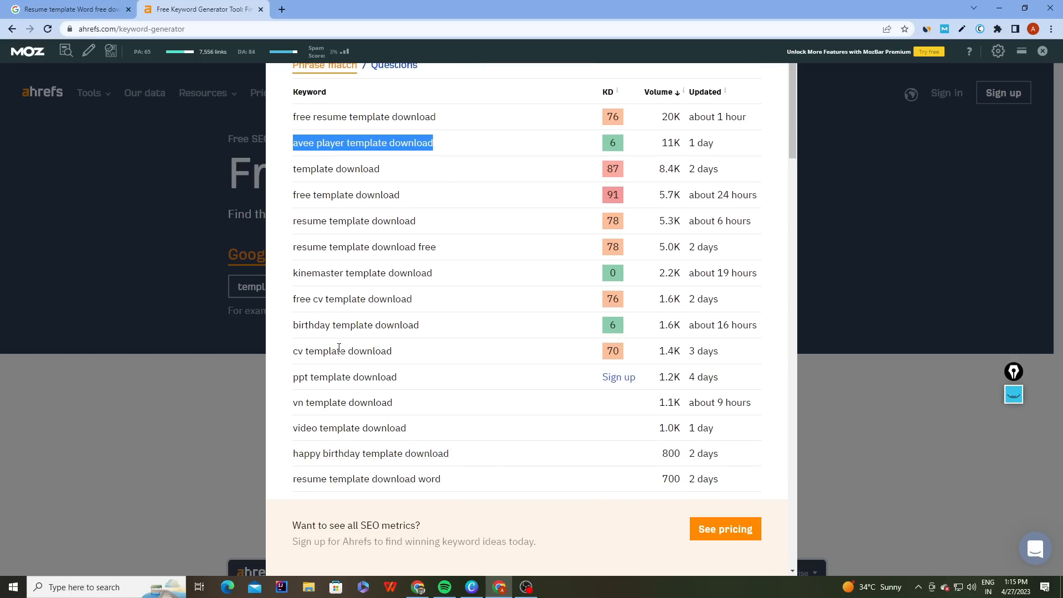
scroll(315, 278, "down", 2)
left_click_drag(313, 264, 408, 269)
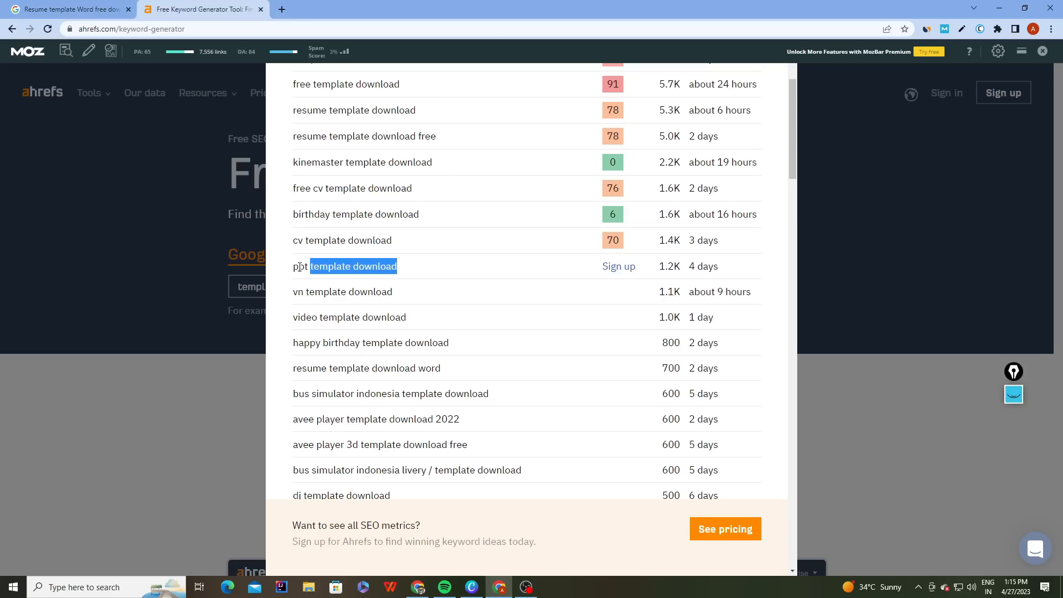
scroll(320, 261, "up", 2)
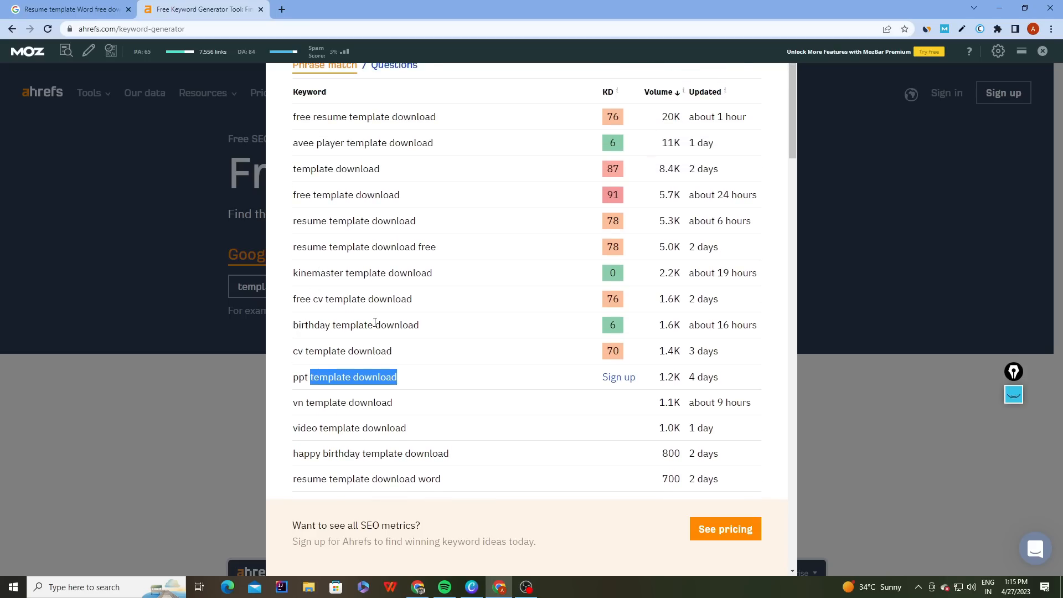
Look through the lower-volume template download keywords, such as the happy birthday and avee player ones.
scroll(374, 322, "down", 3)
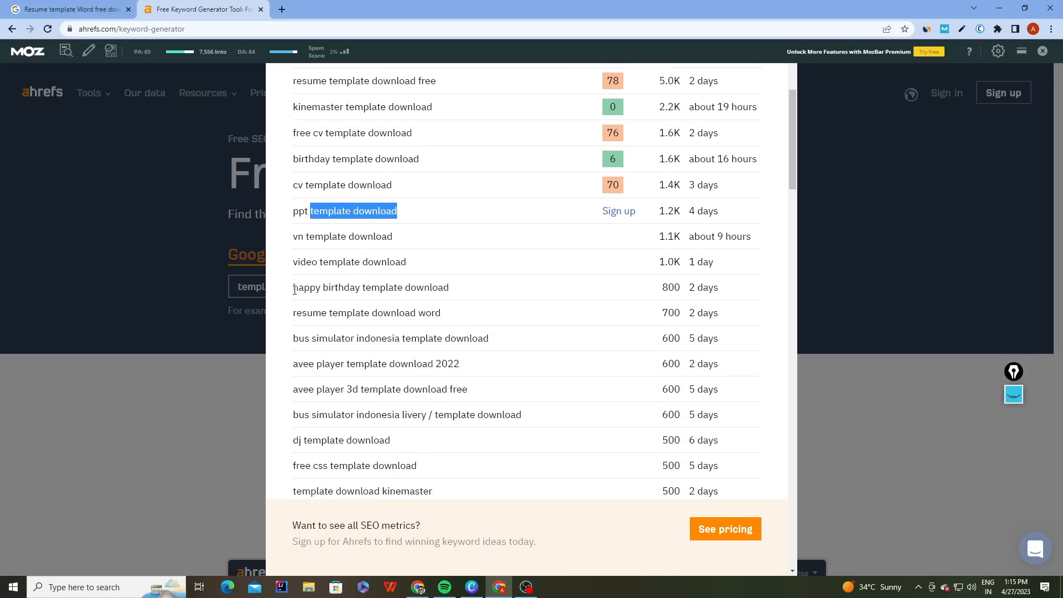
left_click_drag(294, 289, 462, 289)
scroll(342, 357, "down", 1)
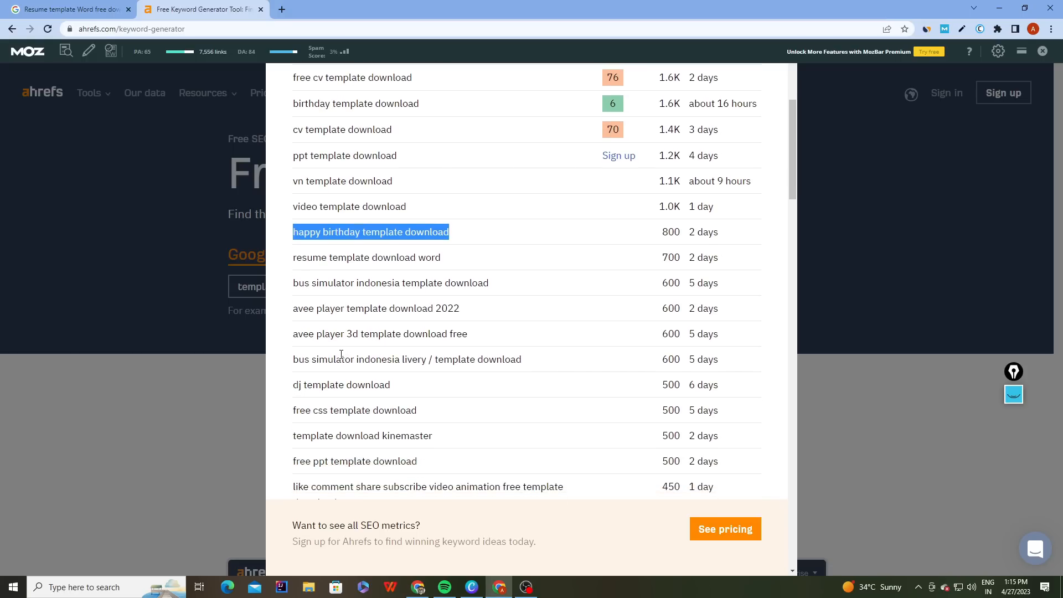
left_click_drag(297, 311, 363, 332)
left_click_drag(292, 340, 482, 344)
left_click(482, 344)
scroll(481, 343, "down", 2)
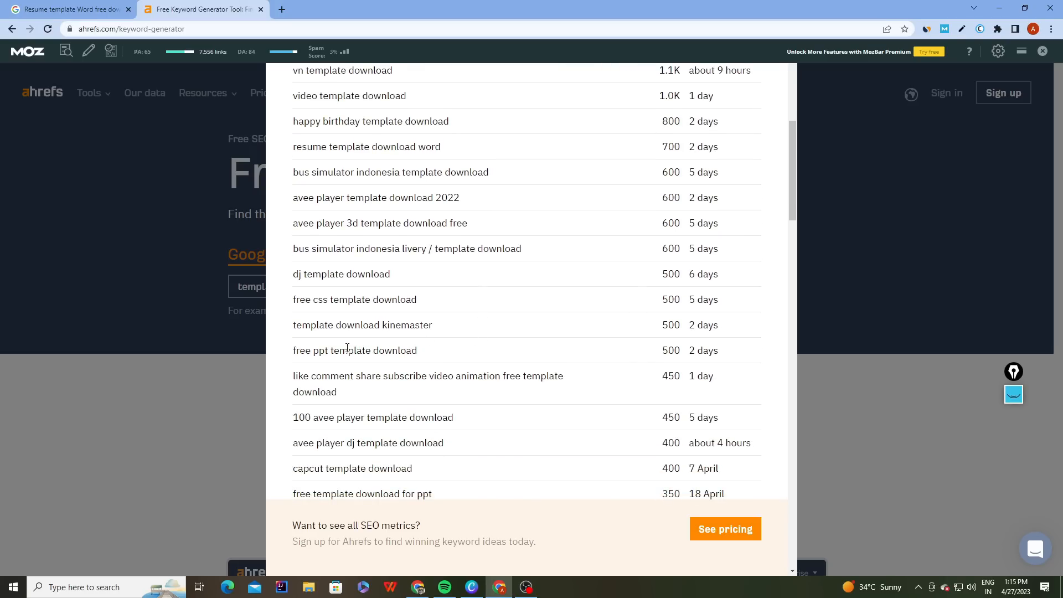
scroll(347, 347, "down", 3)
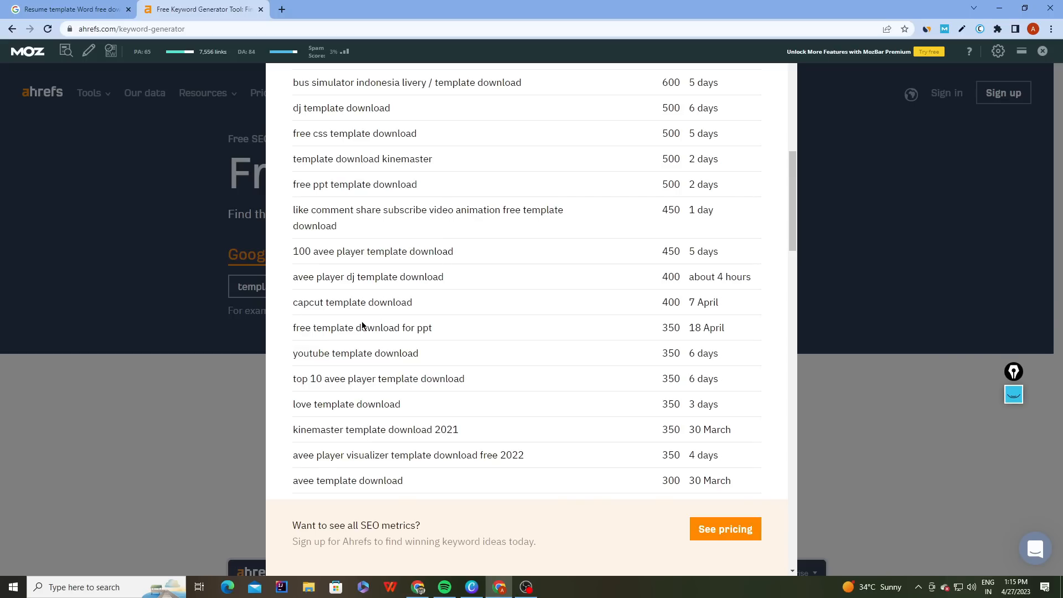
scroll(360, 330, "down", 1)
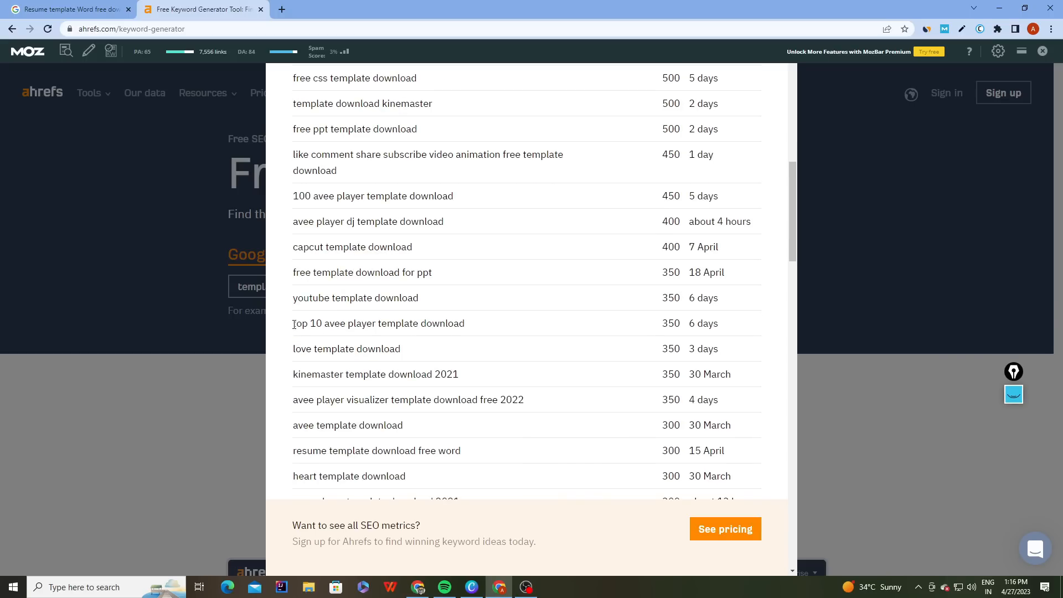
scroll(461, 323, "down", 6)
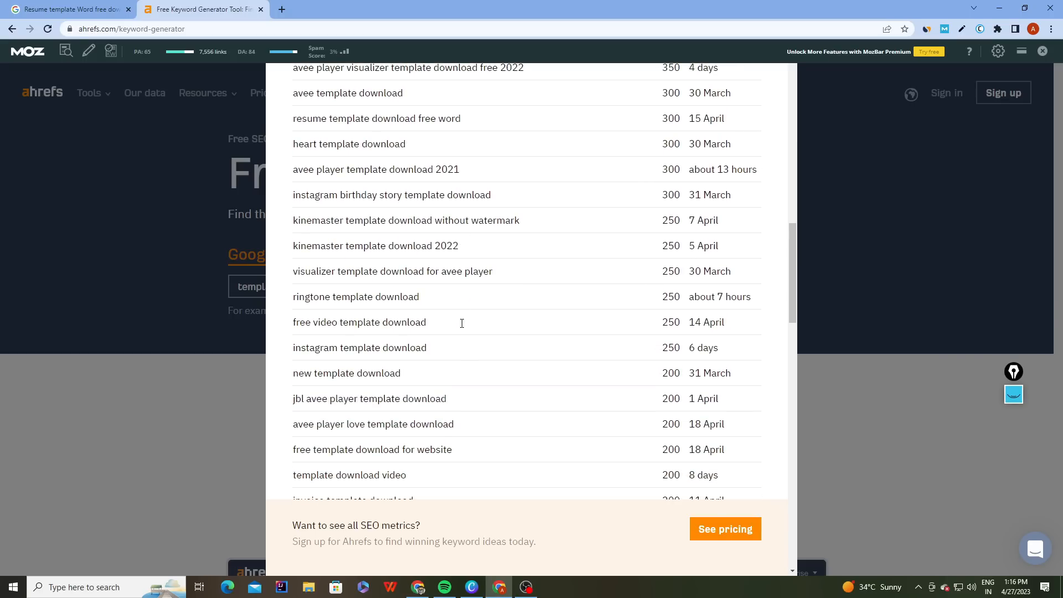
Close the keyword ideas and review site authority and keyword volumes in the "Resume template Word free download" Google results.
scroll(462, 324, "up", 14)
left_click(755, 71)
left_click(21, 6)
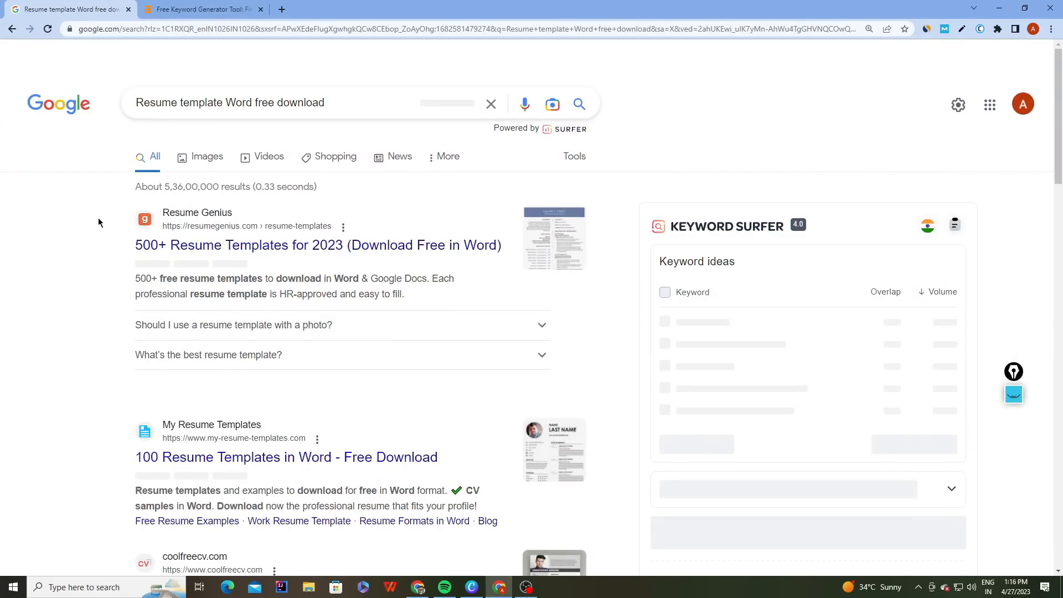
scroll(98, 234, "down", 5)
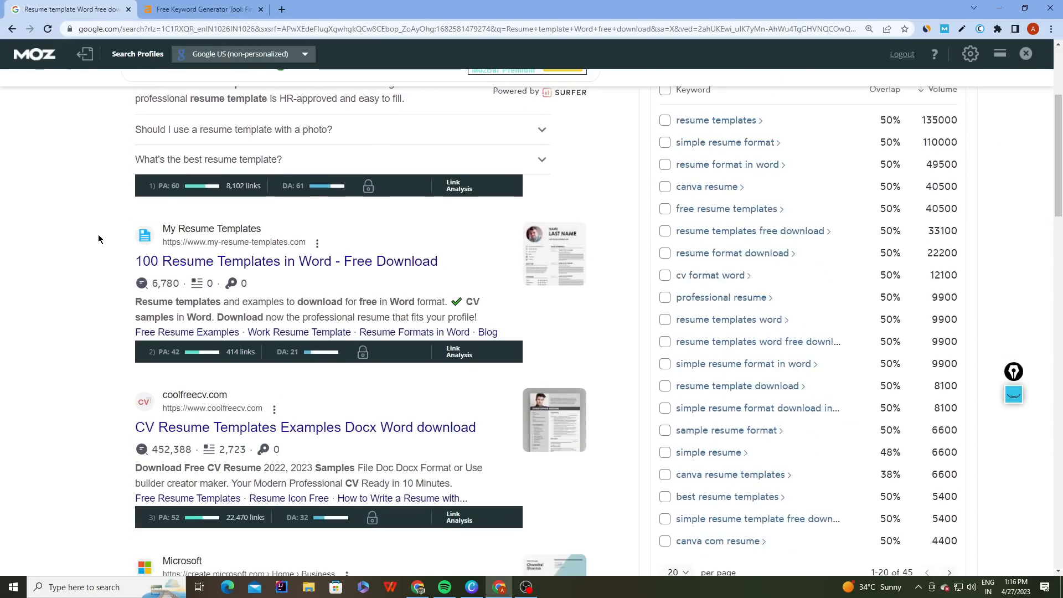
scroll(98, 234, "up", 2)
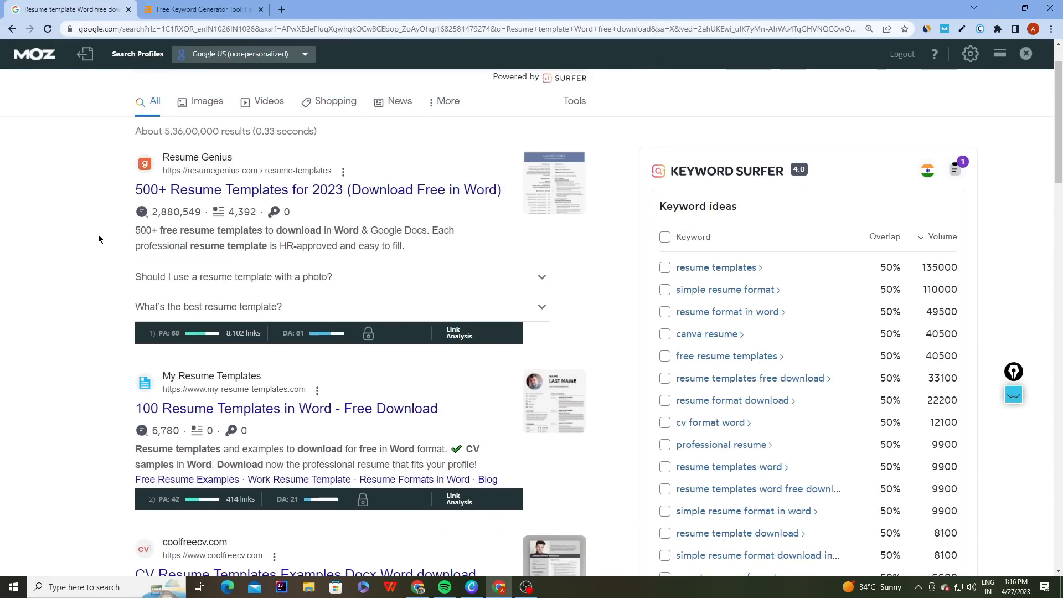
scroll(98, 234, "down", 3)
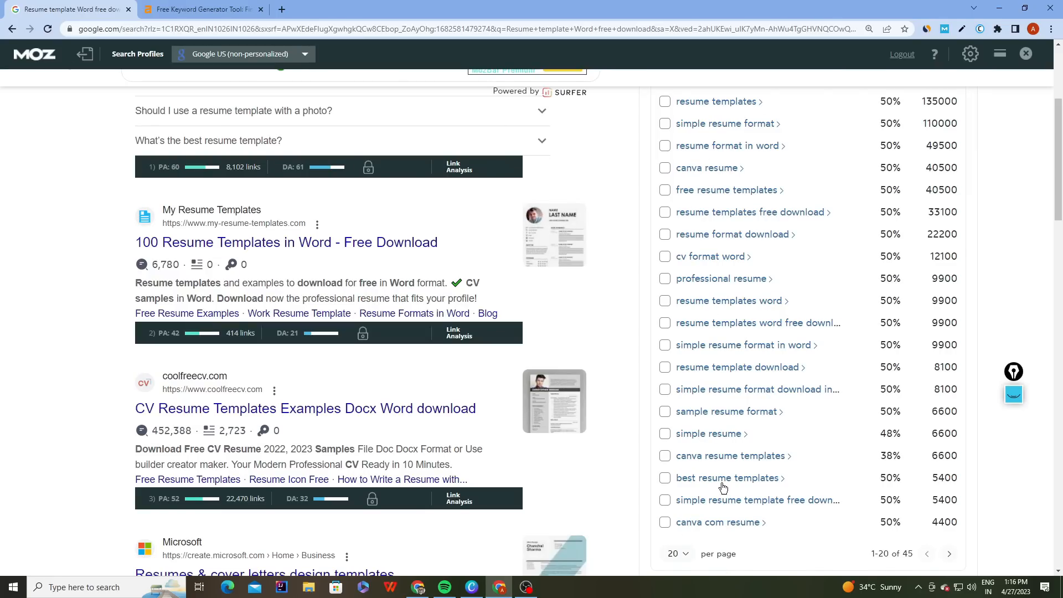
scroll(617, 420, "up", 4)
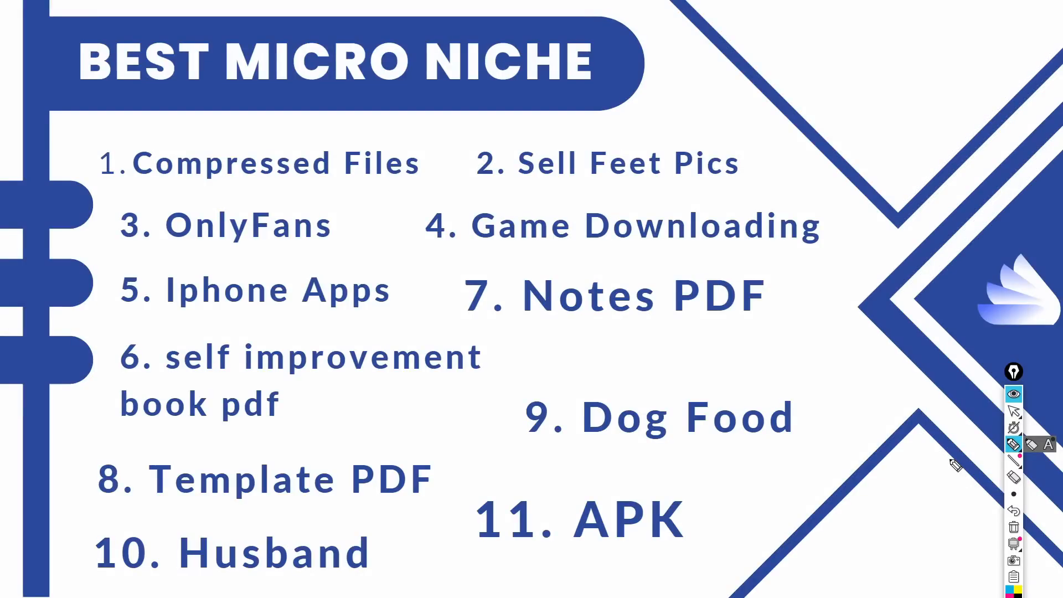
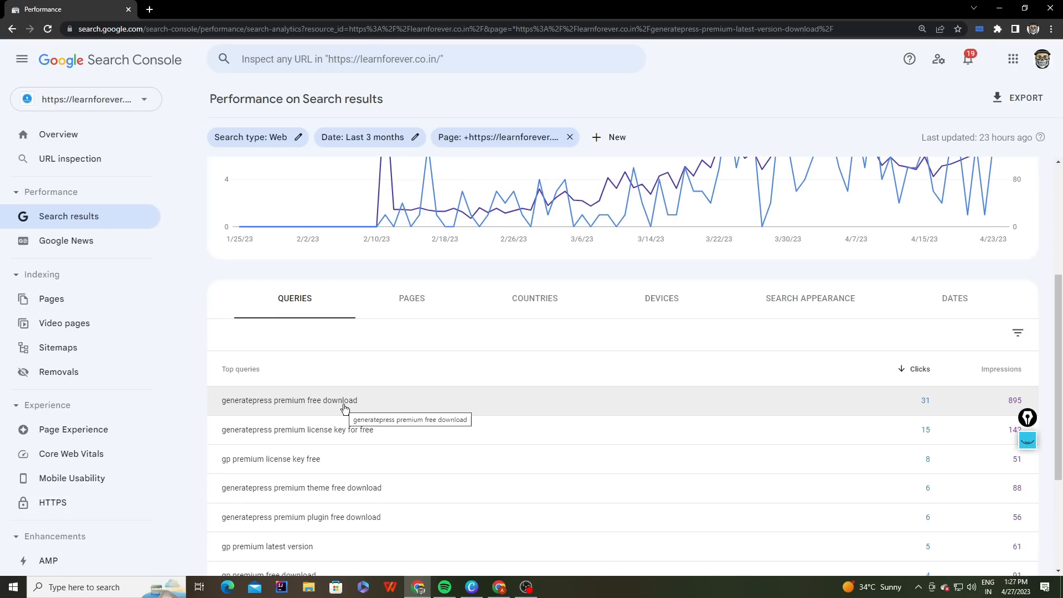
scroll(344, 408, "up", 4)
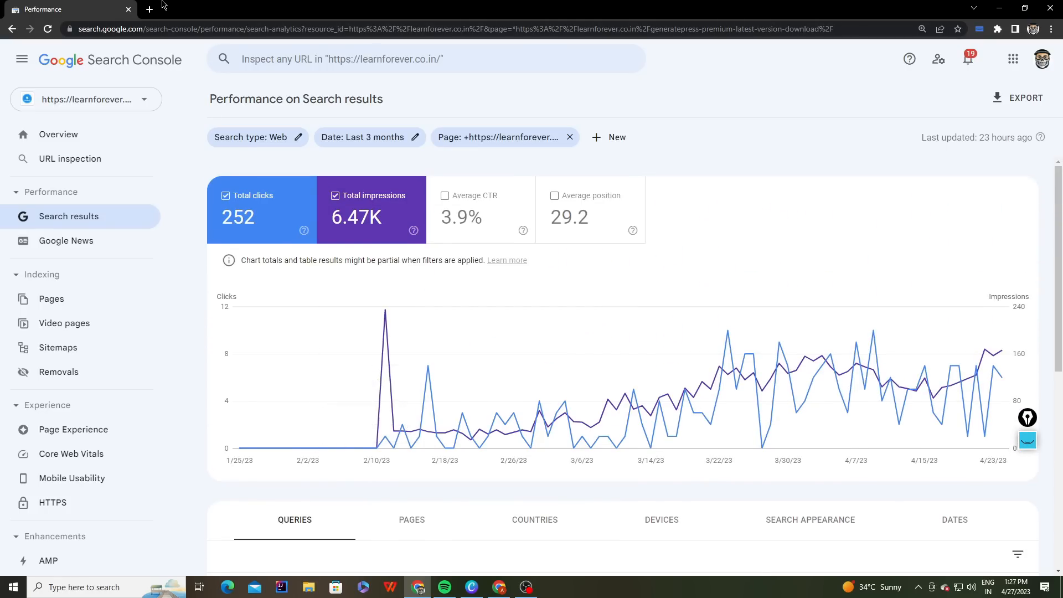
left_click(150, 9)
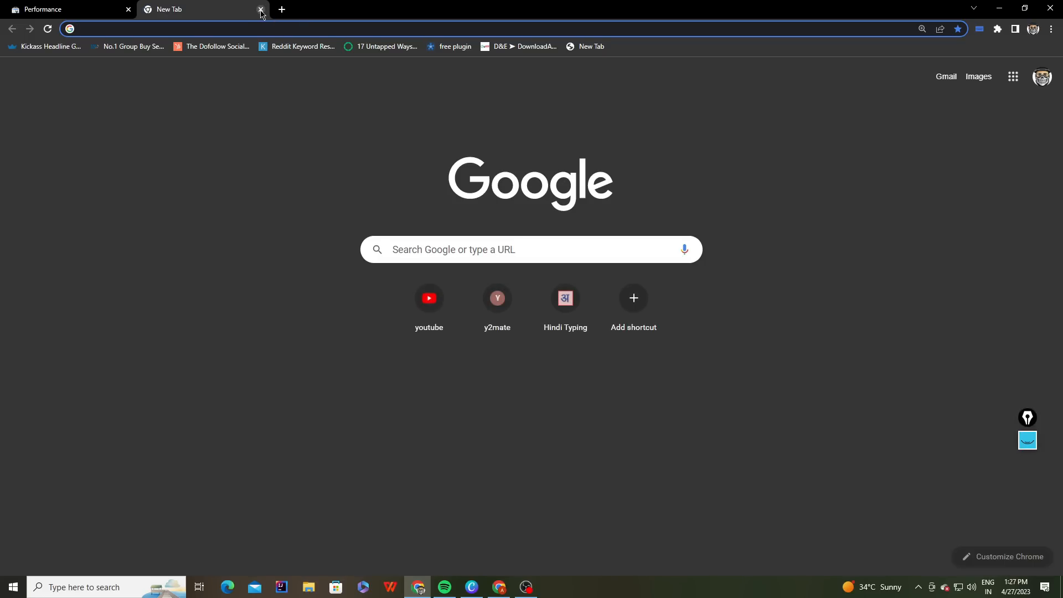
left_click(261, 11)
Switch to the other browser window and close the tab with the "How to impress your husband" search.
left_click(499, 587)
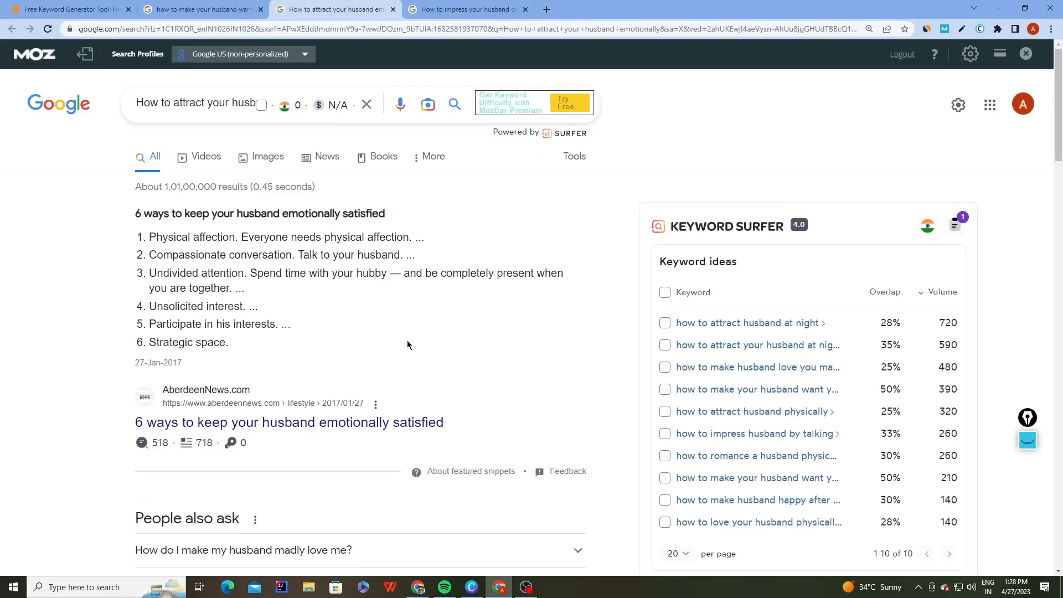
left_click(451, 9)
left_click(525, 9)
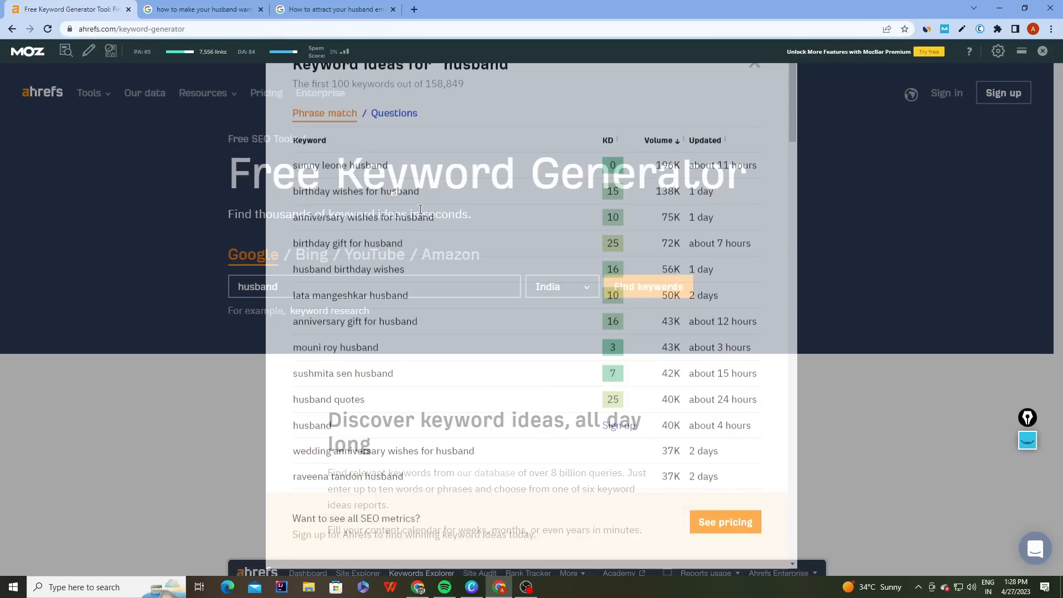
Find Ahrefs keyword ideas for "generatepress premium free download" in place of the husband keyword.
left_click(339, 279)
key("ctrl+a")
key("BackSpace")
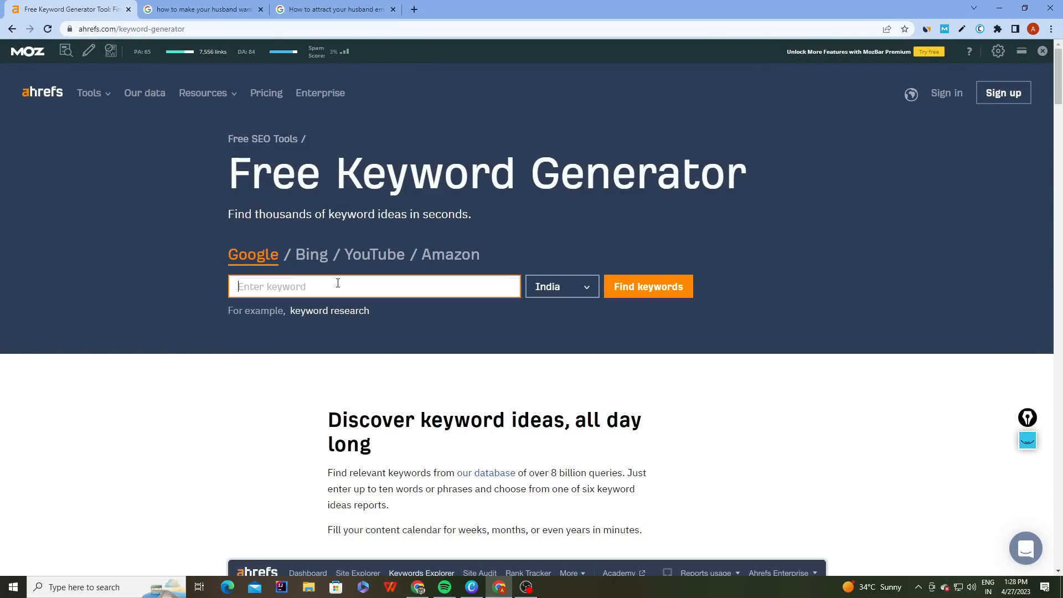
type("generatepress premiu")
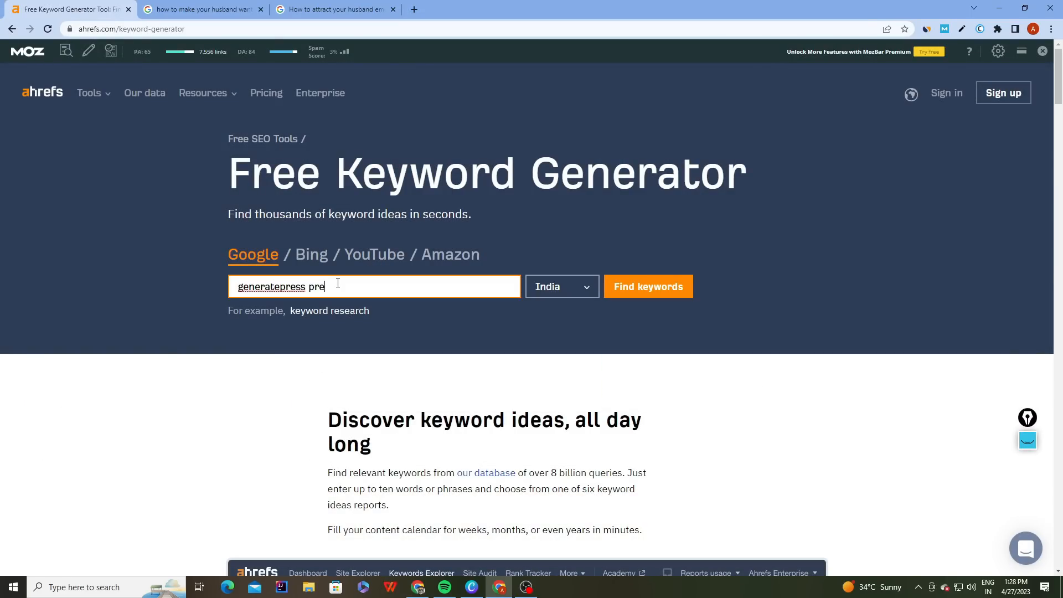
type("m free download")
left_click(679, 290)
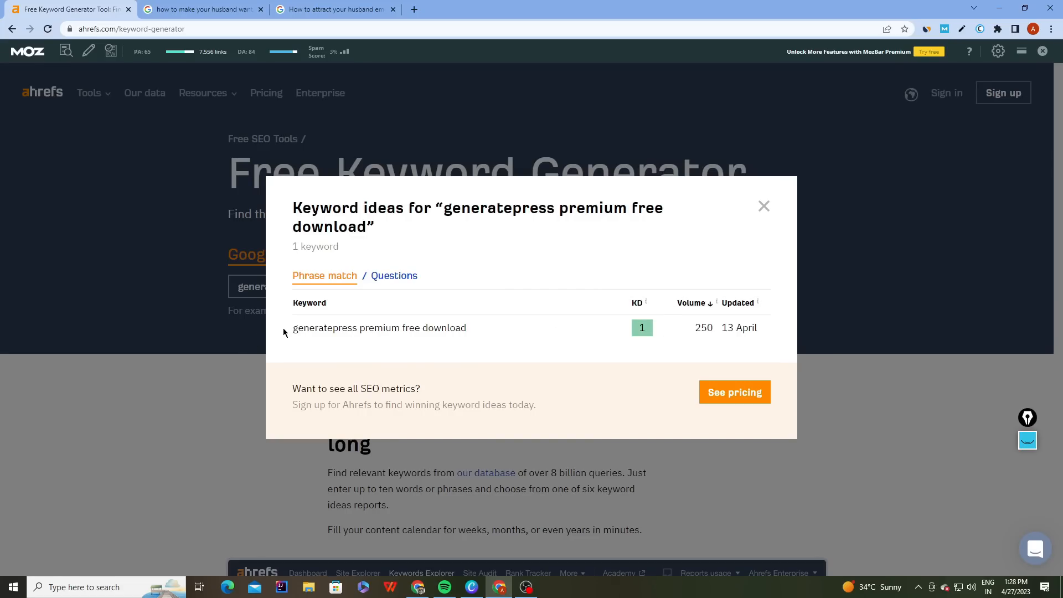
Check the search volume of "generatepress premium free download", close the ideas and switch to the Search Console performance report.
left_click_drag(284, 331, 484, 333)
left_click(489, 333)
left_click_drag(694, 329, 713, 337)
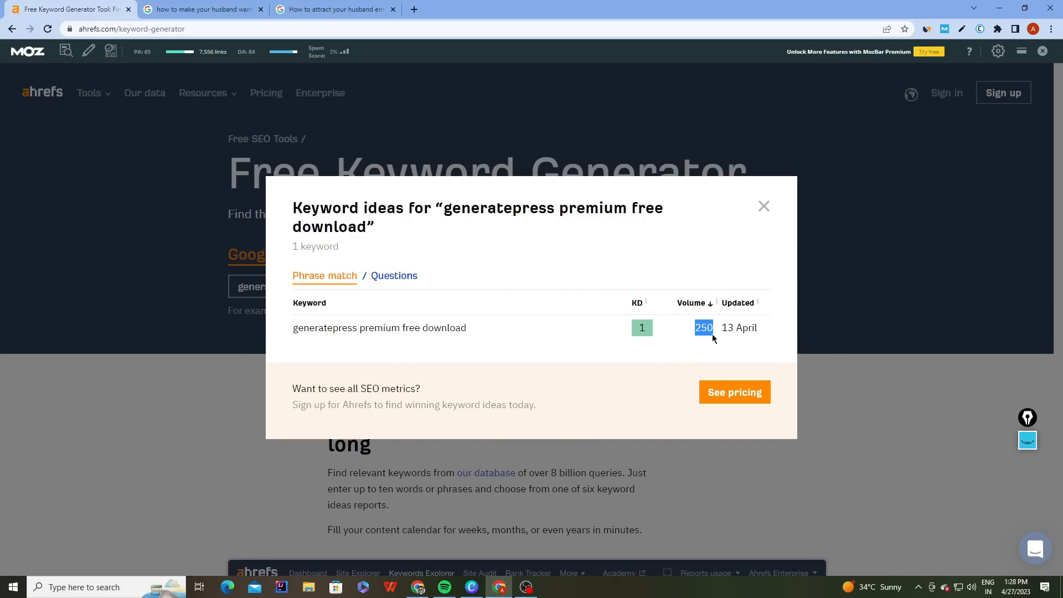
left_click(656, 351)
left_click(764, 208)
left_click(418, 587)
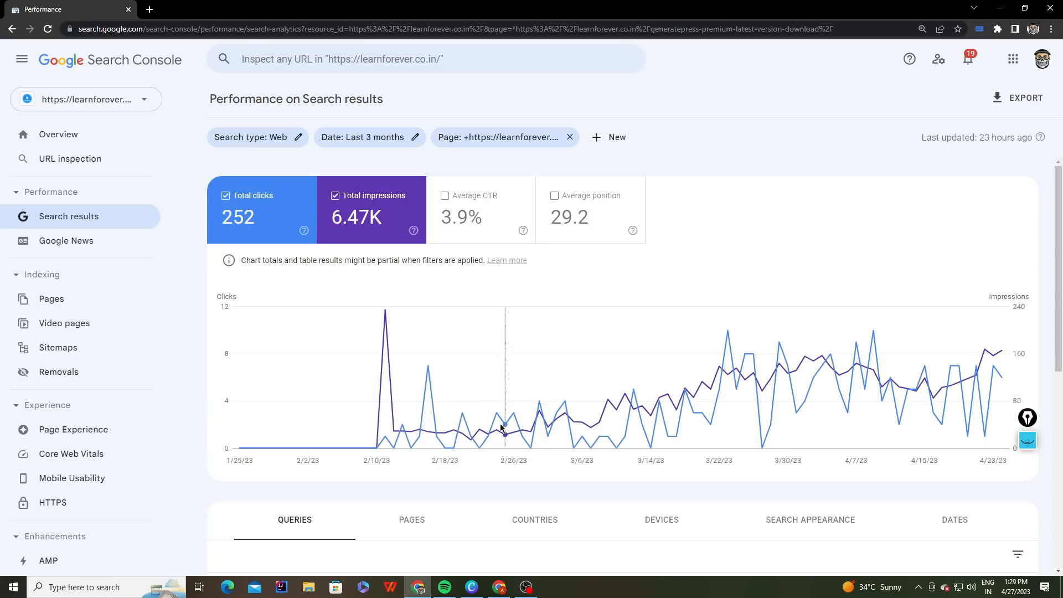
Rerun the Ahrefs lookup for the generatepress keyword and return to the Search Console clicks and impressions.
left_click(498, 587)
left_click(649, 287)
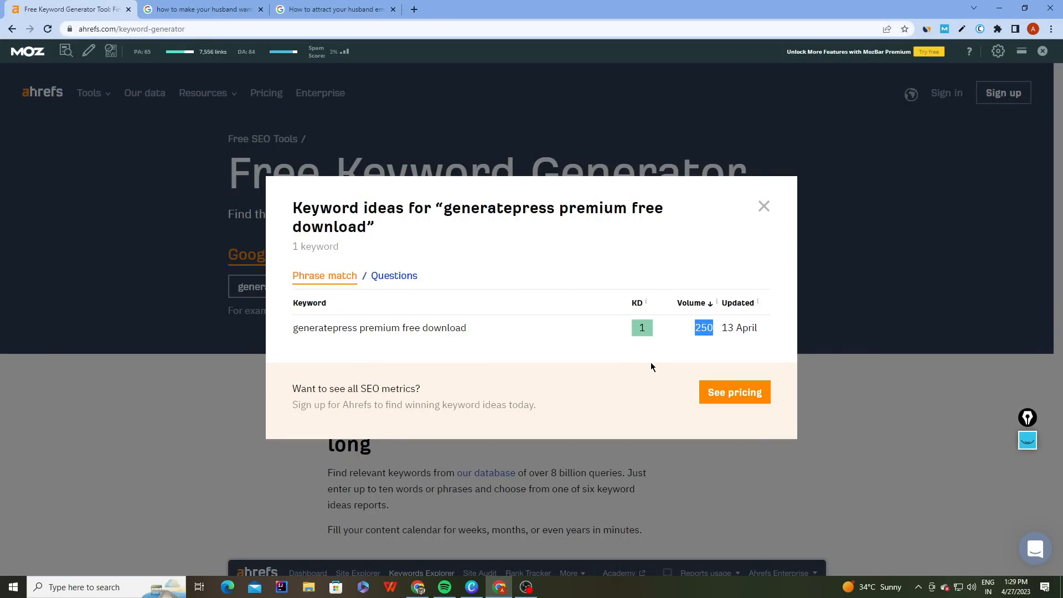
left_click(418, 586)
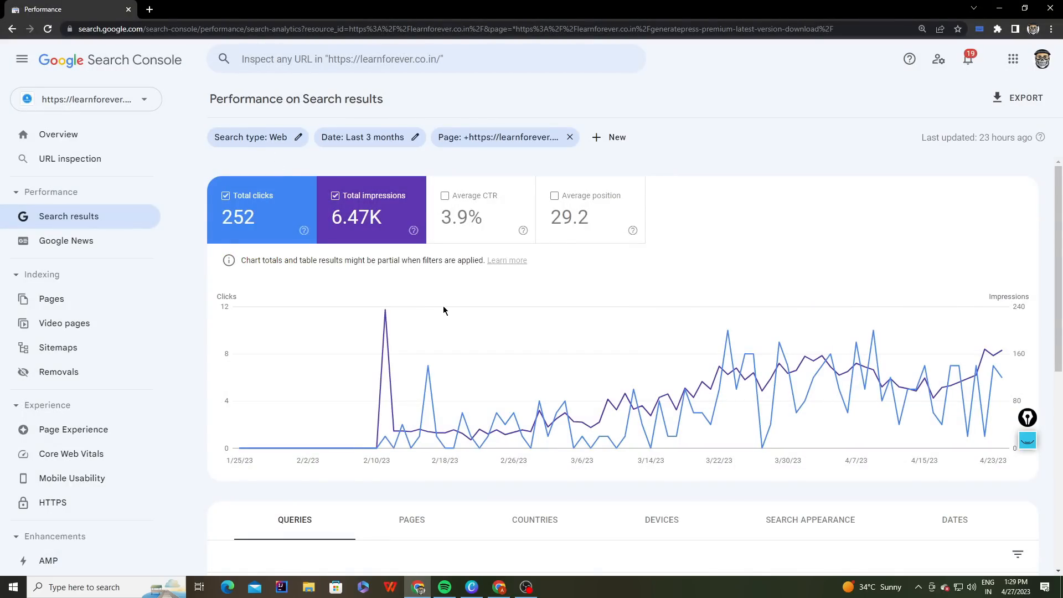
mouse_move(467, 312)
Compare the generatepress keyword's volume in Ahrefs with the page's clicks and impressions in Search Console.
left_click(500, 586)
left_click(696, 326)
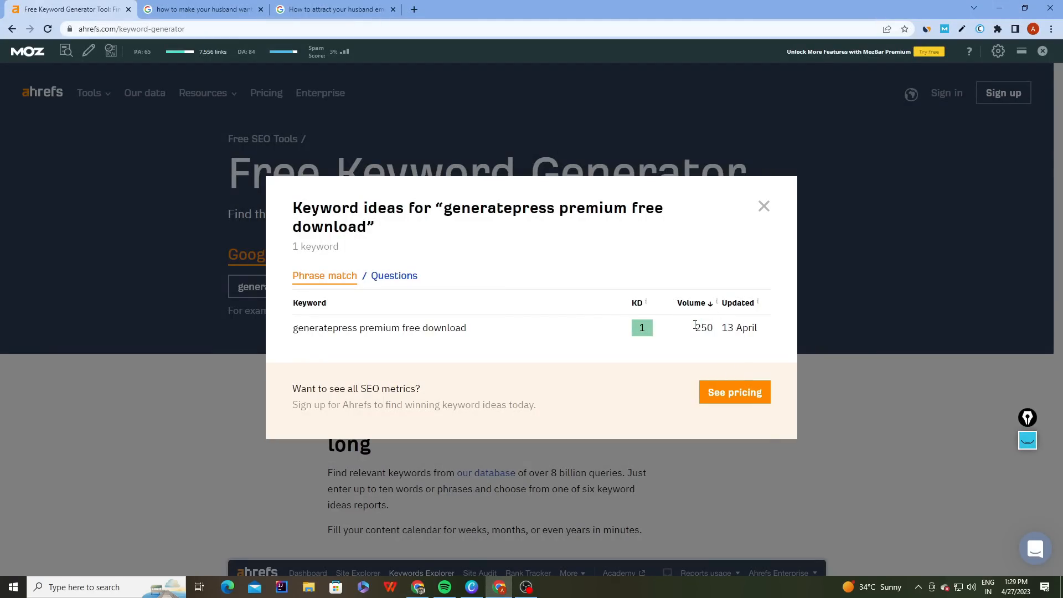
left_click_drag(695, 326, 712, 326)
left_click_drag(297, 330, 466, 331)
left_click(474, 333)
key("alt+Tab")
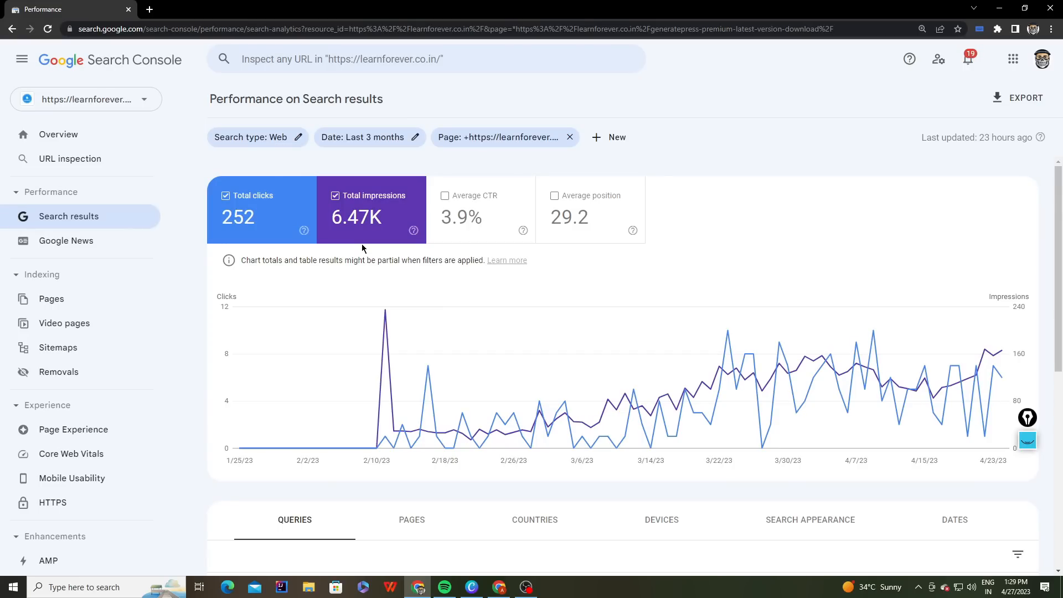
Remove the page filter from the Search Console performance report and review the site's top queries.
left_click(570, 137)
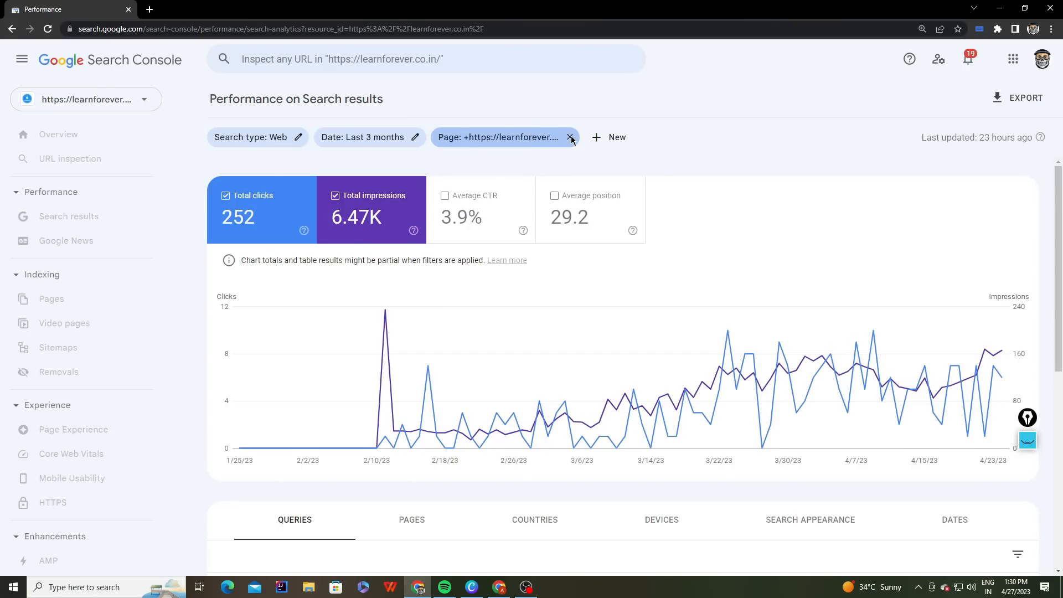
scroll(628, 226, "down", 6)
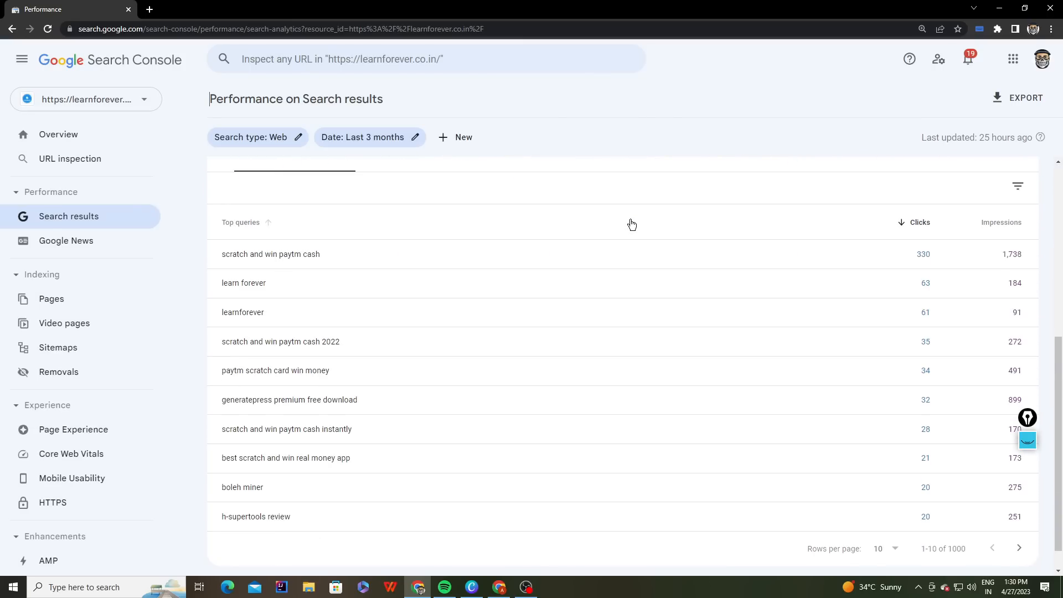
scroll(631, 224, "down", 1)
scroll(631, 224, "up", 1)
scroll(631, 225, "down", 1)
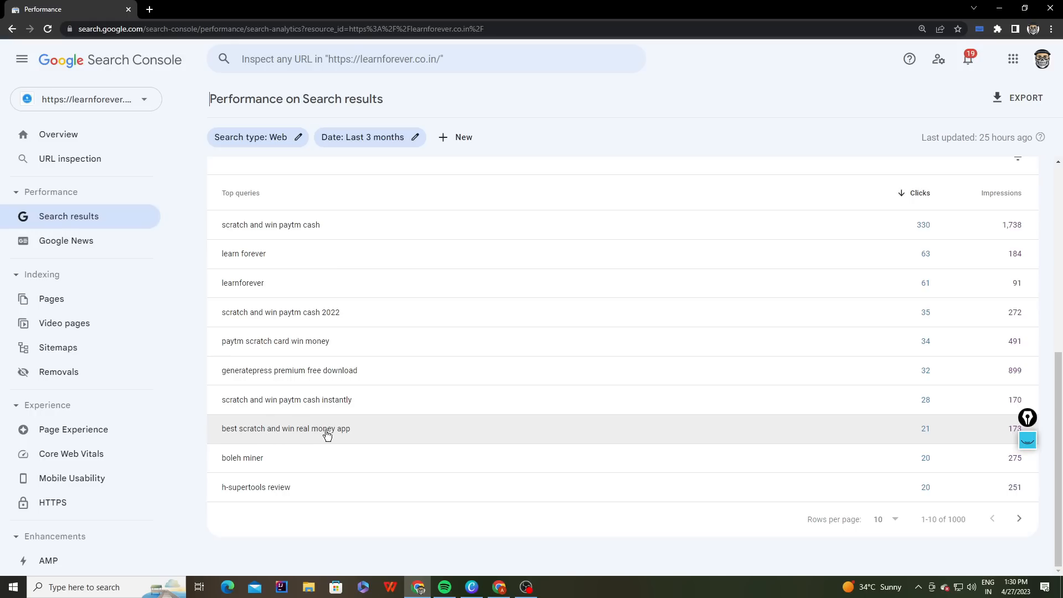
Switch to Ahrefs and find keyword ideas for "best scratch and win real money app" in India.
left_click(500, 591)
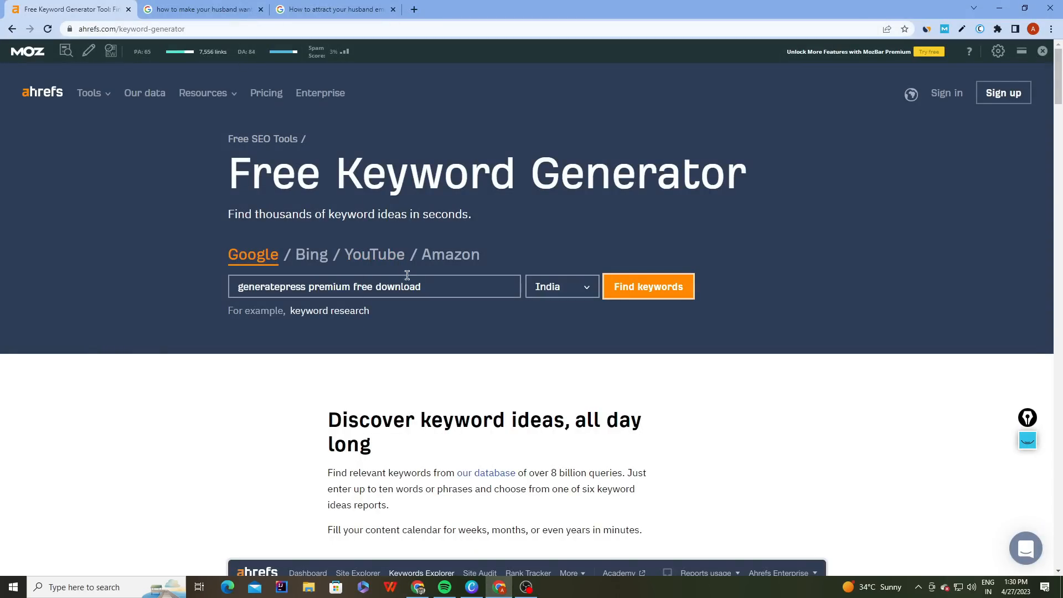
triple_click(433, 285)
key("BackSpace")
type("best scrat")
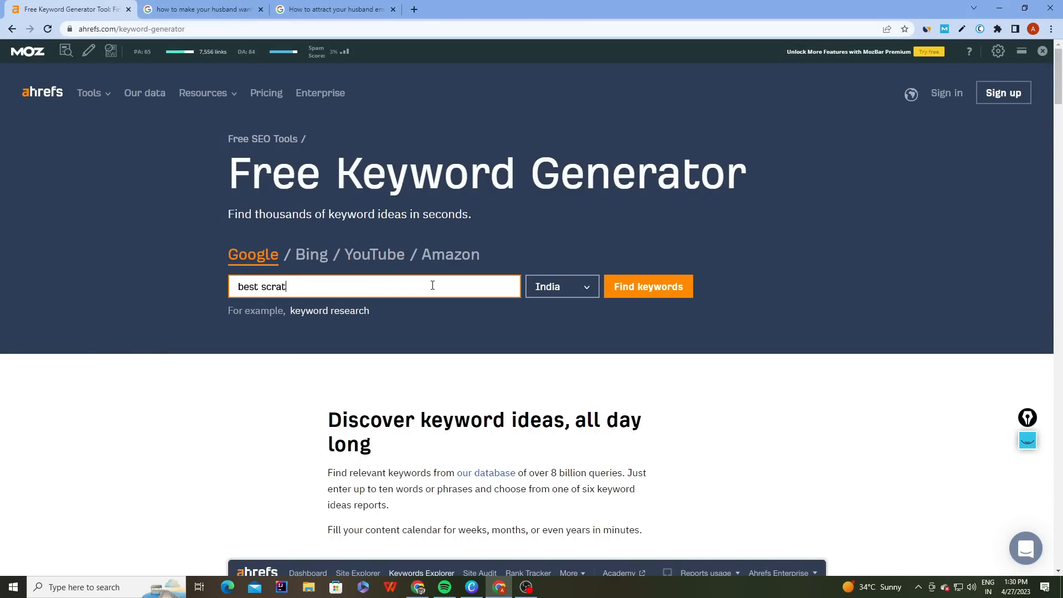
type("ch andwin ")
type(" win real money")
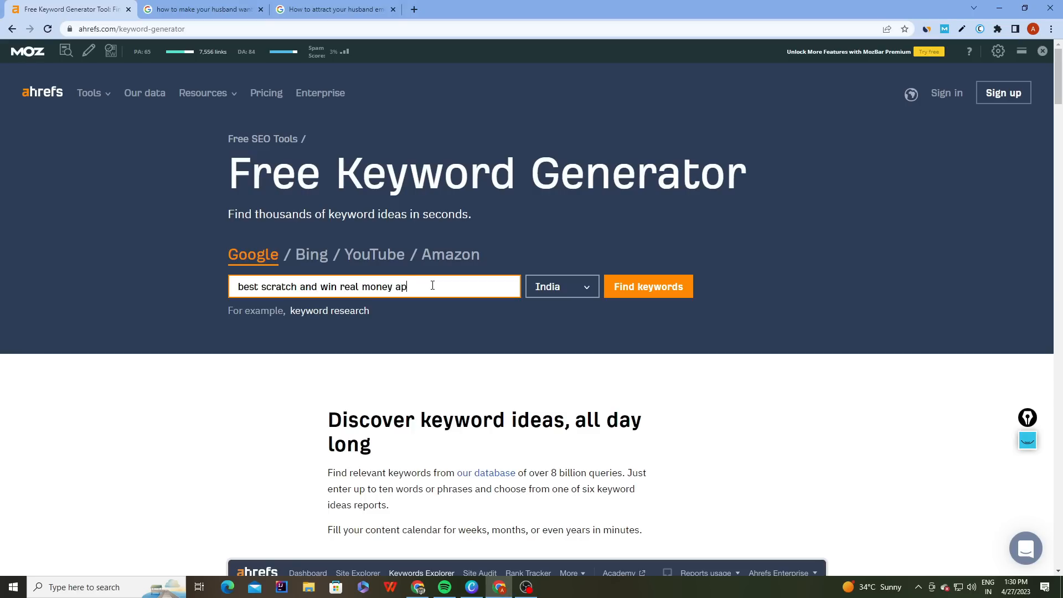
left_click(618, 286)
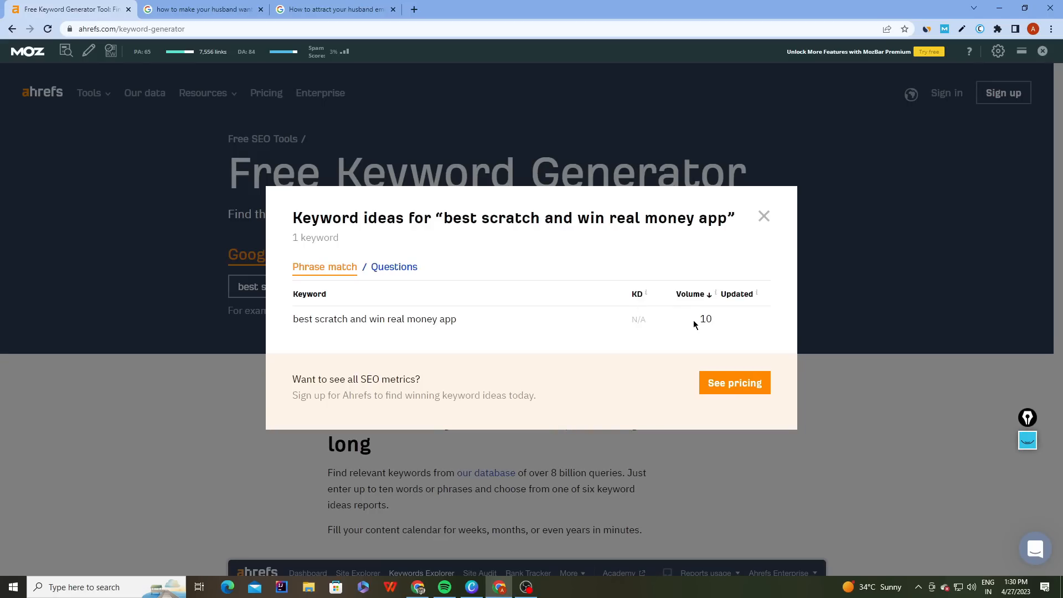
Check the scratch-and-win keyword's volume and filter the Search Console report by the query "best scratch and win real money app".
left_click_drag(693, 323, 720, 323)
left_click(514, 329)
left_click_drag(441, 320, 295, 323)
left_click(486, 324)
key("alt+Tab")
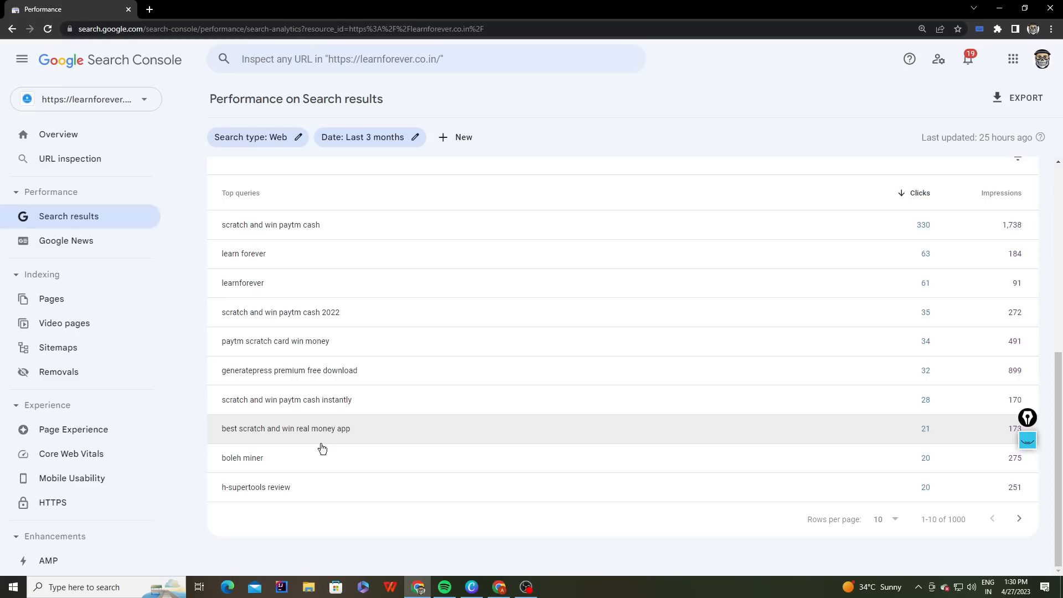
left_click(239, 426)
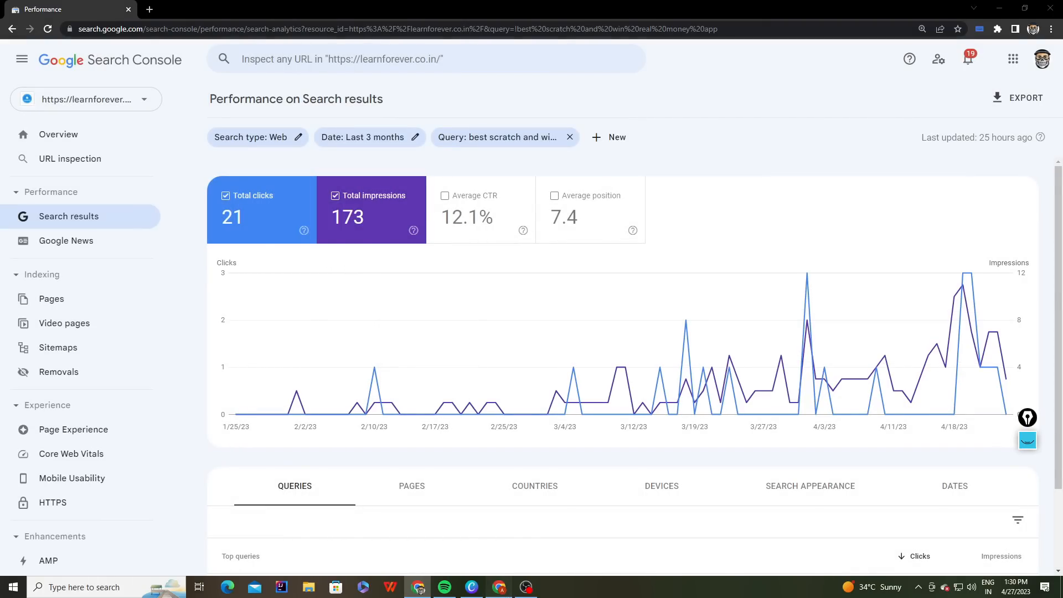
Return to Ahrefs and examine the monthly search volume listed for the scratch-and-win keyword.
left_click(499, 587)
left_click_drag(701, 316, 710, 315)
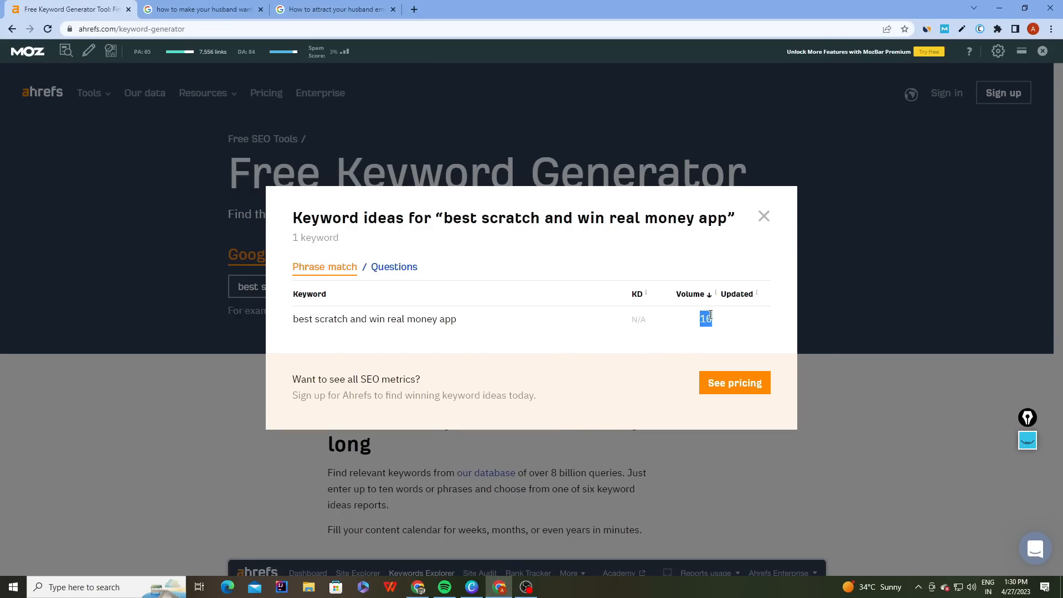
left_click(691, 338)
left_click_drag(494, 329, 270, 331)
left_click(512, 323)
left_click_drag(467, 320, 238, 324)
double_click(708, 320)
left_click(699, 321)
double_click(700, 318)
left_click(701, 316)
double_click(701, 318)
left_click(663, 340)
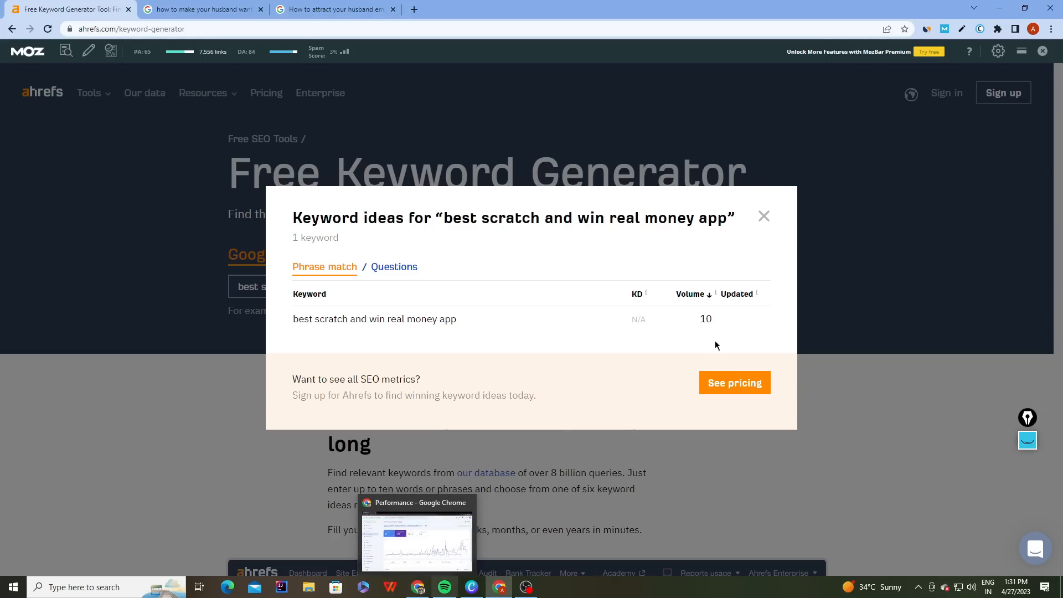
Compare the scratch-and-win query's clicks and impressions in Search Console with its volume in Ahrefs.
left_click(398, 555)
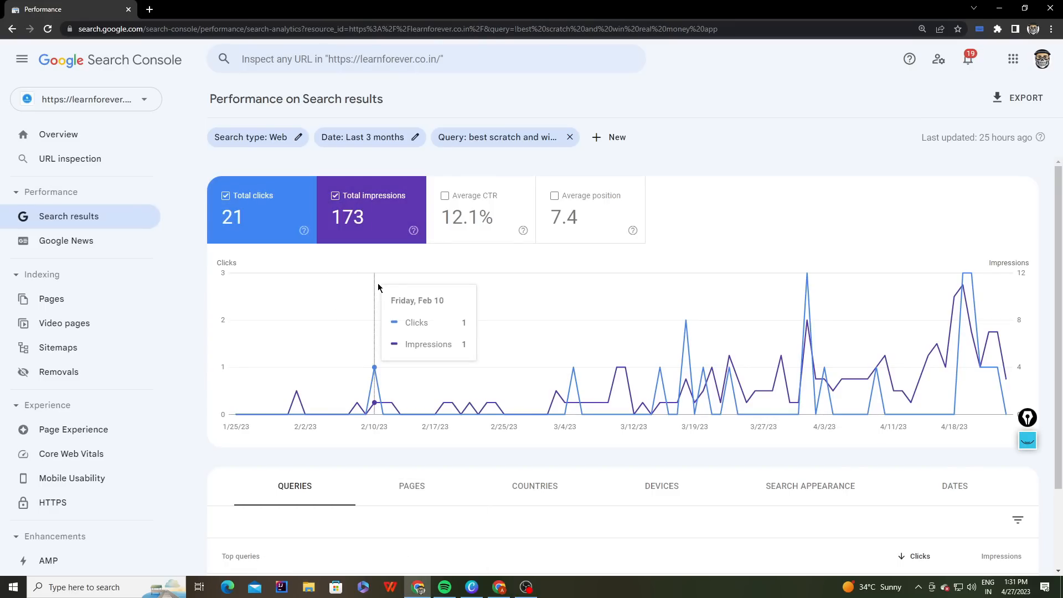
left_click(497, 586)
double_click(706, 319)
left_click_drag(463, 321, 310, 318)
left_click(674, 329)
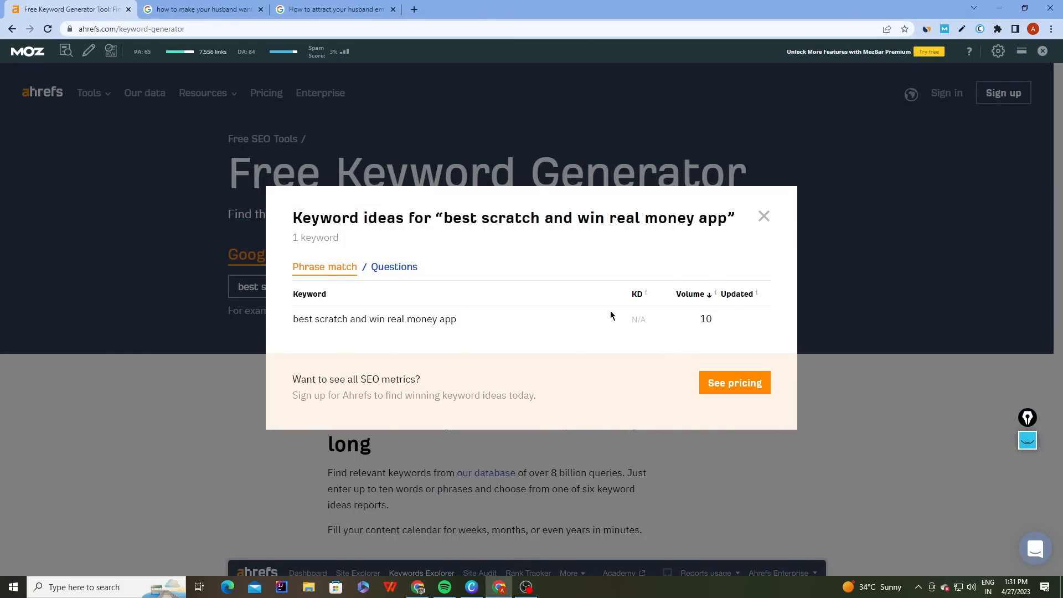
Clear the scratch-and-win keyword in Ahrefs and close the Search Console window and both husband search tabs.
left_click(764, 217)
left_click(439, 293)
key("alt+Tab")
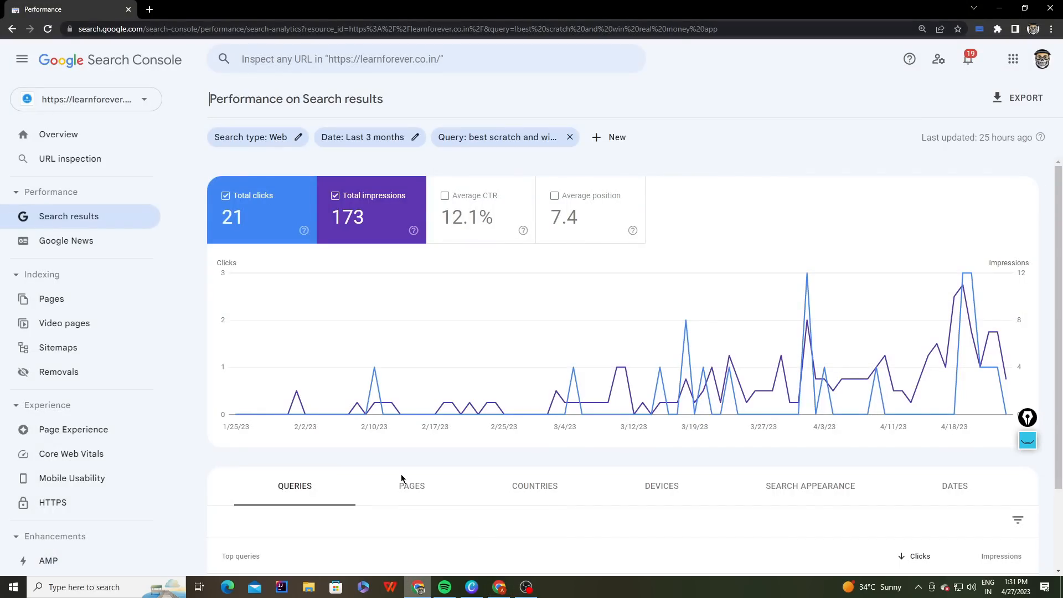
left_click(128, 11)
left_click(250, 9)
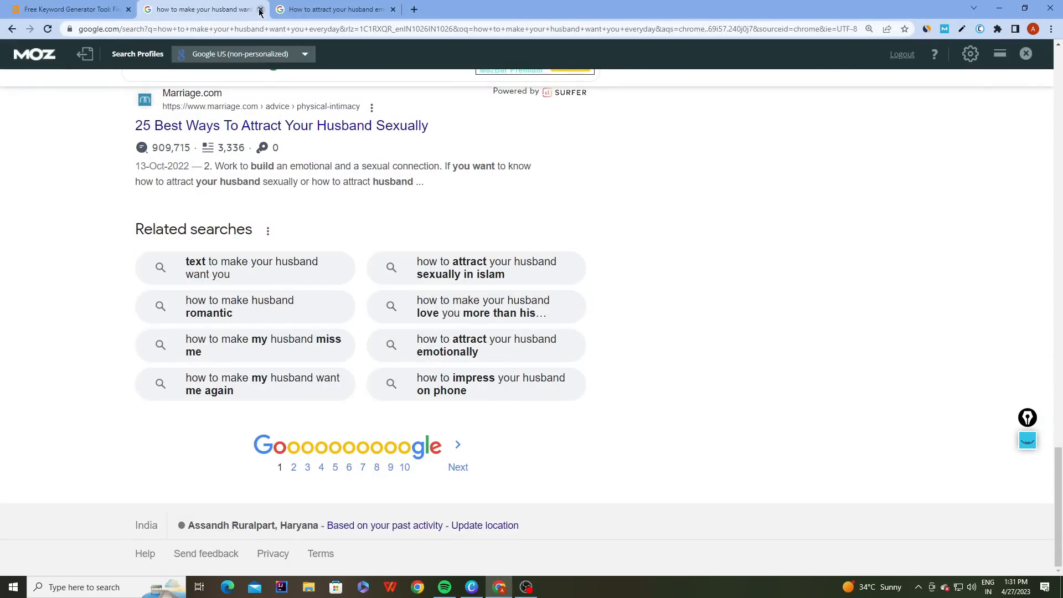
left_click(260, 9)
left_click(260, 9)
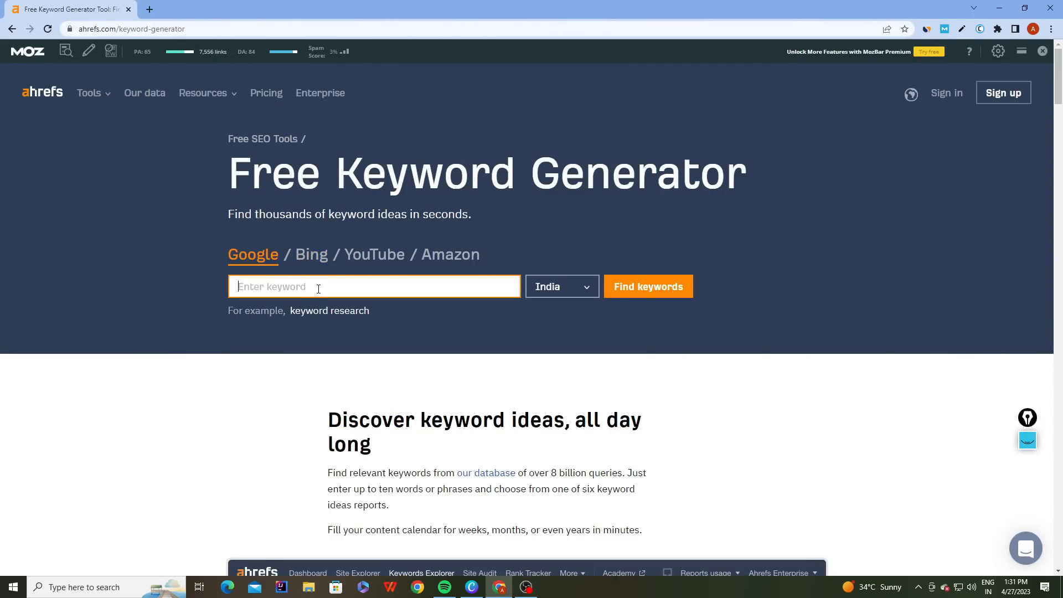
Find Ahrefs keyword ideas for "husband" and show the question keywords.
type("husband")
left_click(673, 287)
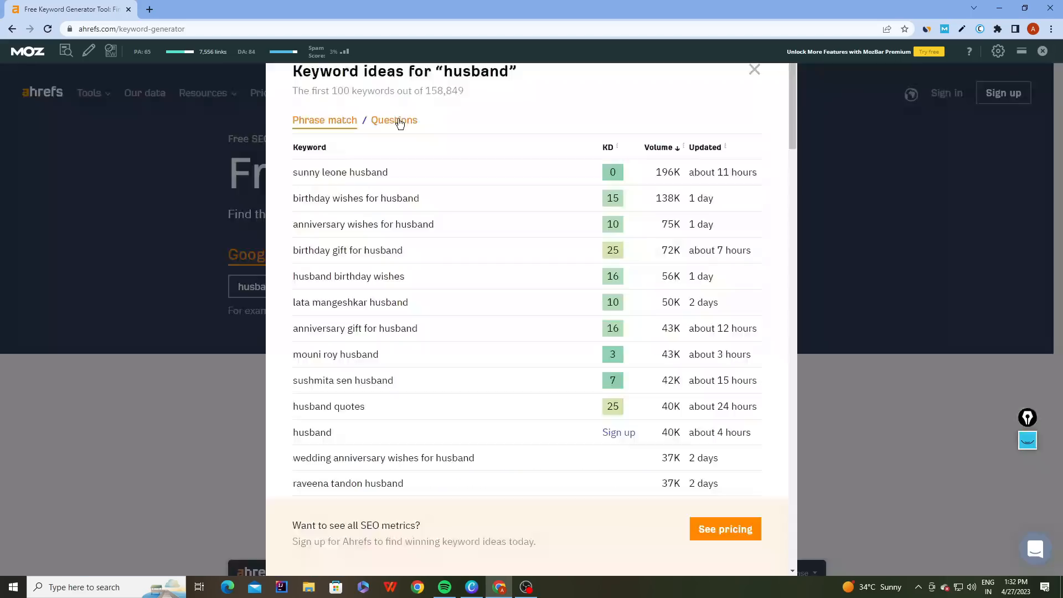
left_click(399, 123)
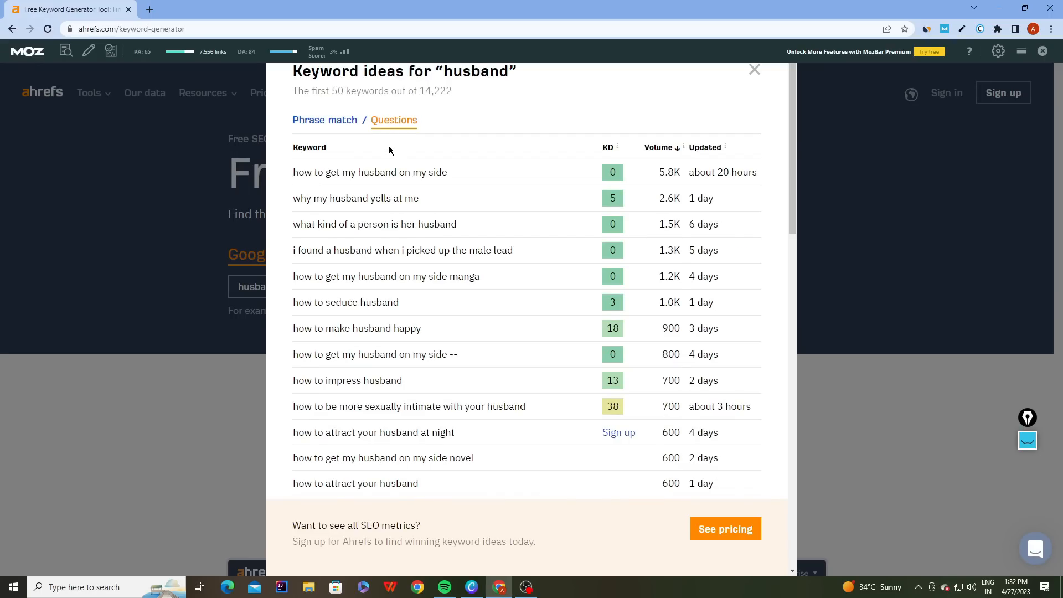
Check the first question keyword's volume and difficulty, and search Google for "how to get my husband on my side" in a new tab.
double_click(666, 171)
left_click(652, 182)
left_click_drag(617, 178, 607, 175)
left_click(607, 176)
left_click_drag(294, 173, 451, 176)
key("ctrl+c")
left_click(149, 9)
left_click(149, 30)
key("ctrl+v")
key("Return")
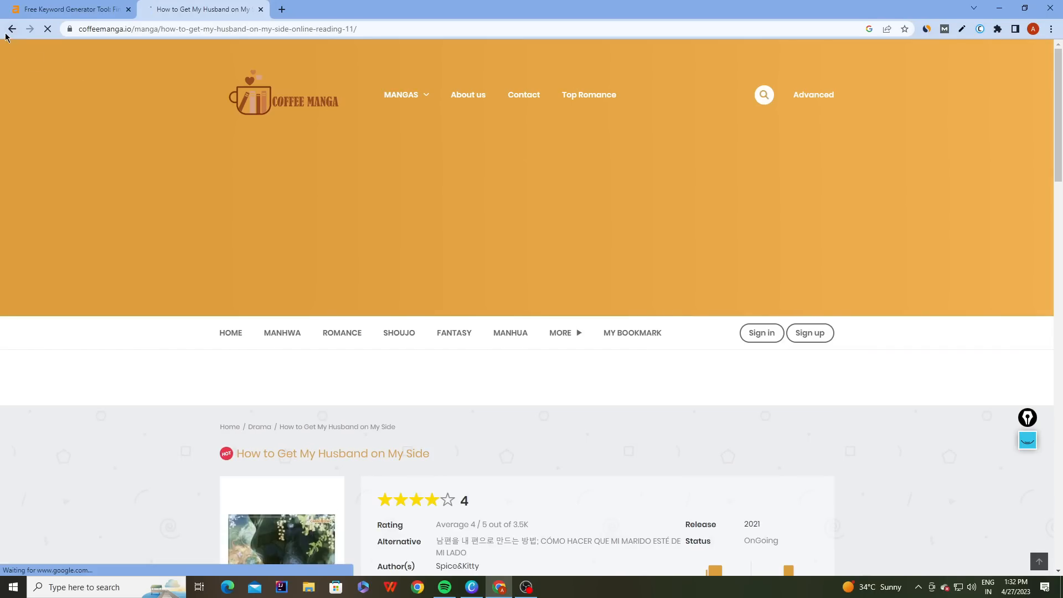
Go back from the Coffee Manga page to the Google results and examine the ranking sites' page and domain authority.
left_click(10, 30)
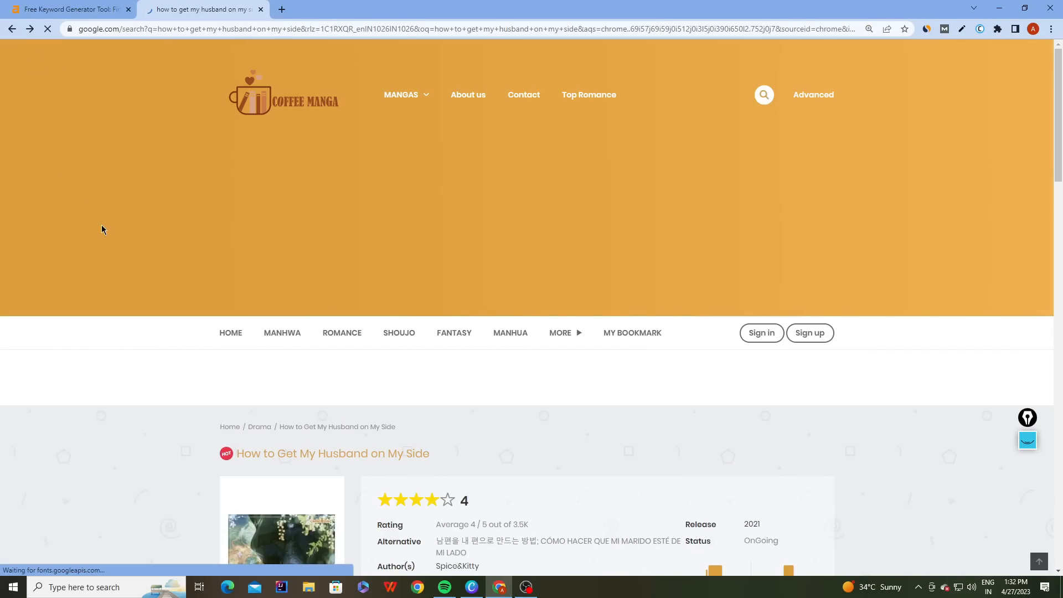
key("ctrl+Tab")
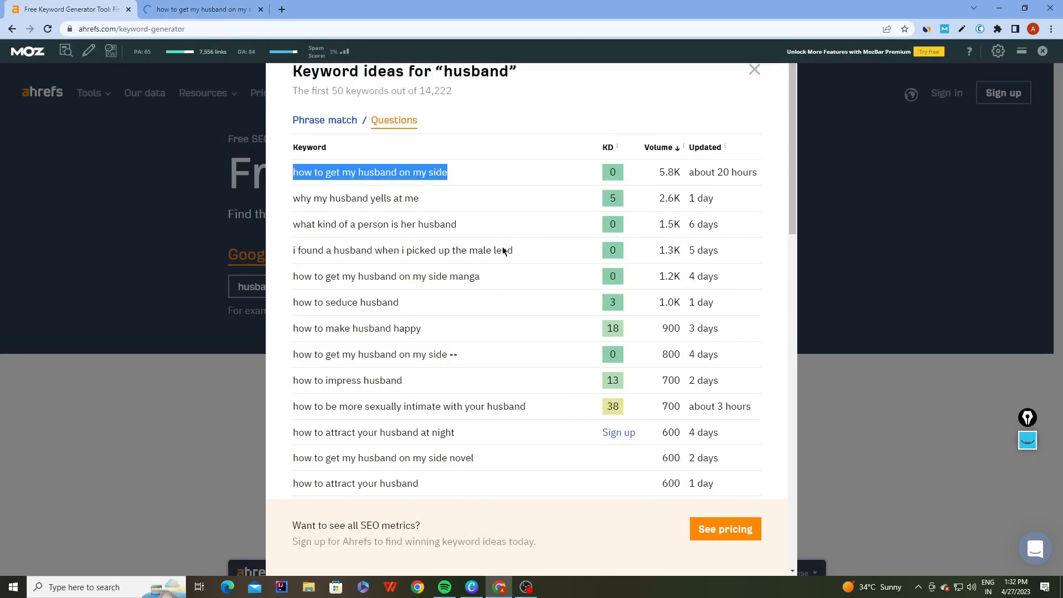
left_click_drag(610, 175, 617, 174)
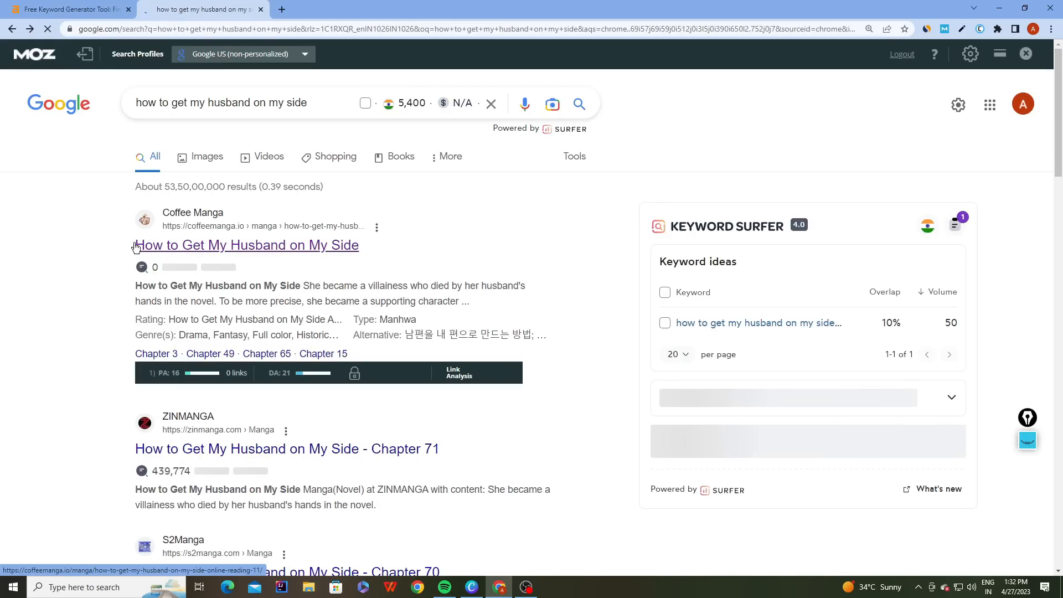
scroll(164, 271, "down", 1)
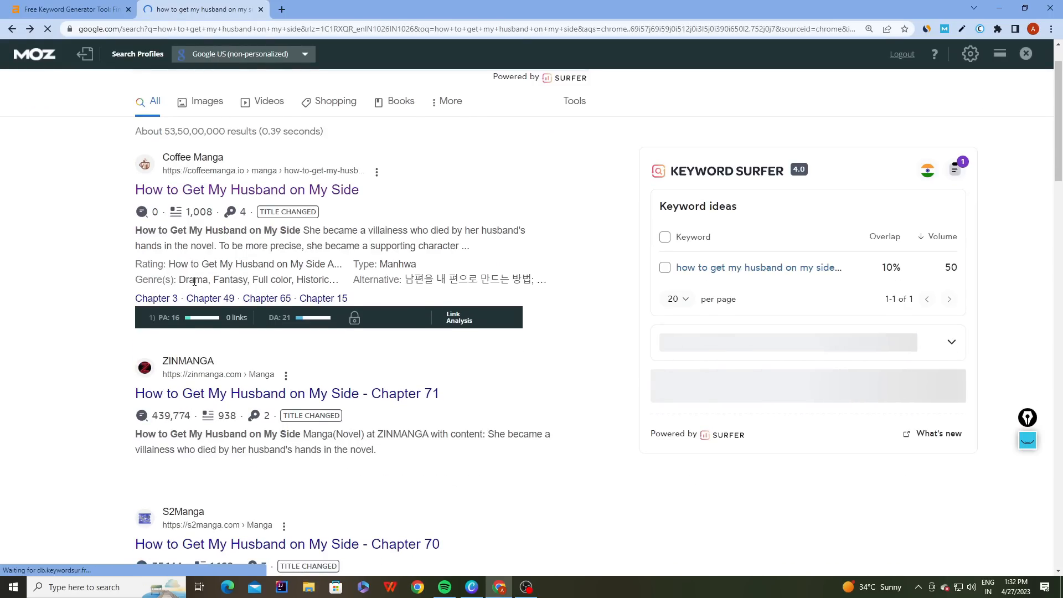
scroll(164, 270, "down", 10)
scroll(299, 269, "down", 9)
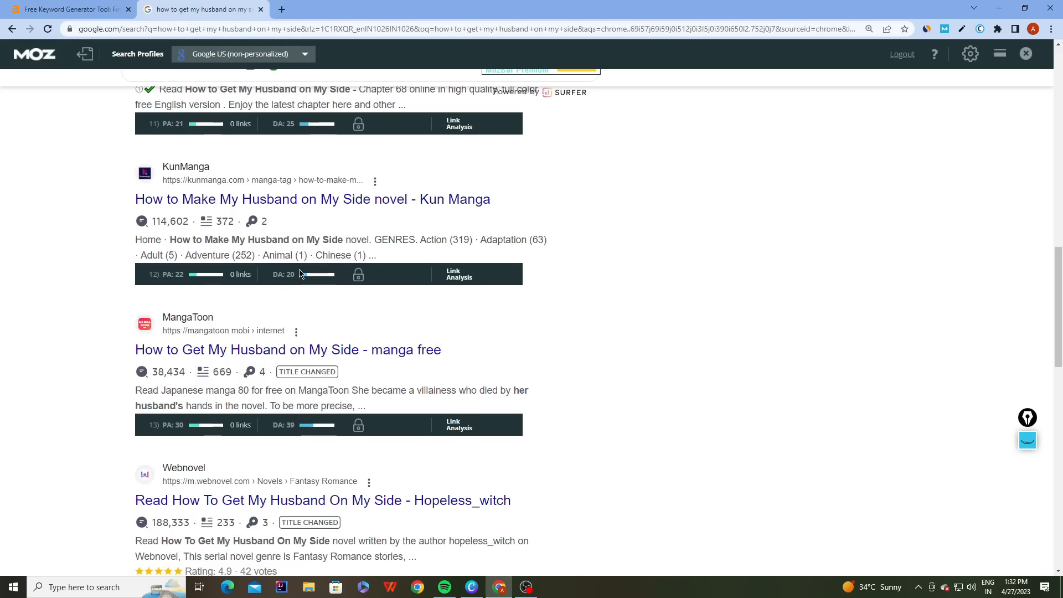
scroll(299, 271, "down", 2)
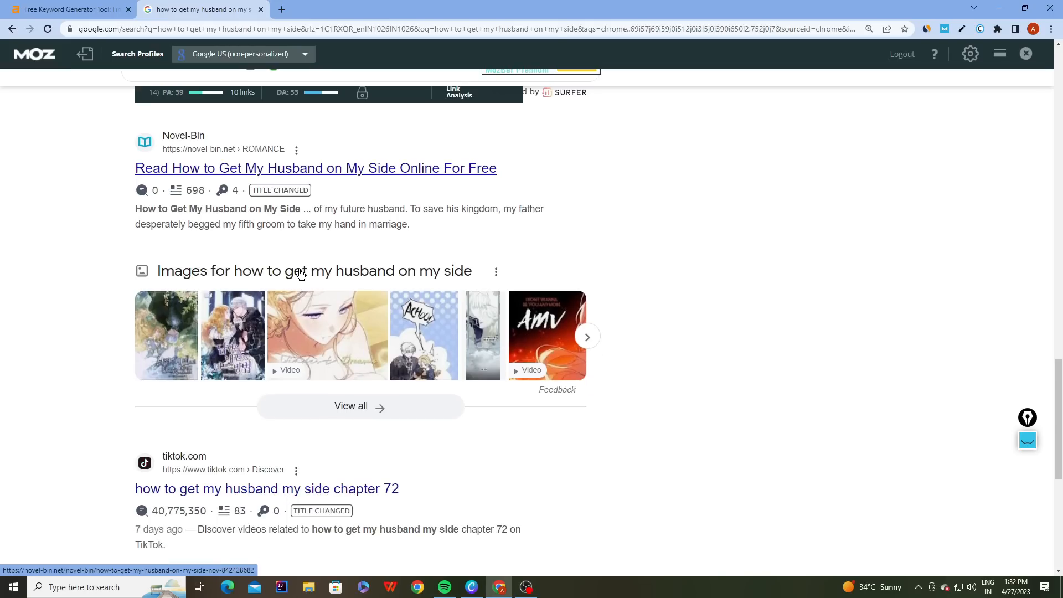
scroll(299, 269, "up", 20)
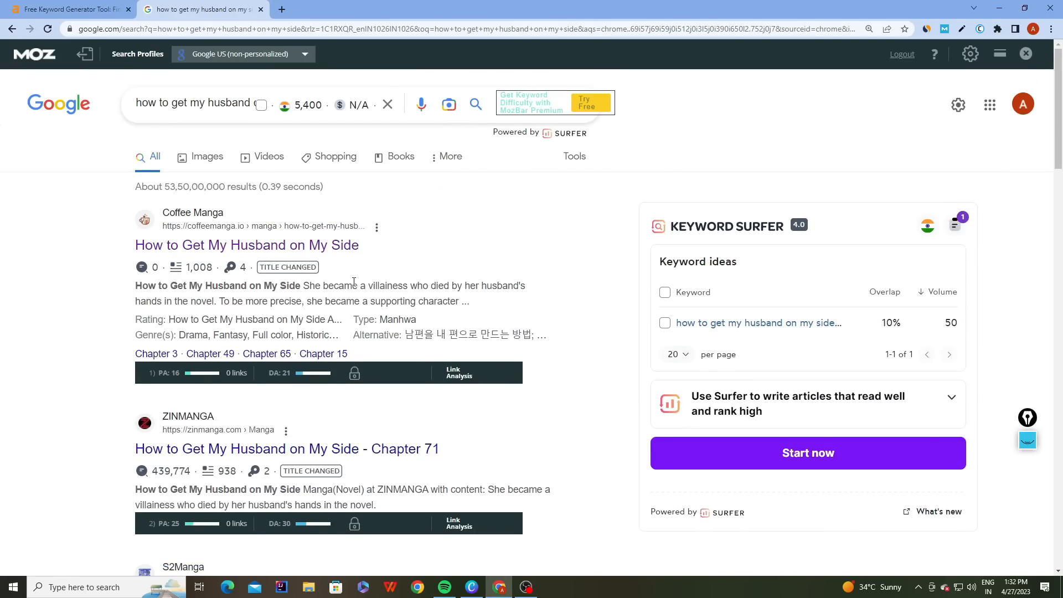
scroll(353, 281, "down", 20)
scroll(354, 282, "down", 2)
scroll(355, 283, "down", 6)
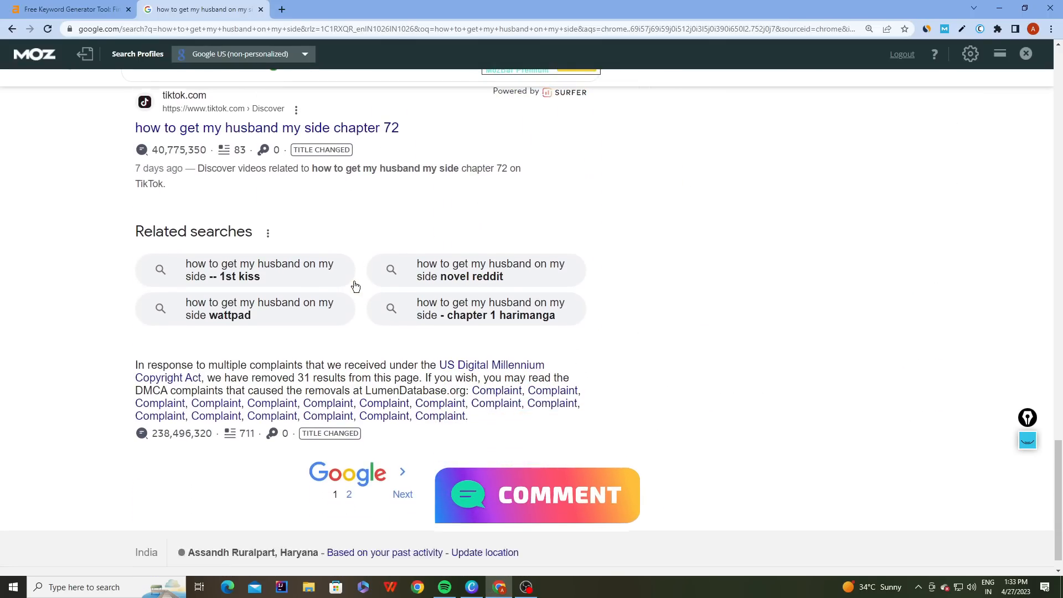
scroll(354, 286, "up", 20)
scroll(355, 285, "up", 6)
Pick another zero-difficulty question from the Ahrefs list and search Google for "how to get my husband on my side manga".
left_click(83, 9)
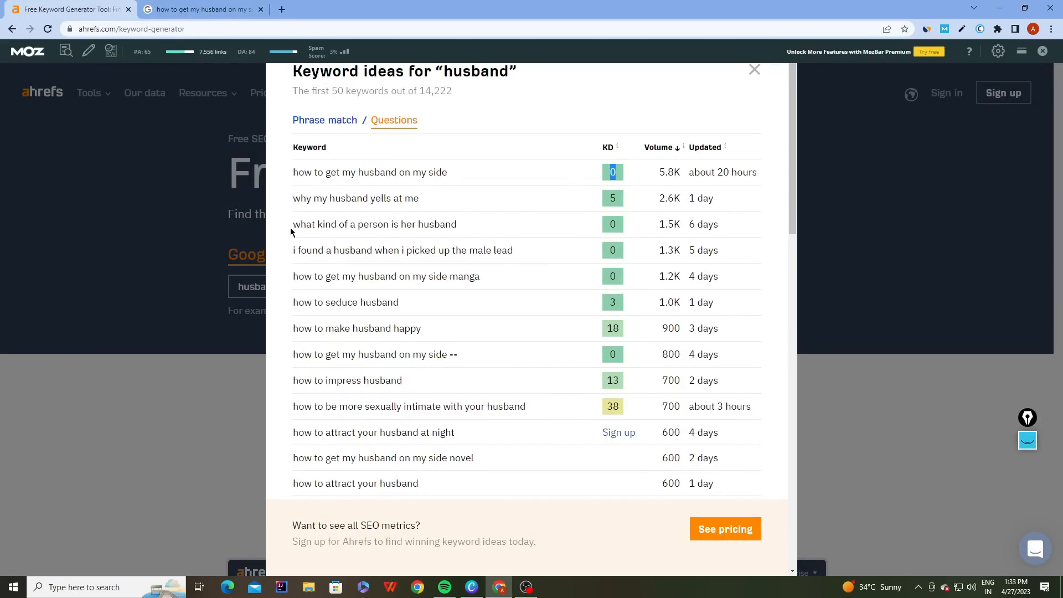
left_click_drag(293, 226, 476, 230)
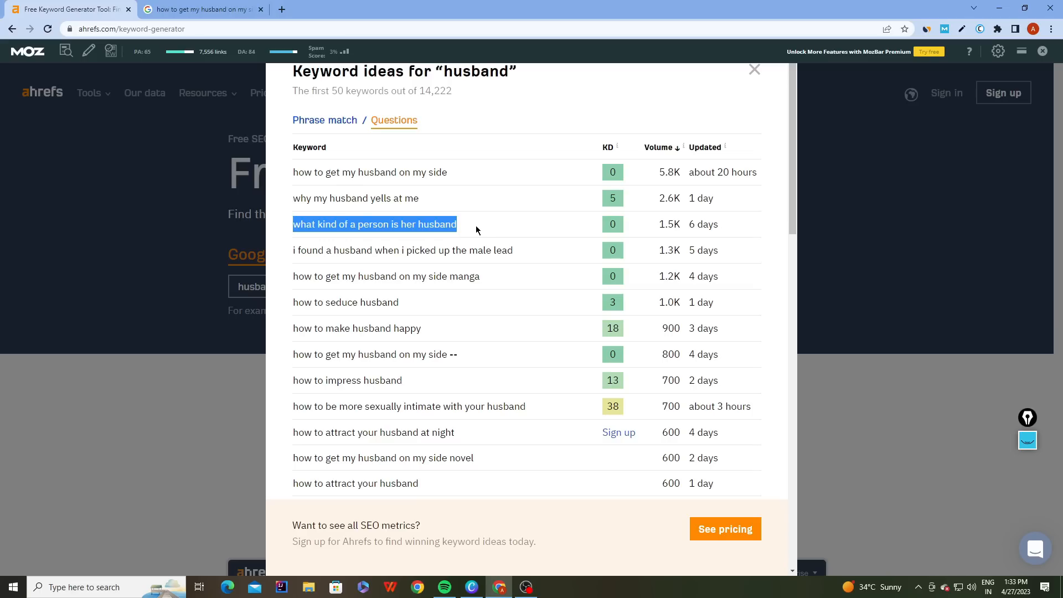
left_click_drag(294, 277, 488, 277)
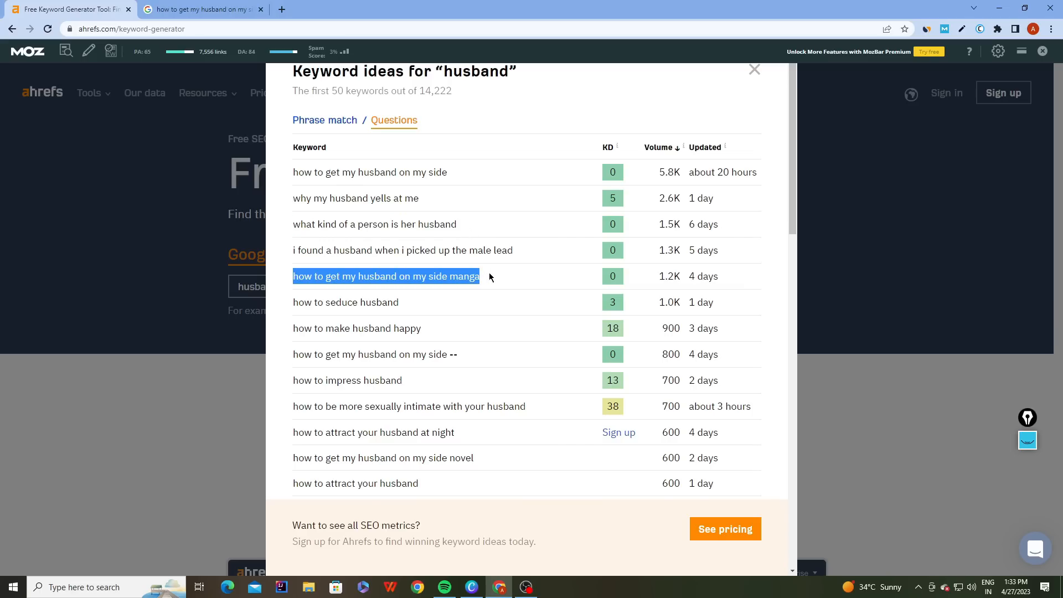
left_click(153, 8)
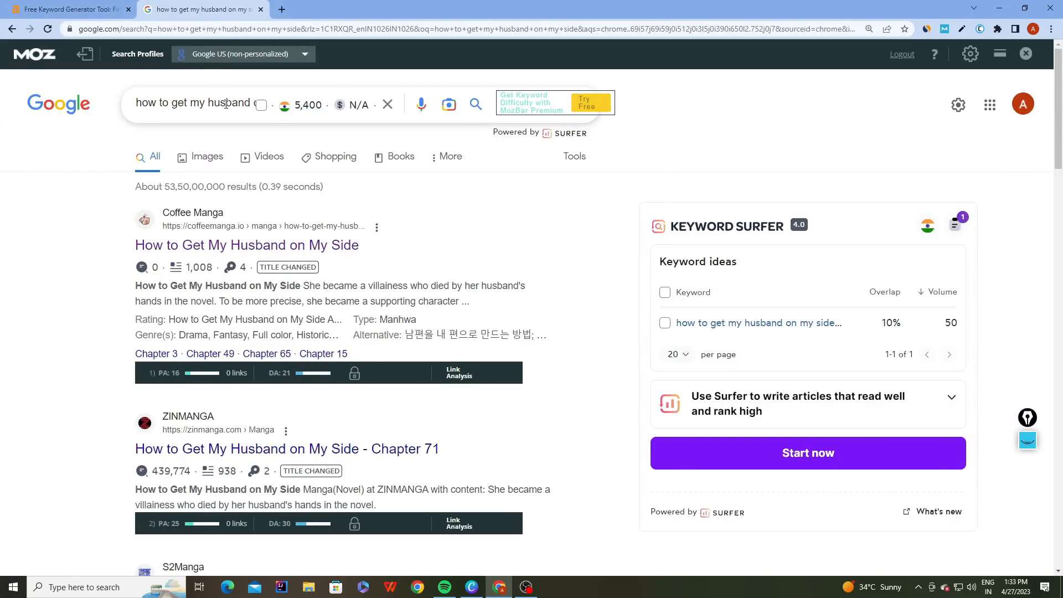
Examine the authority of the sites ranking for the manga keyword and return to the Ahrefs question list.
scroll(333, 253, "down", 2)
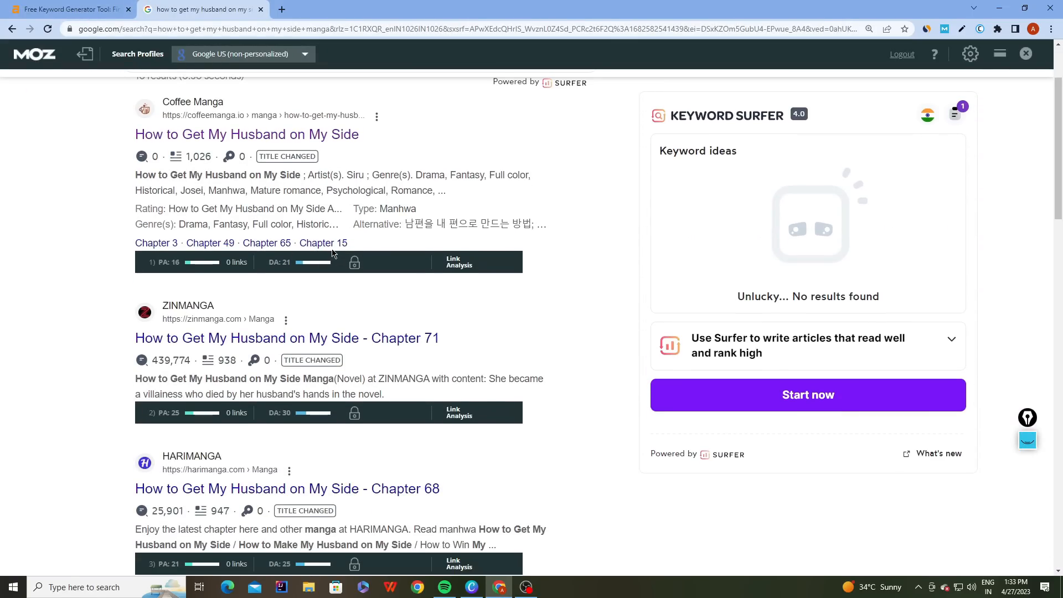
scroll(333, 253, "down", 3)
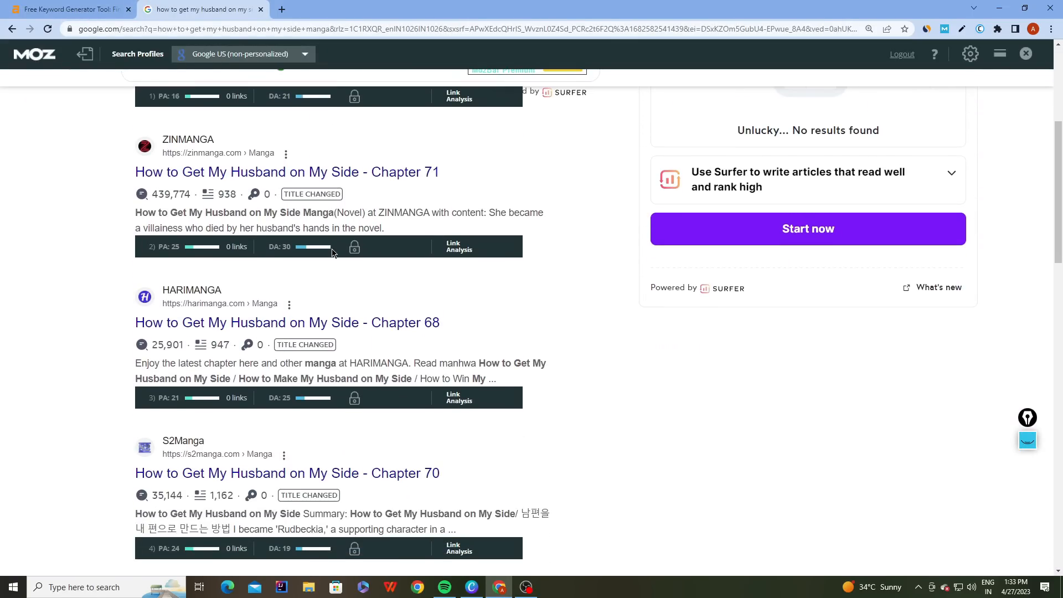
scroll(333, 252, "down", 10)
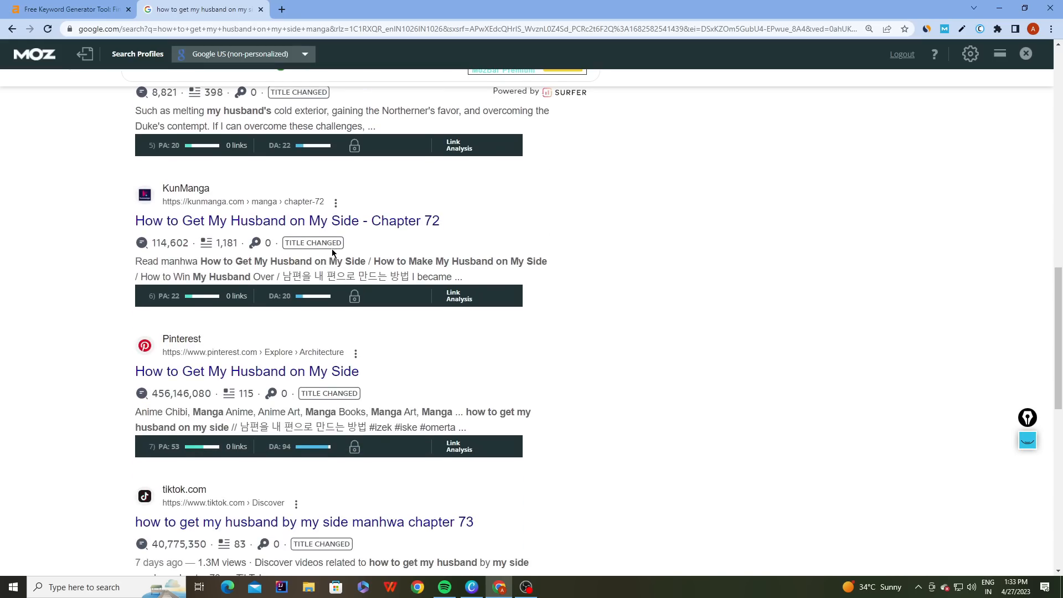
scroll(331, 250, "down", 8)
scroll(333, 253, "up", 8)
left_click(72, 9)
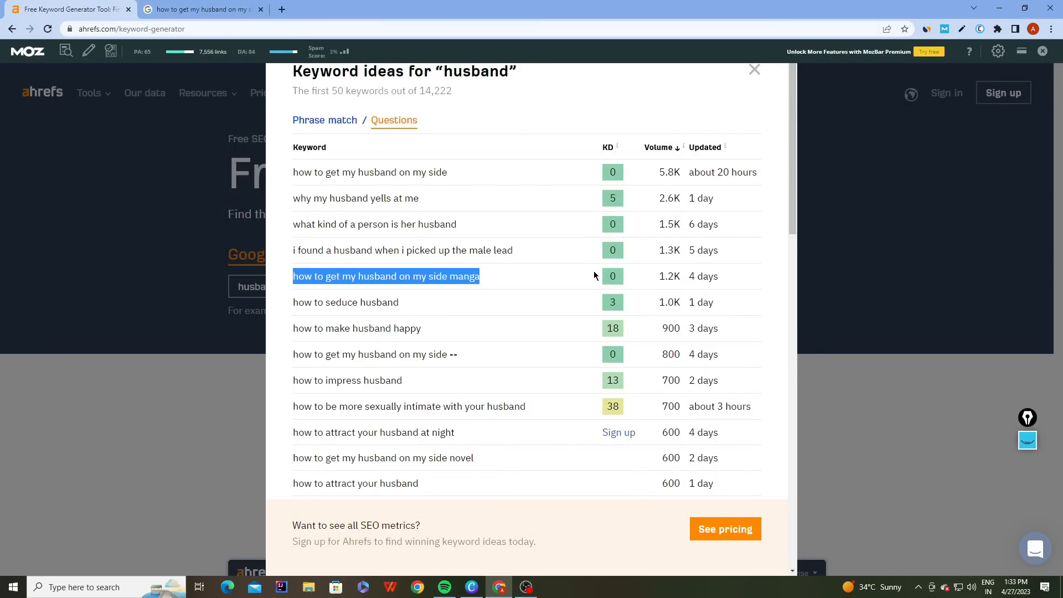
Compare the manga keyword's difficulty in Ahrefs with its Google results, and close the Google results tab.
left_click_drag(607, 278, 622, 280)
left_click(195, 5)
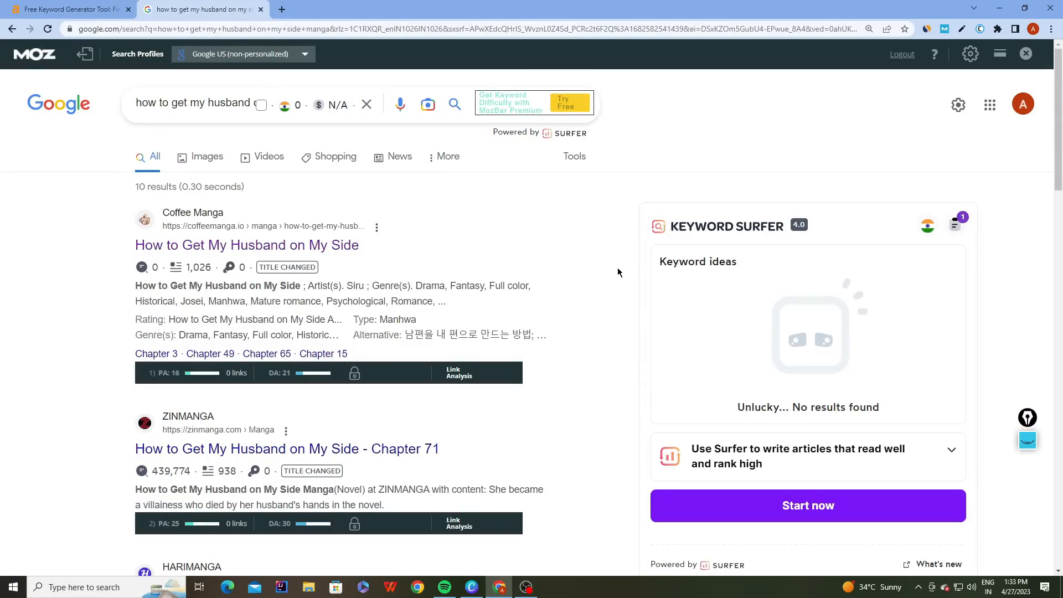
left_click(72, 10)
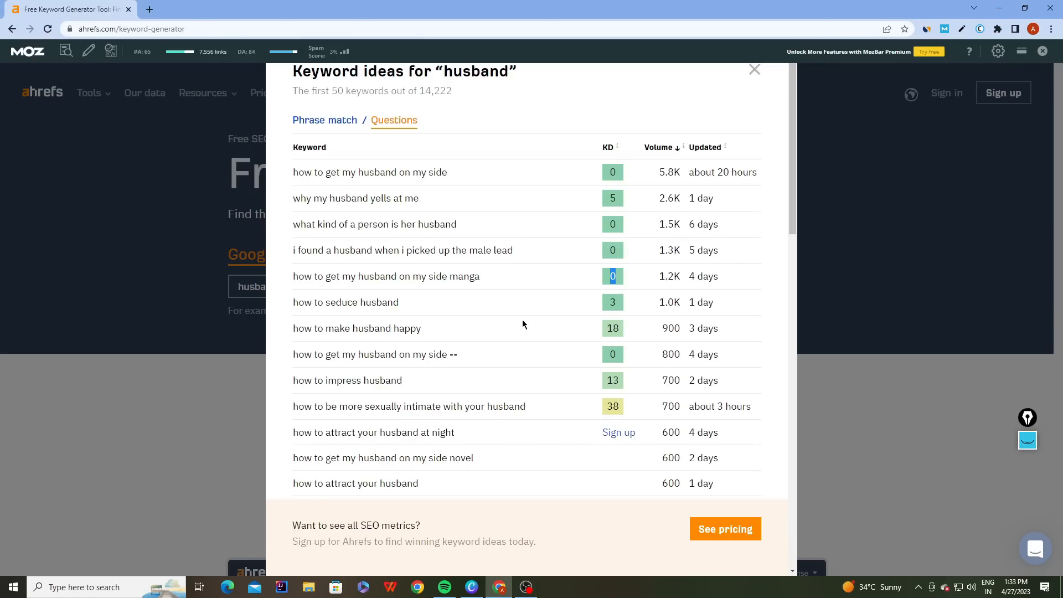
left_click(612, 277)
Close the keyword ideas, generate them again for "husband" in India, and show the question keywords.
left_click(755, 70)
left_click_drag(315, 282, 189, 306)
left_click(187, 307)
left_click_drag(283, 287, 221, 287)
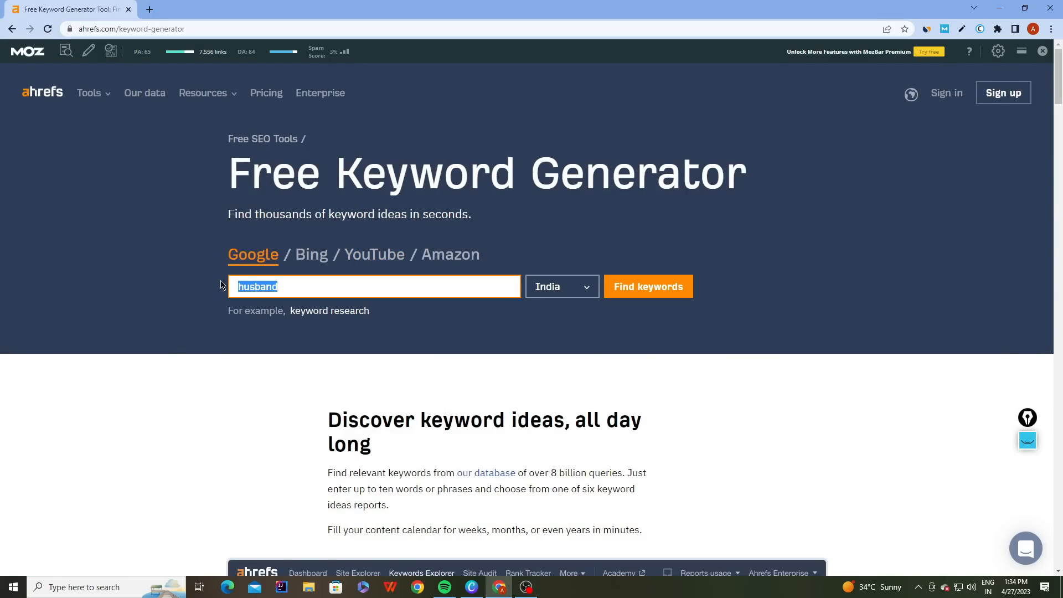
left_click(293, 285)
left_click(644, 286)
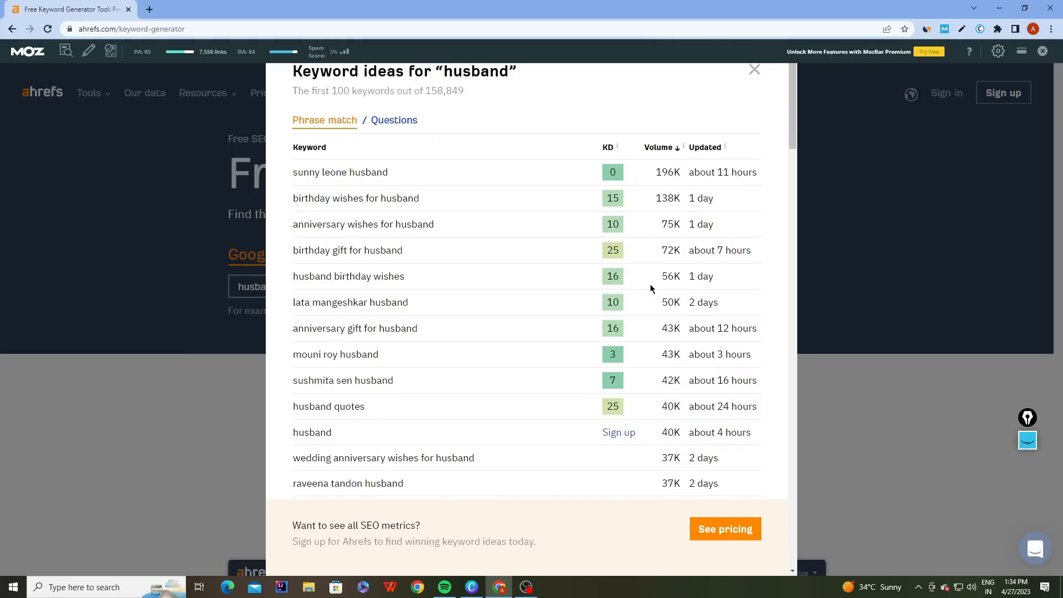
left_click(404, 122)
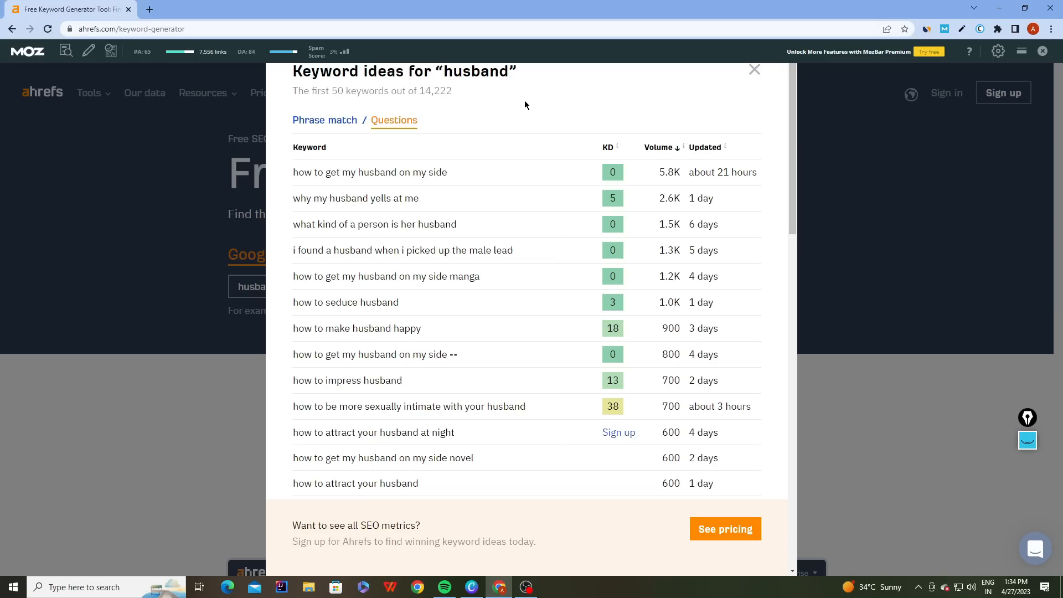
Look through the whole list of husband question keywords and their search volumes, and return to its beginning.
scroll(585, 182, "down", 10)
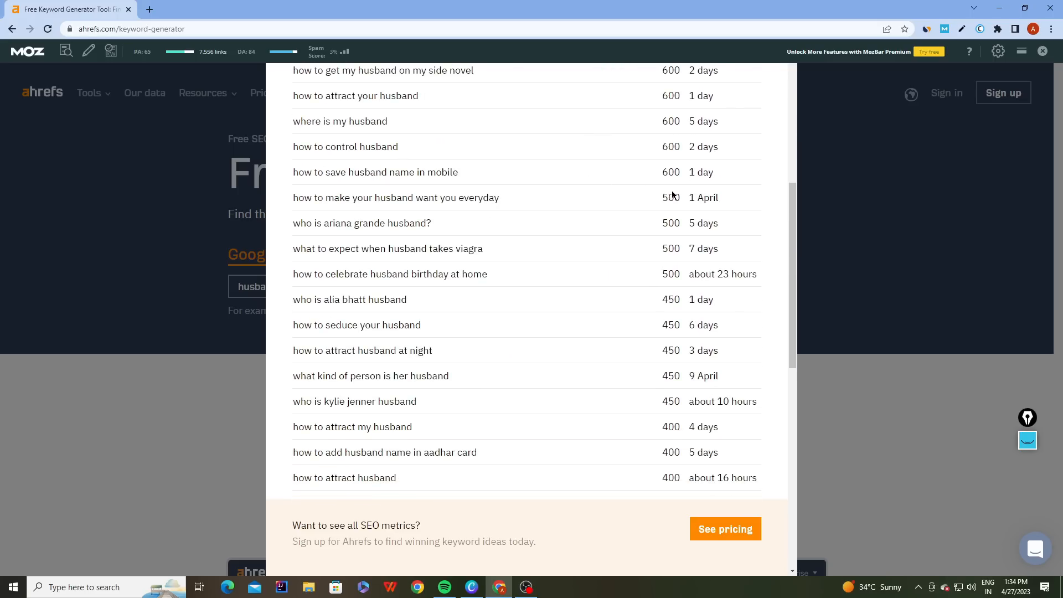
scroll(673, 195, "down", 7)
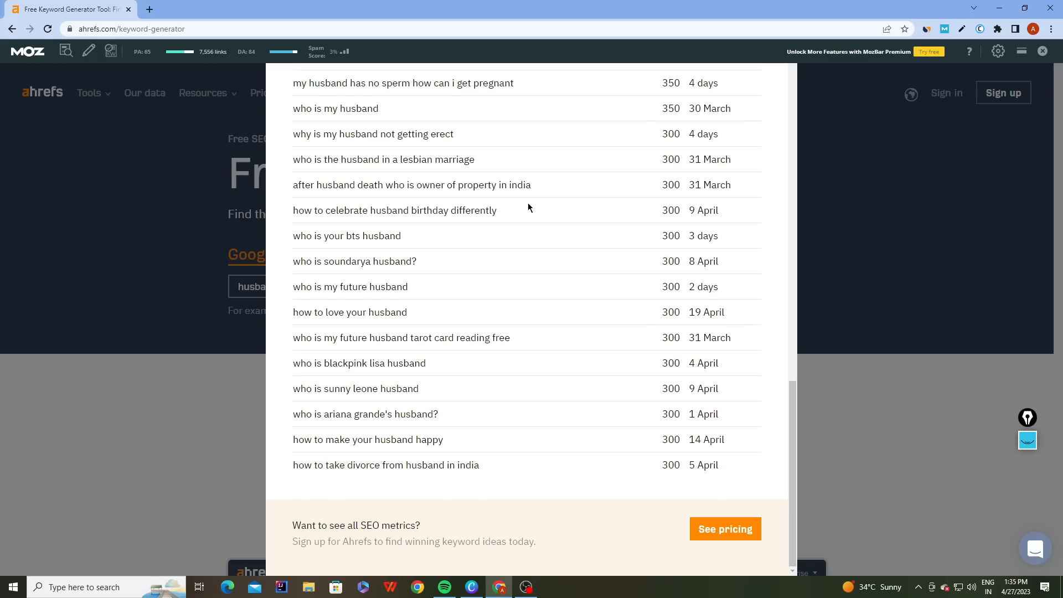
scroll(338, 218, "up", 20)
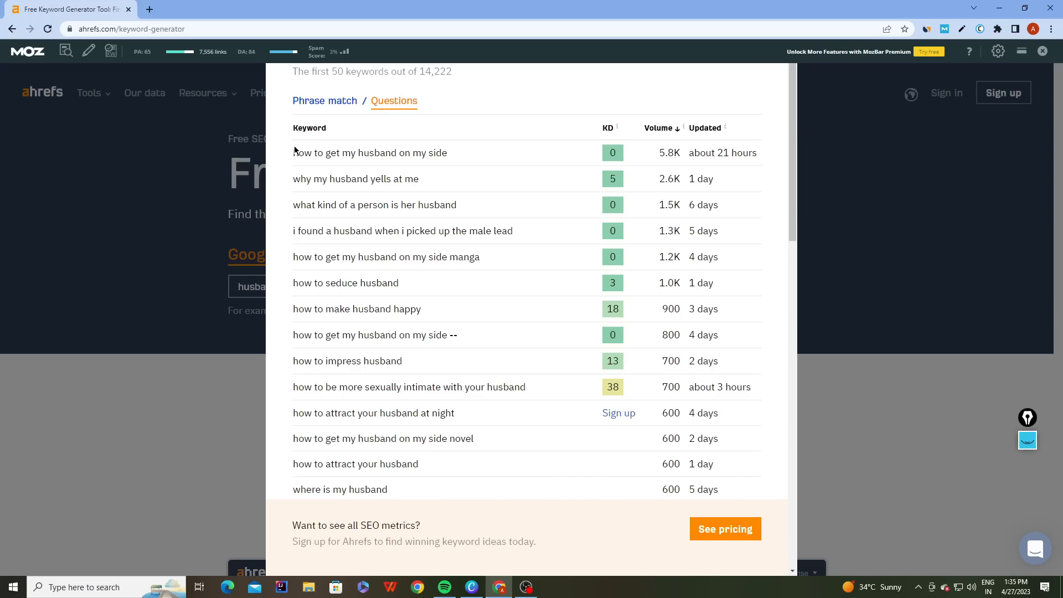
left_click_drag(293, 150, 498, 459)
scroll(327, 216, "down", 10)
left_click(499, 464)
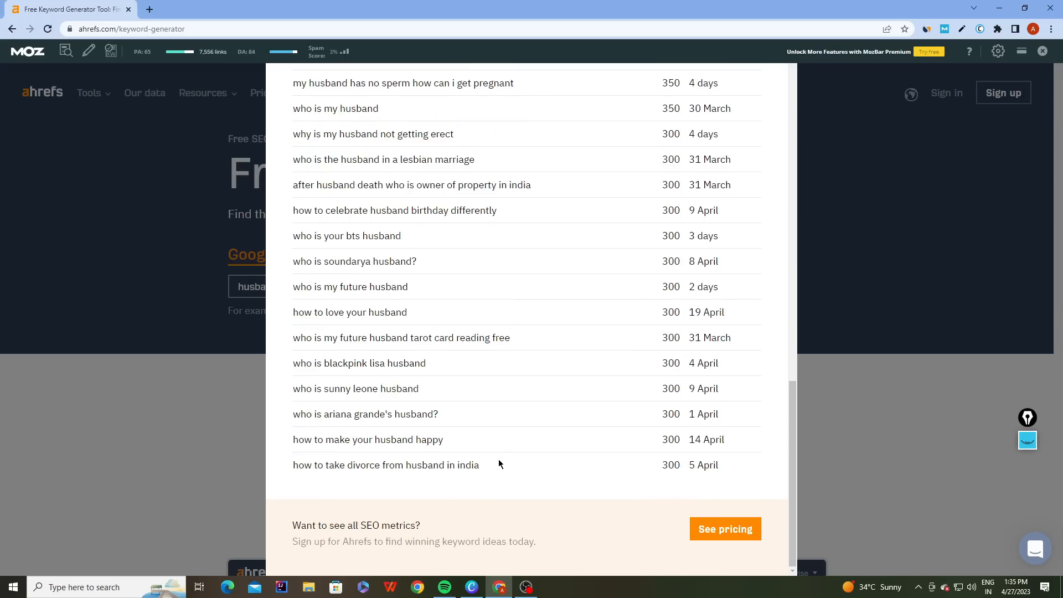
scroll(499, 464, "up", 15)
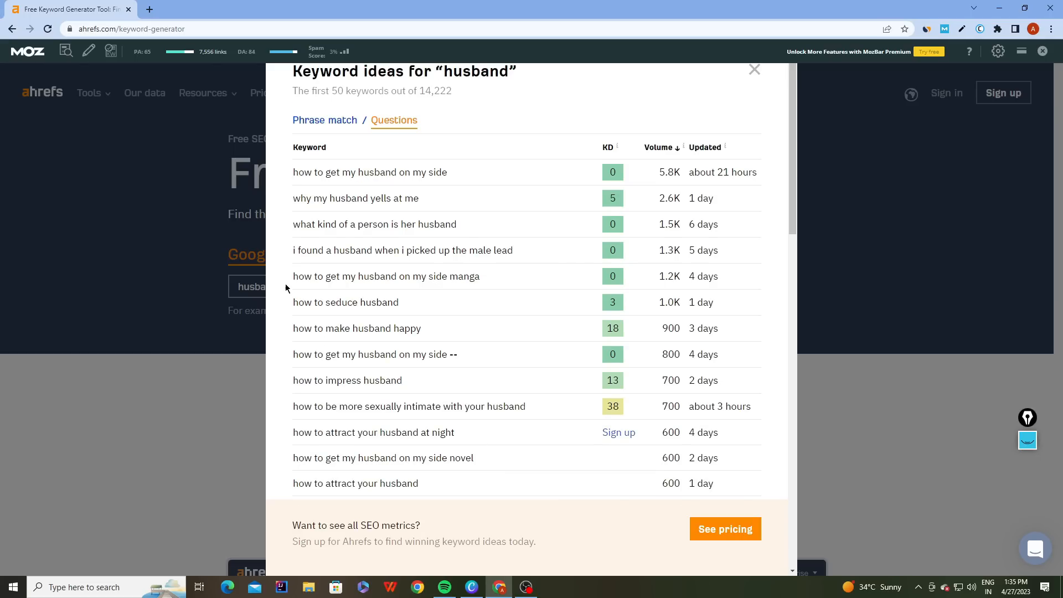
Copy the question "how to get my husband on my side manga" and search Google for it in a new tab.
left_click_drag(291, 277, 472, 278)
key("ctrl+c")
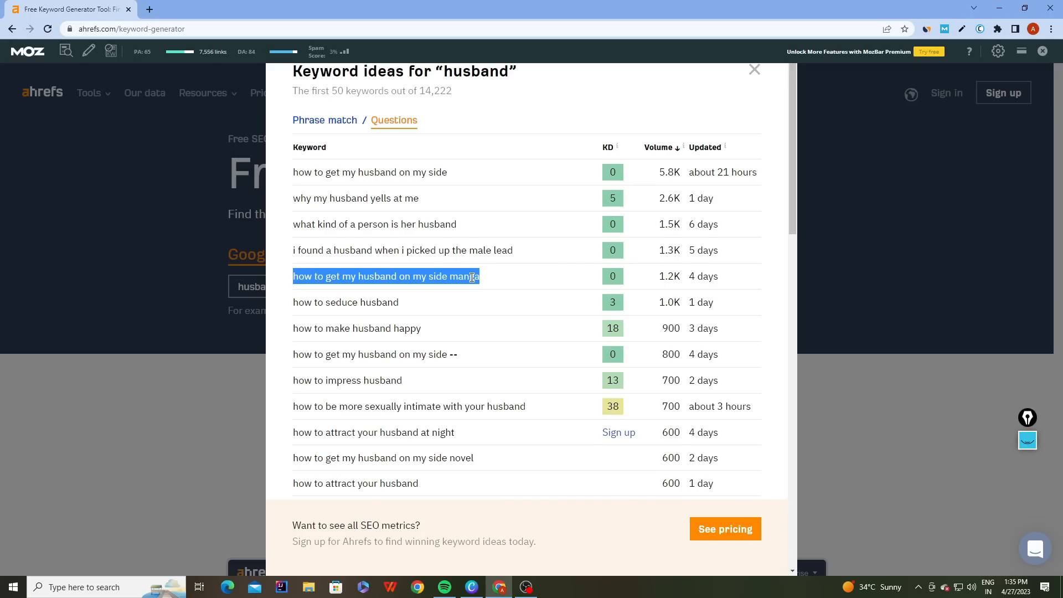
left_click(150, 9)
left_click(169, 28)
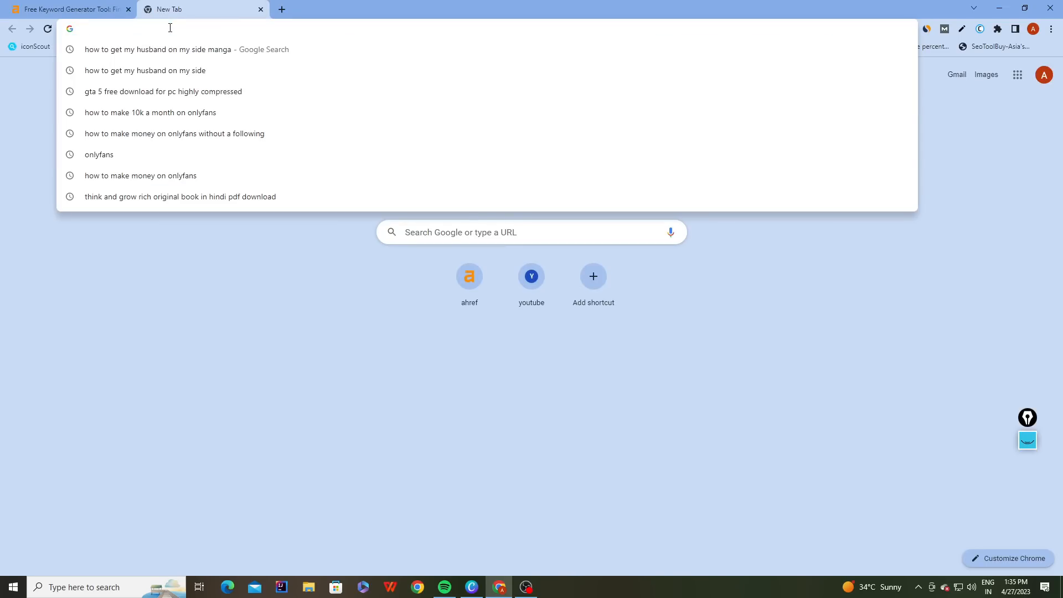
key("ctrl+v")
key("Return")
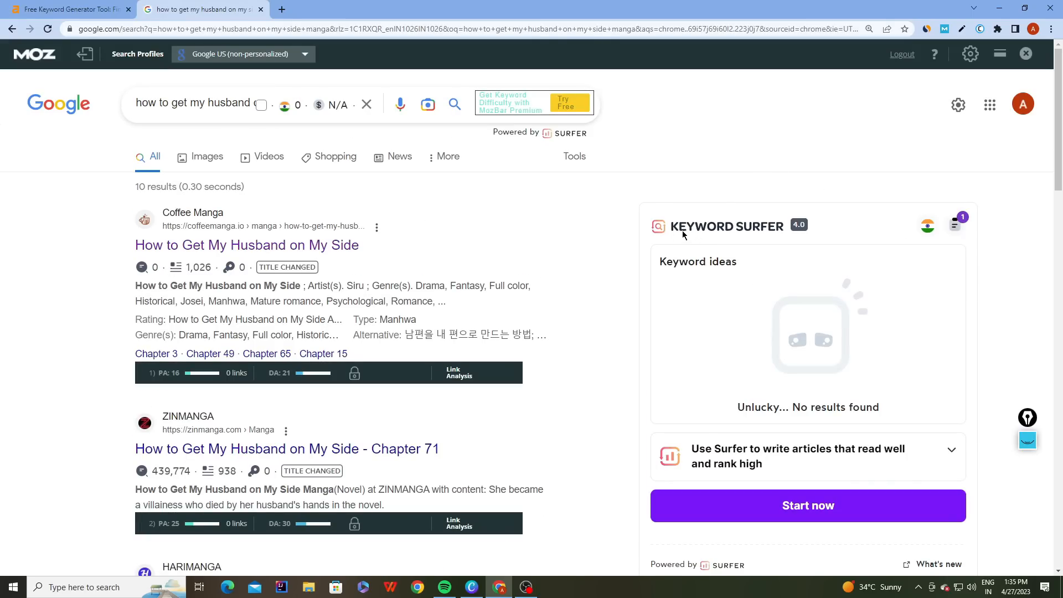
Replace the Google query with "husband wife problem solution in hindi" and run the search.
left_click(226, 104)
left_click_drag(234, 117, 130, 101)
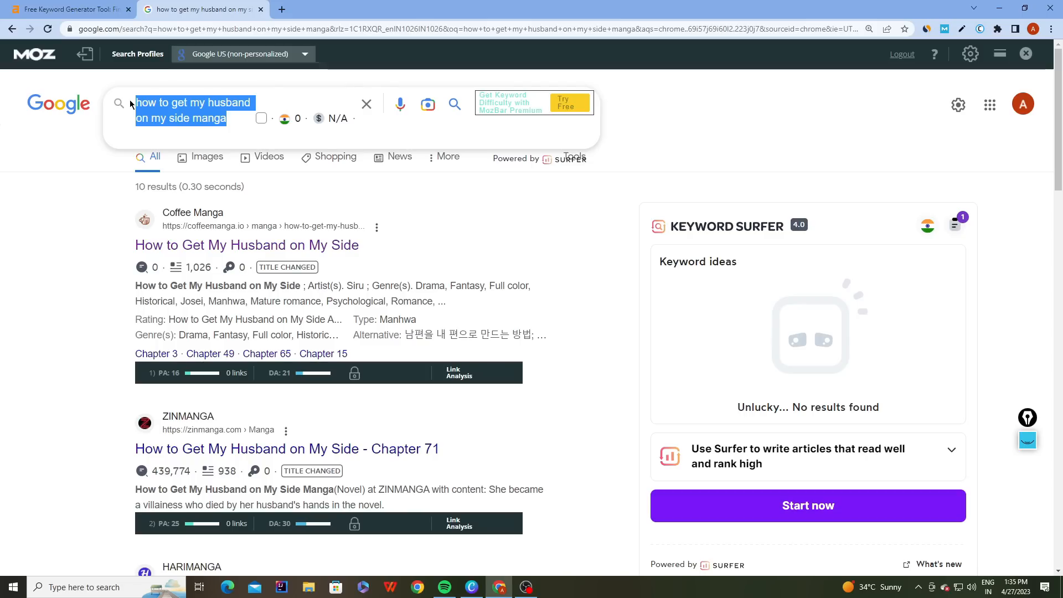
key("BackSpace")
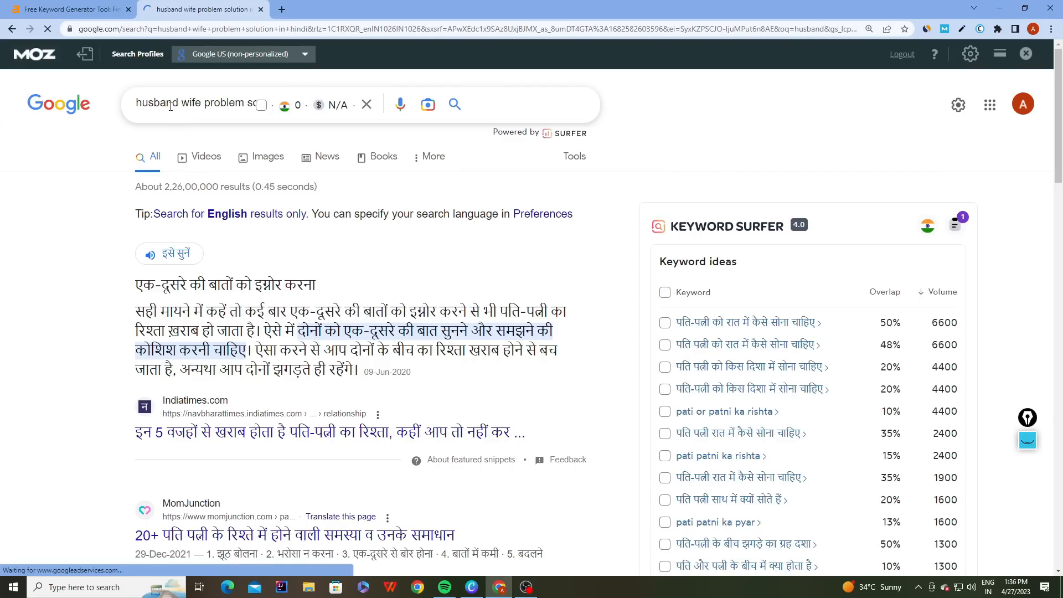
Examine the ranking sites' page and domain authority and the Keyword Surfer ideas for the Hindi husband-wife query.
left_click(170, 106)
left_click_drag(214, 118, 122, 109)
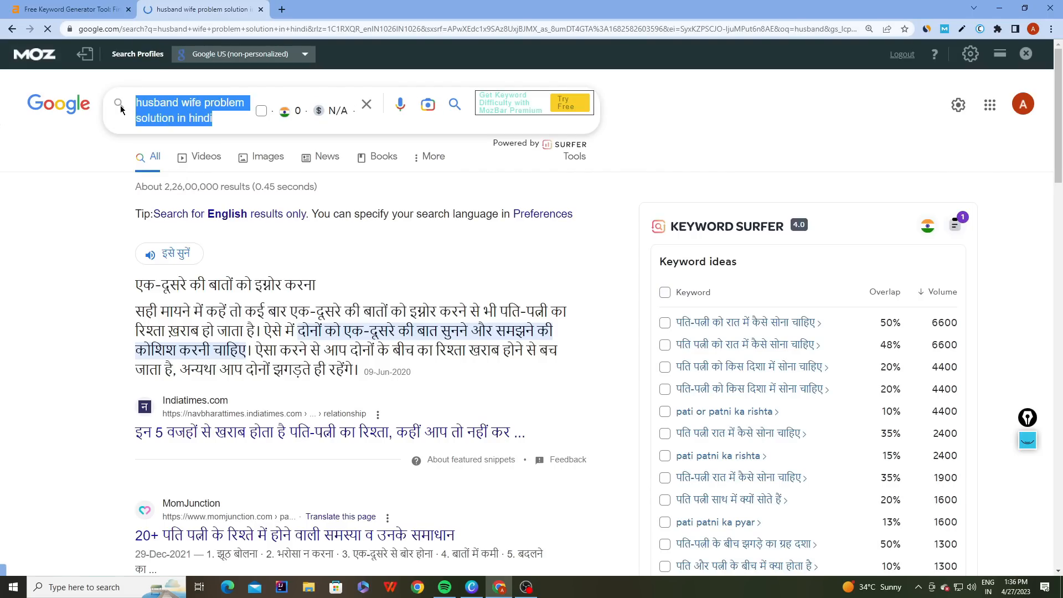
left_click(85, 212)
scroll(447, 255, "down", 4)
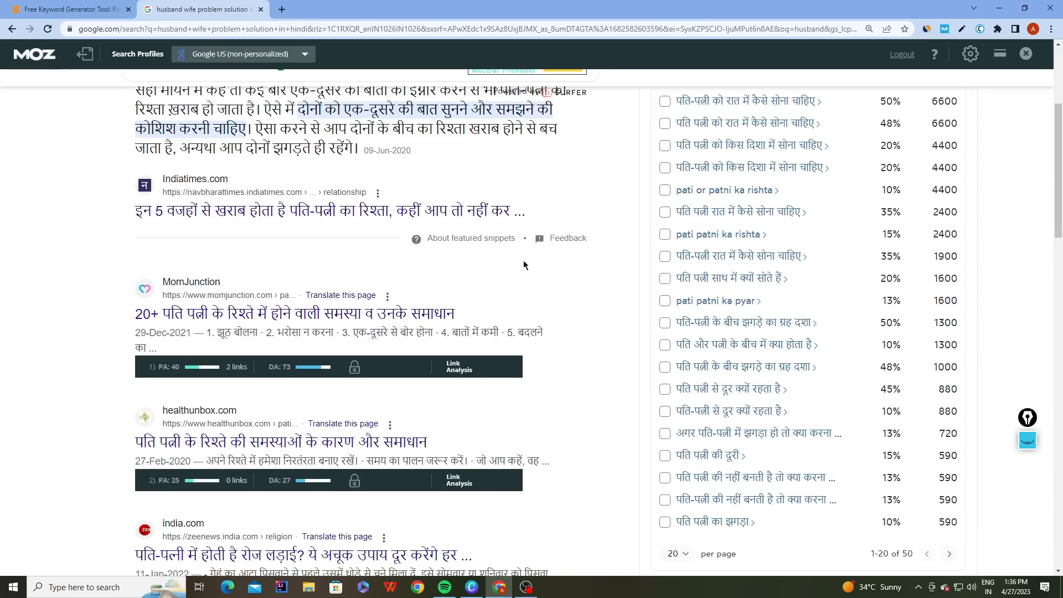
scroll(741, 172, "up", 1)
scroll(788, 327, "down", 3)
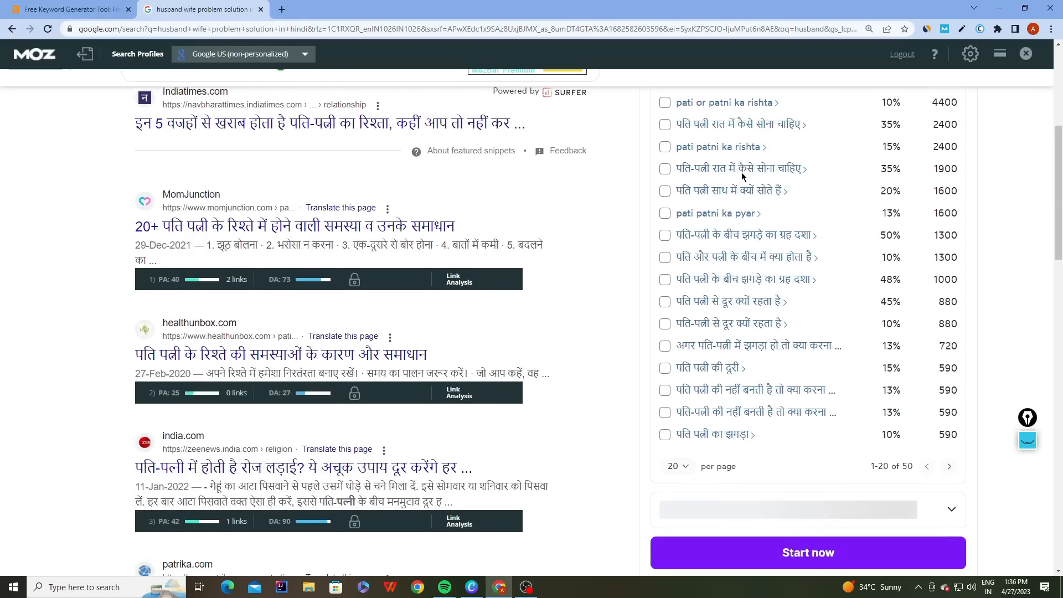
scroll(787, 327, "up", 5)
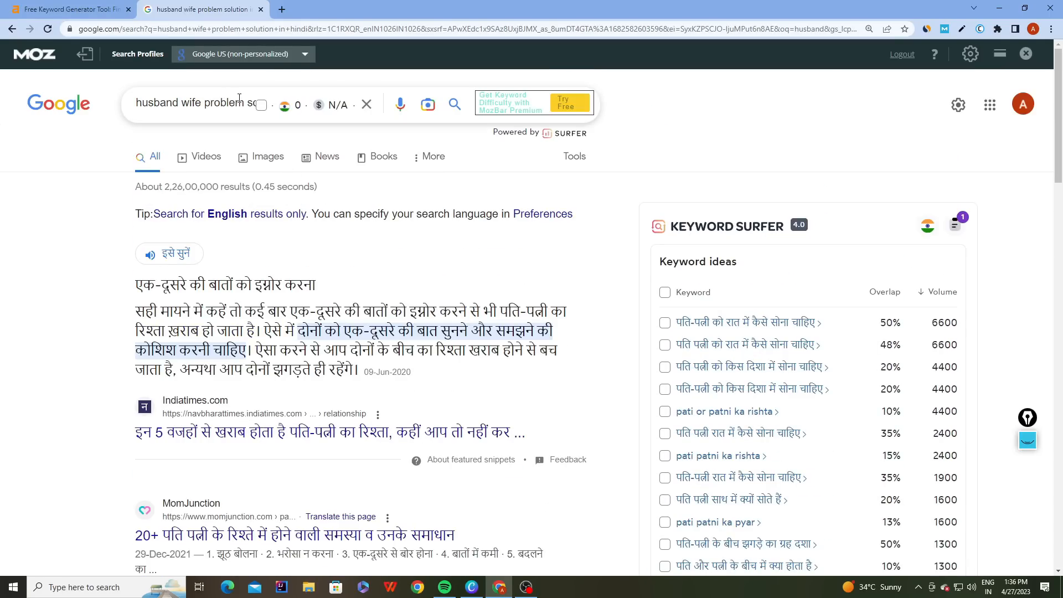
Check the Keyword Surfer search volume shown for the query "husband wife problem solution in hindi".
left_click(244, 99)
left_click_drag(302, 112, 294, 110)
left_click(68, 194)
left_click(150, 109)
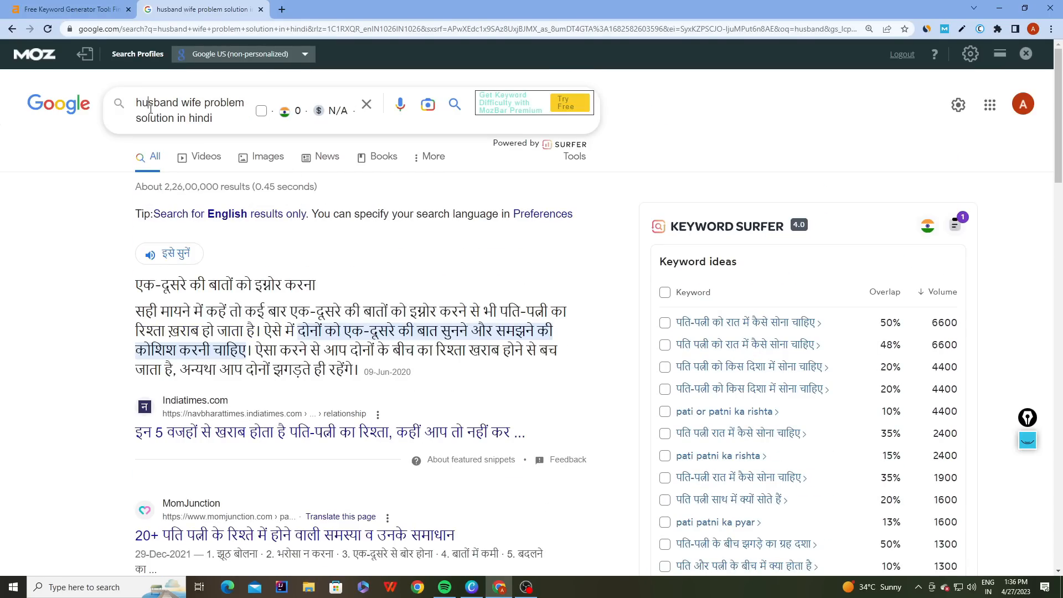
key("ctrl+a")
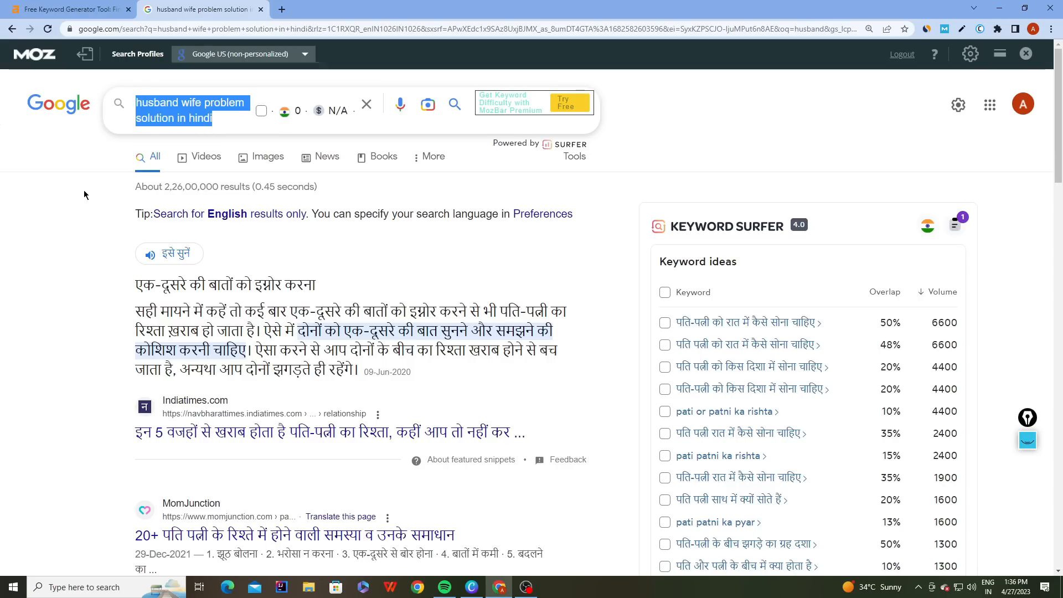
left_click(84, 191)
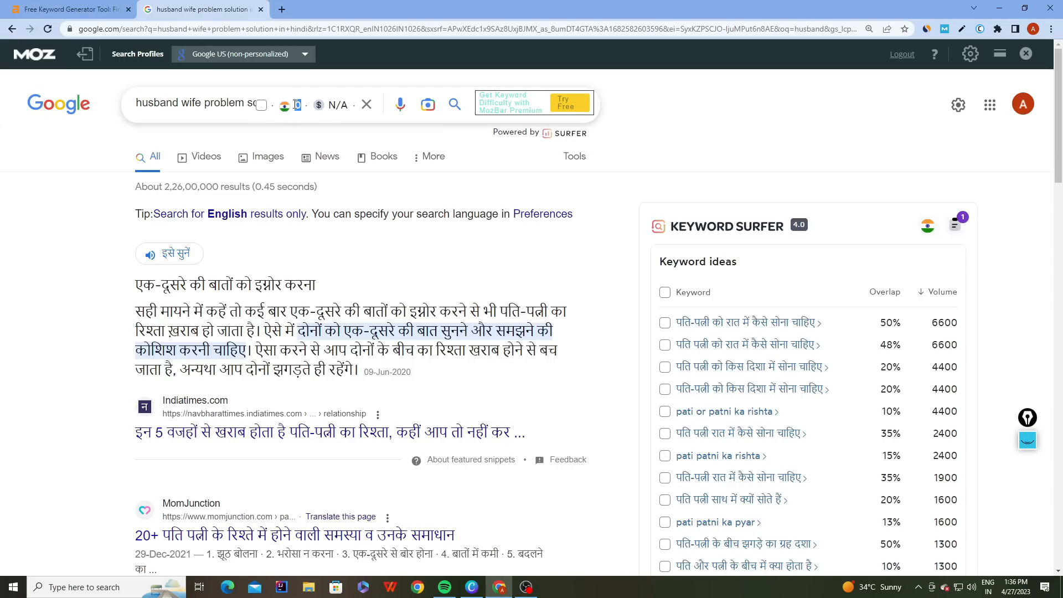
left_click(191, 97)
triple_click(217, 113)
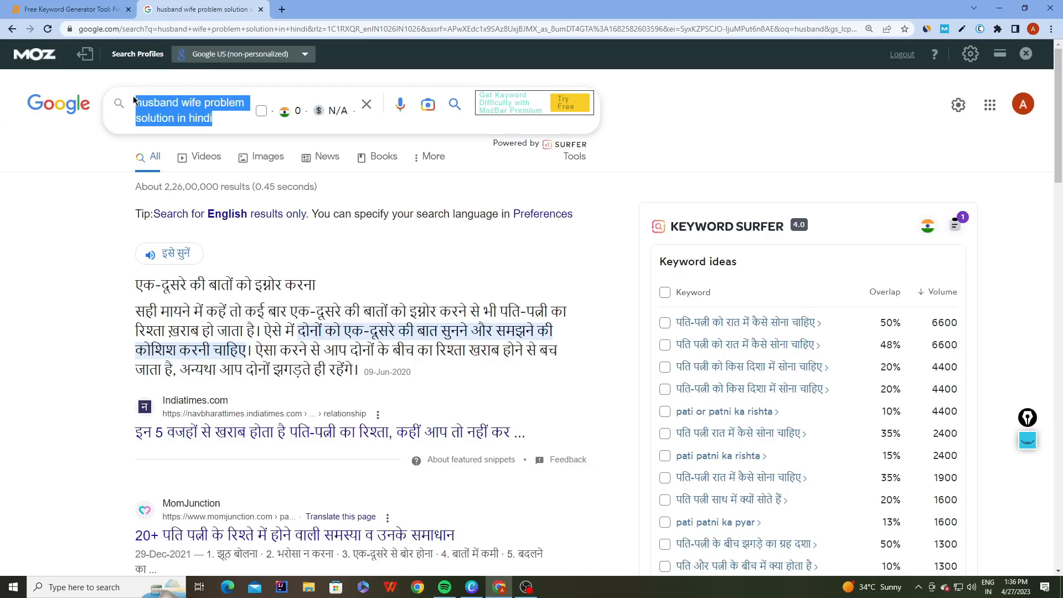
left_click(92, 230)
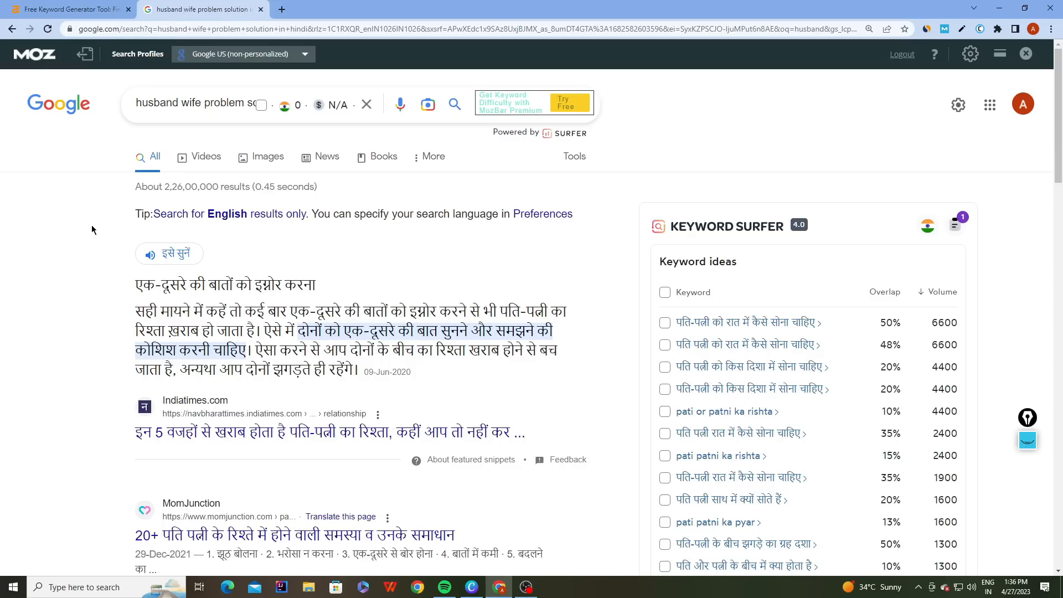
Open the related search "जब पति आप पर ध्यान नहीं देता कि क्या करना है" in a new tab and switch to it.
scroll(92, 230, "down", 20)
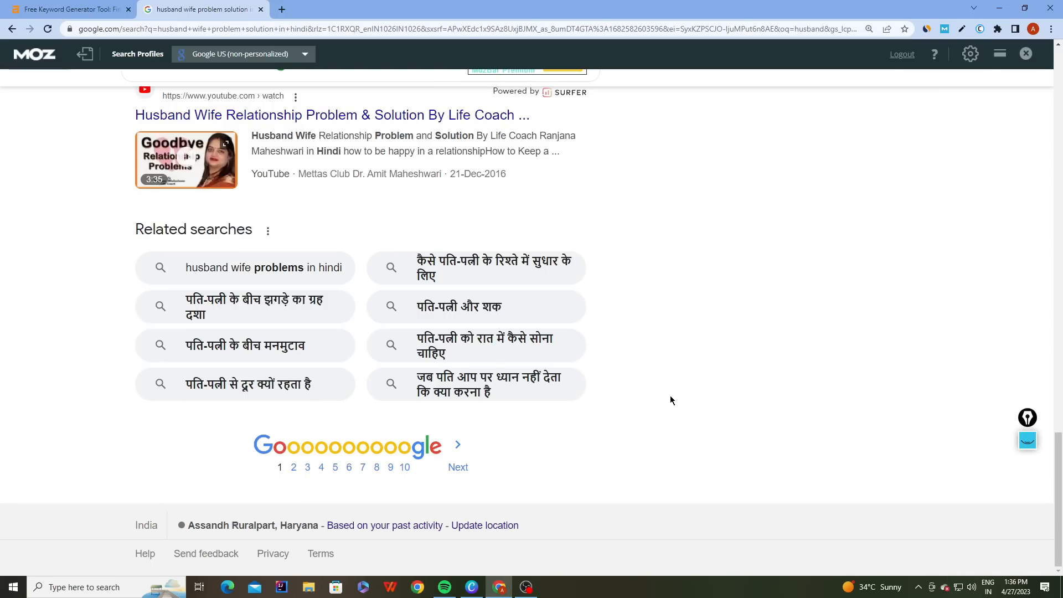
right_click(459, 382)
left_click(499, 390)
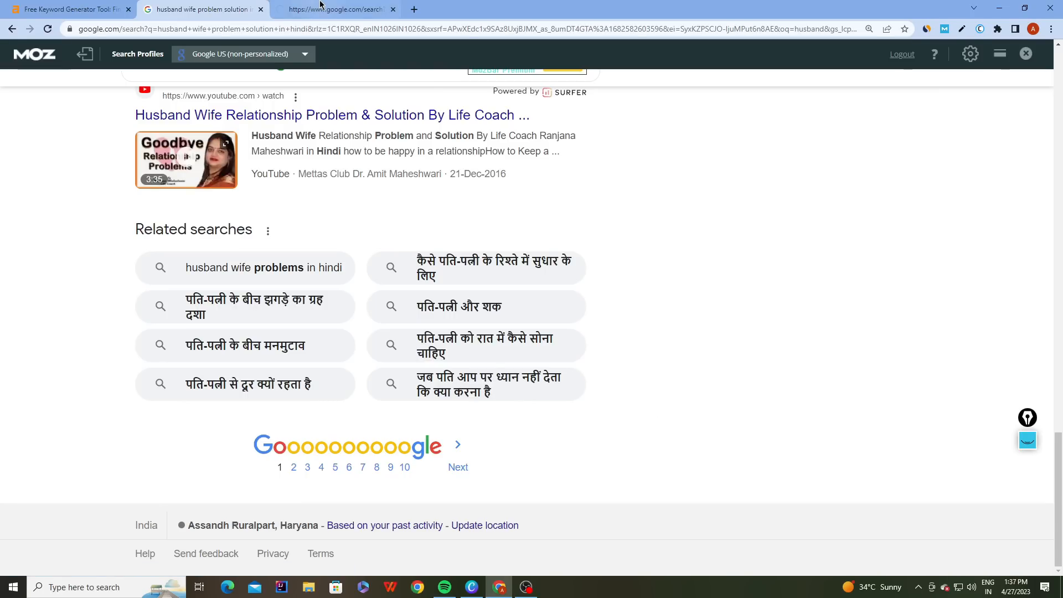
left_click(320, 6)
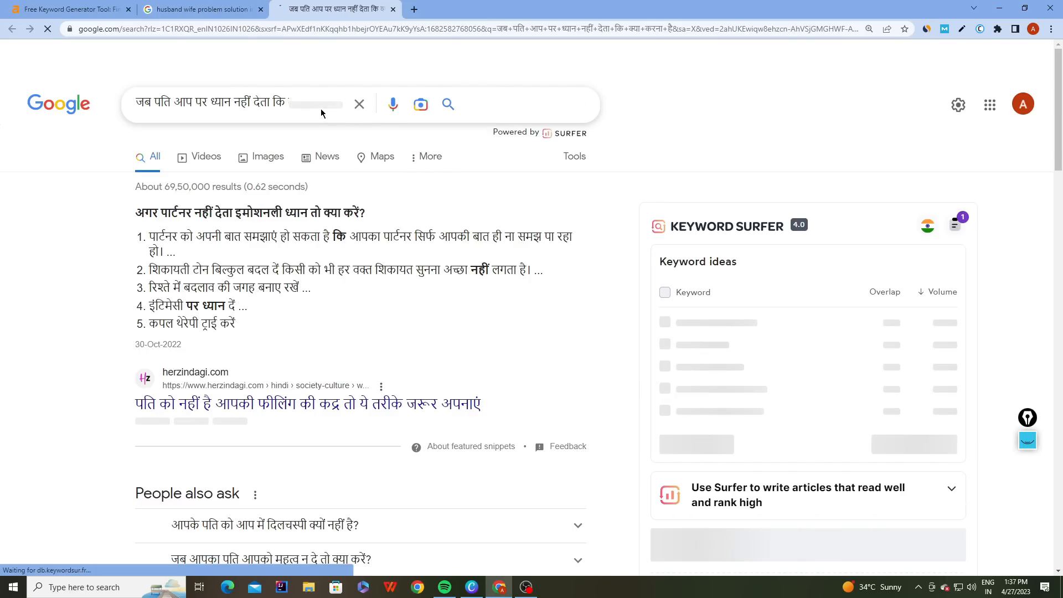
Check the Keyword Surfer search volume of the Hindi query about a husband not paying attention.
triple_click(243, 120)
left_click(89, 195)
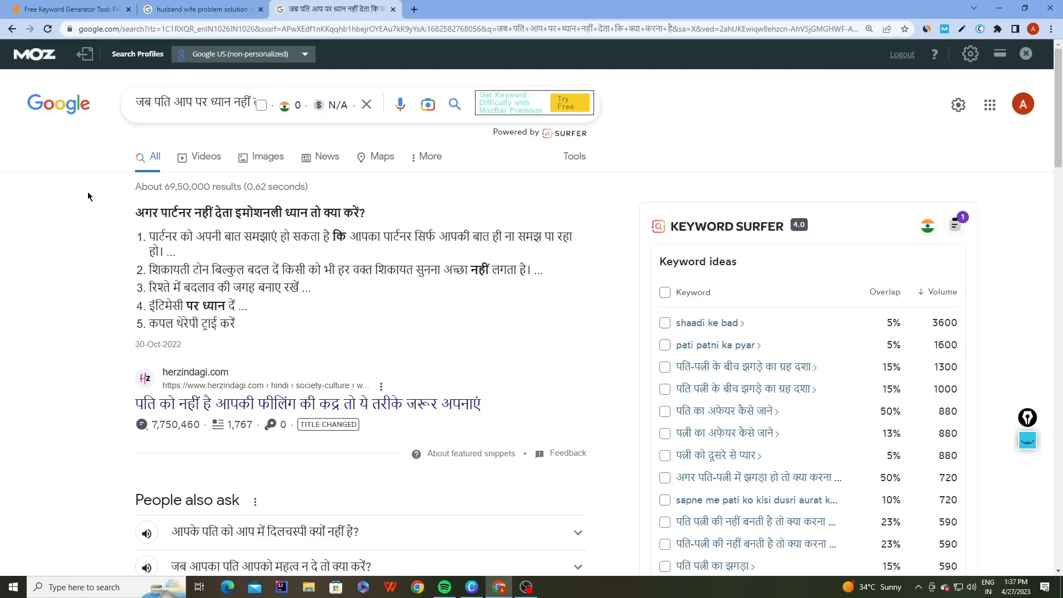
double_click(297, 106)
left_click(232, 100)
left_click_drag(238, 122, 78, 85)
left_click(61, 198)
double_click(160, 104)
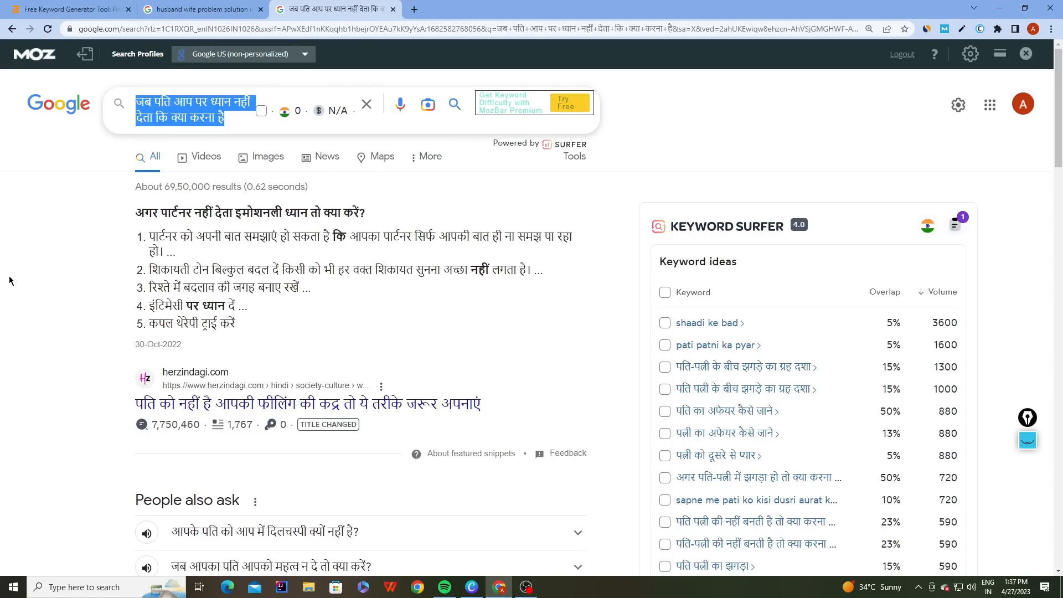
Close the Ahrefs keyword ideas for "husband" and copy the Google query "husband wife problem solution in hindi".
left_click(66, 9)
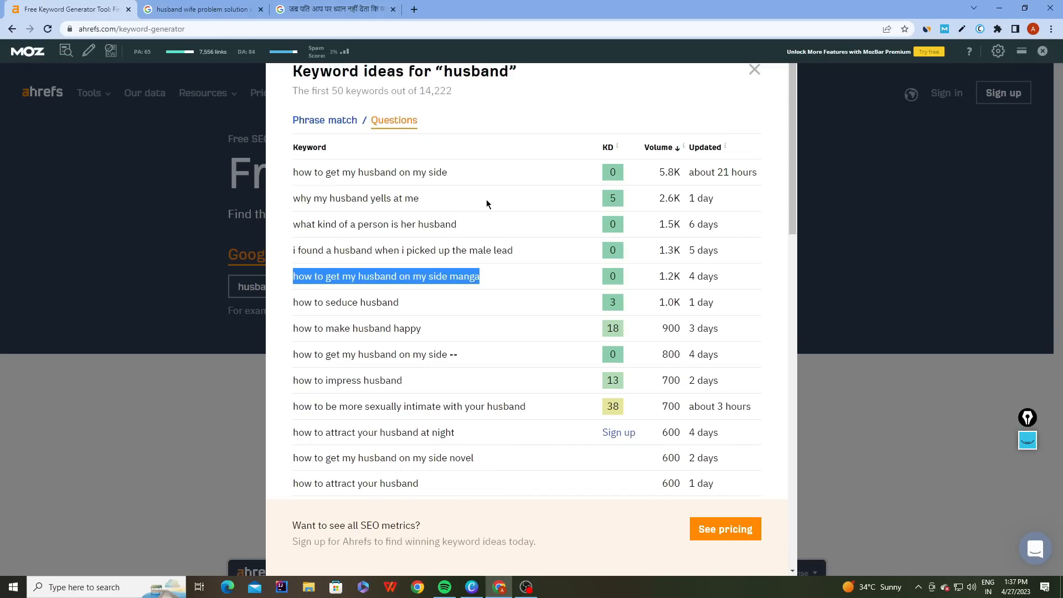
left_click(758, 78)
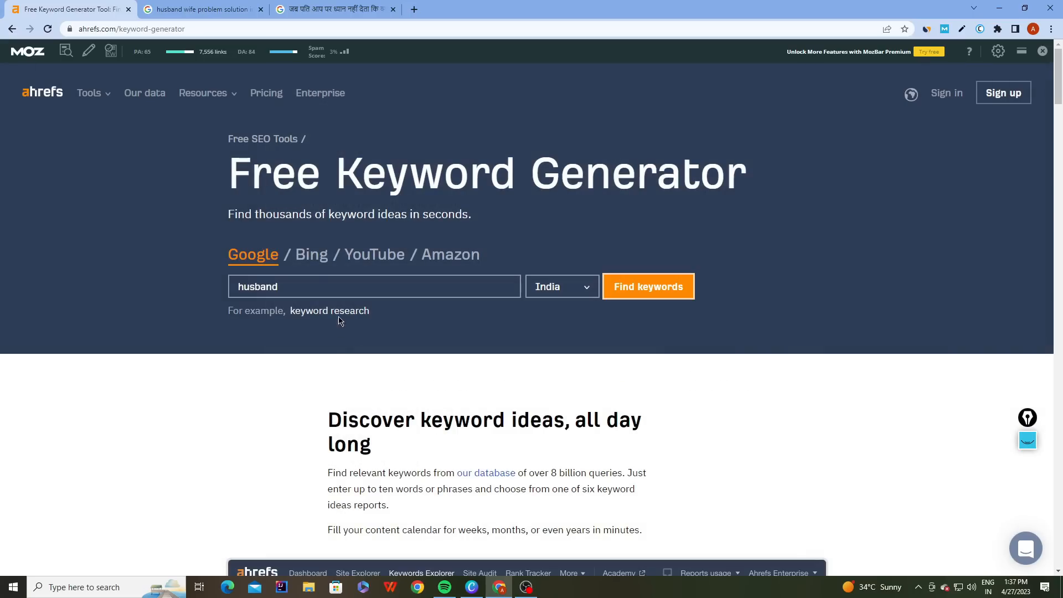
left_click(240, 7)
scroll(217, 177, "up", 20)
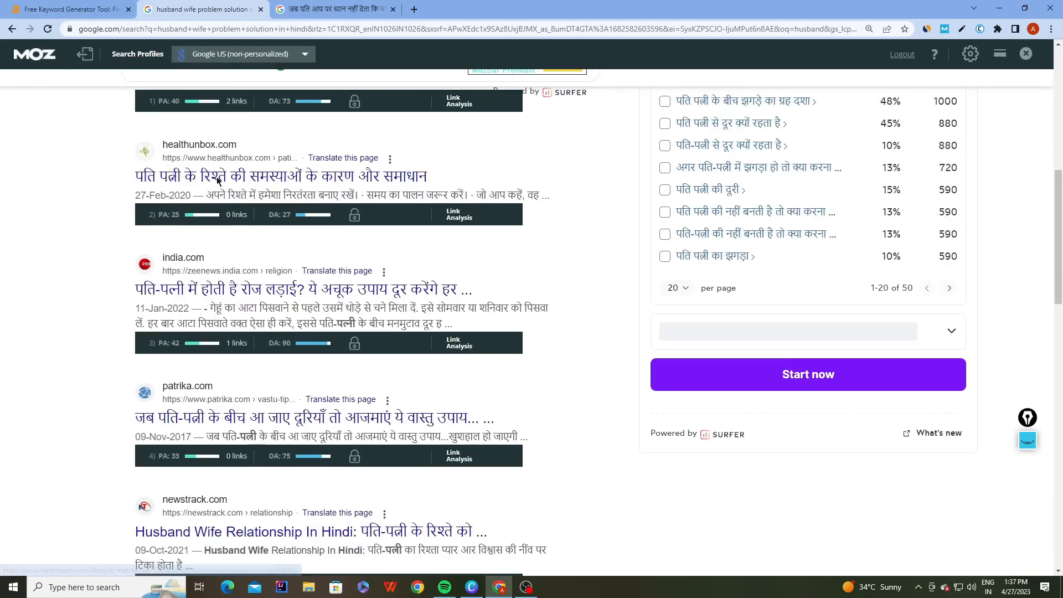
scroll(217, 177, "up", 2)
triple_click(189, 103)
key("ctrl+c")
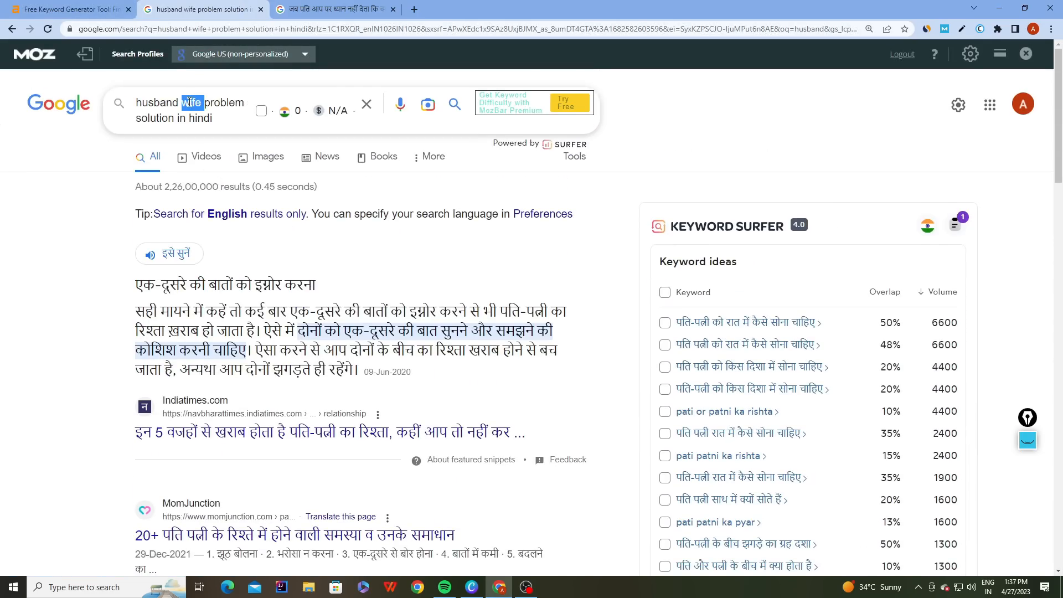
Generate Ahrefs keyword ideas for "husband wife problem solution in hindi" on Google in India.
left_click(80, 10)
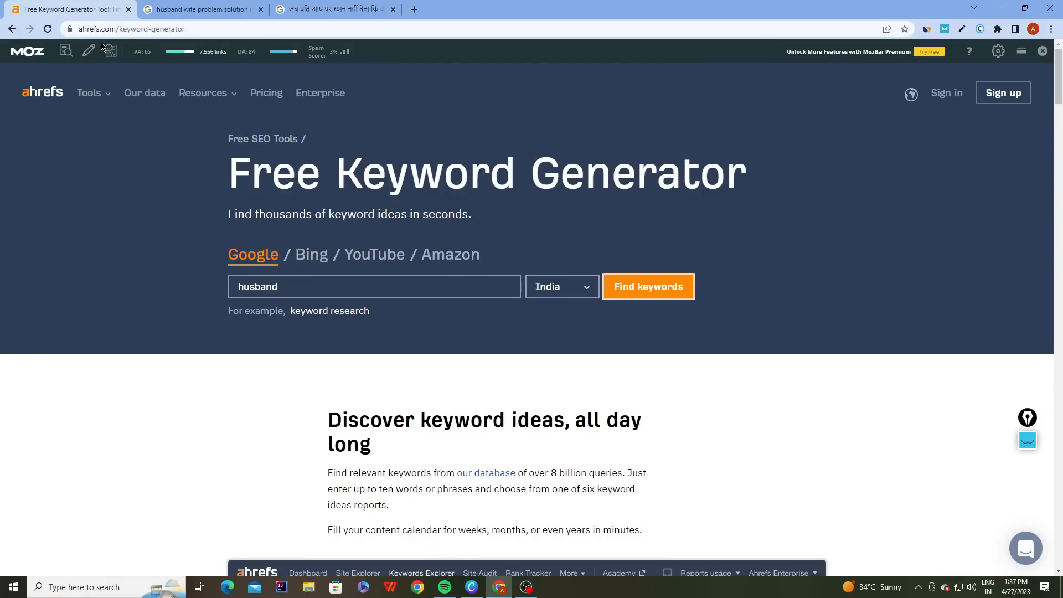
double_click(316, 292)
key("ctrl+v")
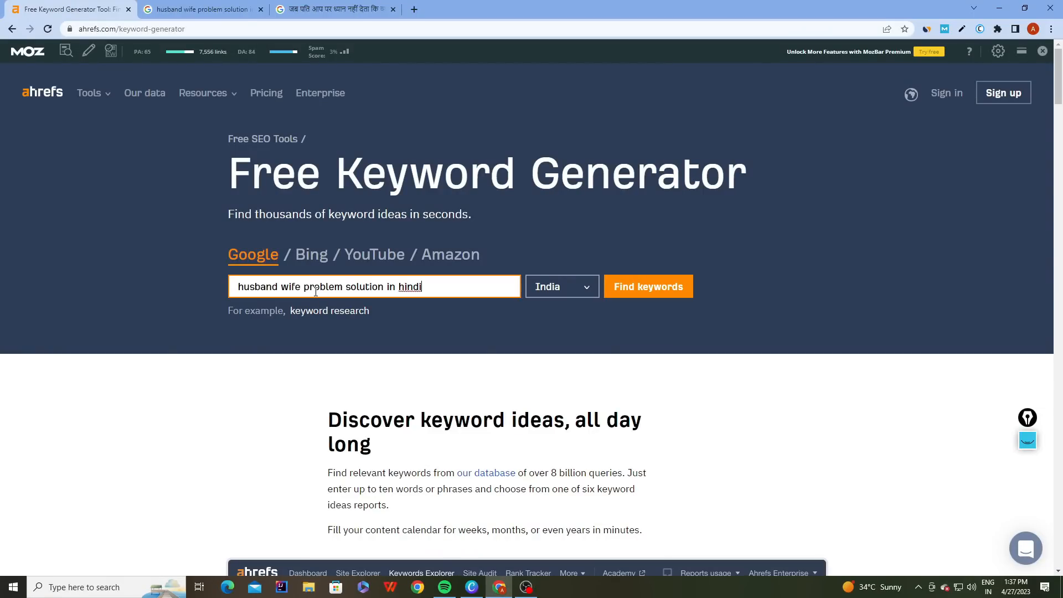
left_click(625, 289)
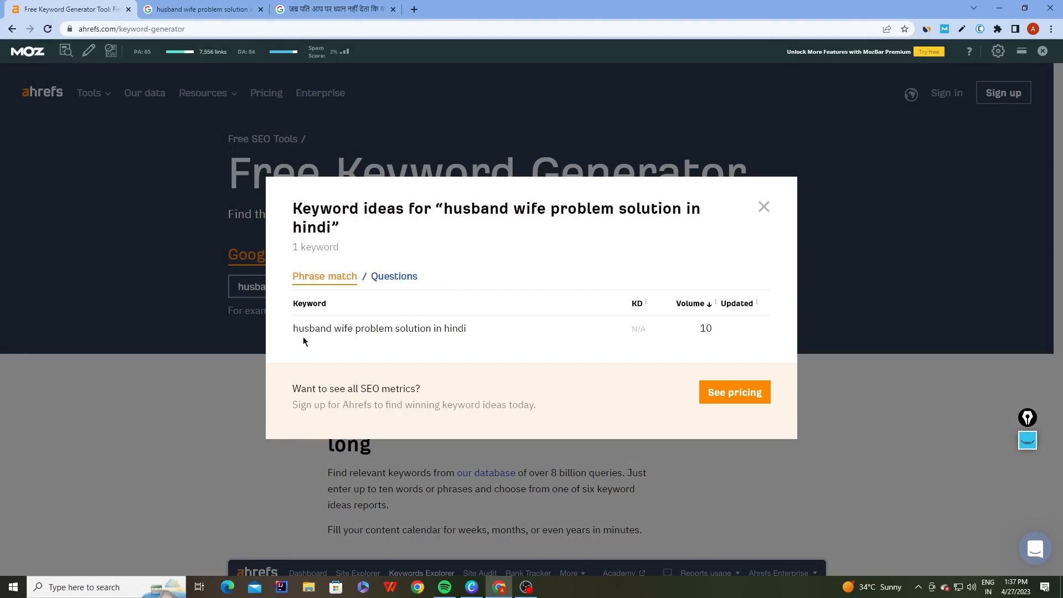
Check the keyword difficulty and search volume Ahrefs gives for "husband wife problem solution in hindi".
left_click_drag(293, 328, 247, 330)
left_click(474, 330)
left_click(503, 336)
left_click_drag(503, 337, 290, 338)
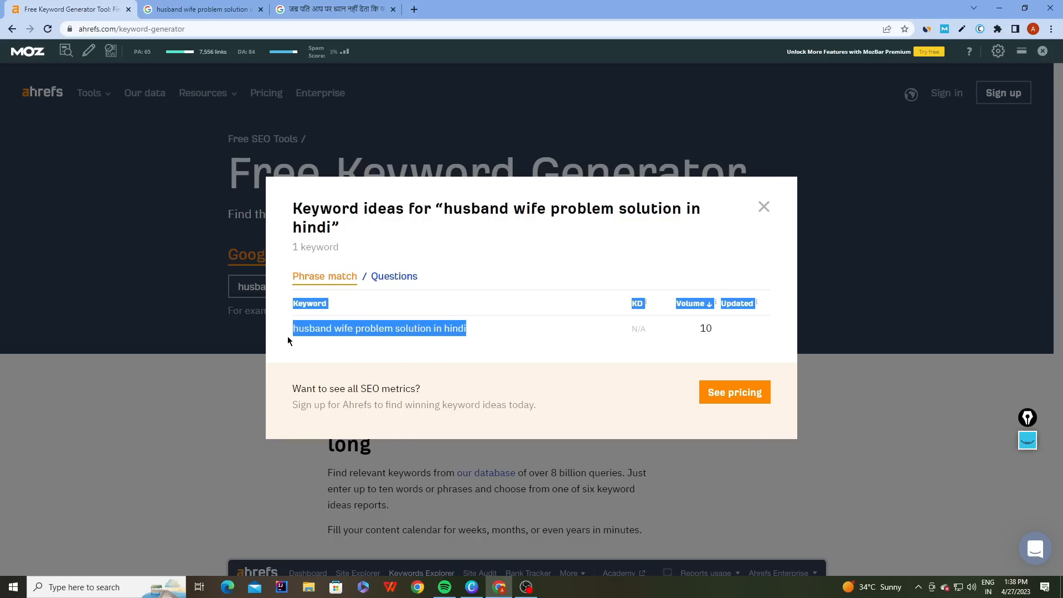
left_click(302, 348)
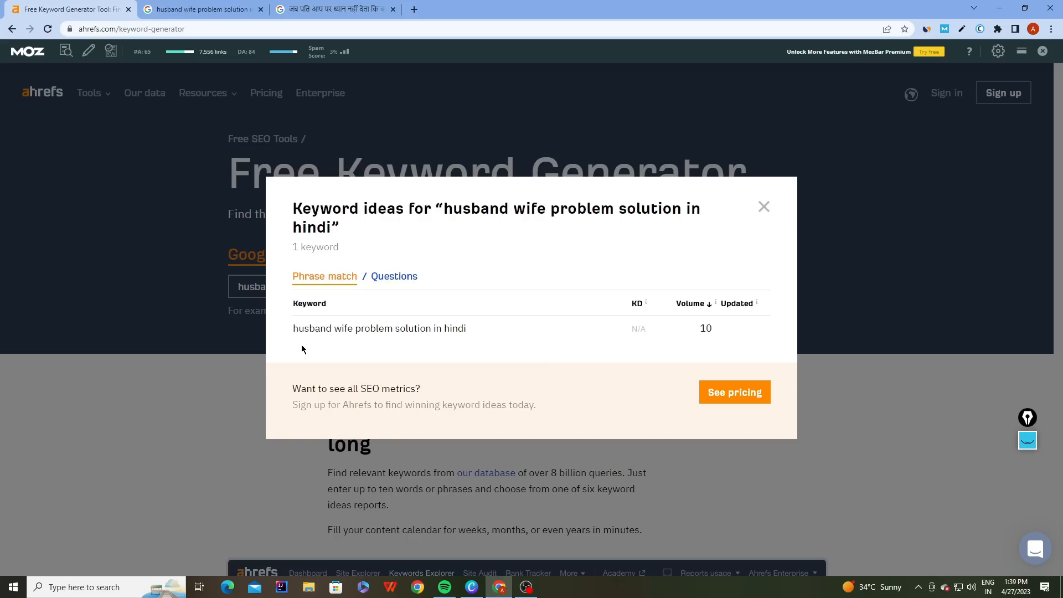
double_click(703, 328)
left_click(654, 362)
double_click(702, 332)
left_click(695, 334)
double_click(707, 328)
left_click(670, 344)
Close the Ahrefs keyword ideas and look through the Google results for "husband wife problem solution in hindi".
left_click(764, 206)
left_click(199, 9)
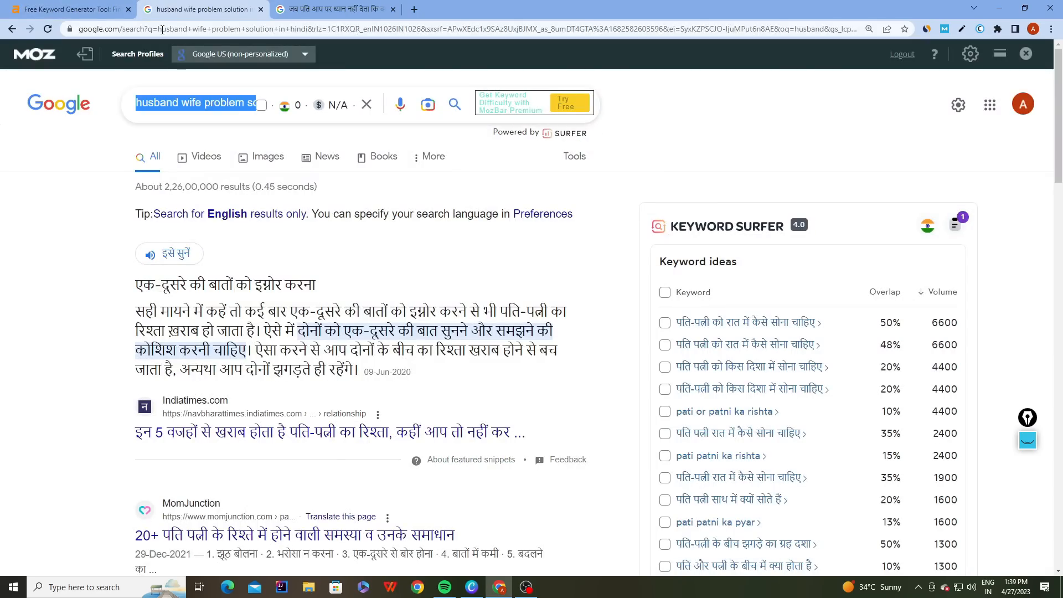
scroll(183, 240, "down", 20)
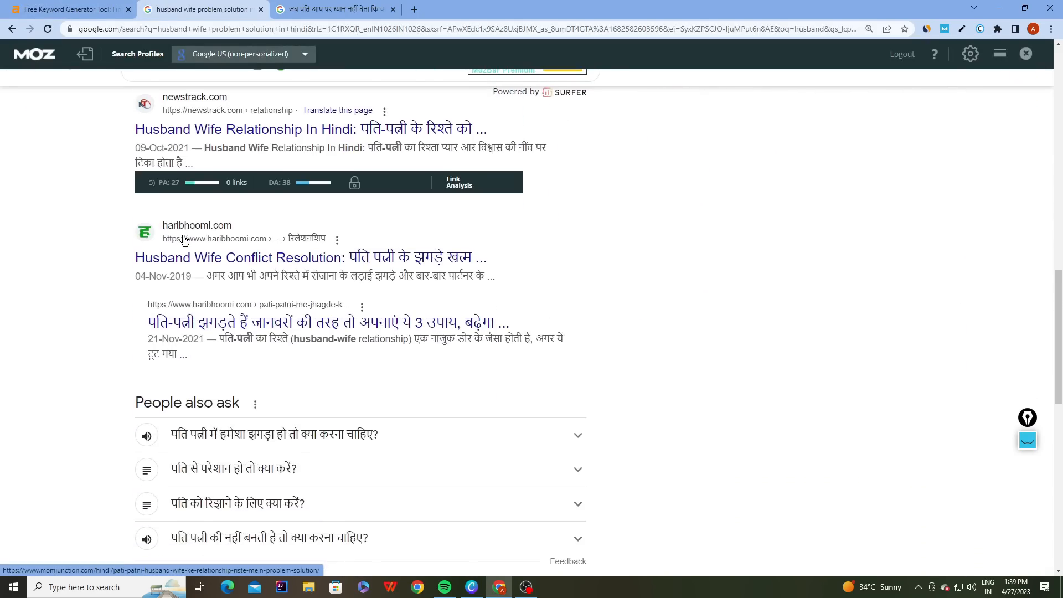
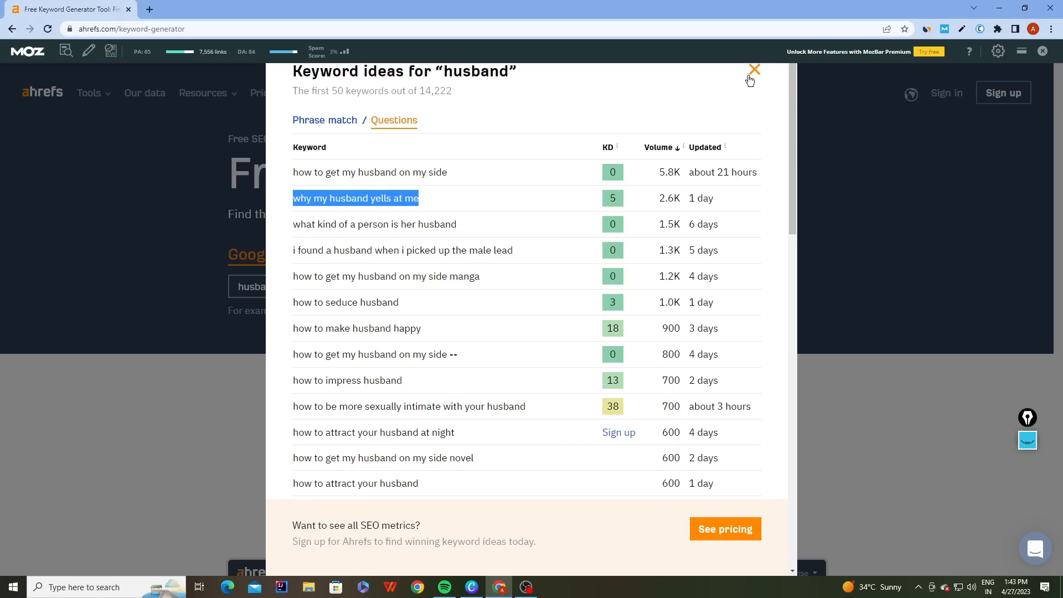
Search Google for "why my husband yells at me" in a new tab.
left_click(149, 10)
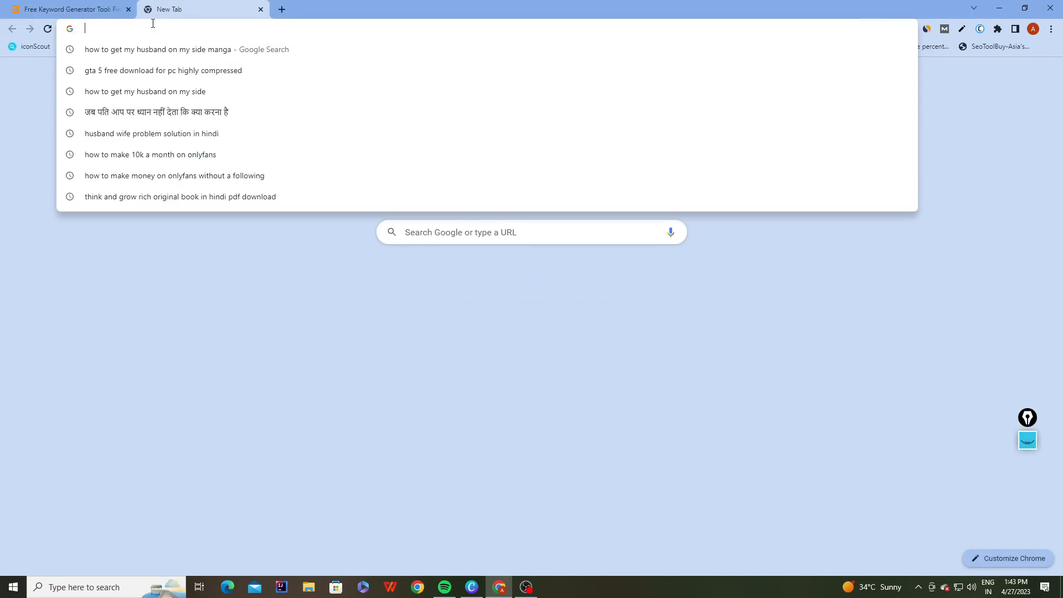
type("why my husband yells at me")
key("Return")
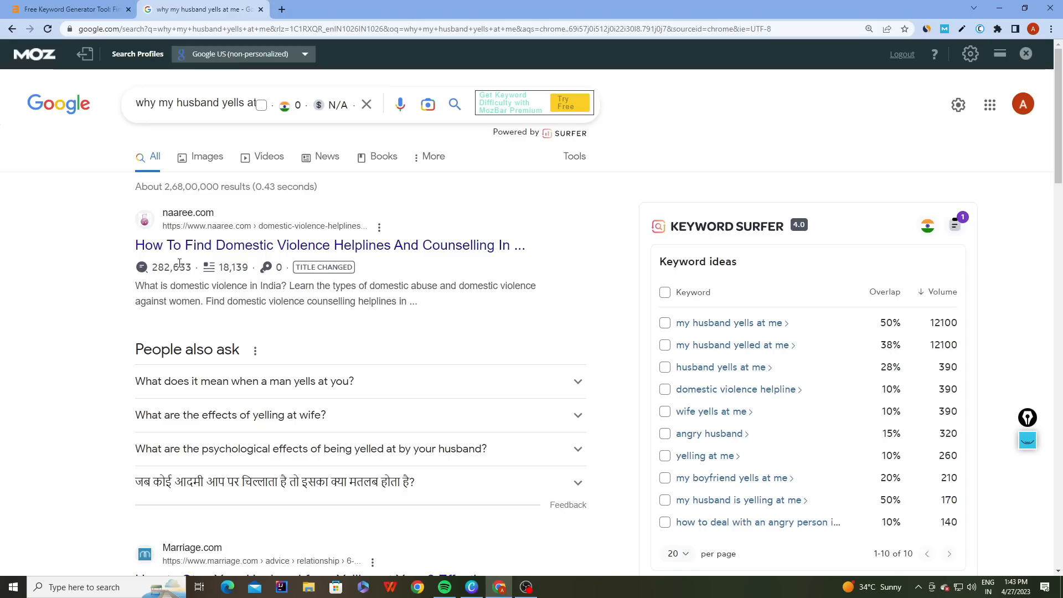
Examine the ranking sites' authority, the Keyword Surfer ideas and the first result's word count for the yelling-husband query.
scroll(212, 276, "down", 10)
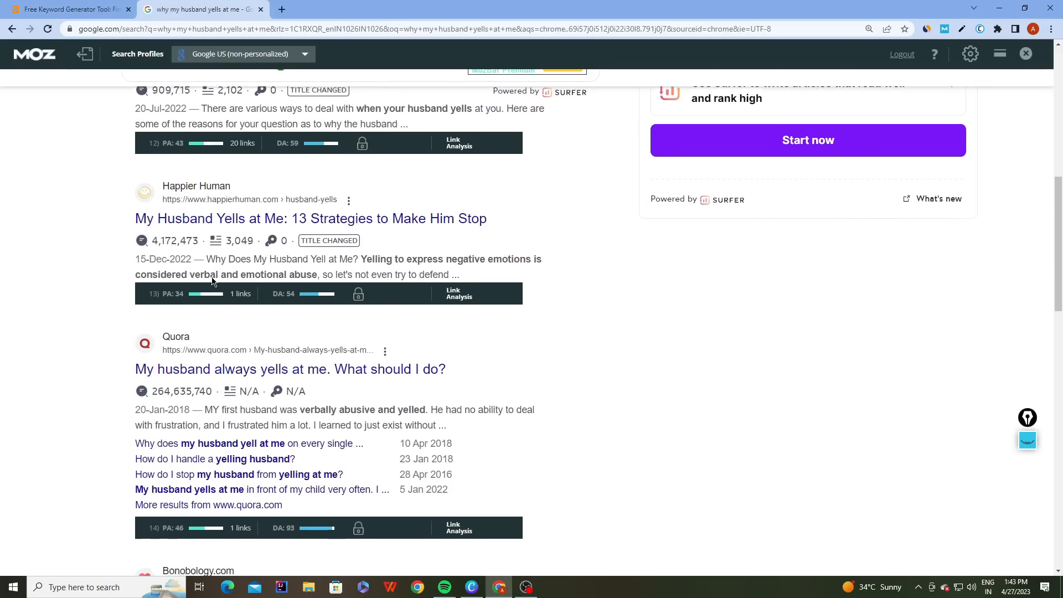
scroll(212, 280, "down", 6)
left_click_drag(220, 309, 238, 308)
scroll(623, 275, "up", 18)
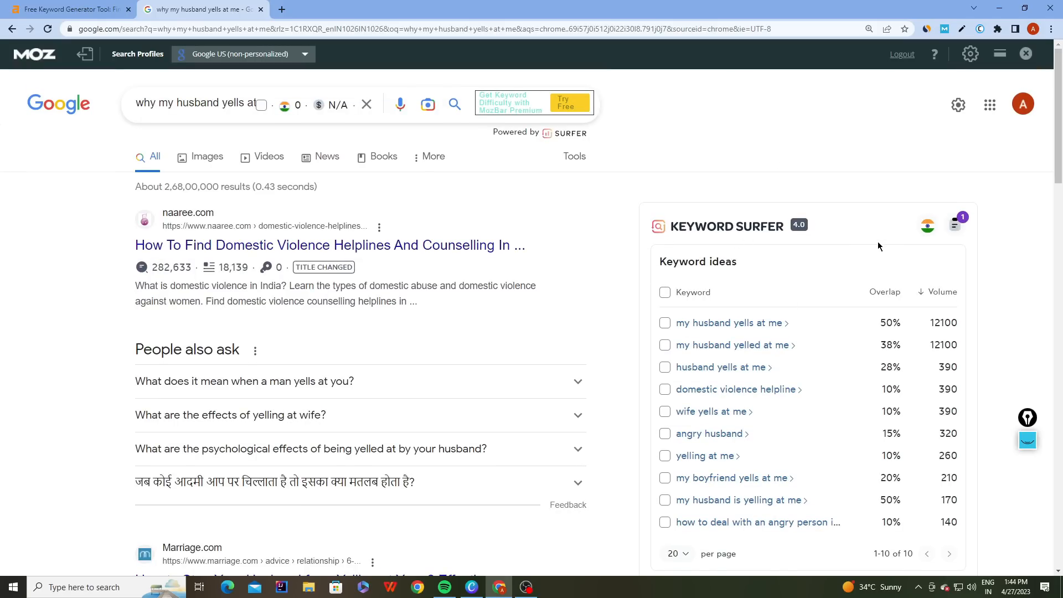
scroll(185, 206, "down", 2)
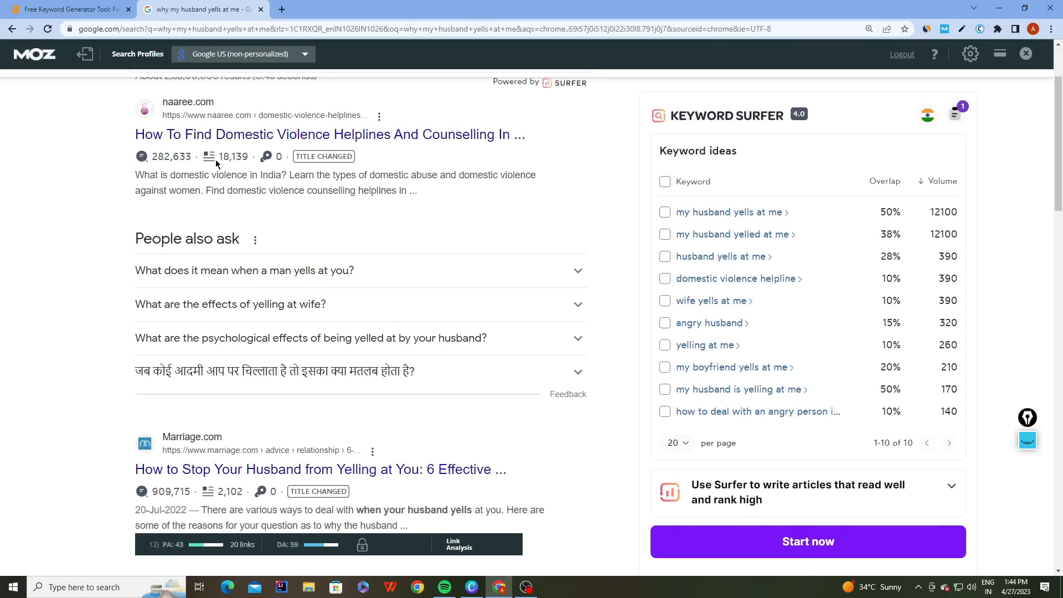
left_click_drag(218, 157, 249, 160)
left_click(226, 237)
Circle the Marriage.com result's word count with the annotation pen, handwrite freehand notes around it, and clear the drawings.
scroll(226, 237, "down", 1)
key("ctrl+shift+3")
mouse_move(408, 160)
left_mouse_down()
mouse_move(356, 212)
mouse_move(403, 233)
left_mouse_up()
mouse_move(525, 170)
left_mouse_down()
mouse_move(488, 177)
mouse_move(525, 168)
mouse_move(551, 210)
mouse_move(585, 170)
left_mouse_up()
left_click_drag(327, 209, 274, 211)
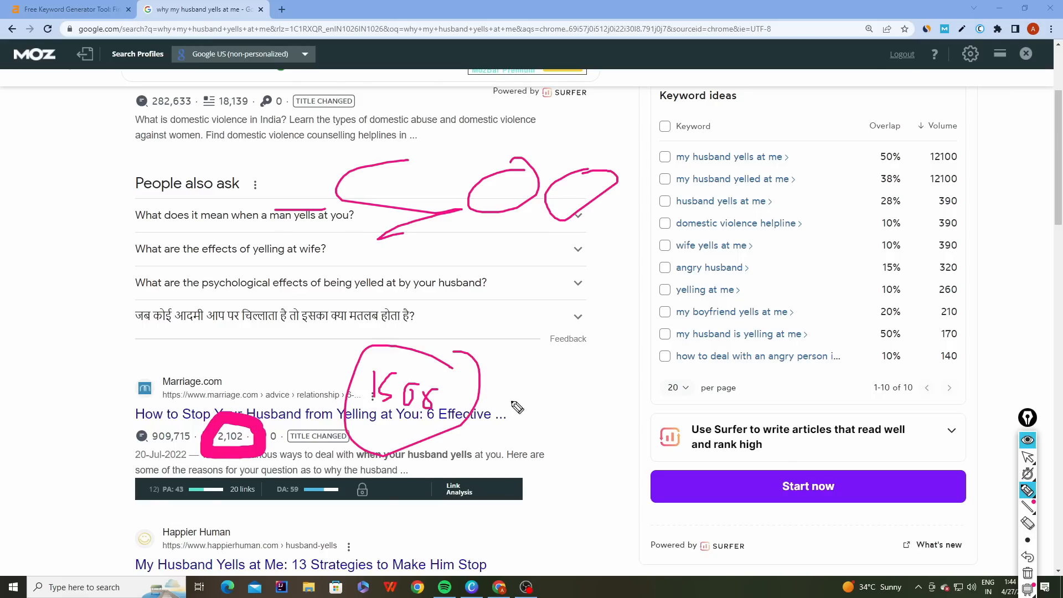
left_click(1028, 457)
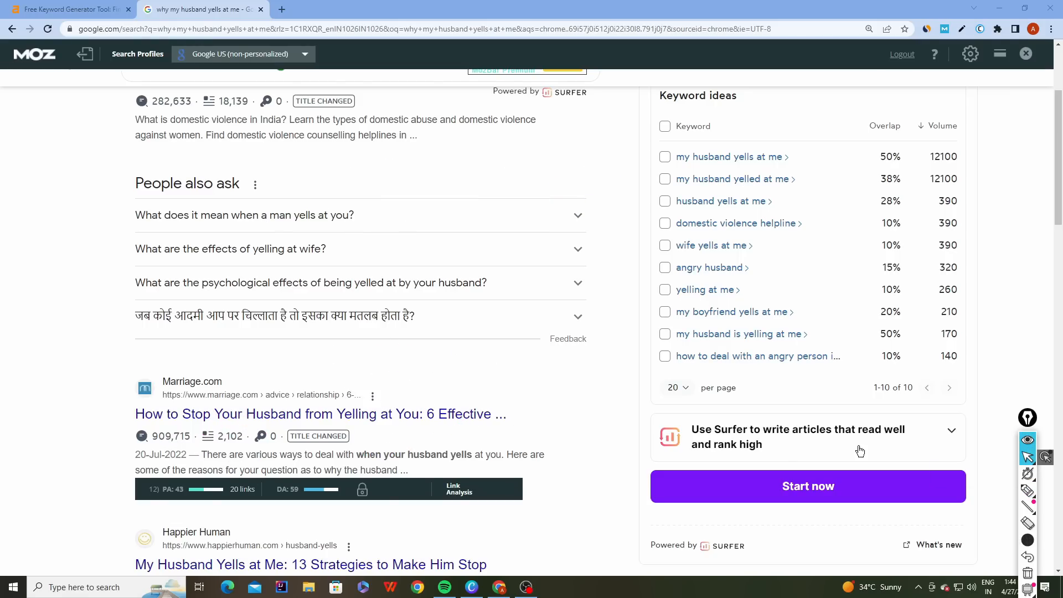
Compare the word counts of the ranking articles from Happier Human down to The Practical Psychologist.
scroll(303, 387, "down", 5)
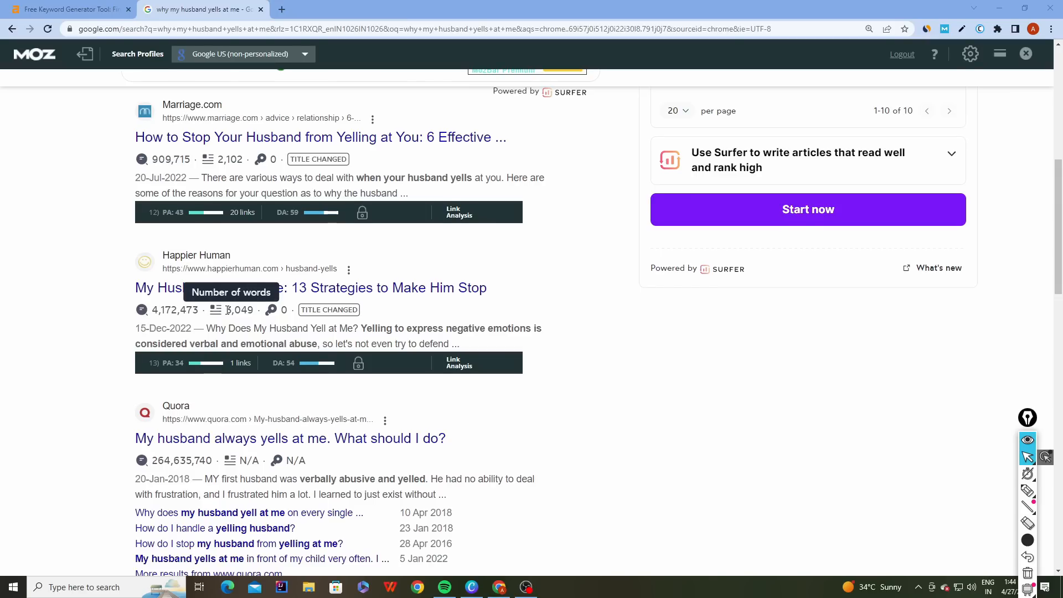
scroll(227, 310, "down", 7)
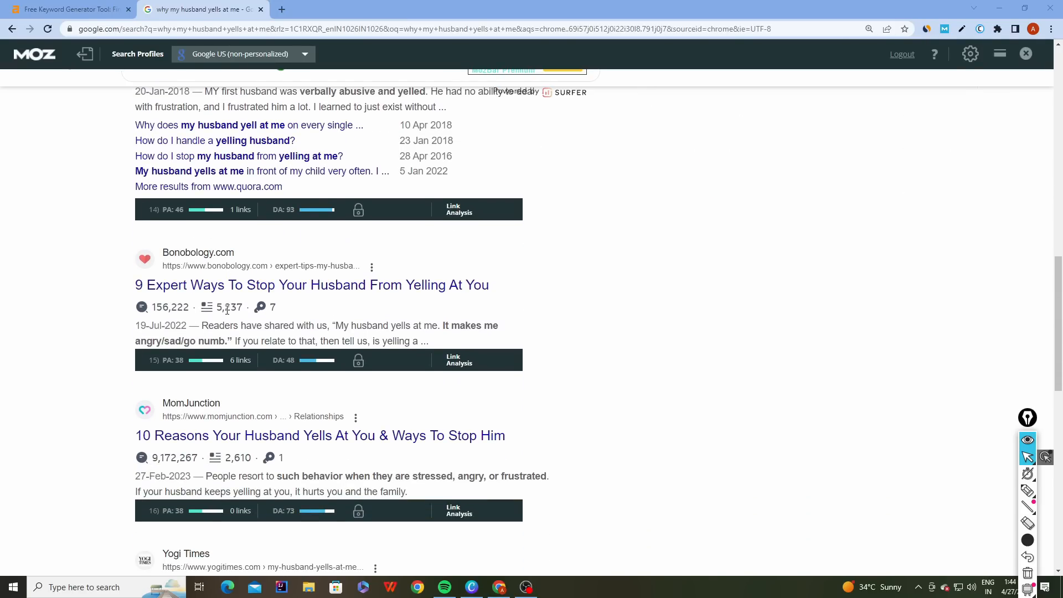
scroll(227, 310, "down", 7)
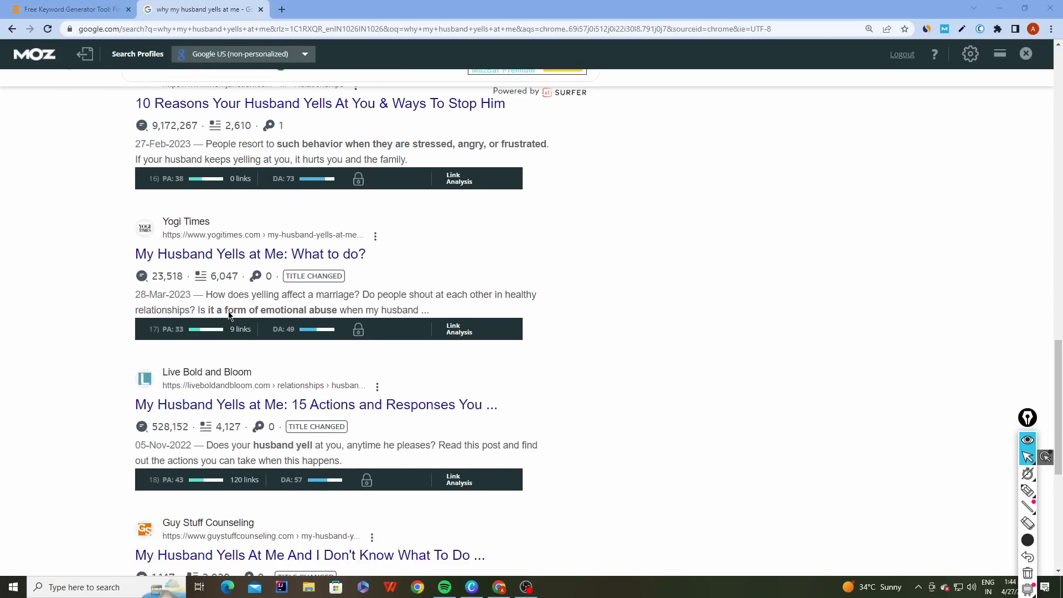
scroll(228, 312, "down", 6)
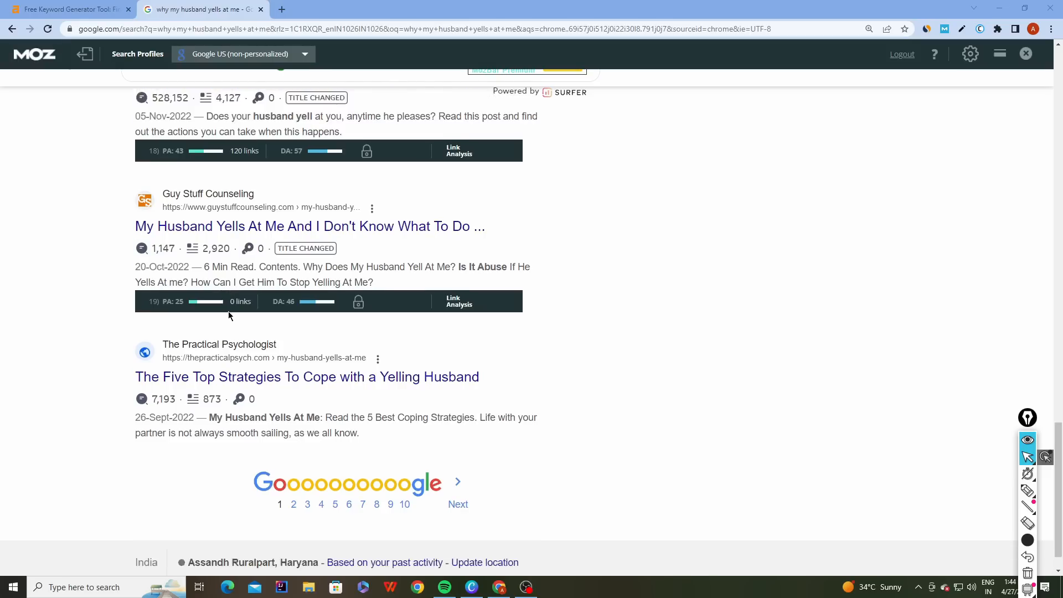
double_click(220, 365)
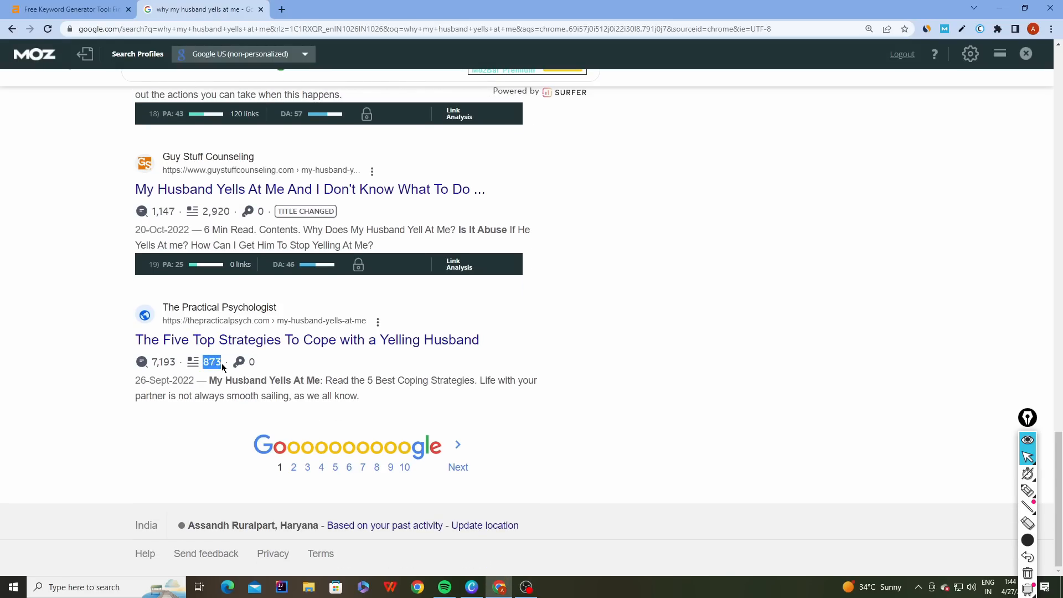
left_click(108, 366)
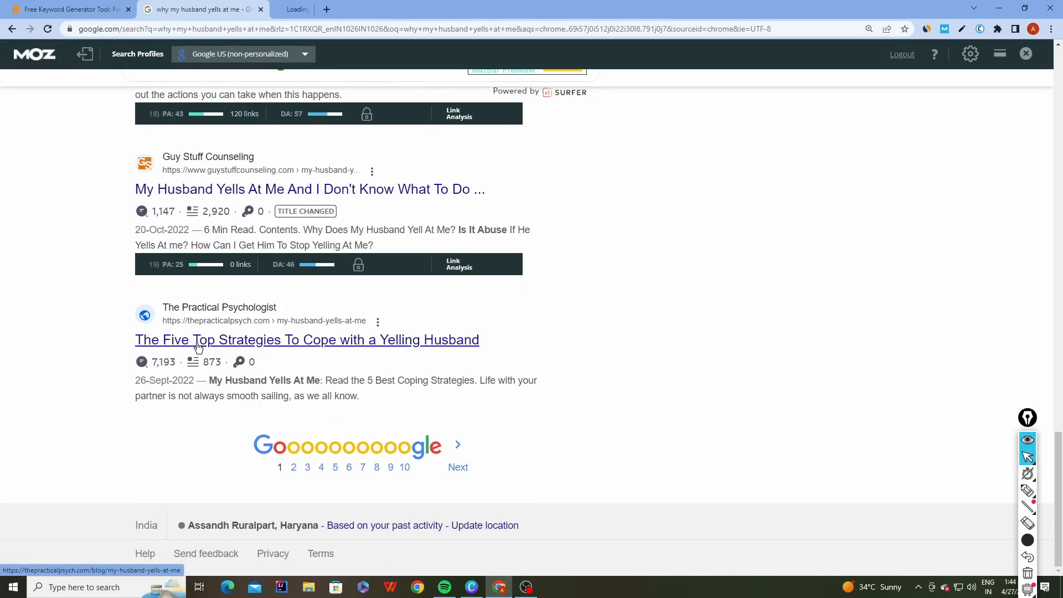
Inspect the article "The Five Top Strategies To Cope with a Yelling Husband" and its page and domain authority, and close its tab.
left_click(199, 348)
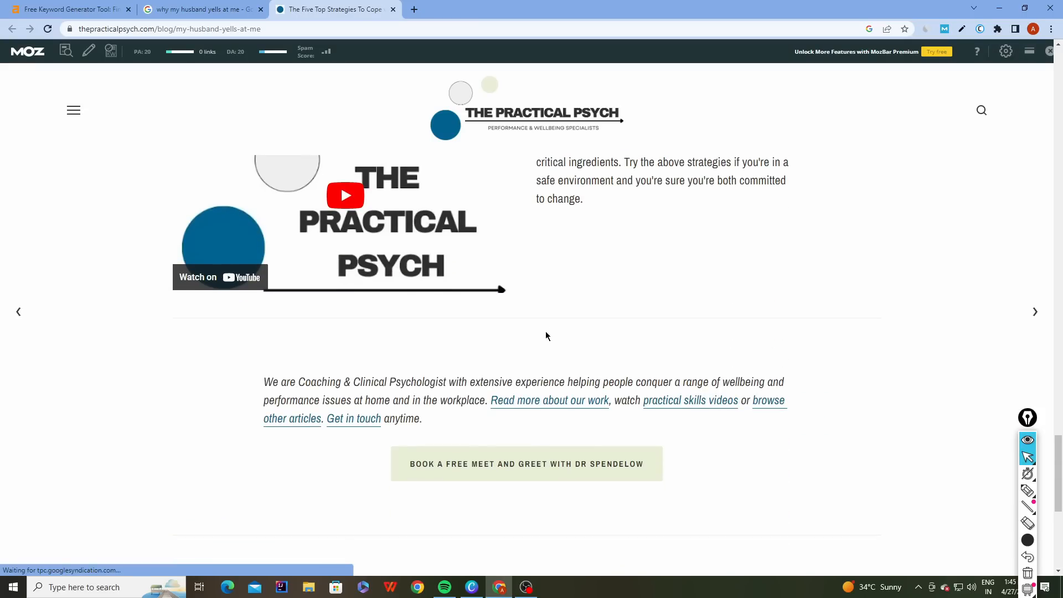
scroll(546, 332, "up", 20)
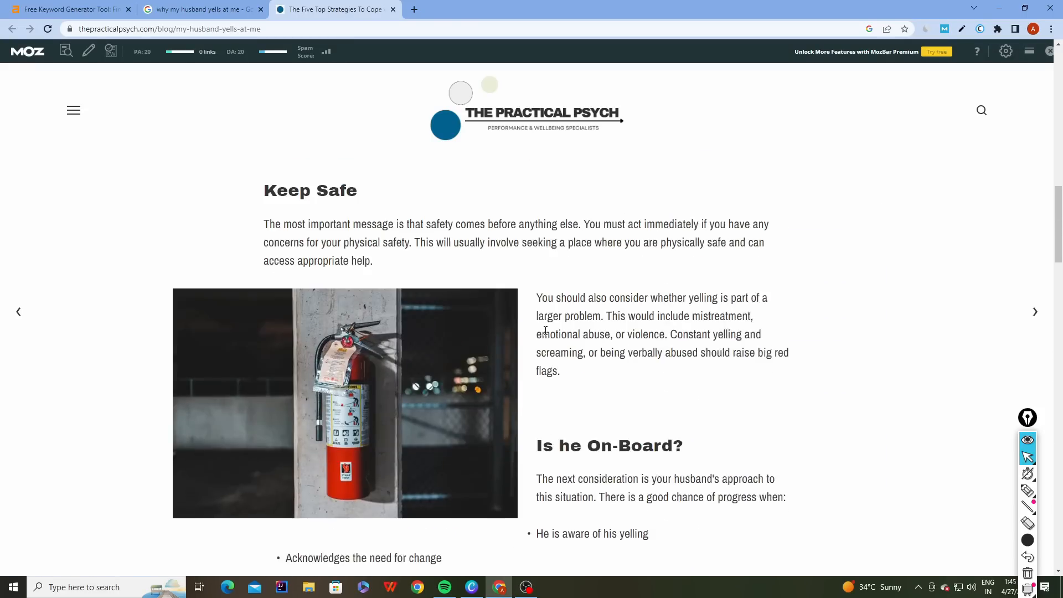
scroll(545, 330, "up", 5)
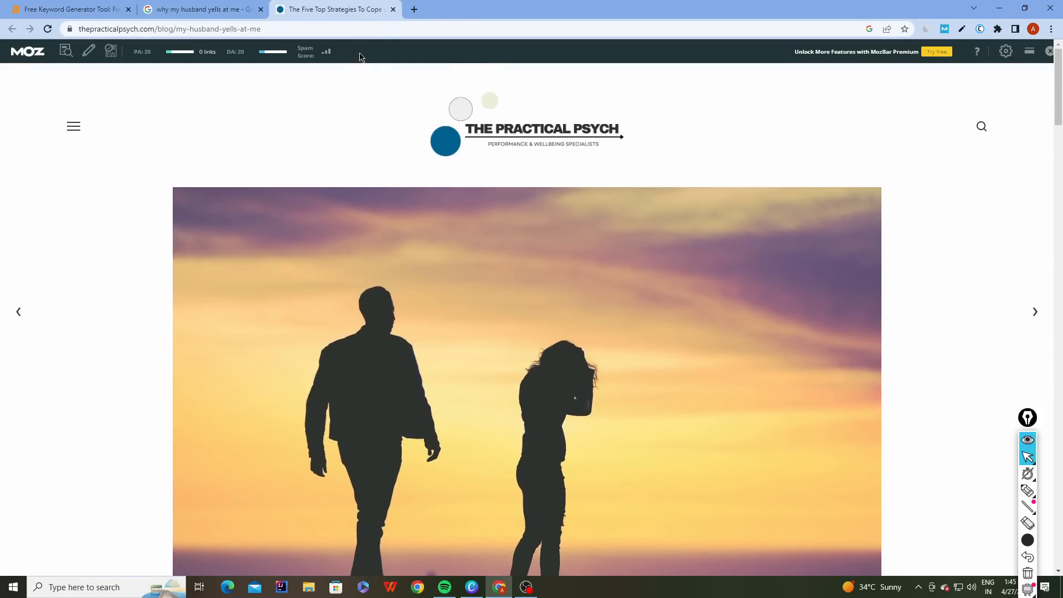
left_click(393, 9)
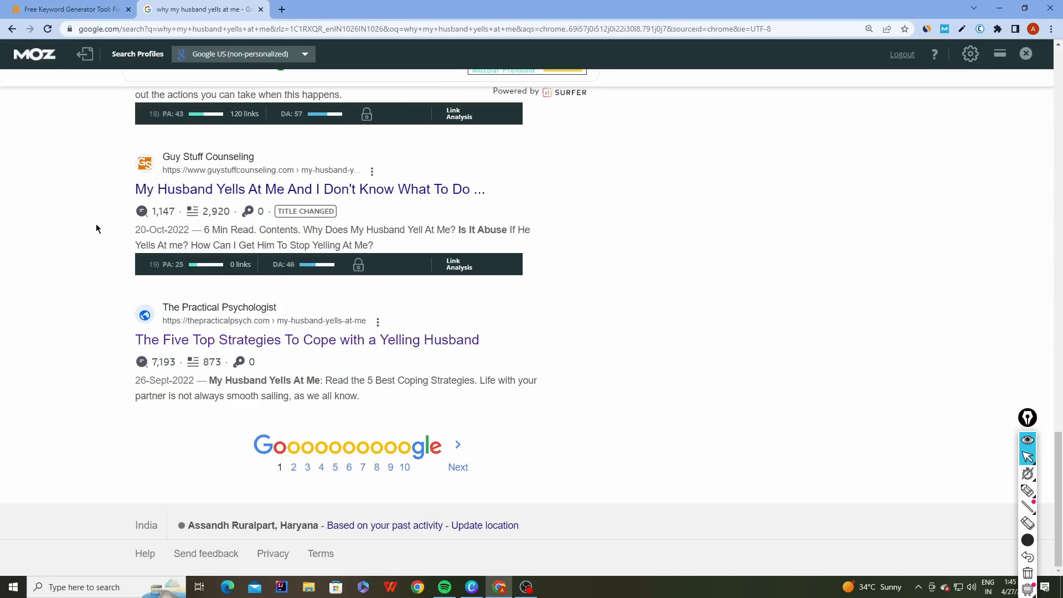
Review the page authority, domain authority and backlinks of all first-page results for "why my husband yells at me".
scroll(101, 239, "up", 20)
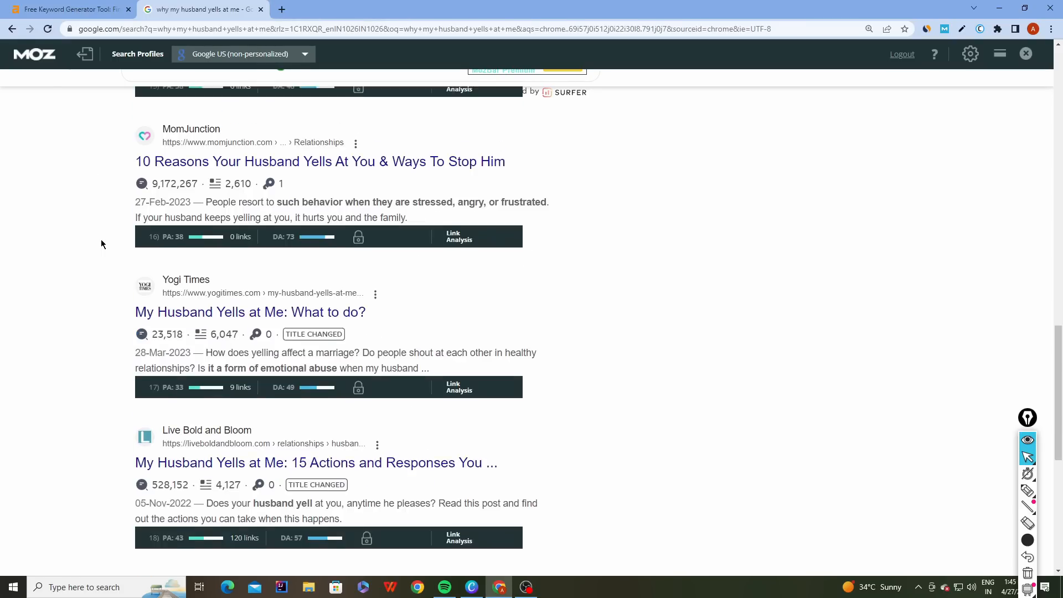
scroll(101, 239, "up", 2)
scroll(101, 239, "down", 7)
scroll(101, 239, "up", 7)
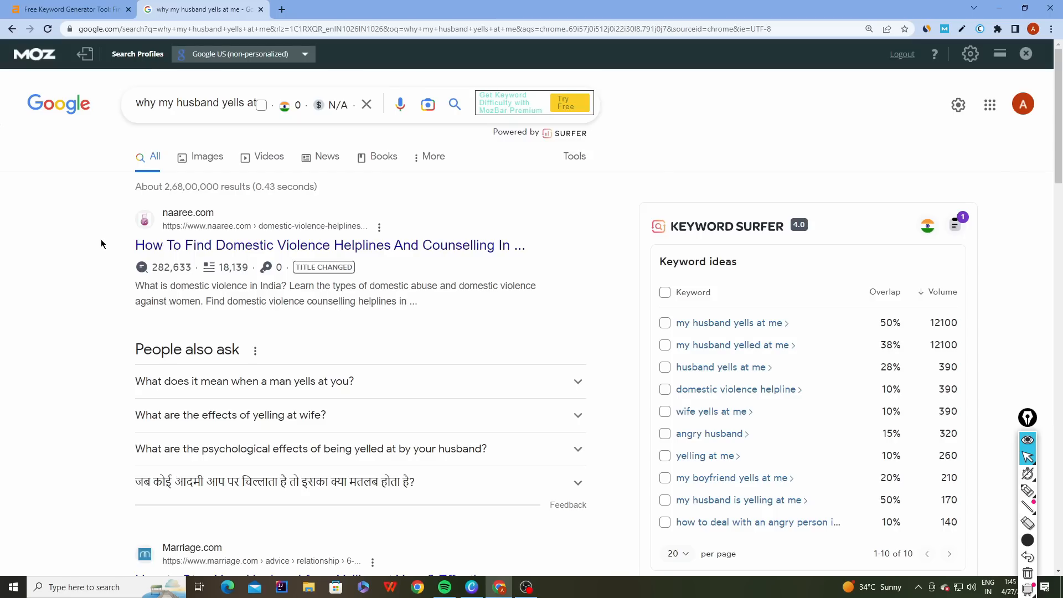
scroll(101, 239, "down", 8)
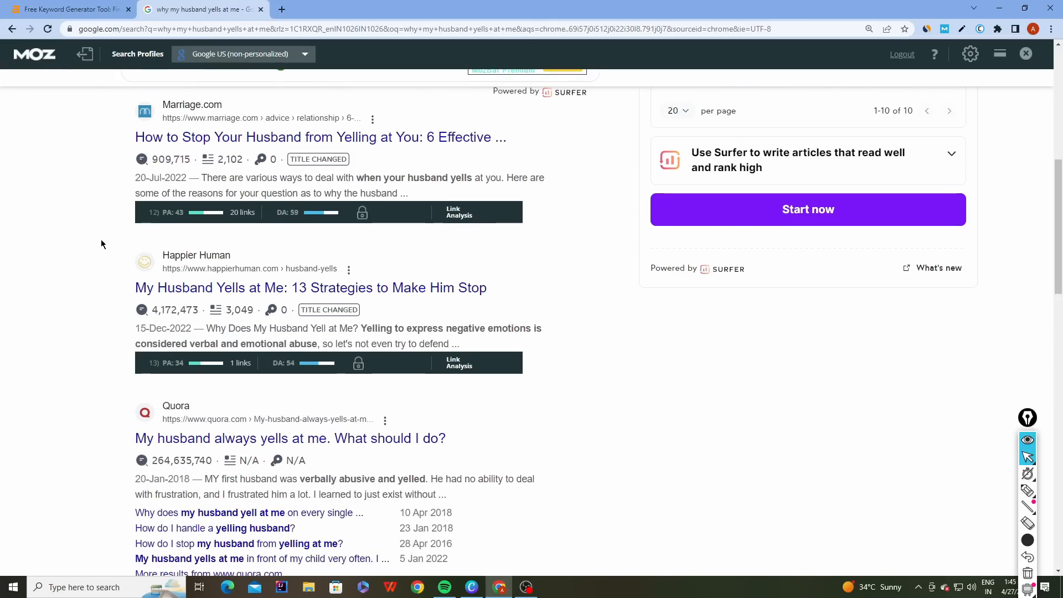
scroll(307, 220, "down", 7)
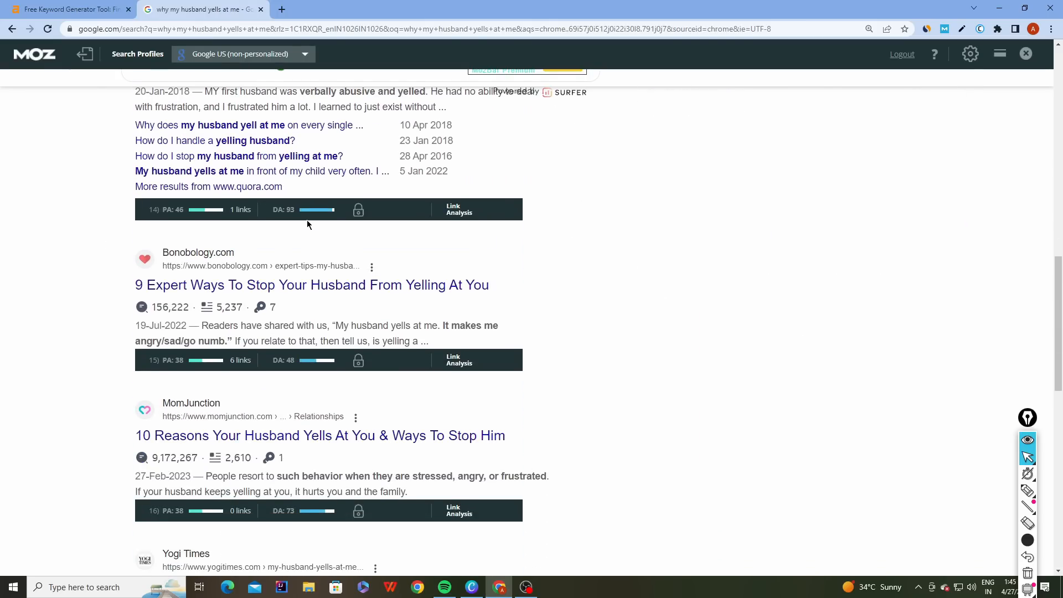
scroll(303, 300, "down", 8)
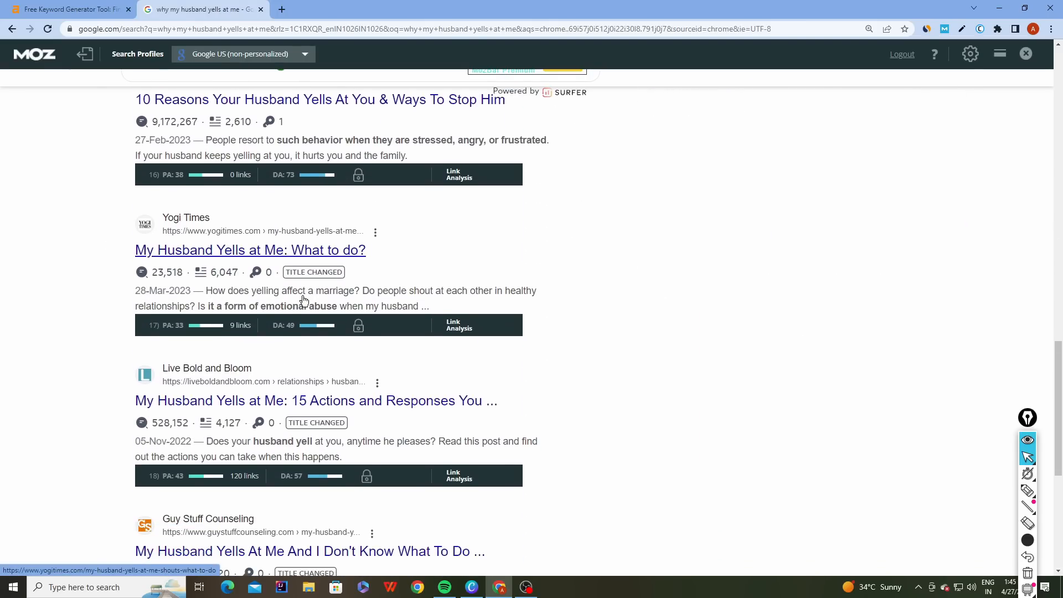
scroll(304, 300, "down", 5)
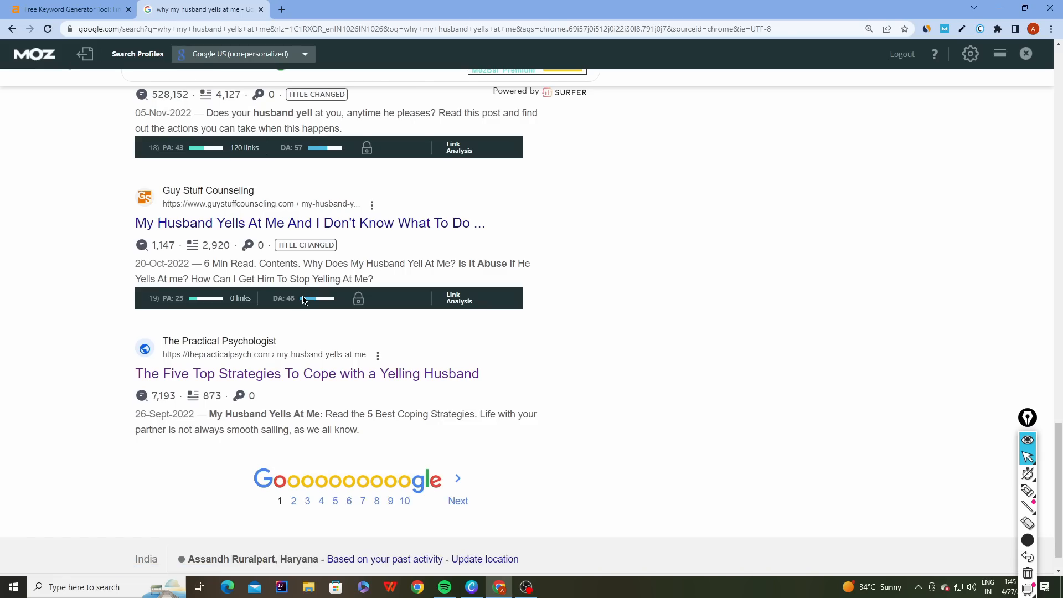
Recheck the traffic, word counts and authority figures across the ranking articles, from The Practical Psychologist to naaree.com and back down.
scroll(303, 301, "up", 3)
scroll(303, 301, "up", 10)
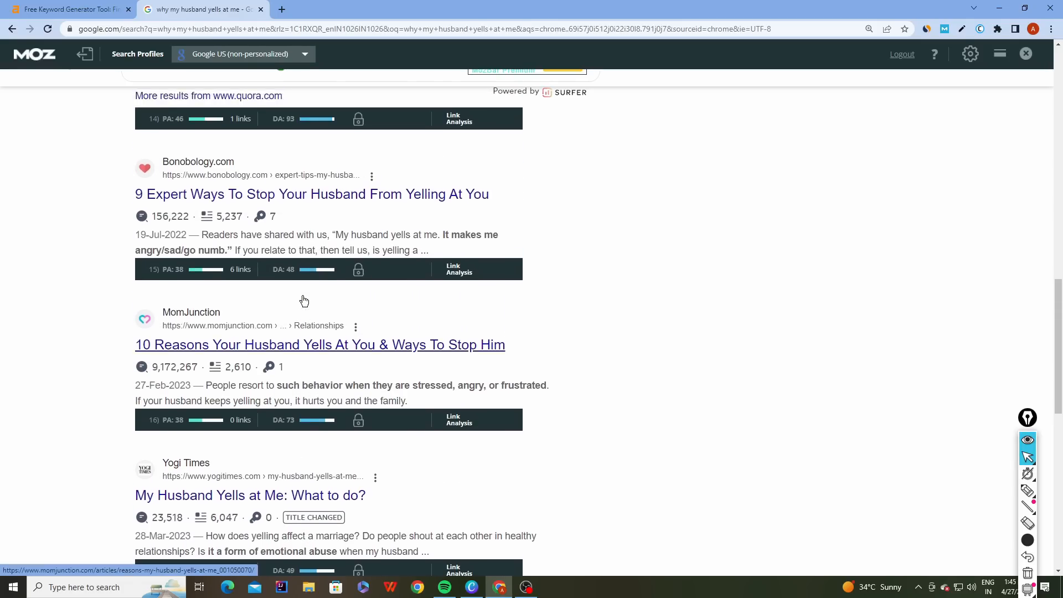
scroll(303, 301, "up", 1)
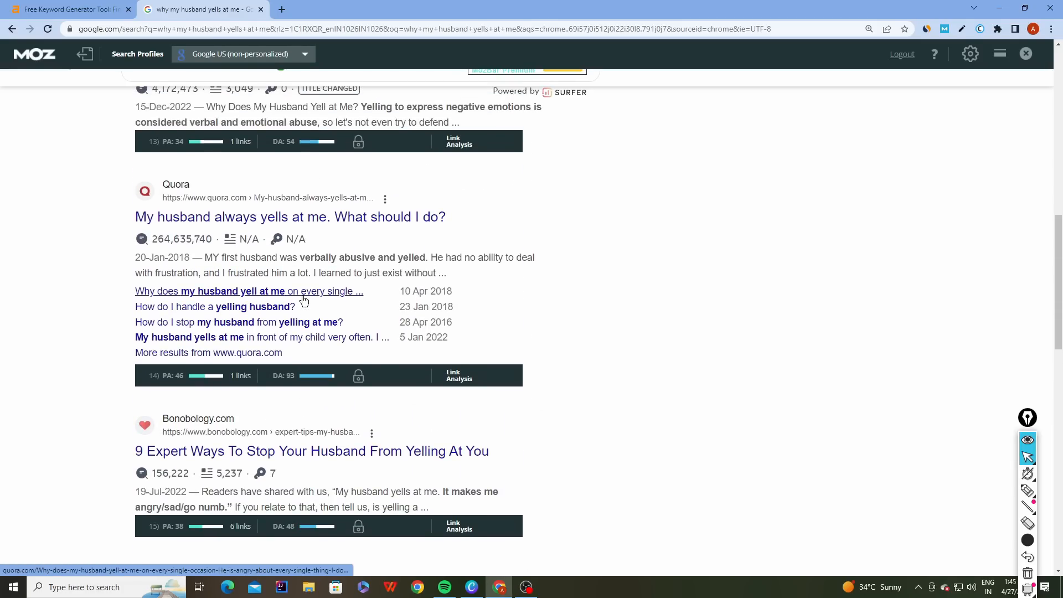
scroll(303, 300, "up", 8)
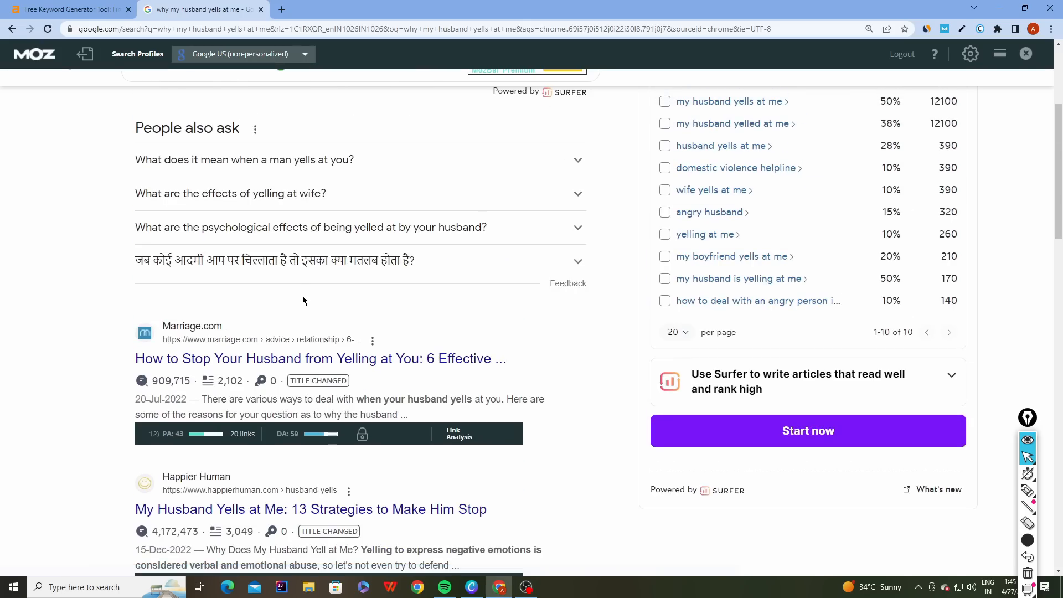
scroll(303, 300, "up", 5)
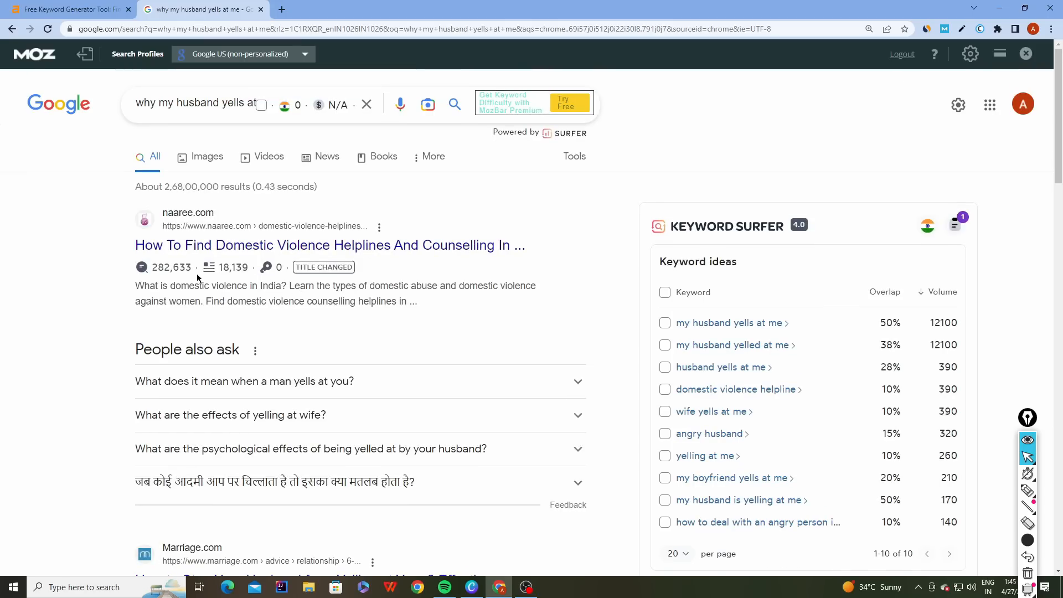
scroll(122, 259, "down", 15)
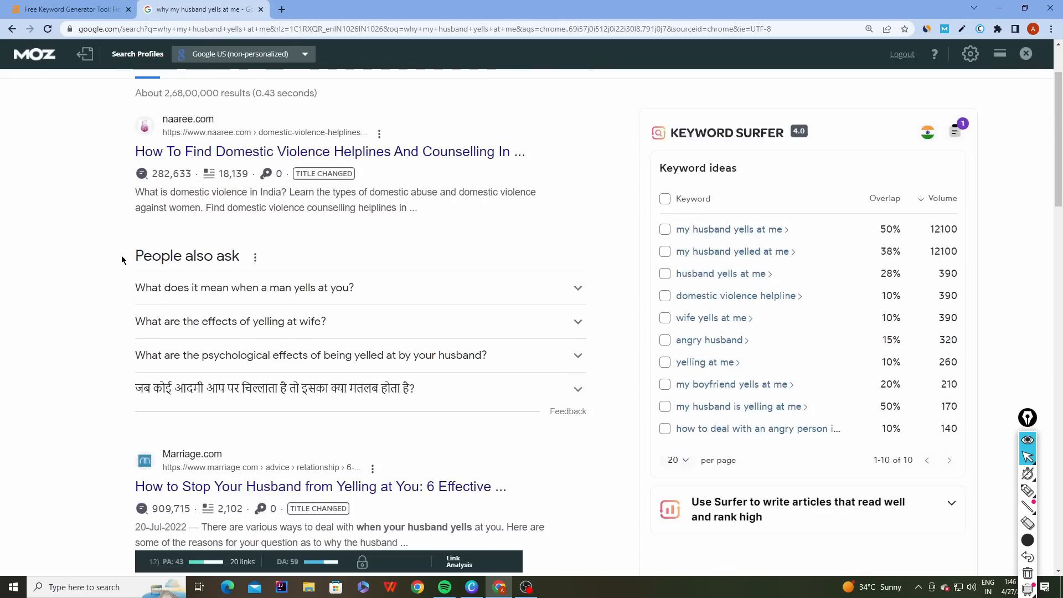
scroll(122, 259, "down", 10)
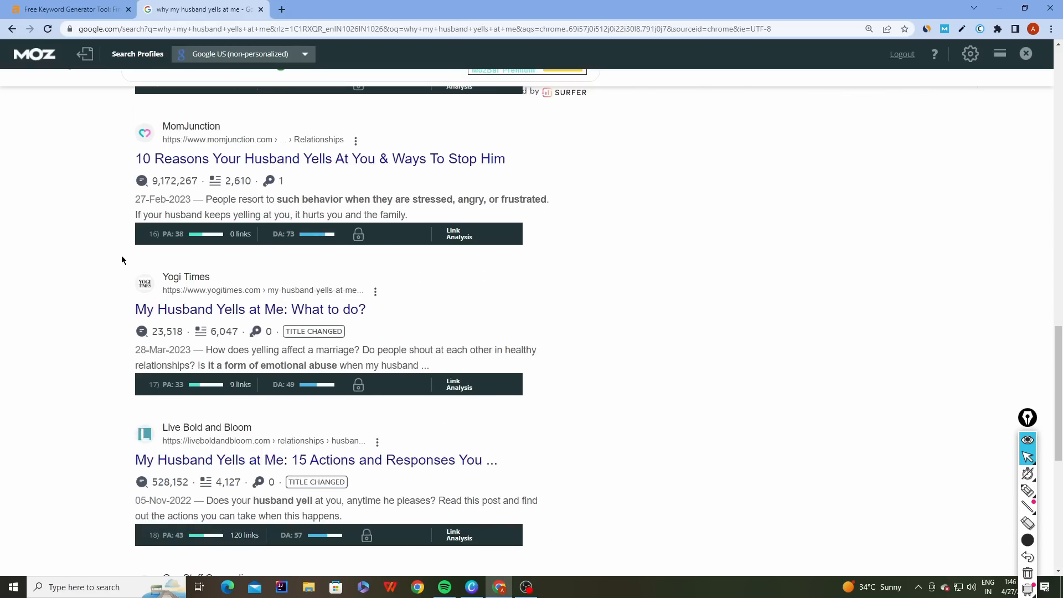
scroll(122, 259, "down", 3)
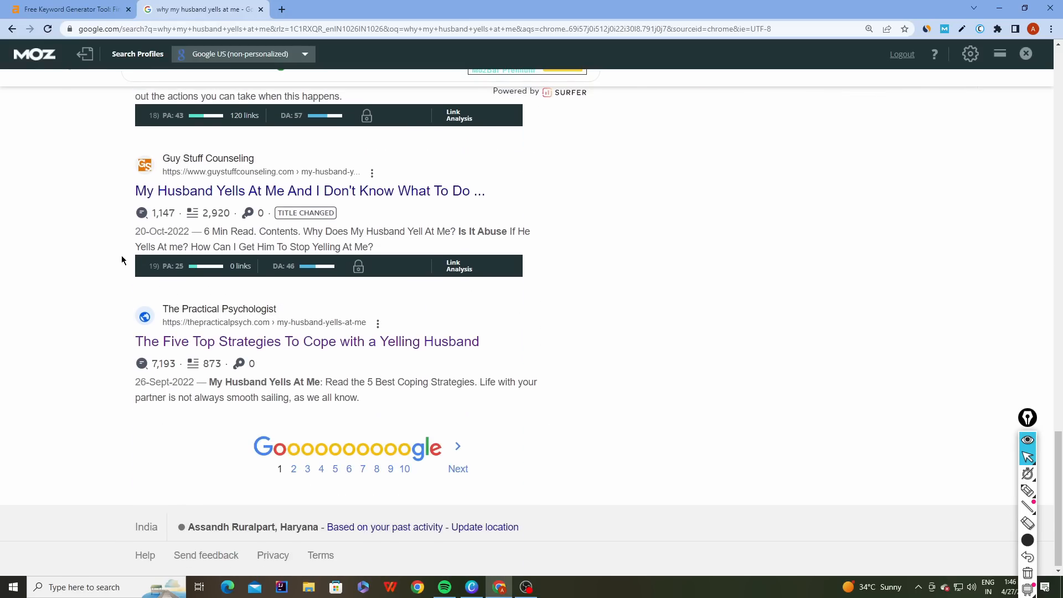
scroll(121, 259, "up", 20)
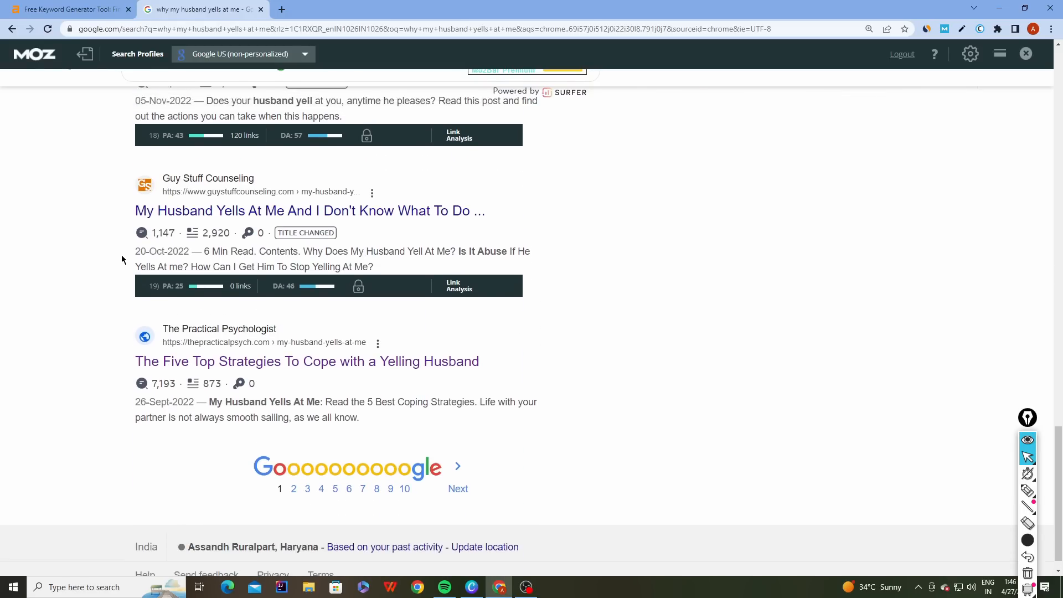
Cross out and circle the Ahrefs keyword difficulty of "why my husband yells at me", tick the keyword with a thinner pen, and clear the drawings.
left_click(85, 8)
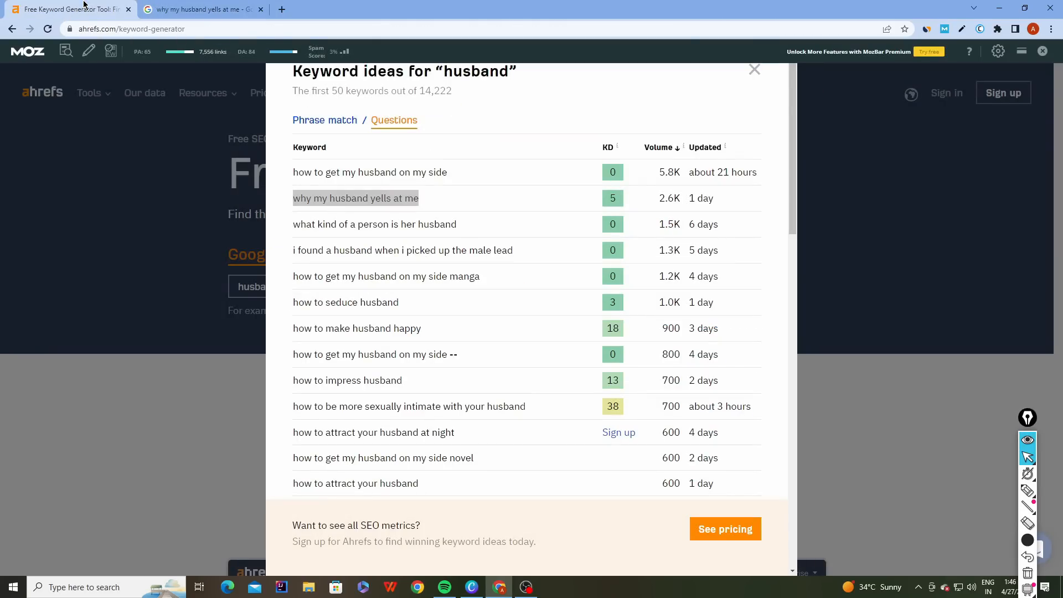
left_click_drag(609, 201, 622, 198)
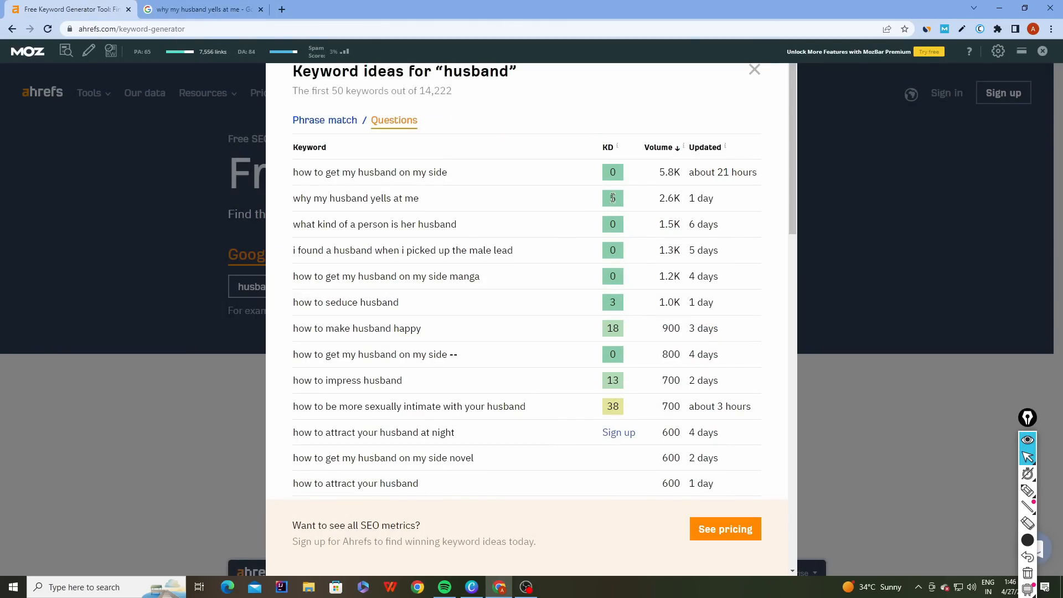
left_click(607, 199)
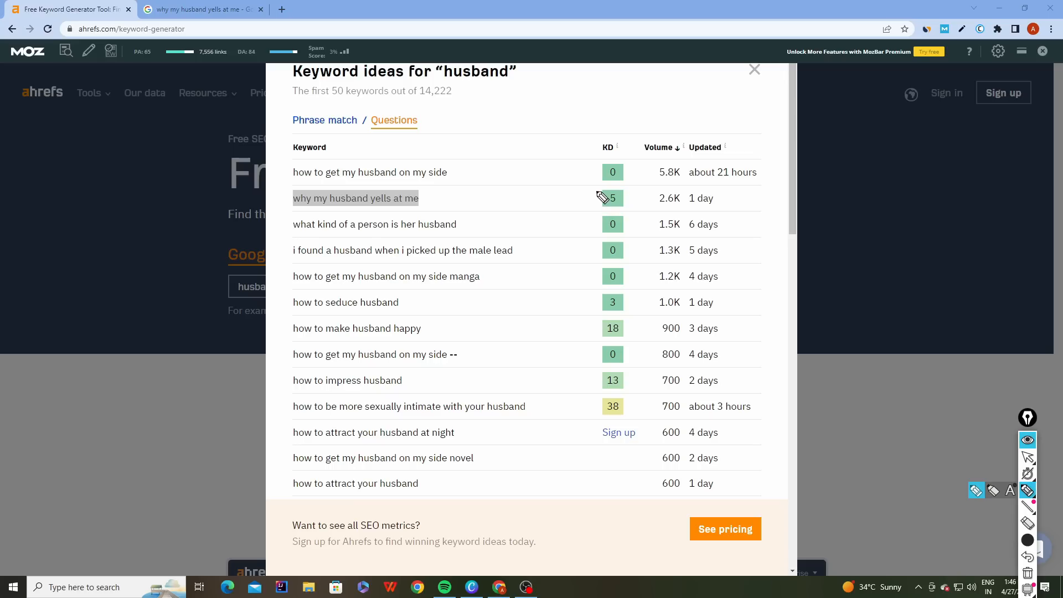
mouse_move(597, 190)
left_mouse_down()
mouse_move(624, 214)
mouse_move(621, 192)
mouse_move(586, 209)
left_mouse_up()
left_click(1028, 539)
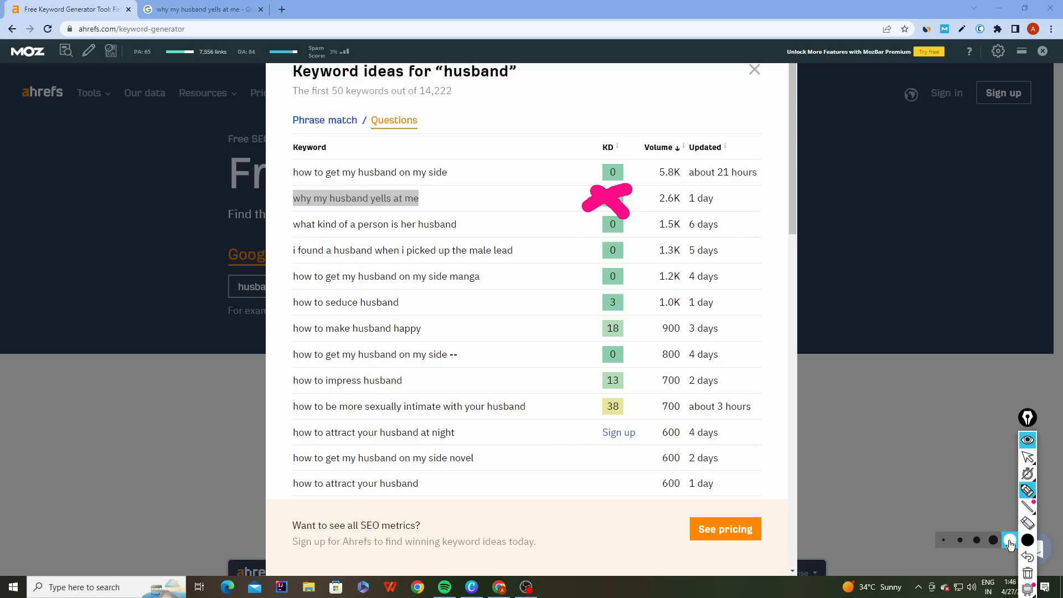
left_click(960, 540)
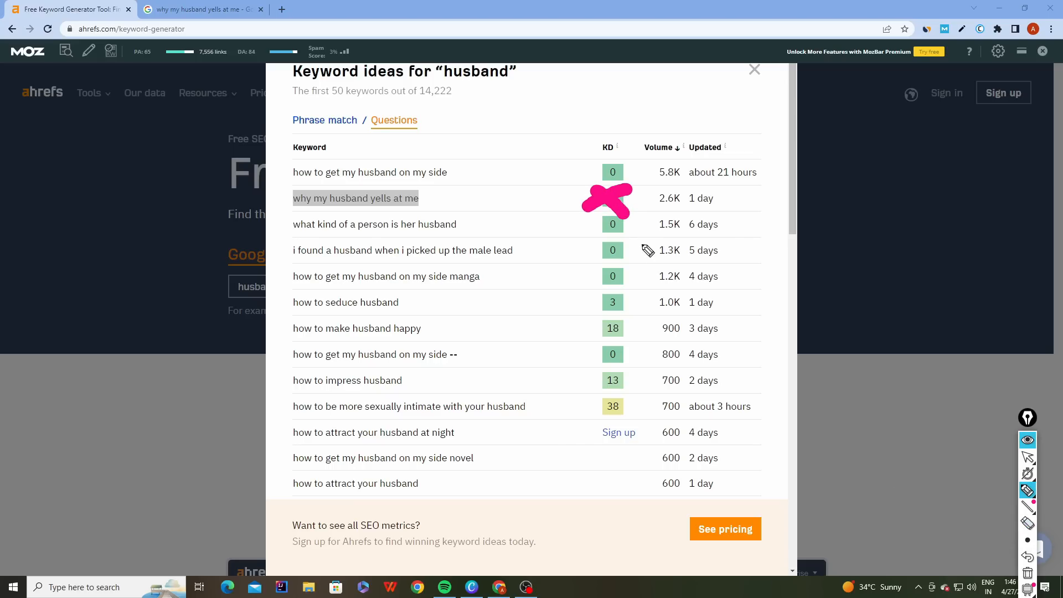
mouse_move(624, 174)
left_mouse_down()
mouse_move(579, 237)
mouse_move(640, 179)
left_mouse_up()
left_click_drag(437, 194, 489, 181)
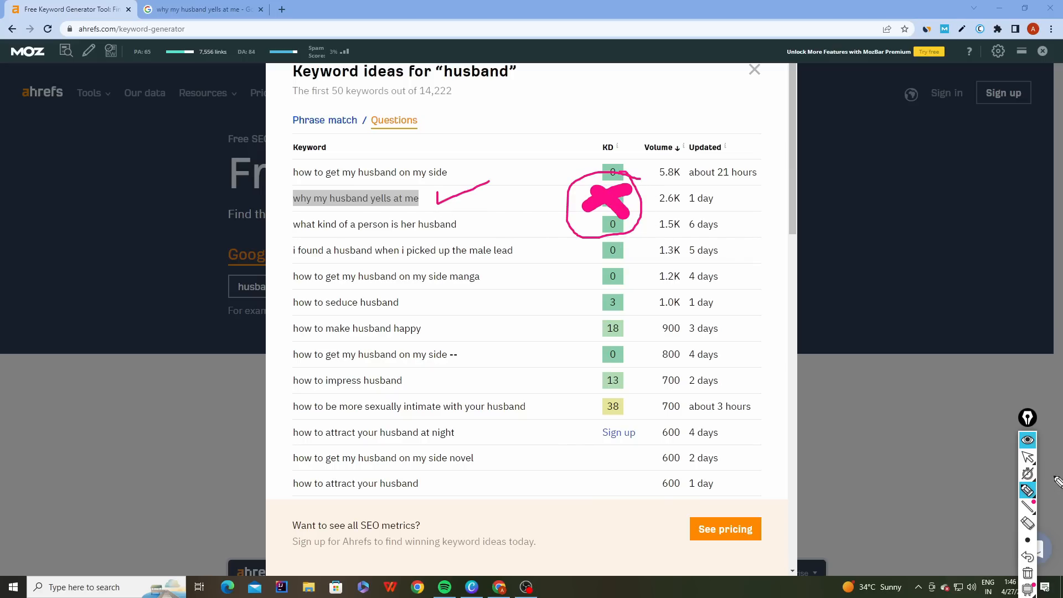
left_click(1028, 573)
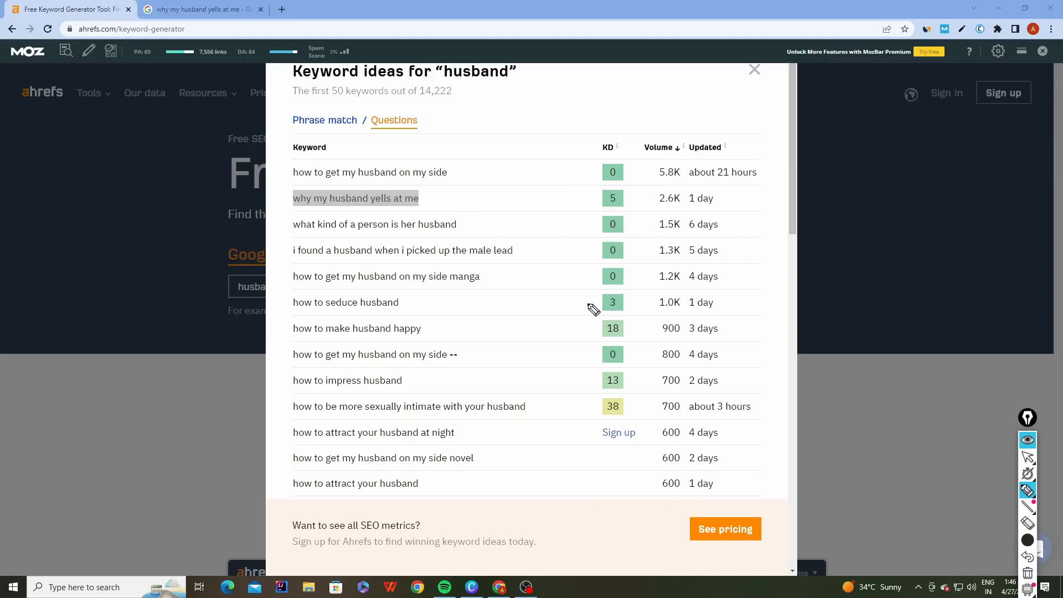
Copy the keyword "how to celebrate husband birthday at home" from the Ahrefs question ideas and search Google for it.
scroll(520, 400, "down", 4)
scroll(519, 401, "down", 3)
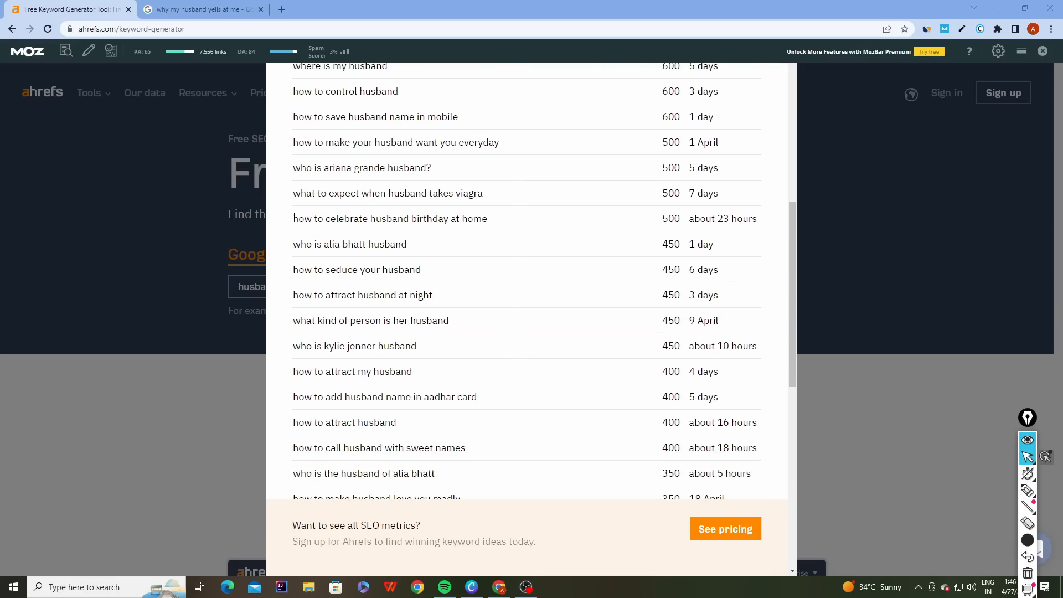
left_click_drag(295, 218, 487, 218)
key("ctrl+c")
key("ctrl+Tab")
key("ctrl+shift+Tab")
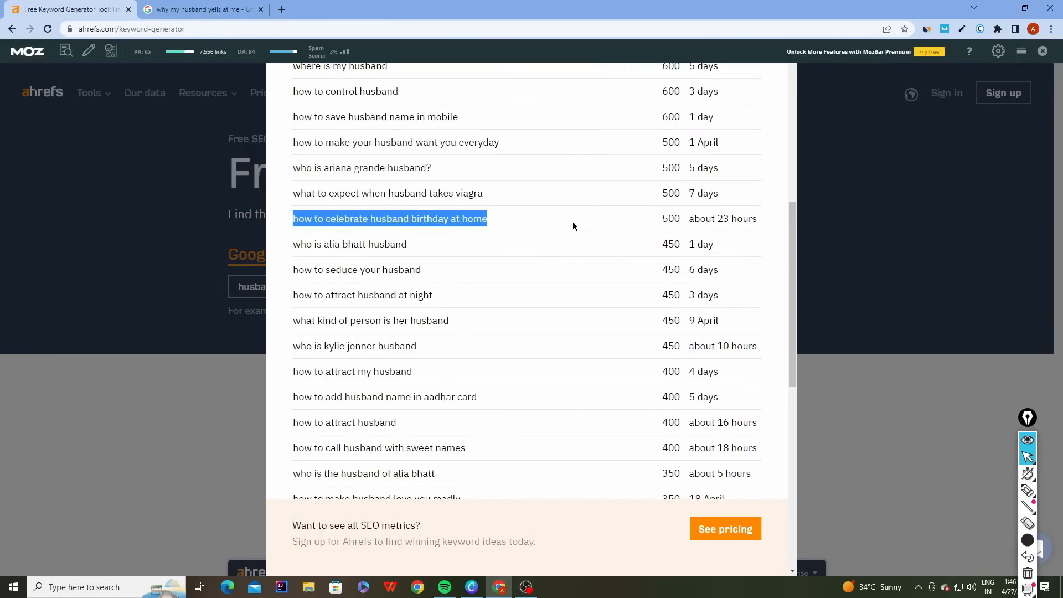
left_click(216, 11)
triple_click(224, 104)
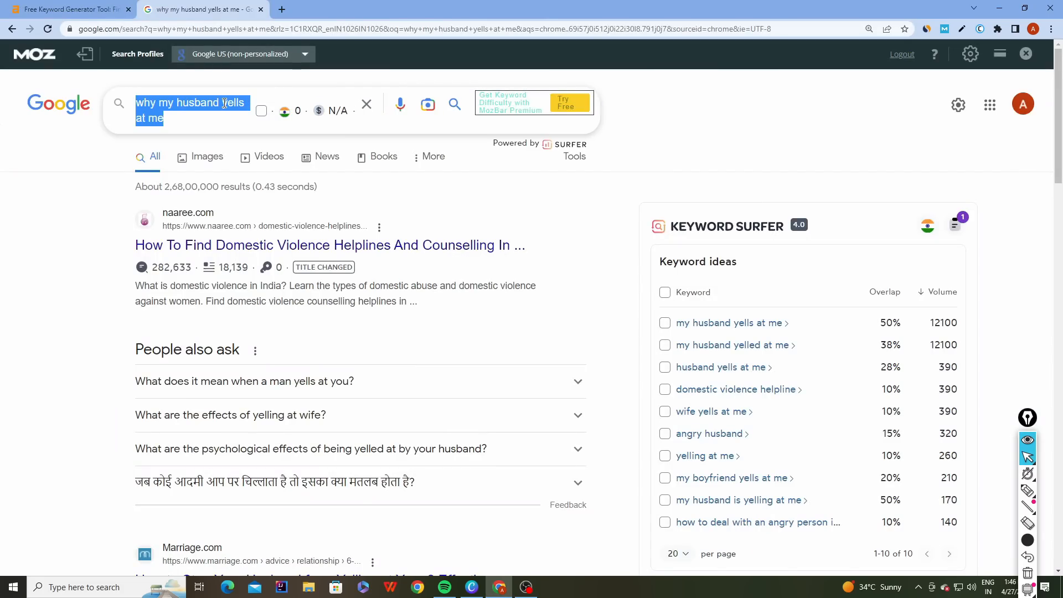
key("ctrl+v")
key("Return")
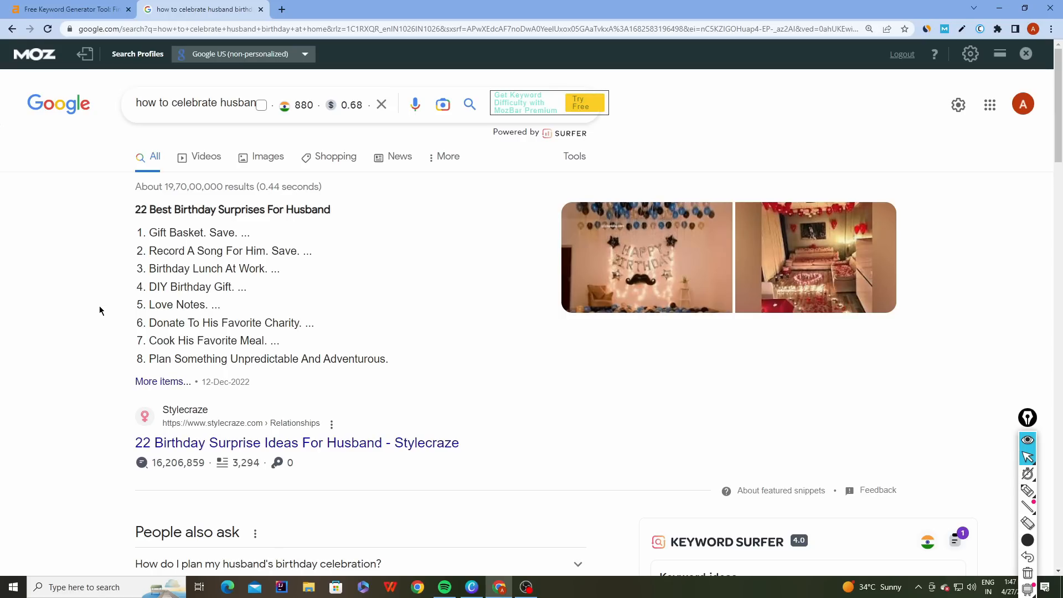
Compare the traffic, word counts and page and domain authority of the birthday keyword's results, focusing on the giftideaspace.com article's word count.
scroll(100, 310, "down", 12)
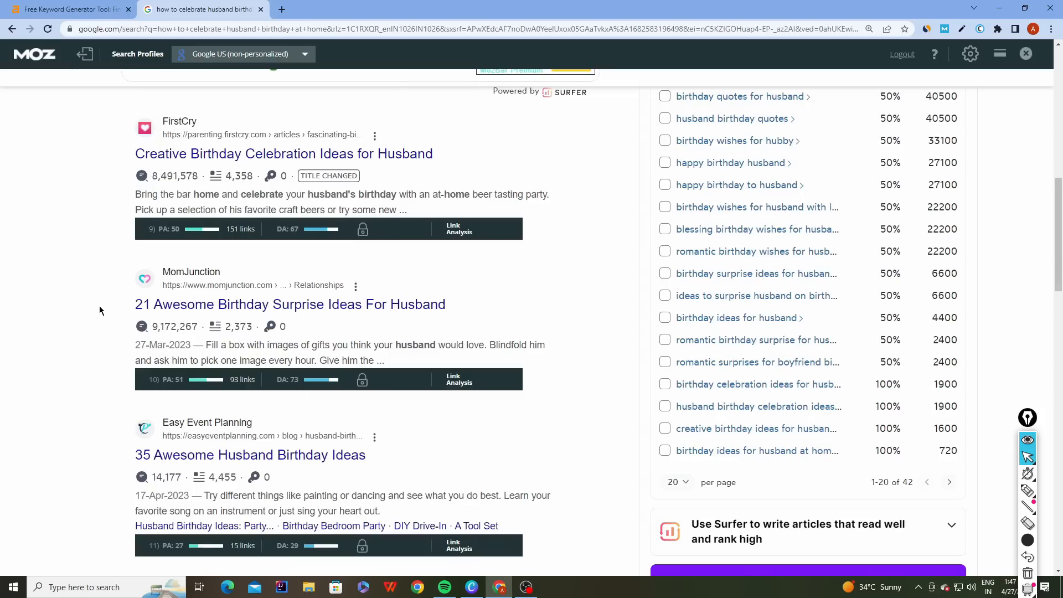
scroll(100, 310, "up", 11)
scroll(100, 310, "down", 10)
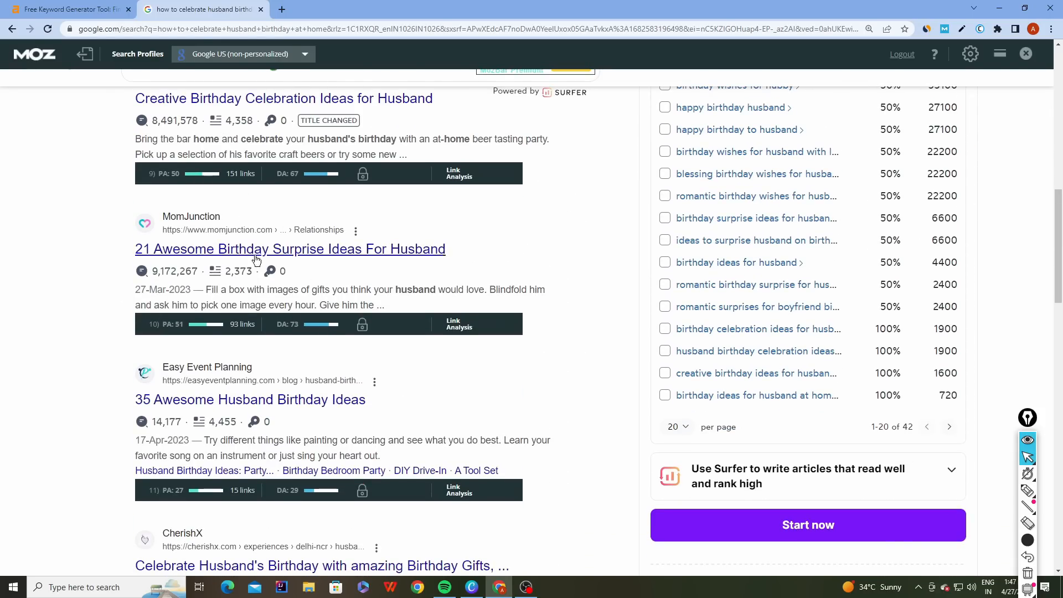
scroll(254, 291, "down", 8)
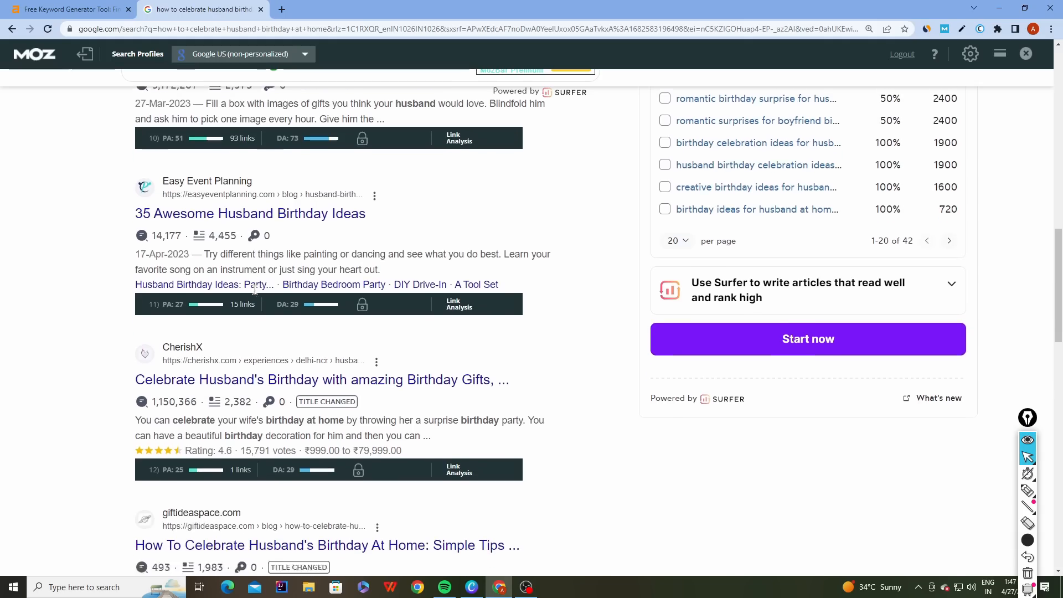
double_click(210, 310)
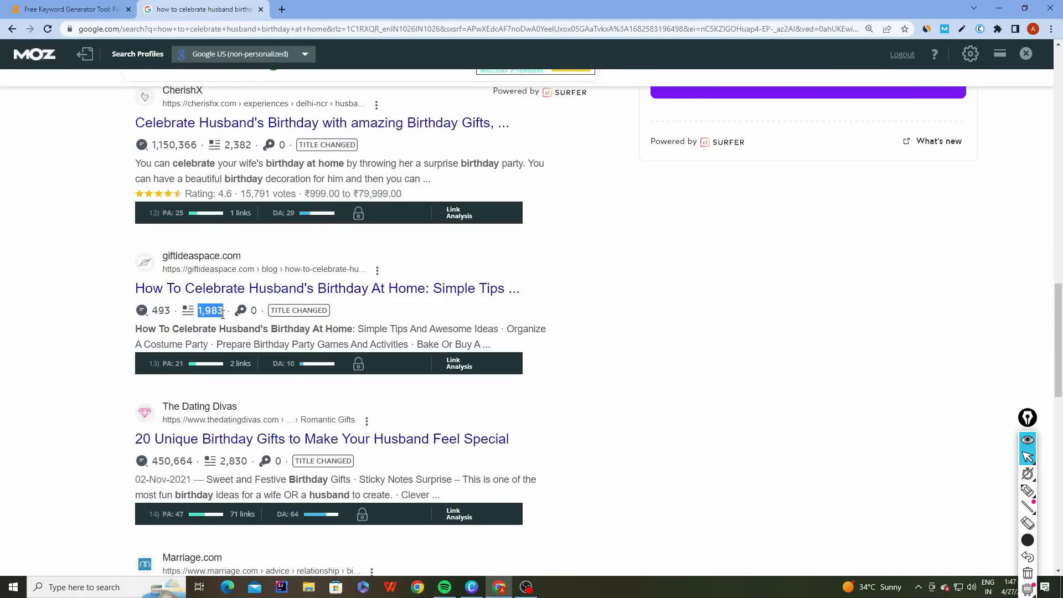
left_click(112, 324)
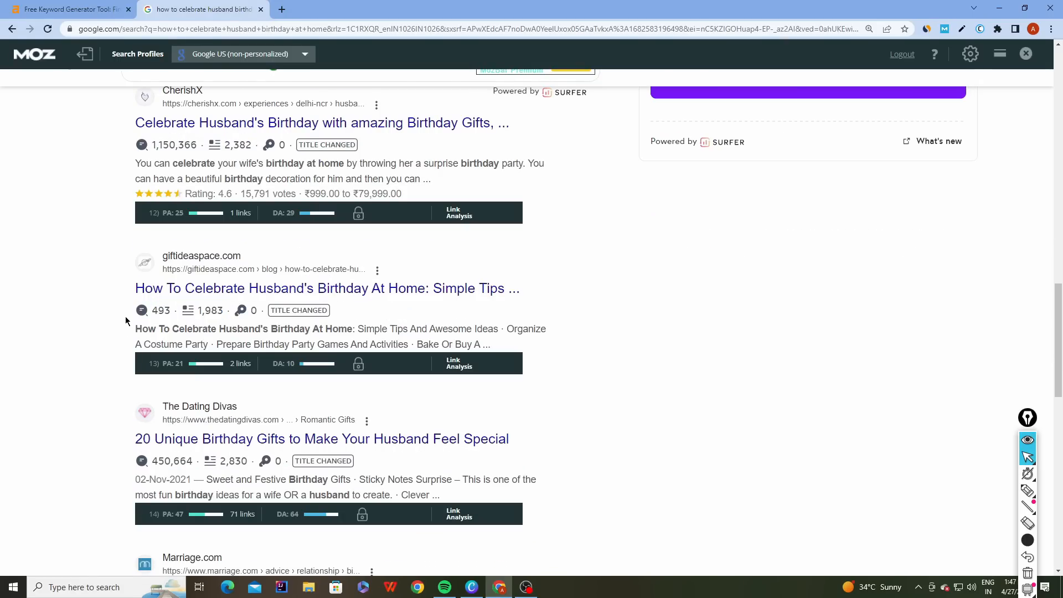
double_click(198, 315)
scroll(124, 314, "down", 4)
scroll(124, 317, "down", 6)
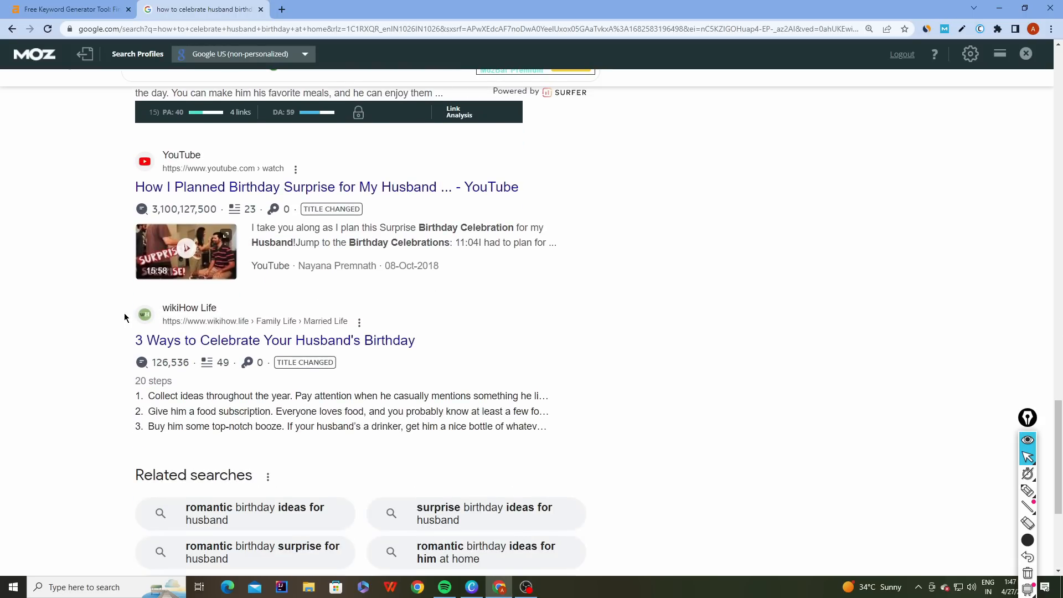
Open the wikiHow article "3 Ways to Celebrate Your Husband's Birthday" in a new tab, skim its content, and close it.
right_click(178, 348)
left_click(196, 355)
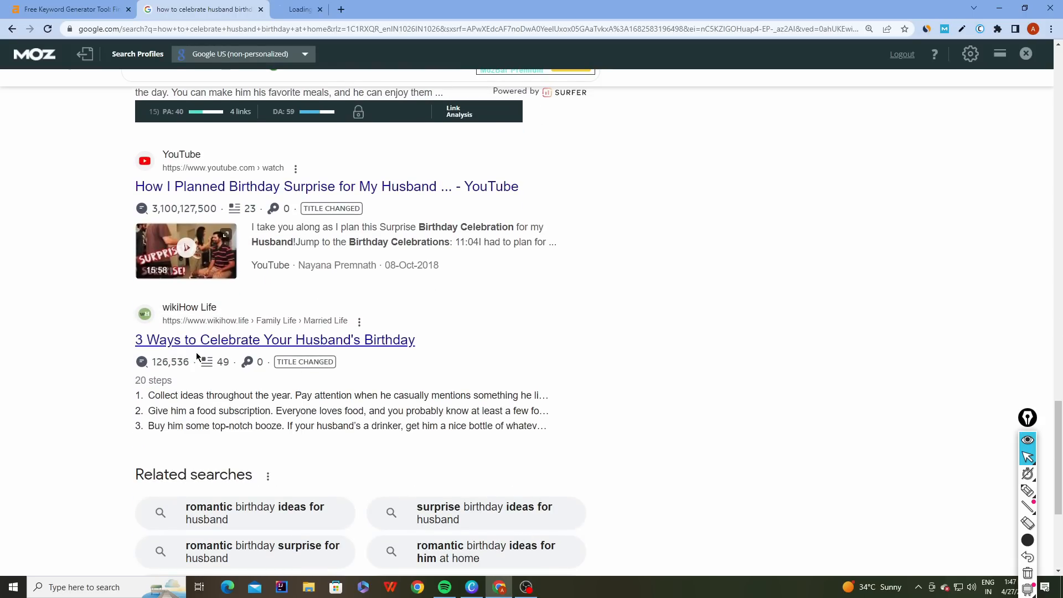
left_click(284, 18)
left_click(145, 15)
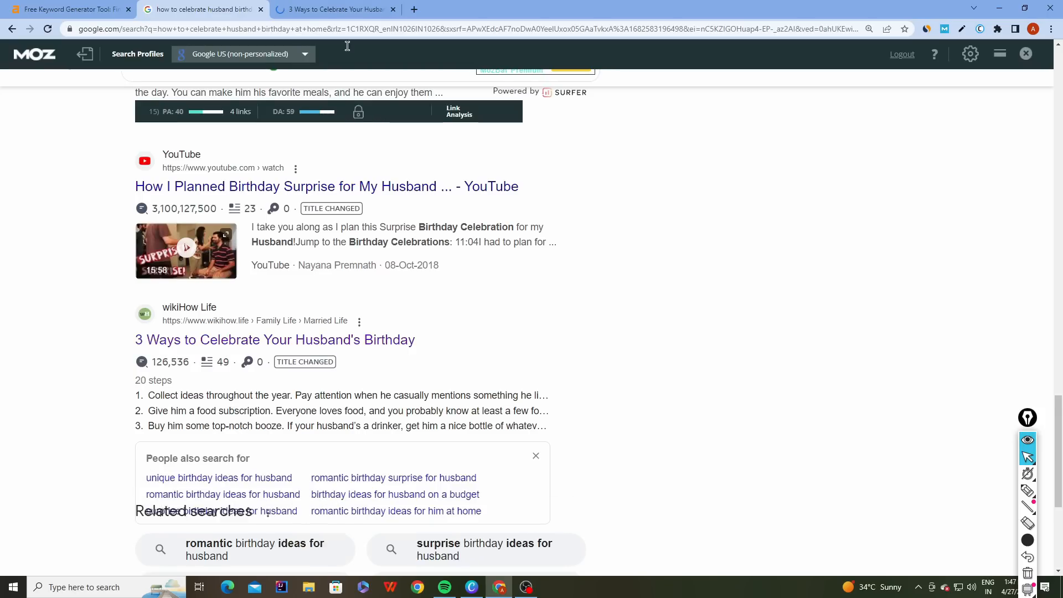
left_click(326, 10)
scroll(423, 244, "down", 20)
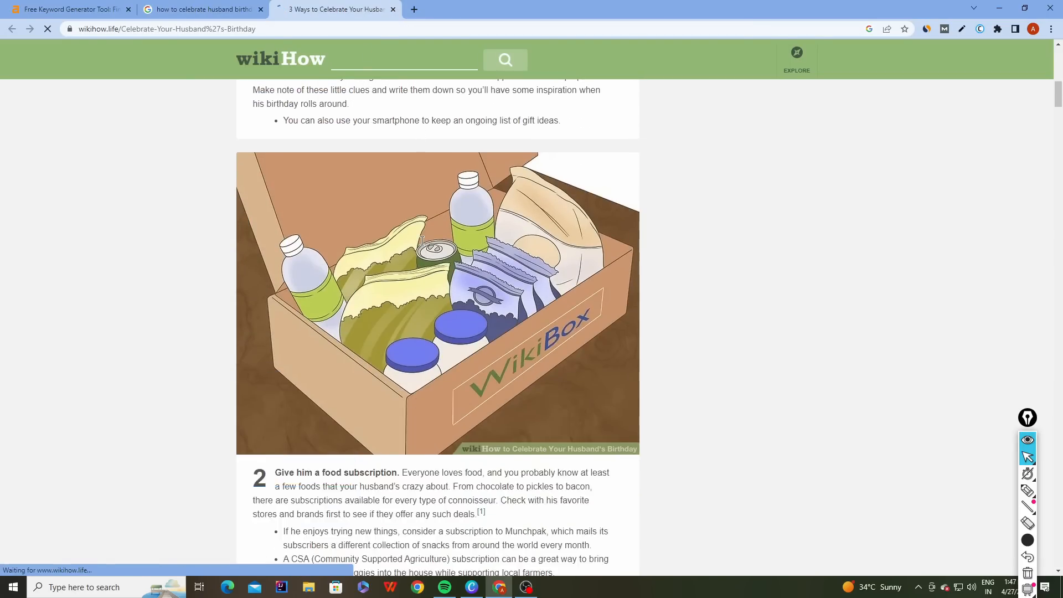
scroll(423, 246, "down", 20)
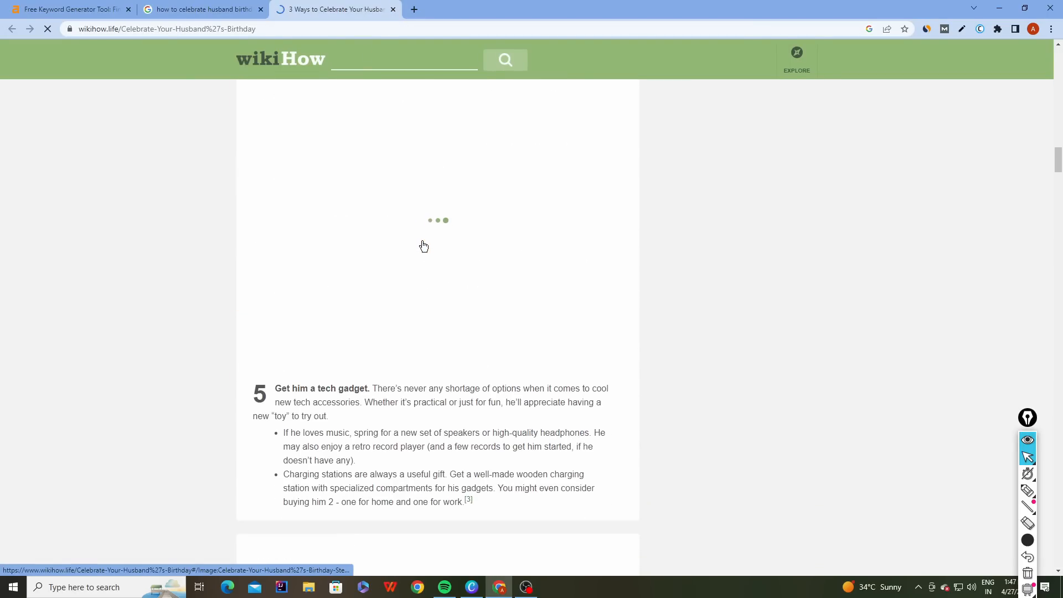
left_click(393, 9)
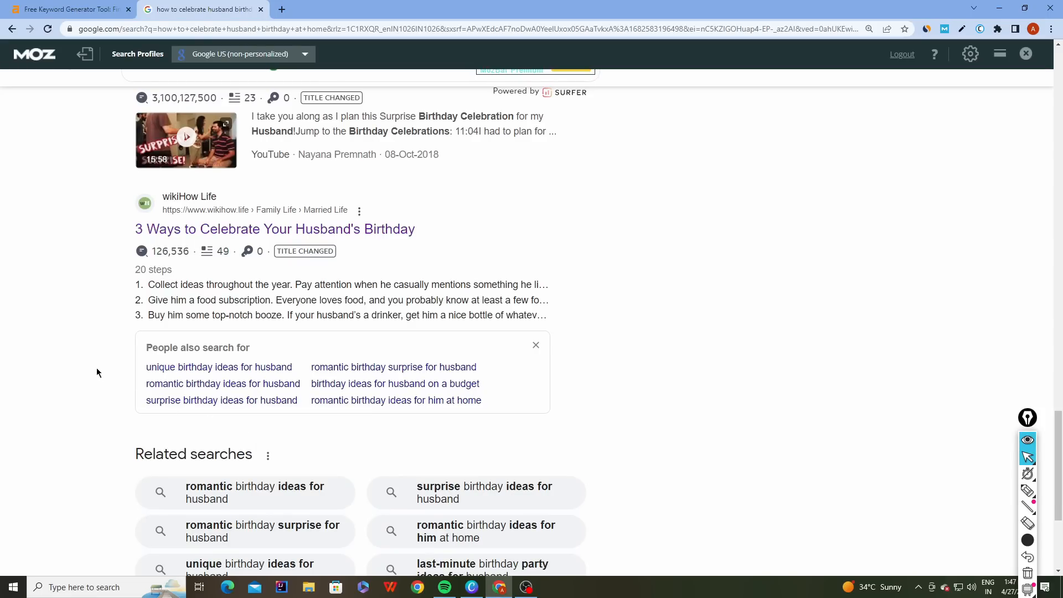
Replace the Google query with the suggested search "sell feet pictures make money".
scroll(96, 367, "up", 20)
scroll(97, 370, "up", 15)
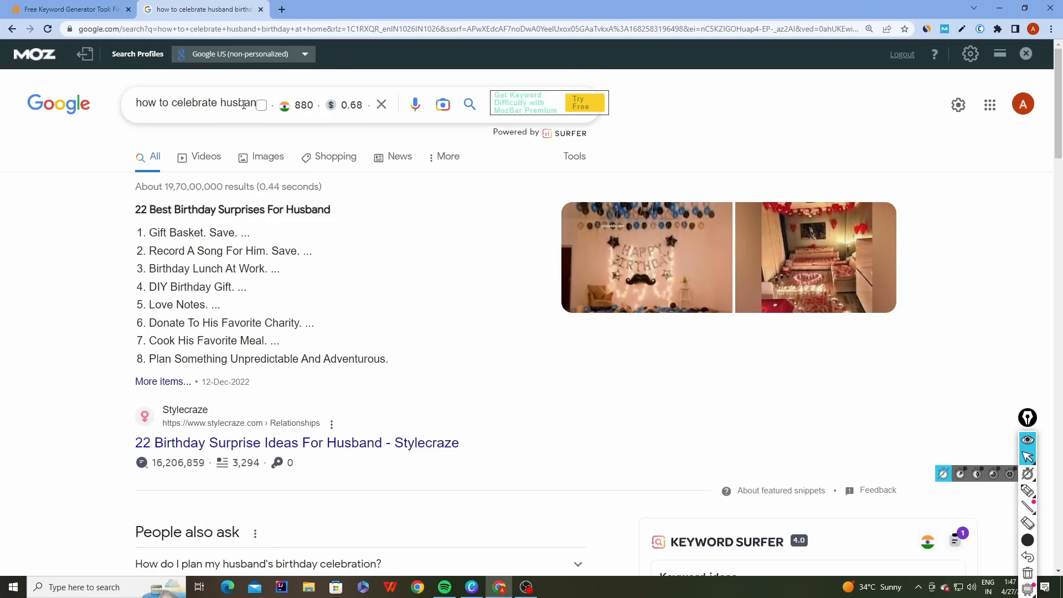
left_click(243, 104)
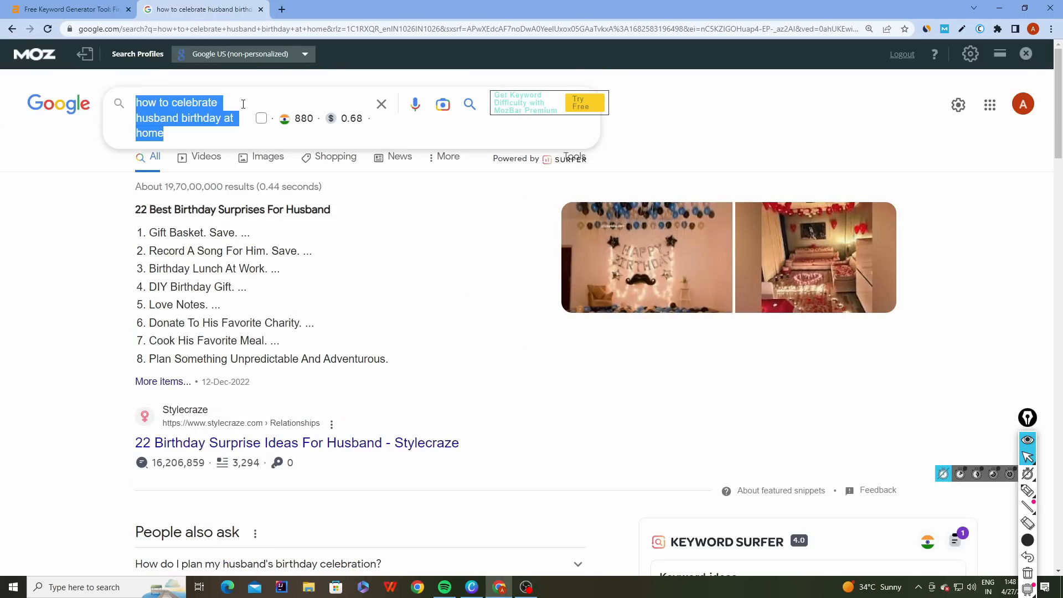
key("BackSpace")
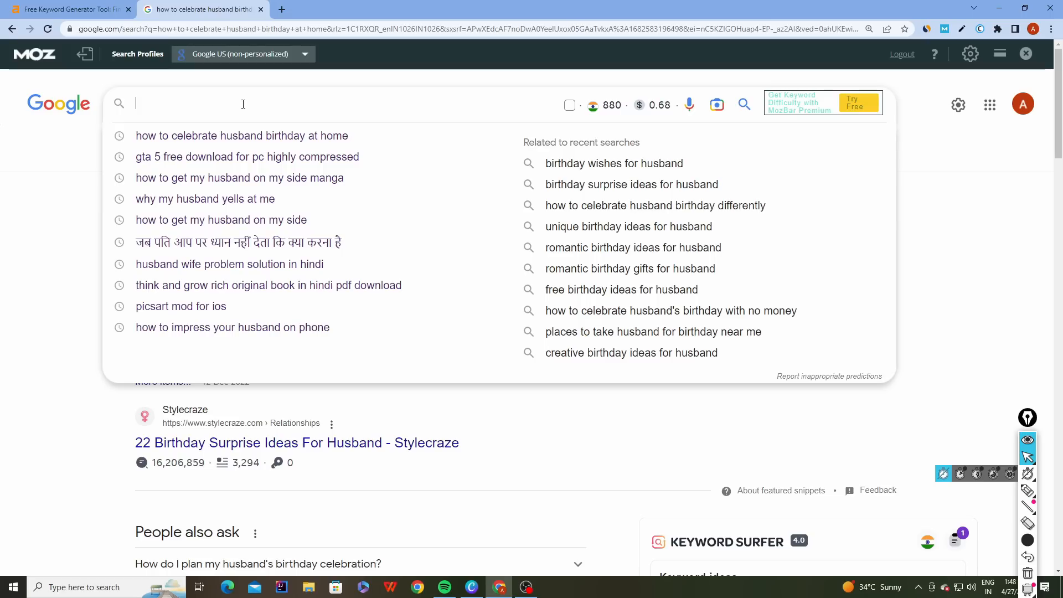
type("sell m")
key("BackSpace")
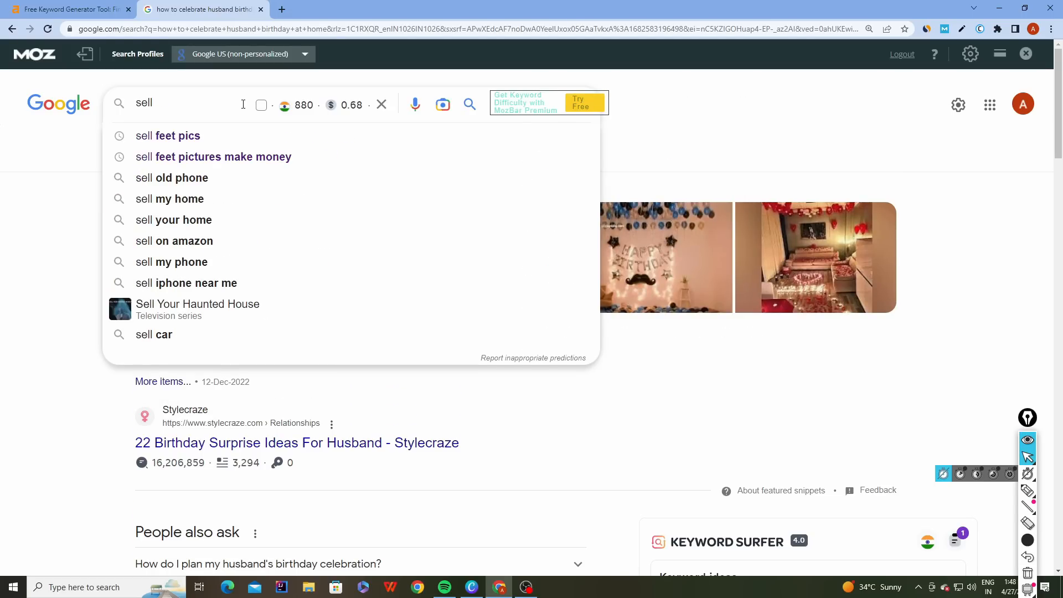
type("f")
left_click(255, 158)
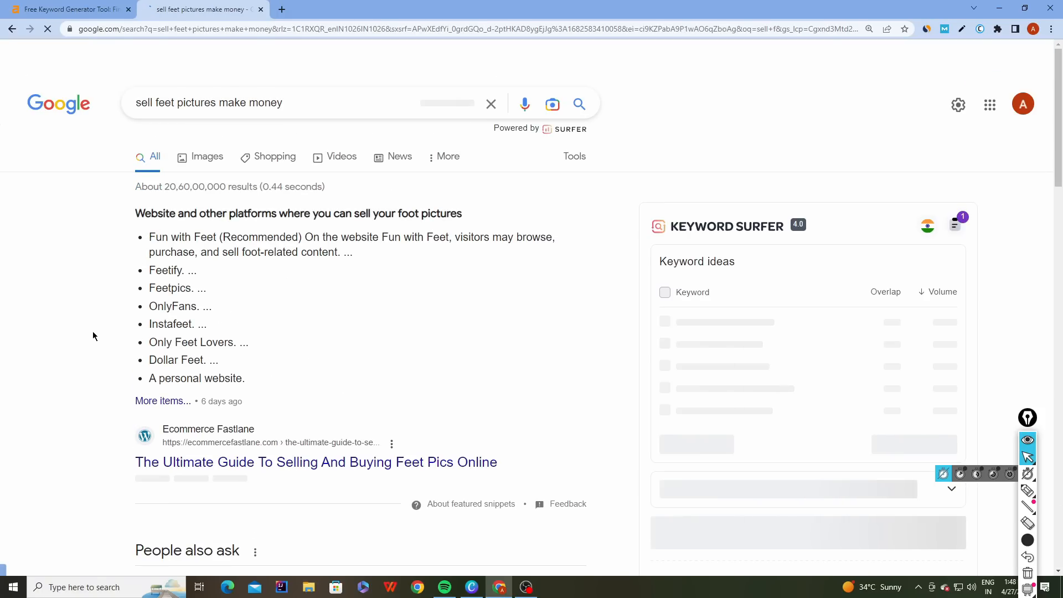
Open the related searches on selling feet pictures, including "Pros and cons of selling feet pics", in new tabs.
scroll(93, 336, "down", 20)
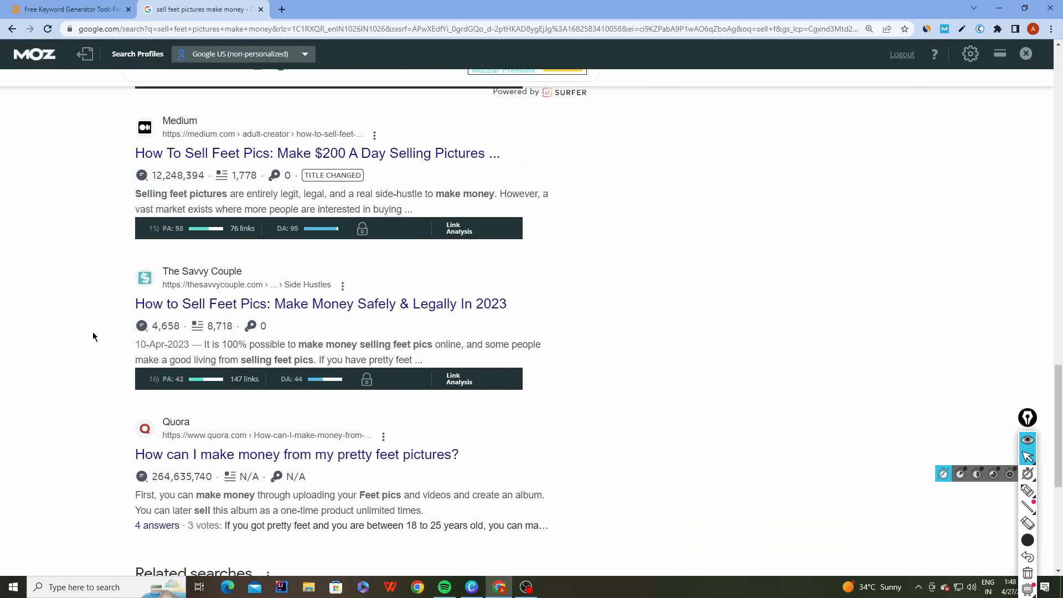
scroll(93, 335, "down", 6)
right_click(256, 354)
left_click(258, 352)
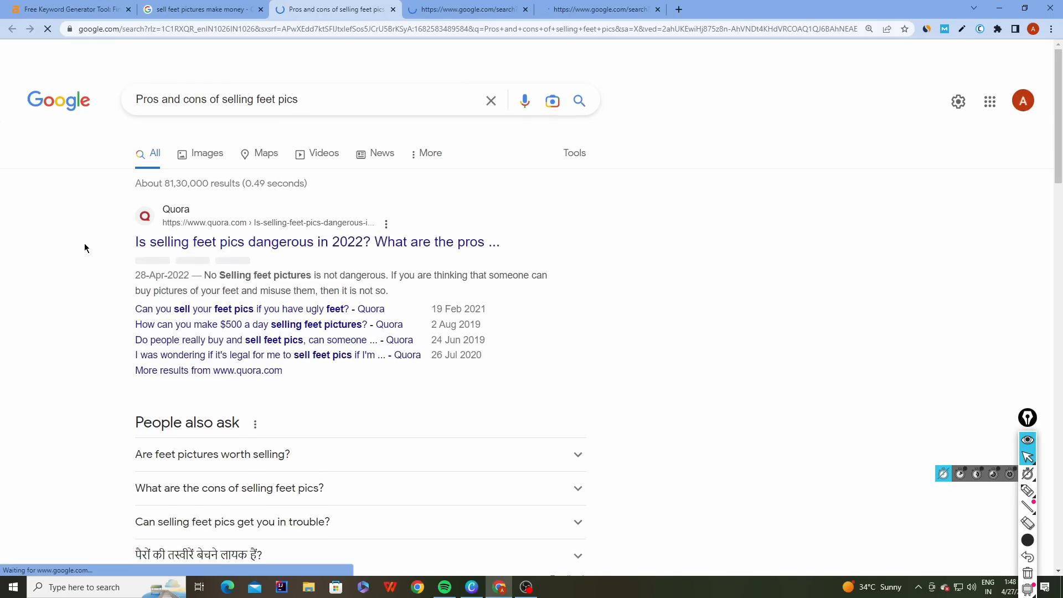
Examine the search results and keyword ideas for "Pros and cons of selling feet pics", focusing on the Medium article's title.
scroll(85, 244, "down", 8)
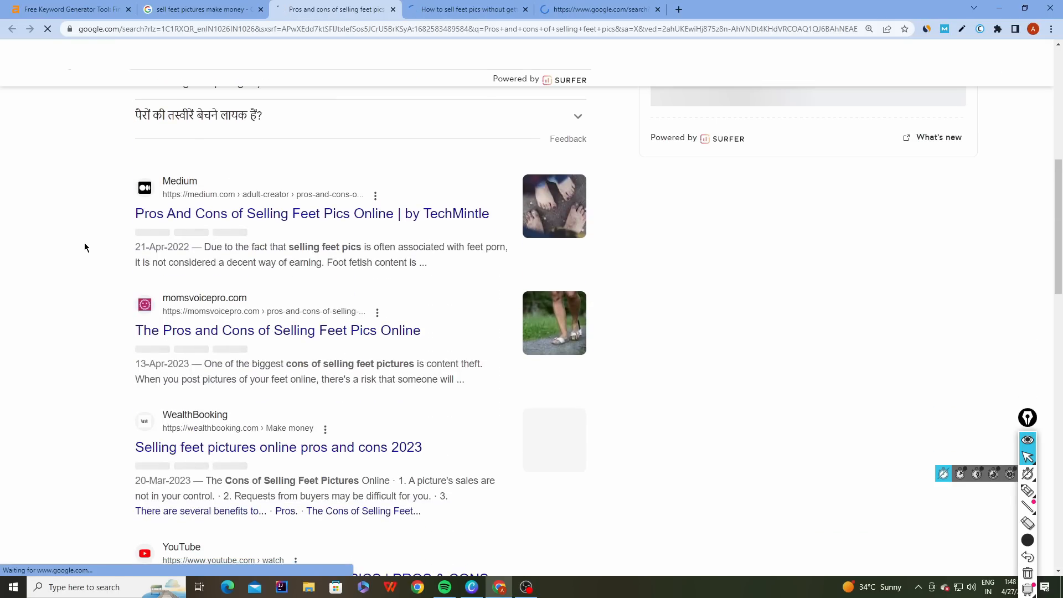
scroll(84, 243, "up", 9)
scroll(84, 243, "down", 8)
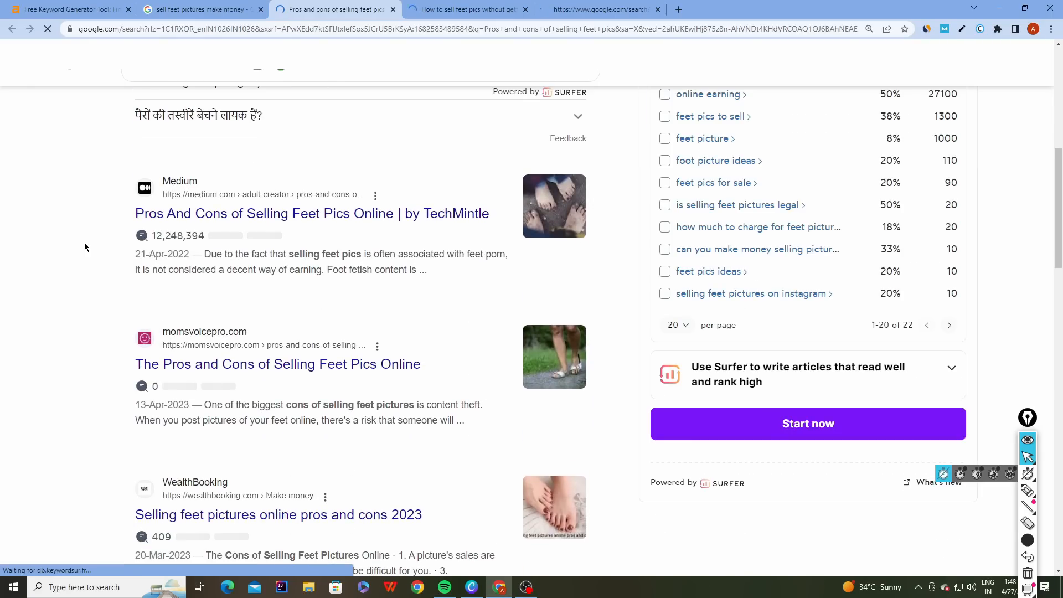
left_click_drag(121, 218, 503, 220)
left_click(503, 218)
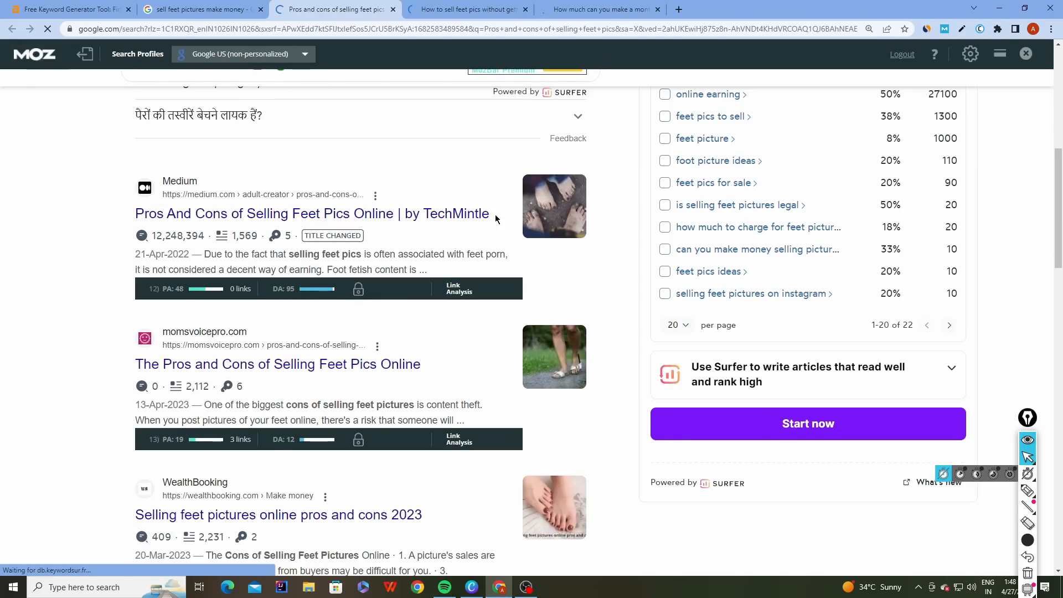
scroll(495, 214, "up", 8)
scroll(252, 146, "down", 9)
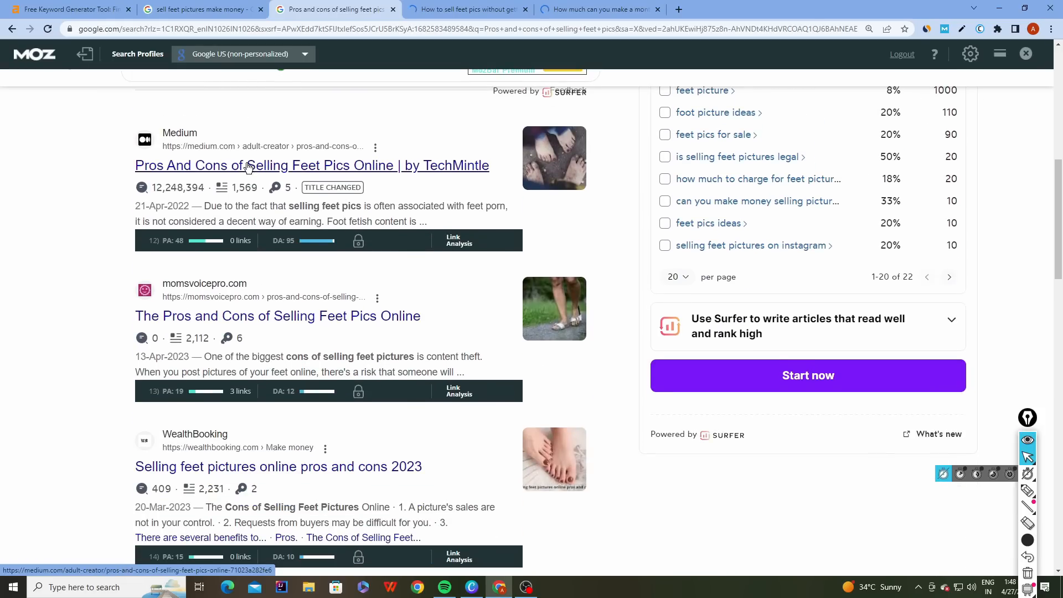
Open the Medium article "Pros And Cons of Selling Feet Pics Online" in a new tab, skim its content, and close it.
right_click(242, 168)
left_click(272, 173)
left_click(458, 4)
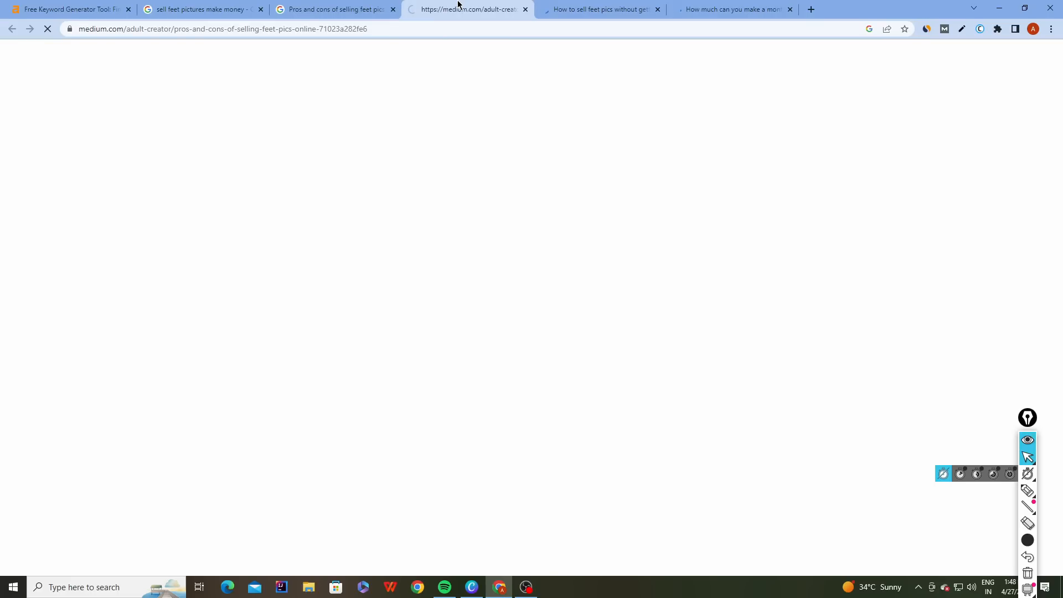
scroll(405, 266, "down", 10)
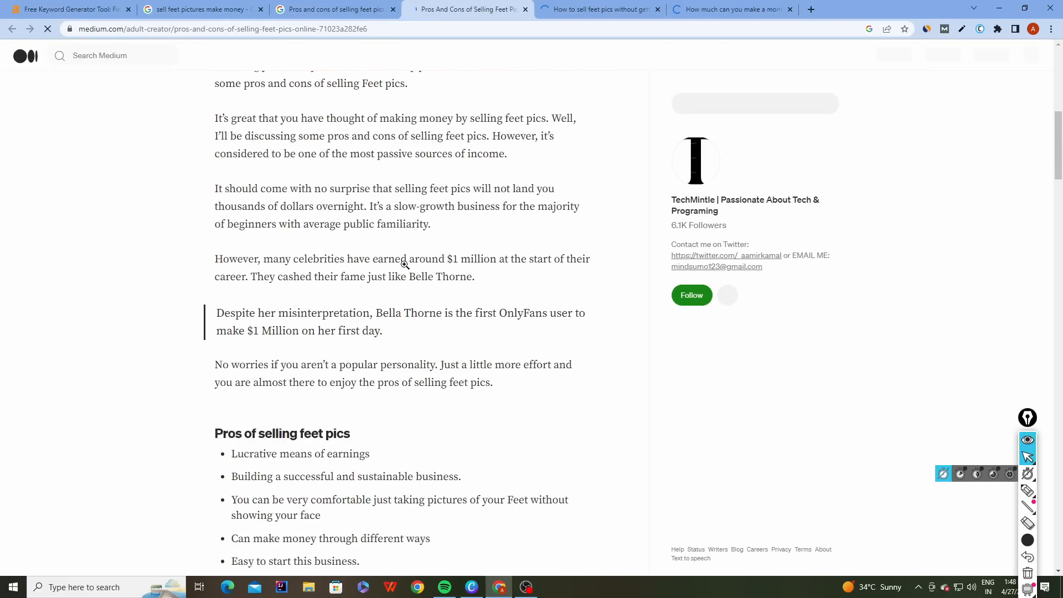
scroll(405, 265, "down", 15)
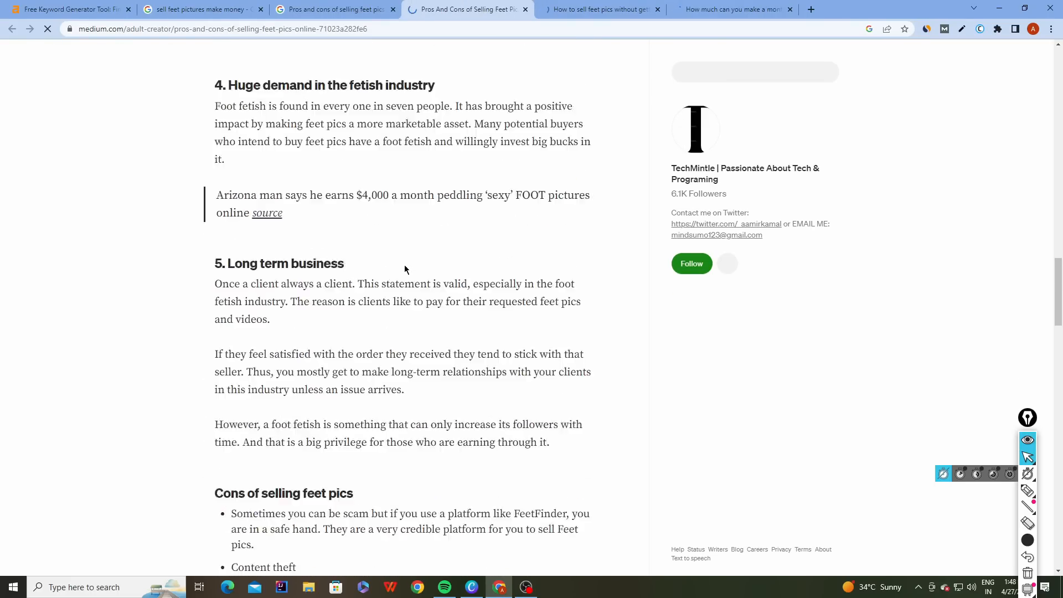
scroll(404, 268, "up", 4)
key("ctrl+w")
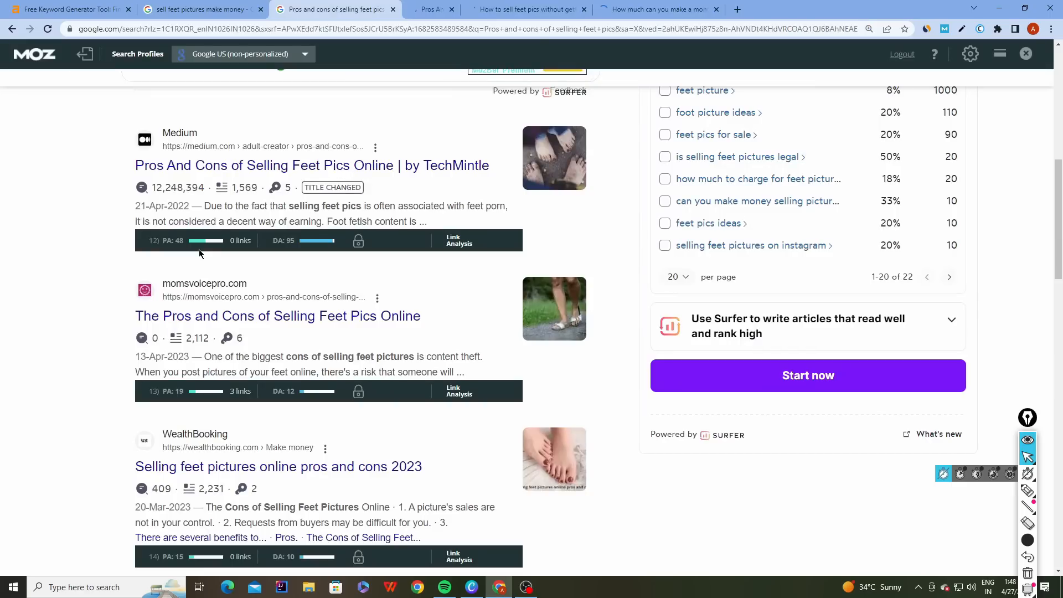
Compare the traffic, word counts and page and domain authority of the pros-and-cons results, starting with the Medium article's word count.
scroll(182, 305, "down", 2)
scroll(182, 305, "up", 4)
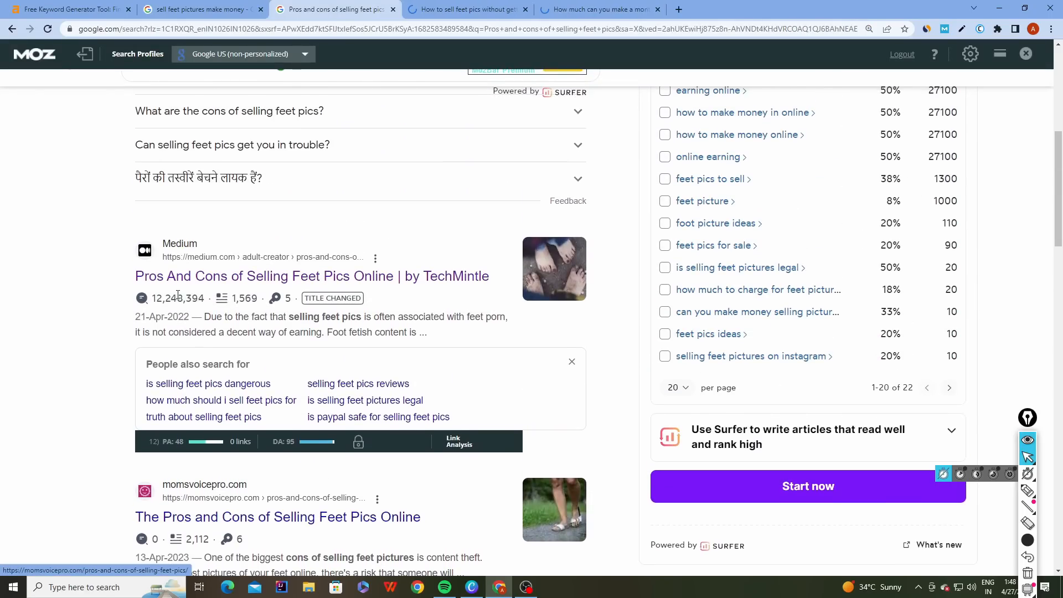
left_click(233, 299)
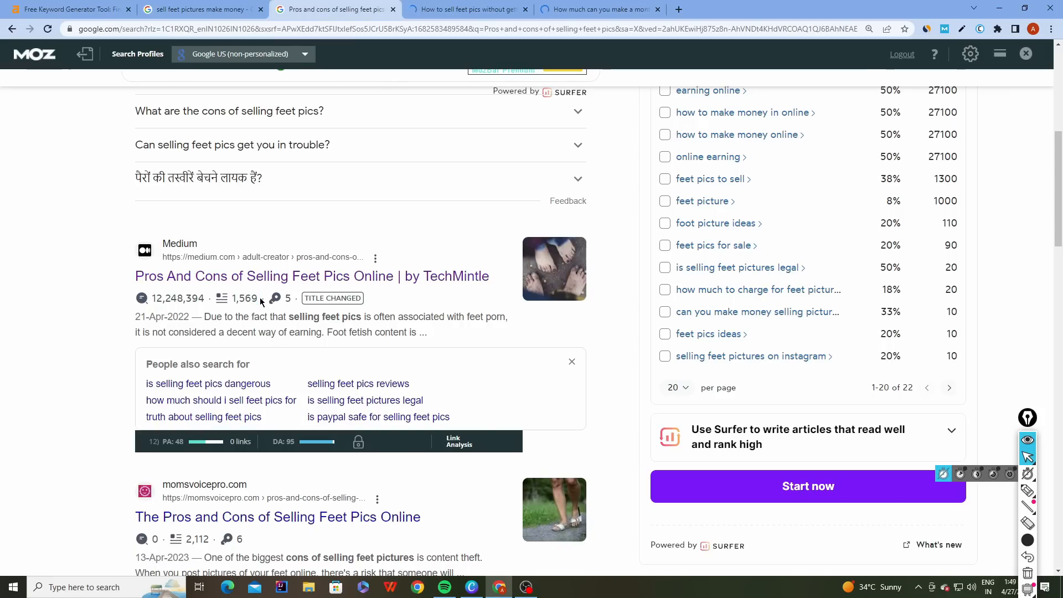
left_click(99, 309)
scroll(99, 313, "down", 6)
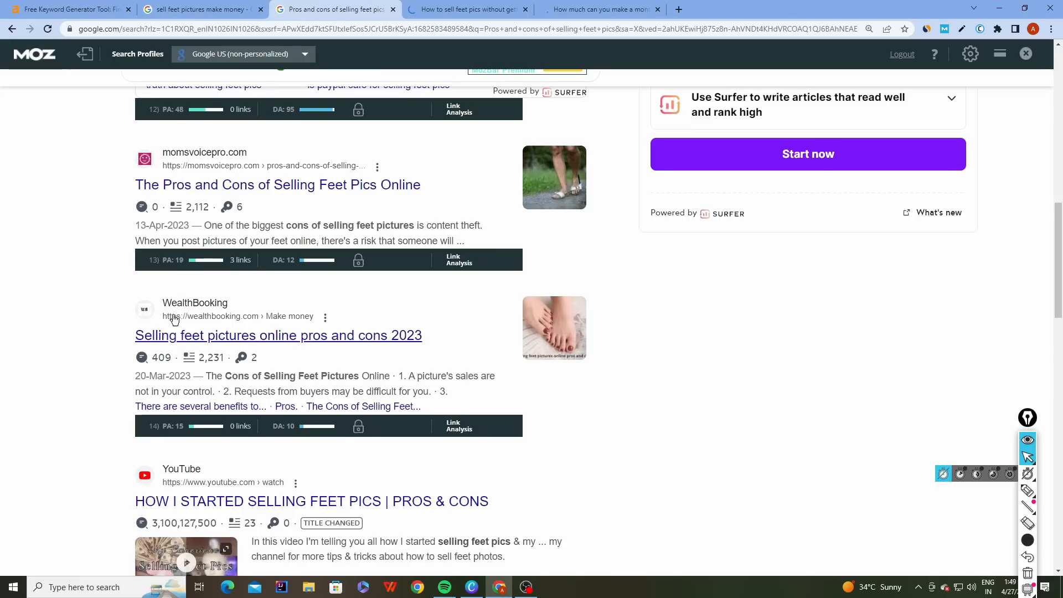
scroll(285, 310, "down", 8)
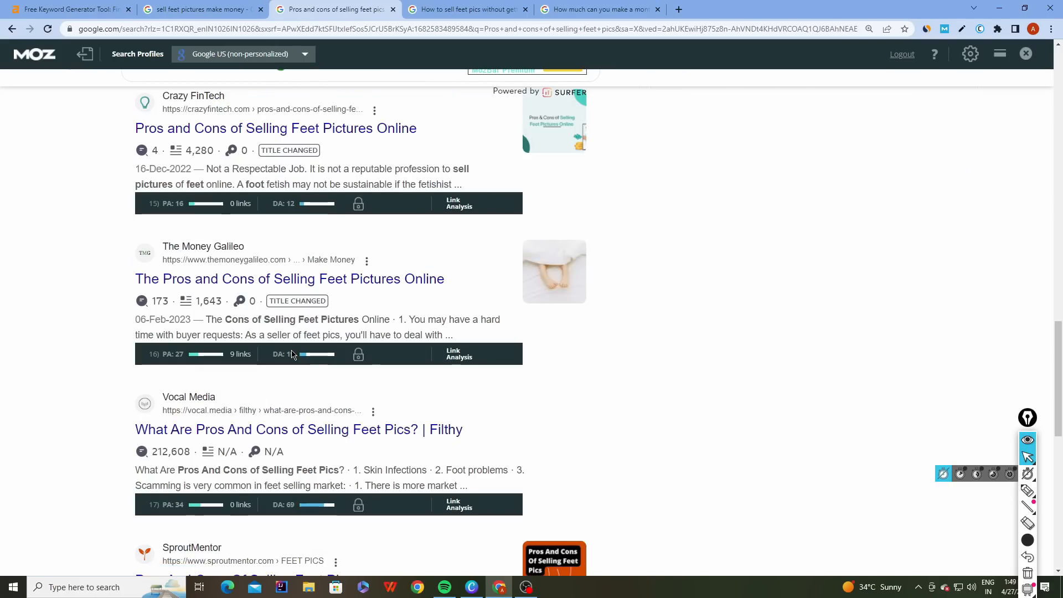
Highlight The Money Galileo article's word count and open The Money Galileo and Vocal Media results in new tabs.
left_click_drag(197, 300, 205, 302)
right_click(214, 284)
left_click(227, 292)
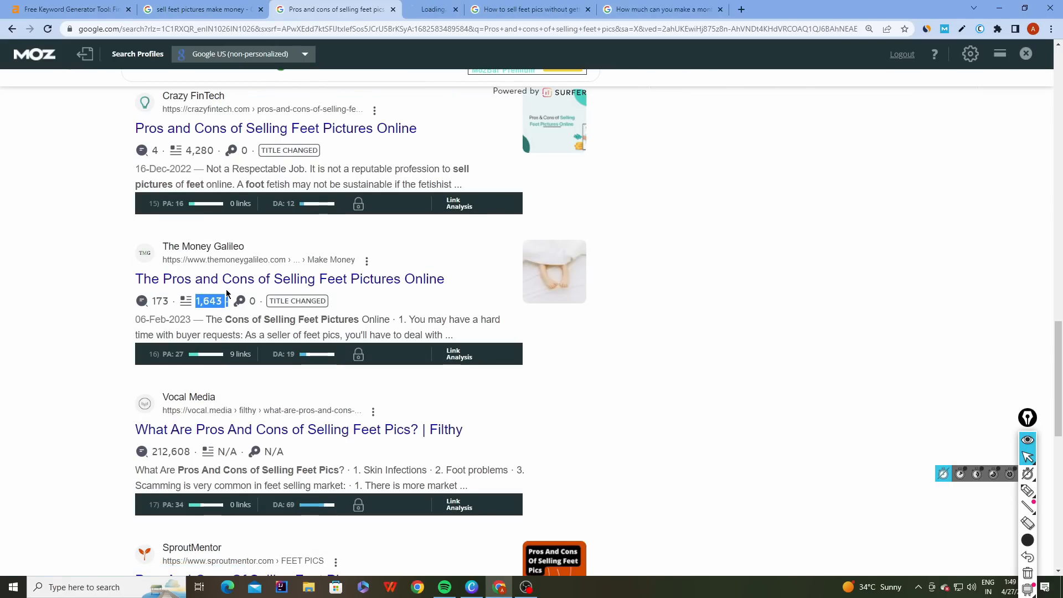
scroll(227, 294, "down", 5)
scroll(227, 294, "down", 4)
scroll(227, 293, "up", 6)
scroll(221, 301, "up", 1)
right_click(214, 315)
left_click(238, 323)
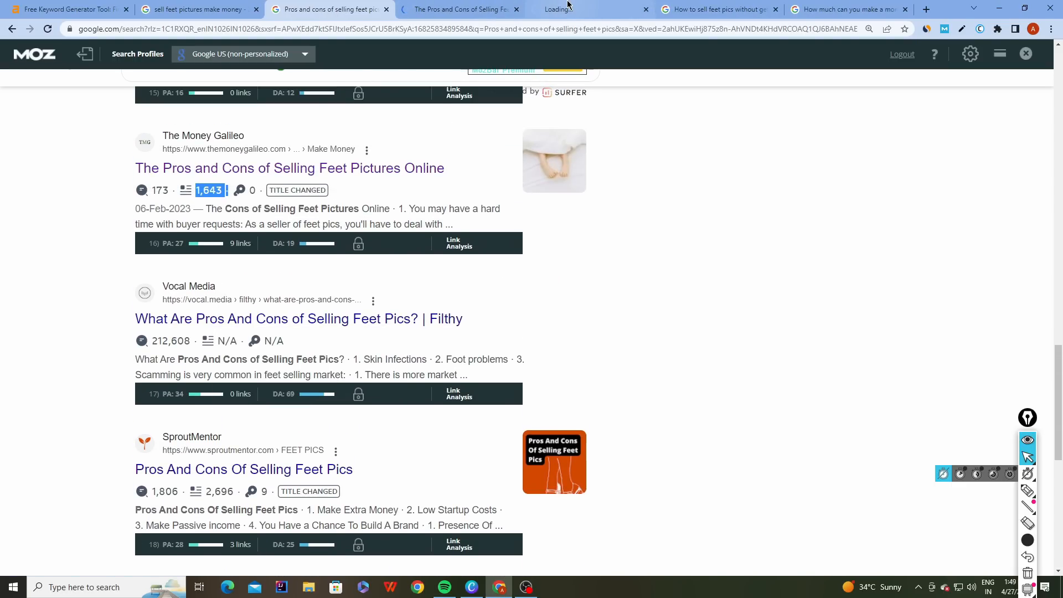
Check the Vocal Media page, skim The Money Galileo's feet pictures article to its end, and close both tabs.
left_click(533, 8)
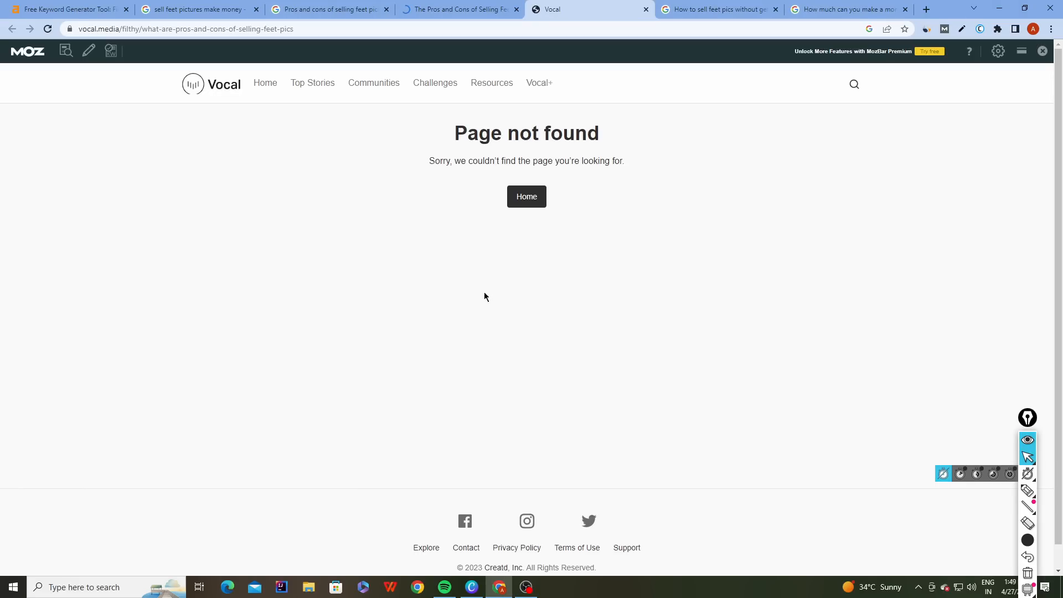
left_click(646, 9)
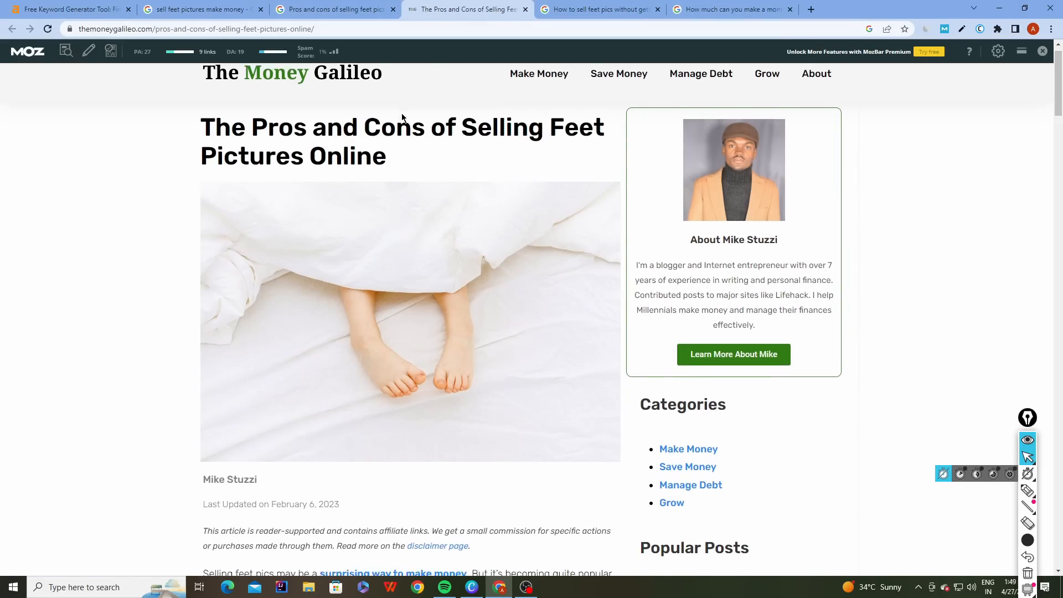
scroll(402, 117, "down", 15)
scroll(402, 117, "down", 20)
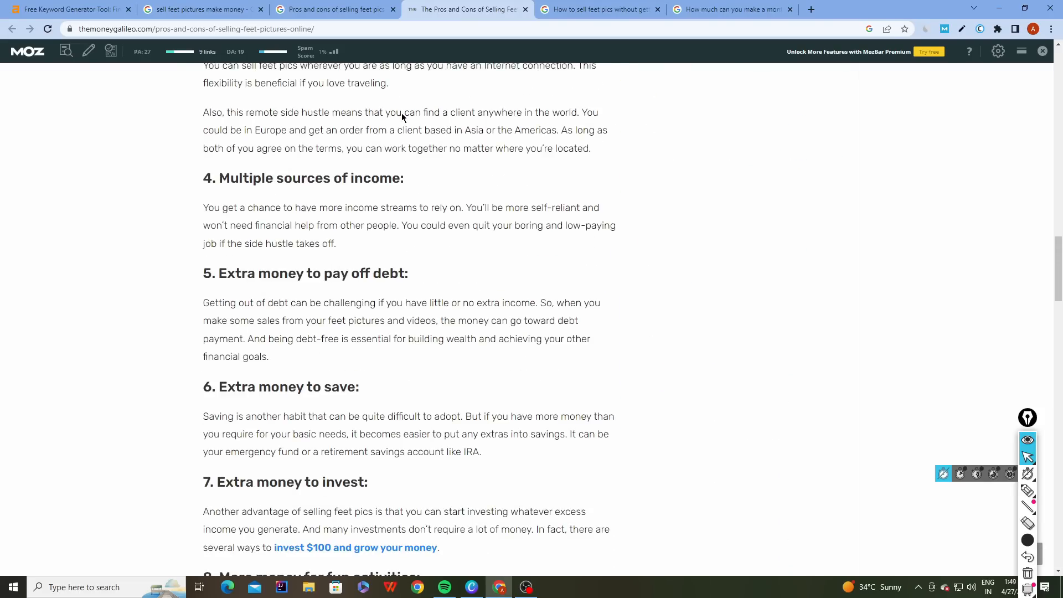
scroll(403, 116, "down", 6)
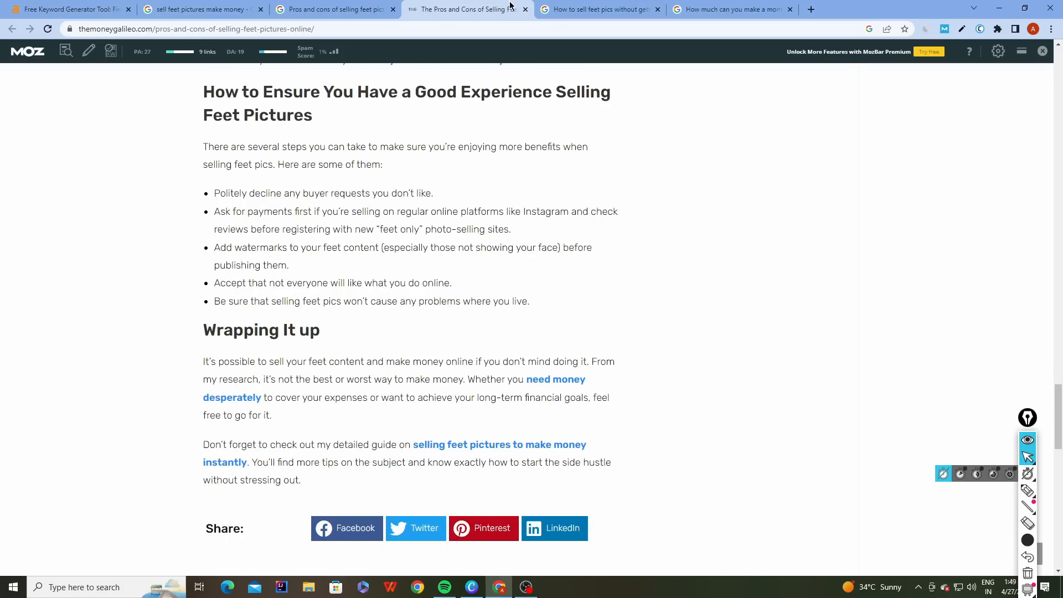
left_click(525, 9)
scroll(202, 244, "up", 10)
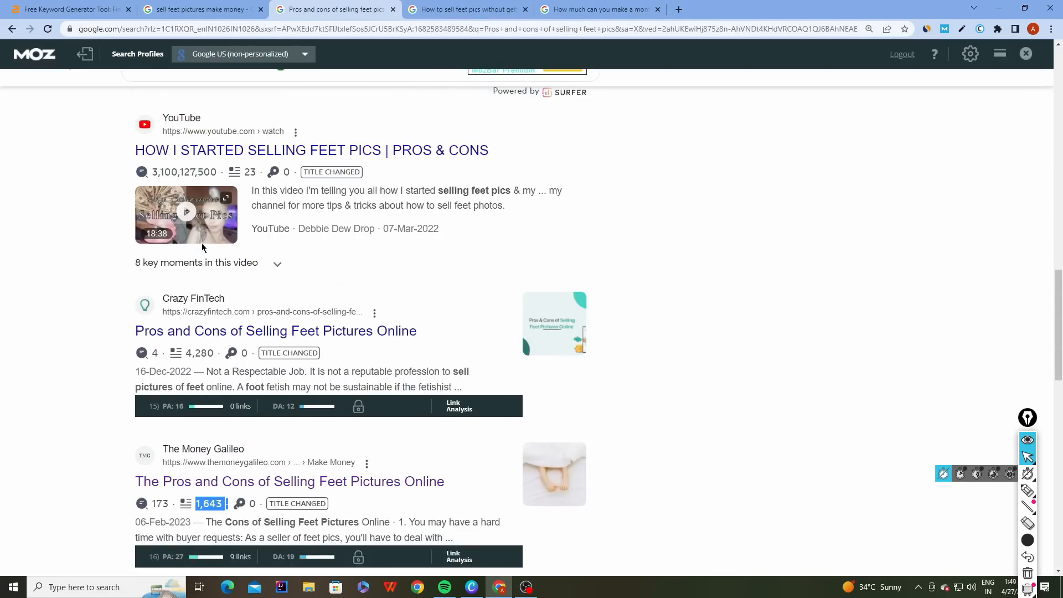
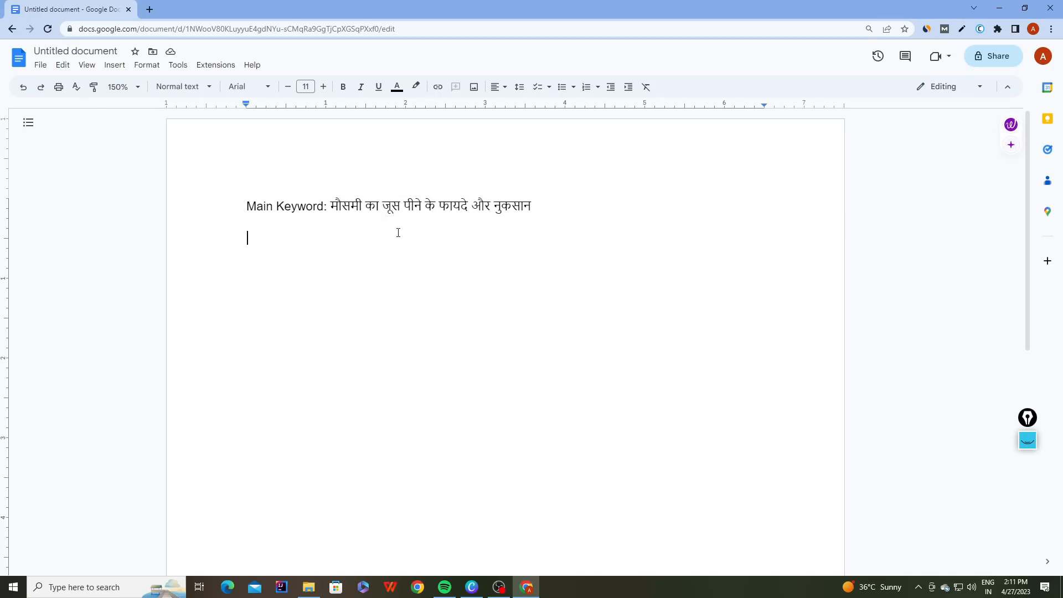
Open a guest browser window and search Google for "मौसमी का जूस पीने के फायदे और नुकसान".
left_click(1032, 30)
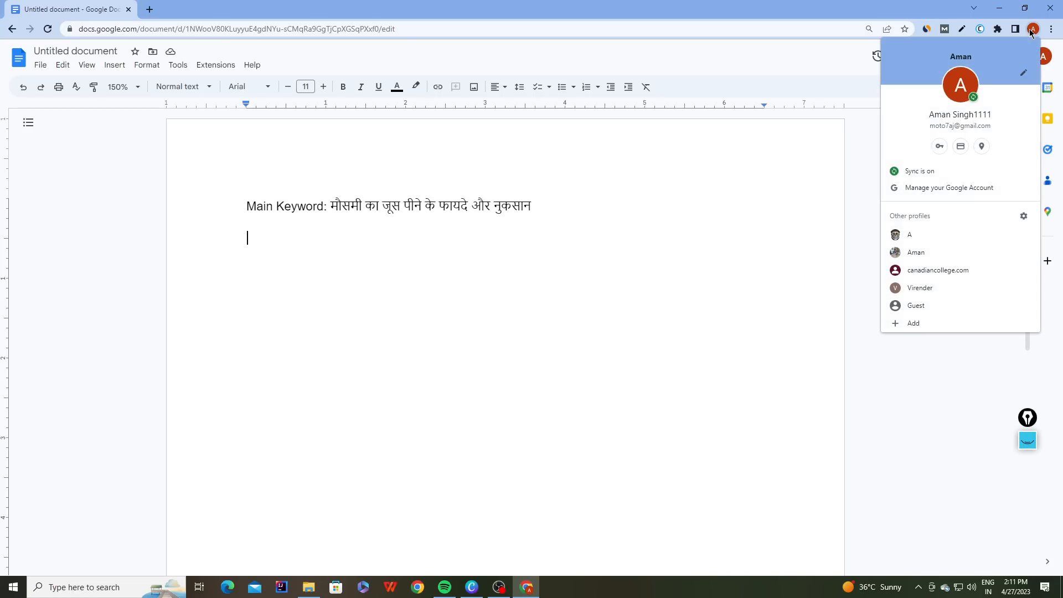
left_click(918, 306)
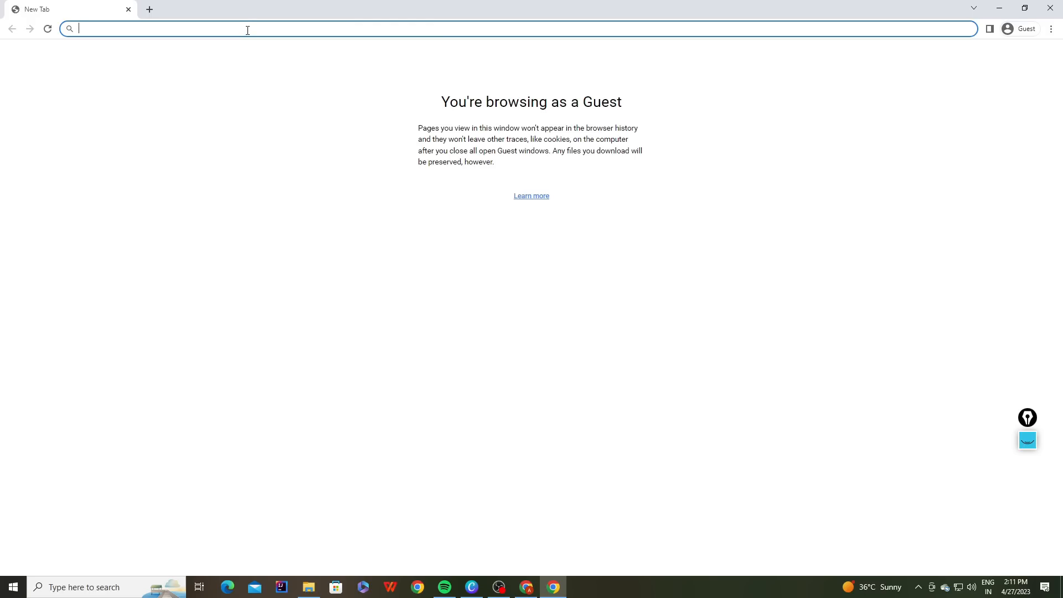
type("मौसमी का जूस पीने के फायदे और नुकसान")
key("Return")
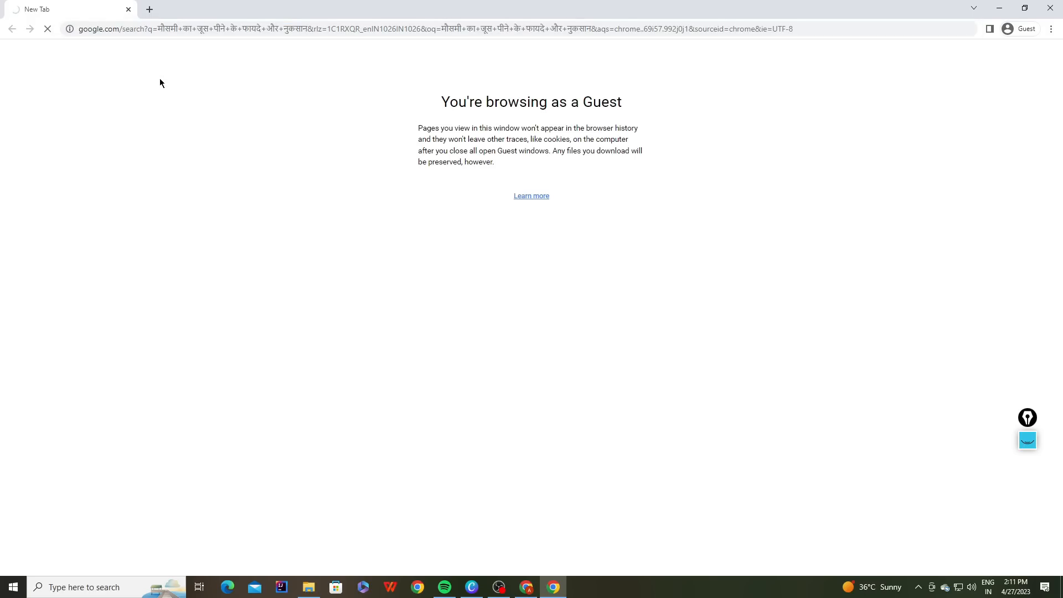
Open the Sportskeeda, Stylecraze and jagran.com results for the juice keyword in new tabs.
scroll(98, 181, "down", 3)
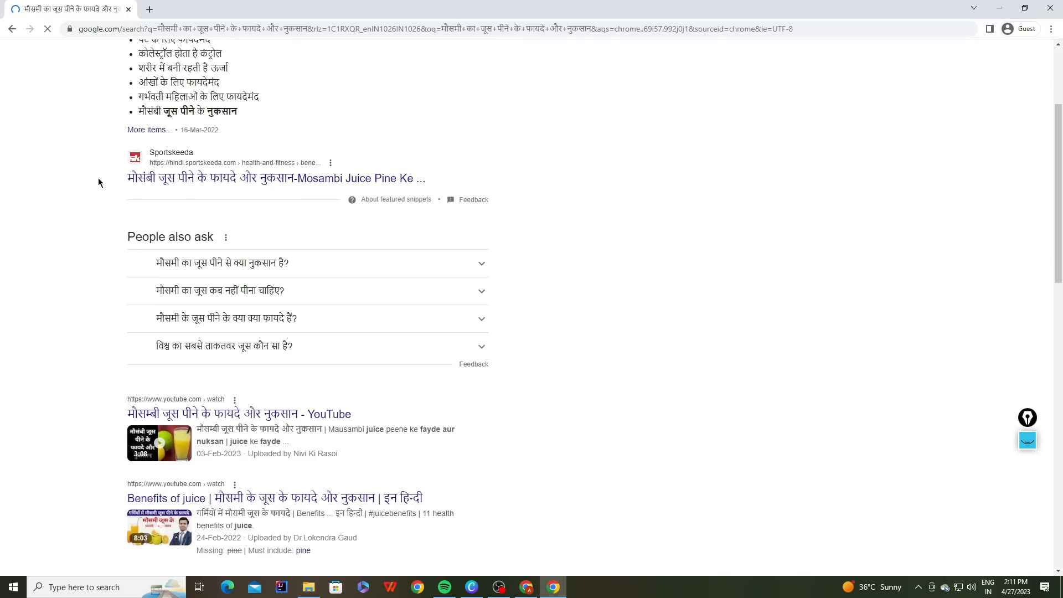
right_click(173, 181)
left_click(183, 184)
scroll(177, 184, "down", 8)
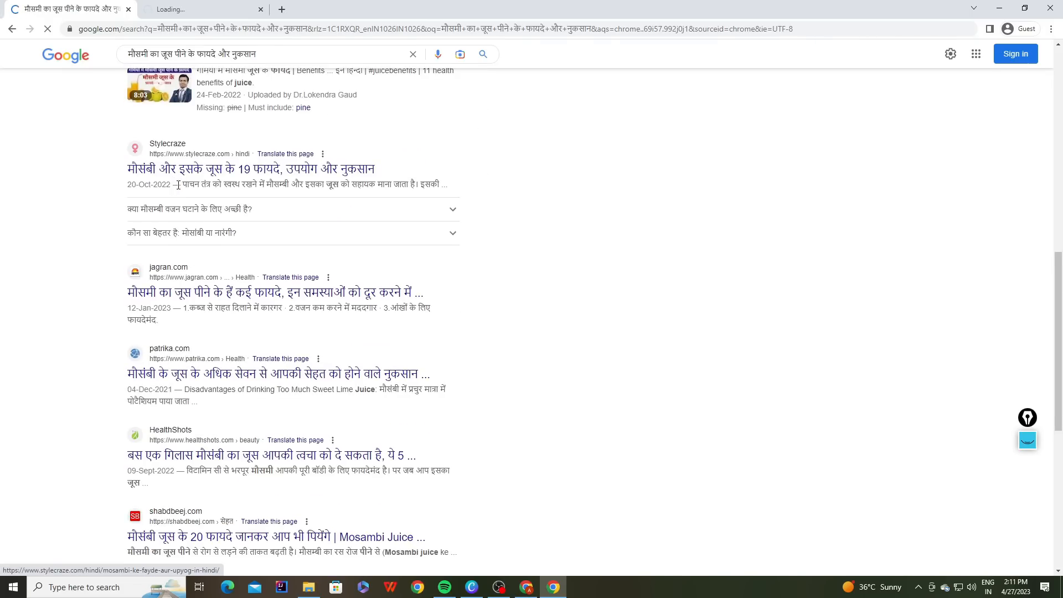
right_click(191, 170)
left_click(197, 176)
scroll(201, 181, "down", 2)
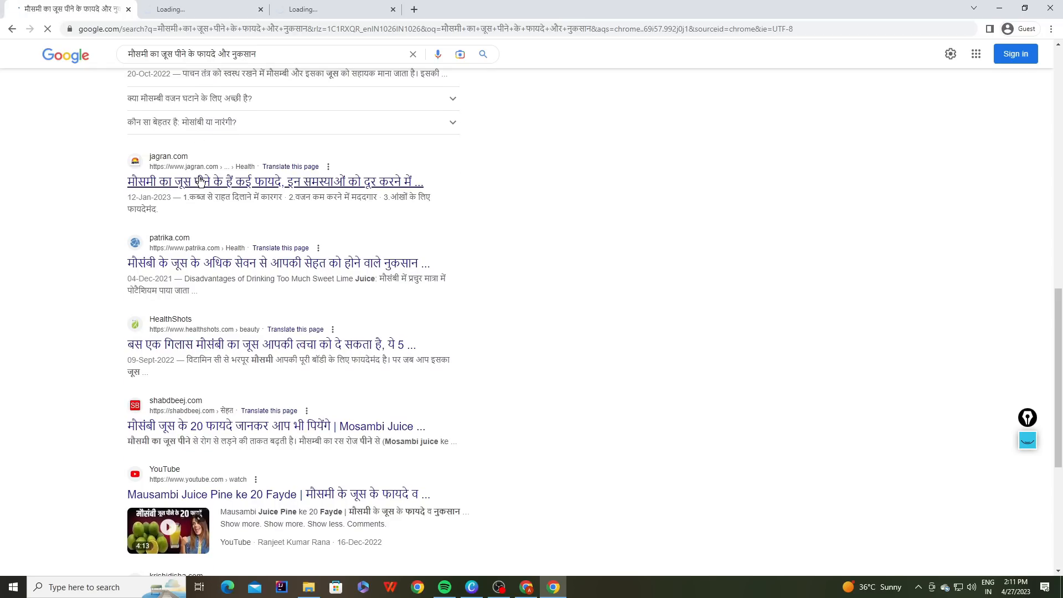
middle_click(200, 181)
Review the featured snippet, related questions and ranking pages in the juice keyword's search results.
scroll(197, 188, "up", 10)
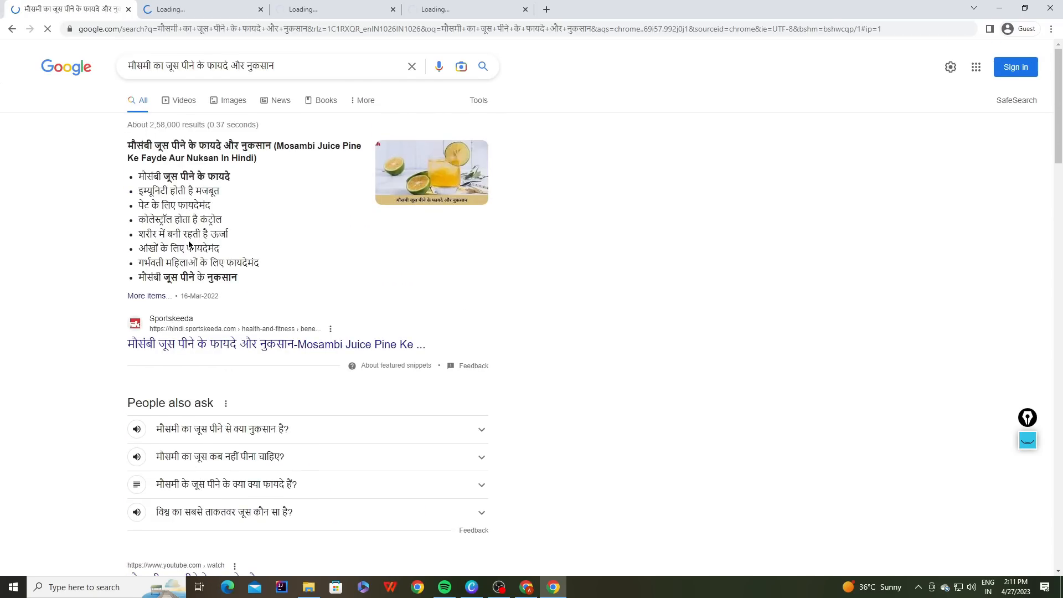
scroll(190, 241, "down", 8)
scroll(189, 244, "down", 1)
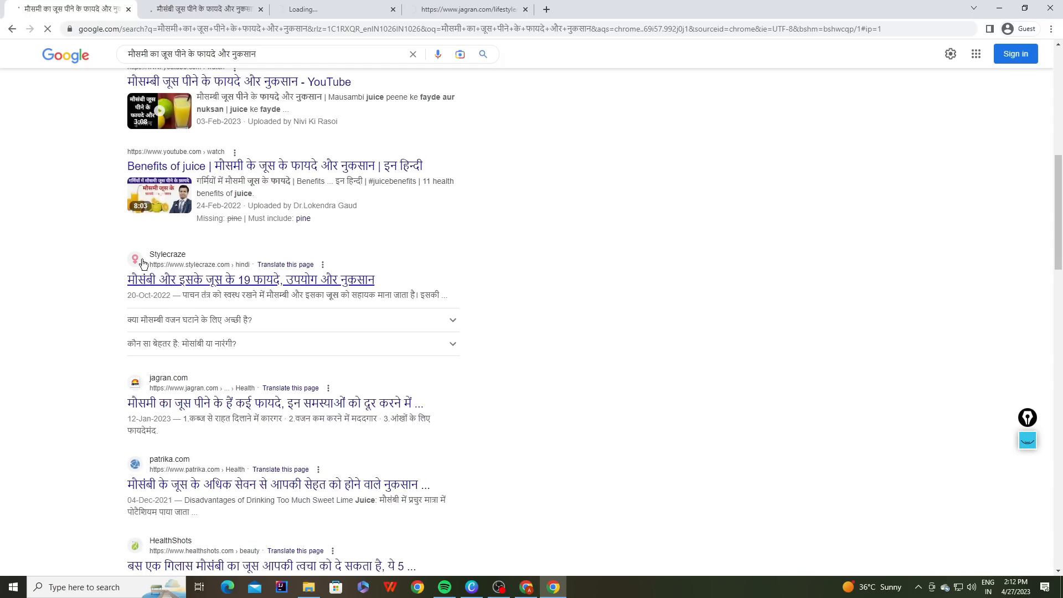
scroll(122, 269, "up", 8)
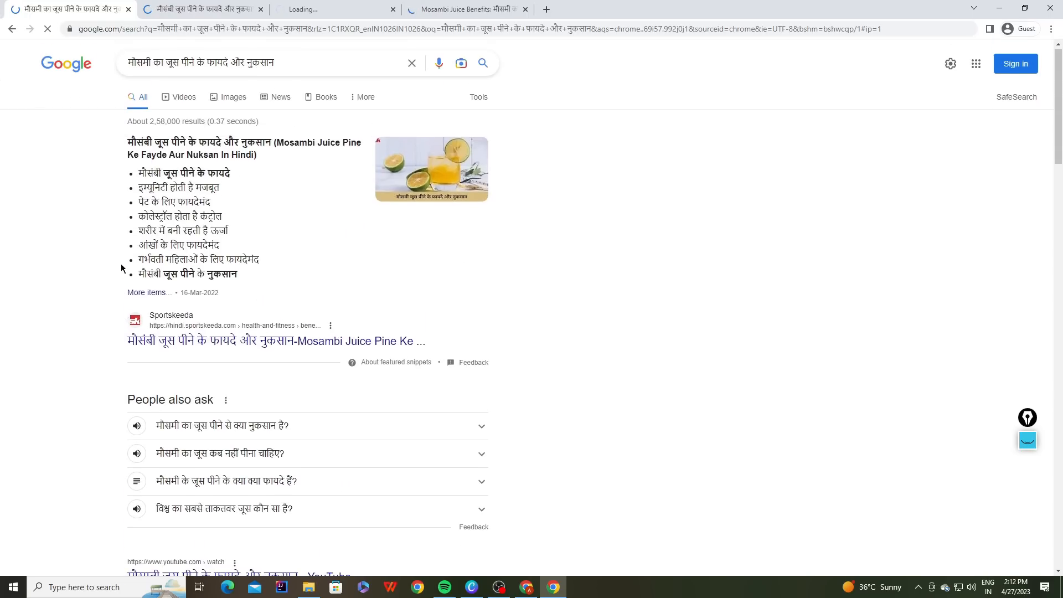
scroll(122, 269, "down", 9)
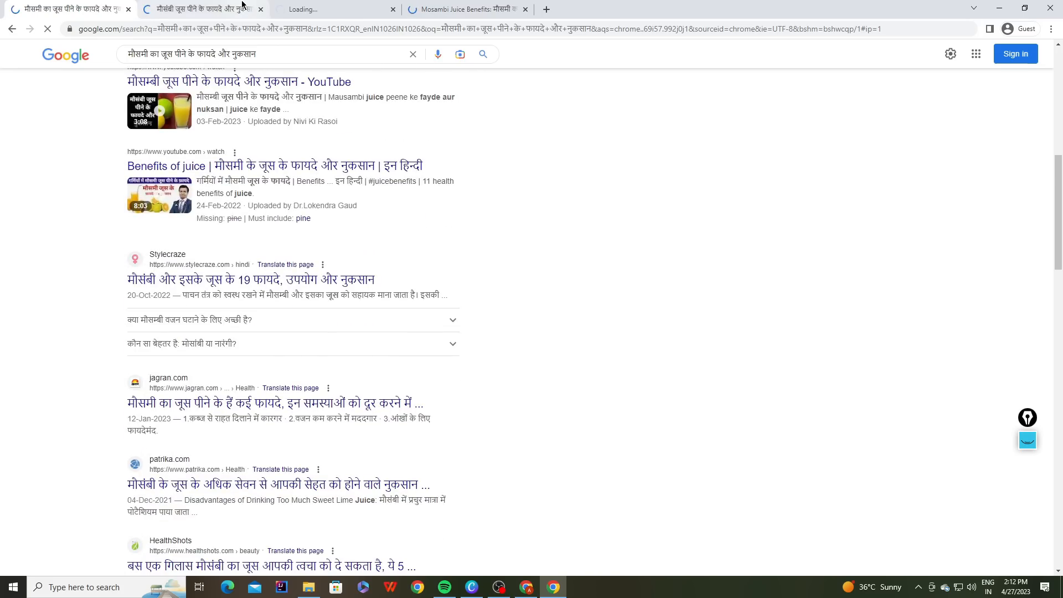
View the Sportskeeda article and highlight the Hindi part of its title to check the keyword usage.
left_click(209, 11)
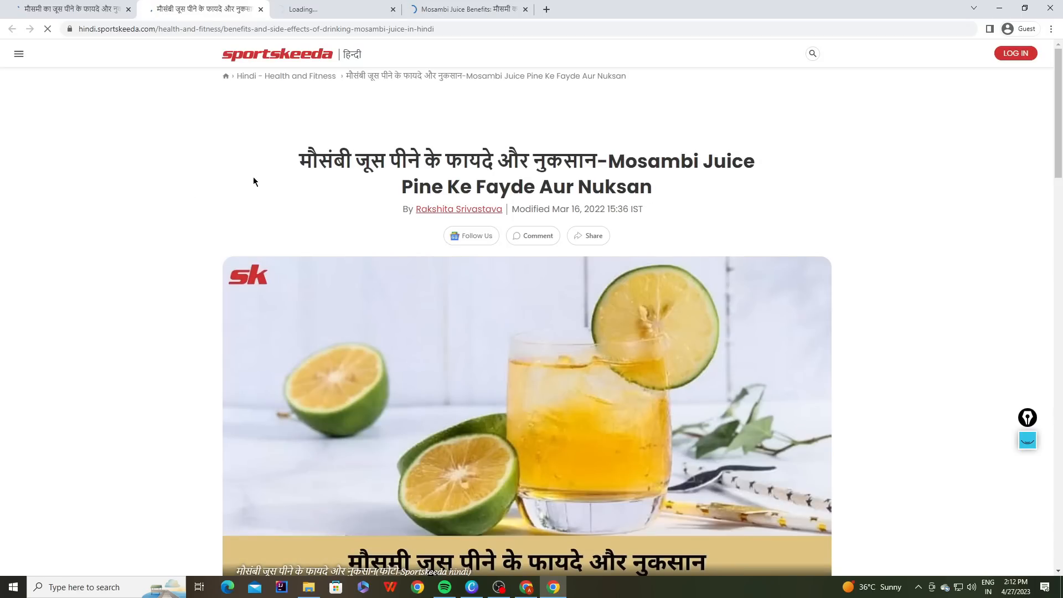
left_click_drag(297, 164, 621, 162)
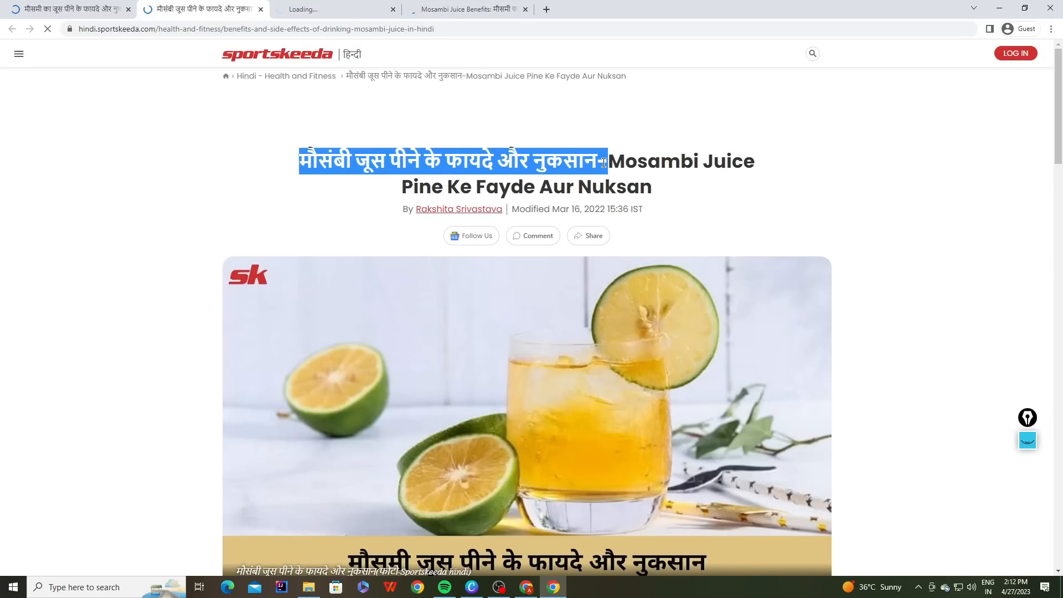
left_click(292, 177)
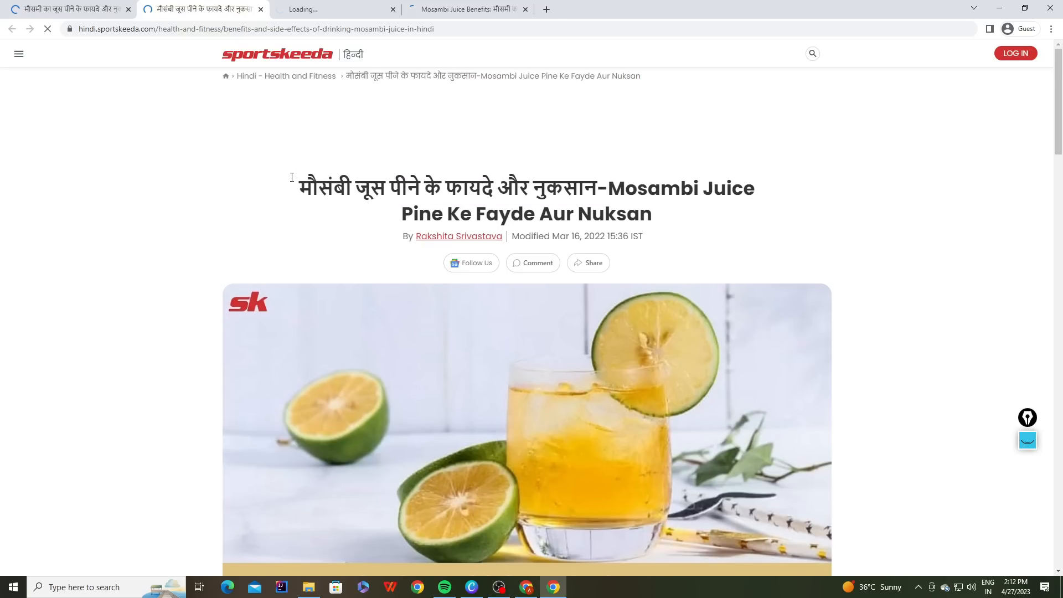
Skim the Sportskeeda article from its introduction through the headings on the juice's benefits and side effects.
scroll(294, 177, "down", 10)
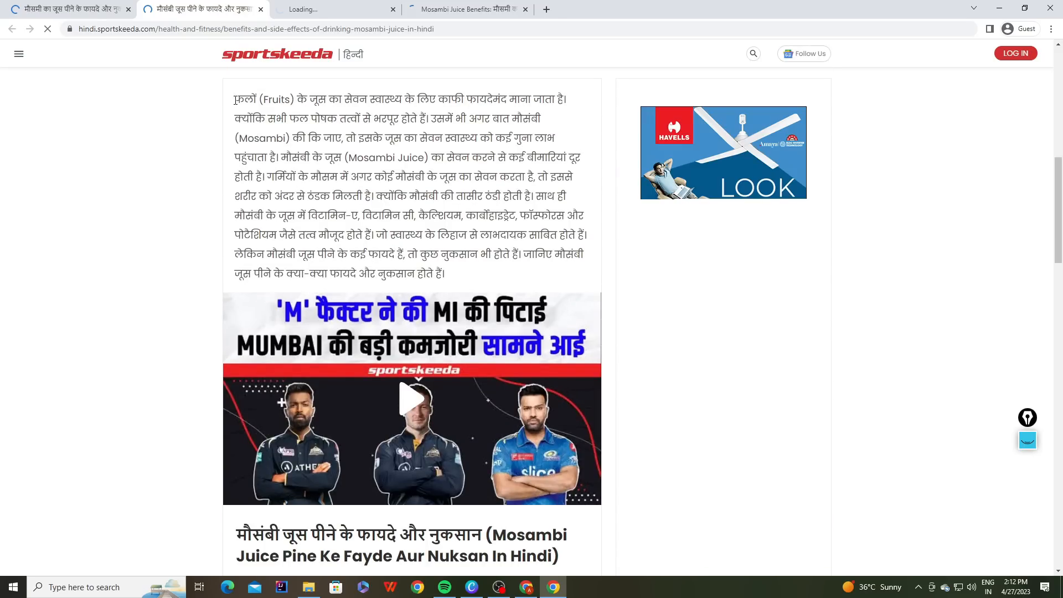
scroll(436, 260, "down", 6)
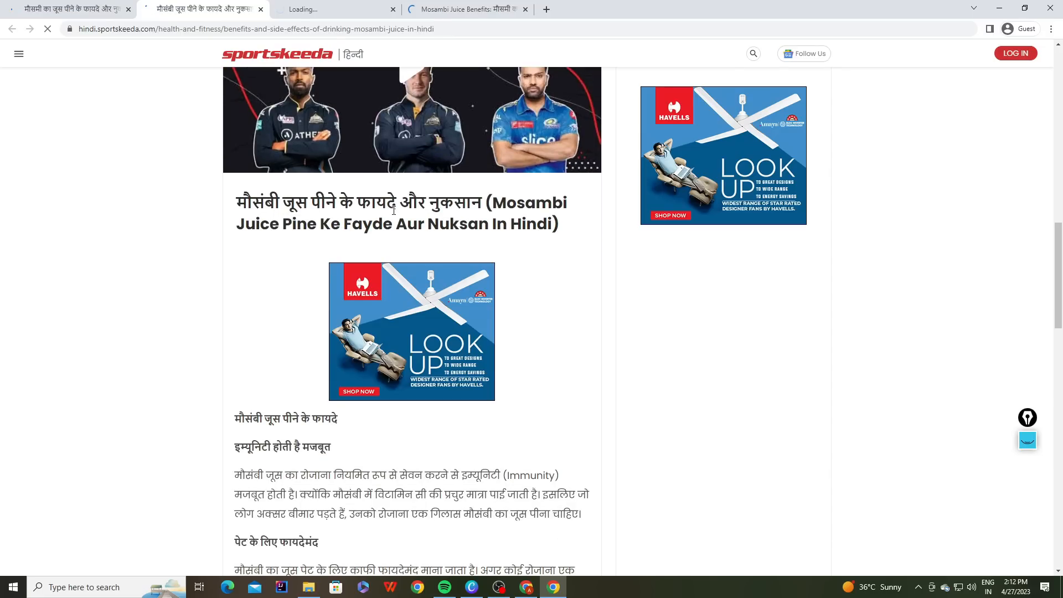
scroll(275, 216, "down", 4)
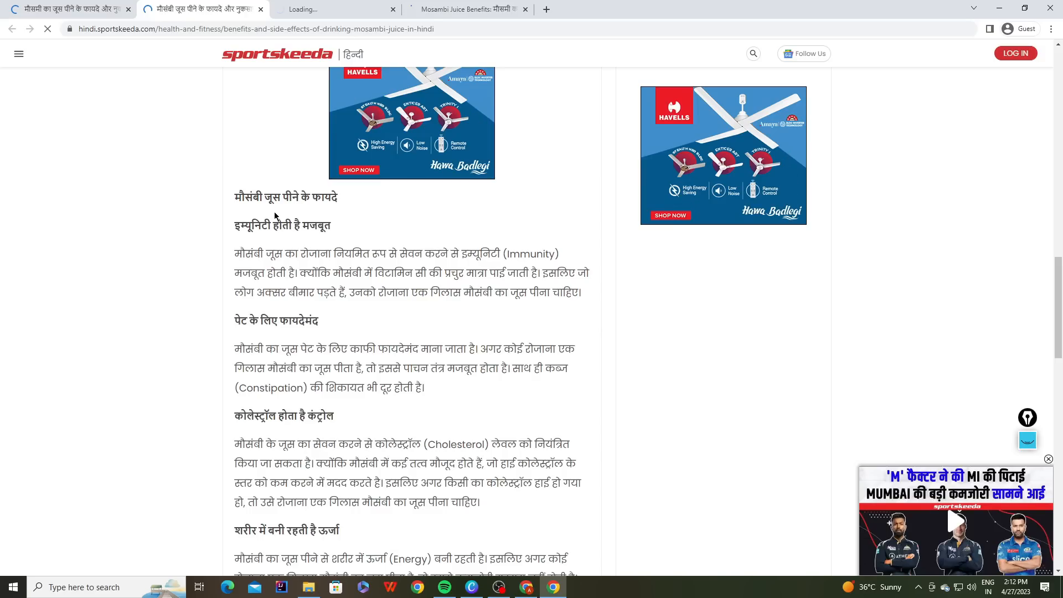
scroll(305, 209, "down", 11)
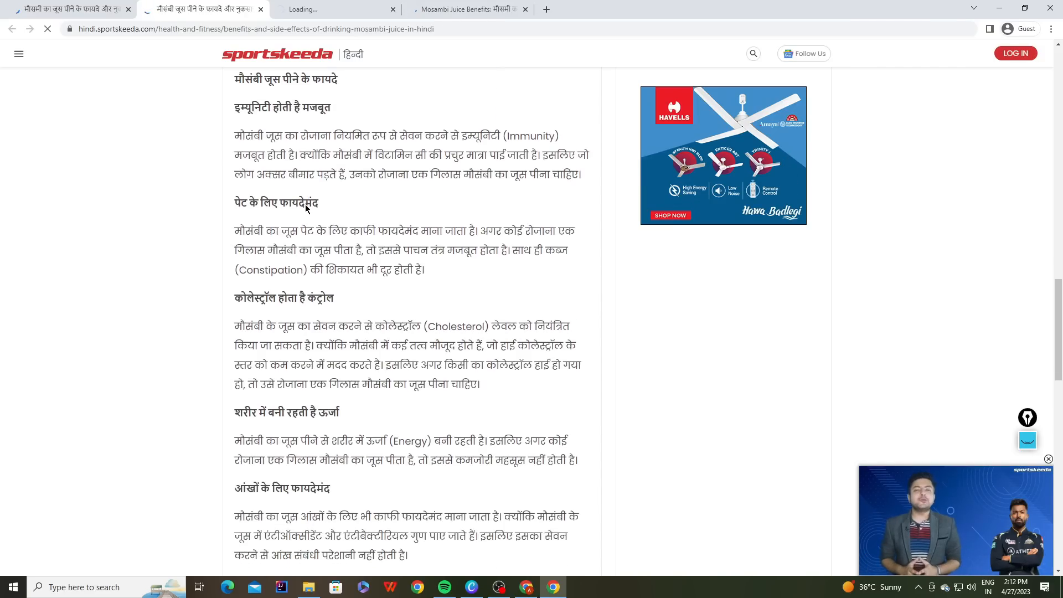
scroll(303, 209, "down", 7)
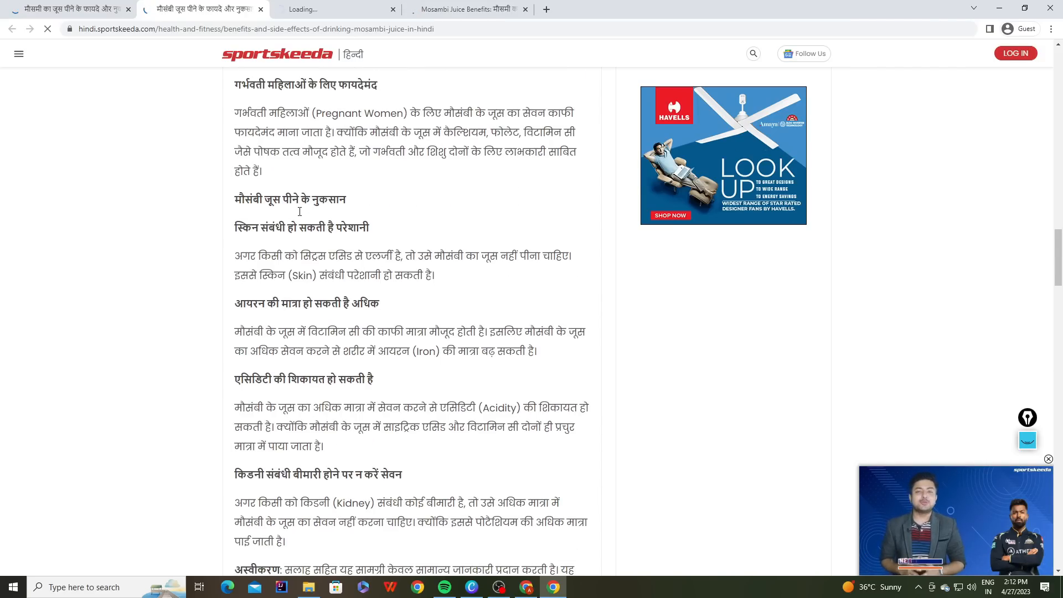
scroll(300, 212, "down", 4)
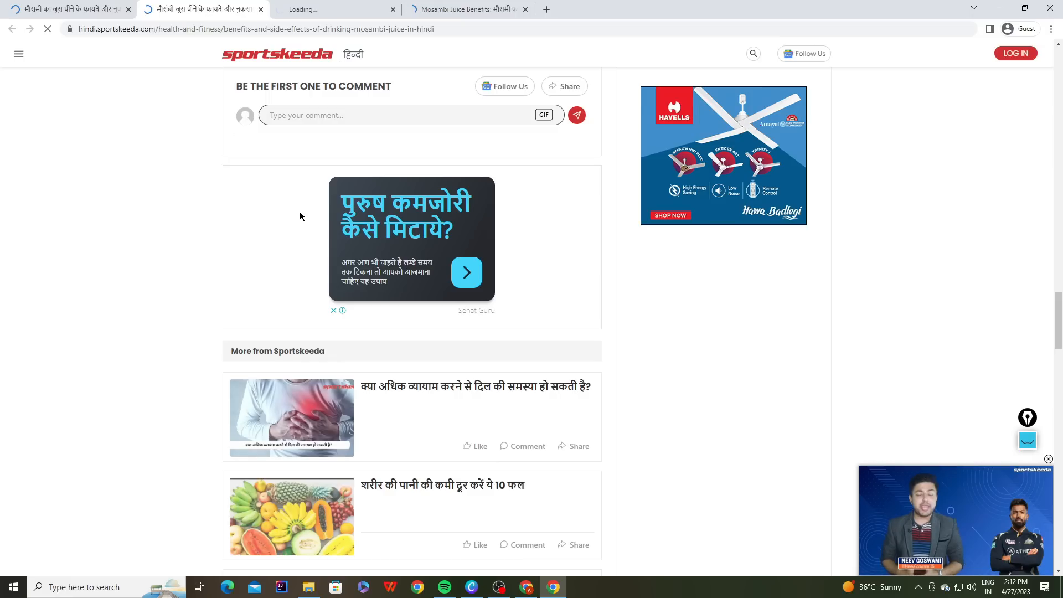
scroll(299, 215, "down", 6)
scroll(296, 213, "up", 20)
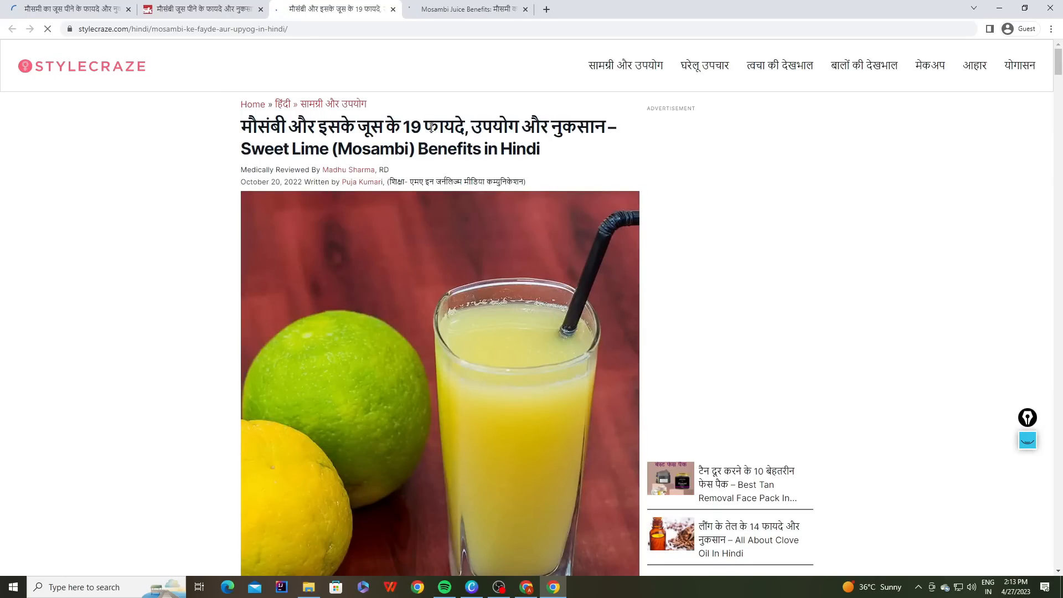
Examine the Stylecraze article's introduction and table of contents, and the structure of the jagran.com article with its numbered juice benefits.
scroll(256, 158, "down", 9)
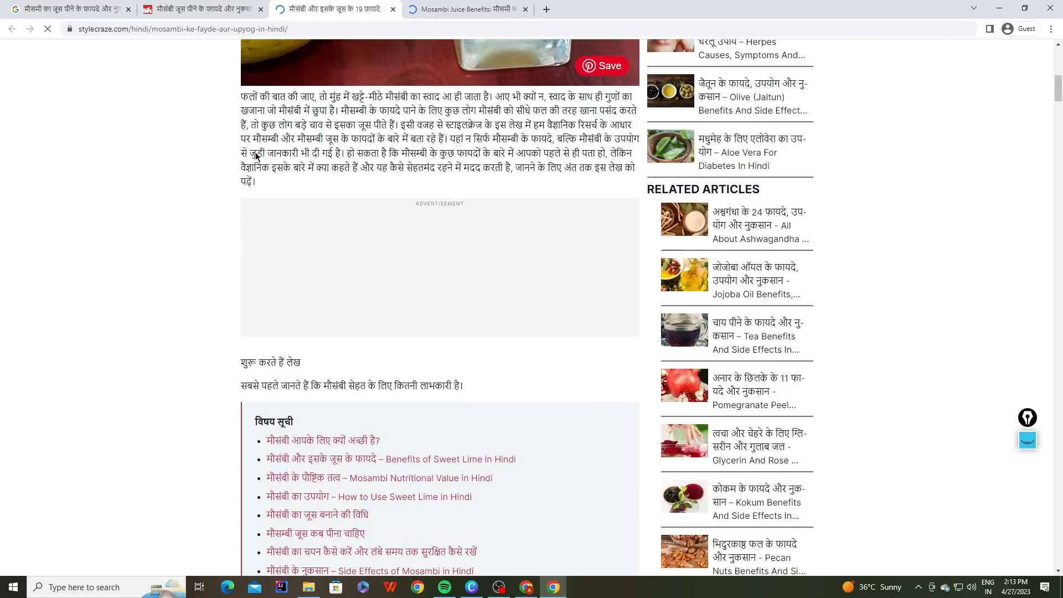
scroll(256, 157, "down", 6)
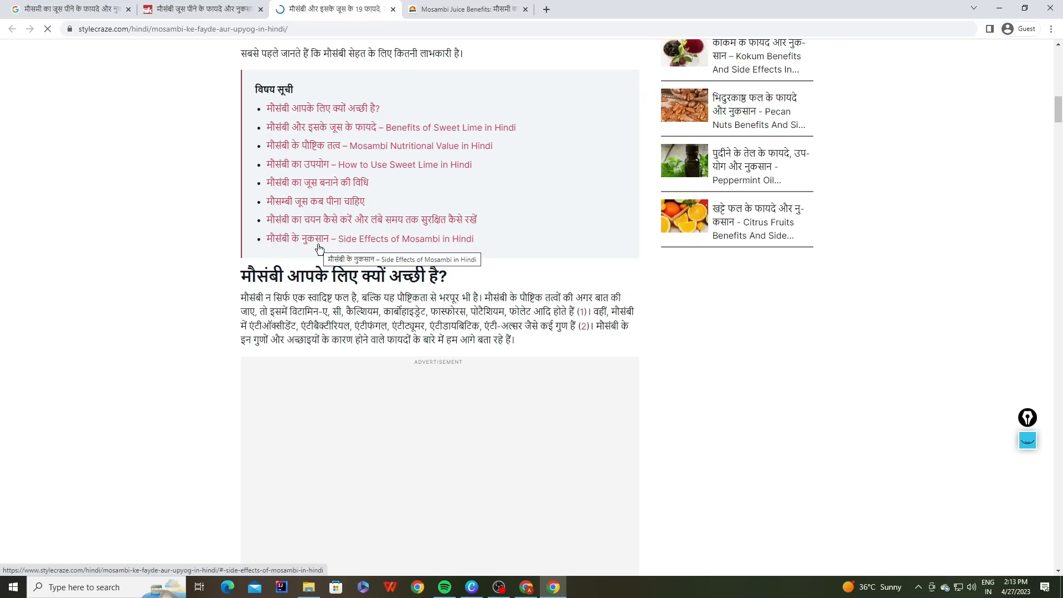
key("ctrl+Tab")
scroll(192, 237, "down", 8)
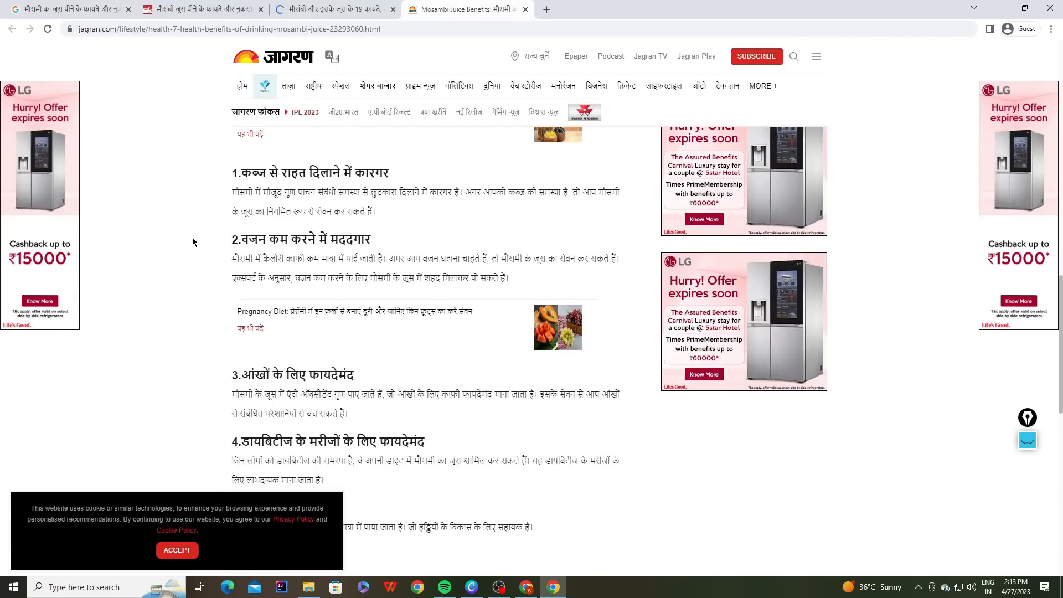
scroll(191, 236, "up", 10)
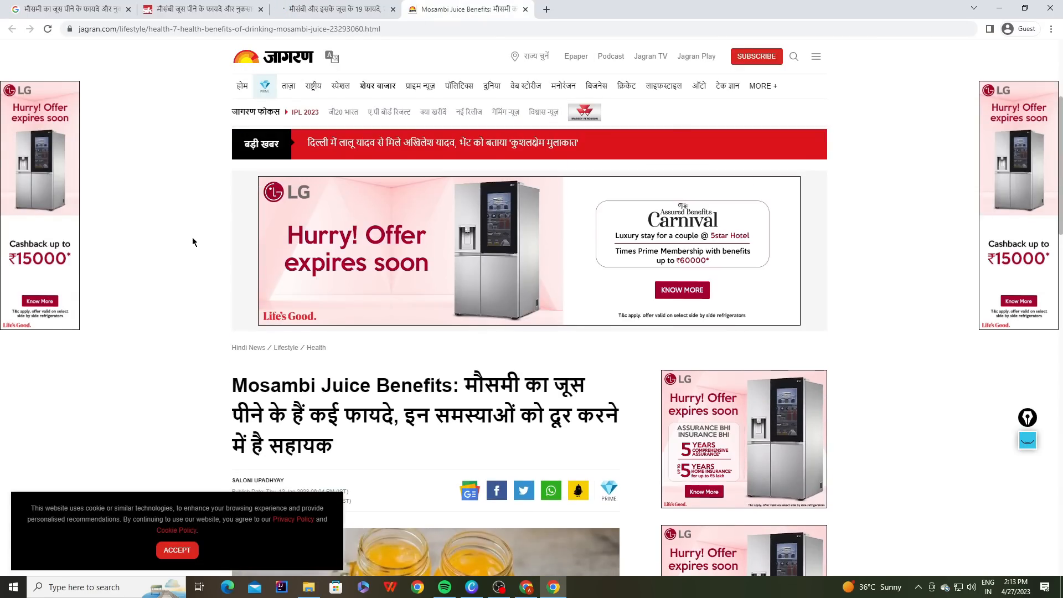
scroll(192, 242, "down", 15)
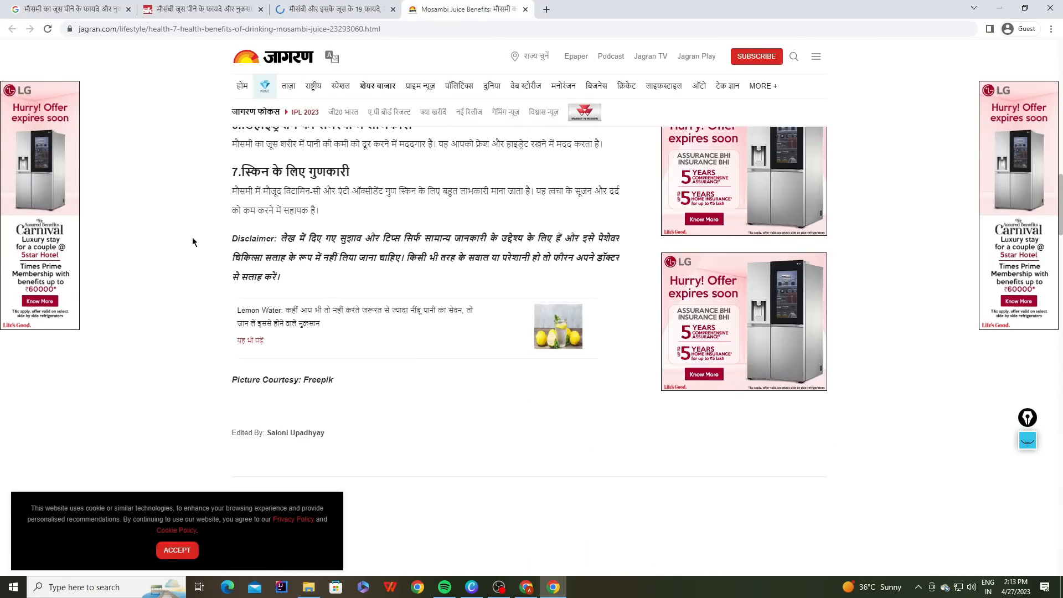
scroll(192, 238, "down", 5)
scroll(192, 237, "up", 15)
scroll(193, 238, "up", 10)
scroll(193, 238, "down", 4)
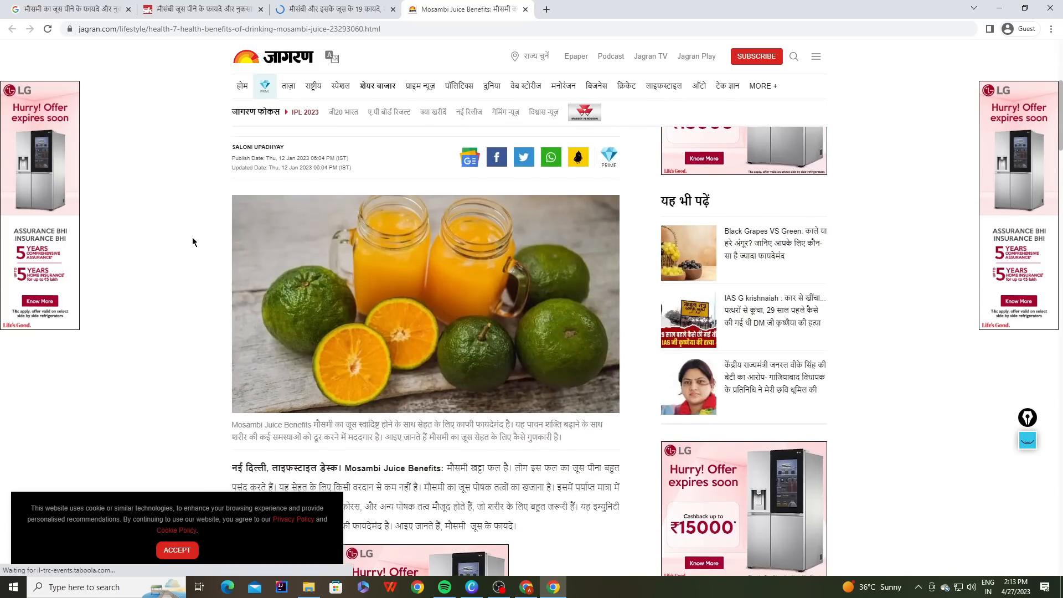
scroll(192, 242, "down", 13)
scroll(192, 242, "up", 11)
scroll(192, 237, "up", 4)
scroll(192, 237, "down", 10)
Go back through the open articles to the introduction of the Sportskeeda article.
left_click(233, 6)
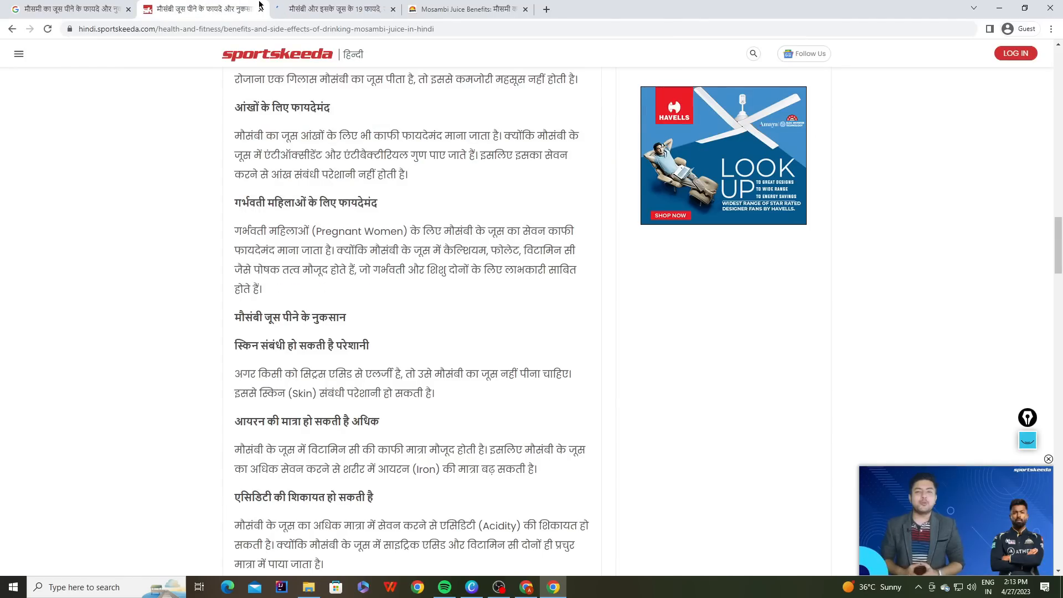
left_click(337, 8)
left_click(266, 7)
left_click(272, 5)
left_click(192, 6)
scroll(294, 145, "up", 10)
scroll(232, 146, "up", 10)
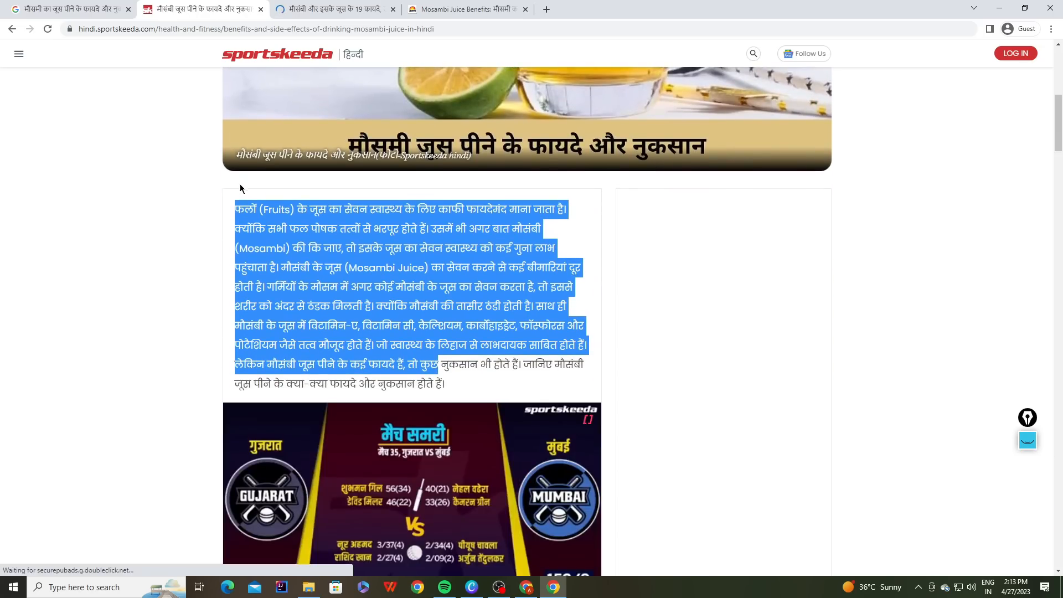
Highlight the Sportskeeda article's introductory paragraph and its opening sentence to study how the introduction is written.
left_click(234, 211)
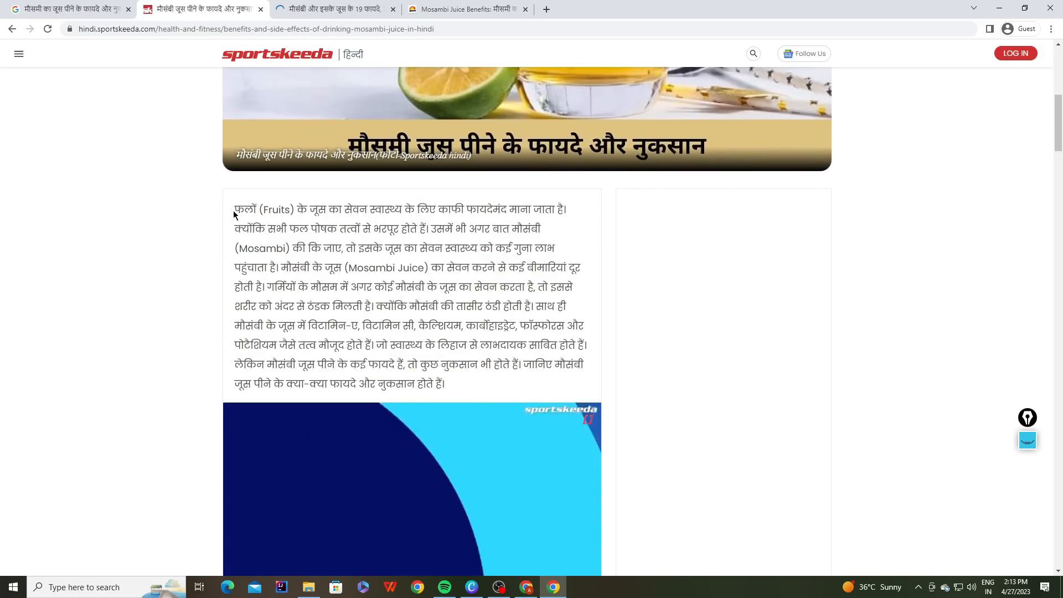
left_click_drag(234, 210, 469, 386)
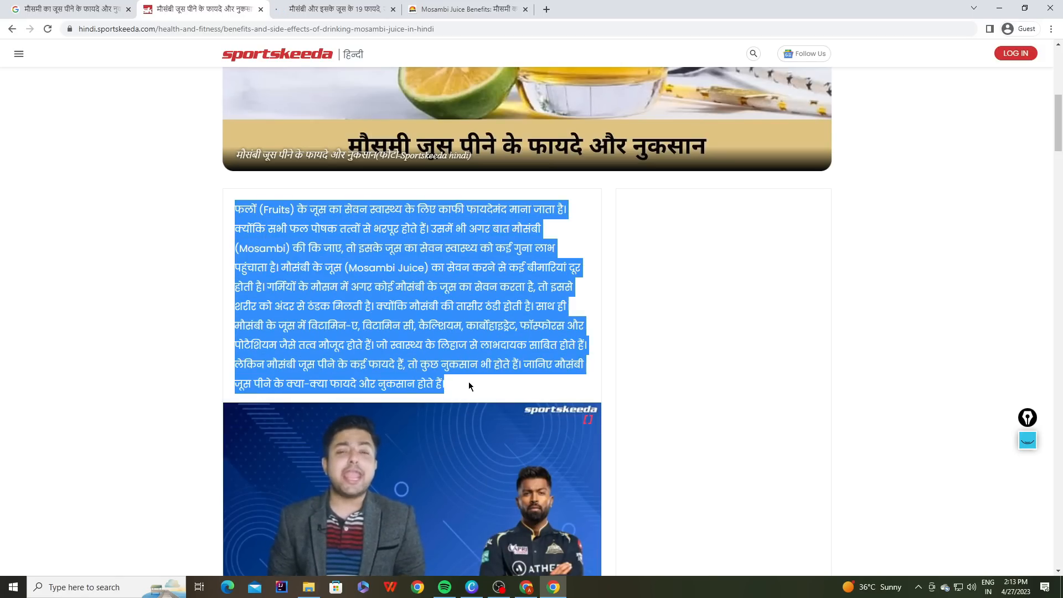
left_click(468, 382)
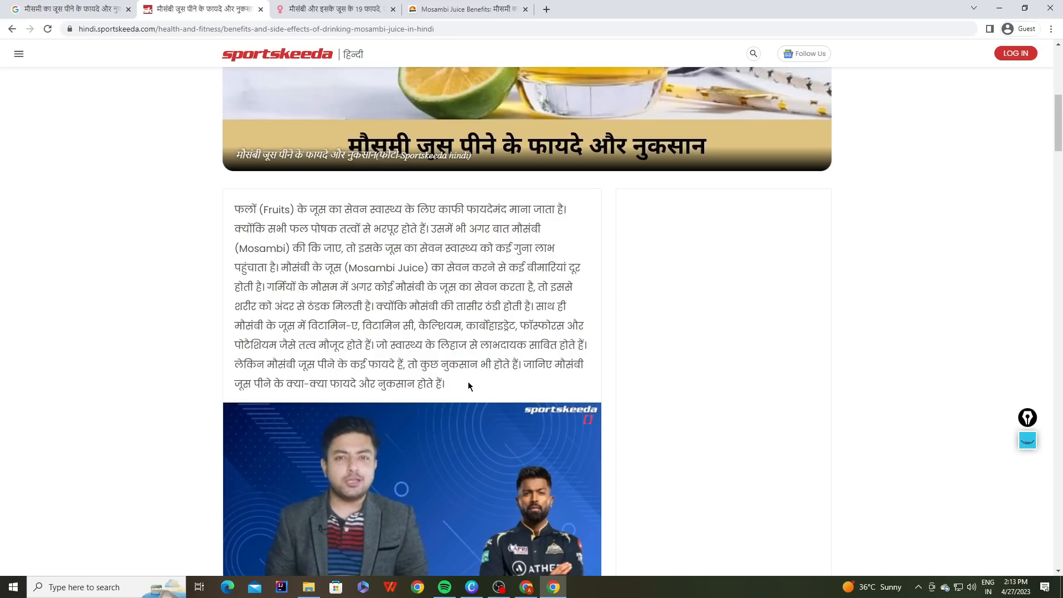
left_click_drag(228, 214, 506, 385)
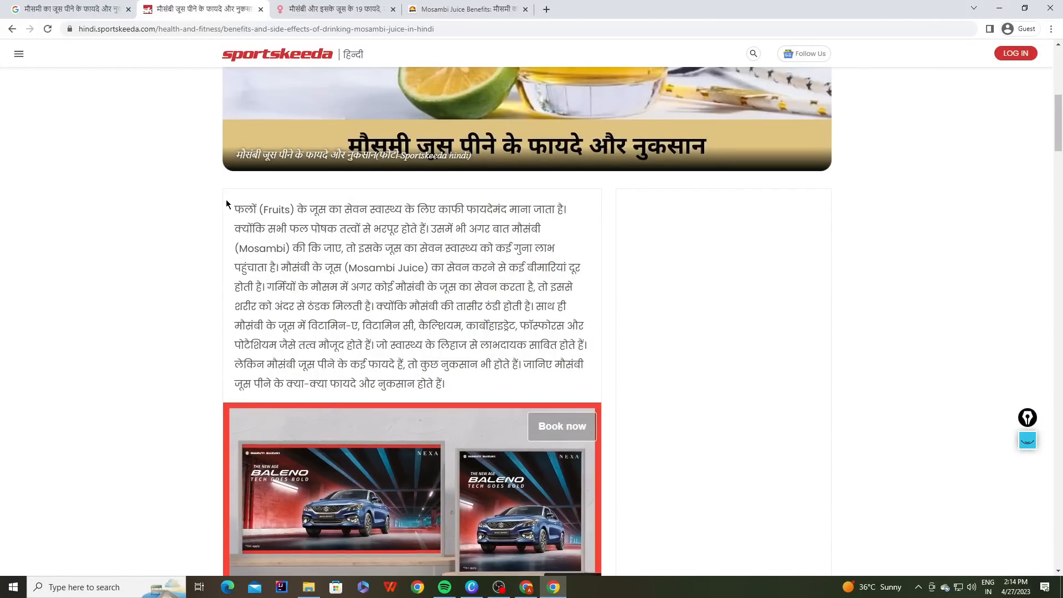
mouse_move(235, 210)
left_mouse_down()
mouse_move(464, 388)
mouse_move(236, 216)
left_mouse_up()
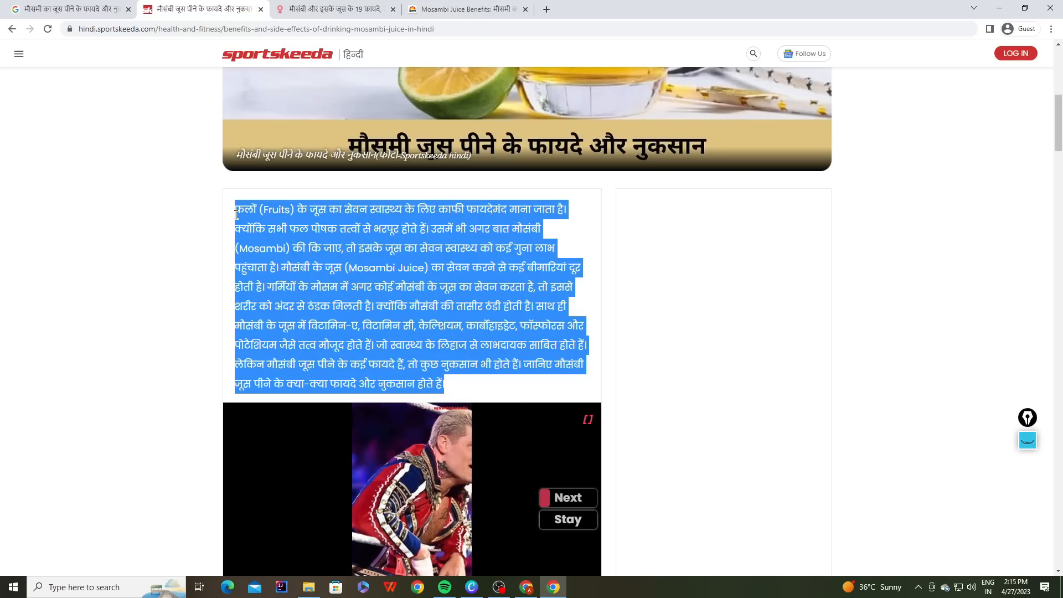
left_click(236, 215)
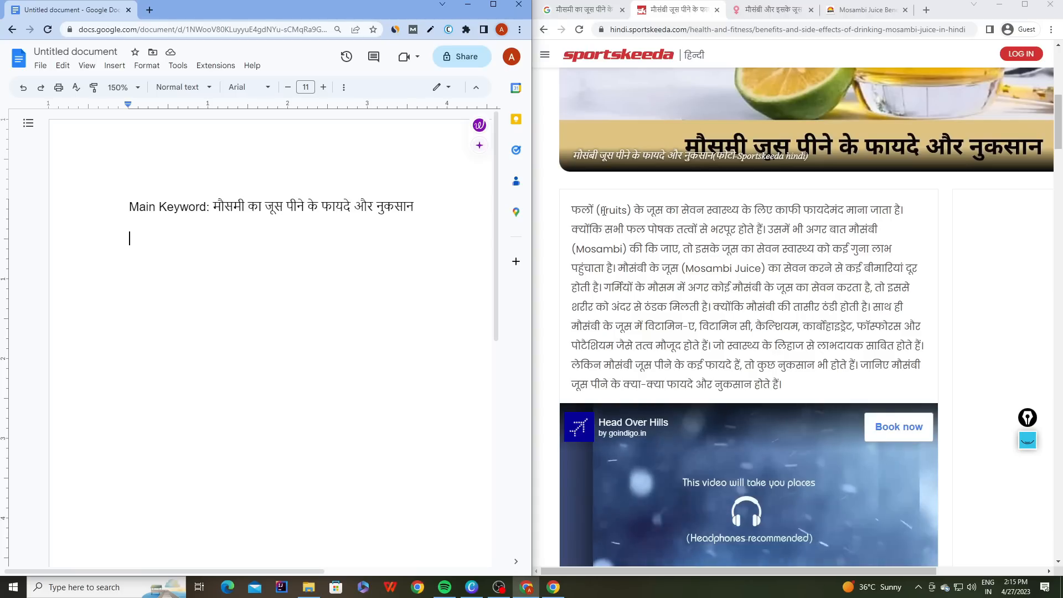
mouse_move(572, 211)
left_mouse_down()
mouse_move(906, 215)
mouse_move(572, 211)
left_mouse_up()
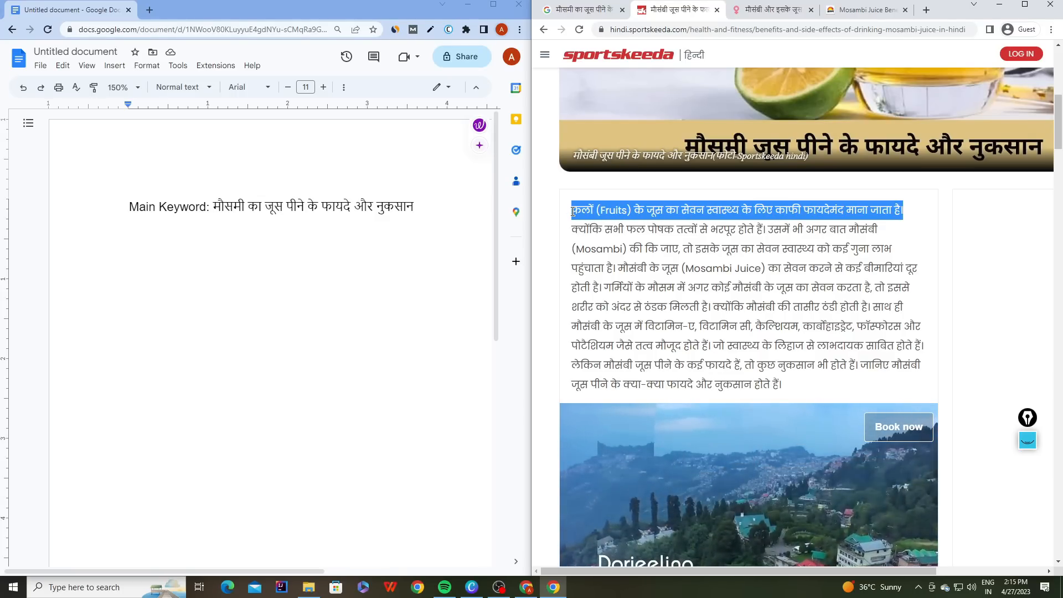
left_click_drag(572, 212, 902, 212)
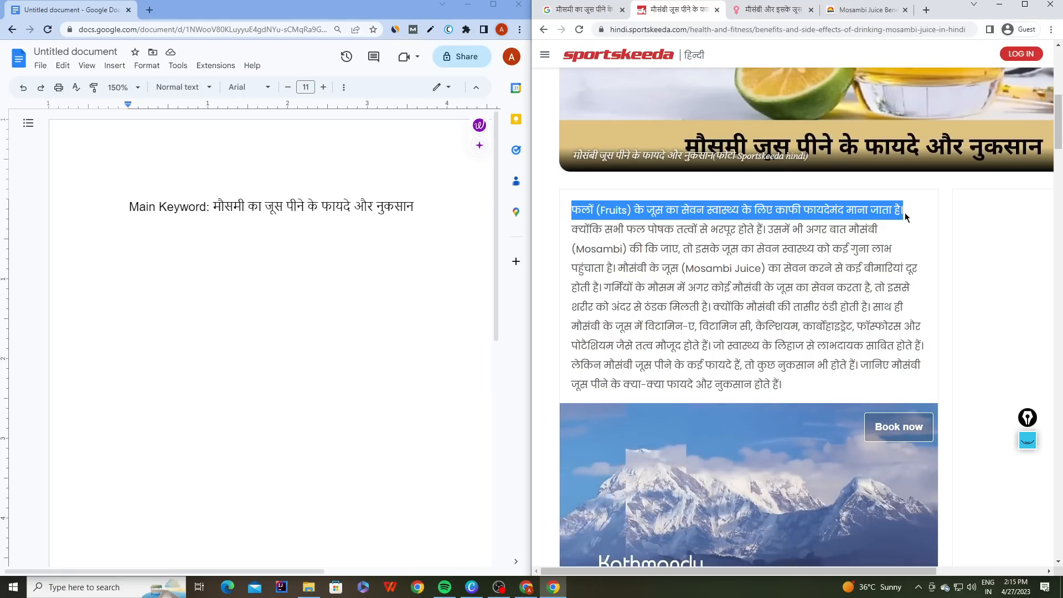
Start voice typing in the Google Docs document below the main keyword line and set its language to Hindi (हिन्दी).
left_click(197, 233)
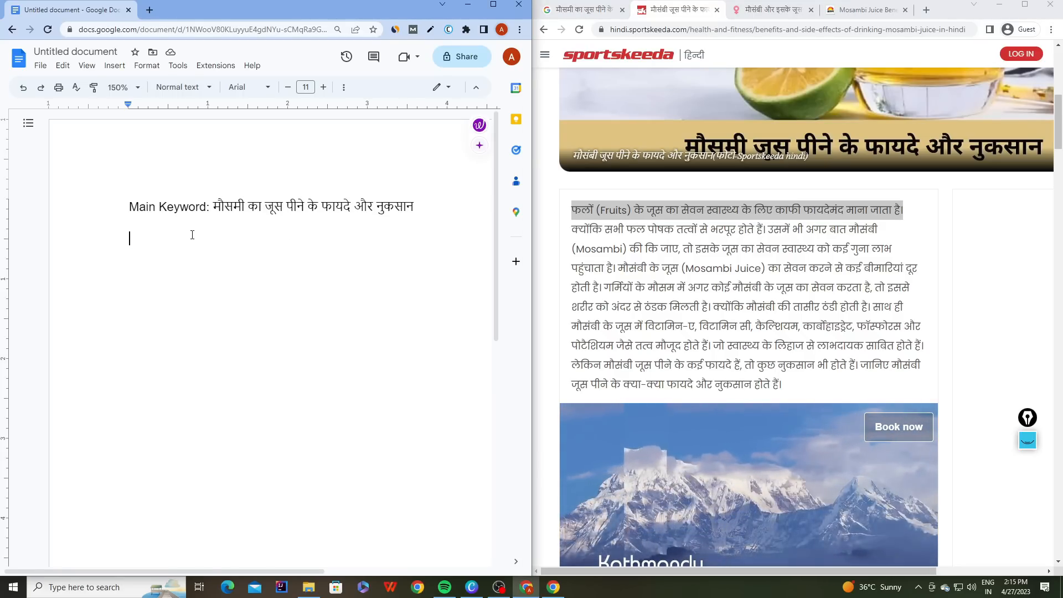
left_click(177, 68)
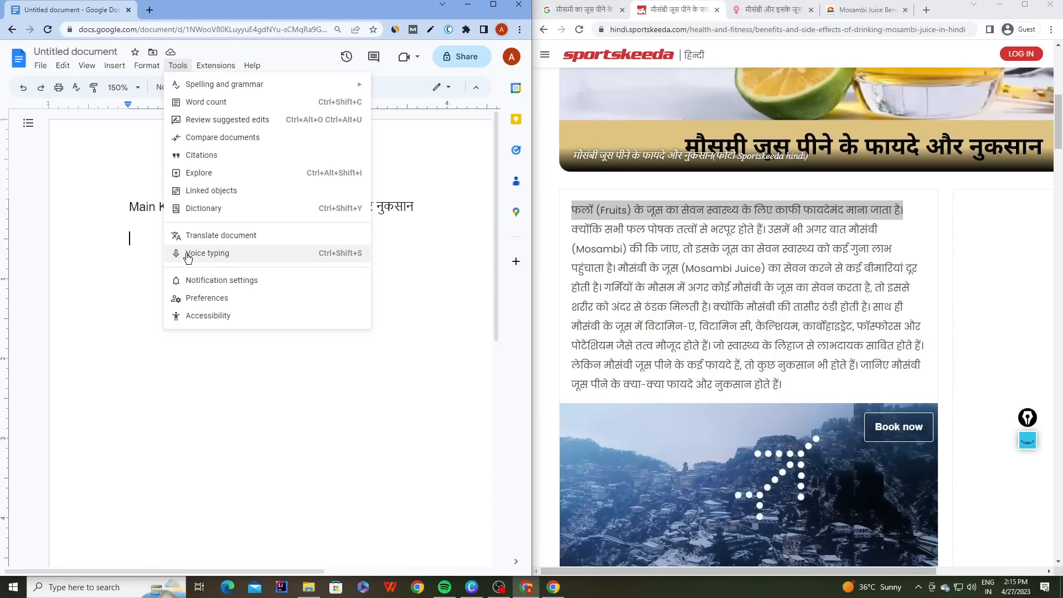
left_click(205, 256)
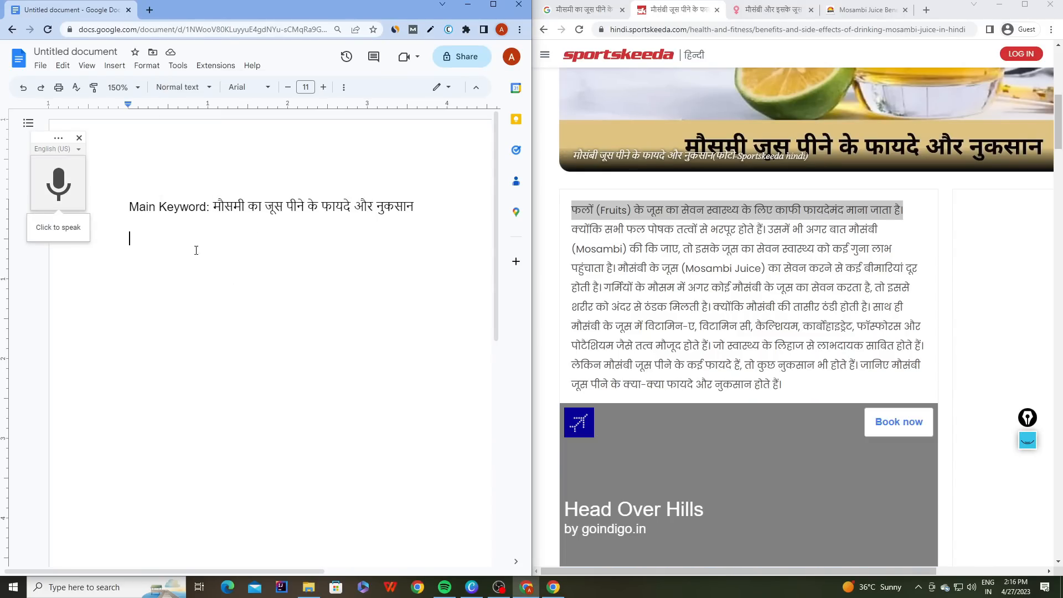
left_click(76, 150)
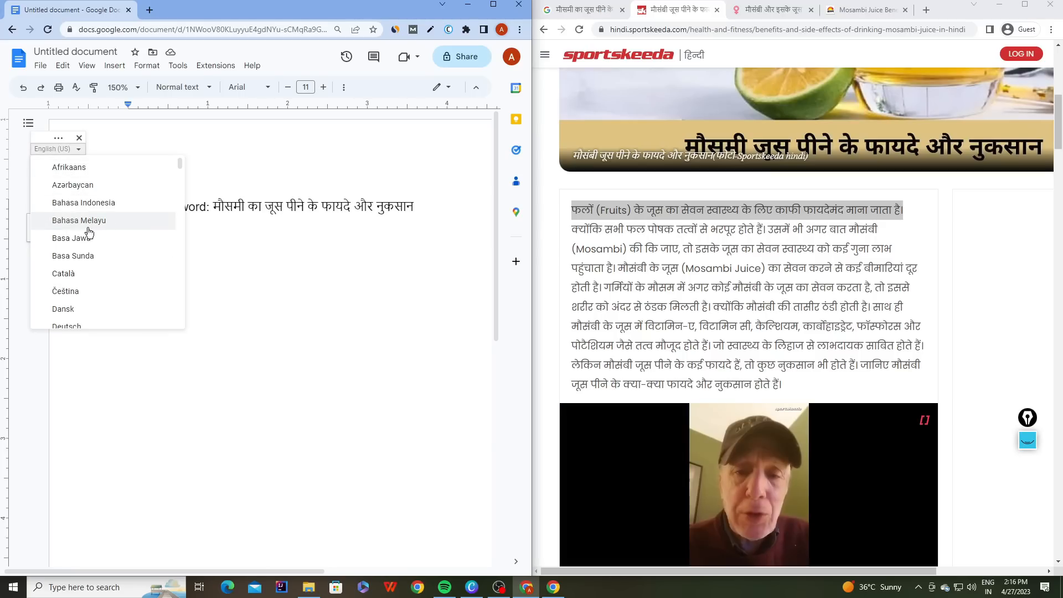
scroll(88, 230, "down", 15)
scroll(88, 231, "down", 10)
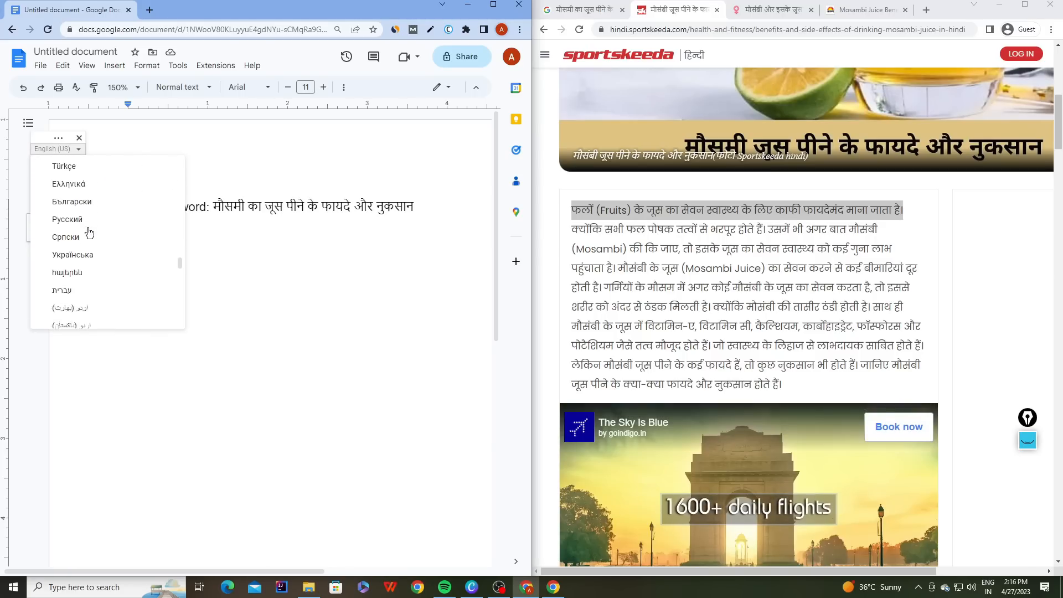
scroll(88, 230, "down", 5)
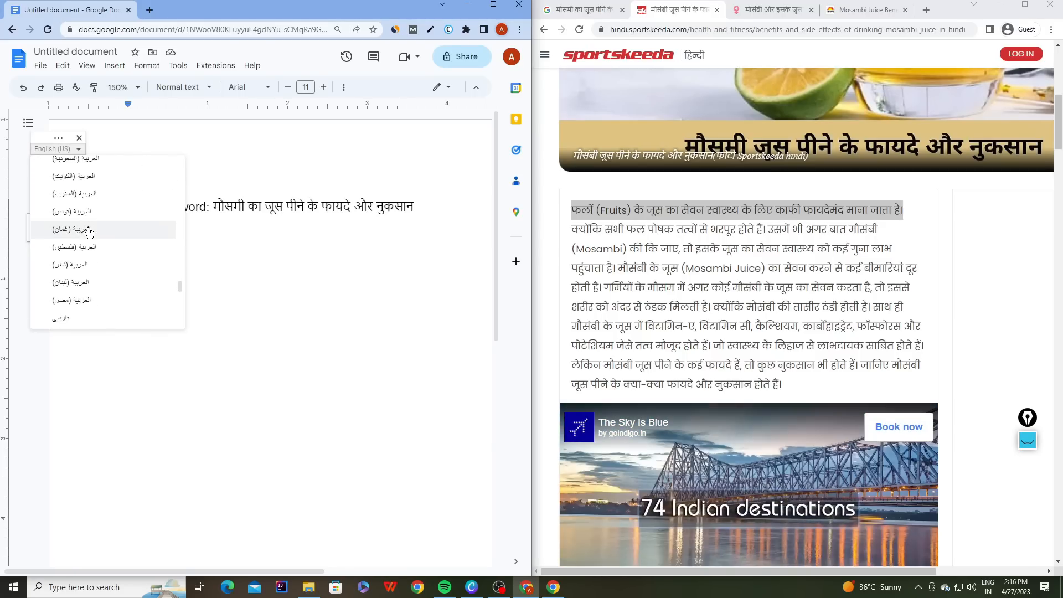
scroll(89, 231, "down", 1)
left_click(80, 204)
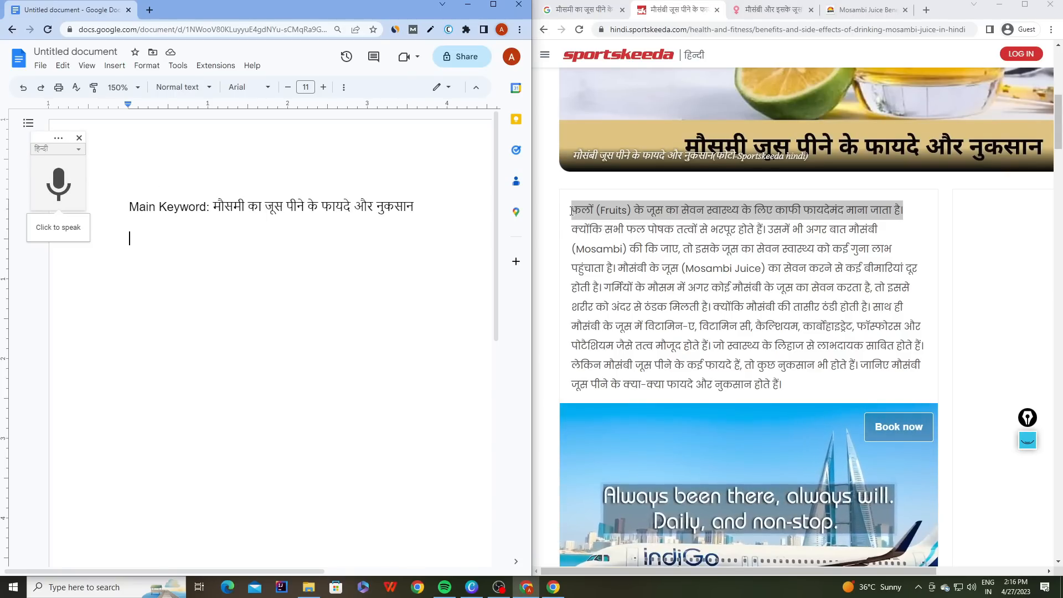
Using the Sportskeeda introduction as reference, dictate an original Hindi introduction on the juice's benefits and side effects, starting "अगर आपकी नजर कमजोर हैं".
left_click(571, 211)
left_click_drag(572, 211, 691, 384)
left_click(58, 185)
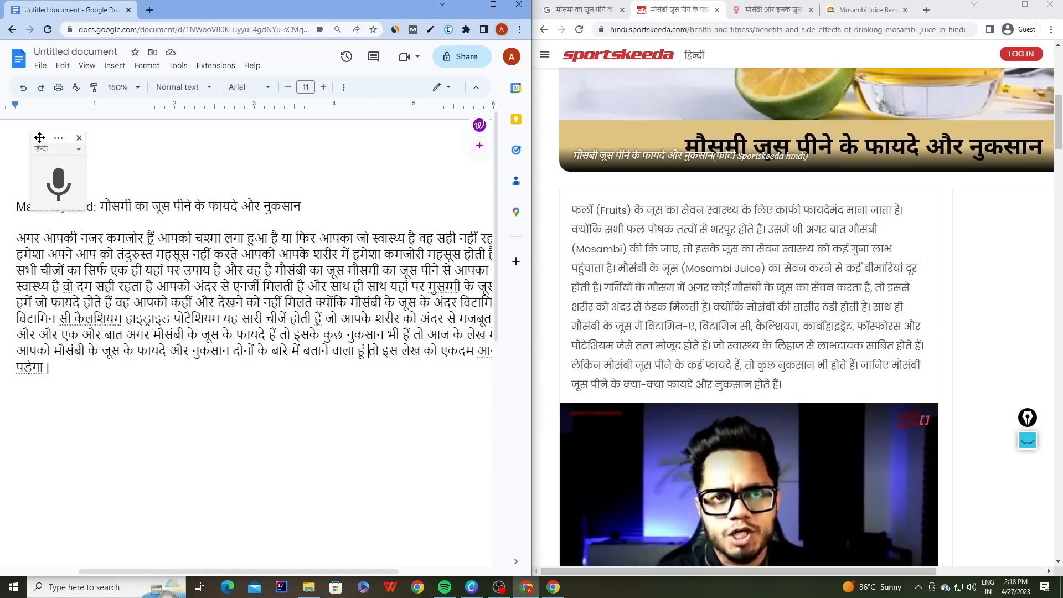
Move the voice typing box off the main keyword line and select the whole dictated introduction paragraph.
left_click_drag(40, 140, 25, 110)
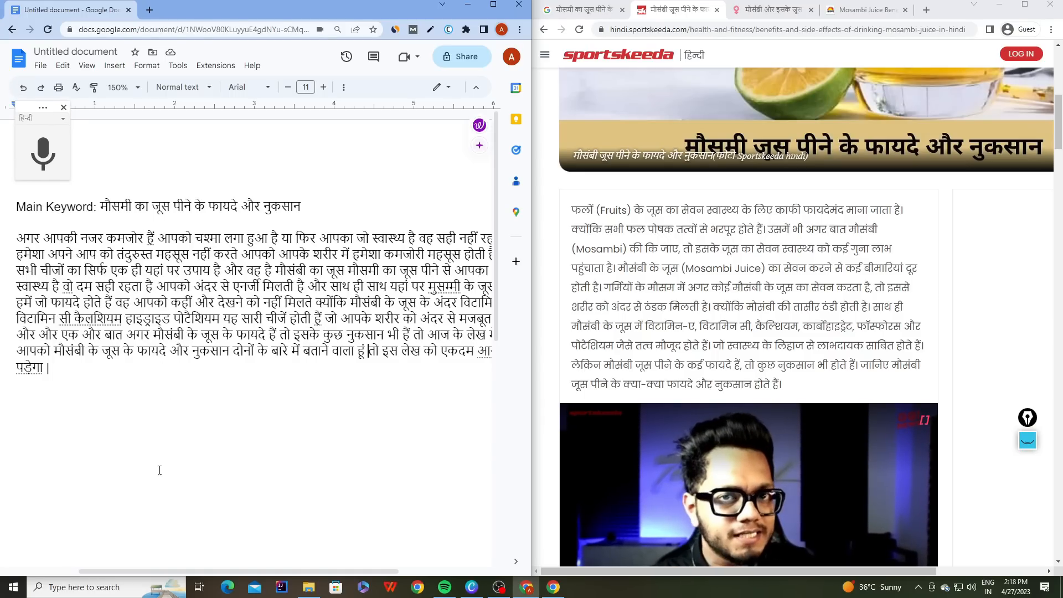
scroll(149, 560, "right", 3)
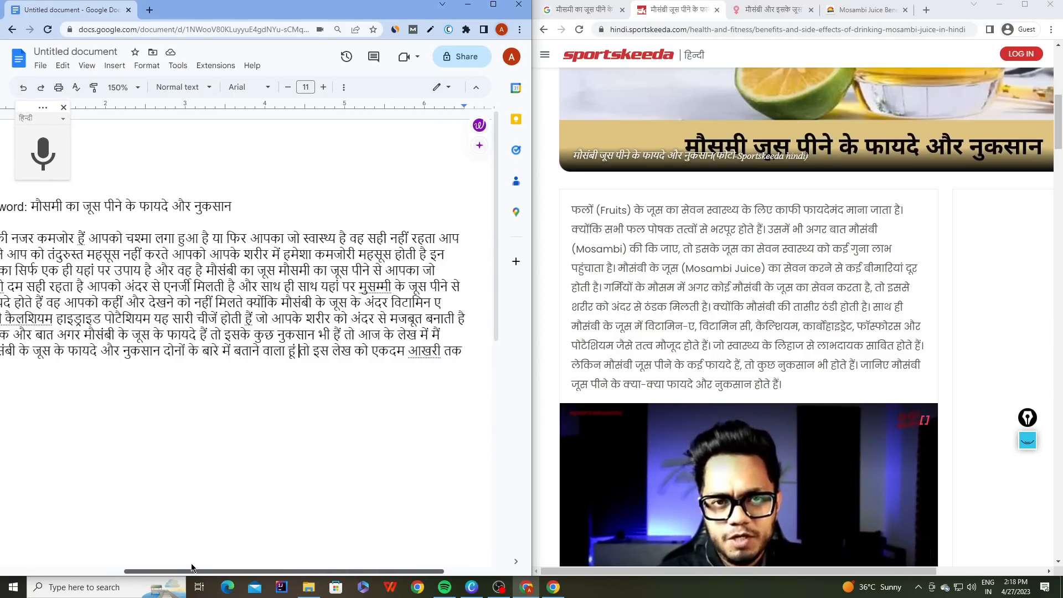
scroll(161, 564, "left", 3)
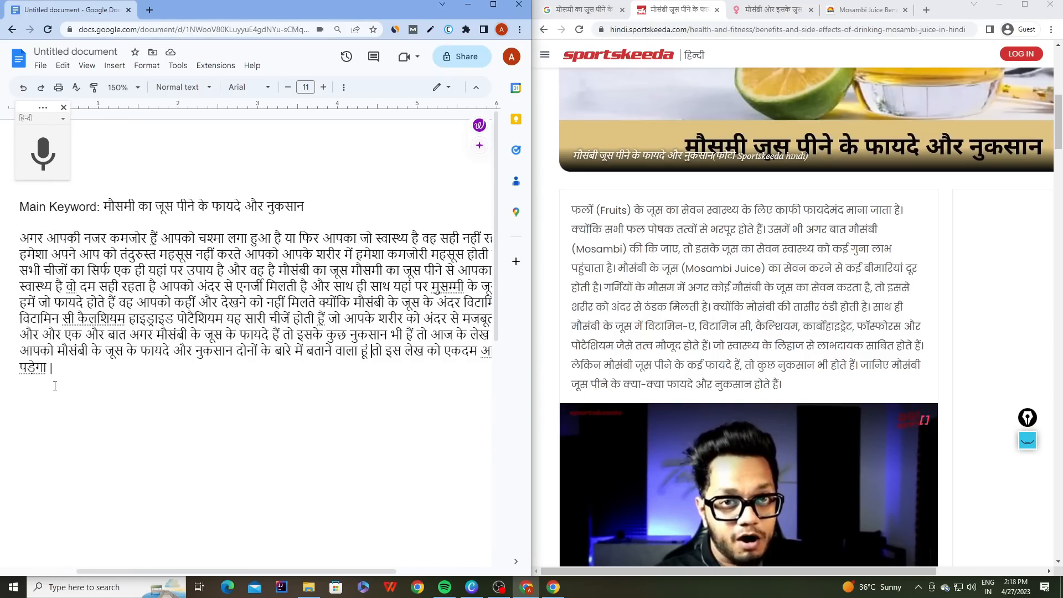
left_click_drag(65, 367, 21, 242)
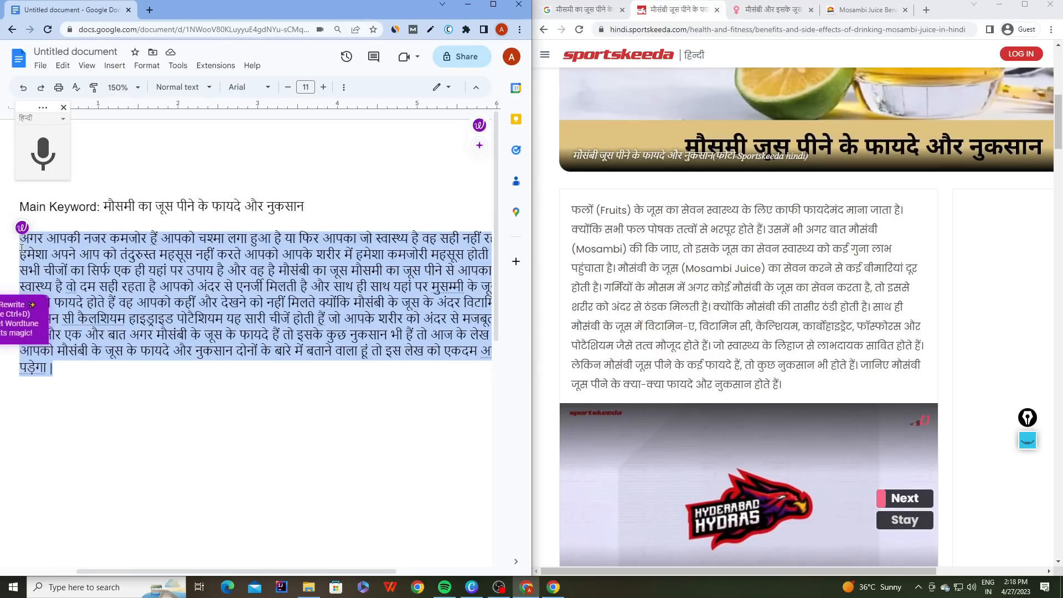
Highlight the misspelled word मुसम्मी and the whole dictated introduction to check how the paragraph reads.
left_click(66, 371)
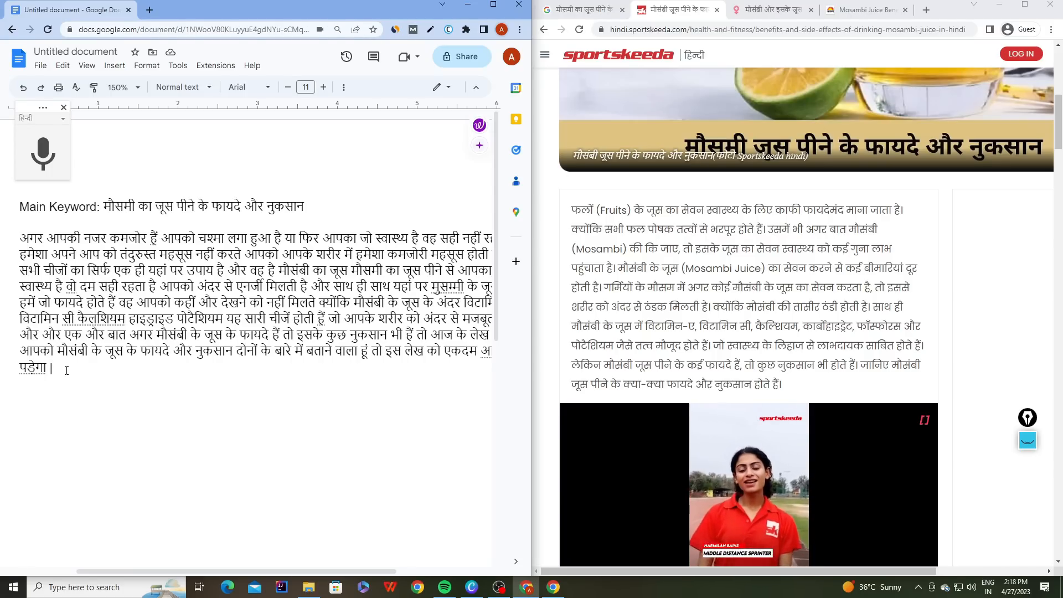
double_click(434, 287)
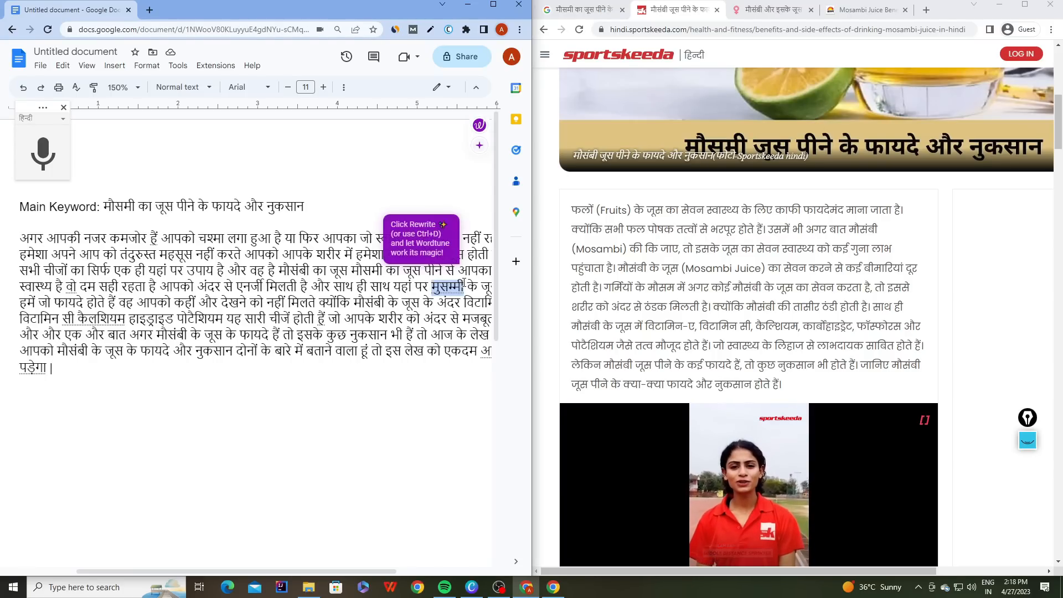
left_click(70, 370)
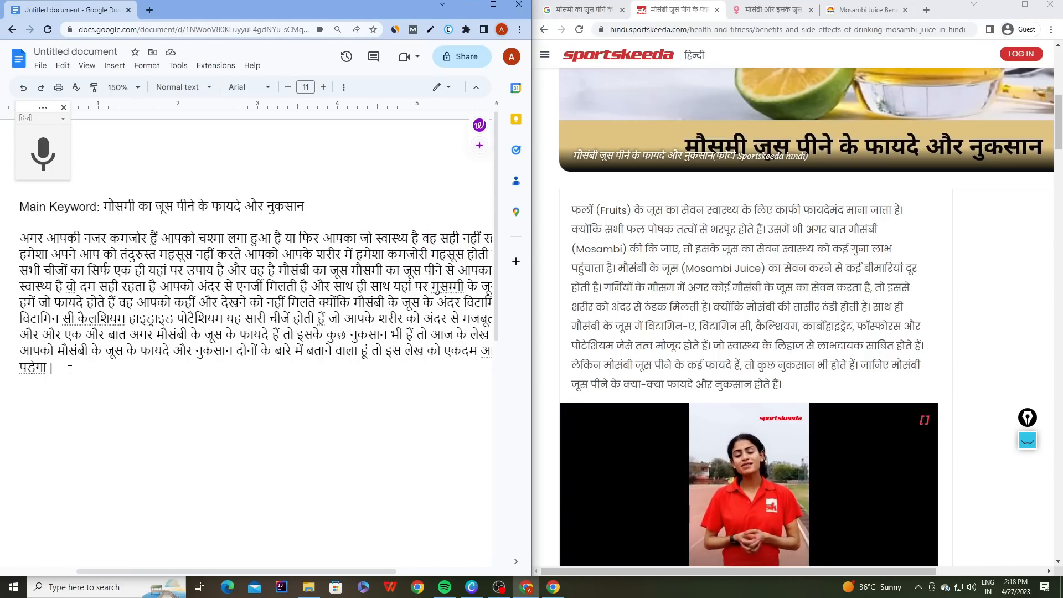
left_click_drag(70, 370, 22, 238)
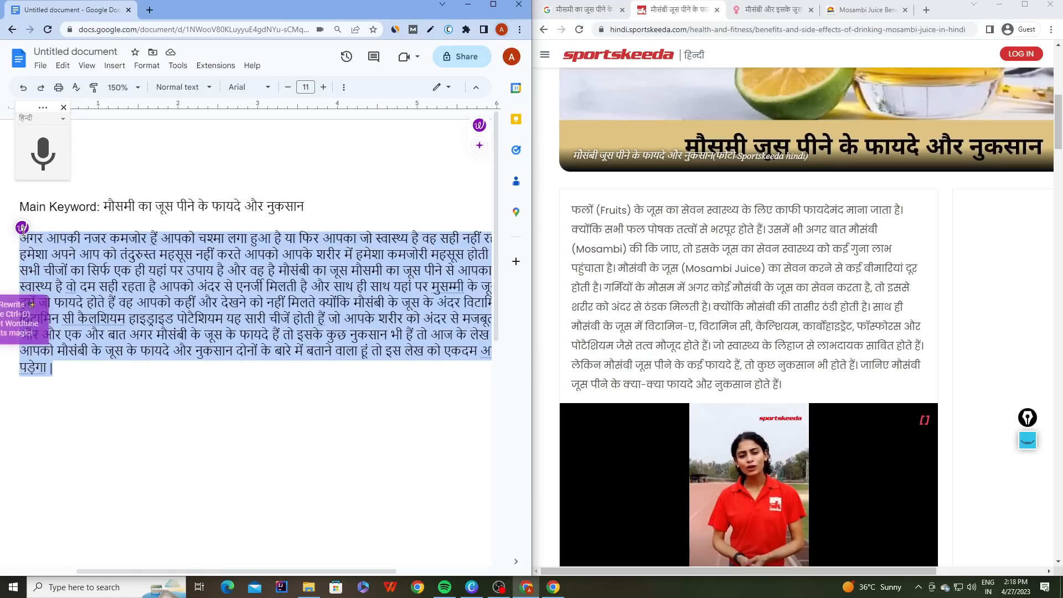
Copy the subheading "मौसंबी जूस पीने के फायदे" from the Sportskeeda article and paste it on a new line below the introduction.
left_click(61, 372)
key("Return")
scroll(718, 290, "down", 12)
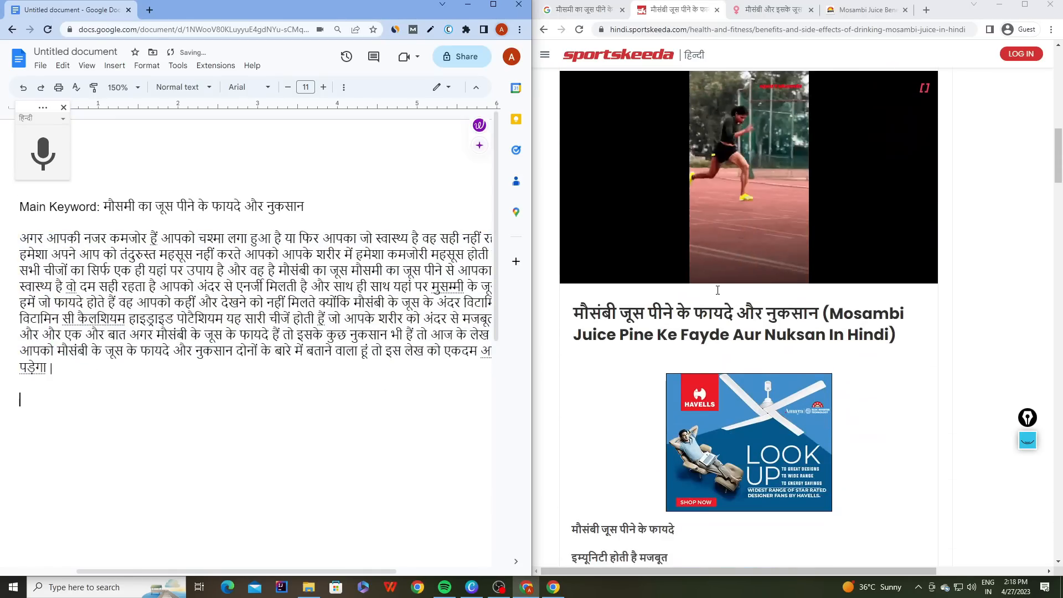
scroll(718, 290, "up", 1)
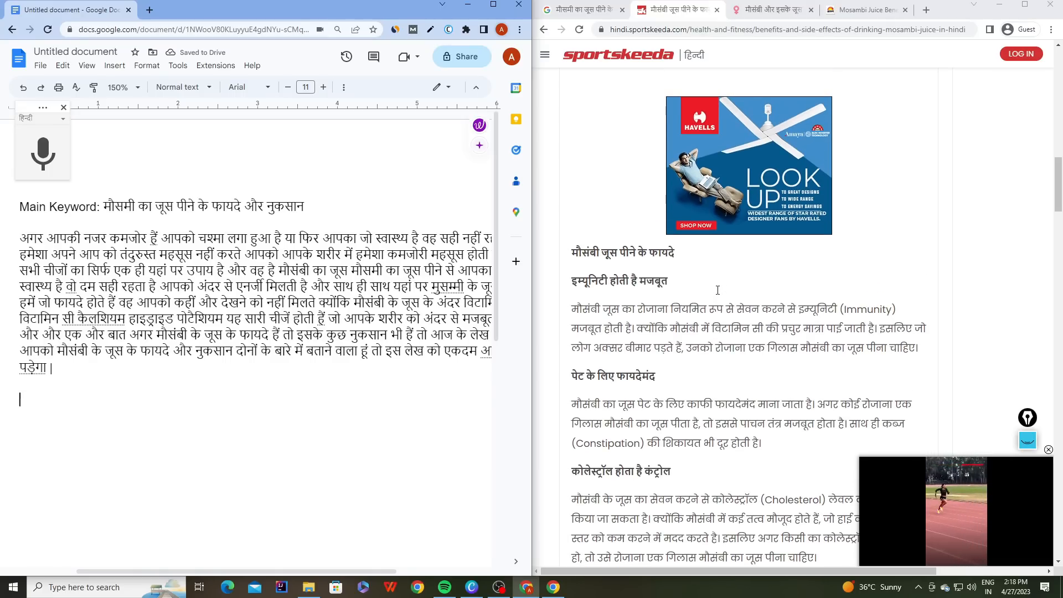
left_click_drag(568, 259, 676, 254)
key("ctrl+c")
left_click(25, 405)
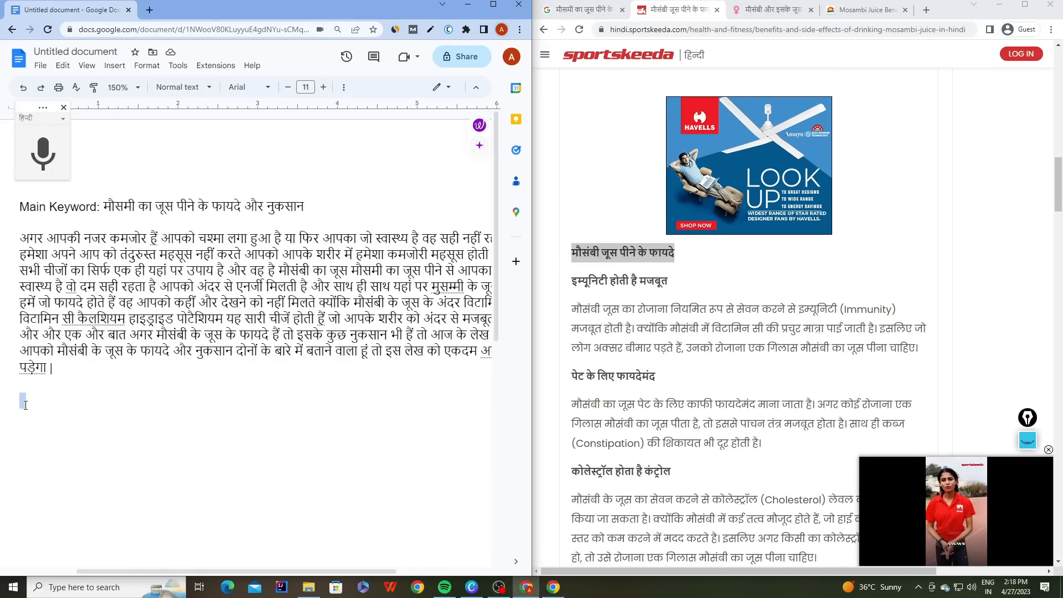
key("ctrl+v")
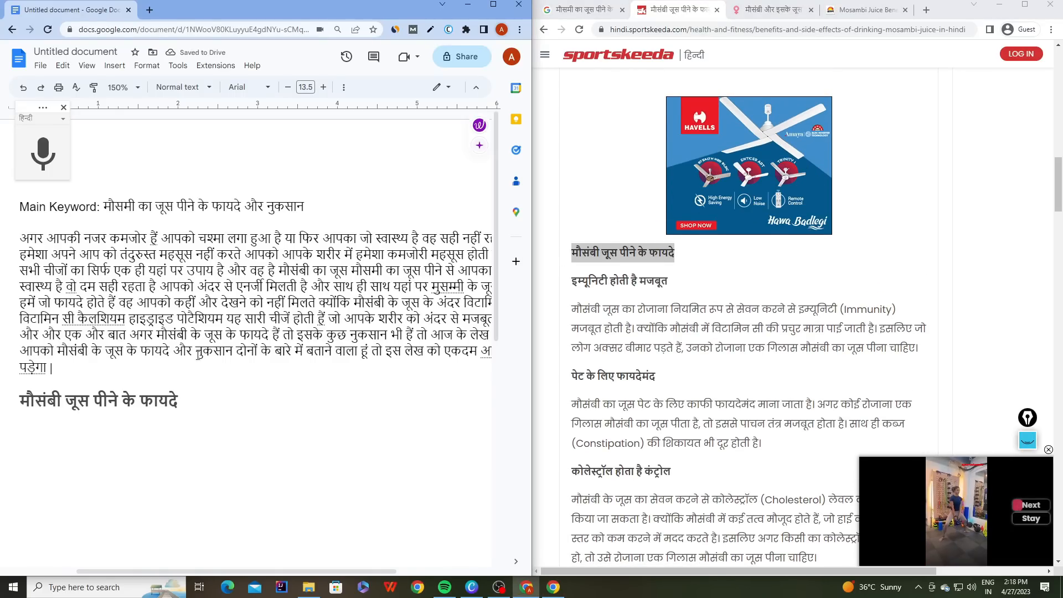
Highlight the dictated introduction and the Sportskeeda introduction in turn to compare the two paragraphs.
scroll(647, 366, "up", 10)
scroll(646, 366, "up", 1)
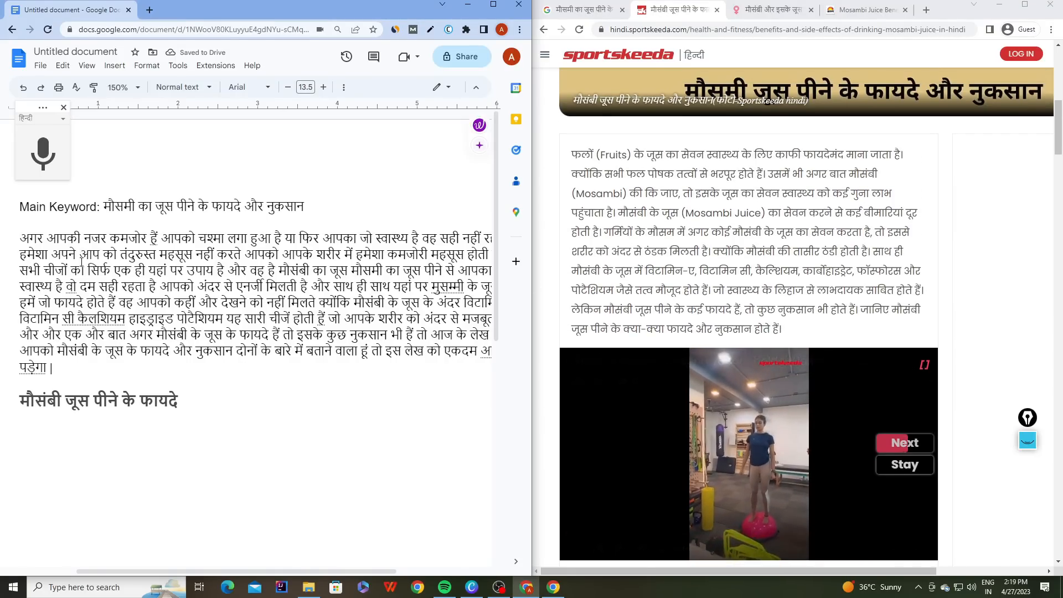
left_click_drag(65, 373, 20, 238)
left_click_drag(572, 161, 780, 329)
left_click(65, 368)
scroll(65, 367, "down", 3)
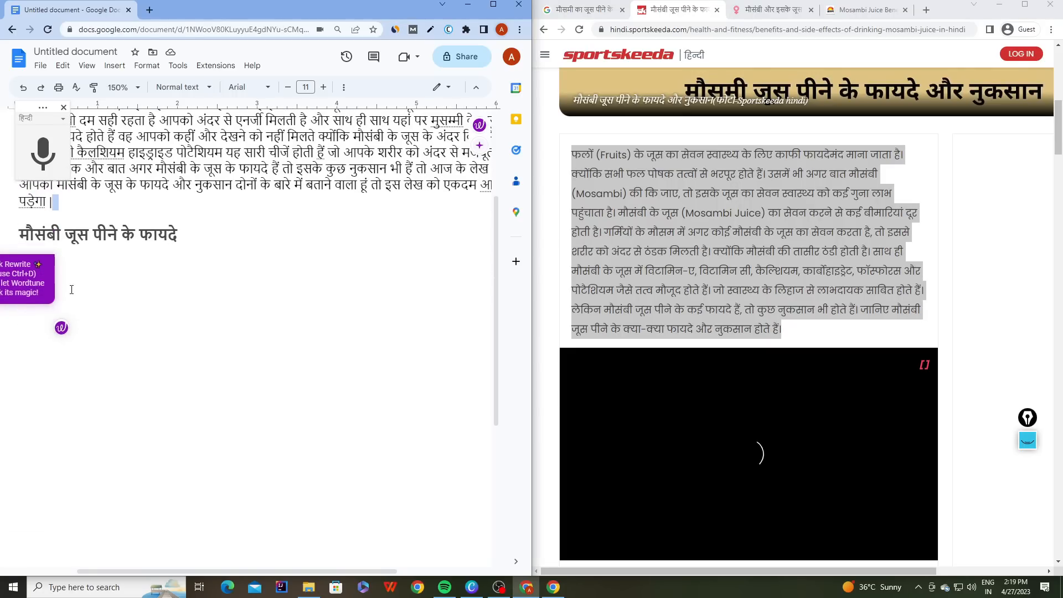
Examine the Sportskeeda benefits list and circle its immunity, stomach, cholesterol and energy subheadings with the annotation pen.
left_click(67, 259)
scroll(681, 253, "down", 9)
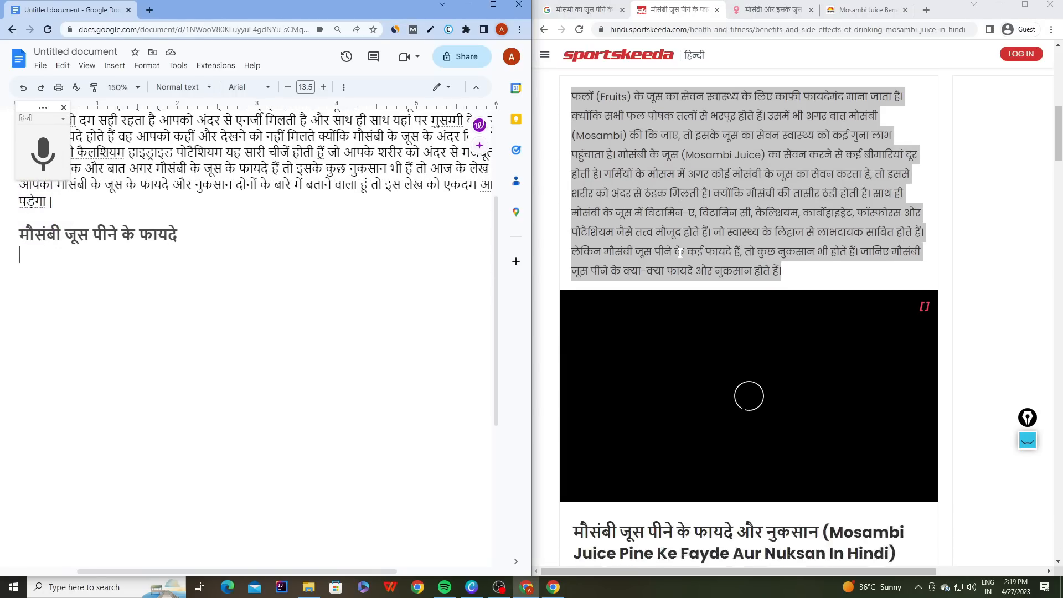
scroll(681, 253, "down", 3)
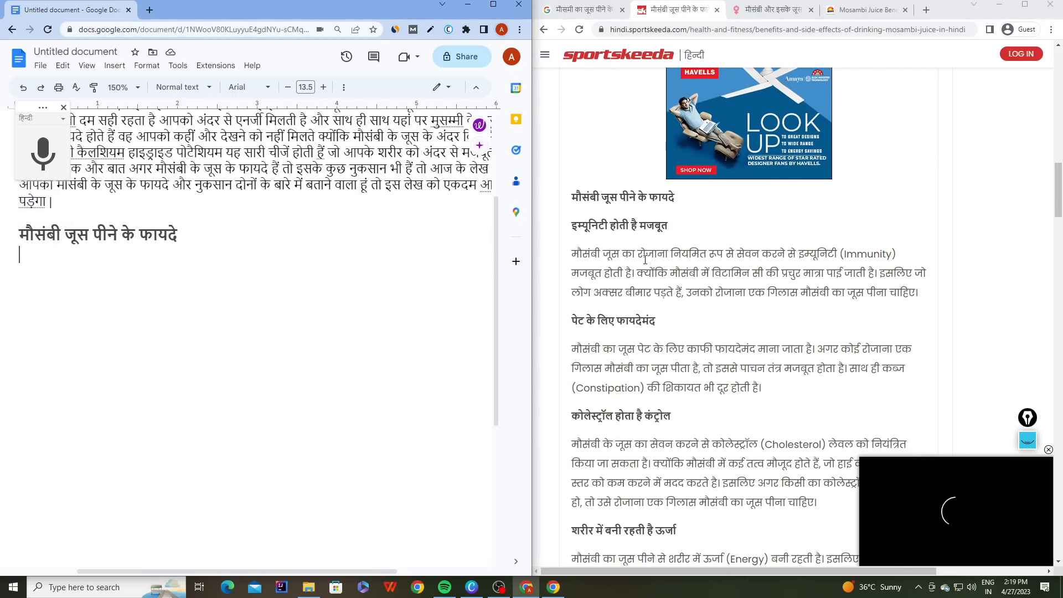
scroll(645, 259, "down", 1)
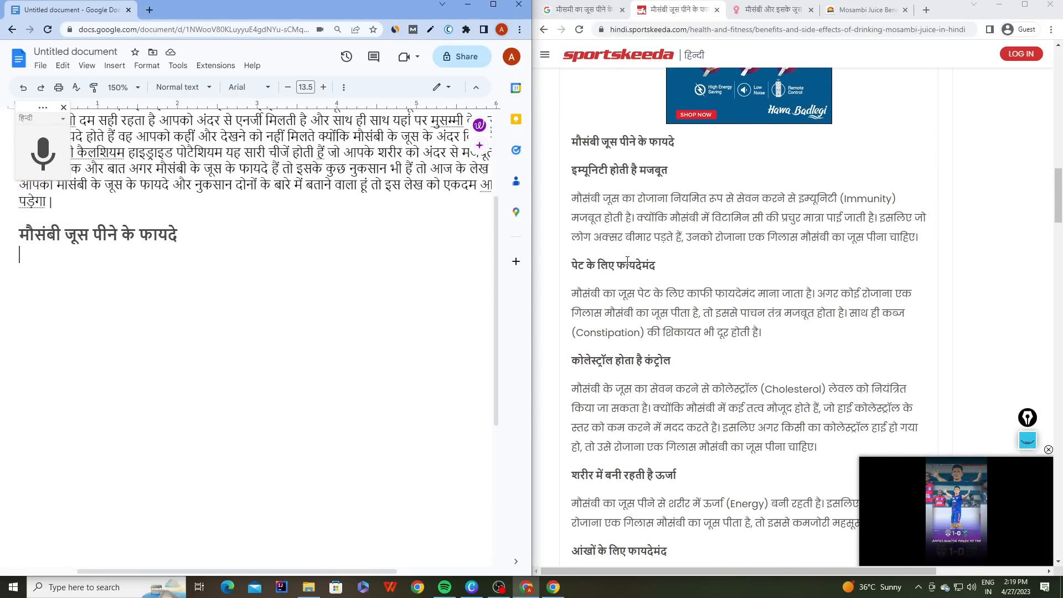
mouse_move(570, 170)
left_mouse_down()
mouse_move(685, 177)
mouse_move(570, 174)
mouse_move(576, 191)
mouse_move(674, 157)
left_mouse_up()
left_click(681, 177)
left_click(1015, 437)
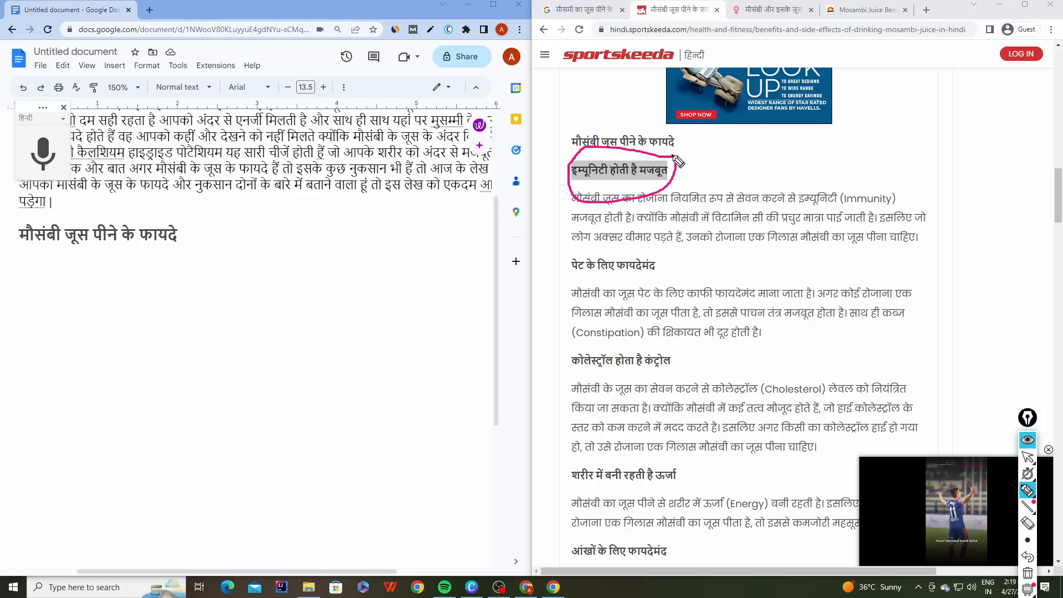
mouse_move(653, 252)
left_mouse_down()
mouse_move(559, 243)
mouse_move(674, 248)
left_mouse_up()
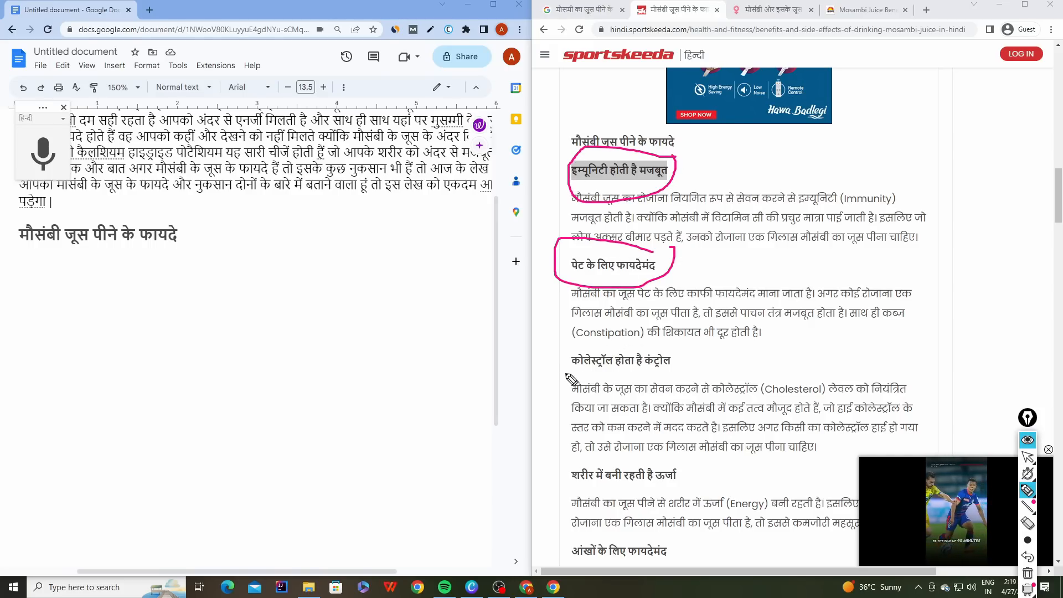
mouse_move(569, 375)
left_mouse_down()
mouse_move(678, 350)
mouse_move(551, 365)
left_mouse_up()
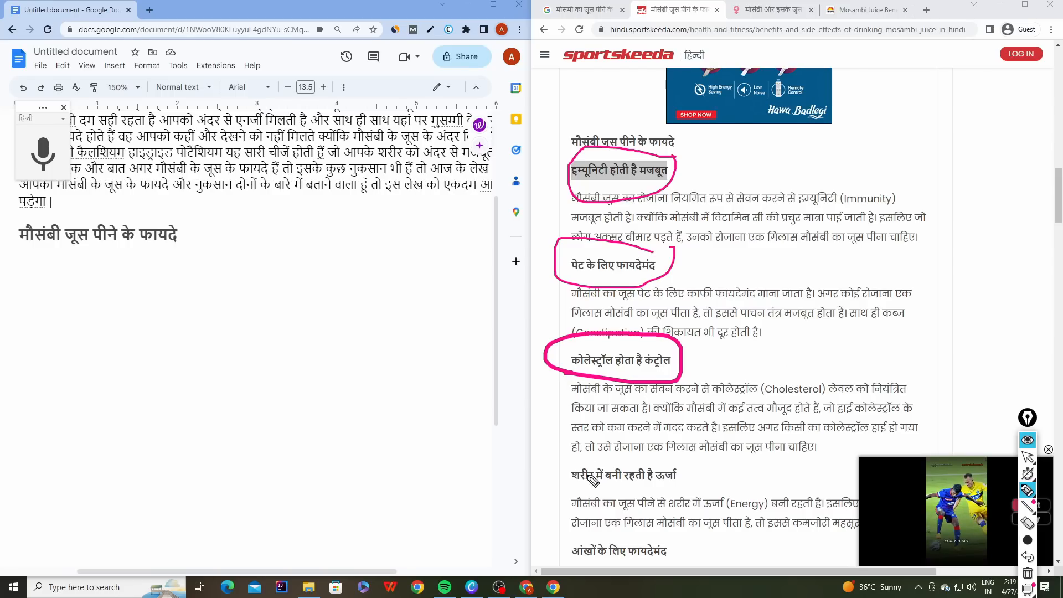
mouse_move(682, 466)
left_mouse_down()
mouse_move(554, 495)
mouse_move(706, 467)
mouse_move(667, 455)
left_mouse_up()
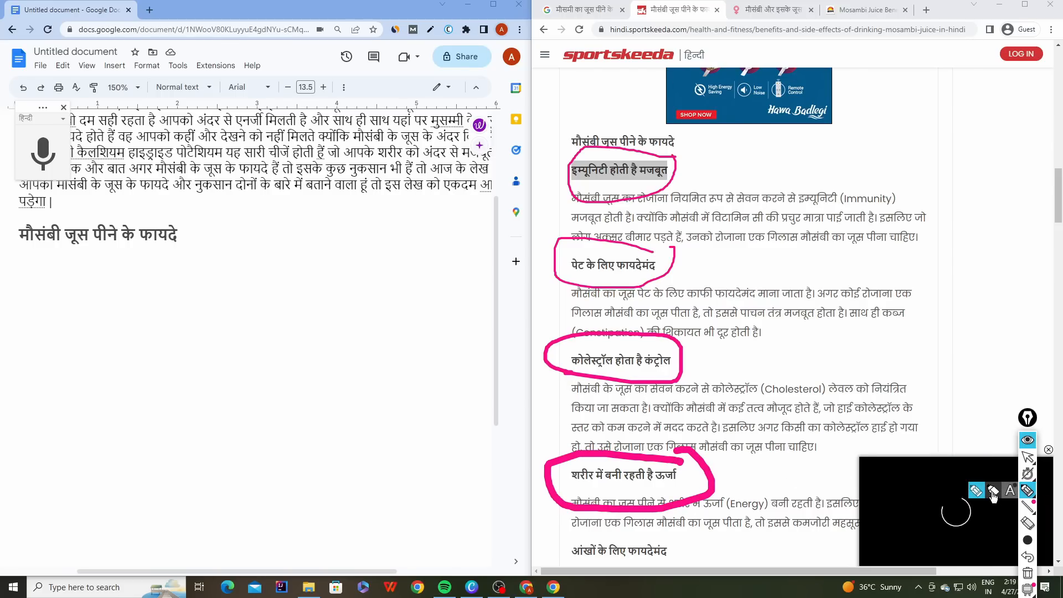
Clear the pen marks and view the remaining benefit and side-effect subheadings in the Sportskeeda article.
left_click(1028, 541)
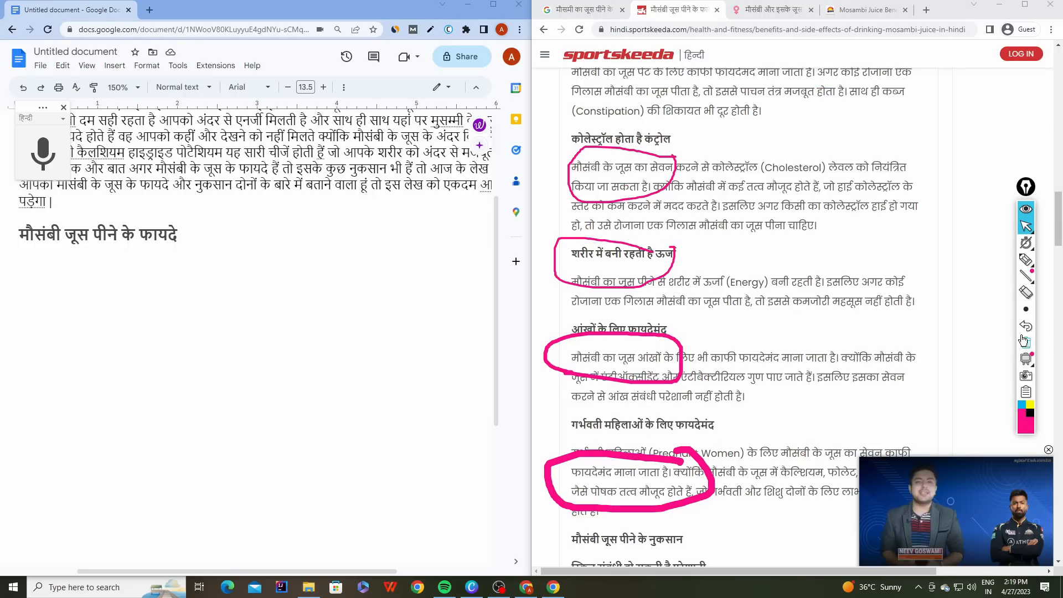
left_click(1026, 342)
scroll(599, 283, "down", 2)
scroll(599, 284, "down", 3)
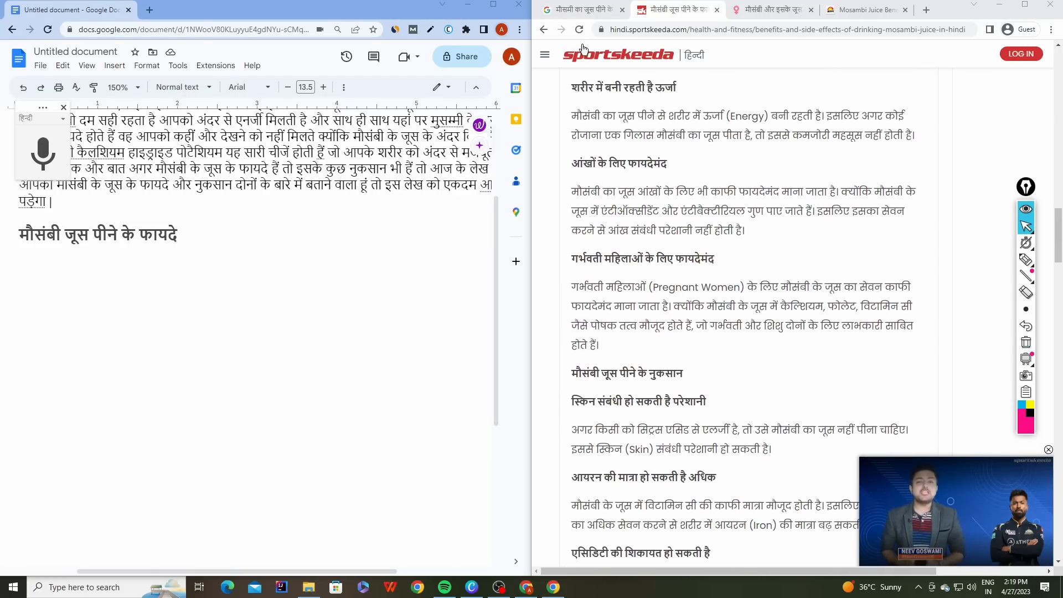
Examine the StyleCraze article's benefit headings on diabetes, weight and constipation, highlighting each one, and return to the Sportskeeda article.
left_click(763, 12)
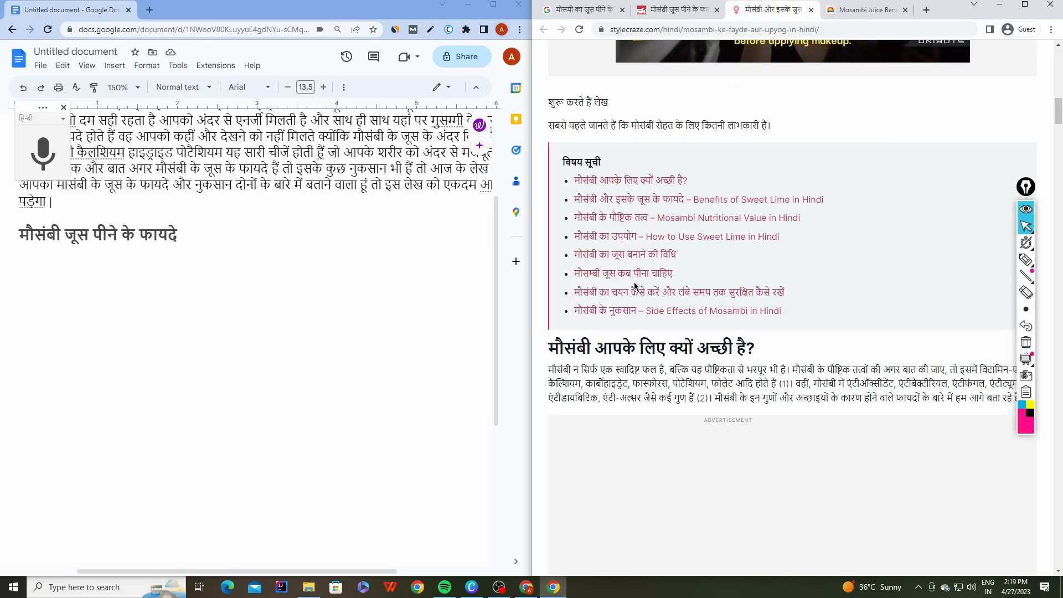
scroll(636, 285, "down", 5)
scroll(635, 286, "down", 6)
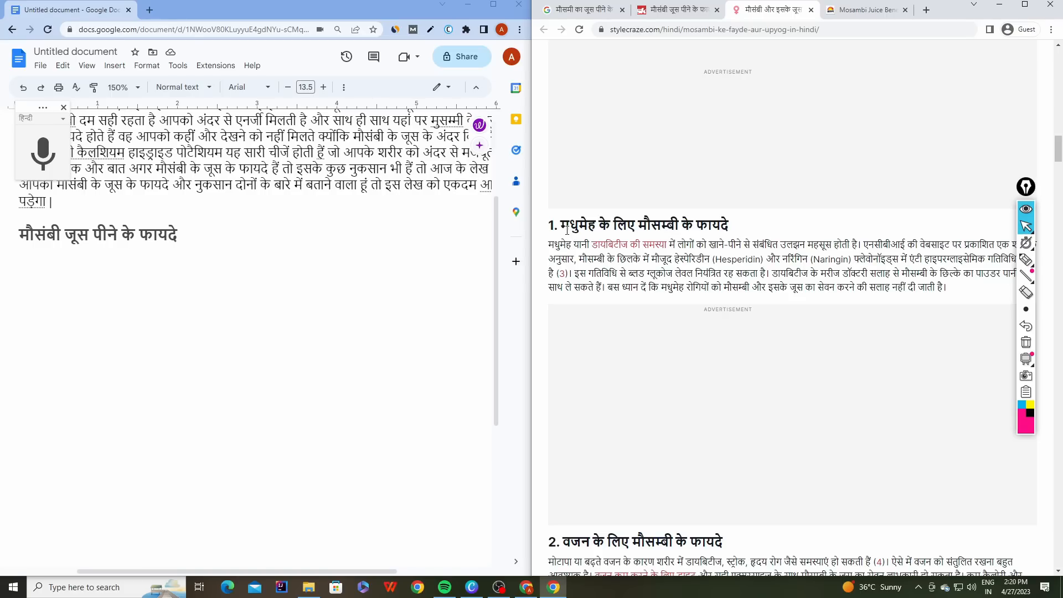
left_click_drag(562, 227, 736, 228)
left_click(742, 227)
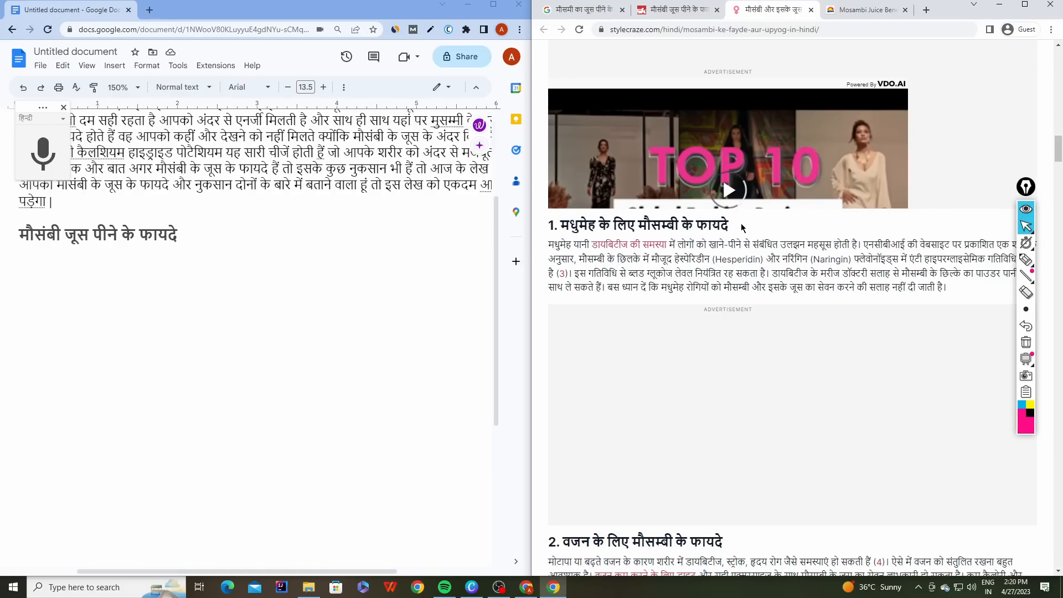
scroll(754, 225, "down", 6)
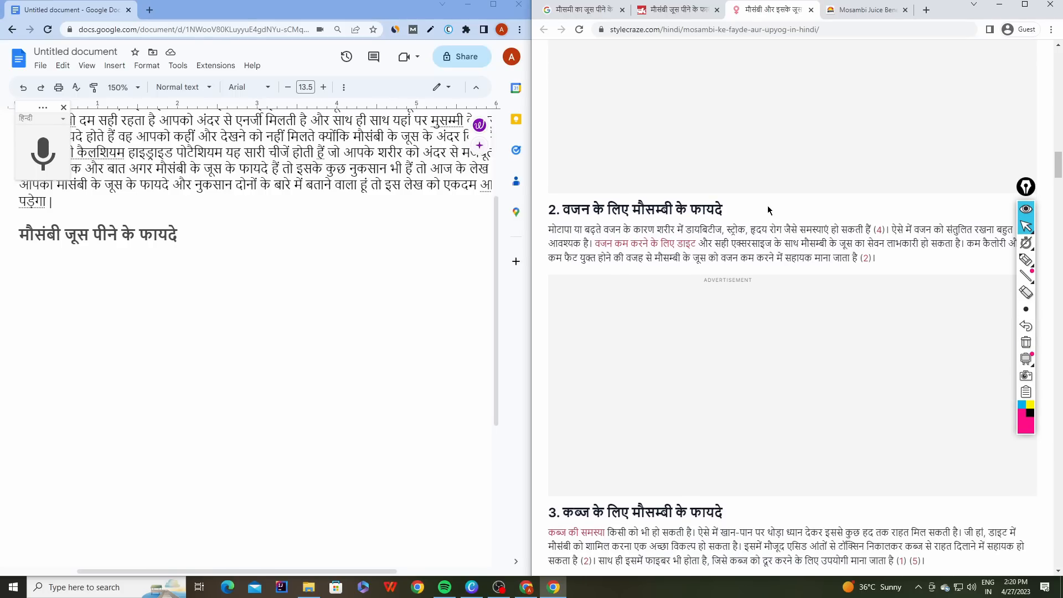
left_click_drag(567, 212, 726, 211)
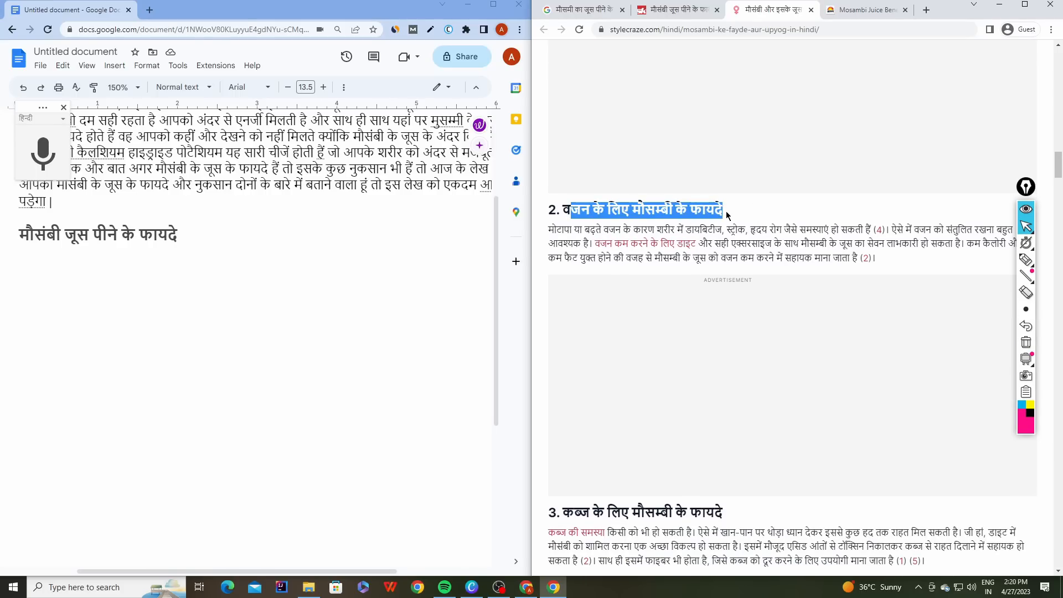
scroll(600, 280, "down", 4)
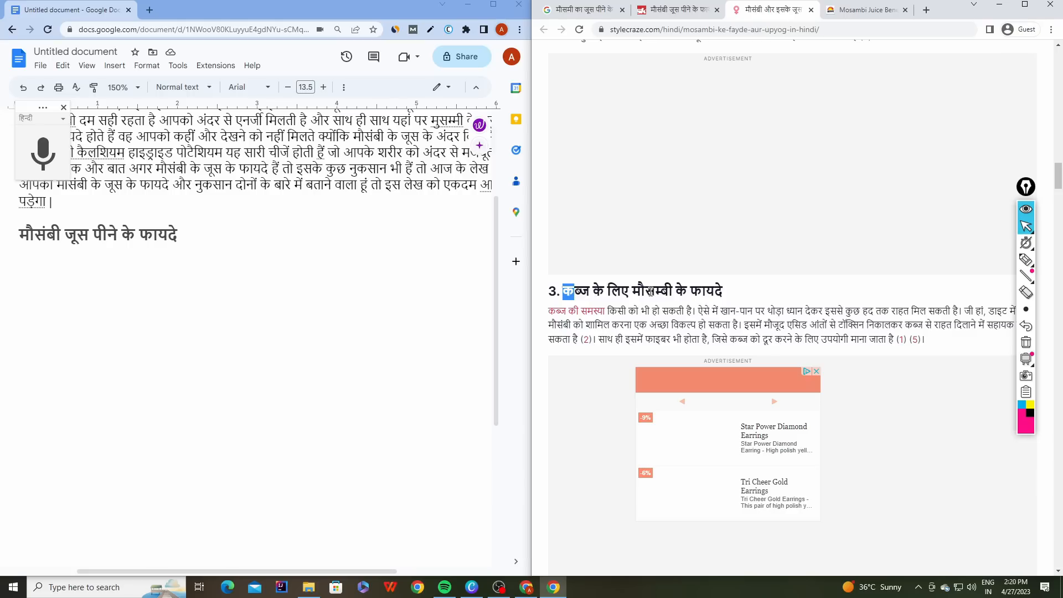
left_click_drag(604, 294, 745, 297)
left_click(745, 296)
scroll(745, 296, "down", 6)
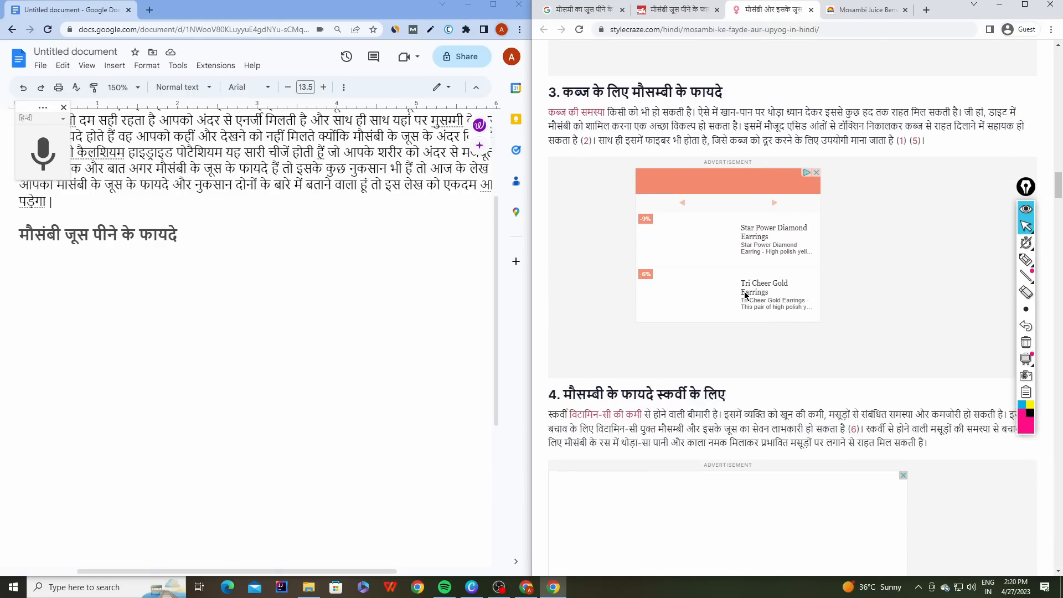
scroll(745, 296, "up", 9)
scroll(745, 297, "up", 8)
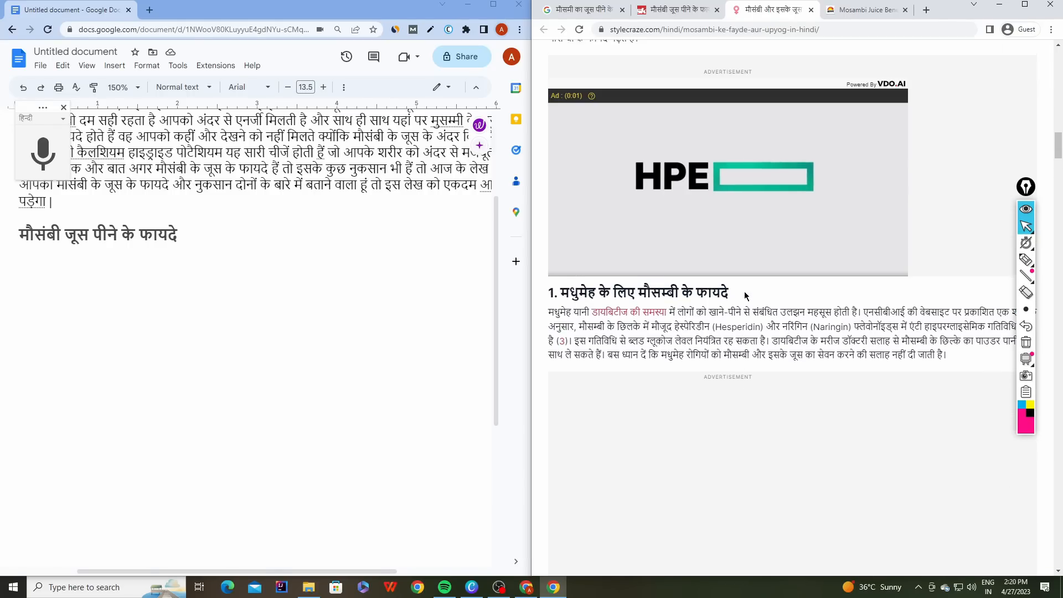
left_click(670, 9)
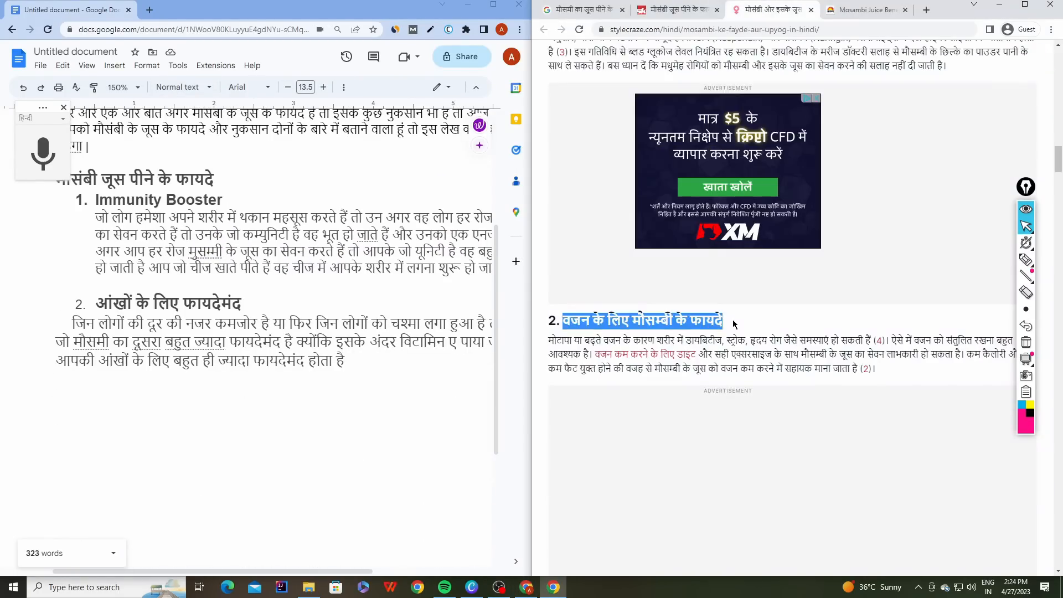
Maximize the document window, remove the bold from the paragraph under "वजन के लिए मौसम्बी के फायदे" and set its font size to 12.5.
left_click(493, 5)
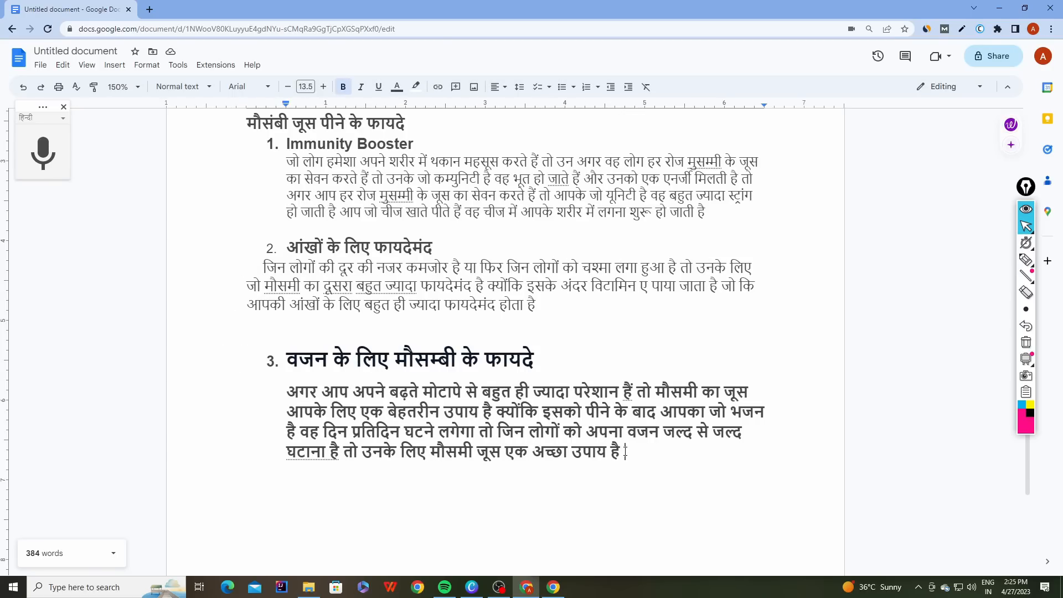
left_click_drag(625, 451, 285, 395)
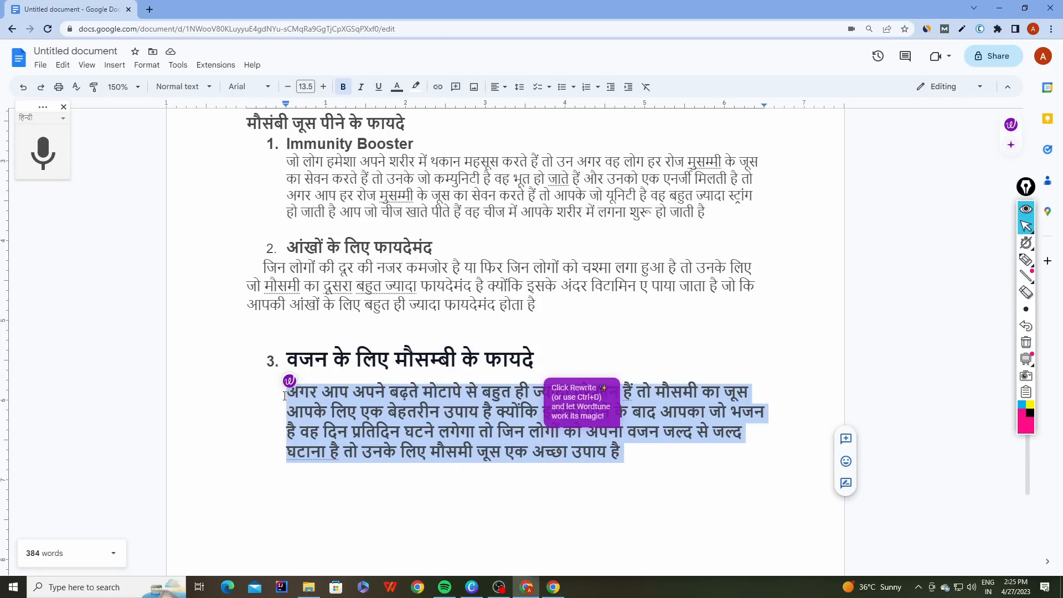
key("ctrl+b")
left_click(286, 88)
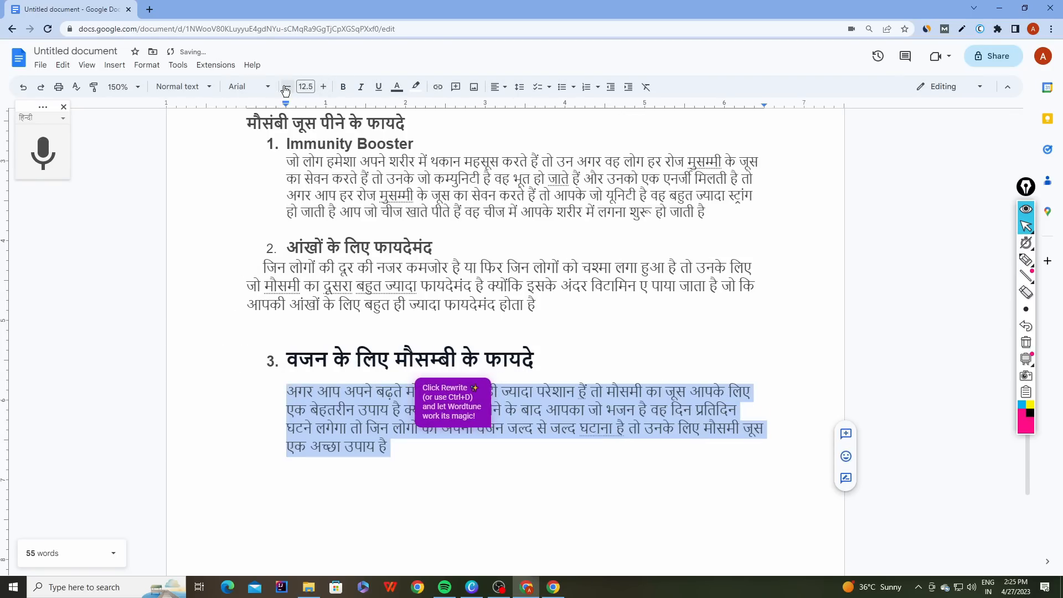
left_click(404, 446)
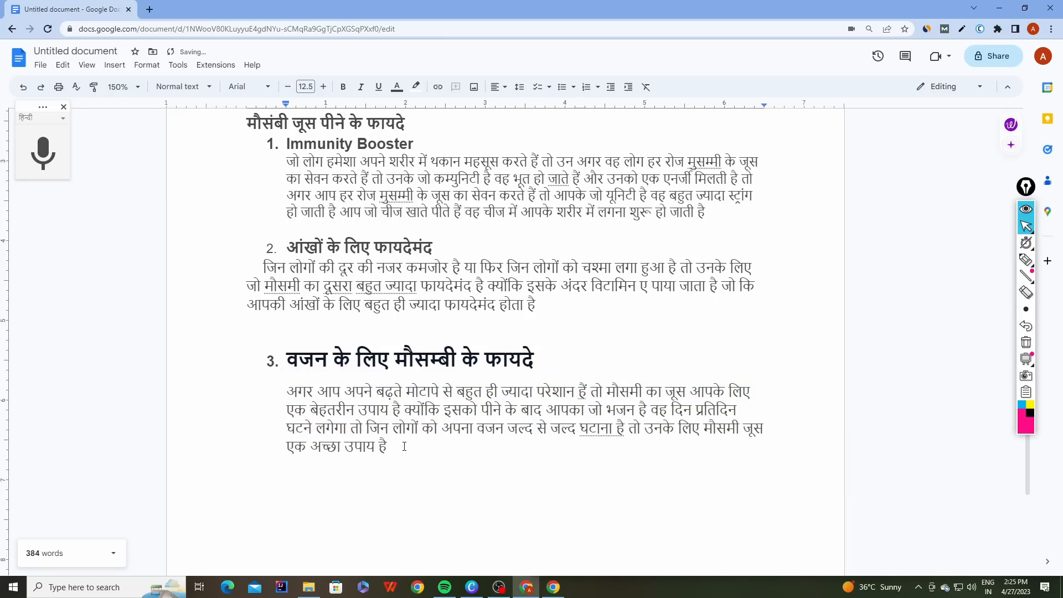
Add a line reading "FAQ" below the weight-benefit paragraph and place the document side by side with the research browser.
scroll(391, 404, "up", 3)
scroll(385, 378, "down", 3)
scroll(385, 379, "up", 4)
scroll(295, 371, "down", 6)
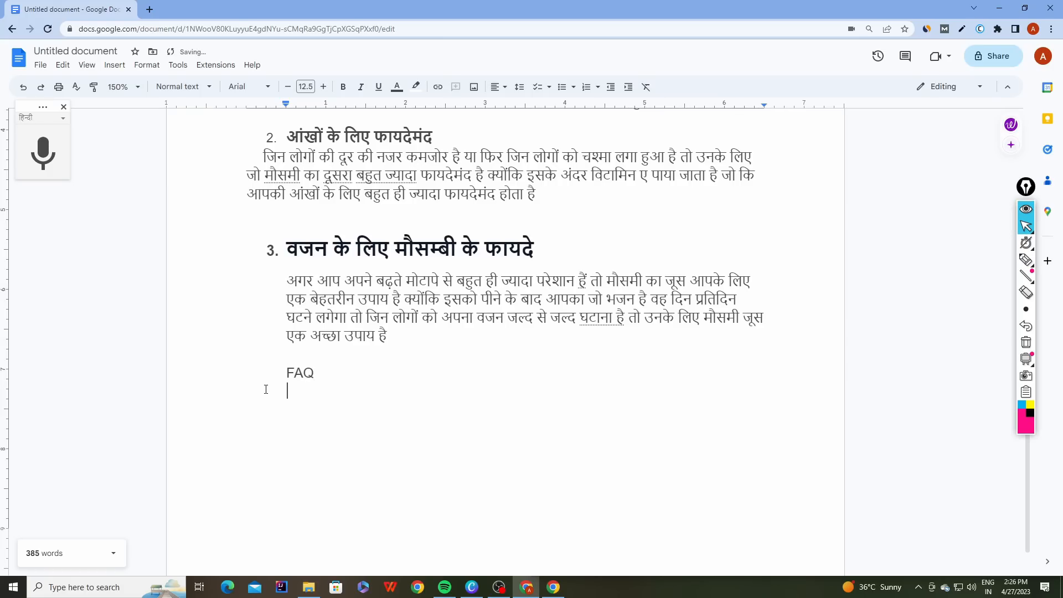
key("super+Left")
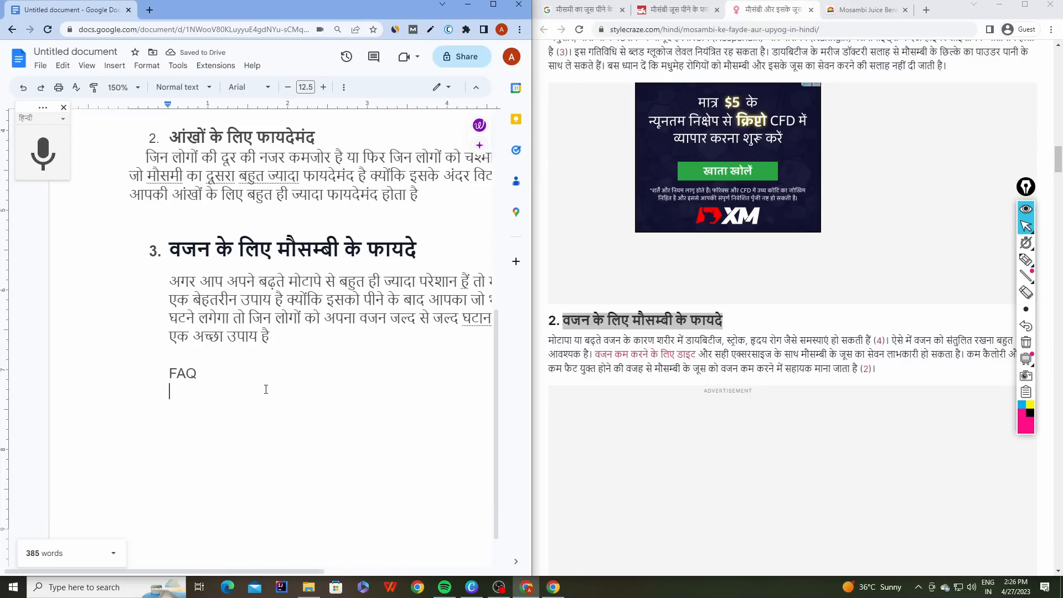
left_click(611, 5)
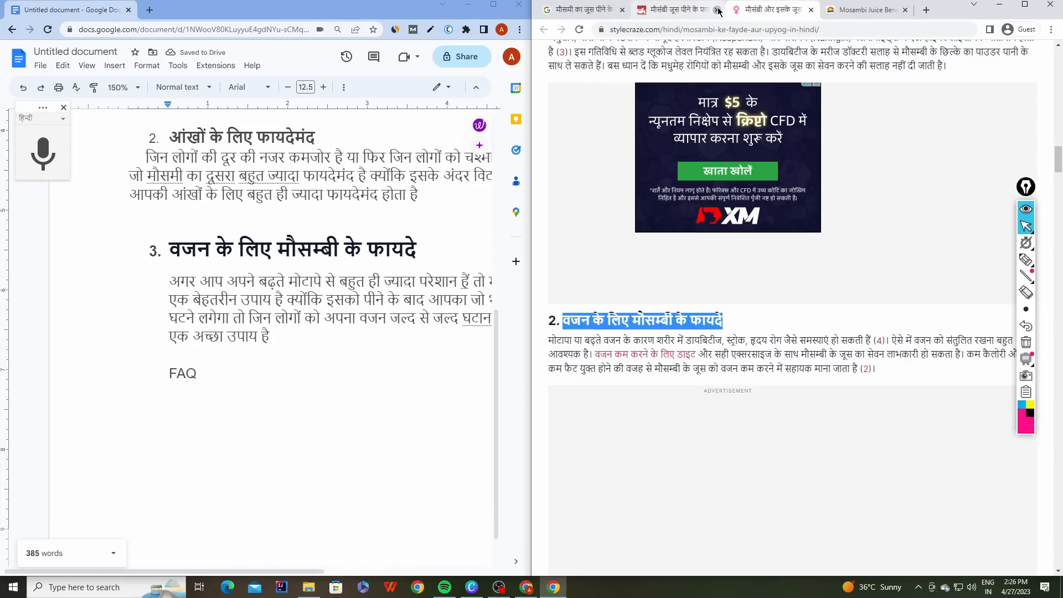
Close the Sportskeeda article and return to the Google results, enlarging the page at the People also ask questions.
left_click(718, 10)
left_click(603, 13)
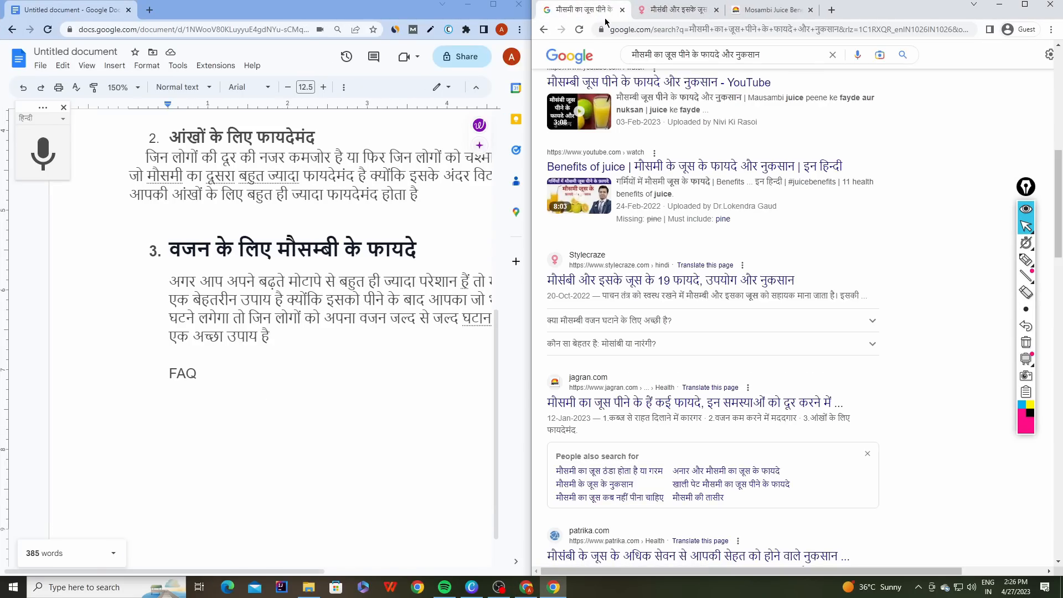
scroll(650, 181, "up", 4)
key("ctrl+plus")
key("ctrl+plus")
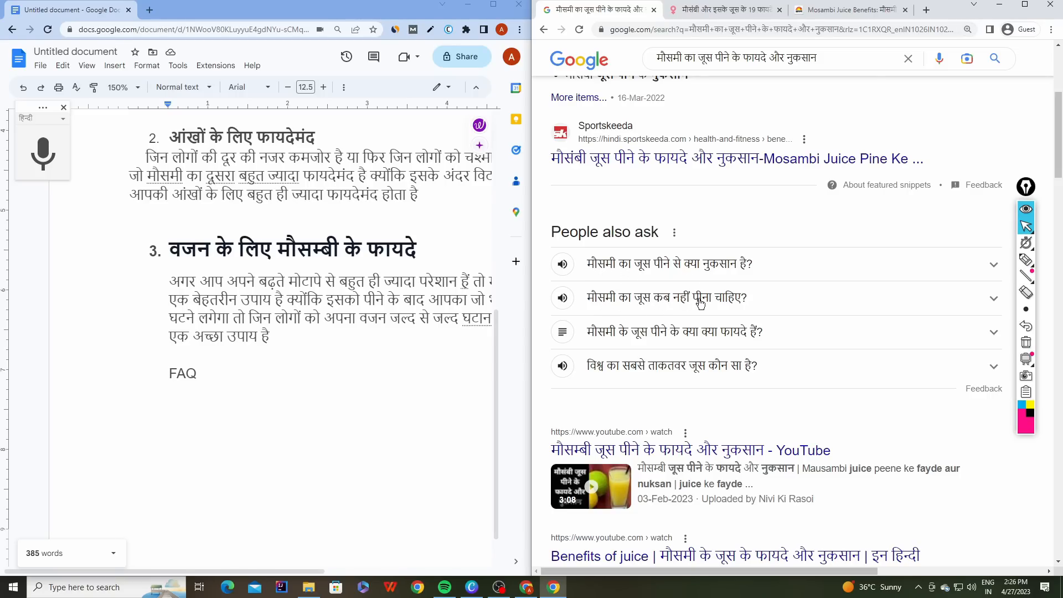
Copy the People also ask question "मौसमी का जूस कब नहीं पीना चाहिए?" into the document on a new line below "FAQ".
left_click_drag(758, 301, 588, 299)
key("ctrl+c")
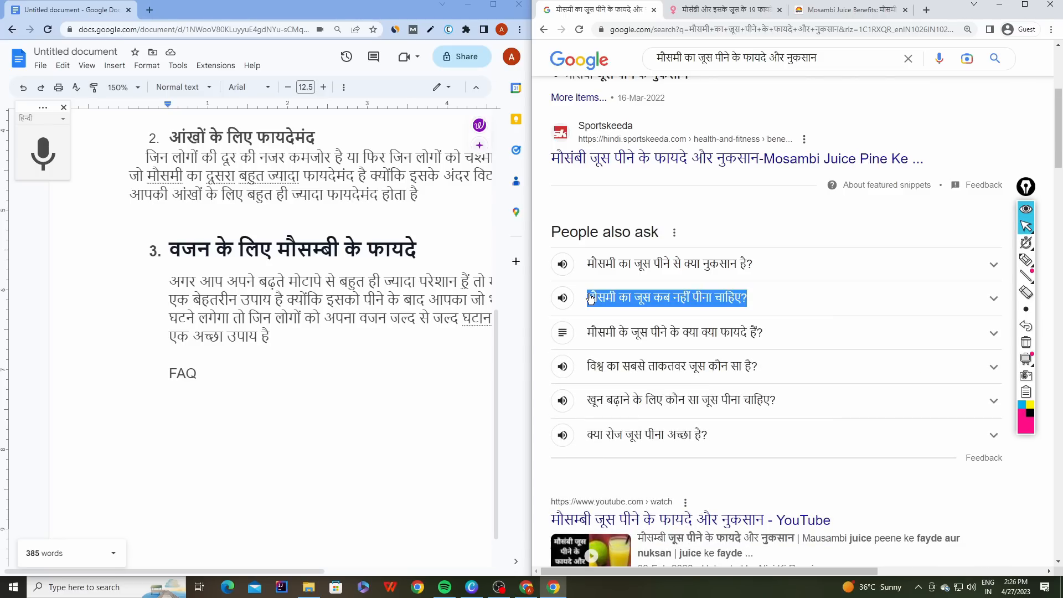
left_click(184, 392)
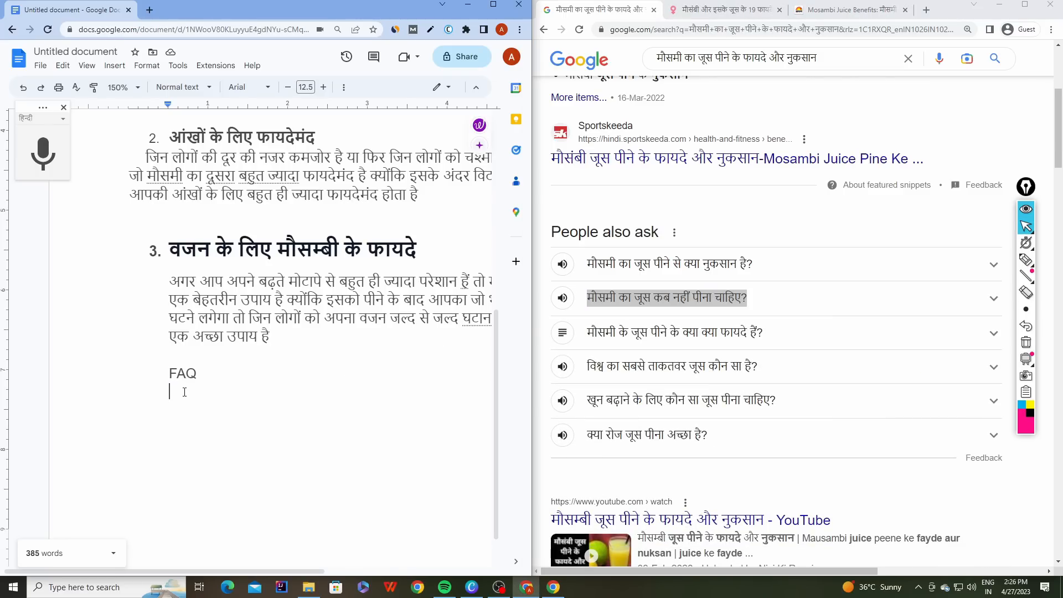
key("ctrl+v")
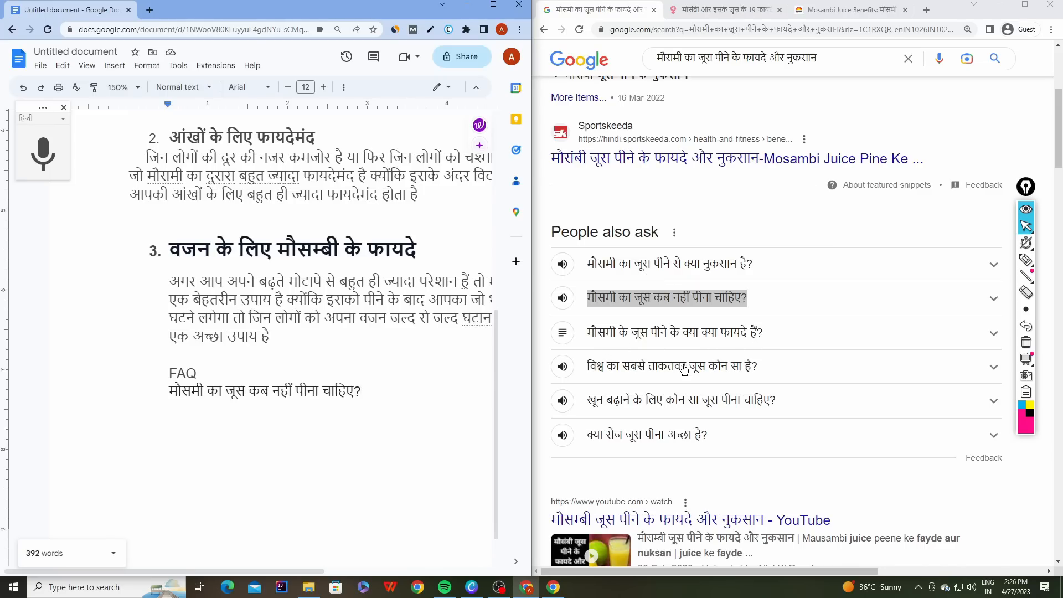
Select the People also ask question "क्या रोज जूस पीना अच्छा है?" in the Google results for the FAQ section.
scroll(415, 278, "up", 4)
scroll(415, 277, "down", 3)
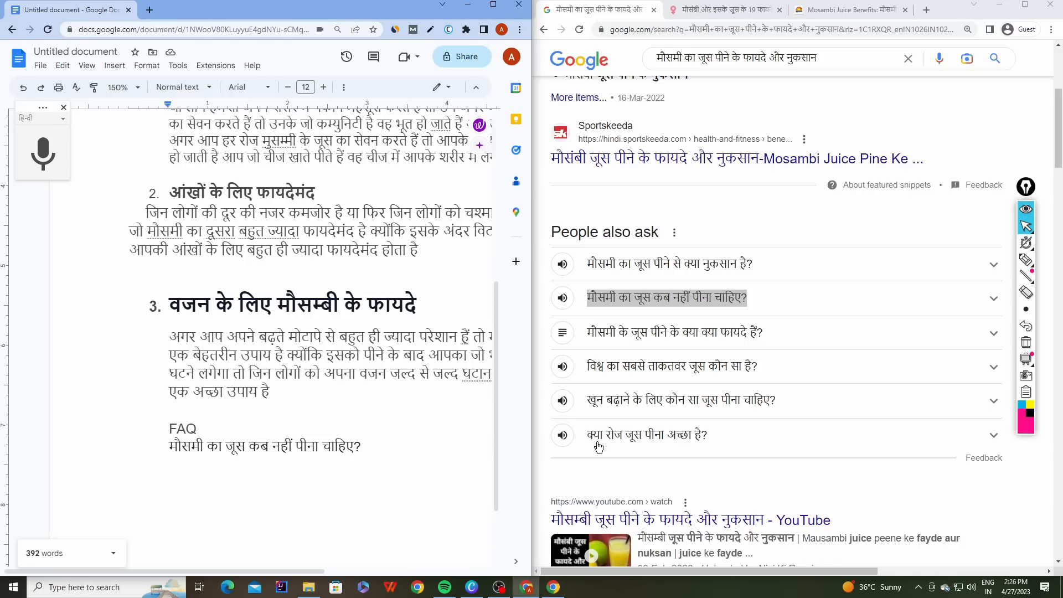
left_click(709, 438)
left_click_drag(709, 438, 591, 440)
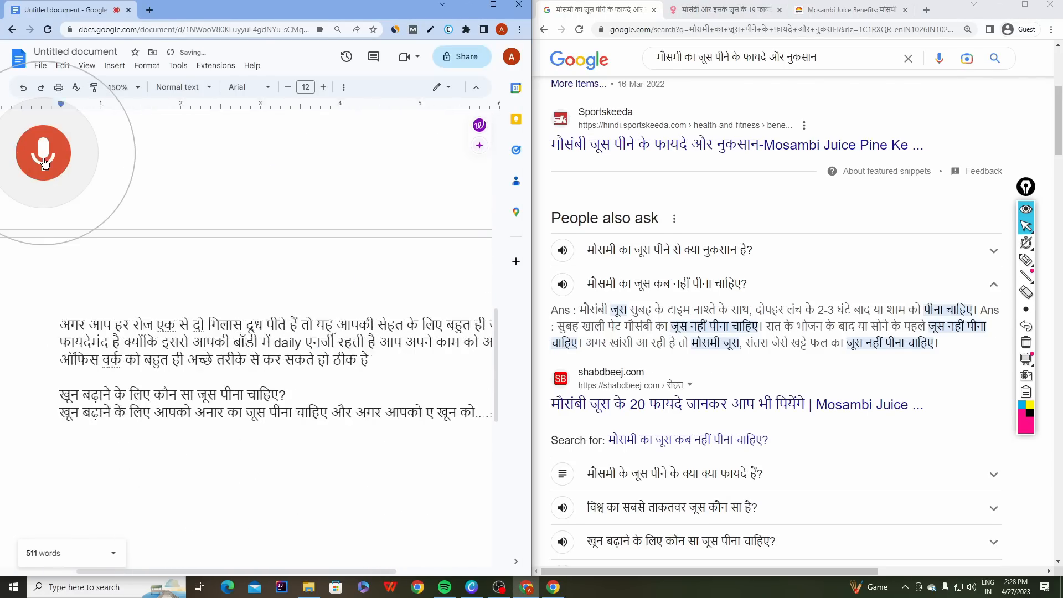
Review the article from the introduction to the last FAQ answer, minimize the research browser and maximize the document window.
left_click_drag(172, 571, 137, 567)
scroll(179, 457, "up", 15)
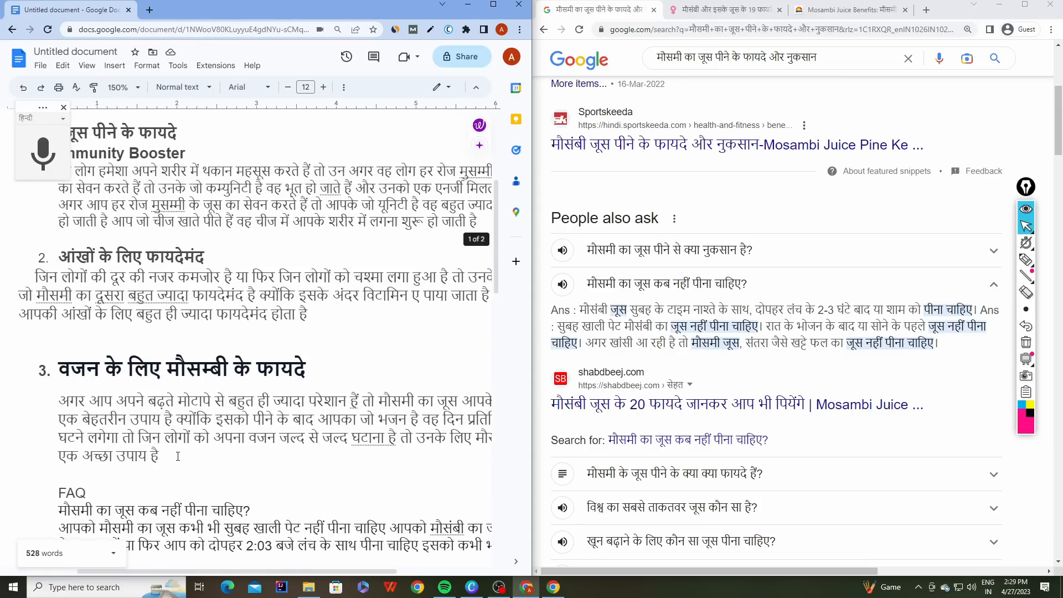
scroll(179, 457, "down", 15)
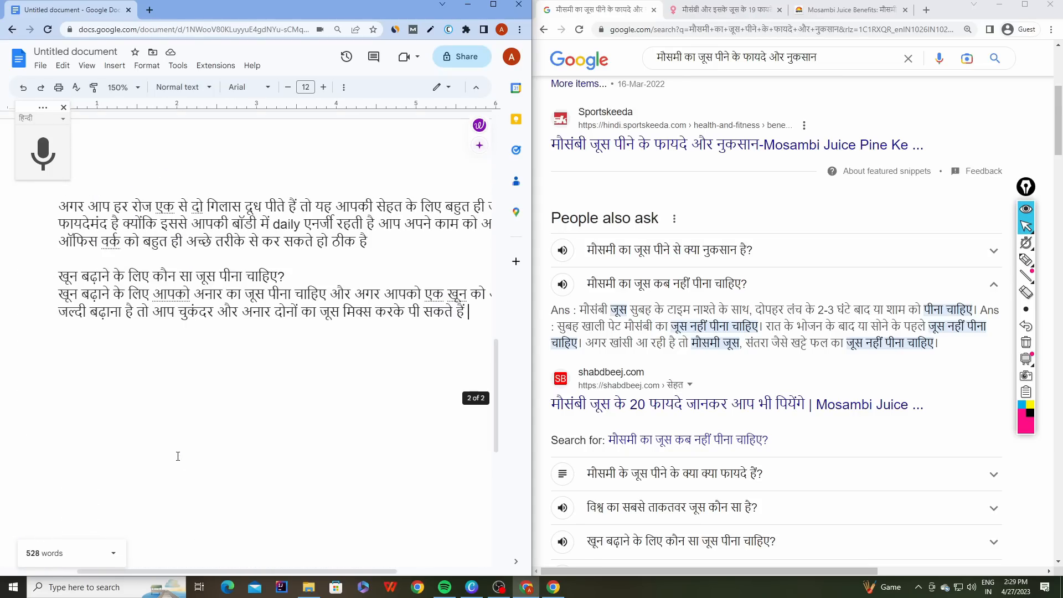
scroll(117, 522, "up", 1)
scroll(134, 486, "up", 15)
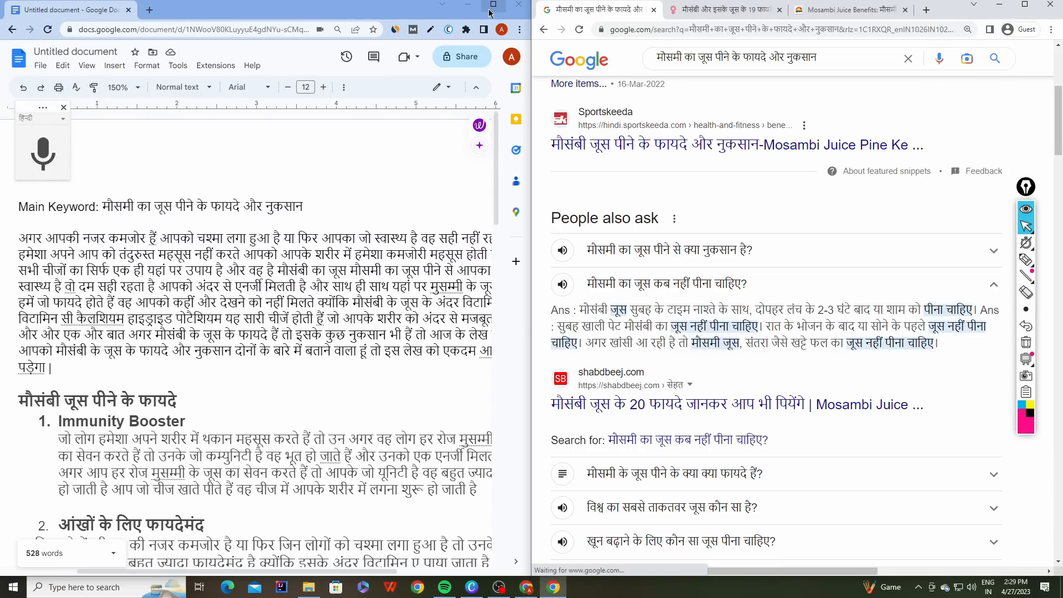
left_click(998, 6)
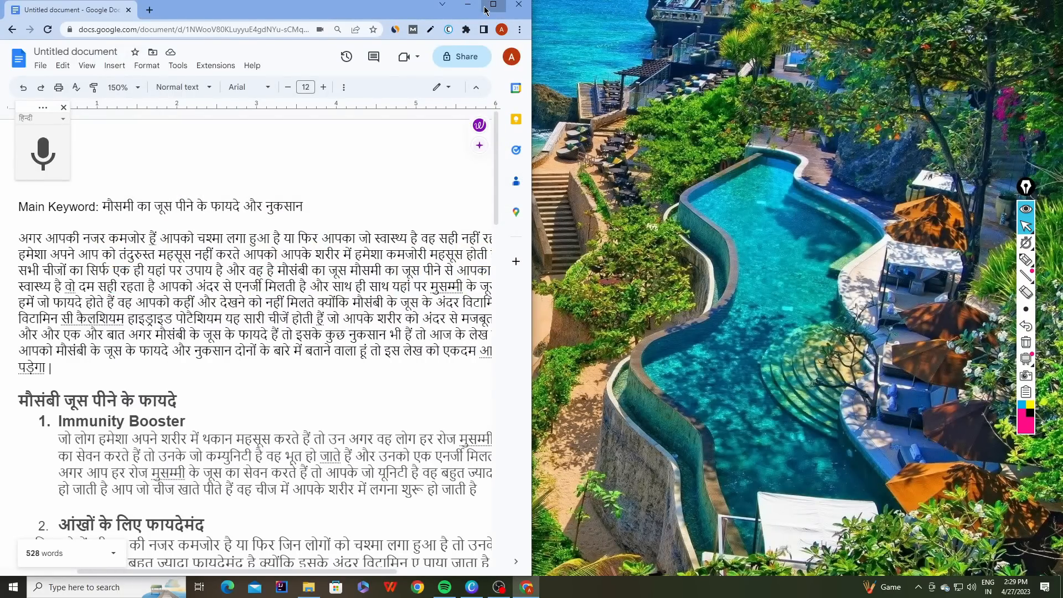
left_click(493, 5)
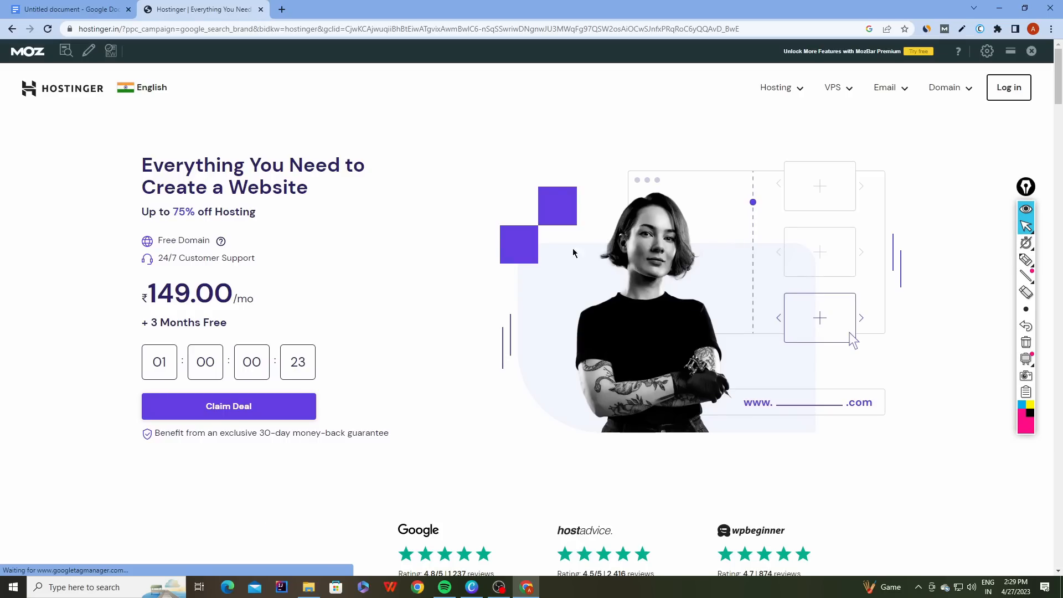
Turn off MozBar on the Hostinger home page and collapse the on-screen annotation toolbar.
left_click(1042, 51)
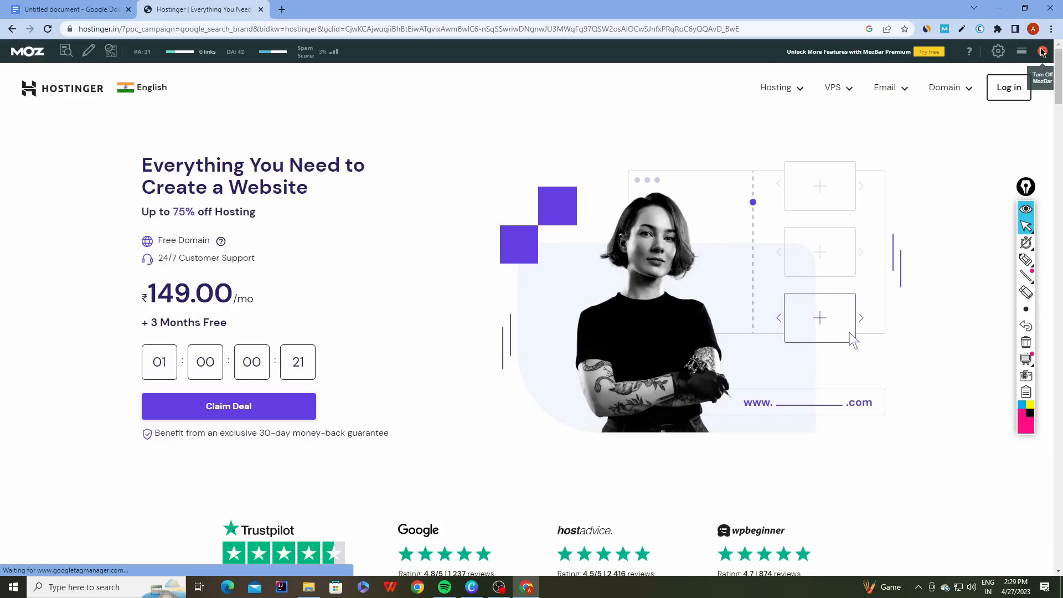
scroll(403, 222, "down", 3)
scroll(404, 222, "up", 3)
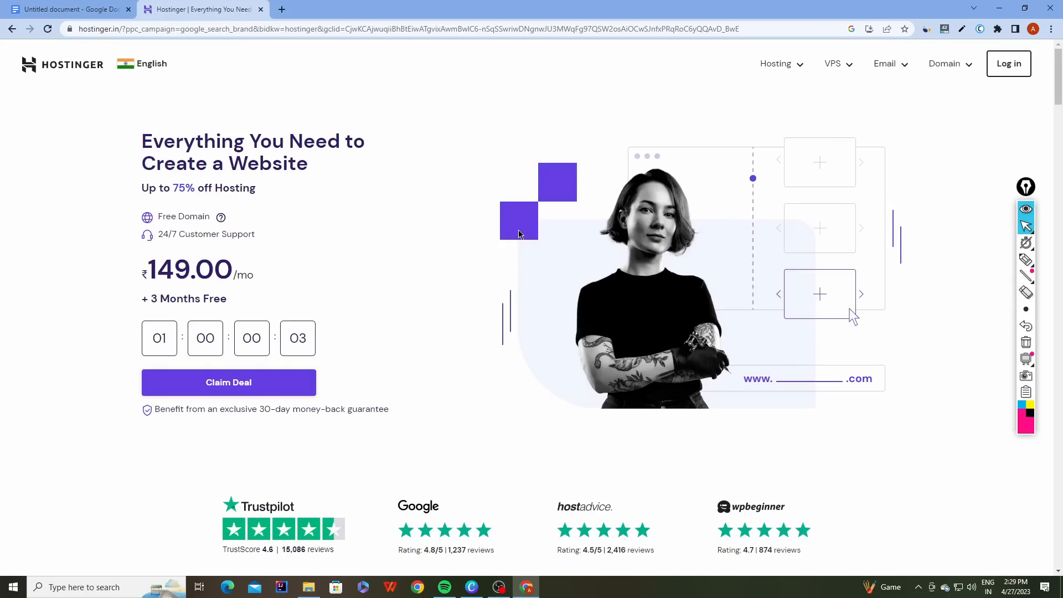
left_click(1026, 213)
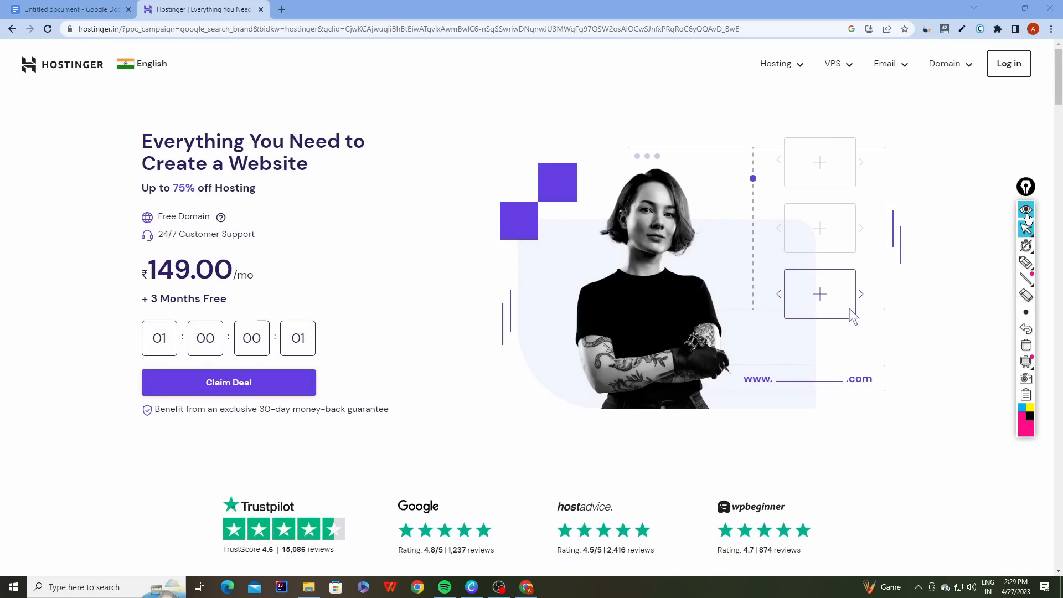
Look through the Best Web Hosting offer on the Hostinger home page and add the plan to the cart.
scroll(521, 297, "down", 3)
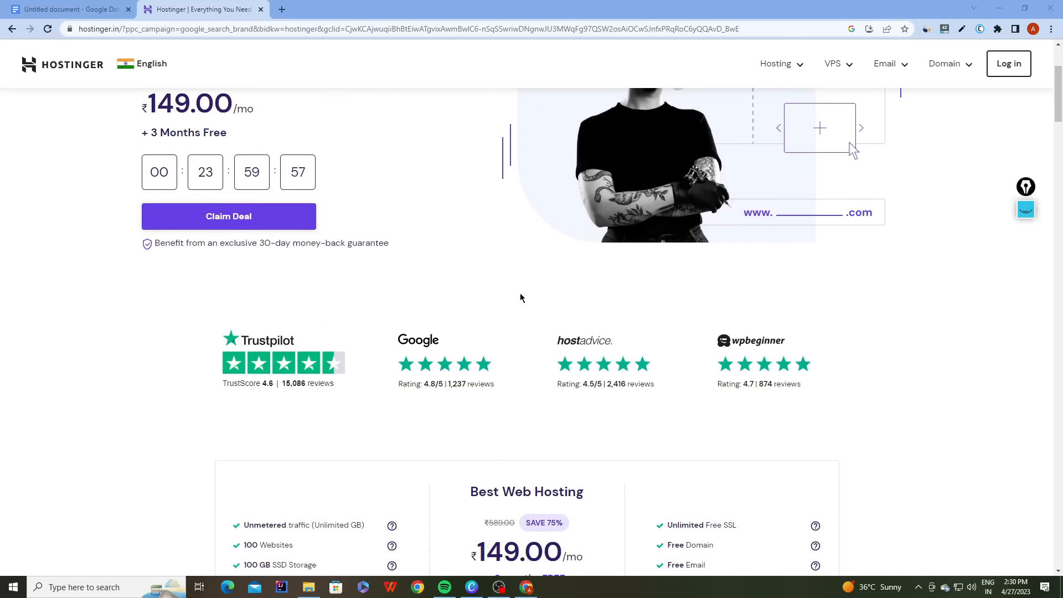
scroll(520, 297, "down", 3)
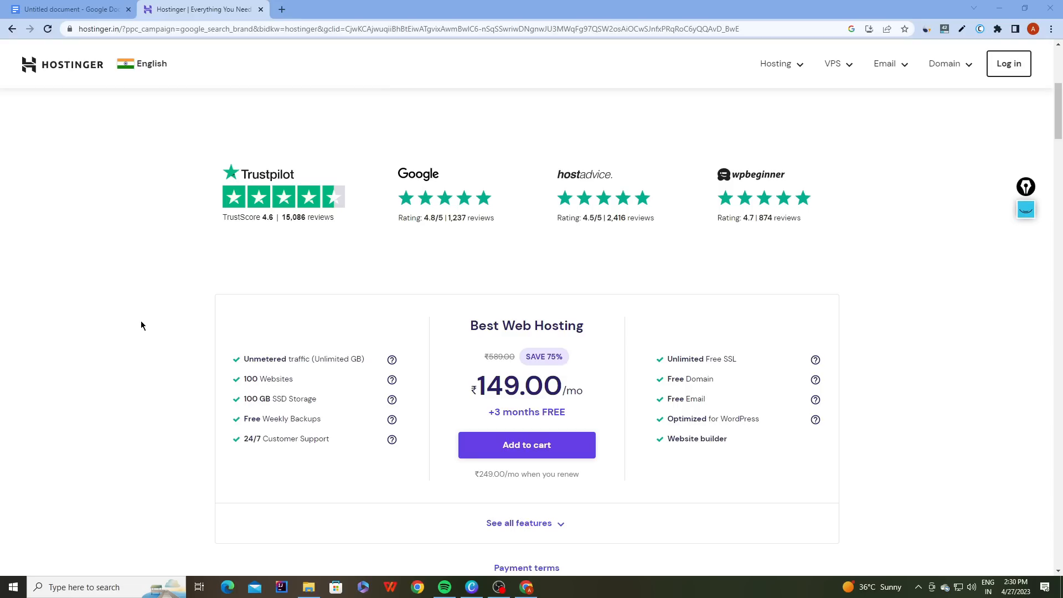
scroll(141, 325, "down", 3)
left_click(557, 292)
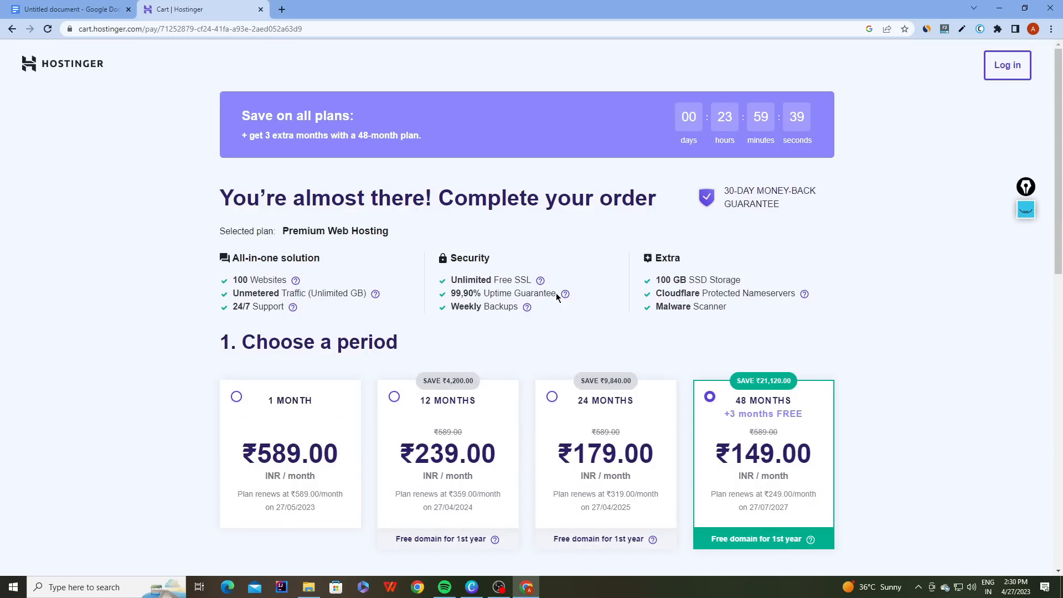
Choose the 12-month period for Premium Web Hosting and check the order total in the payment section.
scroll(555, 294, "down", 4)
left_click(439, 304)
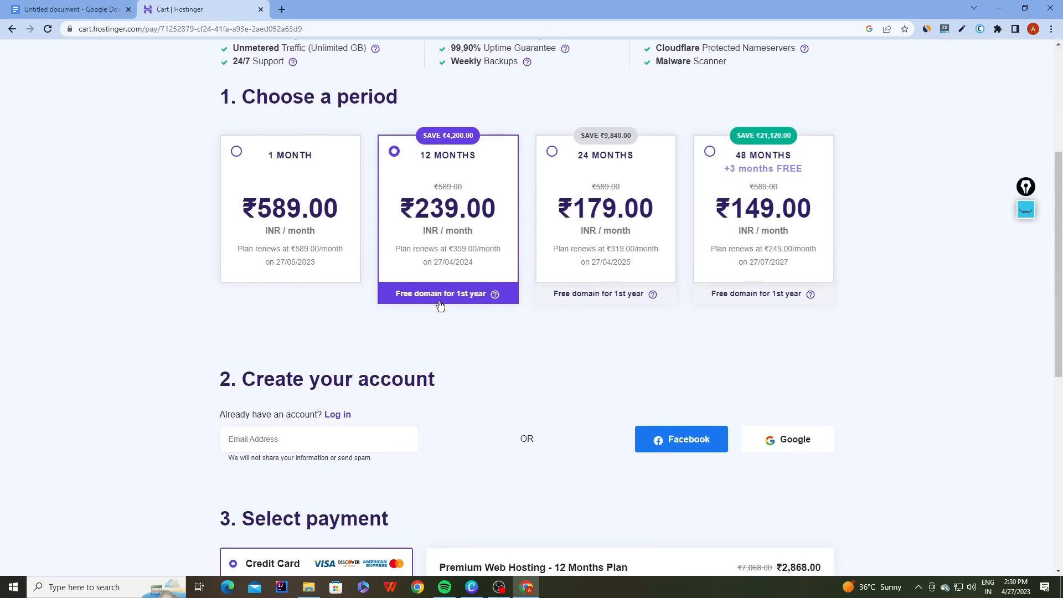
scroll(440, 305, "down", 5)
scroll(439, 304, "up", 1)
scroll(439, 304, "up", 2)
scroll(439, 305, "down", 6)
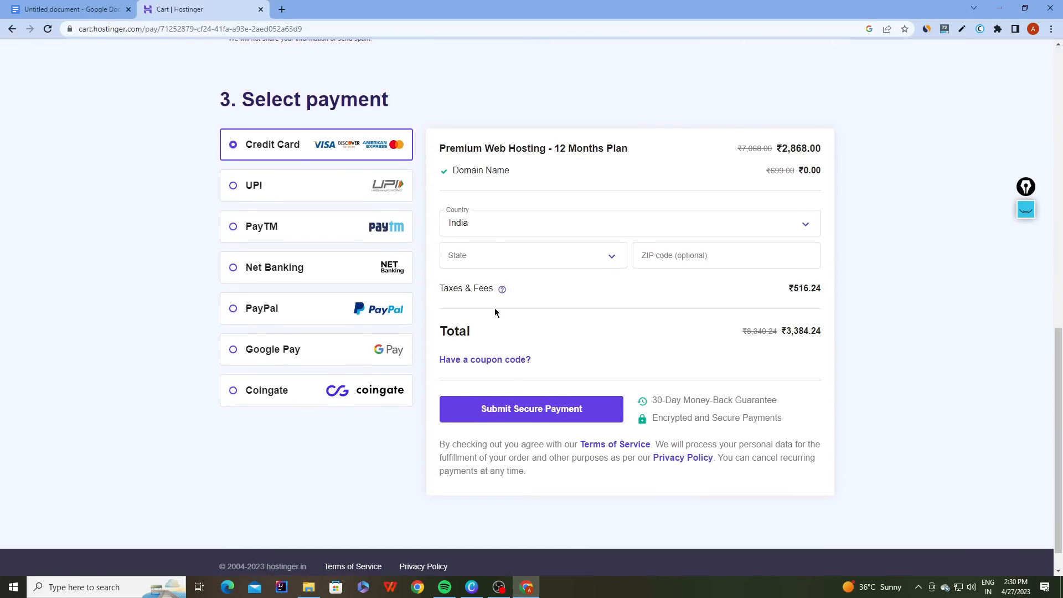
left_click_drag(784, 331, 816, 331)
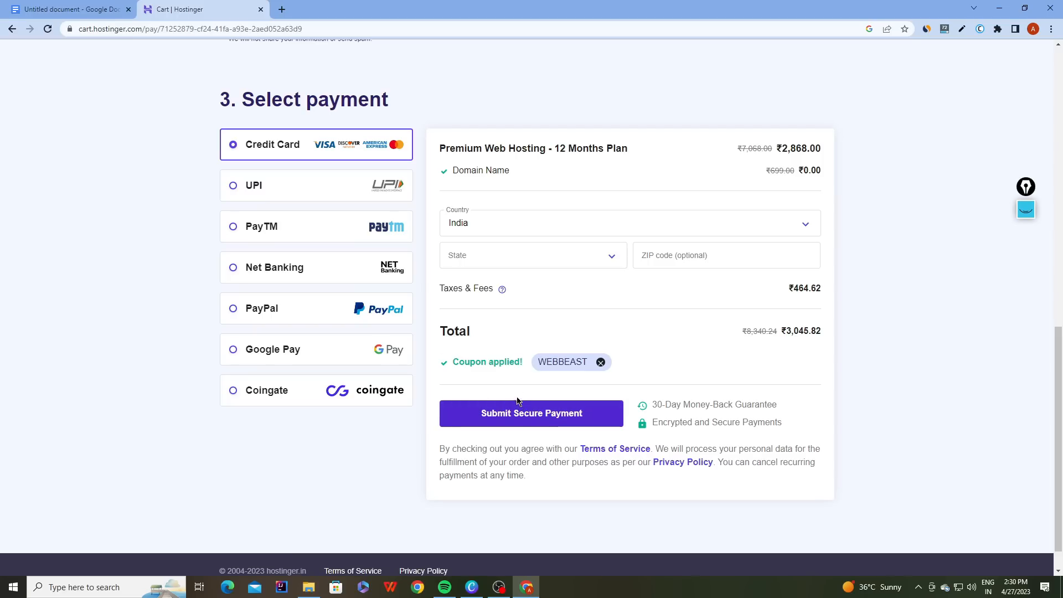
Remove the applied coupon from the order and apply the coupon code WEBBEAST again.
left_click(601, 363)
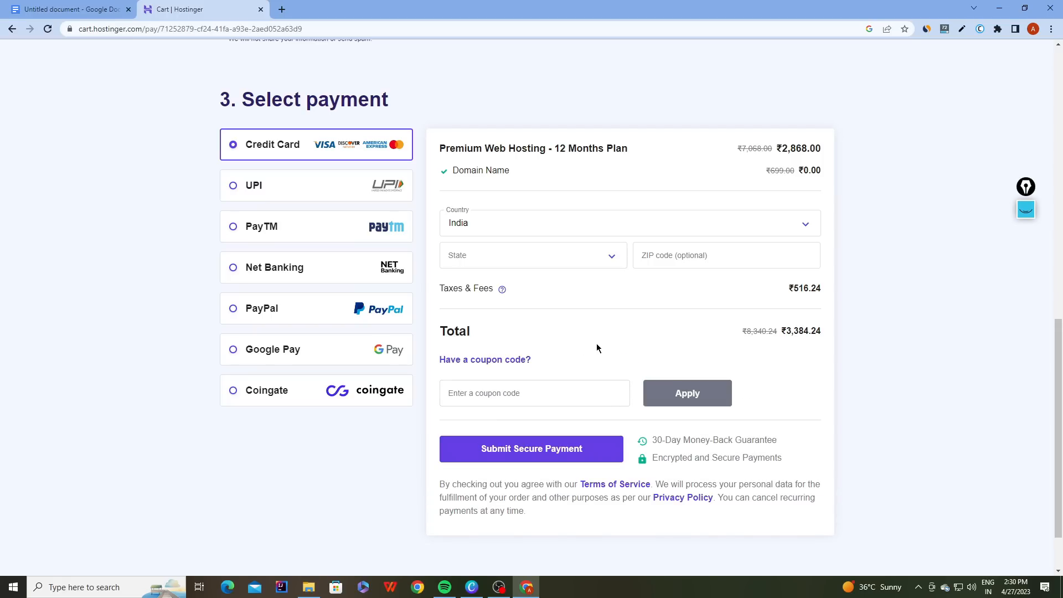
left_click(537, 394)
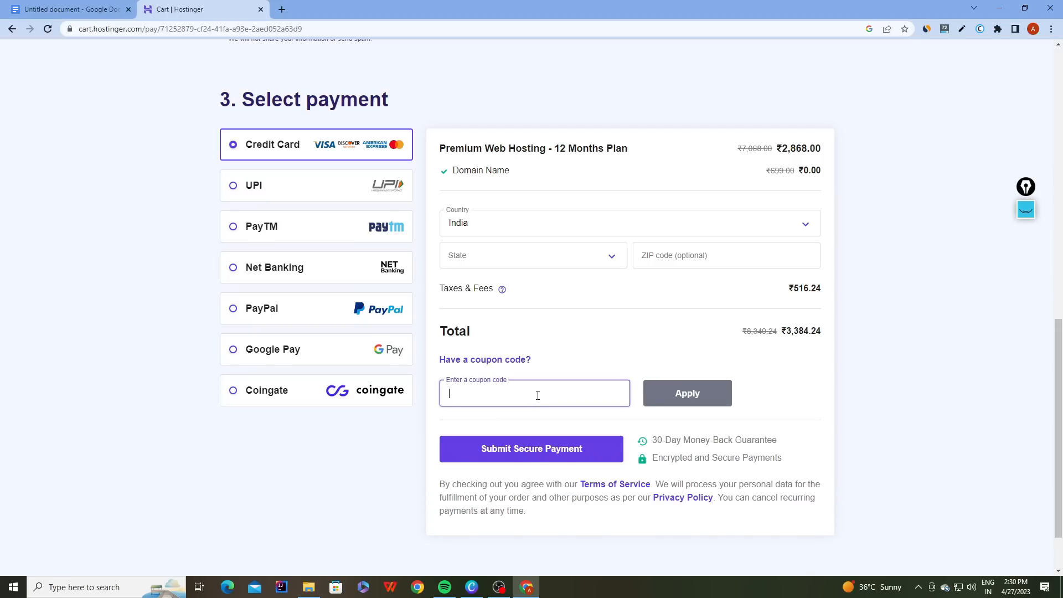
type("WEBS")
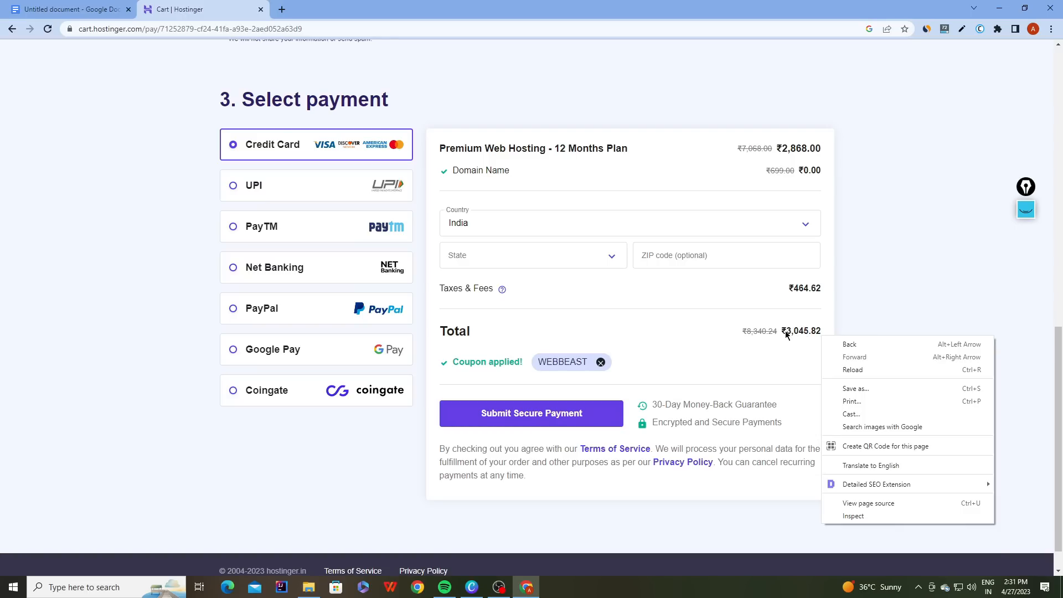
Review the plan options and payment summary on the Hostinger checkout page with coupon WEBBEAST applied.
left_click(784, 362)
scroll(674, 366, "up", 4)
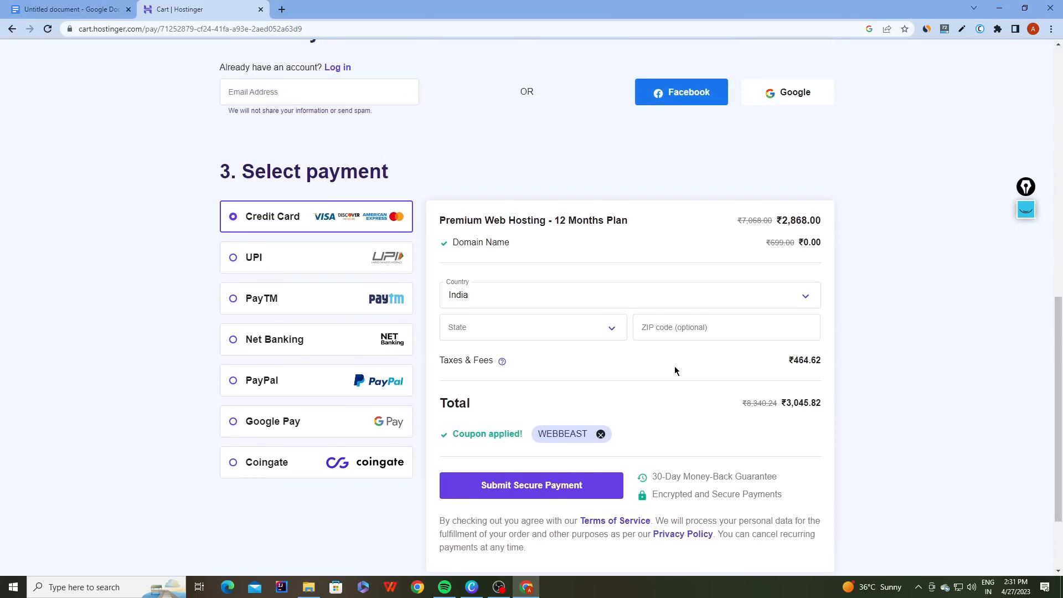
scroll(675, 366, "down", 5)
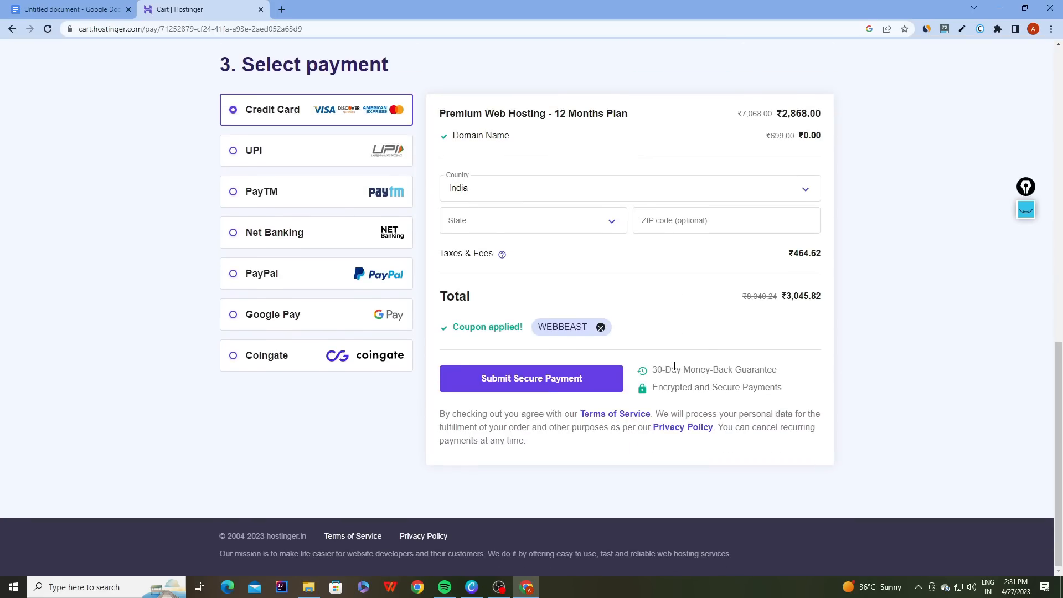
scroll(674, 366, "up", 15)
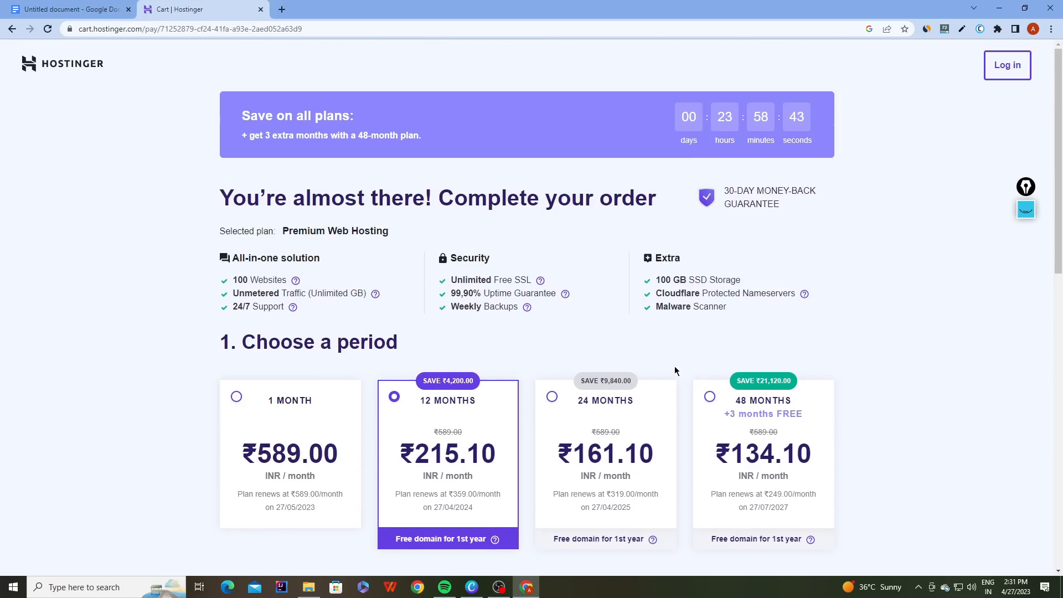
left_click(282, 9)
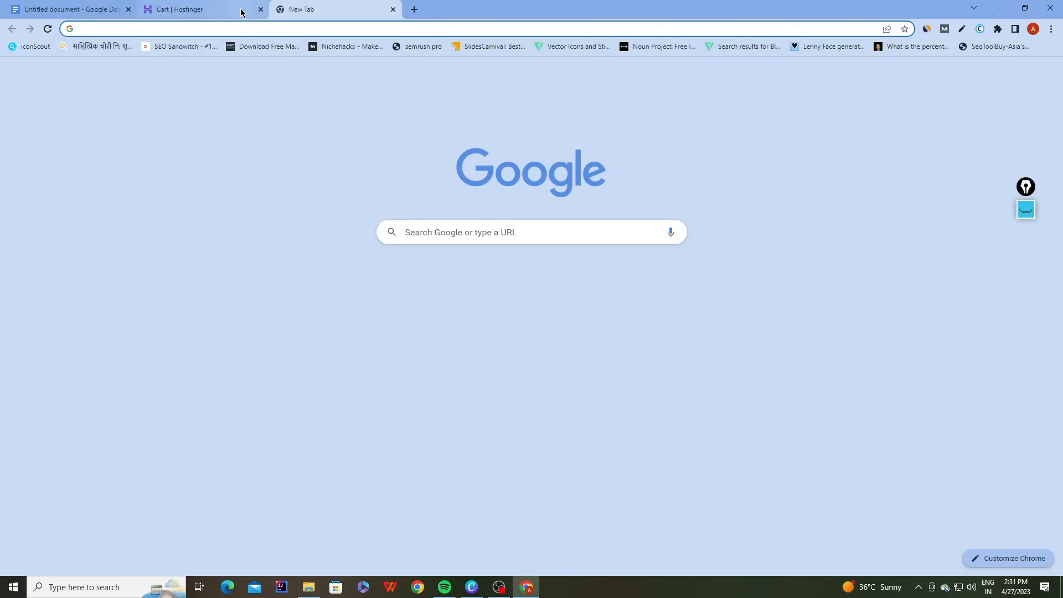
left_click(240, 10)
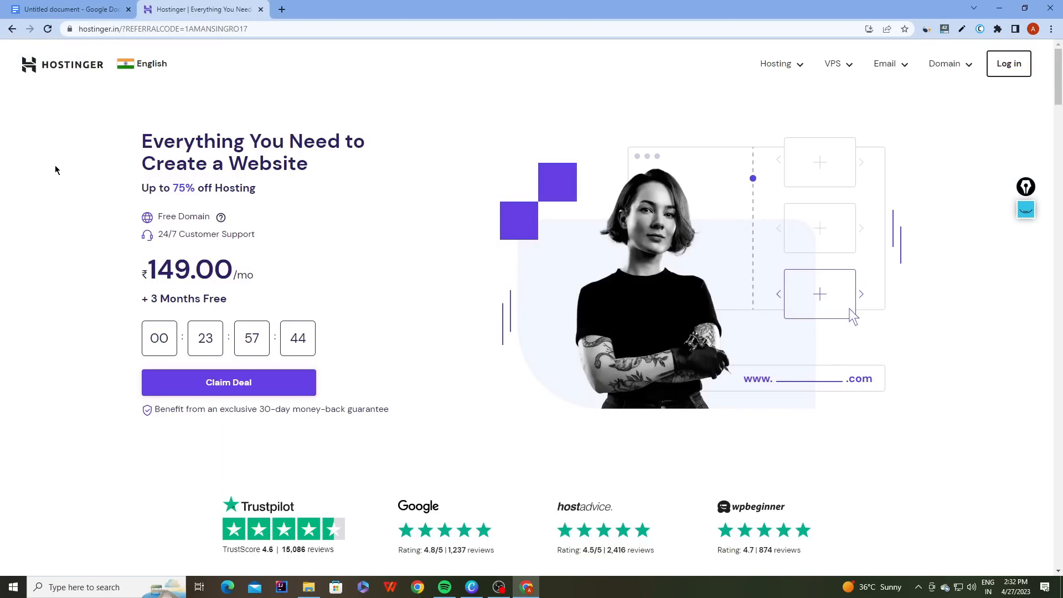
Review the Best Web Hosting offer on the Hostinger referral page and add it to the cart.
left_click(288, 29)
left_click_drag(293, 29, 7, 36)
left_click(348, 176)
scroll(299, 230, "down", 7)
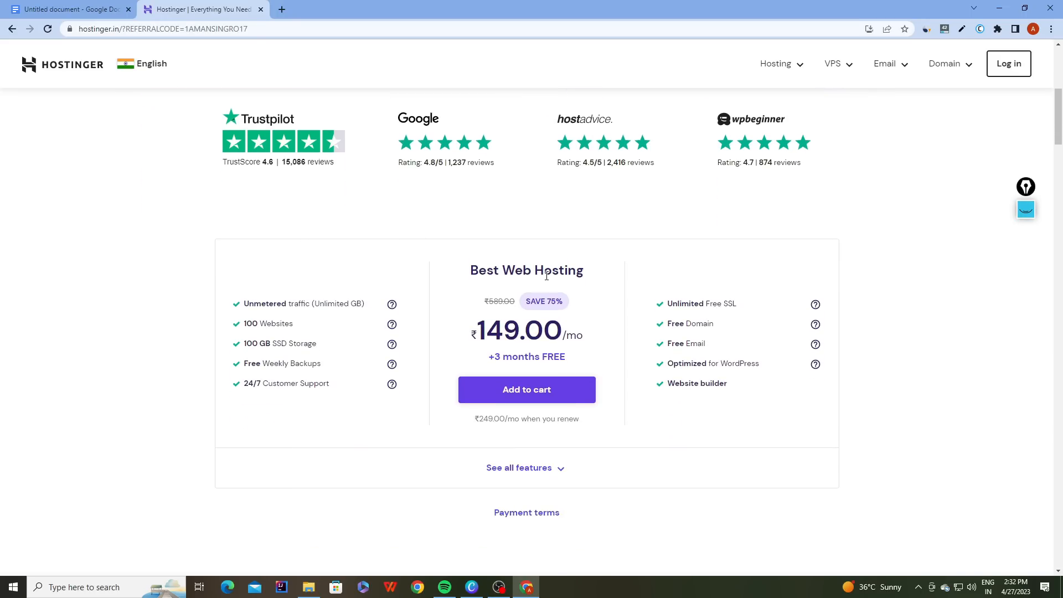
left_click_drag(470, 270, 591, 267)
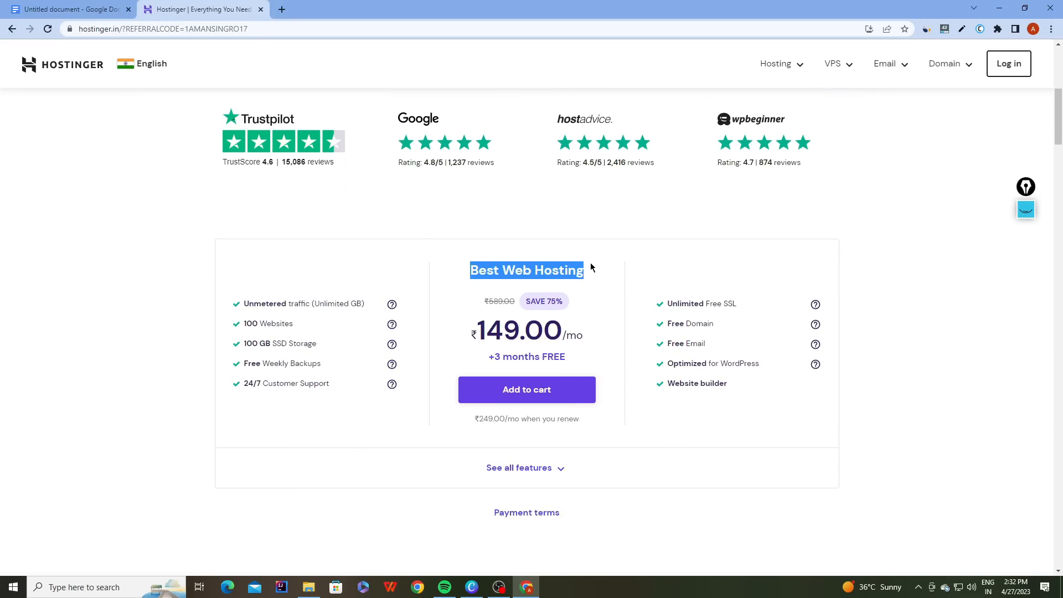
left_click(598, 270)
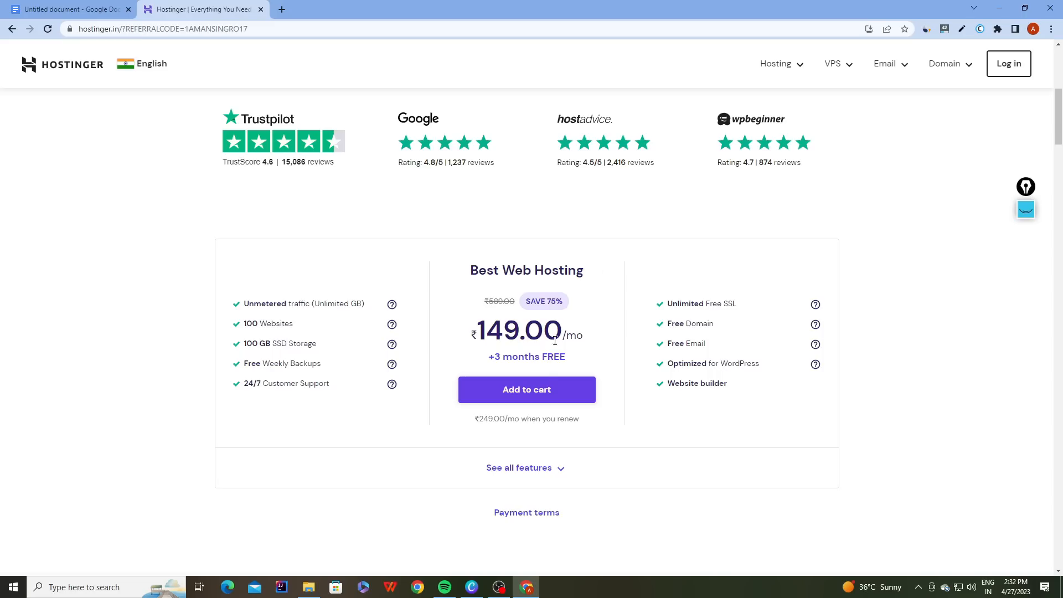
left_click(548, 389)
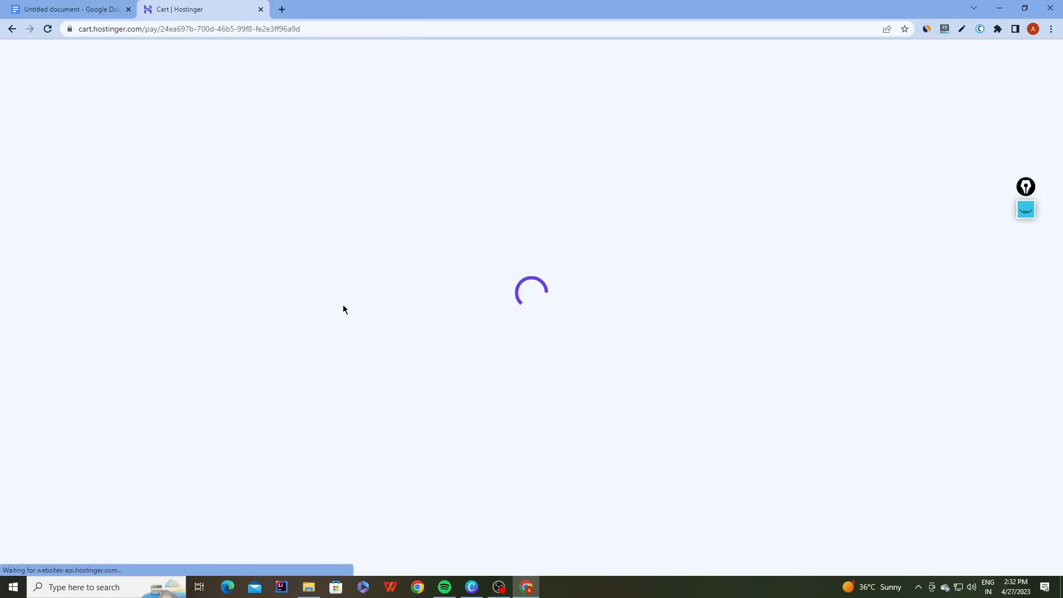
Choose the 12-month hosting period and review the order total in the payment section.
scroll(376, 343, "down", 3)
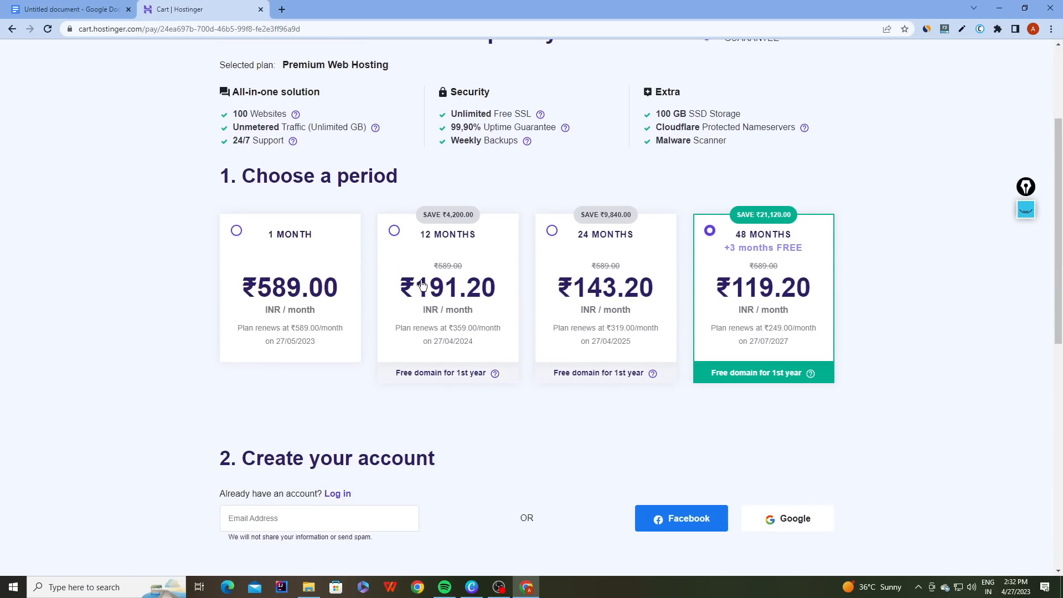
left_click(423, 282)
scroll(775, 354, "down", 9)
left_click_drag(786, 358, 818, 358)
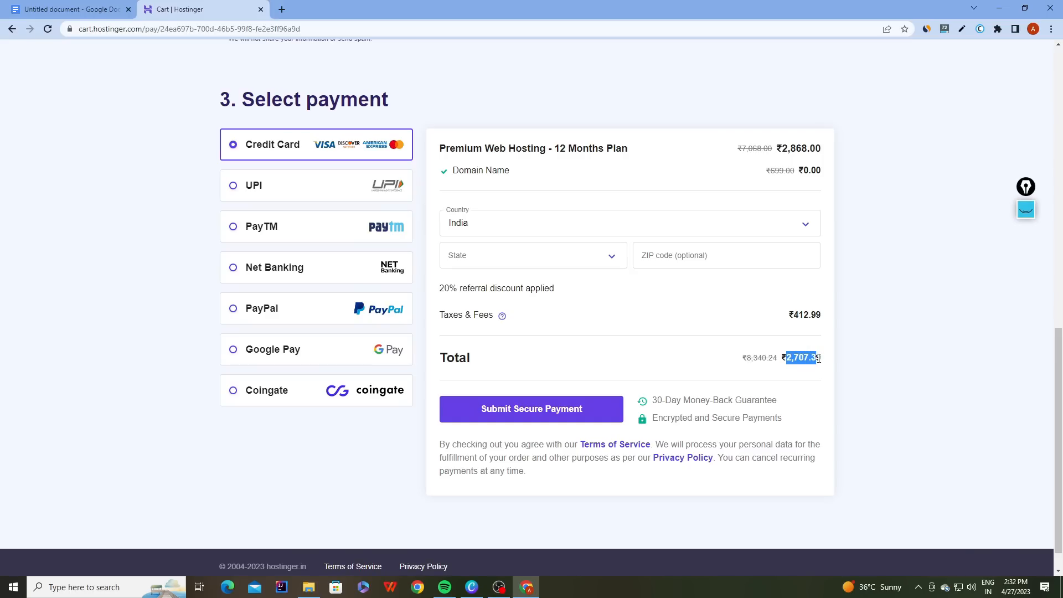
left_click(774, 376)
left_click_drag(786, 358, 819, 357)
left_click(750, 361)
scroll(699, 335, "up", 12)
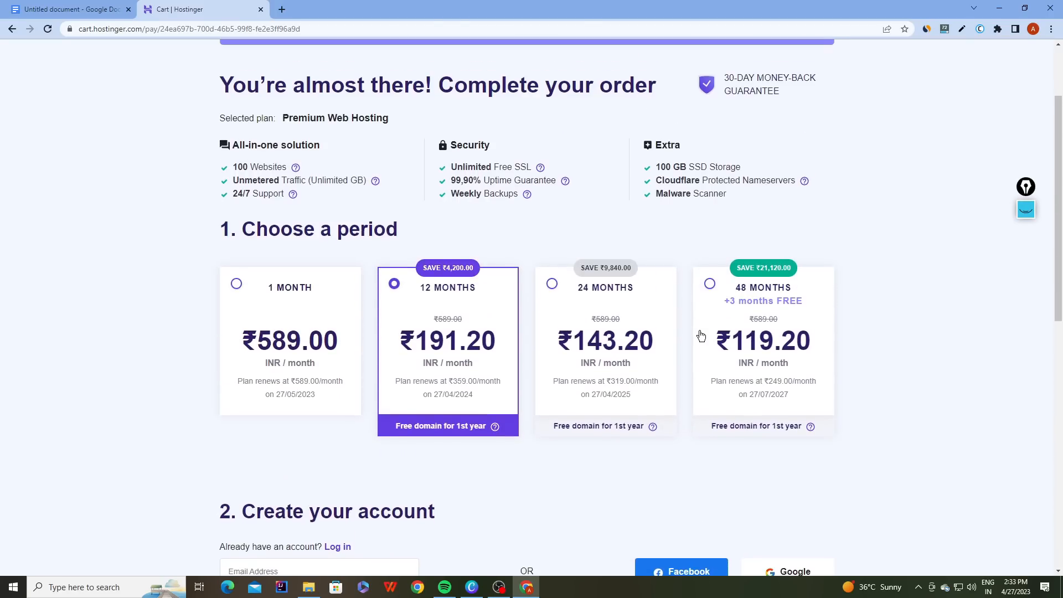
scroll(699, 335, "down", 10)
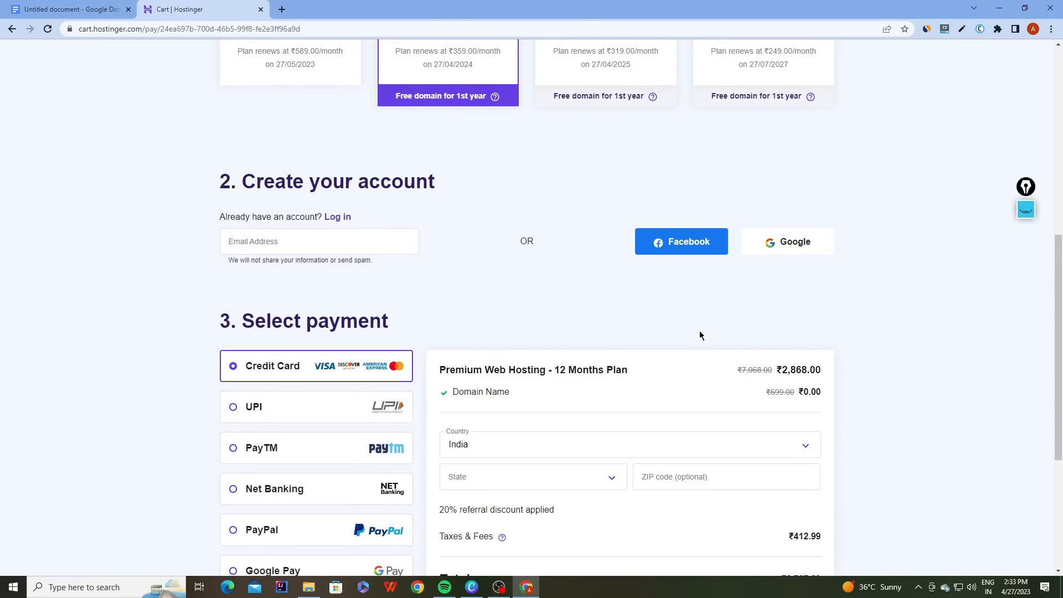
scroll(701, 335, "down", 2)
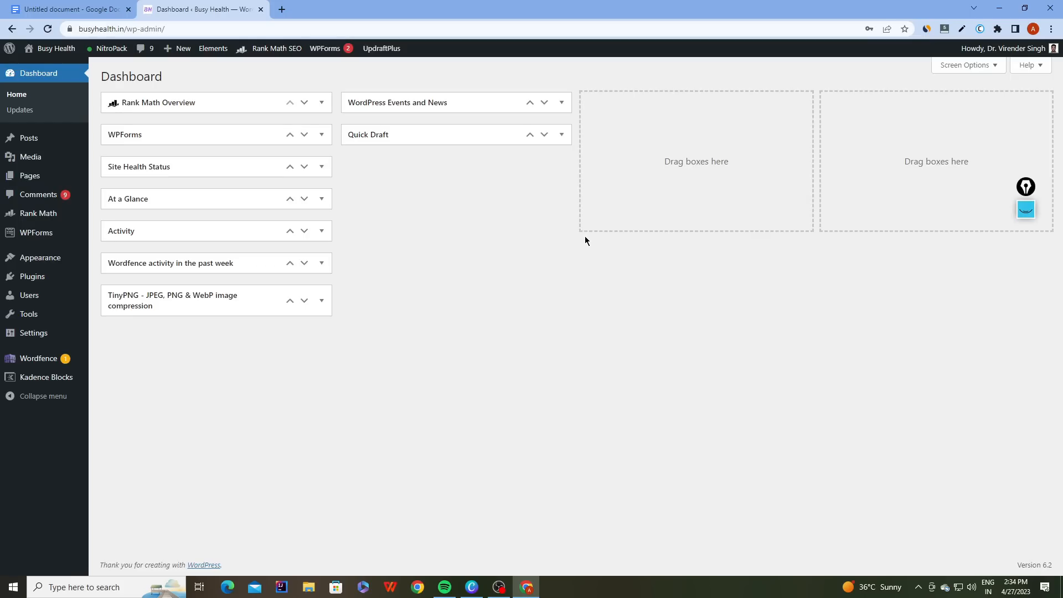
Open the posts list in the Busy Health WordPress dashboard and look through the live home page in a separate tab.
left_click(36, 142)
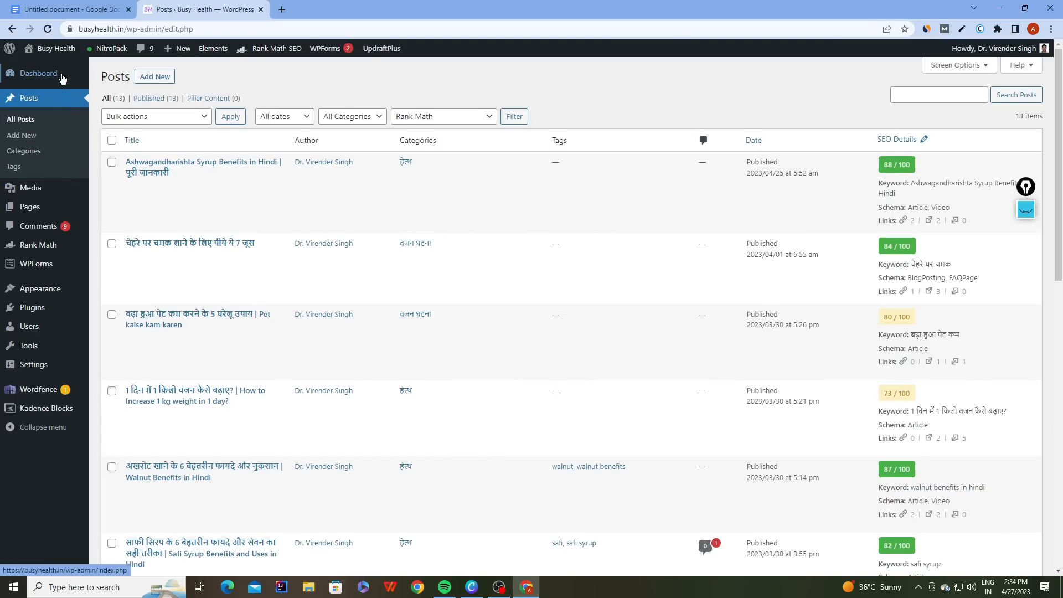
mouse_move(56, 49)
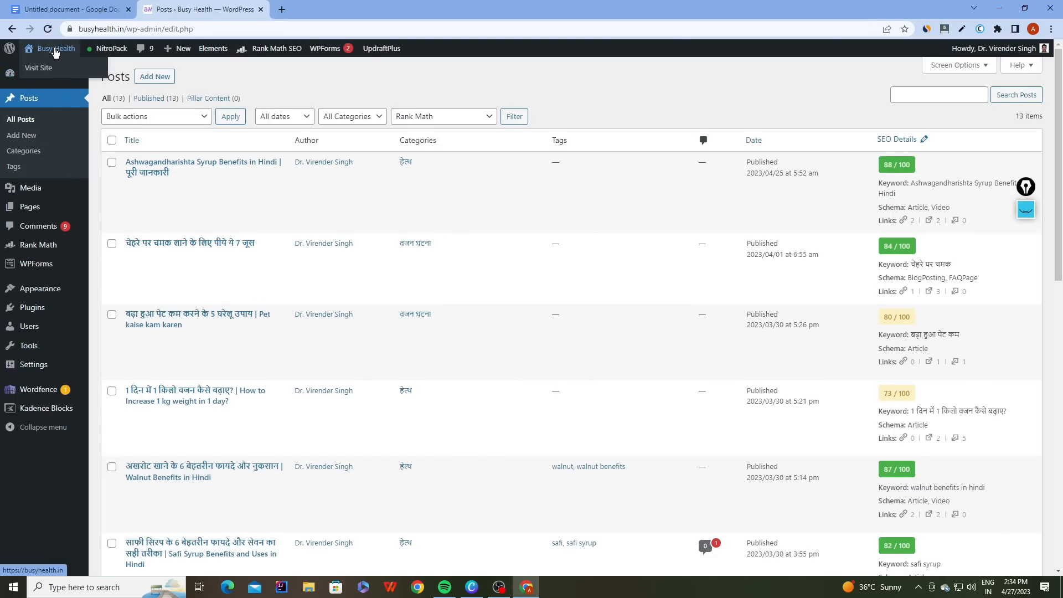
right_click(43, 66)
left_click(67, 70)
left_click(343, 5)
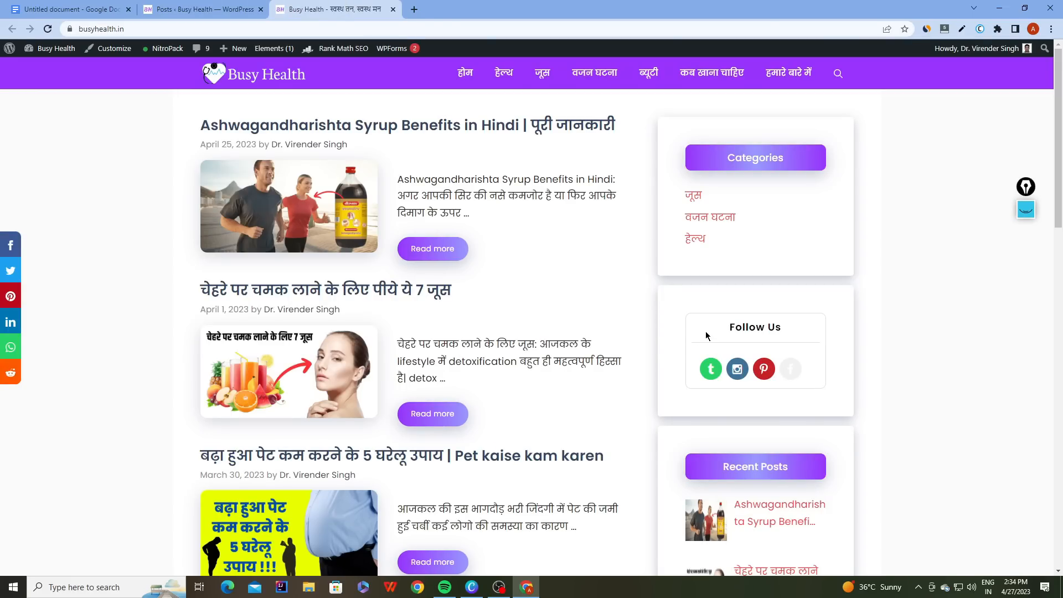
scroll(706, 335, "down", 10)
scroll(351, 327, "up", 10)
left_click(184, 9)
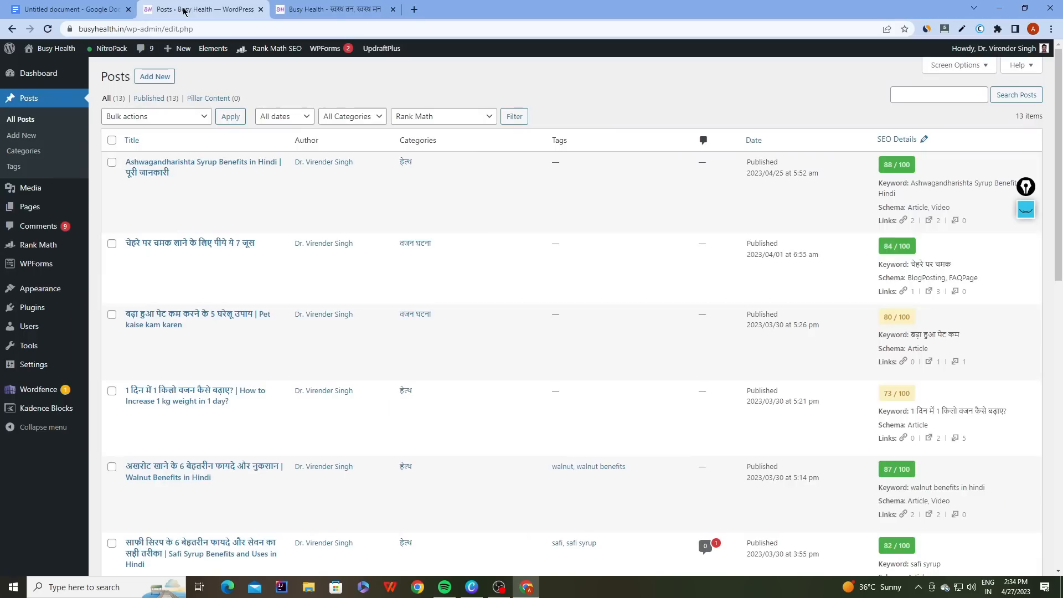
left_click(396, 10)
Add a new post titled "मौसमी का जूस पीने के 7 फायदे और नुकसान", copying the main keyword from the Google Docs article and inserting the 7.
left_click(156, 77)
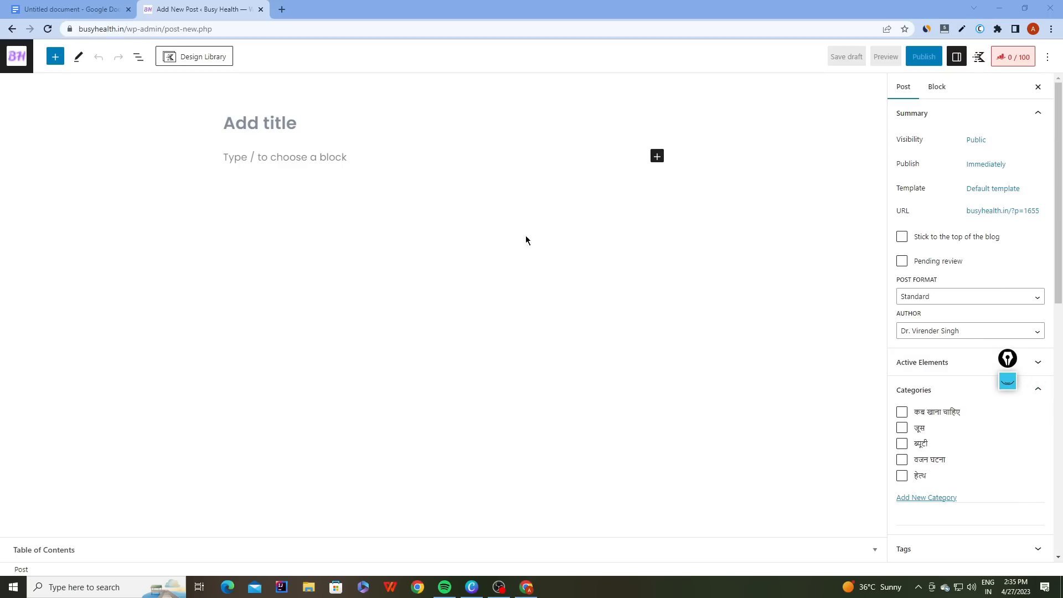
left_click(88, 12)
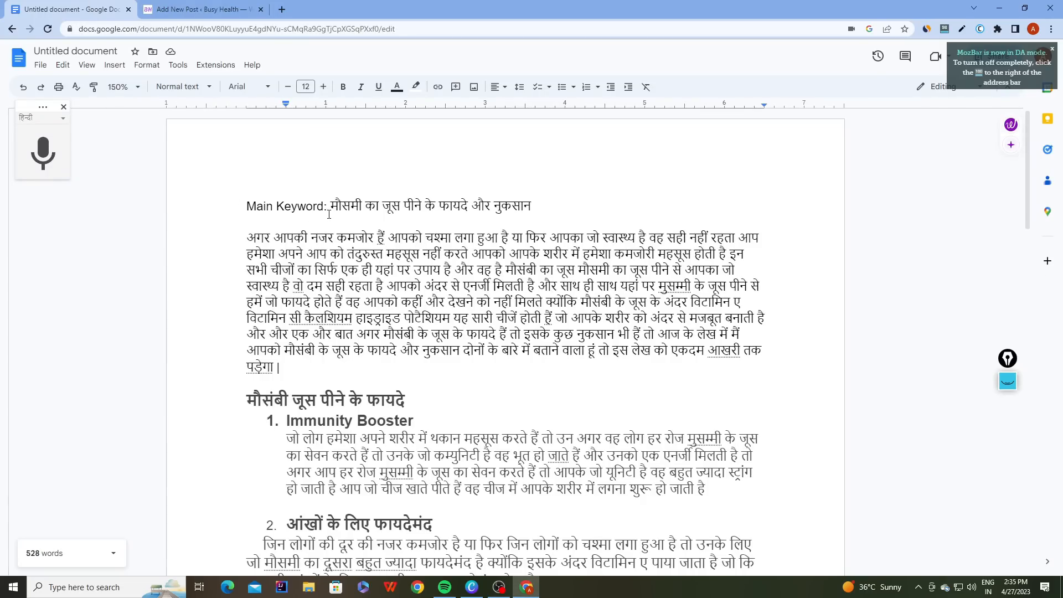
left_click_drag(331, 206, 593, 210)
key("ctrl+c")
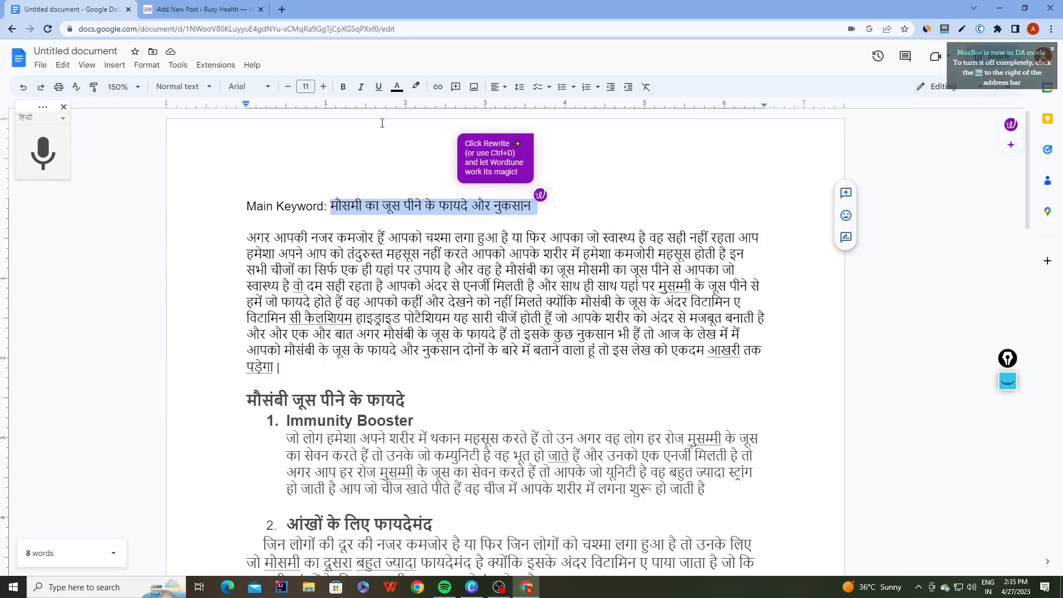
left_click(200, 9)
key("ctrl+v")
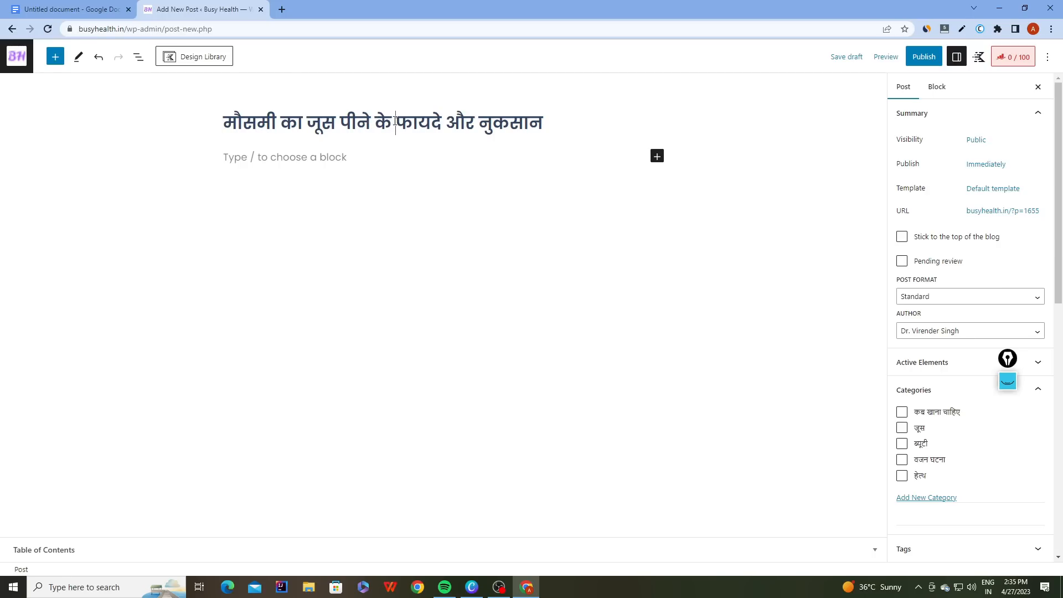
type("7")
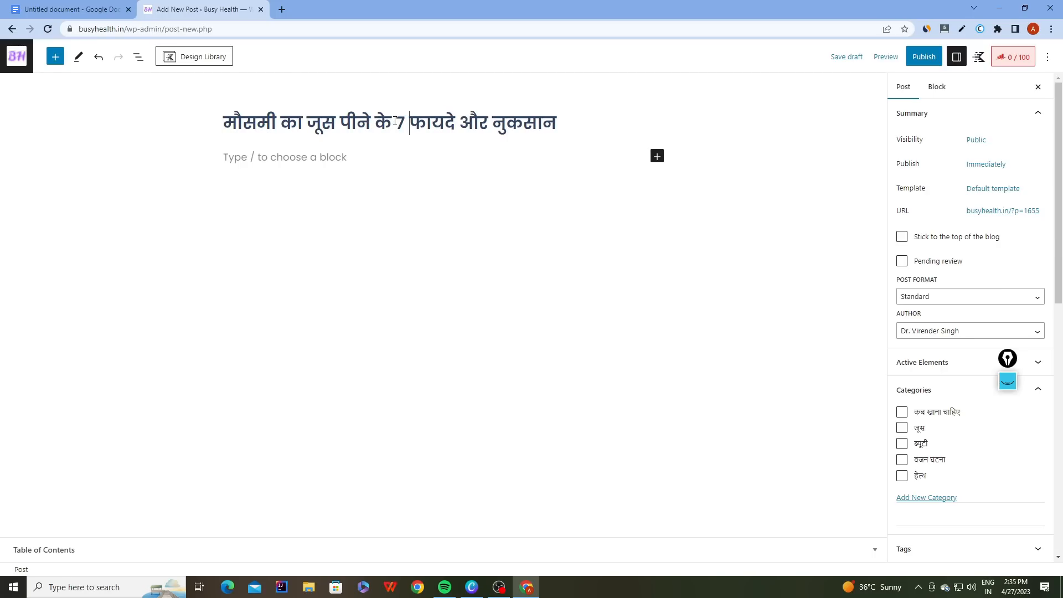
Copy the article text without the main keyword line from the Google Docs document into the new post's body.
left_click(352, 154)
left_click(95, 7)
right_click(294, 201)
left_click(708, 375)
left_click_drag(705, 374, 380, 323)
scroll(382, 321, "up", 15)
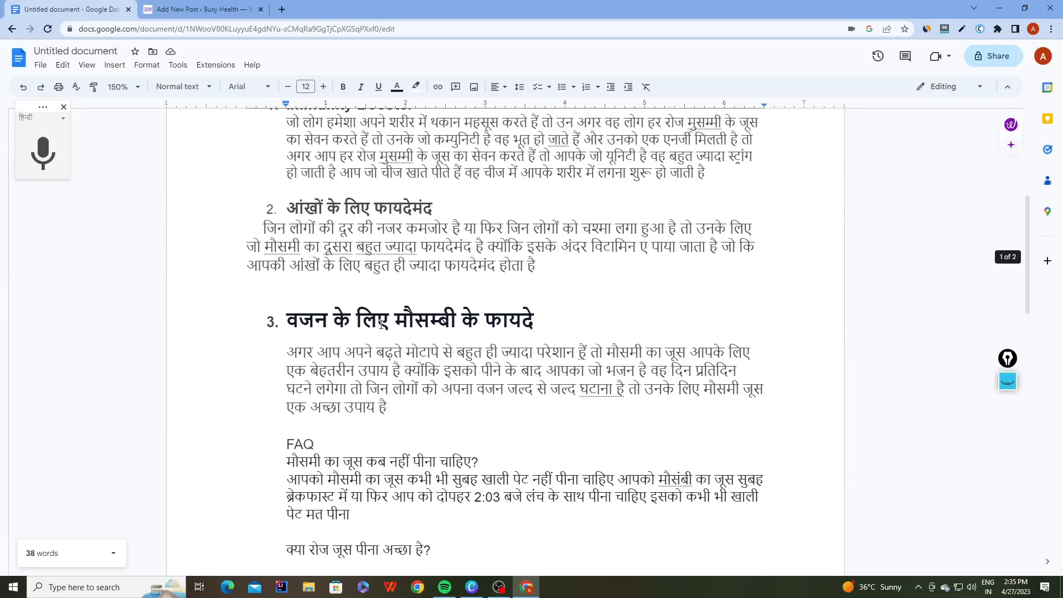
key("ctrl+a")
left_click(200, 9)
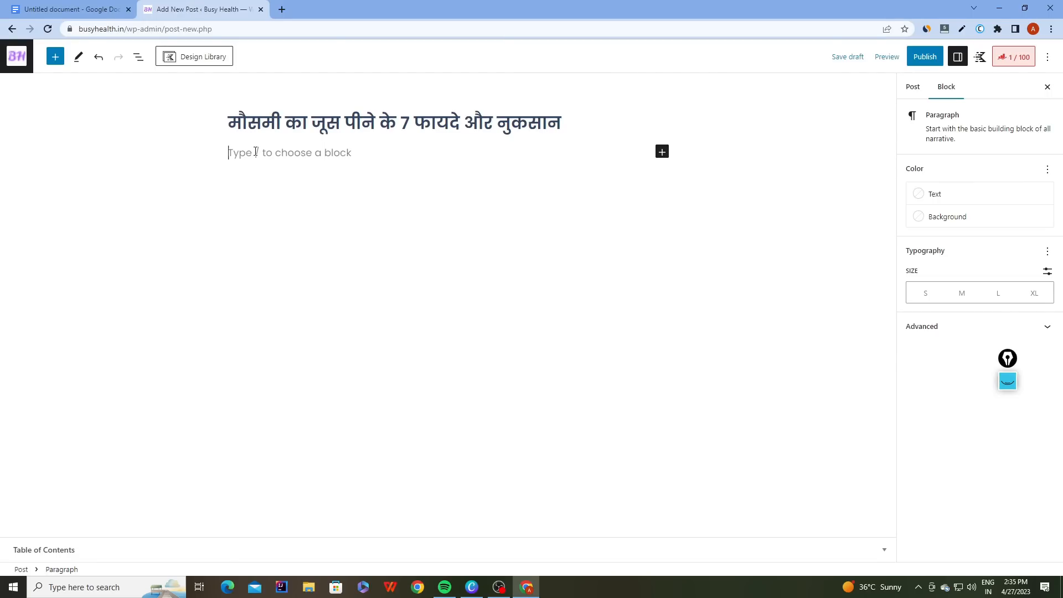
key("ctrl+v")
Split the long introduction below the post title into four short paragraphs.
scroll(296, 244, "up", 15)
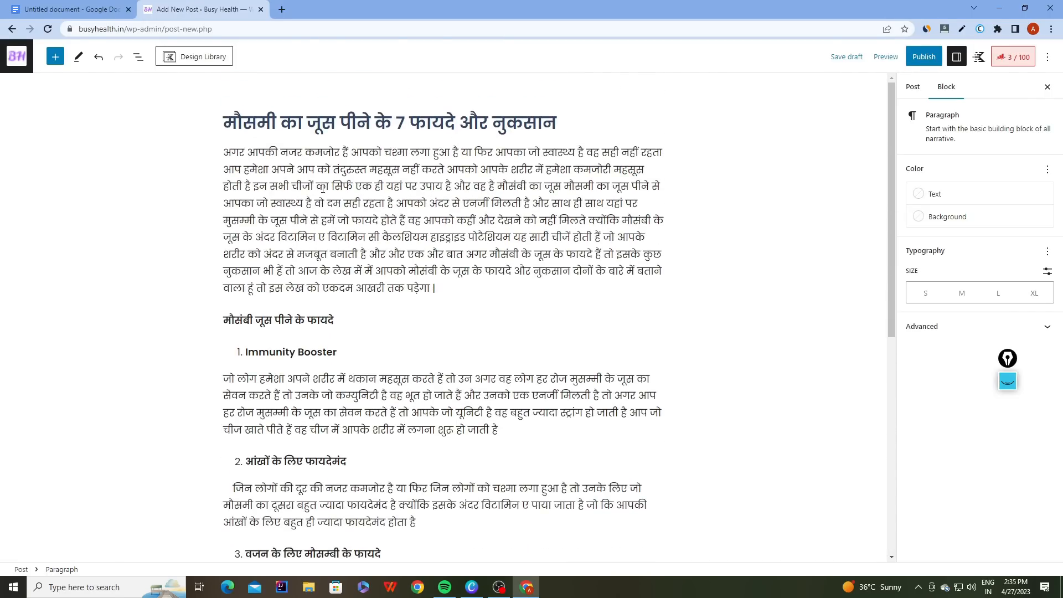
scroll(323, 187, "down", 8)
scroll(328, 188, "up", 4)
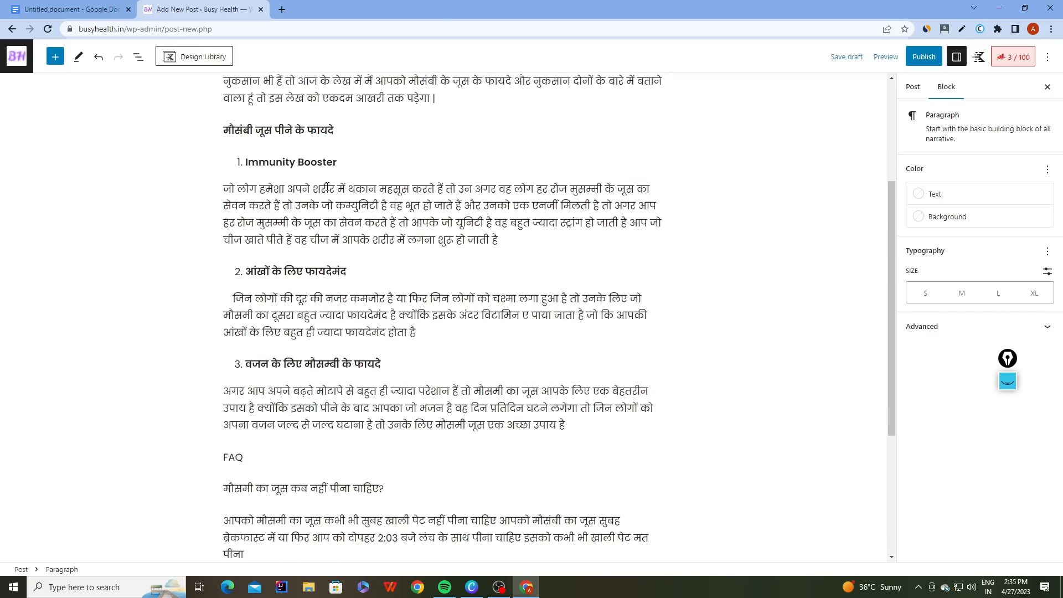
scroll(328, 187, "up", 3)
left_click(455, 180)
key("Return")
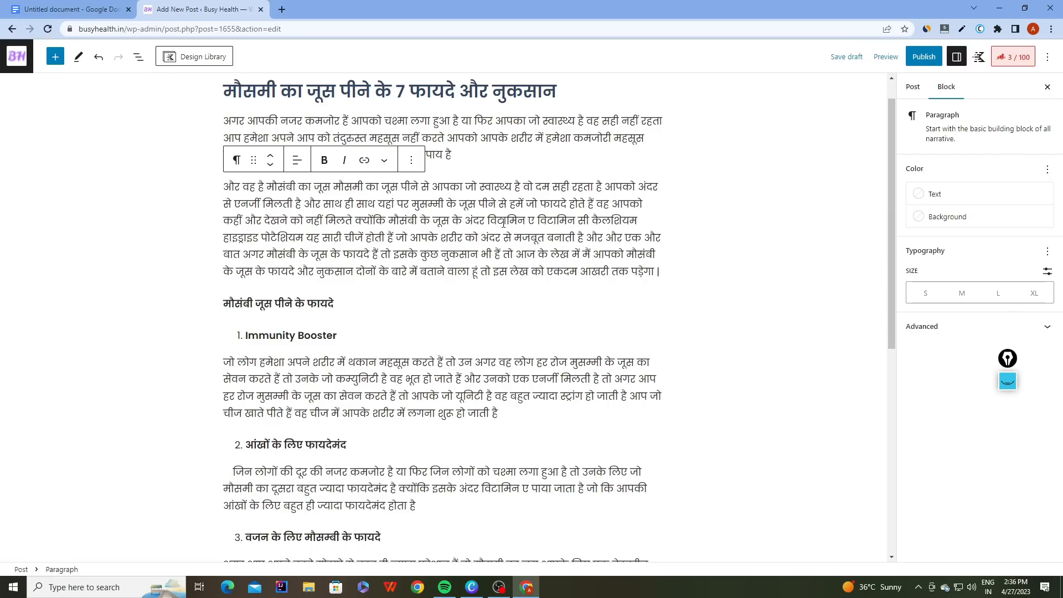
key("Return")
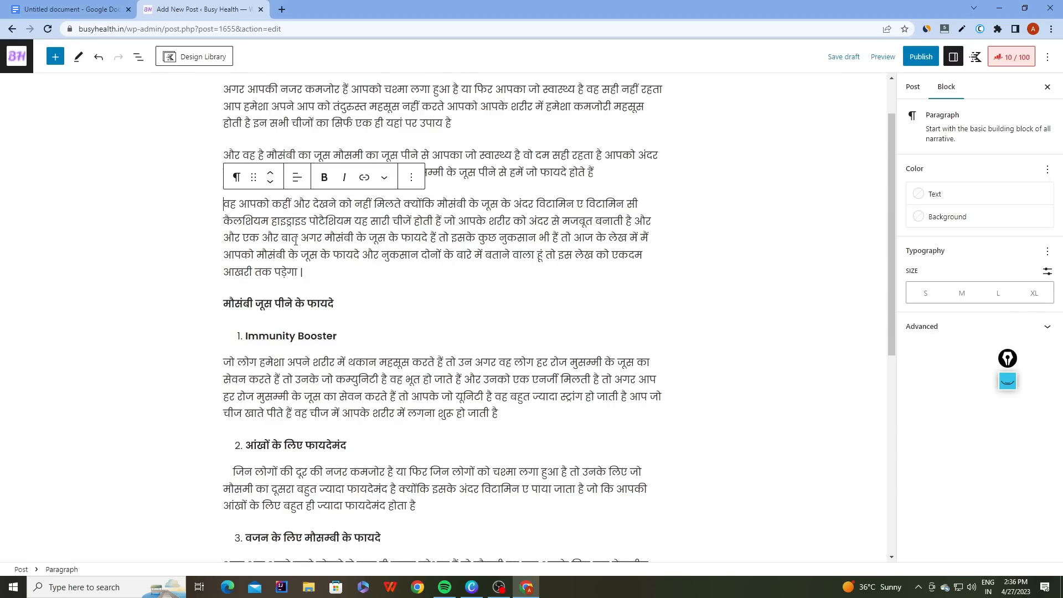
Convert the line "मौसंबी जूस पीने के फायदे" into an H2 heading and remove its bold formatting.
left_click_drag(335, 382, 224, 382)
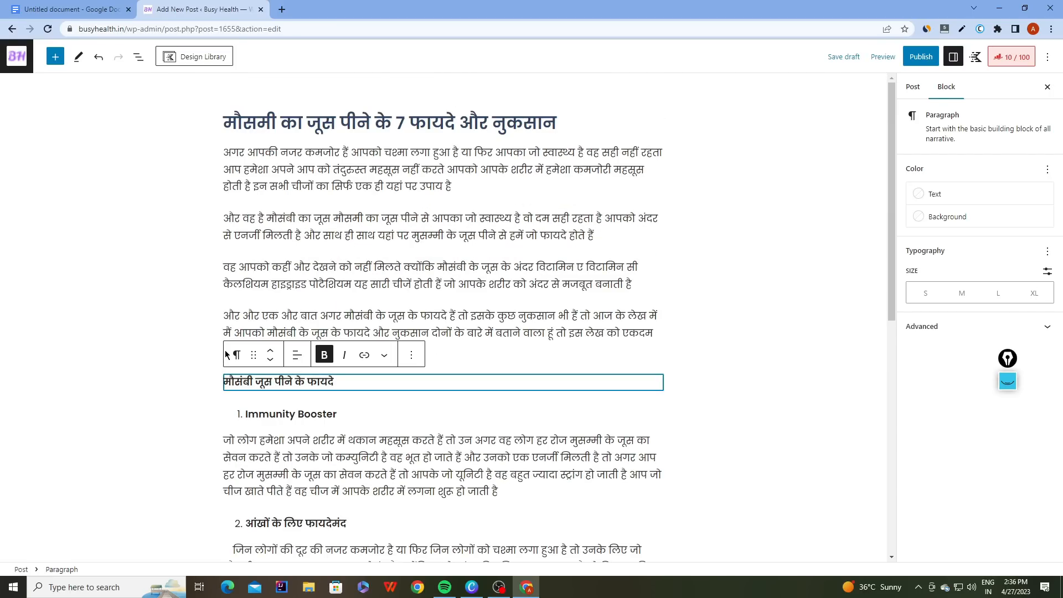
left_click(236, 355)
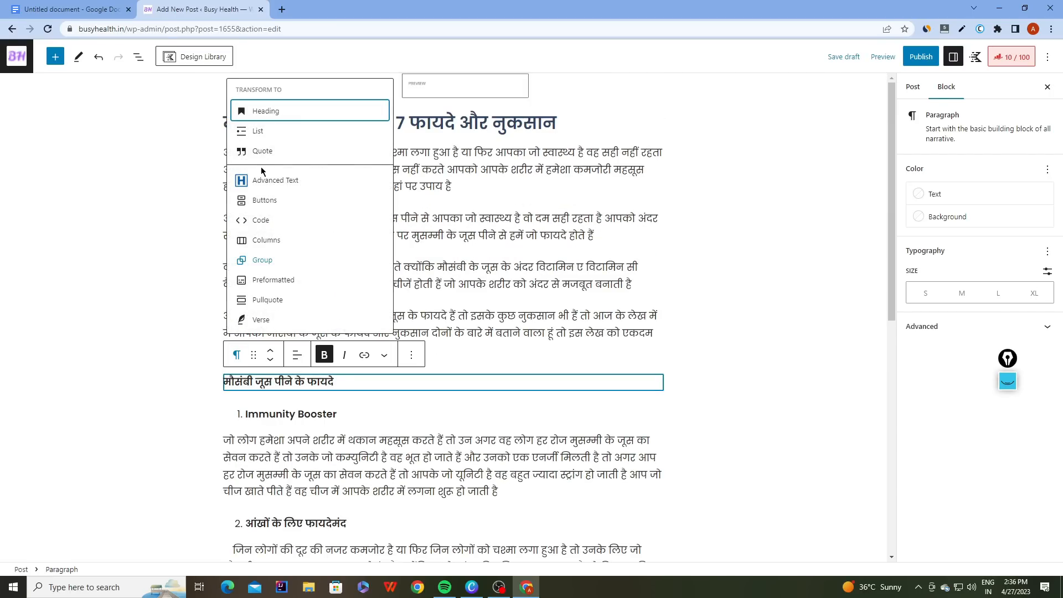
left_click(260, 112)
left_click(361, 249)
triple_click(353, 273)
left_click(370, 248)
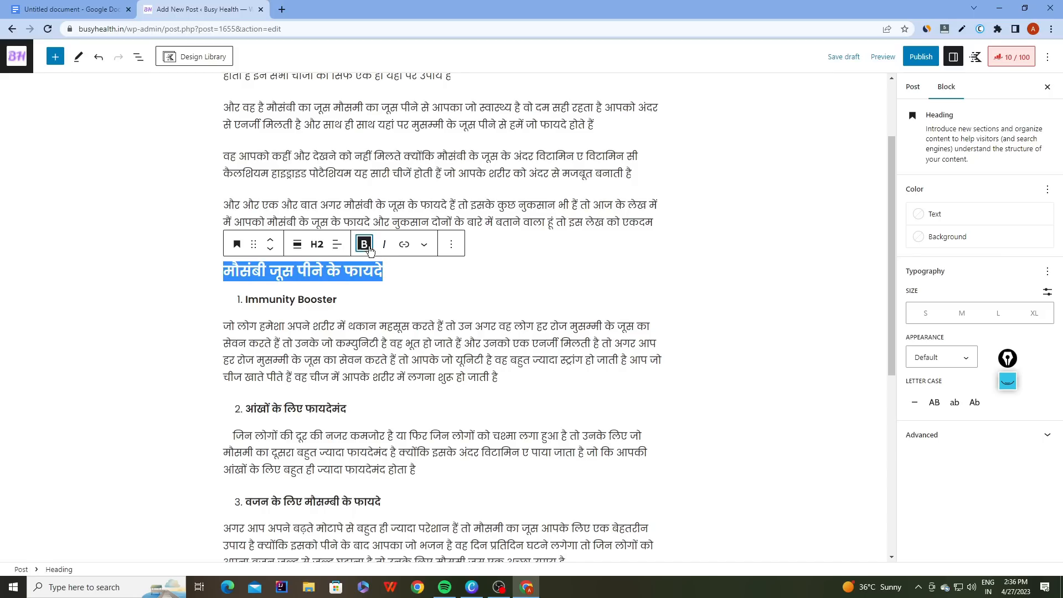
left_click(396, 269)
Convert the numbered list item "Immunity Booster" into a heading.
scroll(397, 269, "down", 1)
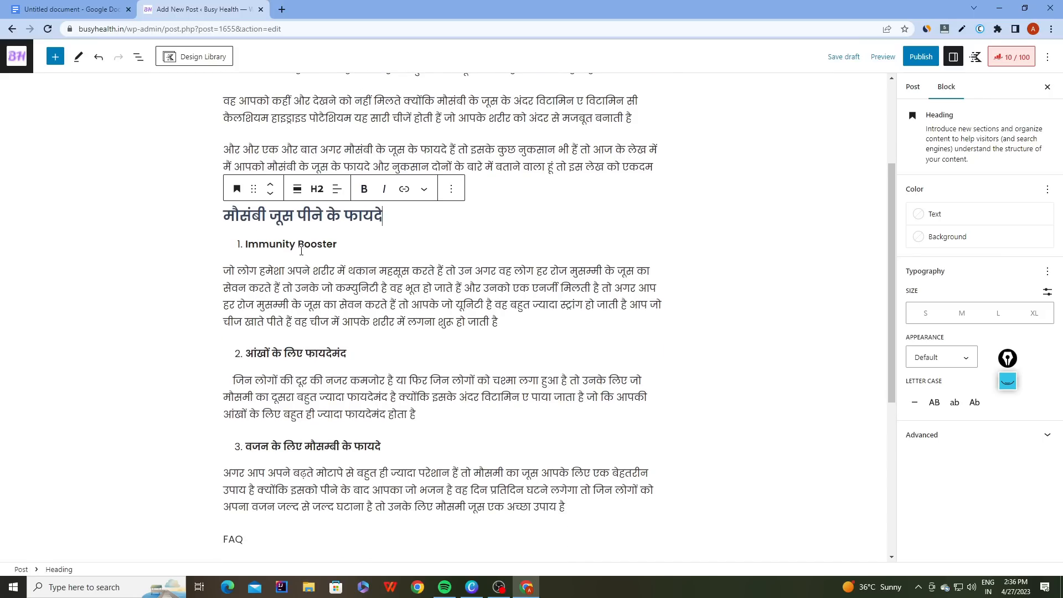
left_click(298, 250)
left_click(236, 217)
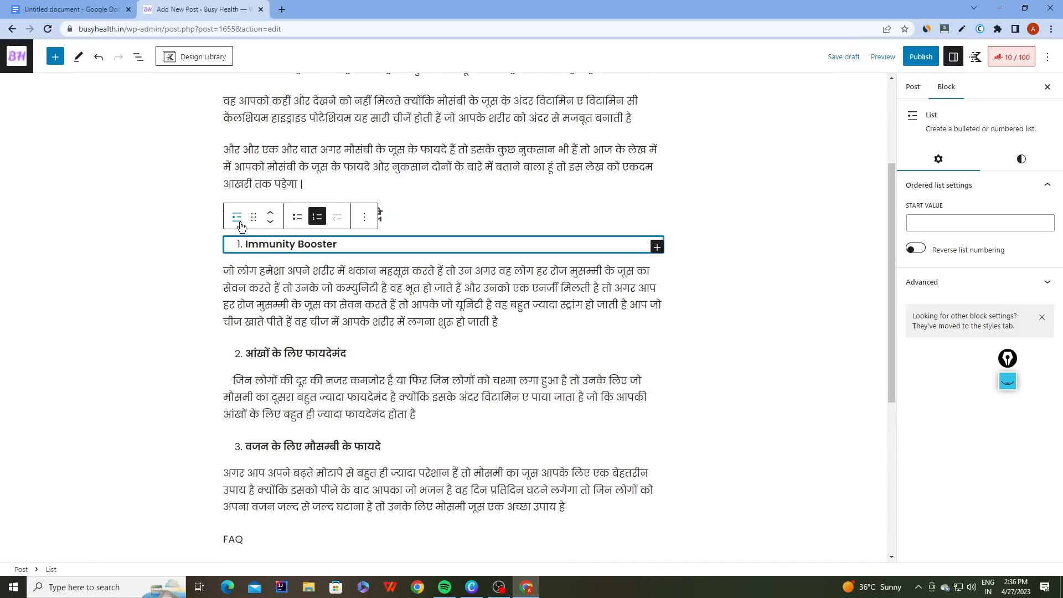
left_click(236, 222)
left_click(265, 288)
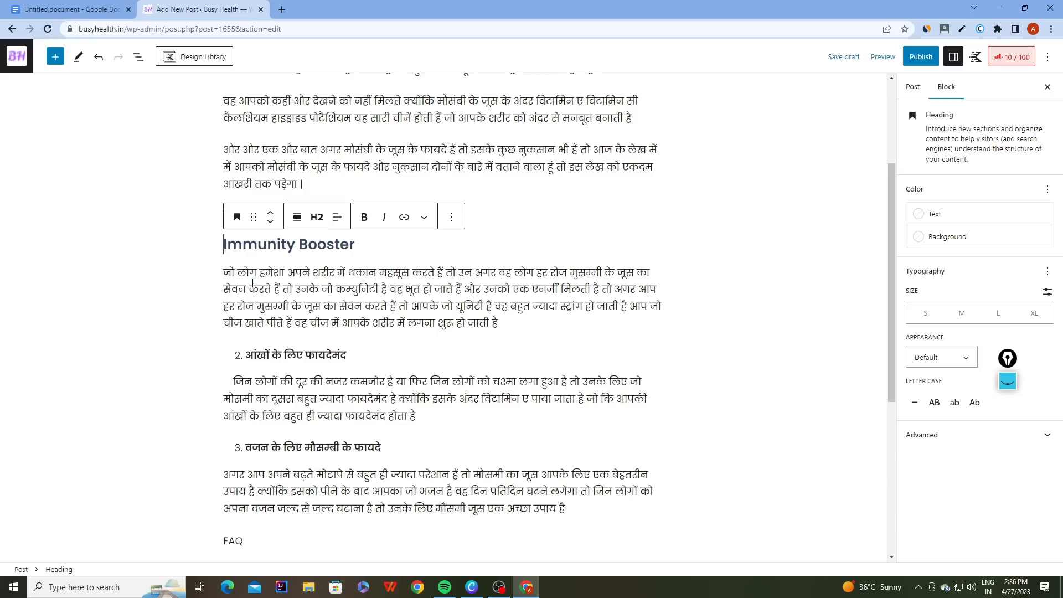
Set the "Immunity Booster" heading to H3 and convert the numbered list item "आंखों के लिए फायदेमंद" into an H3 heading.
left_click(318, 227)
left_click(322, 290)
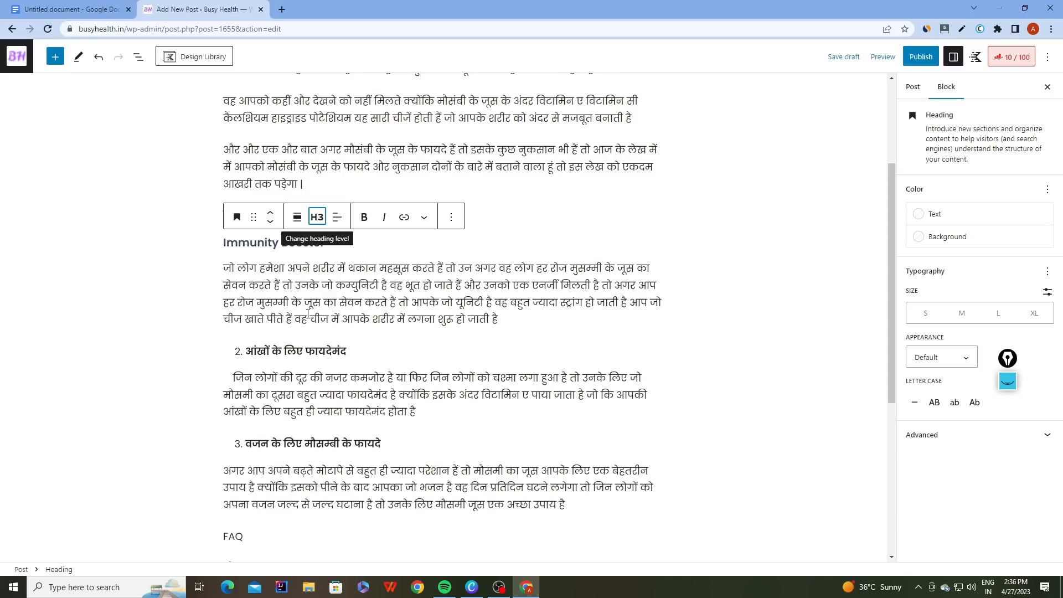
left_click(292, 344)
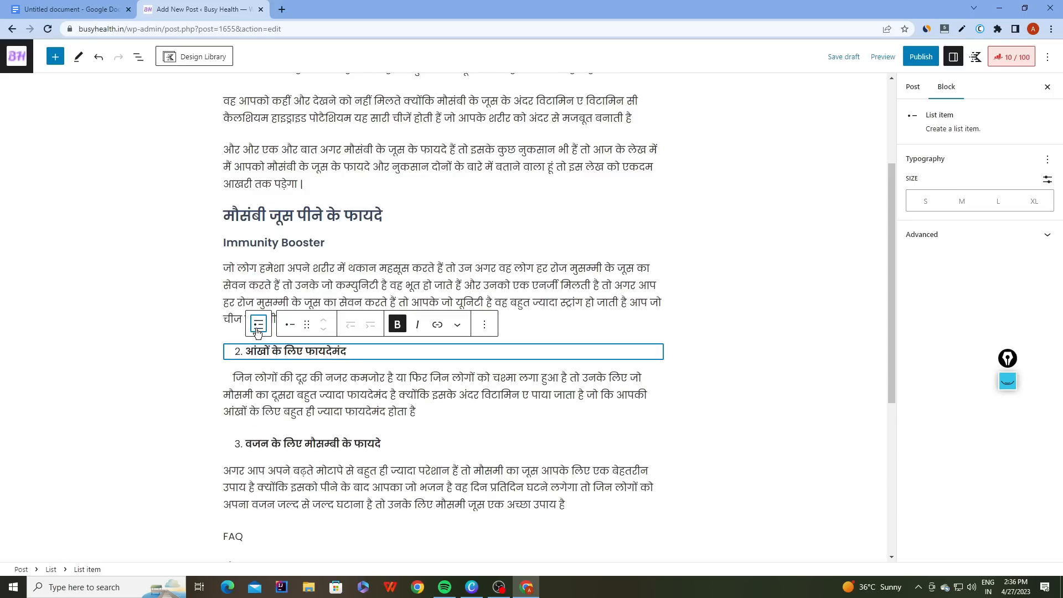
left_click(237, 326)
left_click(238, 326)
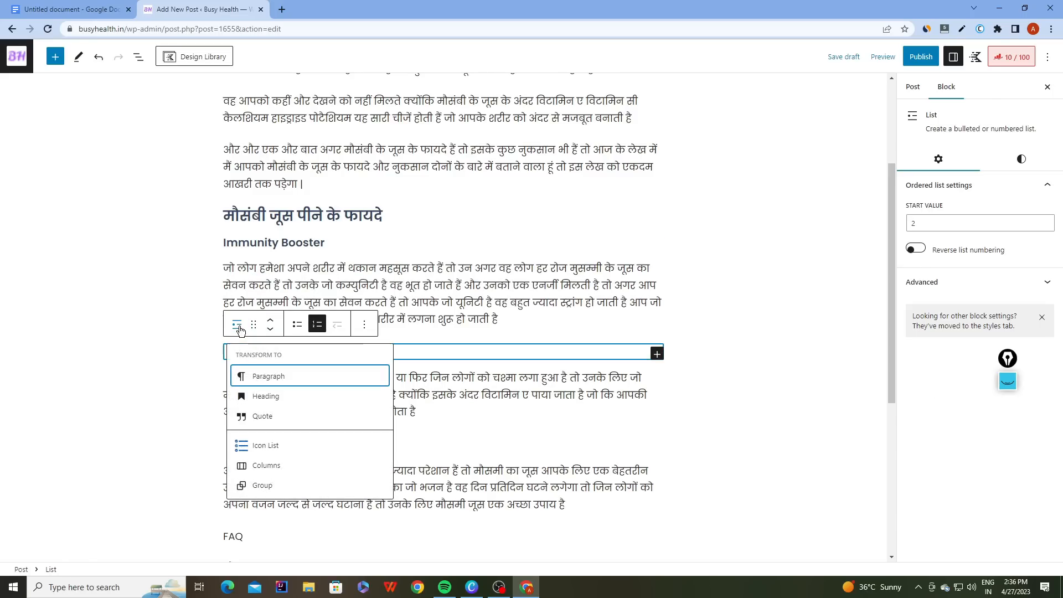
left_click(260, 394)
left_click(317, 324)
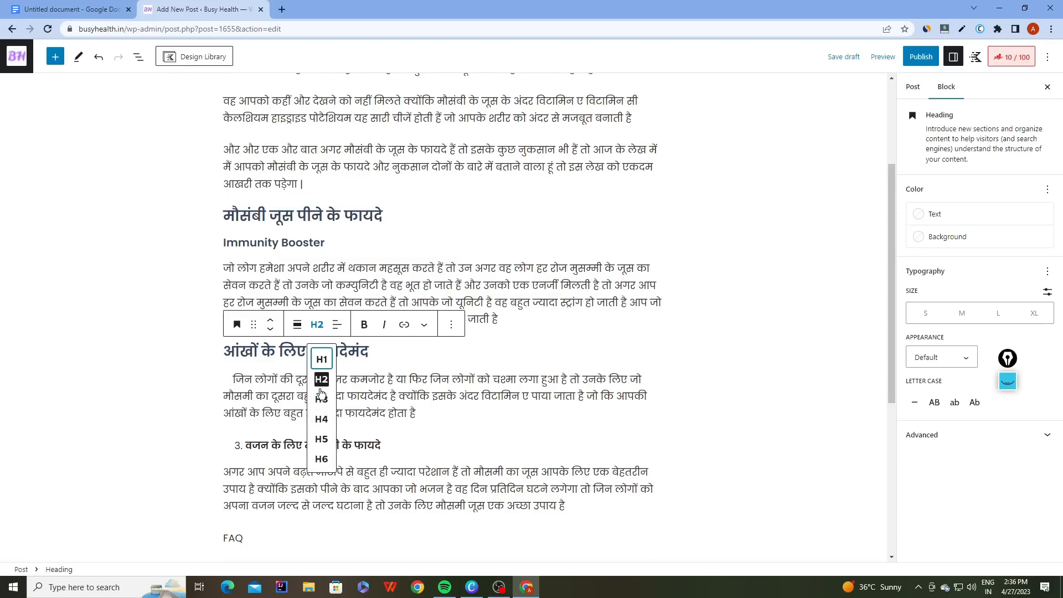
left_click(322, 394)
Review the post's headings and paragraphs from the title down to the questions and answers under FAQ.
scroll(245, 358, "down", 3)
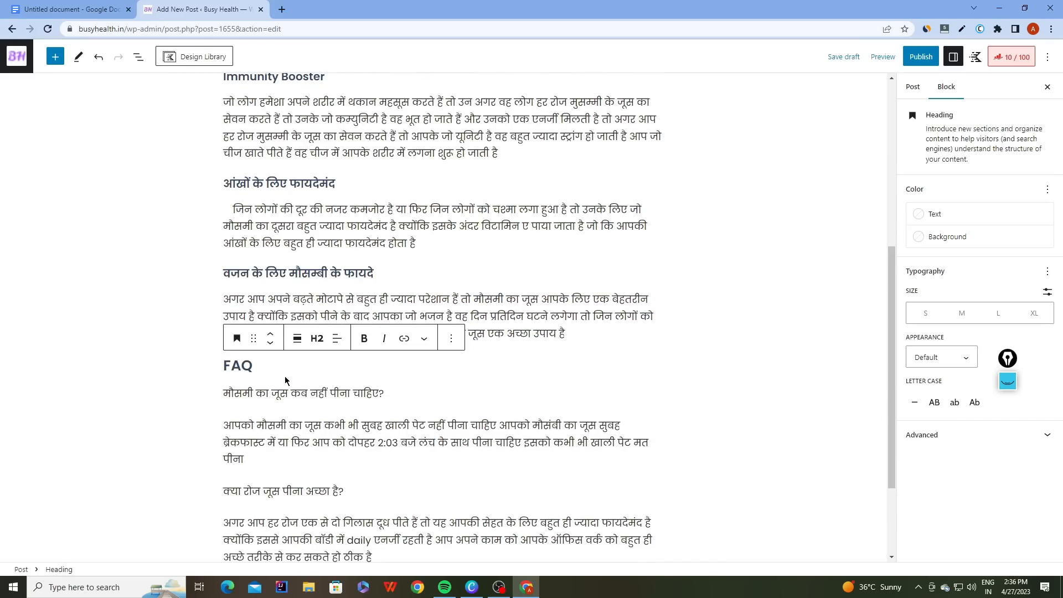
left_click(288, 392)
scroll(290, 339, "down", 1)
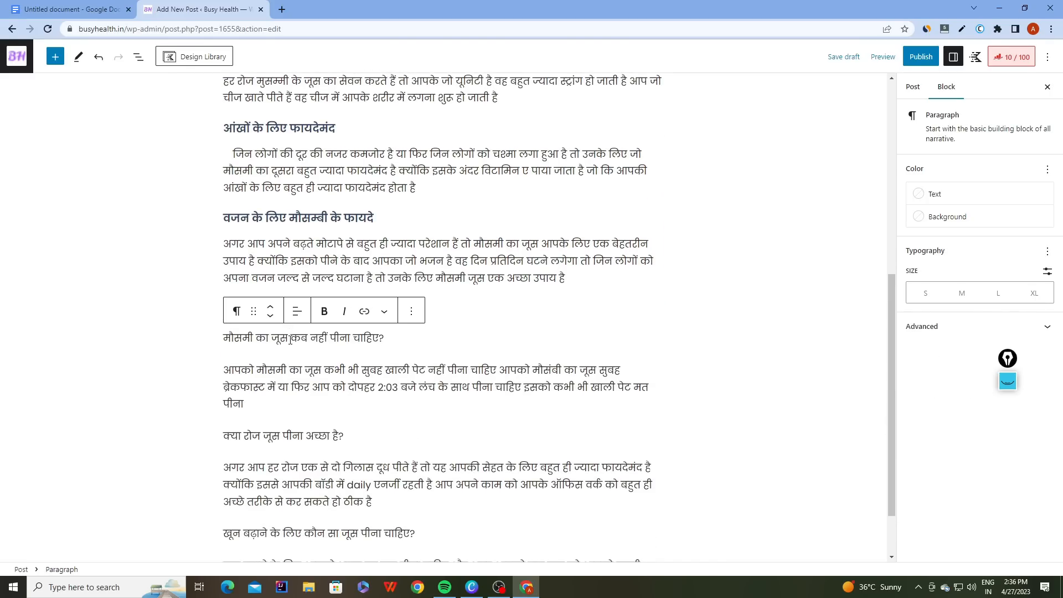
scroll(290, 341, "up", 3)
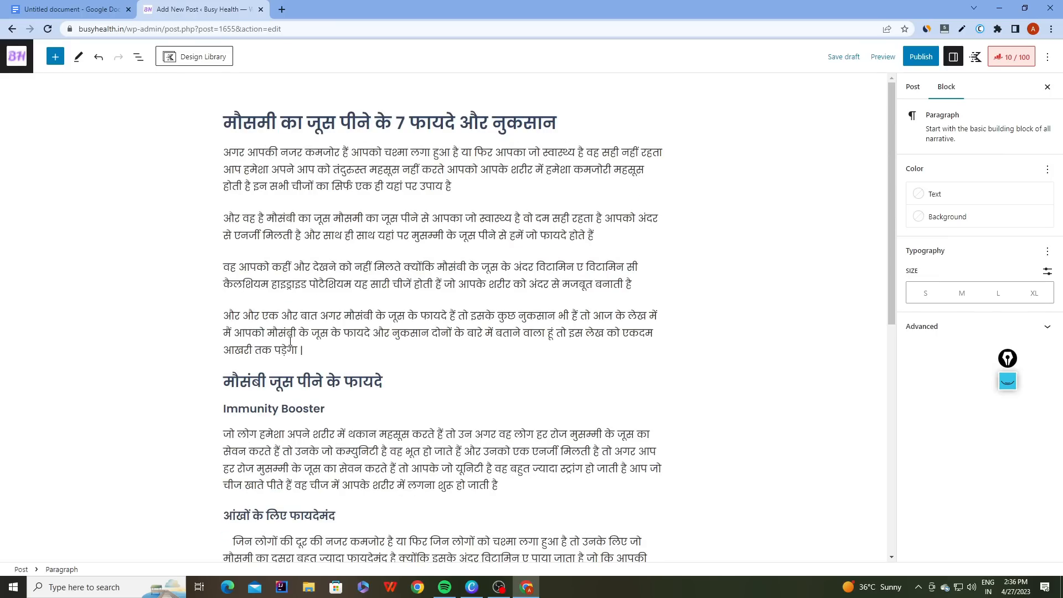
scroll(290, 342, "down", 8)
scroll(290, 341, "up", 8)
scroll(706, 284, "down", 8)
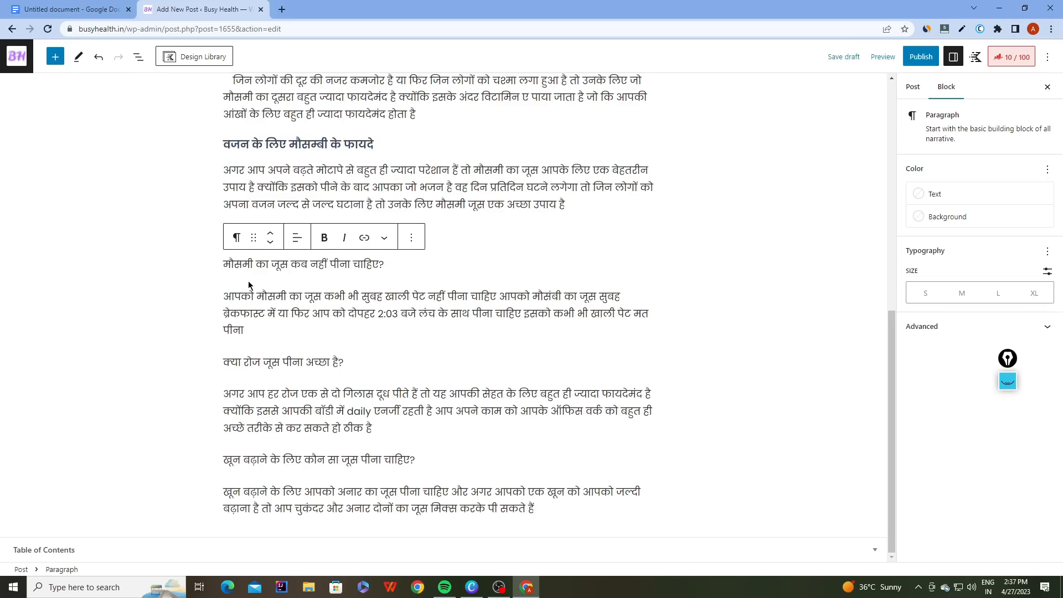
Search the blocks for "faq" and insert an FAQ by Rank Math block directly below the FAQ heading.
left_click(164, 281)
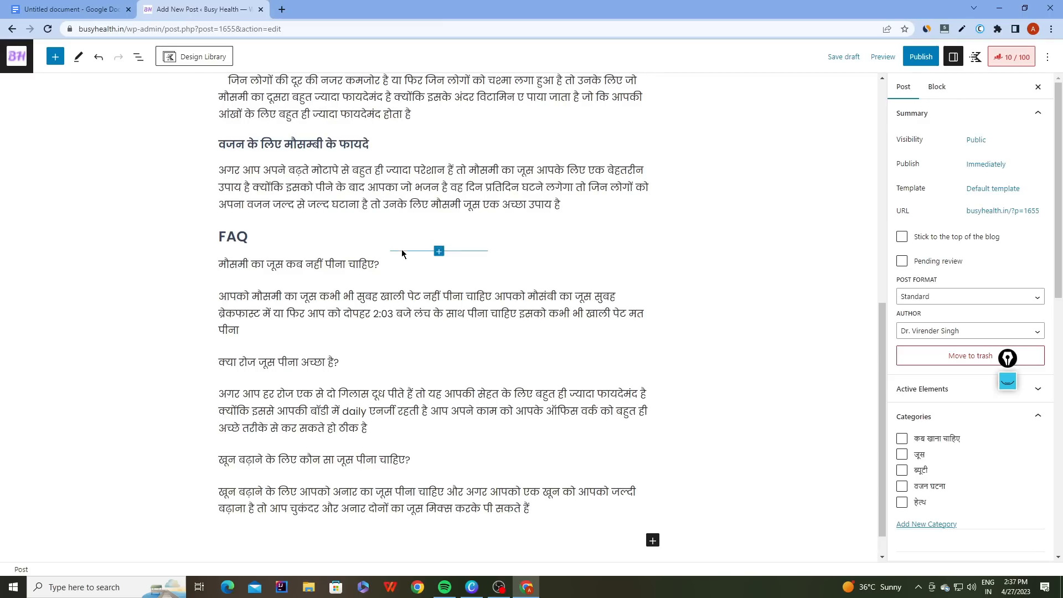
left_click(439, 252)
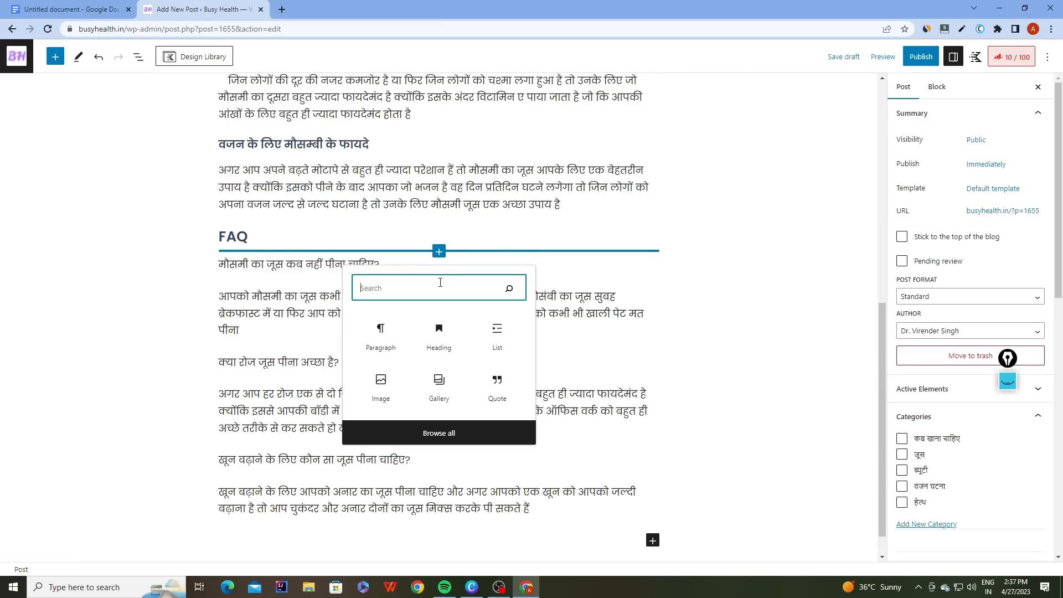
type("faq")
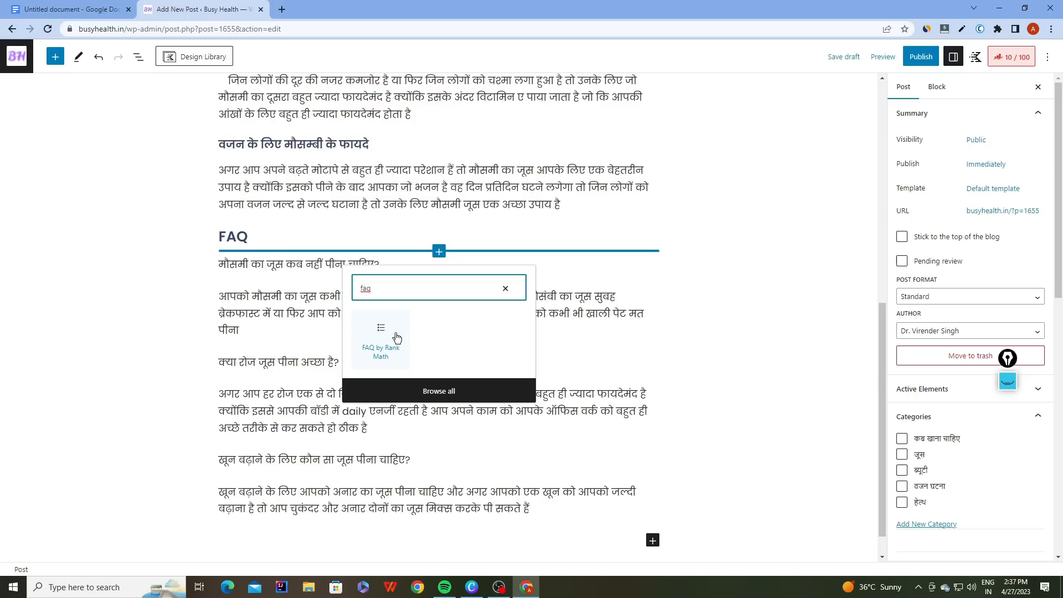
left_click(391, 355)
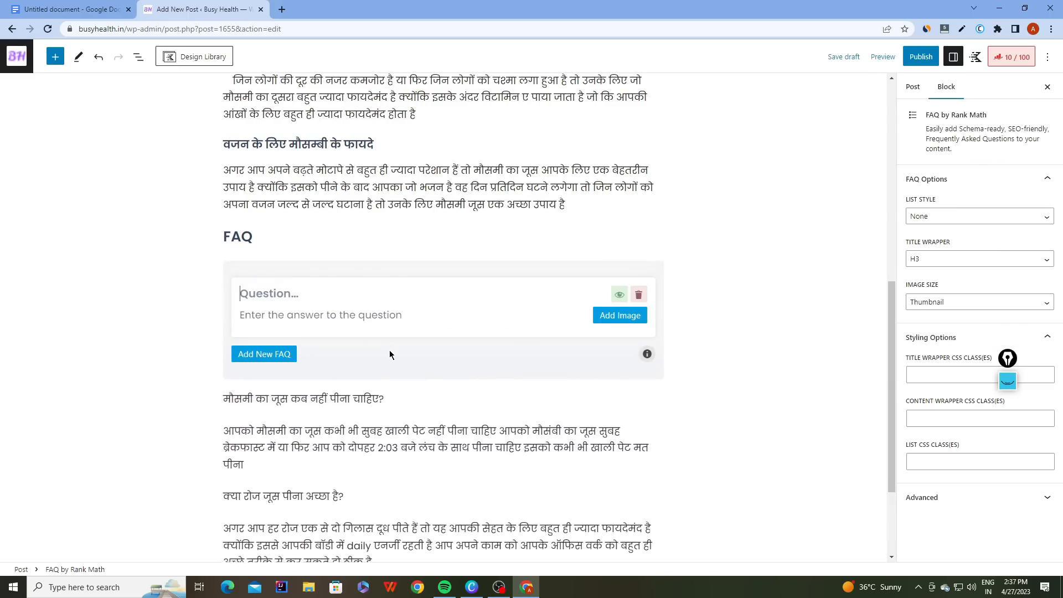
Move the question "मौसमी का जूस कब नहीं पीना चाहिए?" and its answer paragraph into the FAQ block's first entry.
triple_click(333, 260)
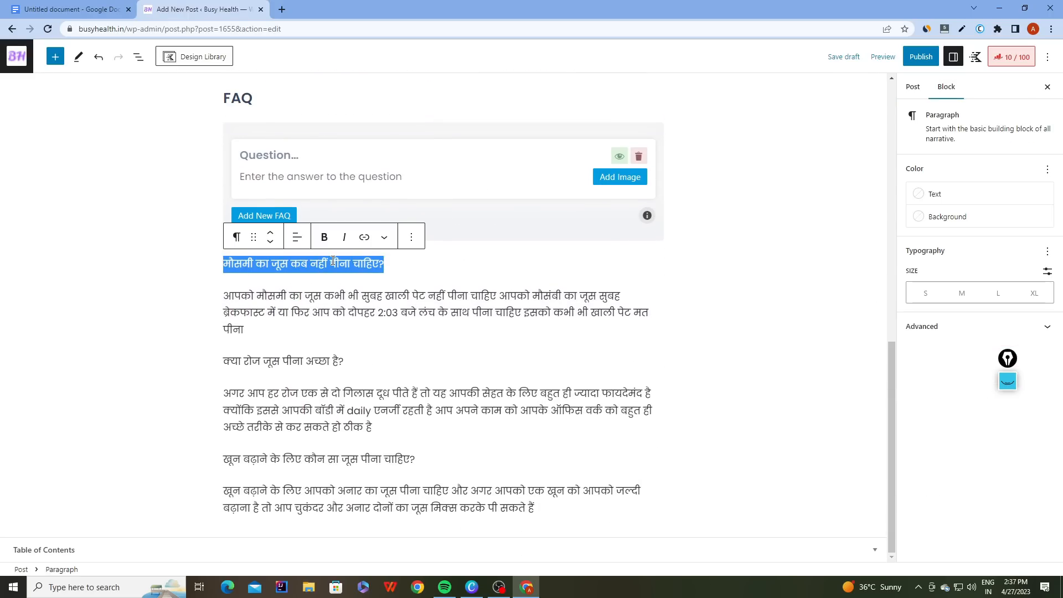
key("ctrl+x")
left_click(306, 154)
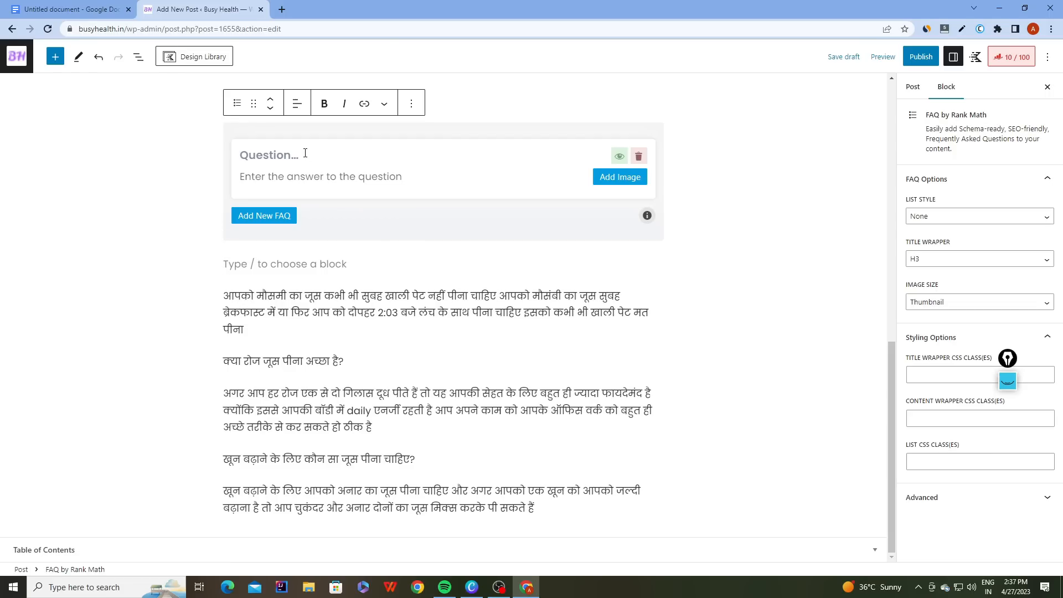
key("ctrl+v")
triple_click(276, 293)
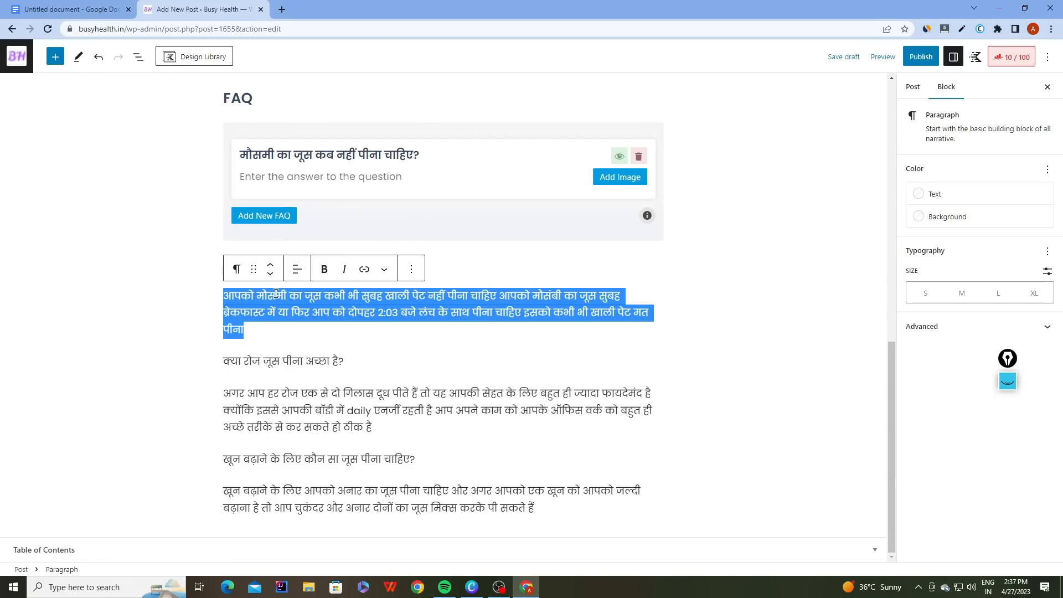
key("ctrl+x")
left_click(278, 212)
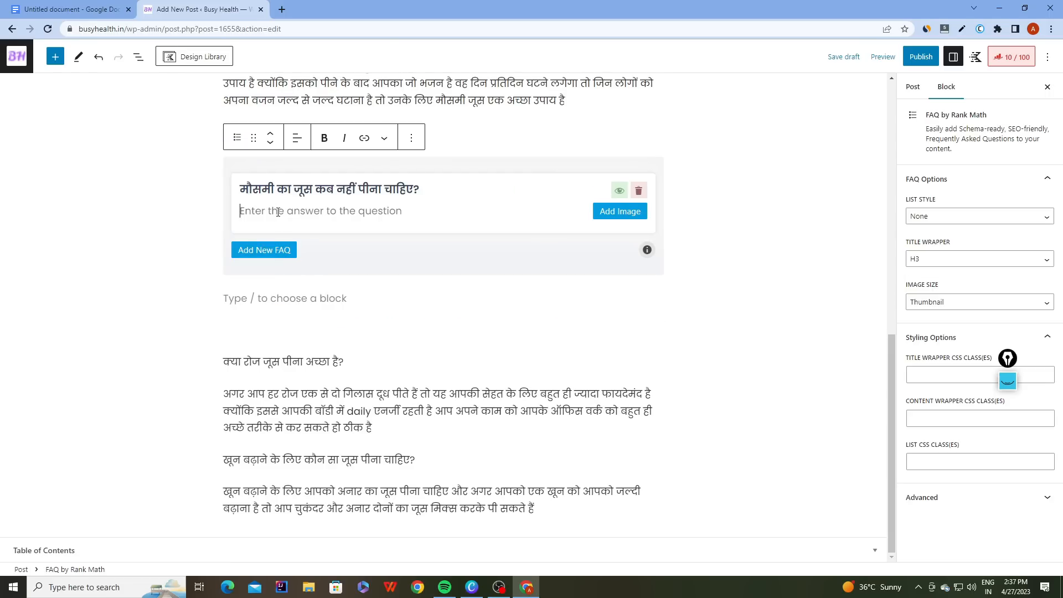
key("ctrl+v")
Add a second FAQ entry and move the question "क्या रोज जूस पीना अच्छा है?" and its answer paragraph into it.
triple_click(268, 362)
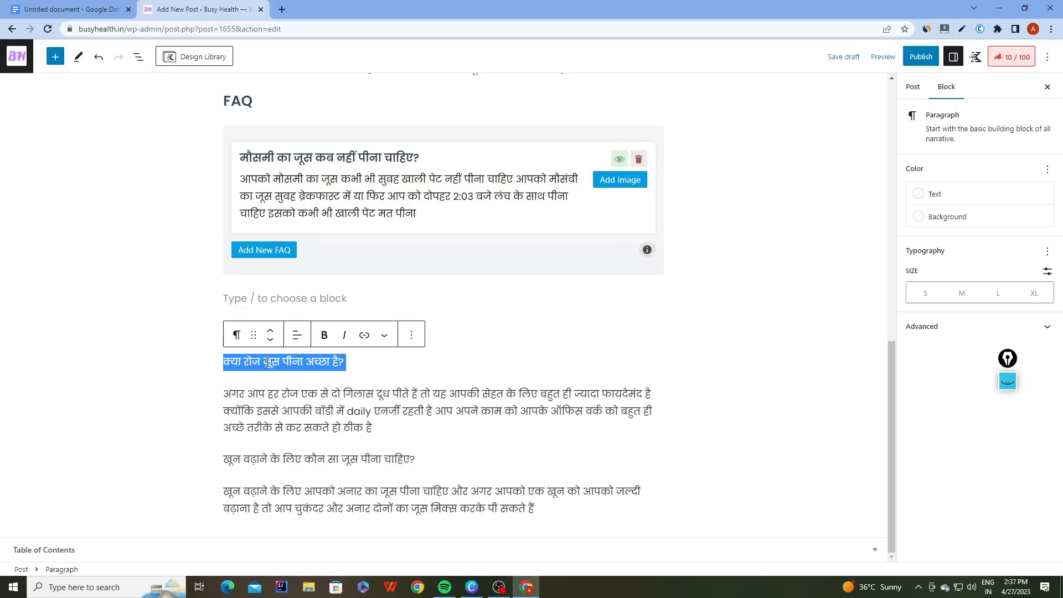
key("ctrl+x")
left_click(268, 254)
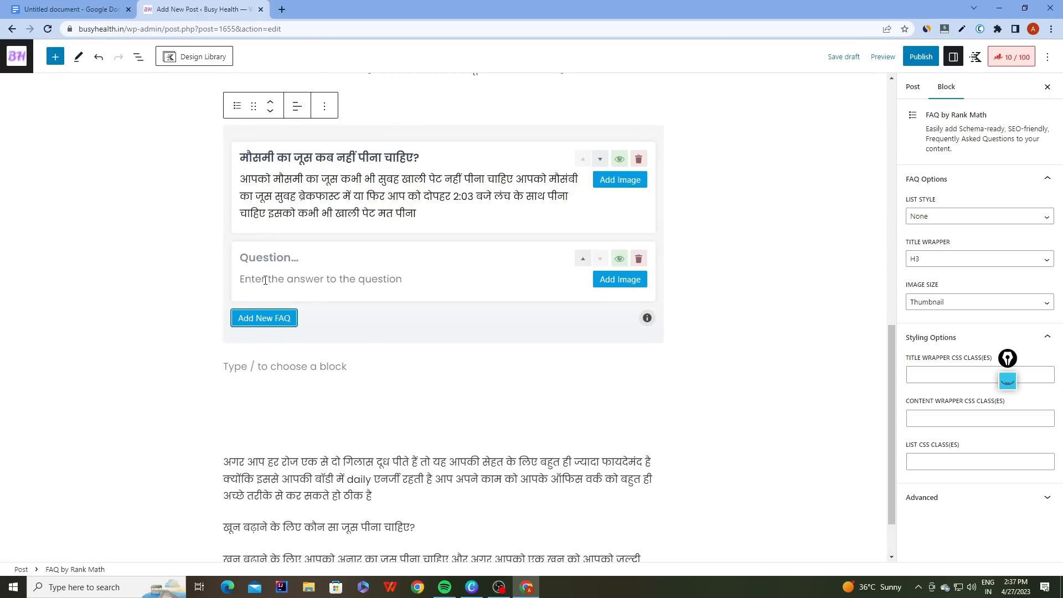
left_click(266, 257)
key("ctrl+v")
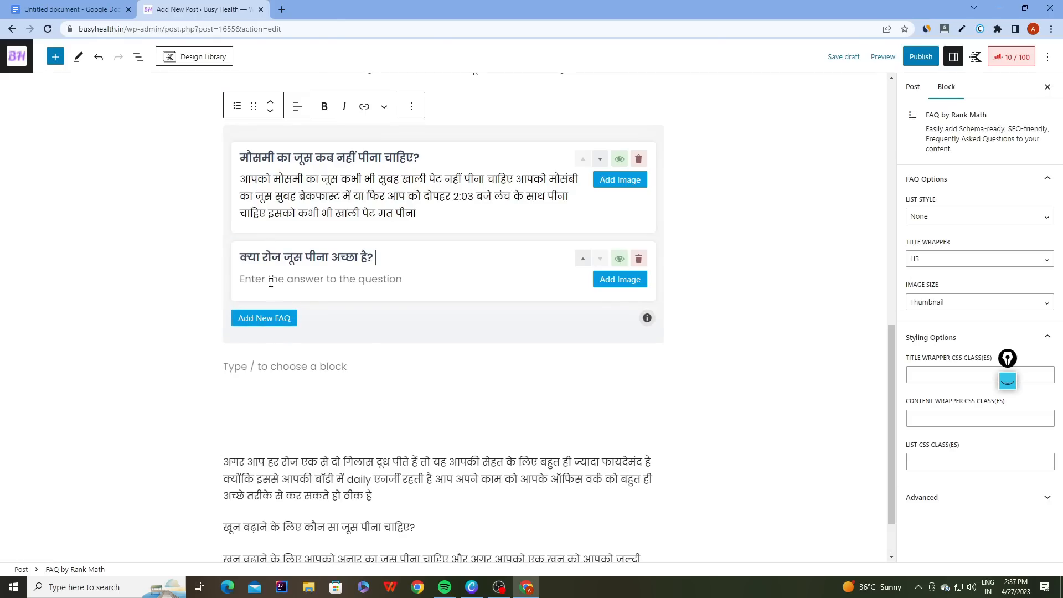
triple_click(279, 455)
key("ctrl+x")
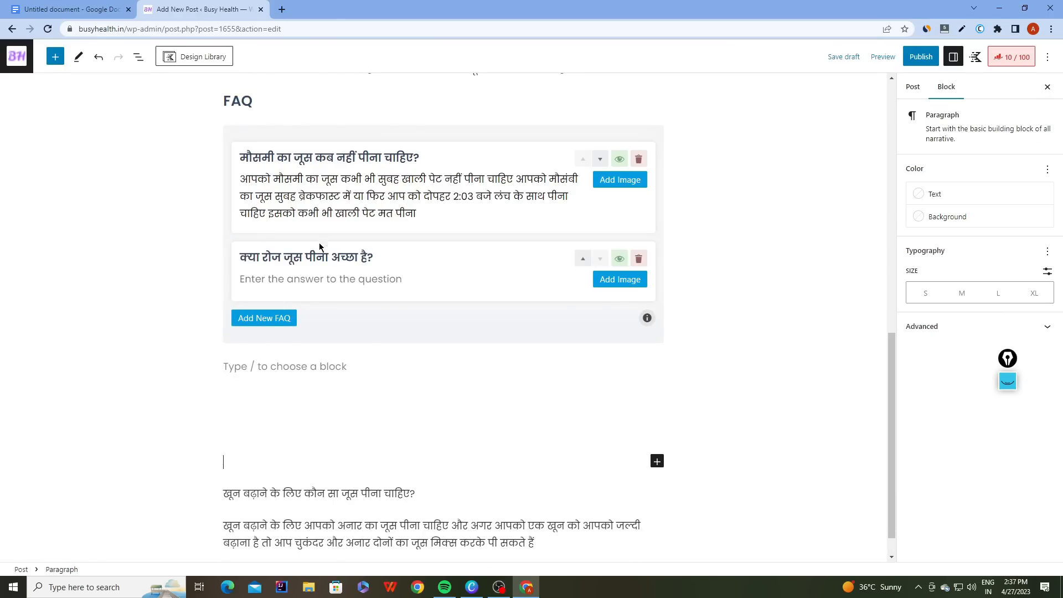
left_click(318, 281)
key("ctrl+v")
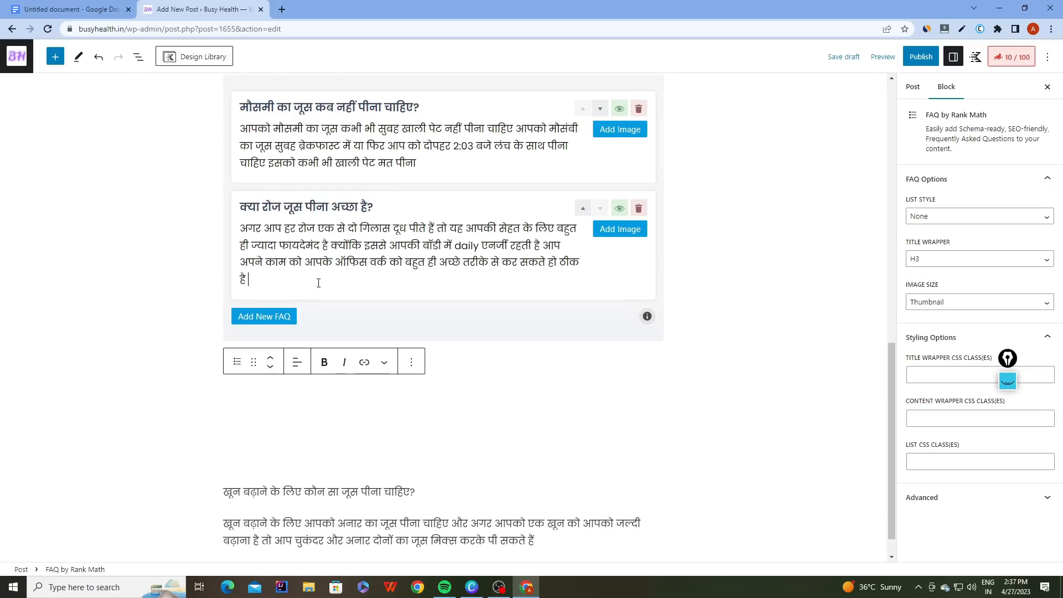
Add a third FAQ entry and move the question "खून बढ़ाने के लिए कौन सा जूस पीना चाहिए?" and its answer into it.
left_click(280, 313)
scroll(282, 316, "down", 2)
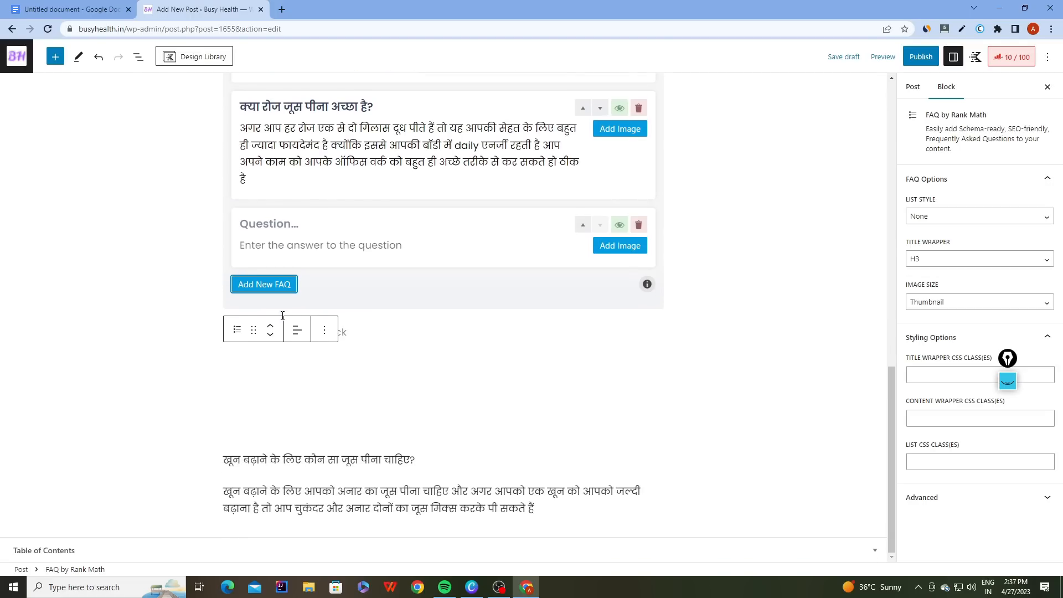
triple_click(300, 460)
key("ctrl+x")
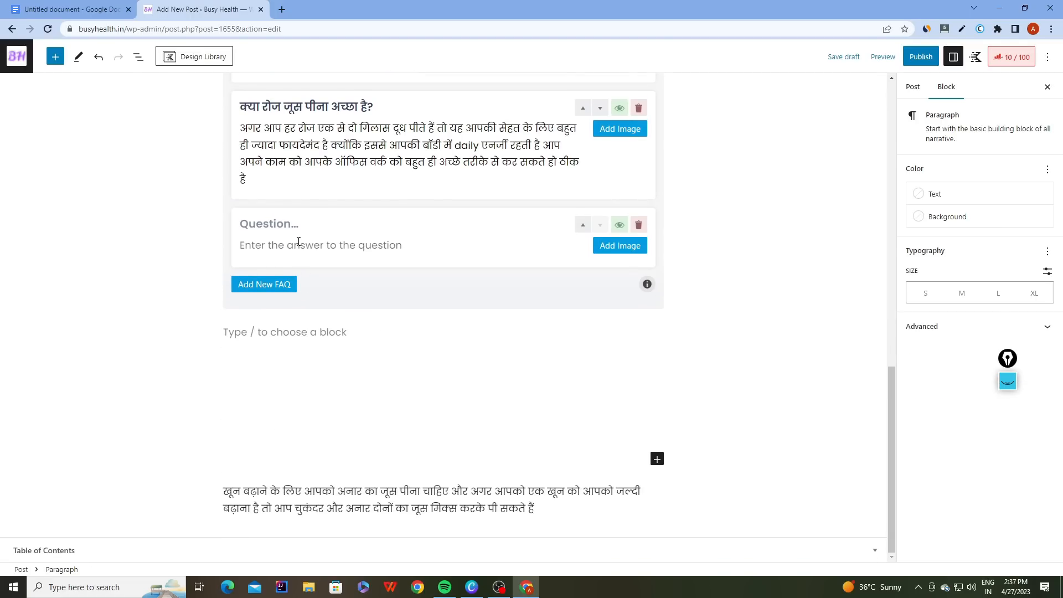
left_click(294, 217)
key("ctrl+v")
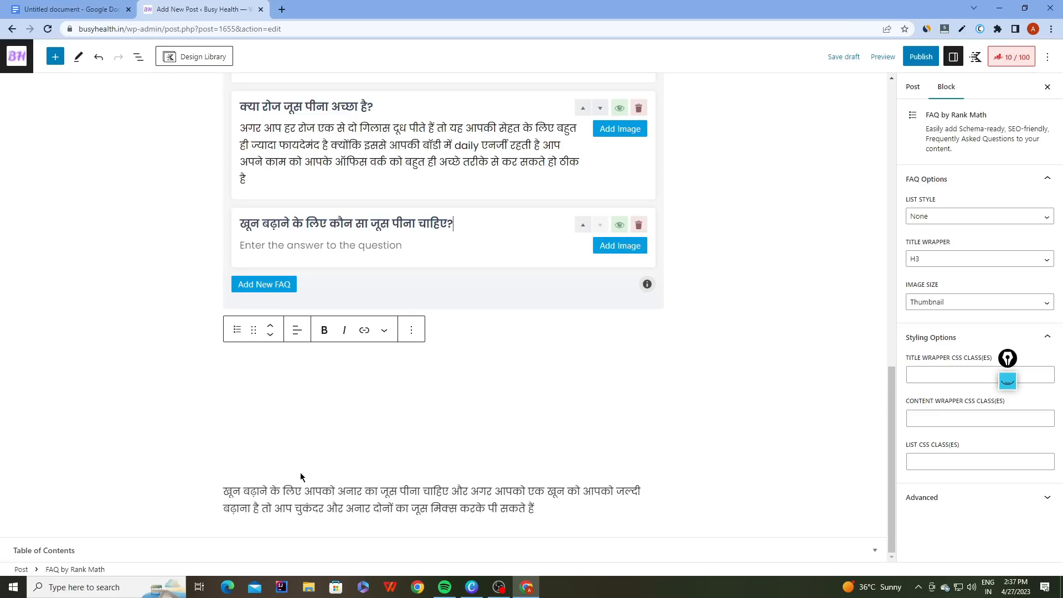
triple_click(300, 490)
key("ctrl+x")
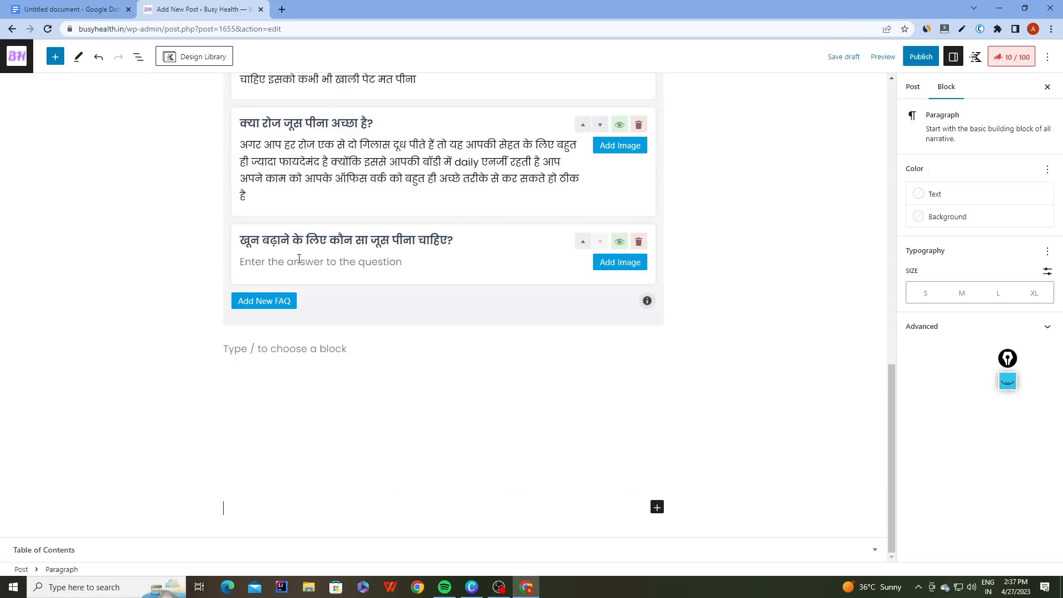
left_click(298, 254)
type("v")
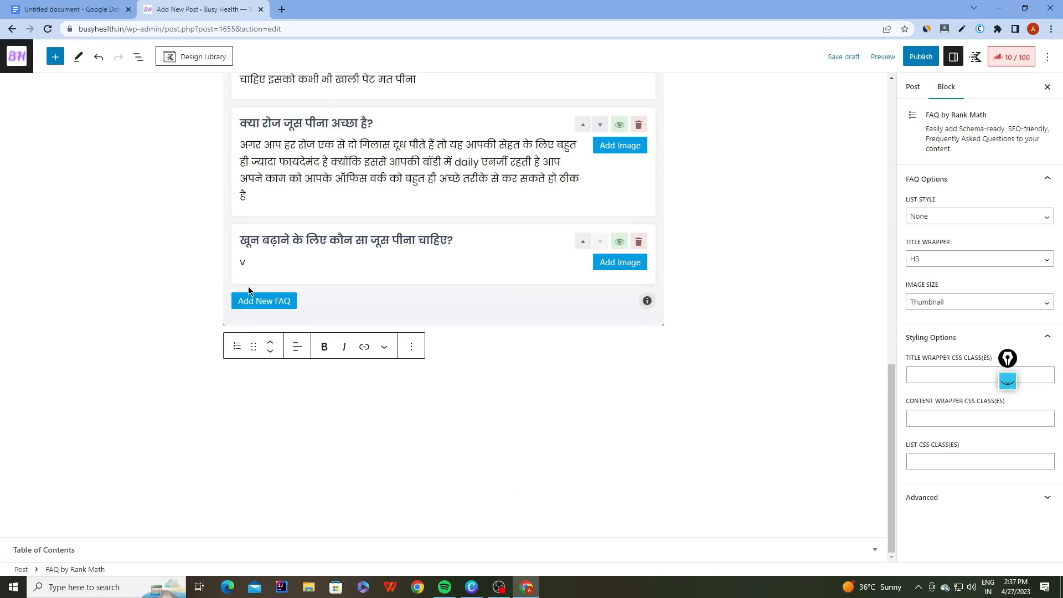
key("BackSpace")
key("ctrl+v")
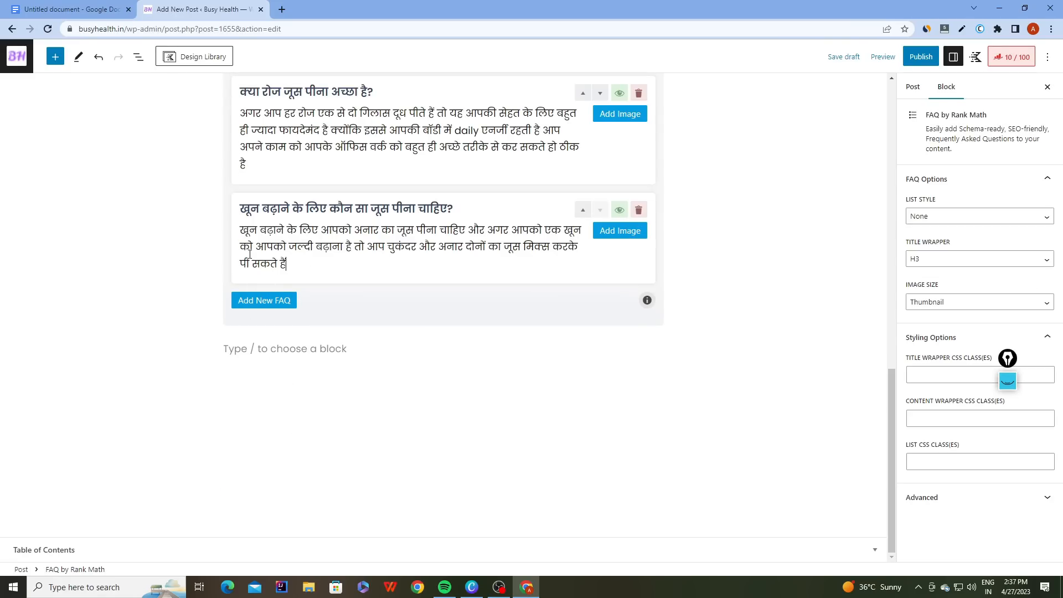
Delete the empty paragraphs left below the FAQ block.
left_click(225, 490)
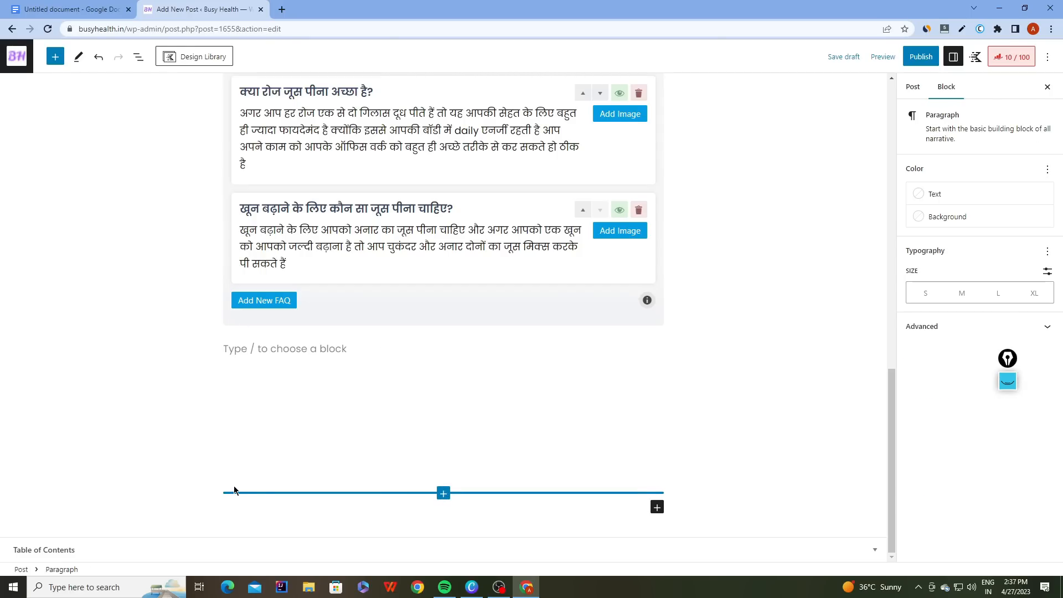
left_click(234, 486)
key("BackSpace")
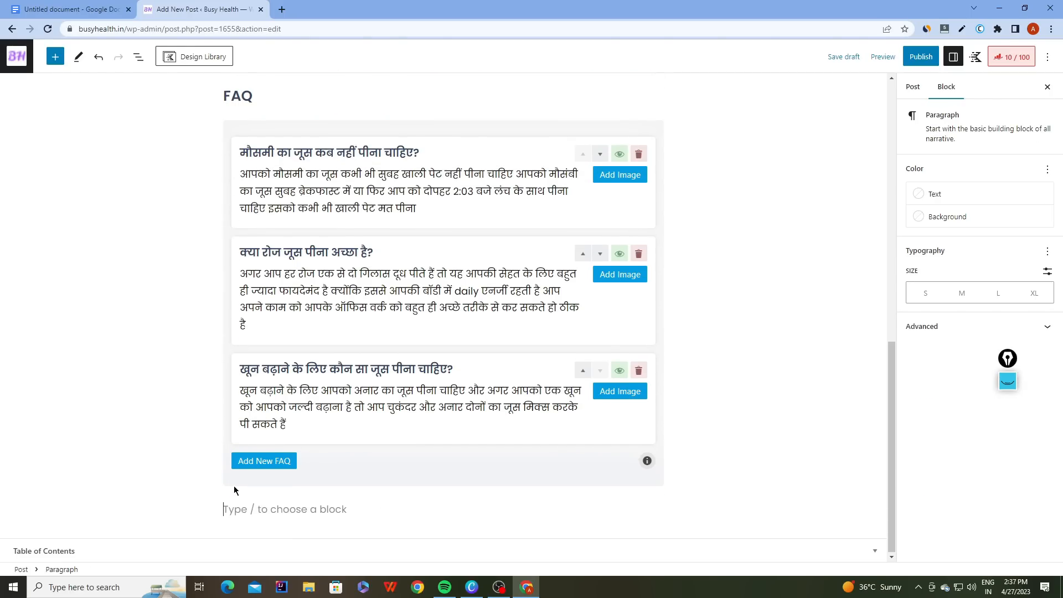
key("BackSpace")
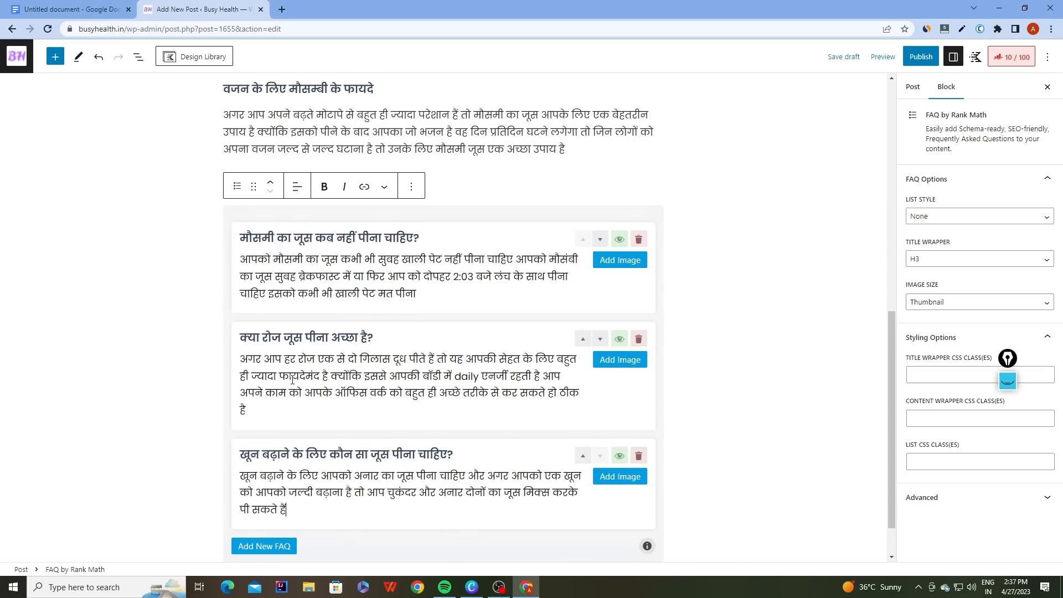
Open the Rank Math SEO settings for the post.
scroll(498, 277, "up", 10)
left_click(1012, 57)
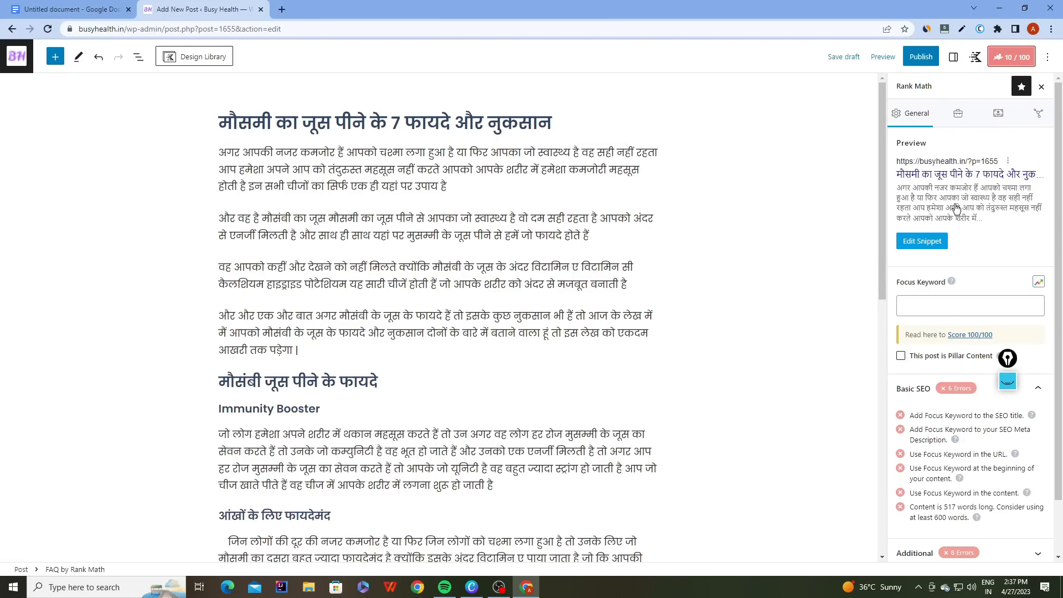
left_click(923, 305)
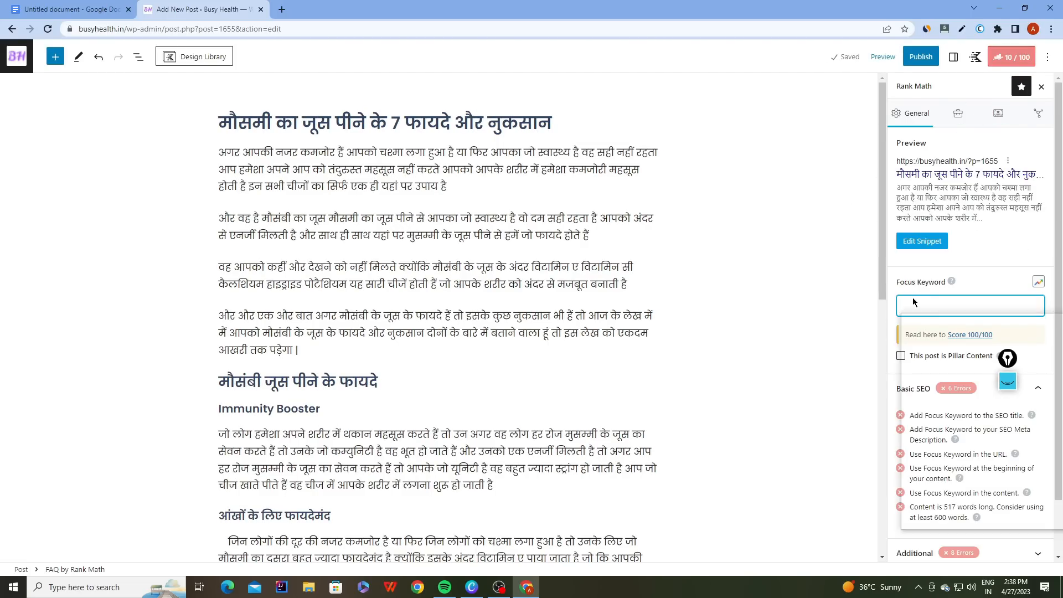
left_click(947, 397)
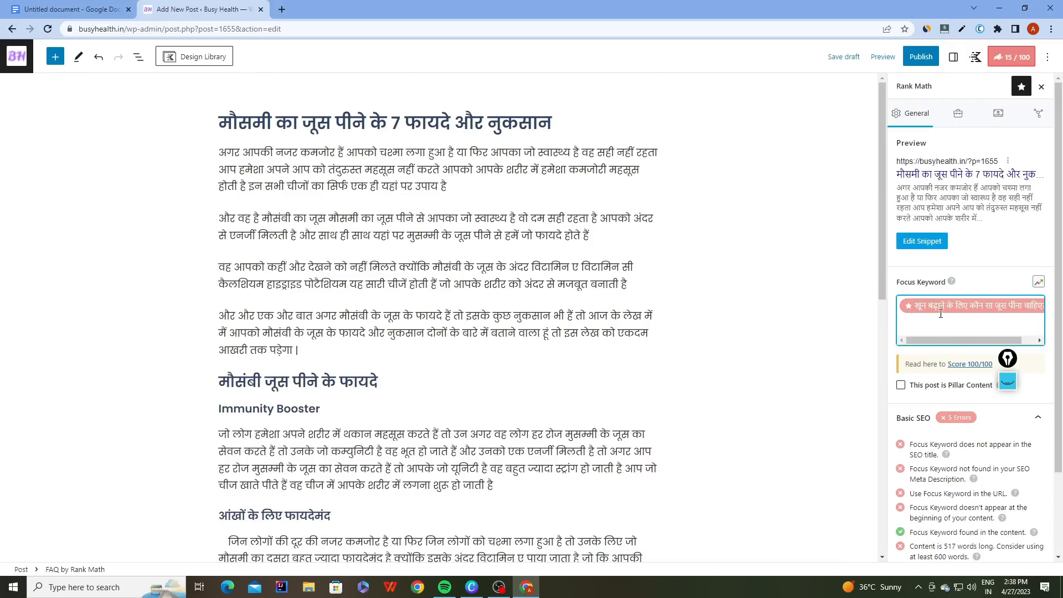
left_click_drag(958, 338, 989, 338)
left_click(1033, 306)
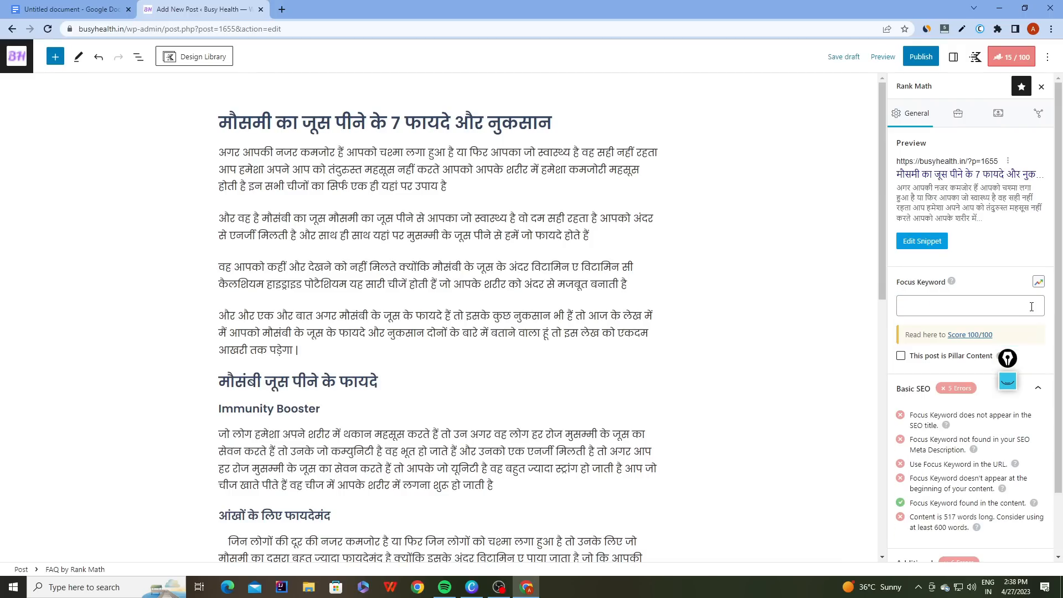
Set the Rank Math focus keyword to "मौसमी का जूस पीने के फायदे और नुकसान" from the clipboard history.
left_click(980, 311)
key("super+v")
scroll(972, 410, "down", 3)
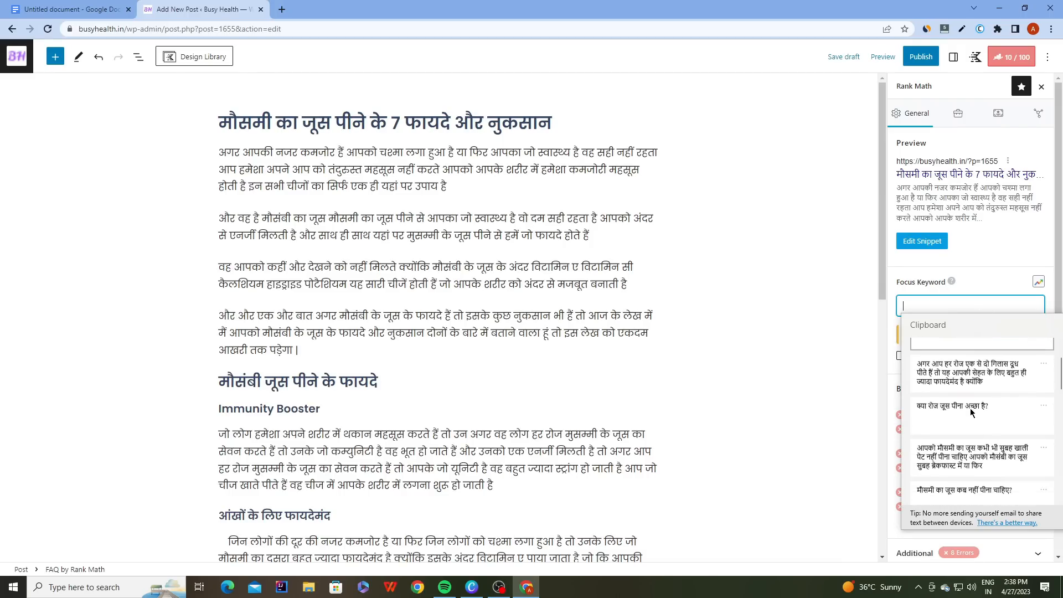
scroll(970, 421, "down", 1)
scroll(971, 430, "down", 2)
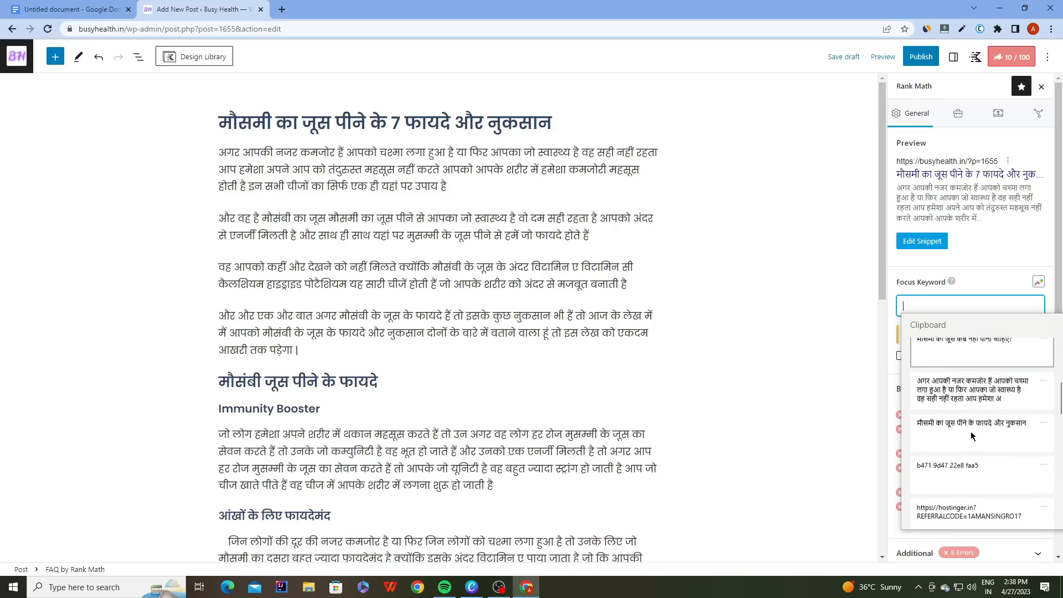
left_click(974, 421)
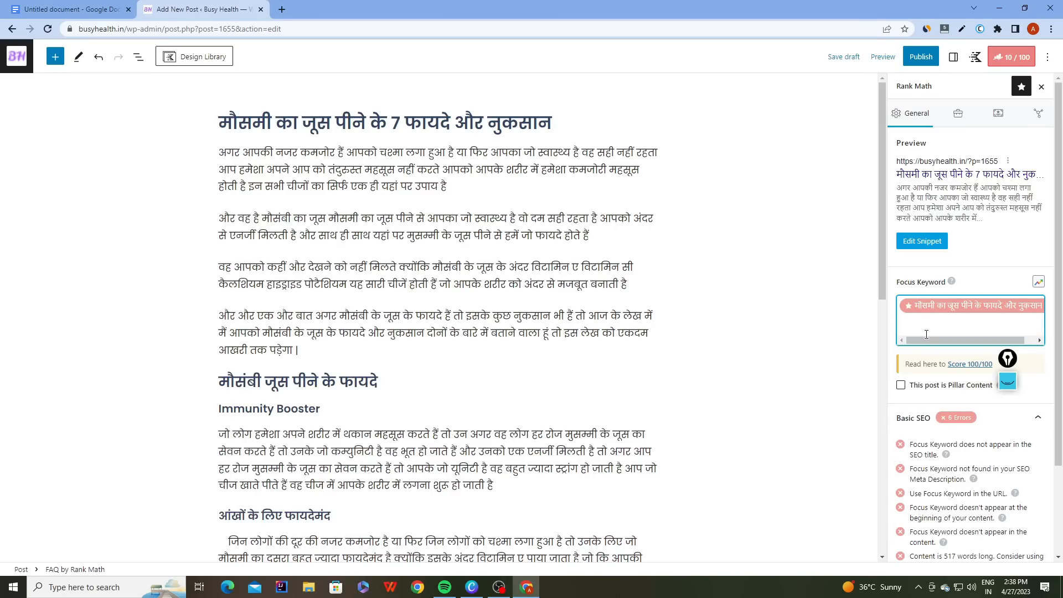
left_click_drag(941, 340, 951, 325)
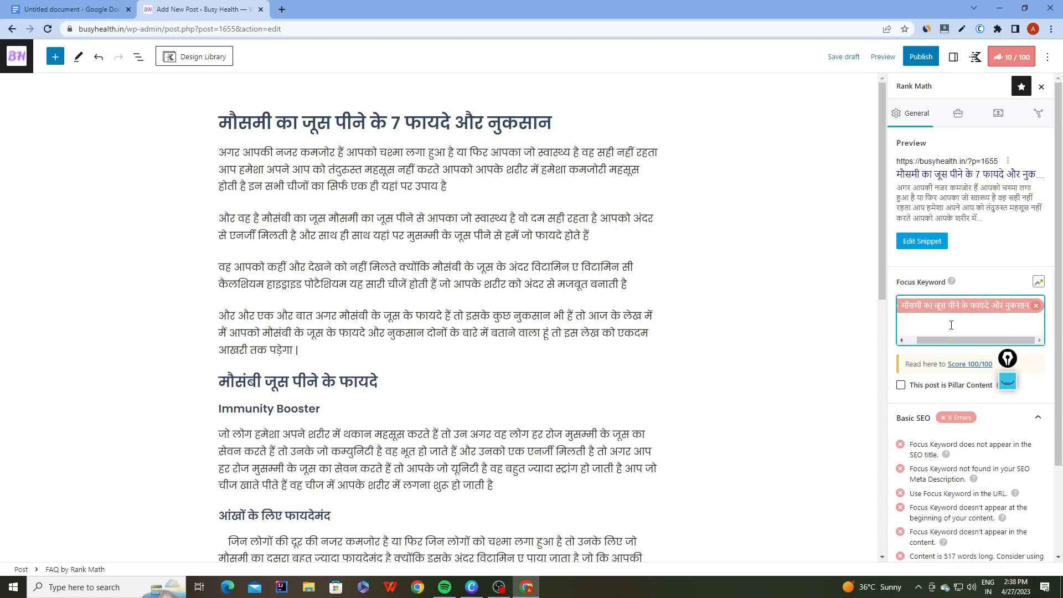
left_click_drag(958, 340, 985, 340)
Compare the wording of the post title with the focus keyword and review the Basic SEO checks.
left_click_drag(219, 124, 441, 124)
left_click(569, 133)
left_click_drag(557, 123, 266, 123)
left_click(220, 128)
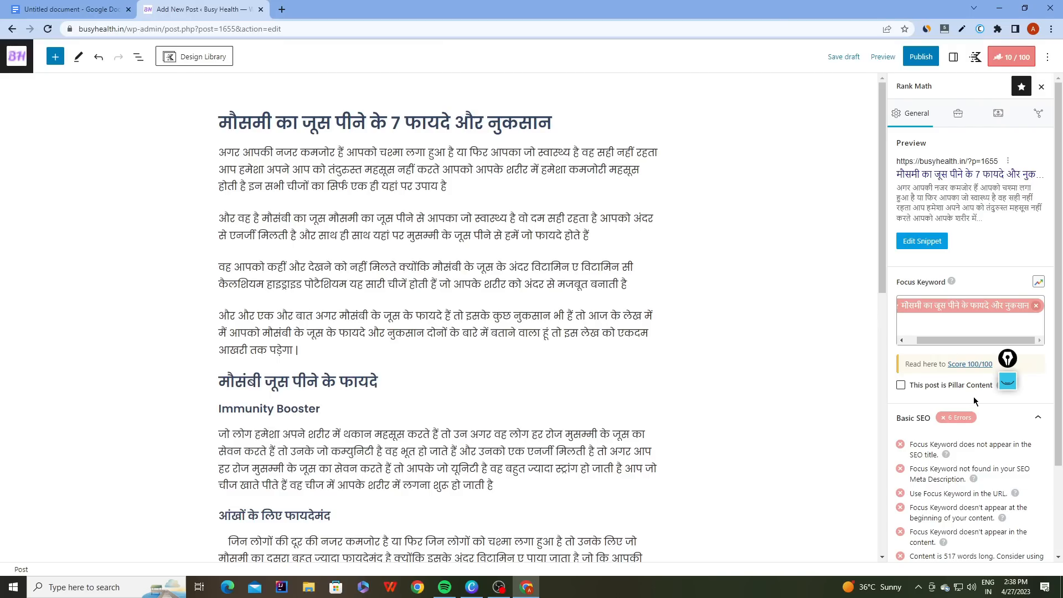
scroll(976, 402, "down", 2)
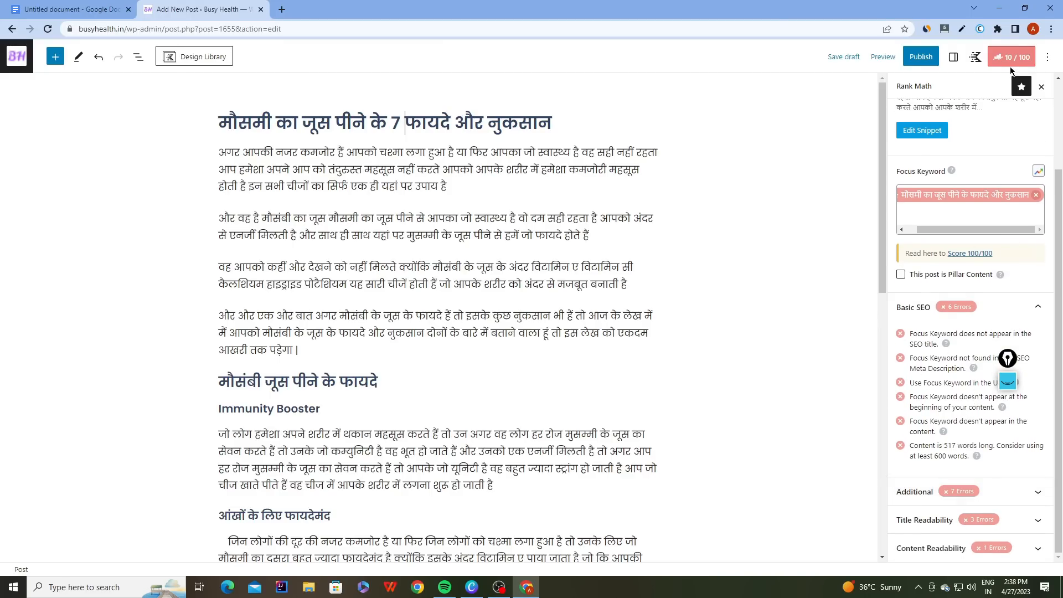
left_click_drag(974, 230, 938, 235)
left_click_drag(218, 125, 552, 125)
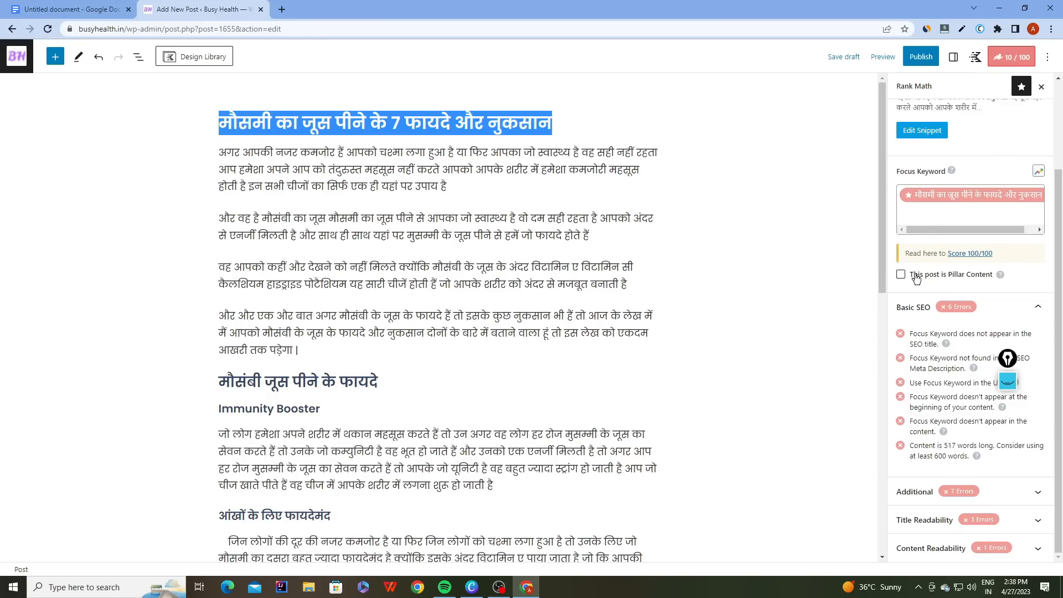
left_click_drag(949, 228, 959, 227)
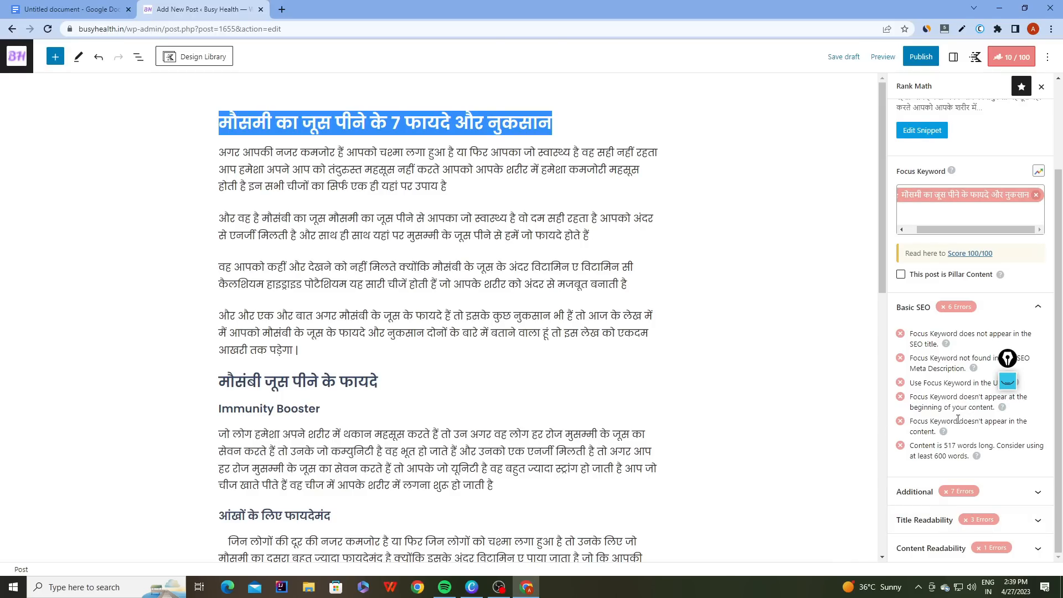
Expand the Additional and Title Readability checks and examine the focus keyword check against the post title.
left_click(932, 484)
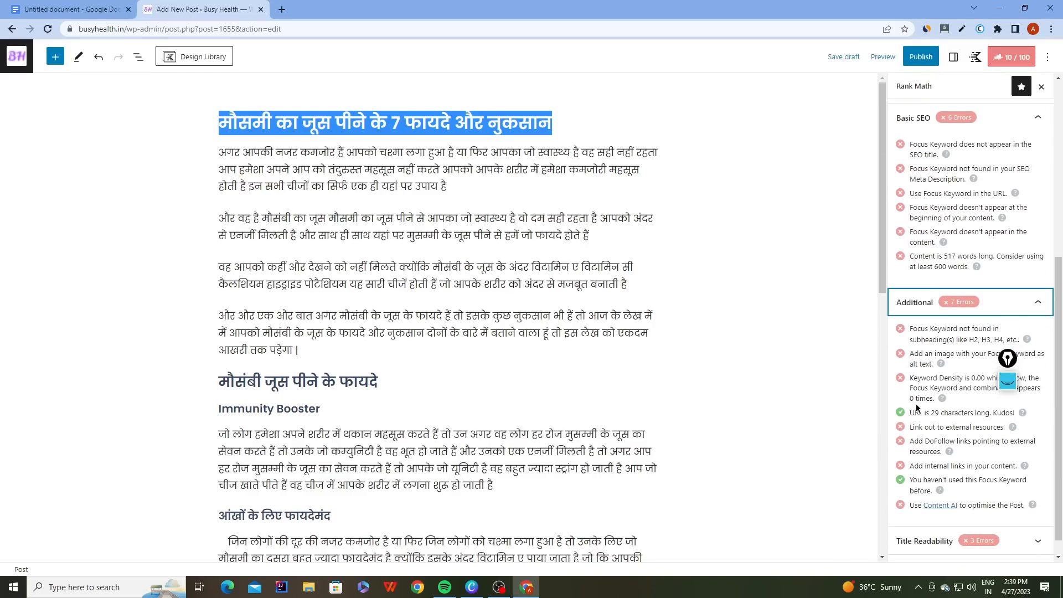
left_click(932, 510)
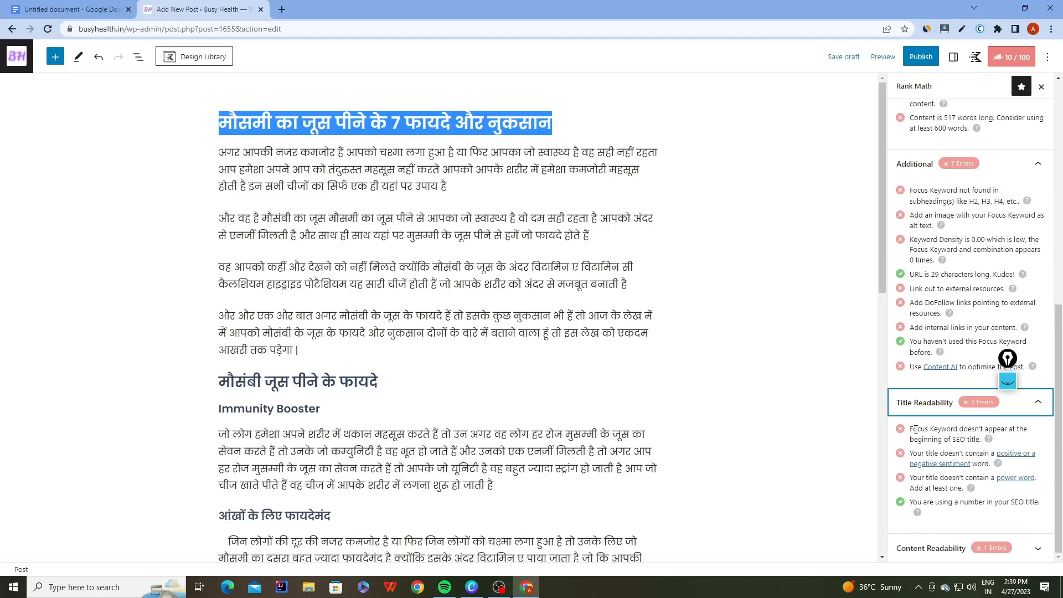
left_click_drag(910, 430, 980, 437)
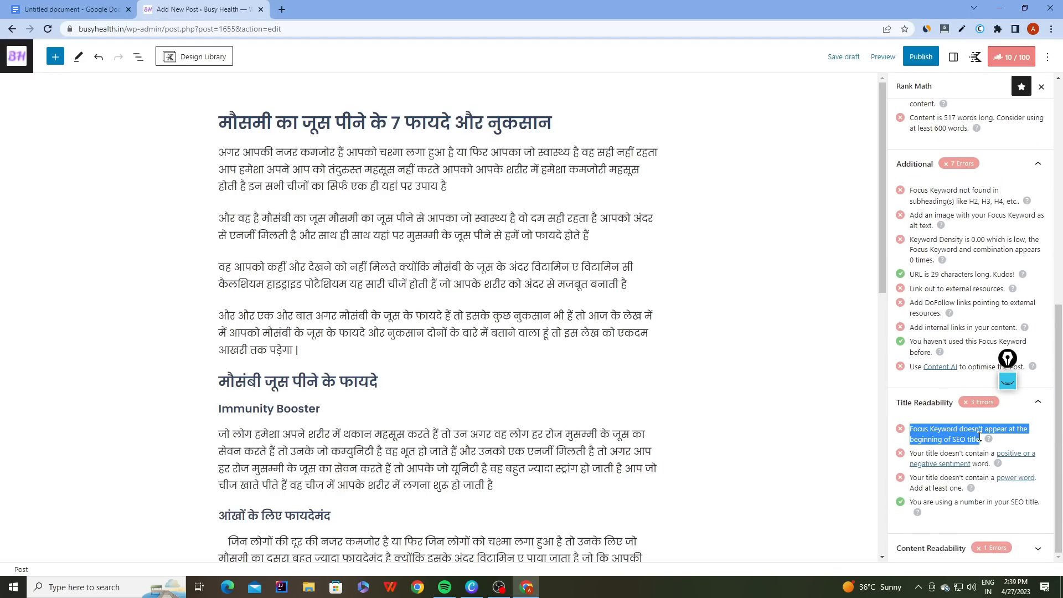
left_click(1006, 440)
left_click_drag(220, 124, 592, 118)
left_click(592, 118)
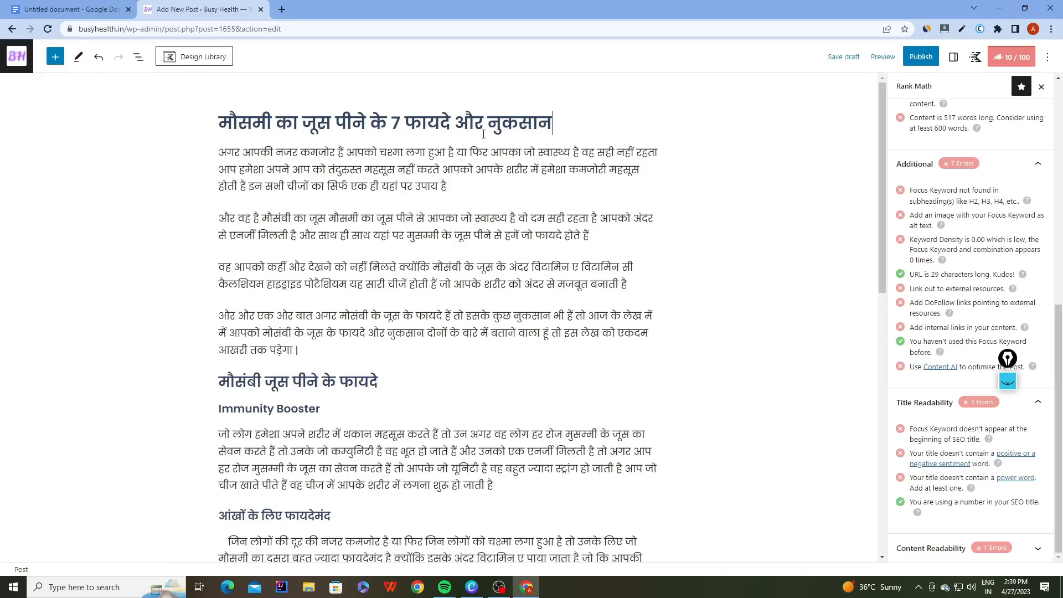
Try the post title without the number 7 to test the SEO score, and put the 7 back.
double_click(401, 122)
left_click(403, 121)
key("BackSpace")
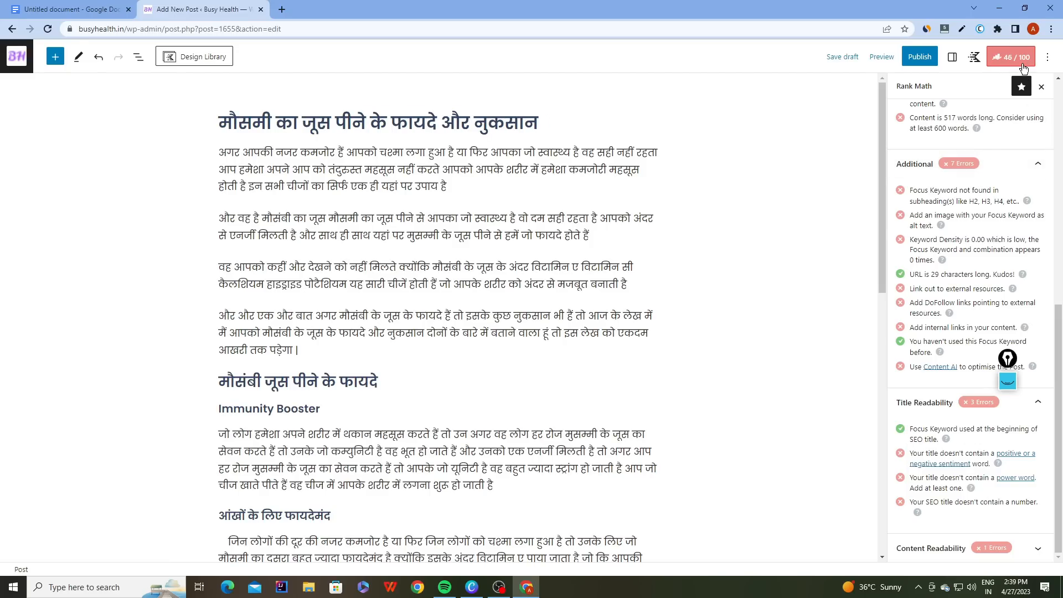
scroll(999, 173, "up", 8)
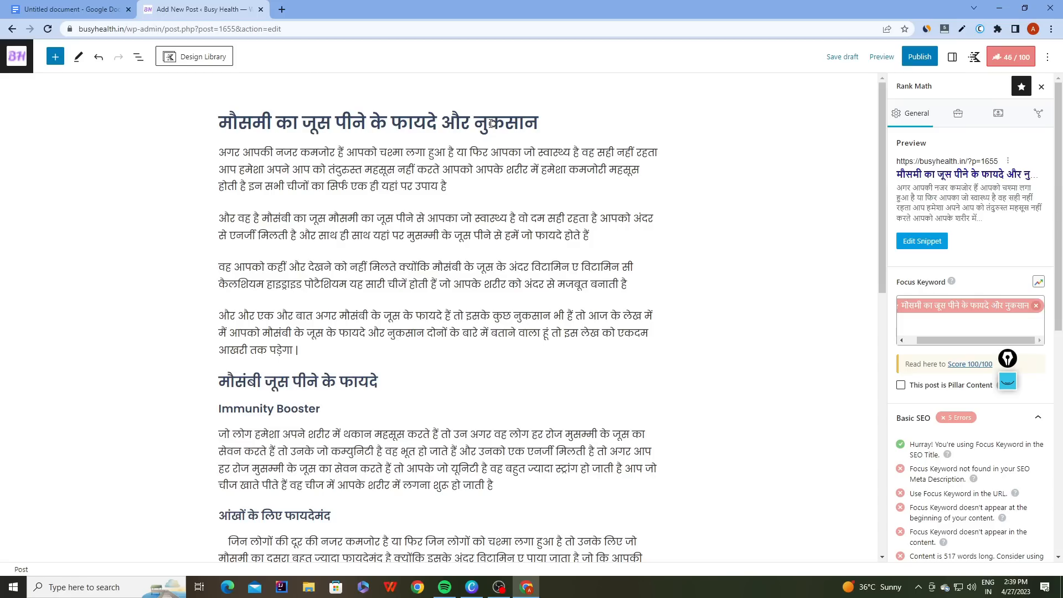
type("7")
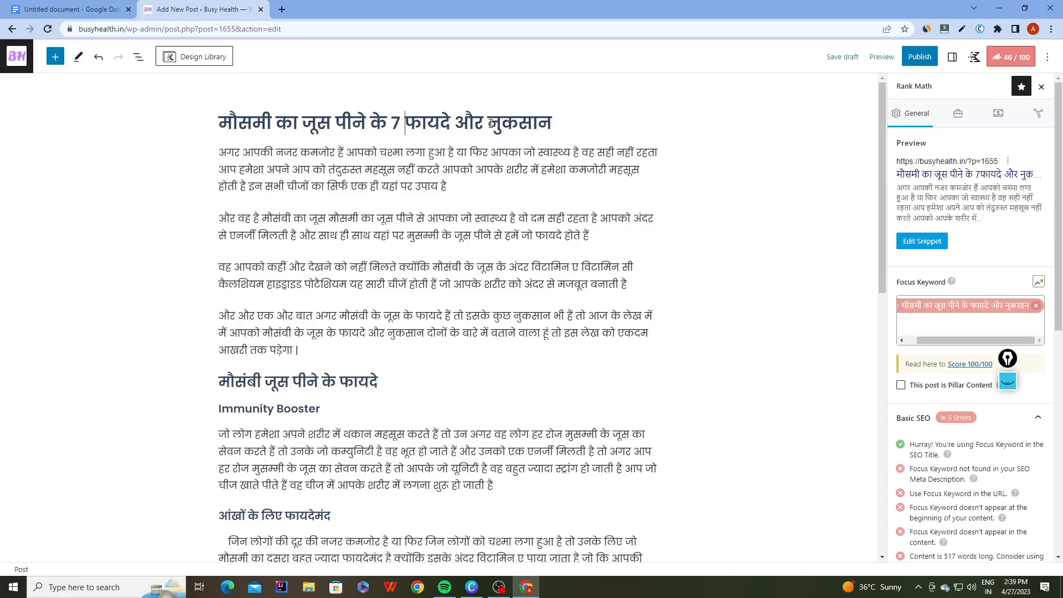
Remove the separator and site name variables from the snippet's SEO title, keeping only %title%.
scroll(994, 550, "down", 5)
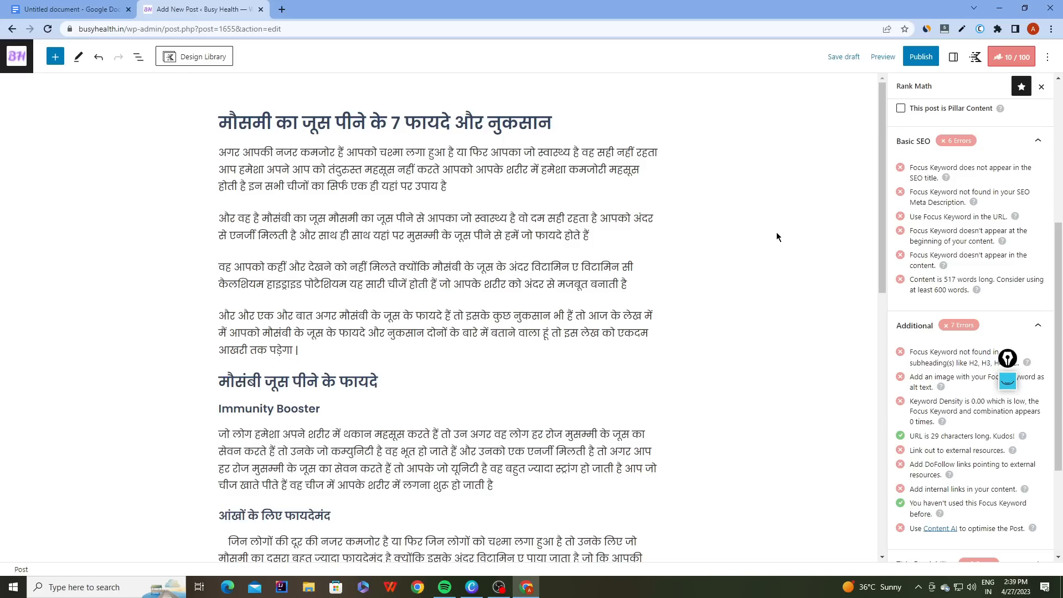
scroll(943, 265, "up", 5)
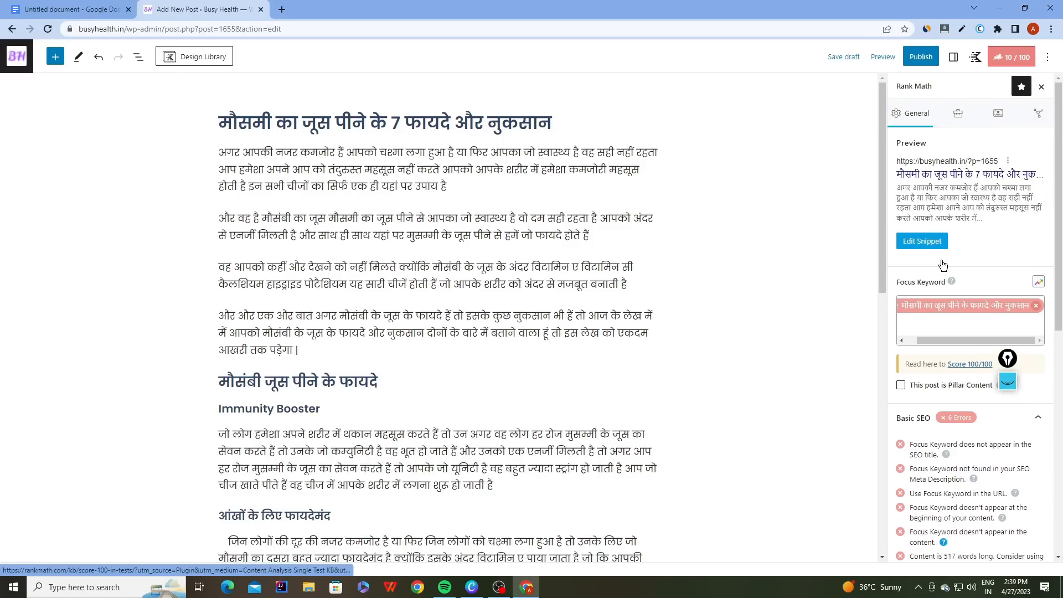
left_click(921, 242)
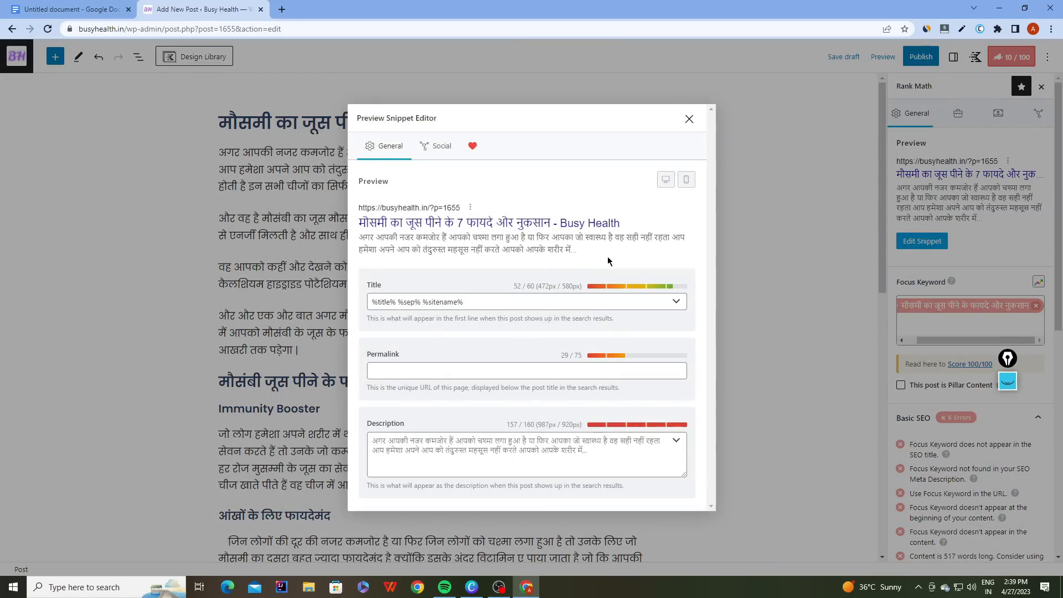
left_click(473, 301)
left_click_drag(474, 301, 401, 303)
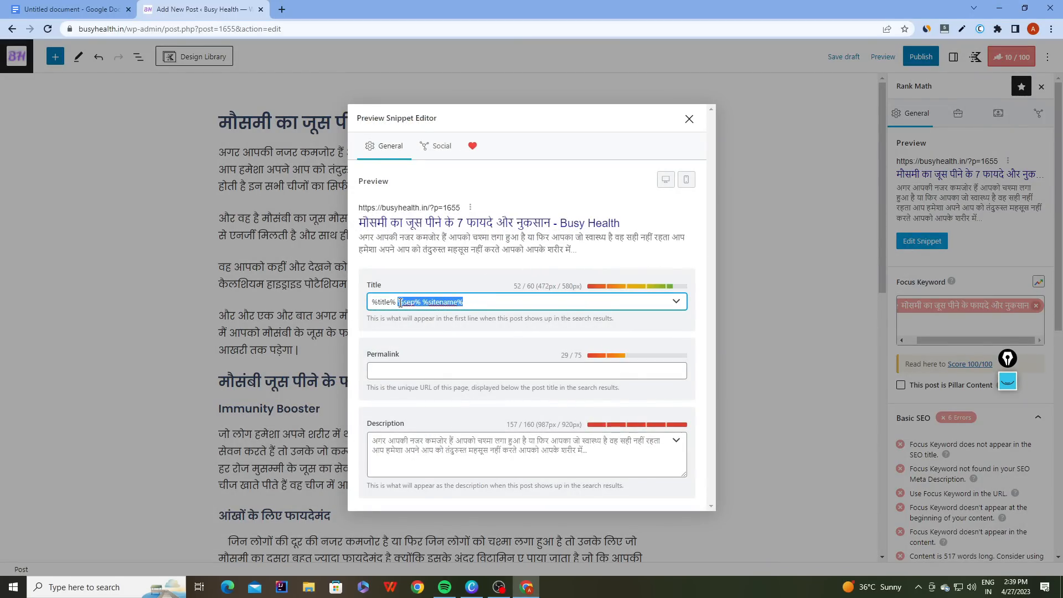
key("BackSpace")
Search Google in a new tab for "mosambi ka juice pine ke fayde or nuksan" and copy the search phrase.
left_click(406, 366)
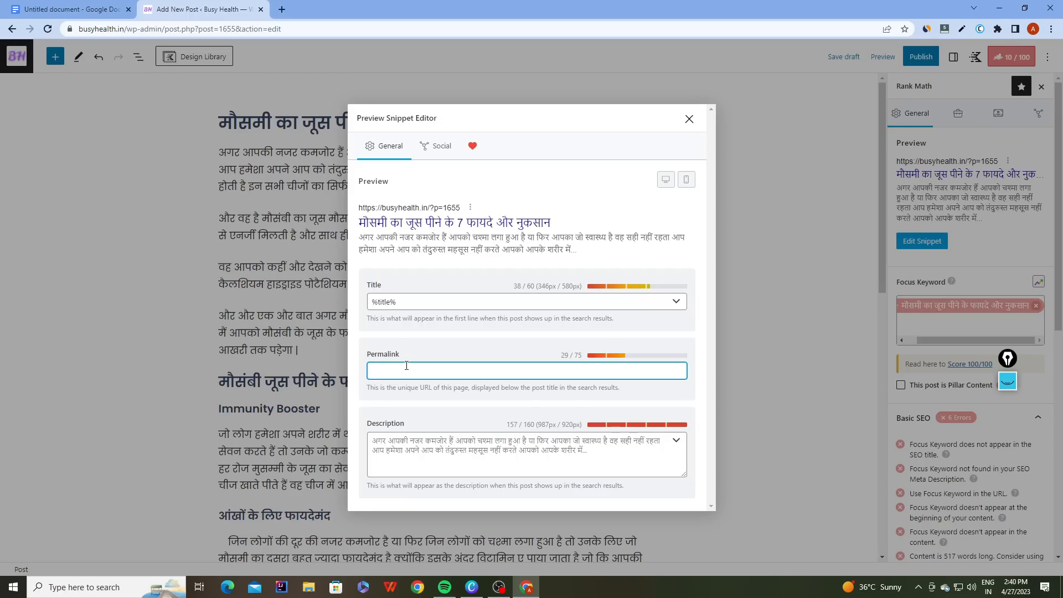
left_click(282, 9)
type("mosam")
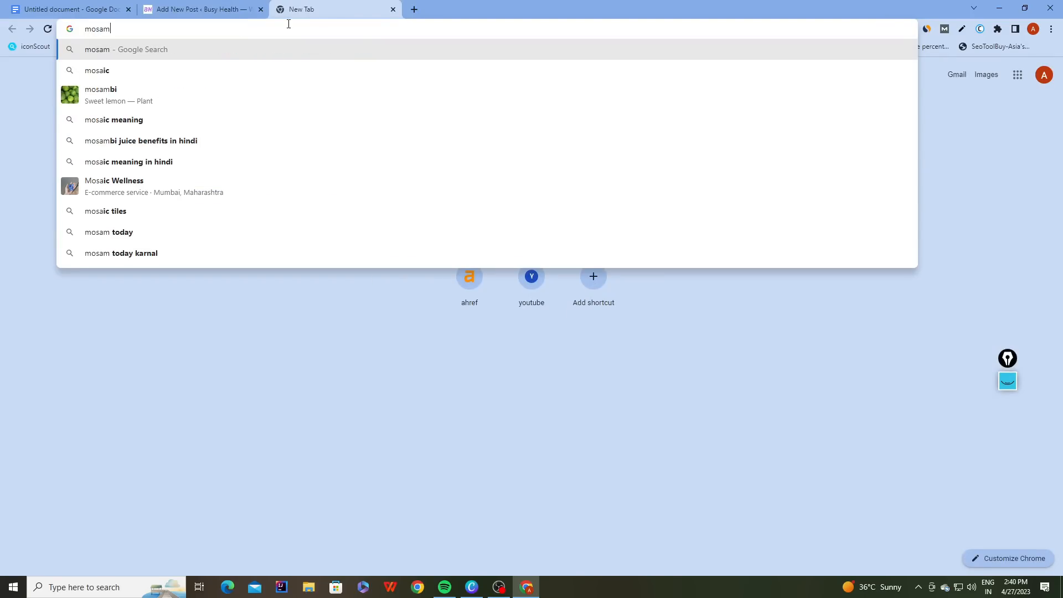
type("bi ka juic")
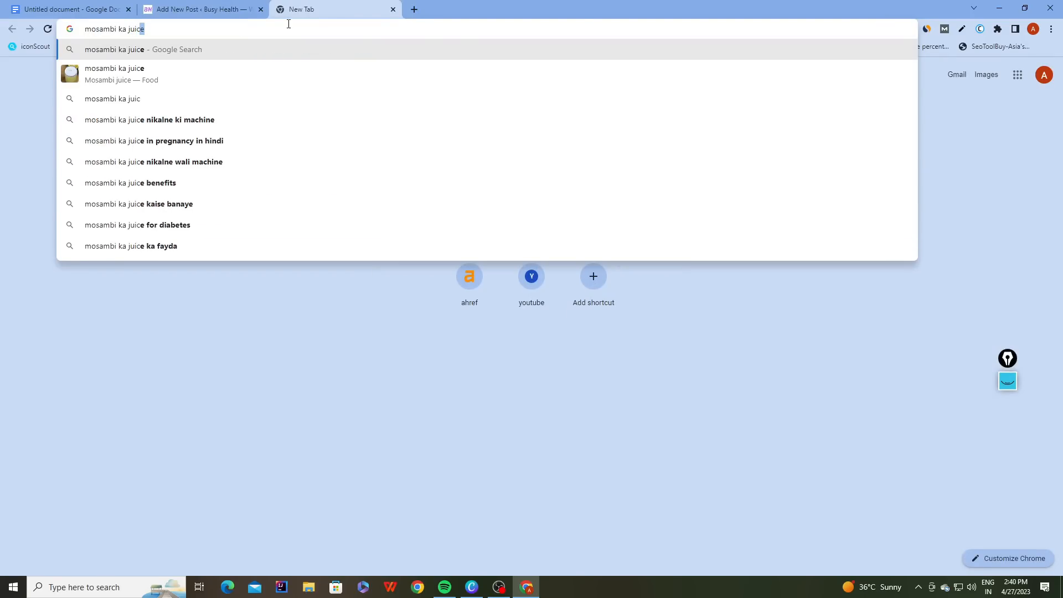
type("e ")
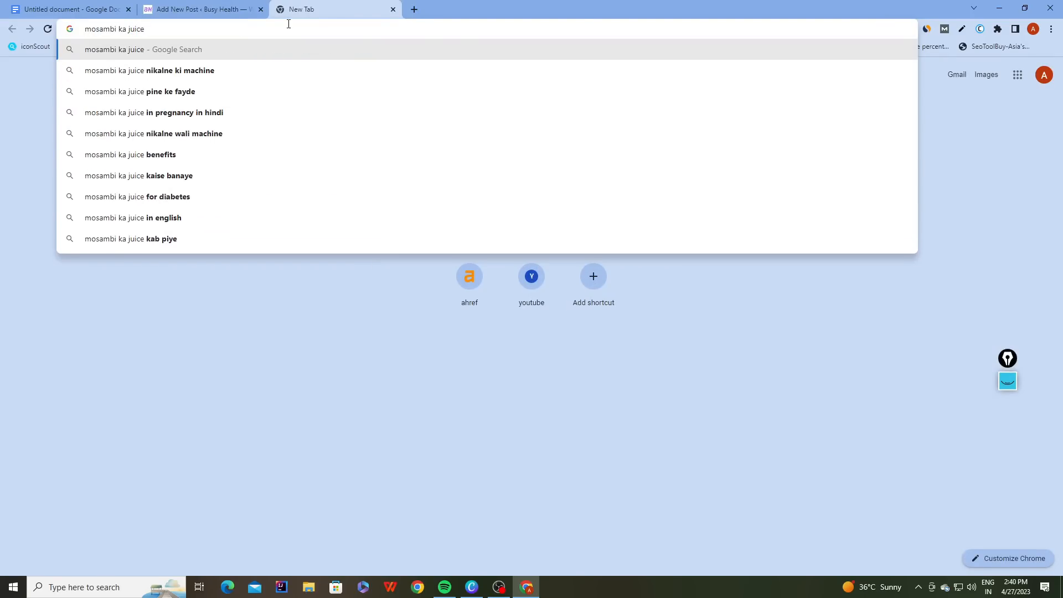
type("pine k")
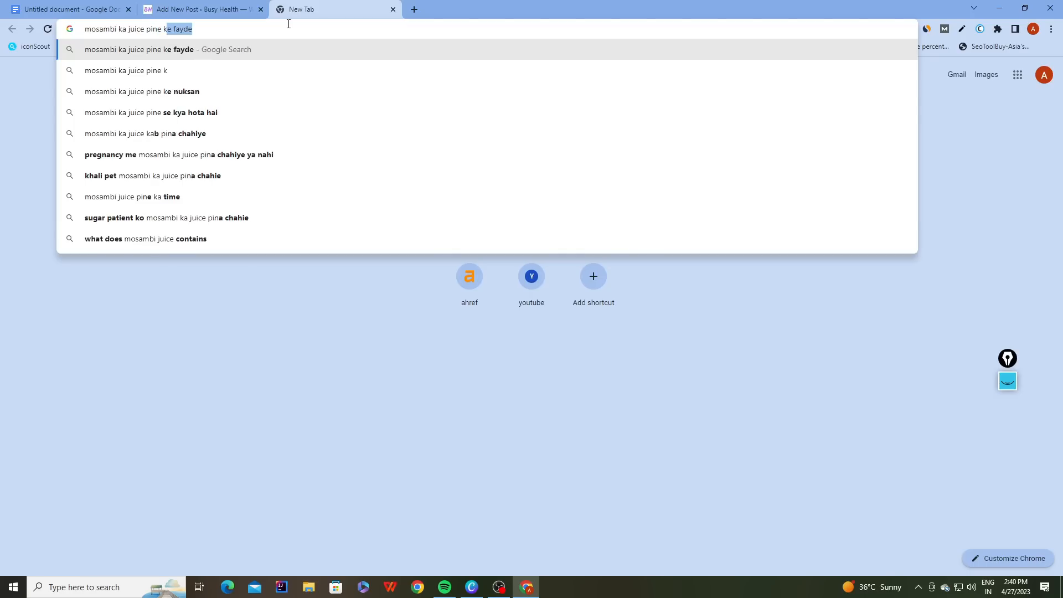
type("e fa")
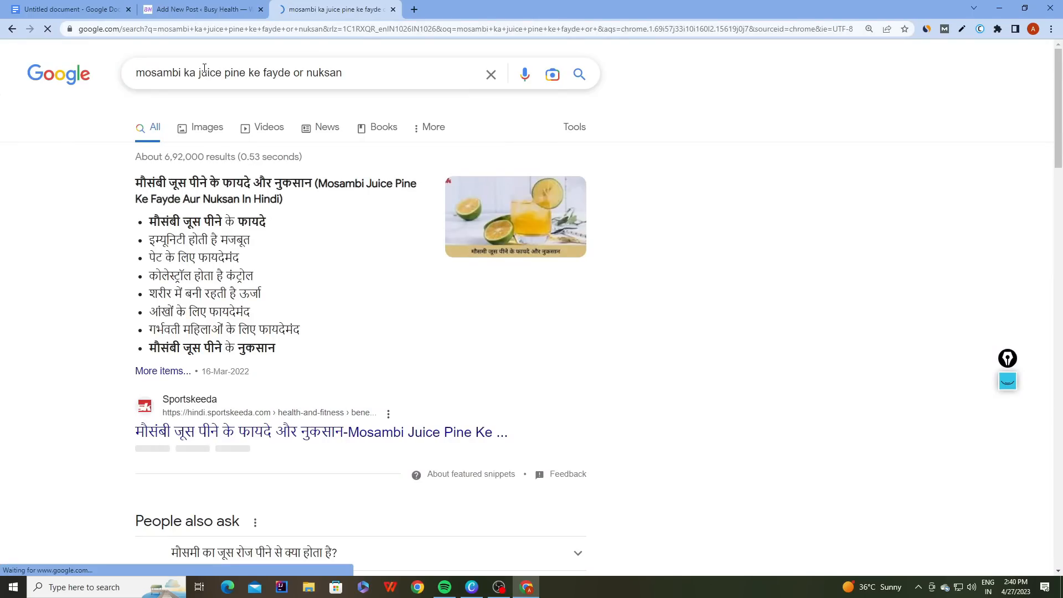
triple_click(204, 69)
key("ctrl+c")
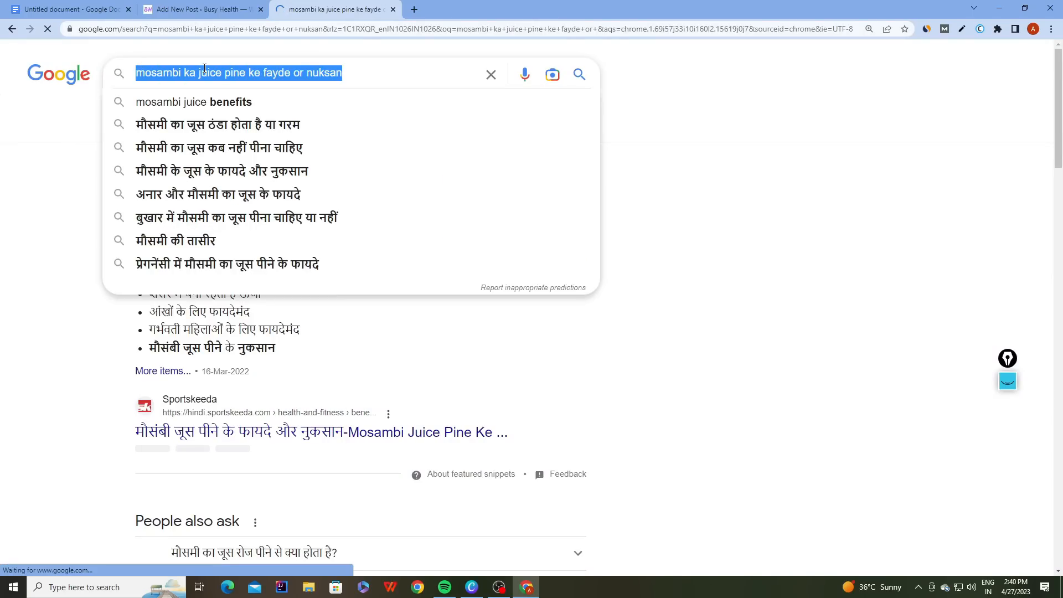
Back in the post's snippet editor, paste "mosambi ka juice pine ke fayde or nuksan" as the permalink and close the editor.
left_click(200, 9)
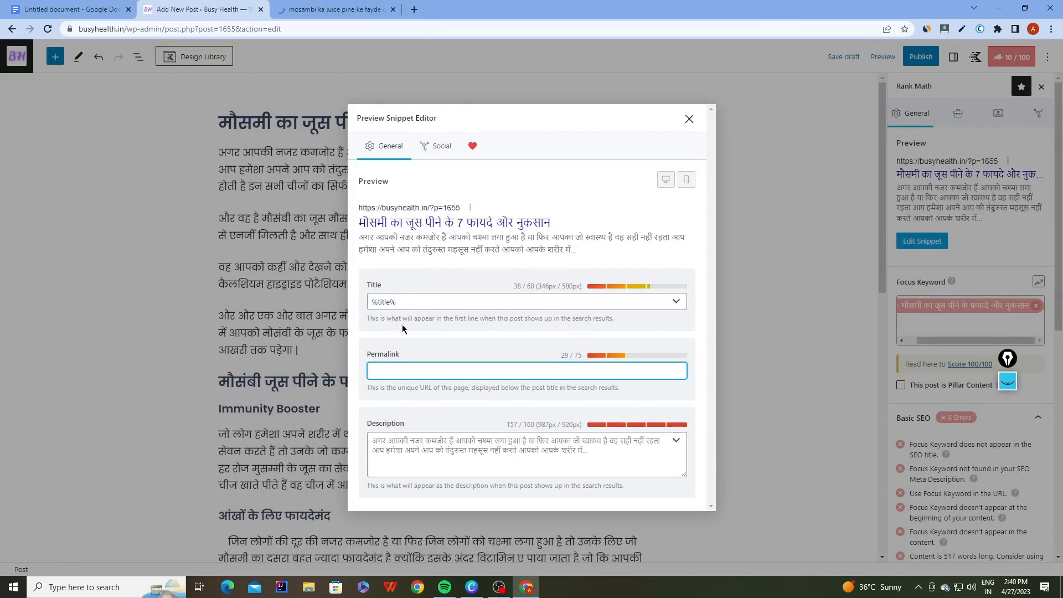
key("ctrl+v")
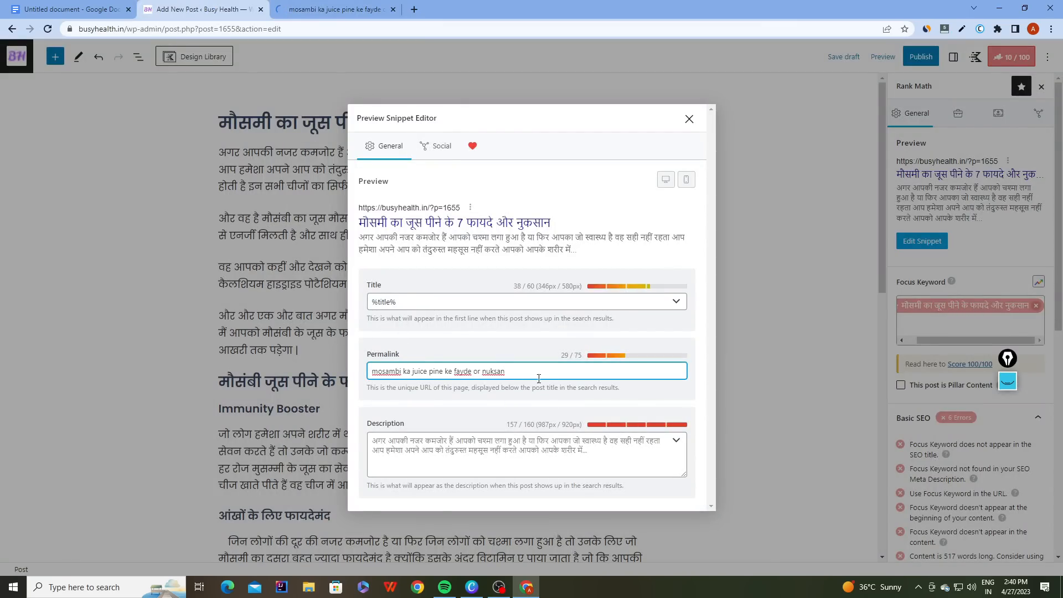
left_click_drag(505, 371, 367, 387)
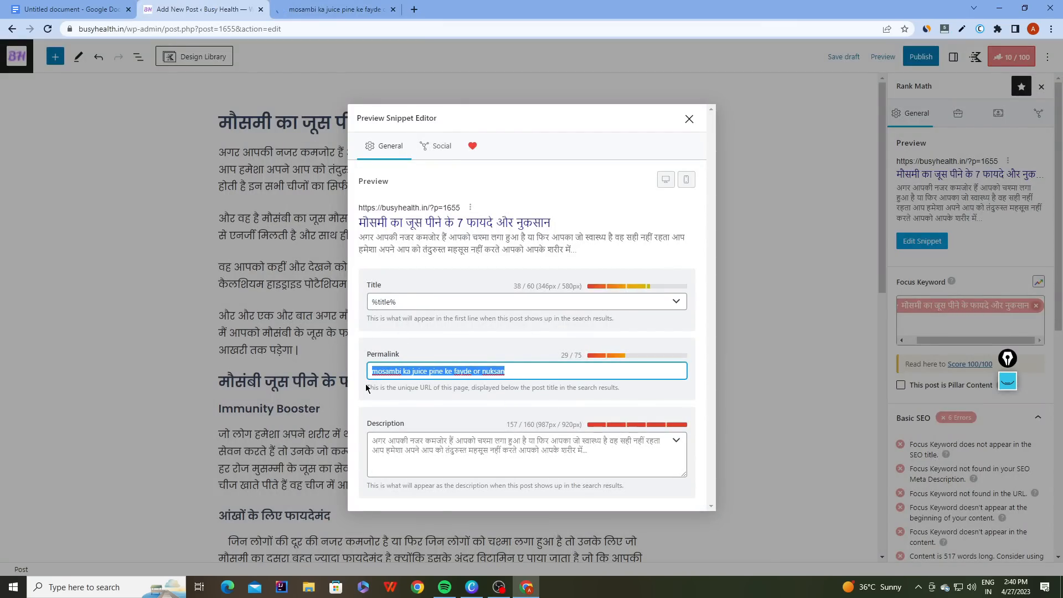
left_click(516, 373)
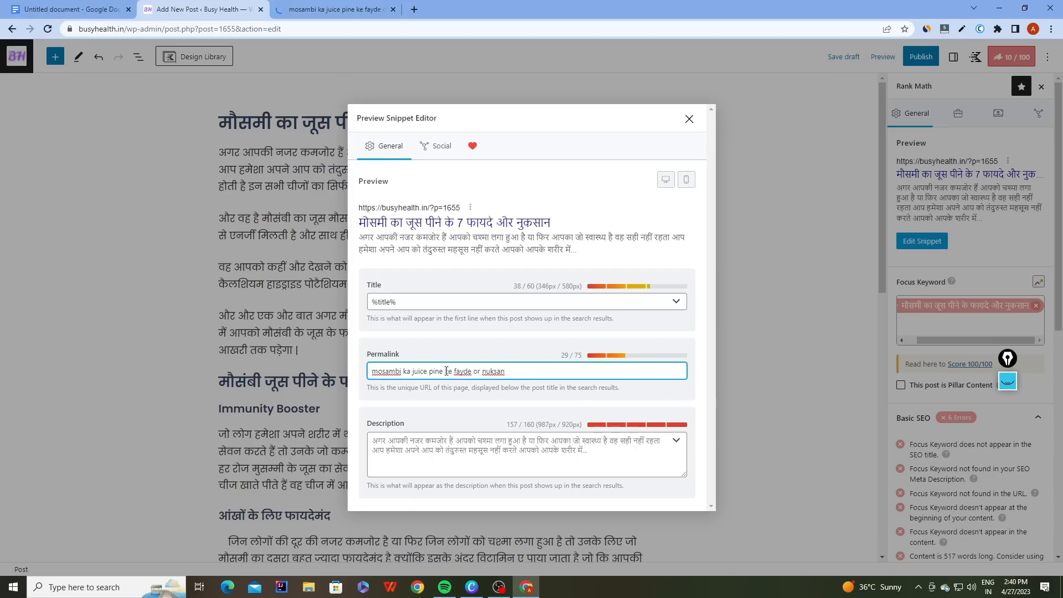
left_click(689, 120)
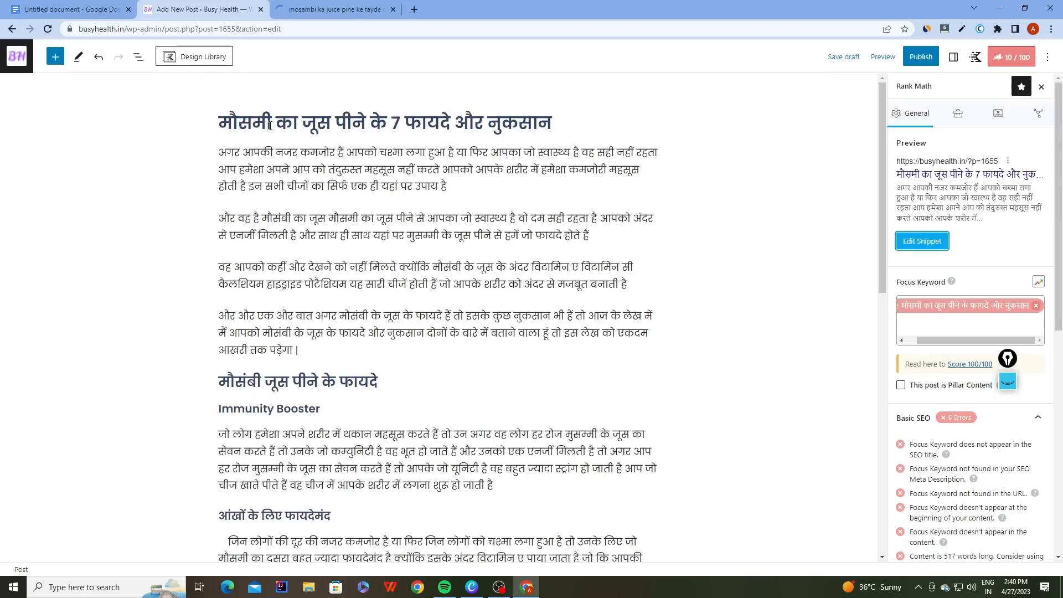
Review the post title and SEO checks, and reopen the snippet editor to check the permalink.
left_click_drag(220, 120, 585, 118)
left_click(586, 118)
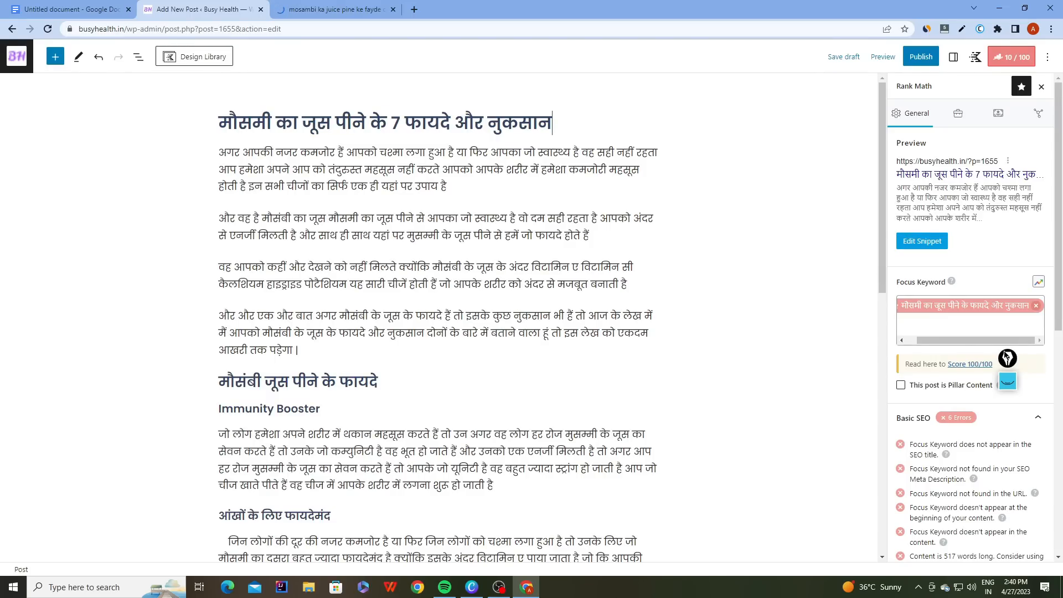
scroll(932, 385, "down", 2)
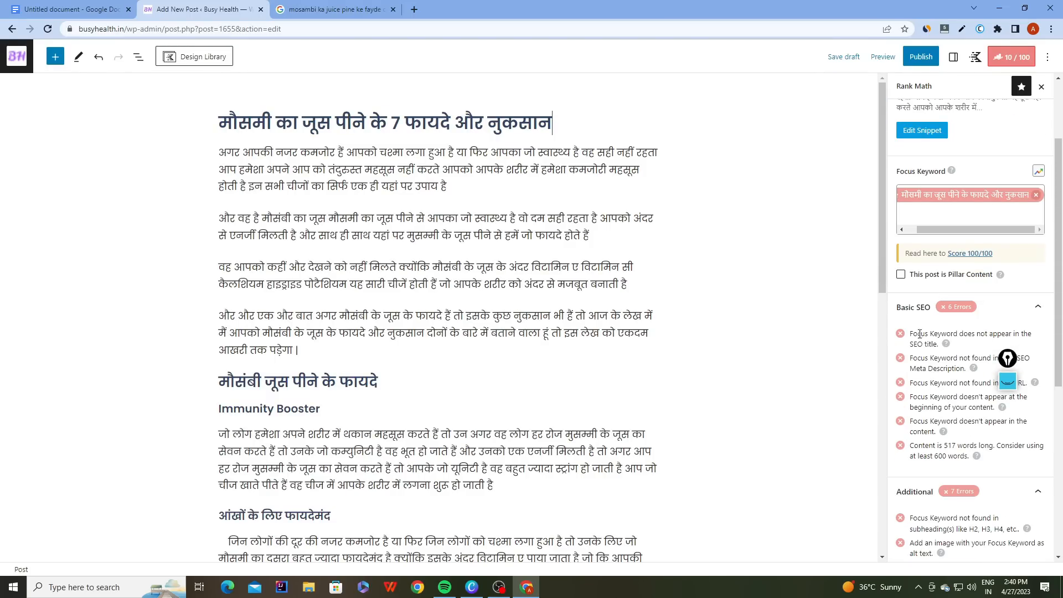
scroll(922, 310, "up", 2)
left_click(921, 243)
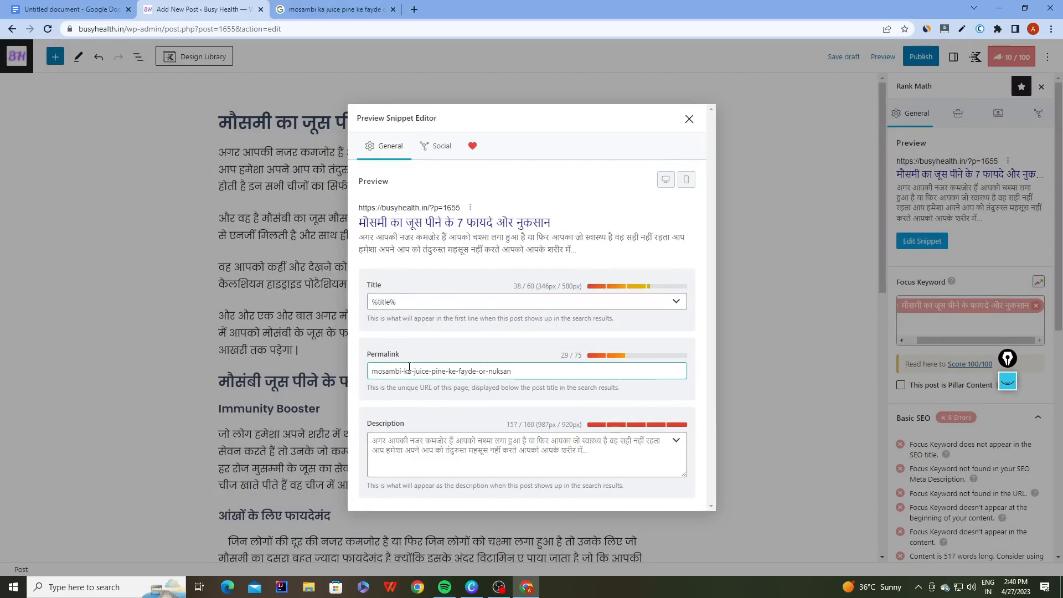
left_click_drag(513, 371, 366, 373)
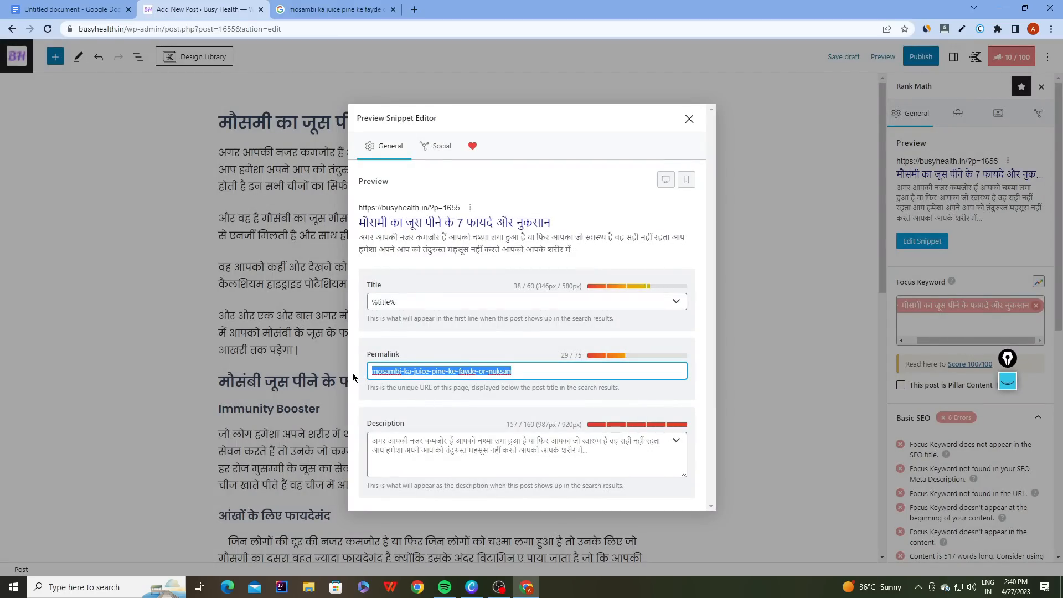
Check the permalink in the snippet editor and close the editor.
left_click(355, 379)
left_click_drag(512, 371, 357, 370)
left_click(355, 368)
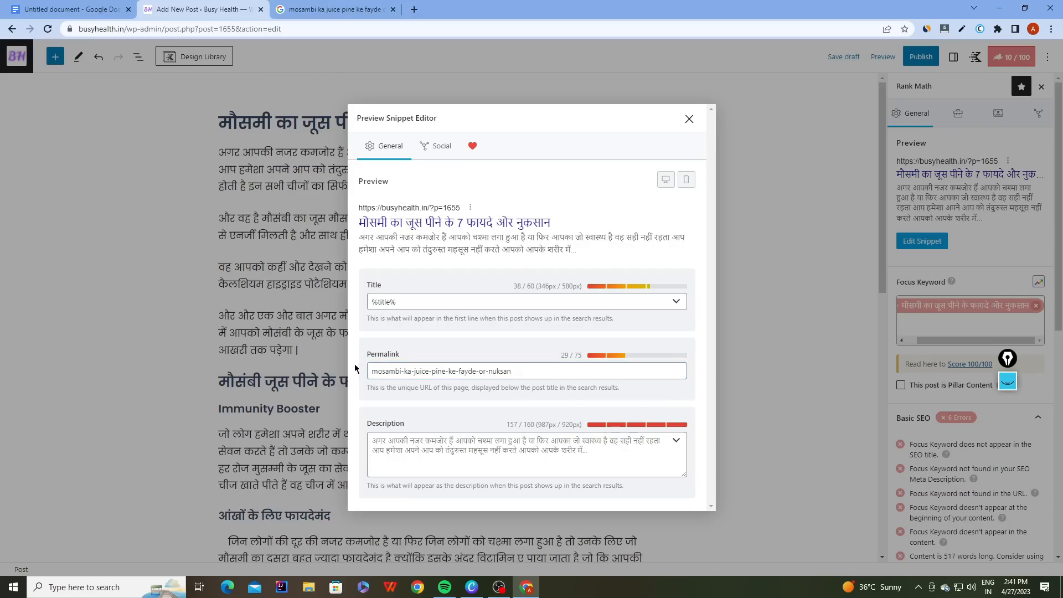
left_click(1023, 90)
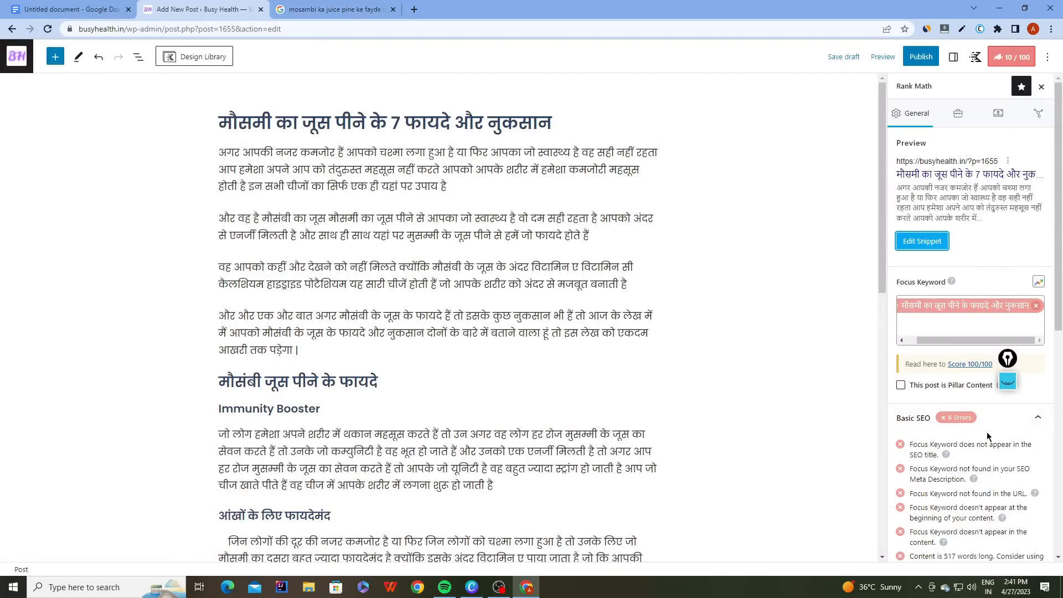
Review the Basic SEO and Additional checks in Rank Math, and look through the article's body text.
scroll(988, 436, "down", 3)
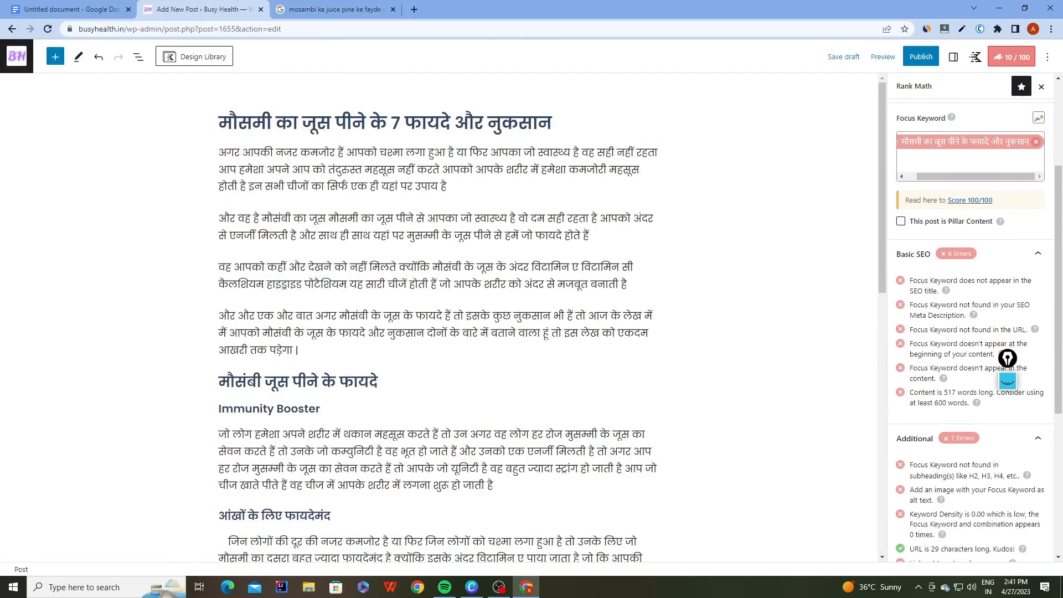
scroll(969, 332, "down", 3)
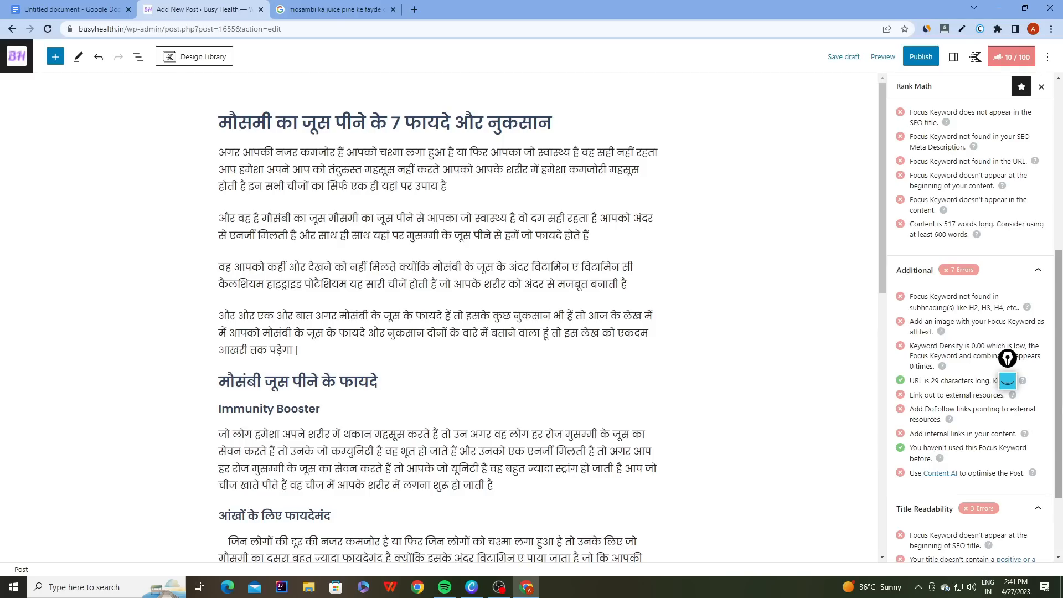
scroll(968, 332, "up", 3)
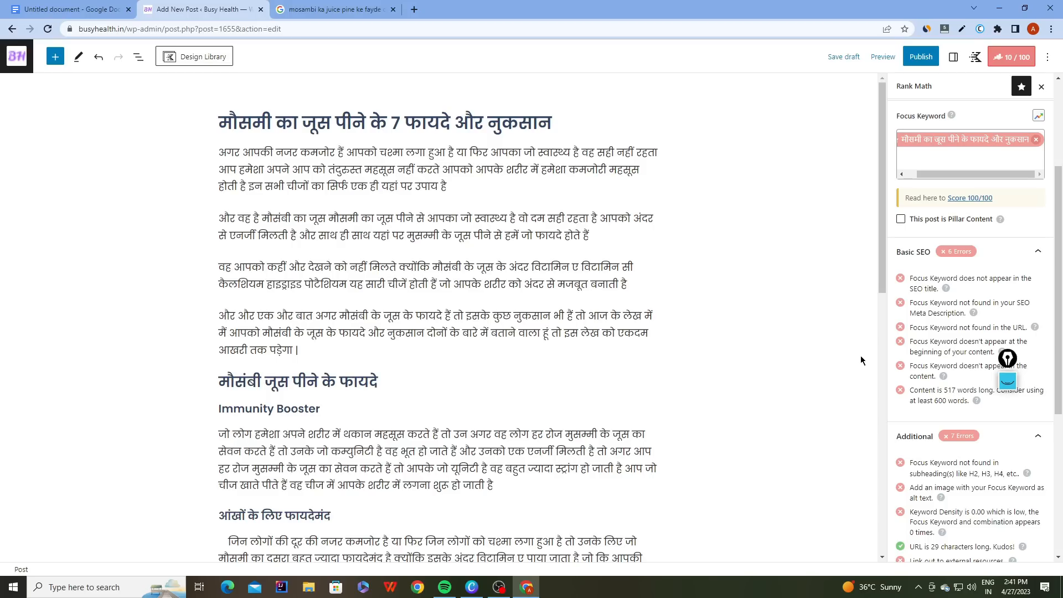
scroll(924, 361, "up", 3)
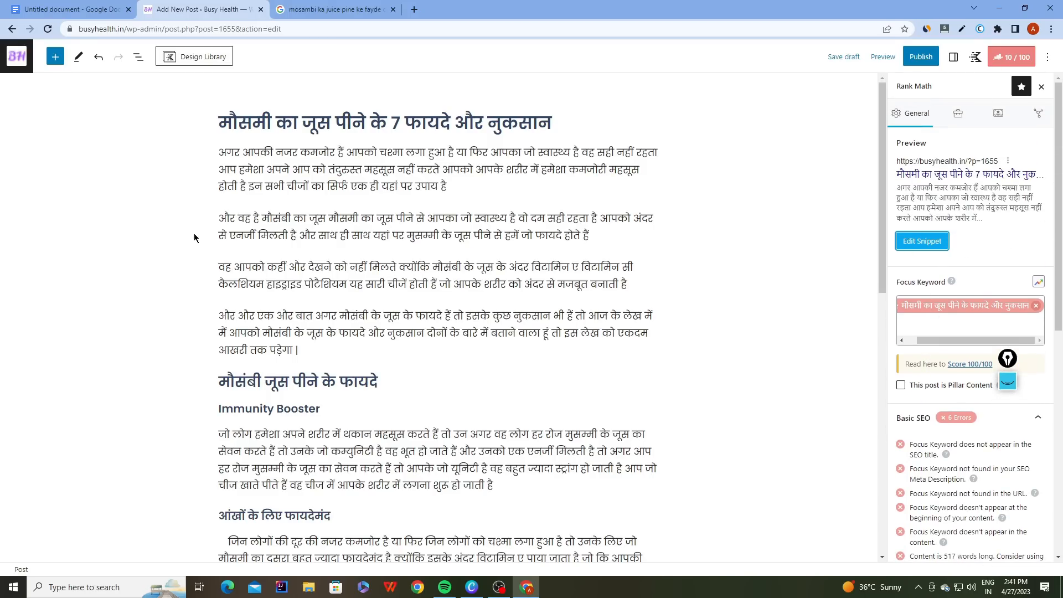
scroll(280, 183, "down", 3)
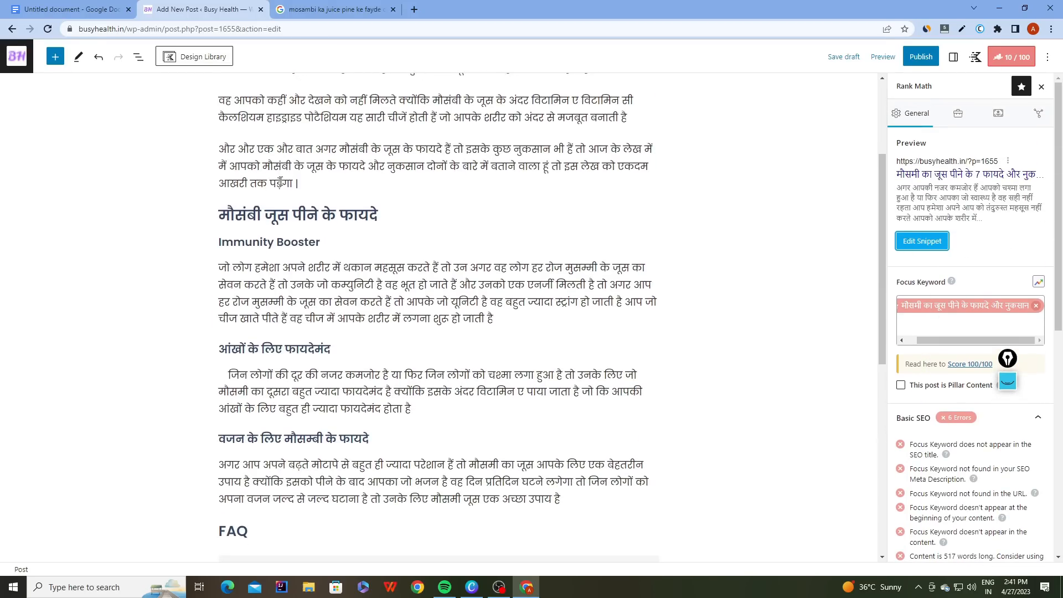
scroll(280, 183, "down", 2)
scroll(280, 182, "up", 5)
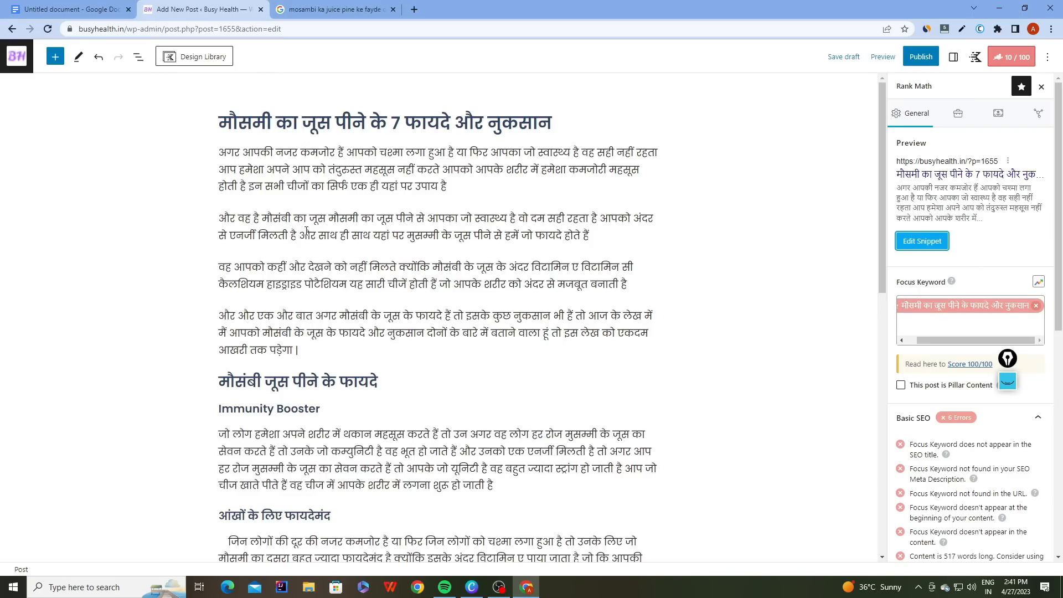
left_click(306, 266)
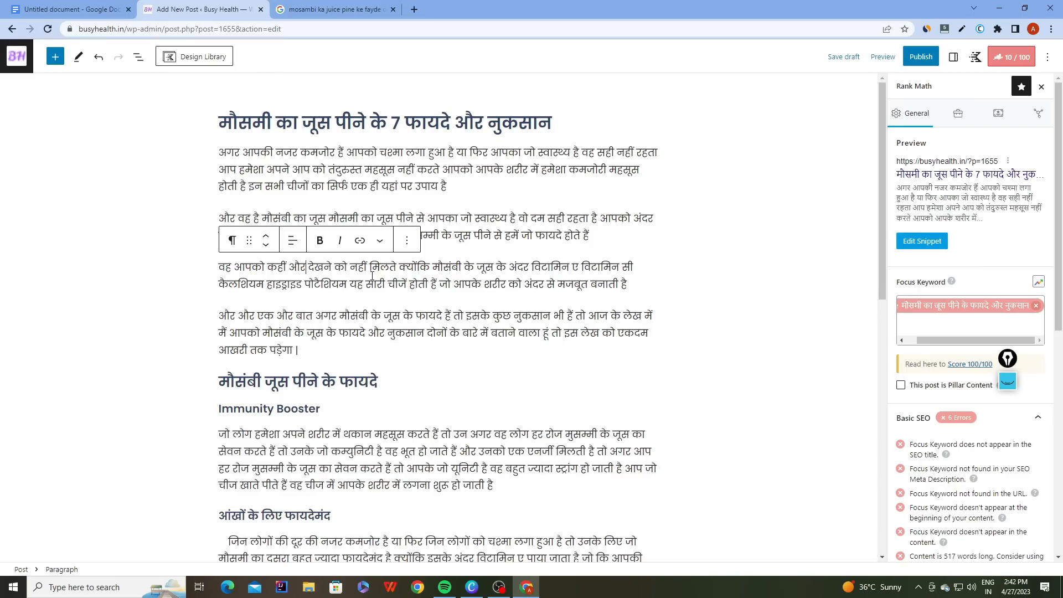
left_click(205, 290)
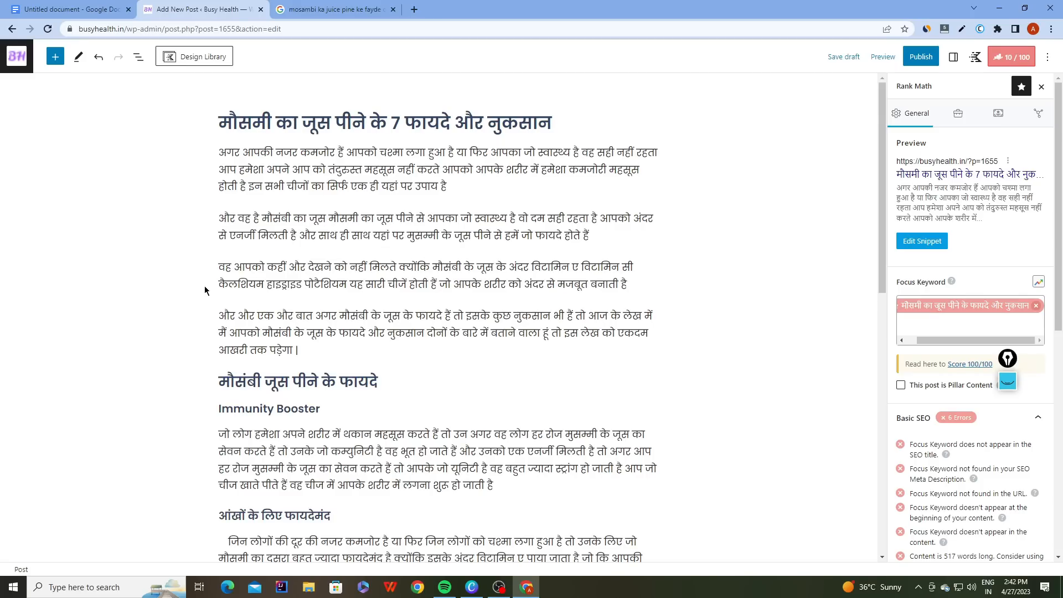
Open Google's "Ranking results" page in a new tab and read the relevance paragraph about quantifiable signals and subjective concepts.
left_click(414, 8)
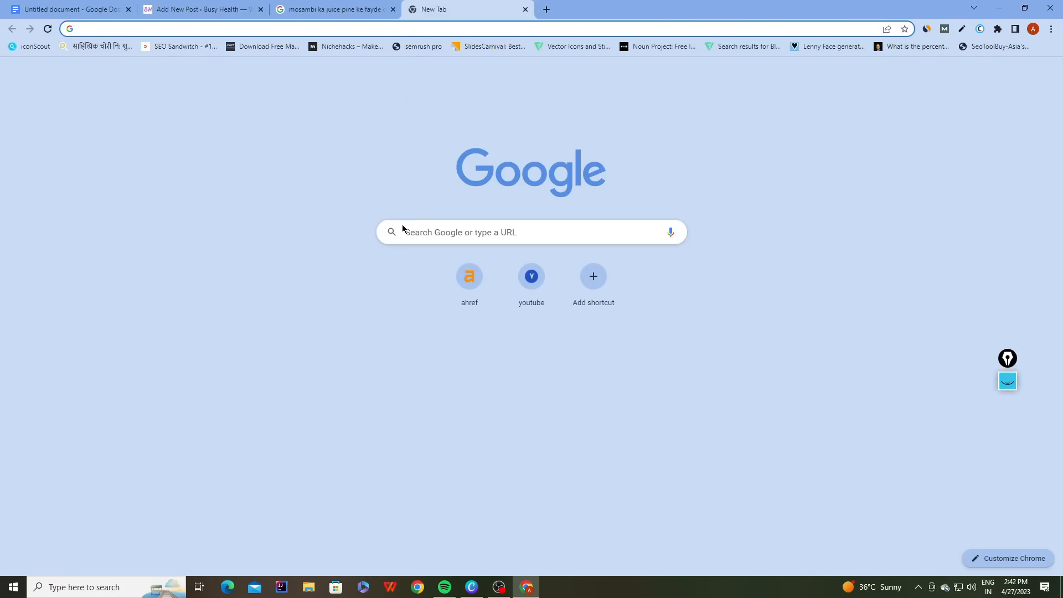
left_click_drag(471, 253, 801, 293)
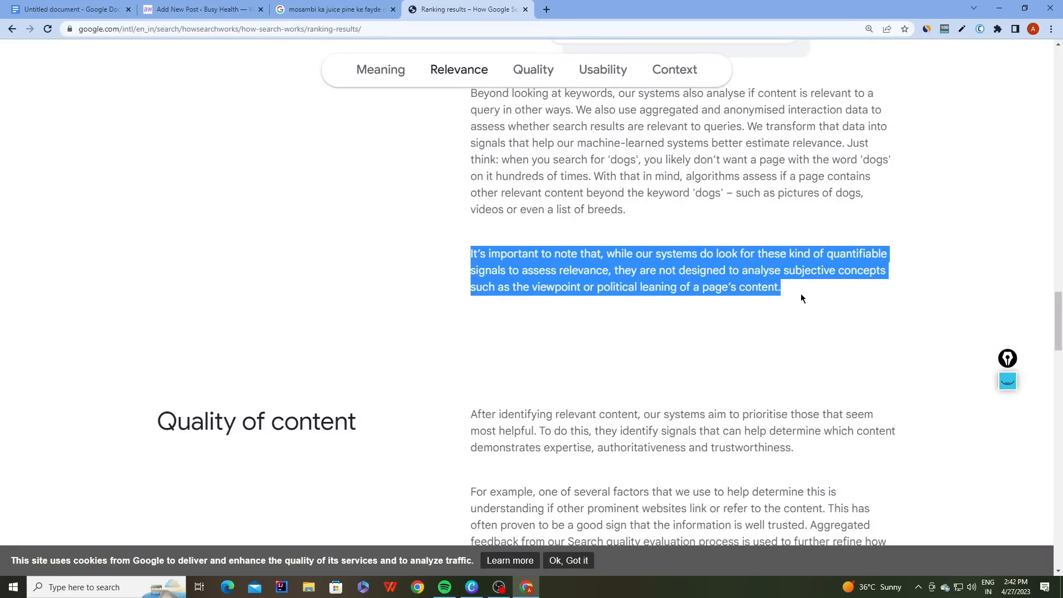
left_click(800, 294)
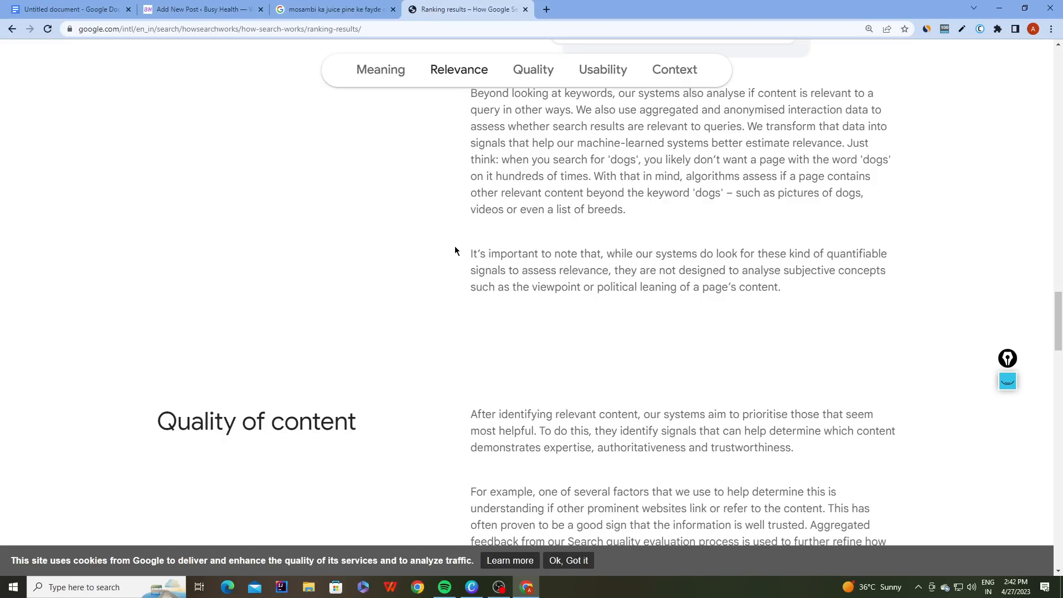
left_click_drag(469, 255, 616, 256)
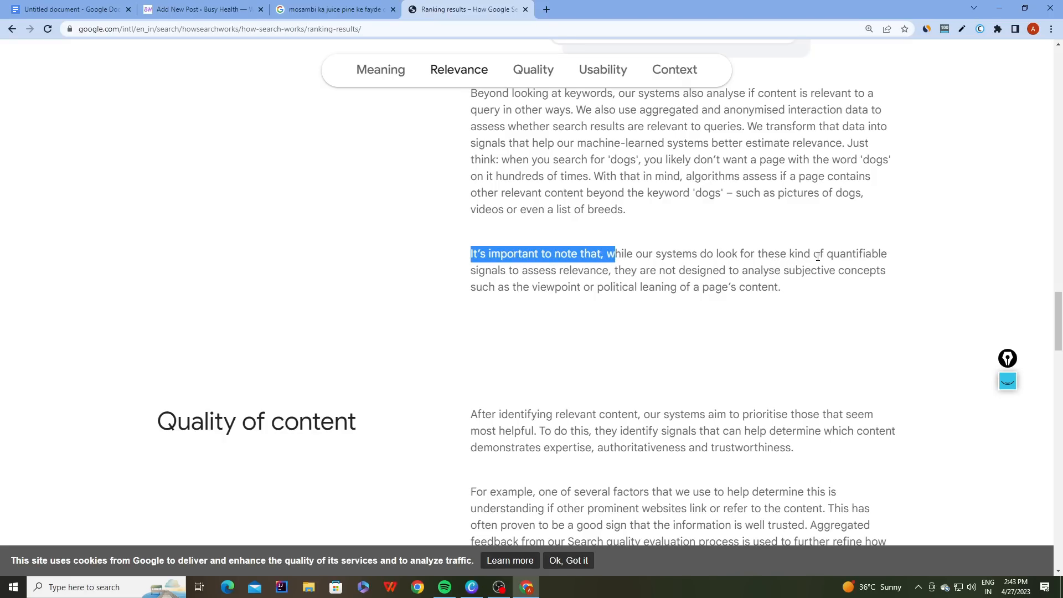
left_click(613, 272)
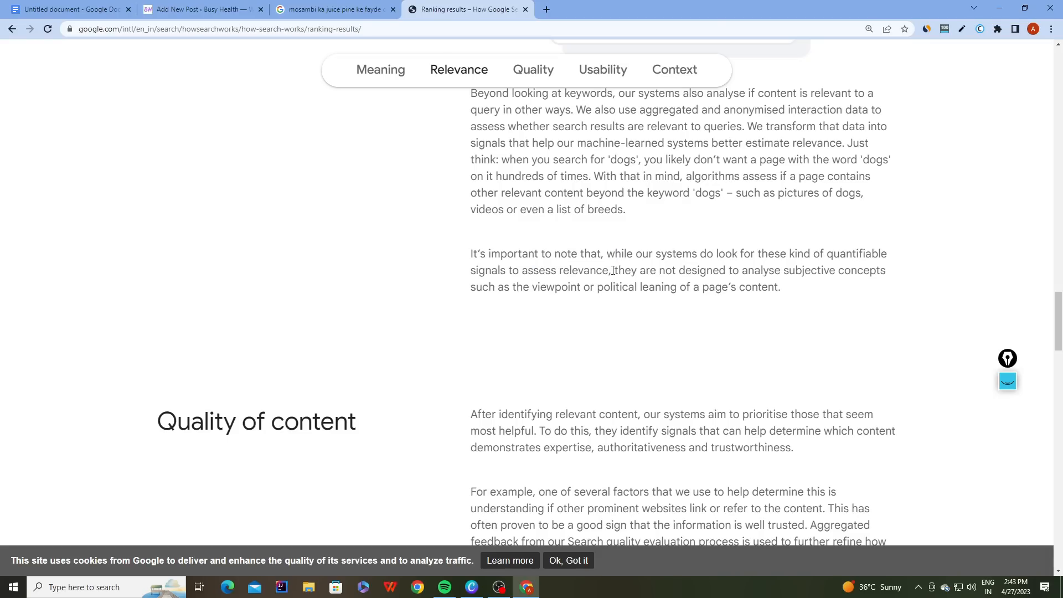
left_click_drag(614, 271, 779, 287)
left_click(792, 286)
left_click_drag(615, 271, 803, 296)
left_click(803, 292)
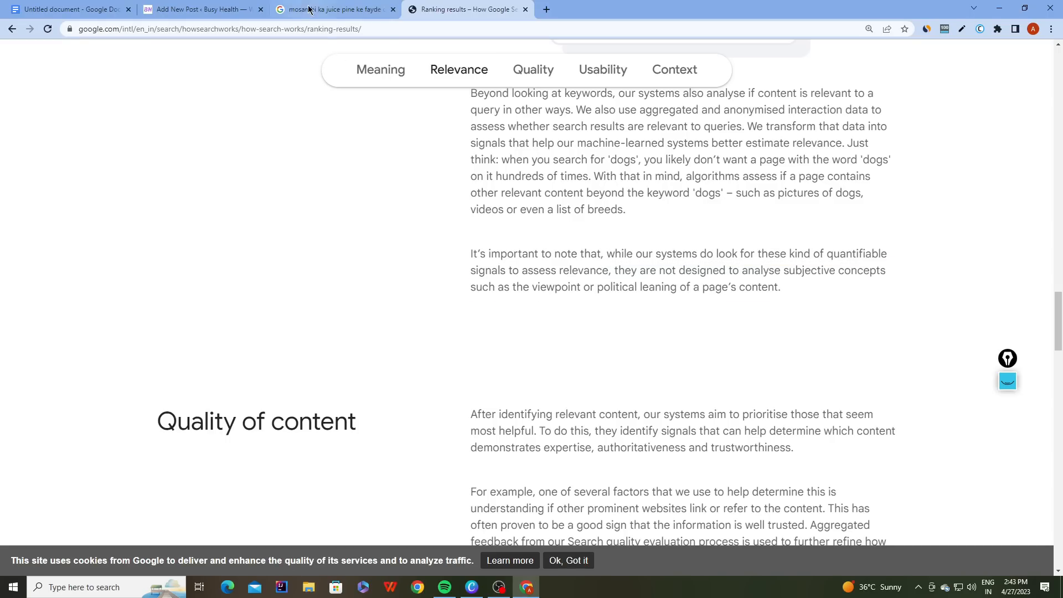
Back in the post, examine the introduction paragraphs, the title and the remaining content down to the FAQ.
left_click(199, 9)
left_click_drag(218, 152, 339, 347)
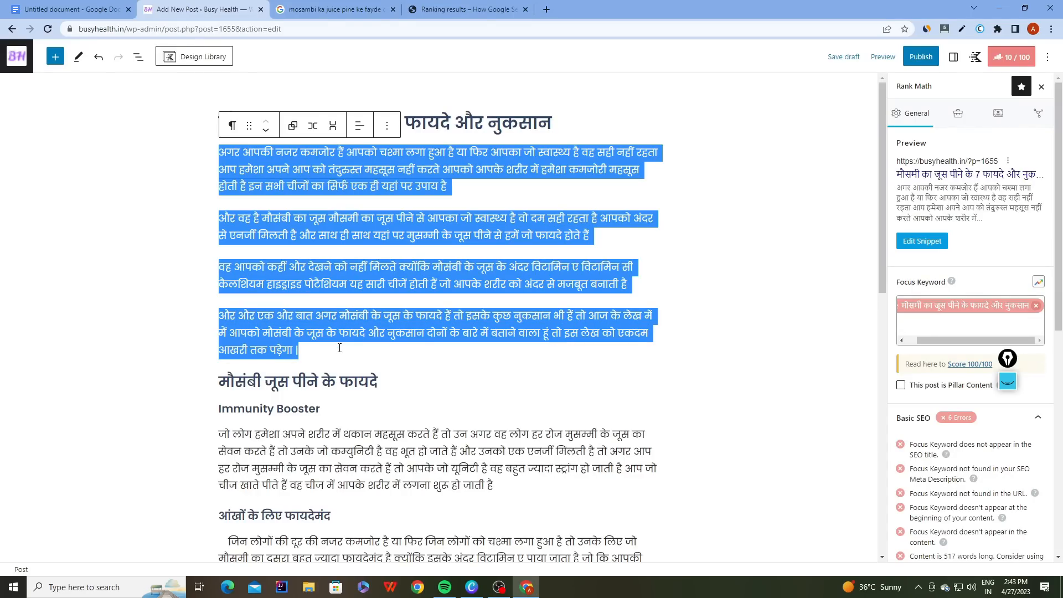
left_click(339, 348)
left_click(452, 184)
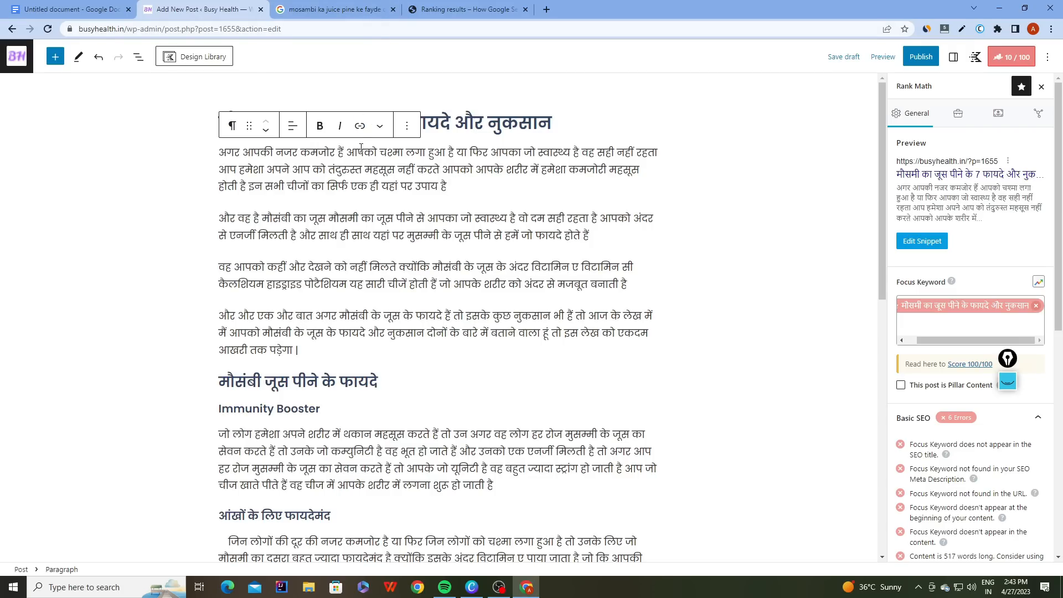
left_click_drag(267, 169, 362, 170)
left_click(527, 187)
left_click_drag(219, 152, 315, 348)
left_click(329, 317)
left_click_drag(221, 121, 589, 124)
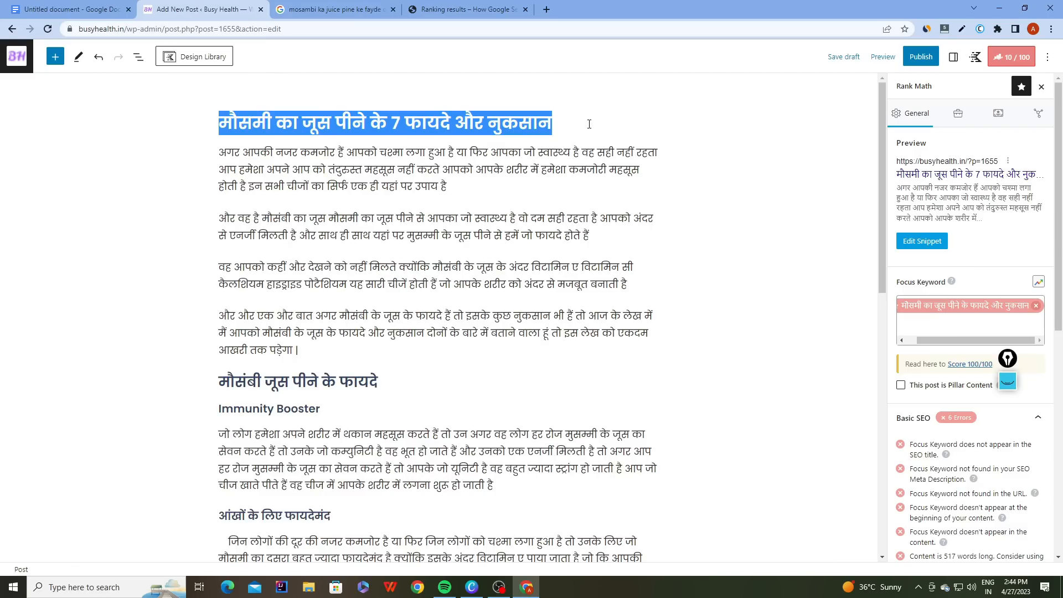
left_click(462, 187)
scroll(462, 187, "down", 5)
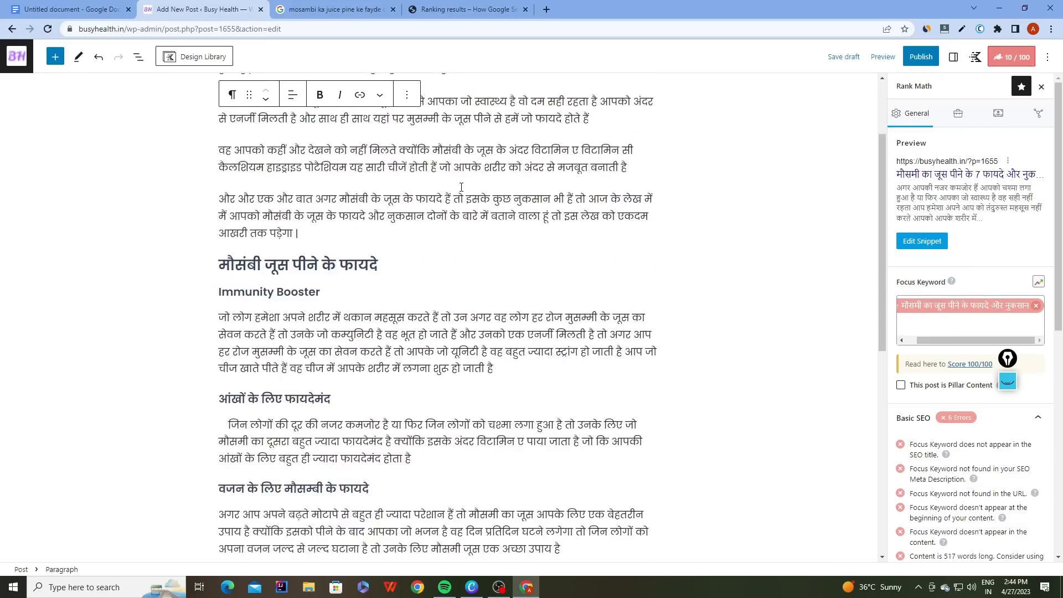
scroll(461, 187, "down", 5)
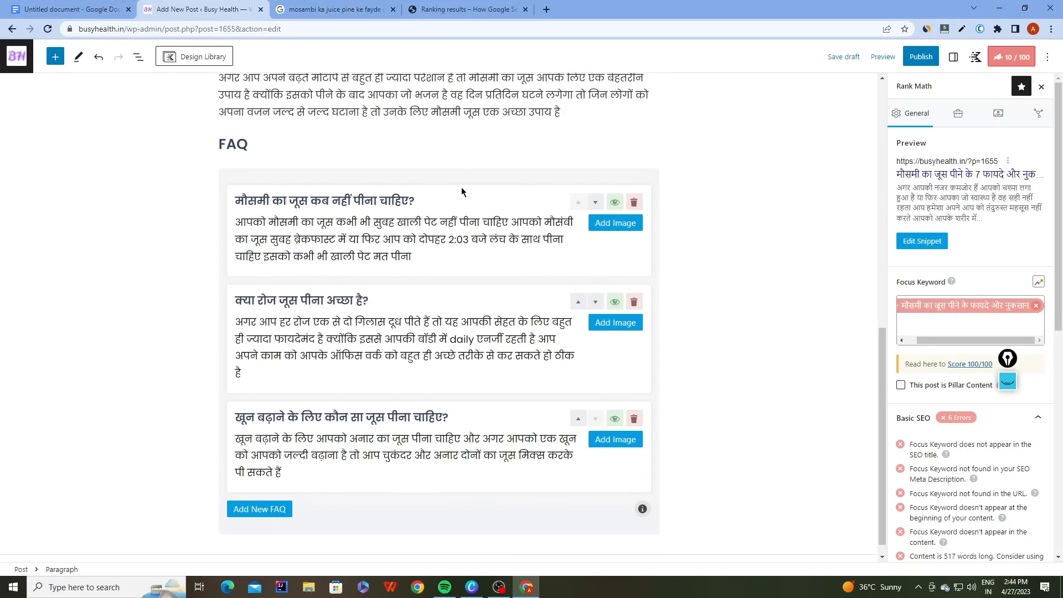
scroll(462, 192, "up", 3)
scroll(461, 191, "up", 7)
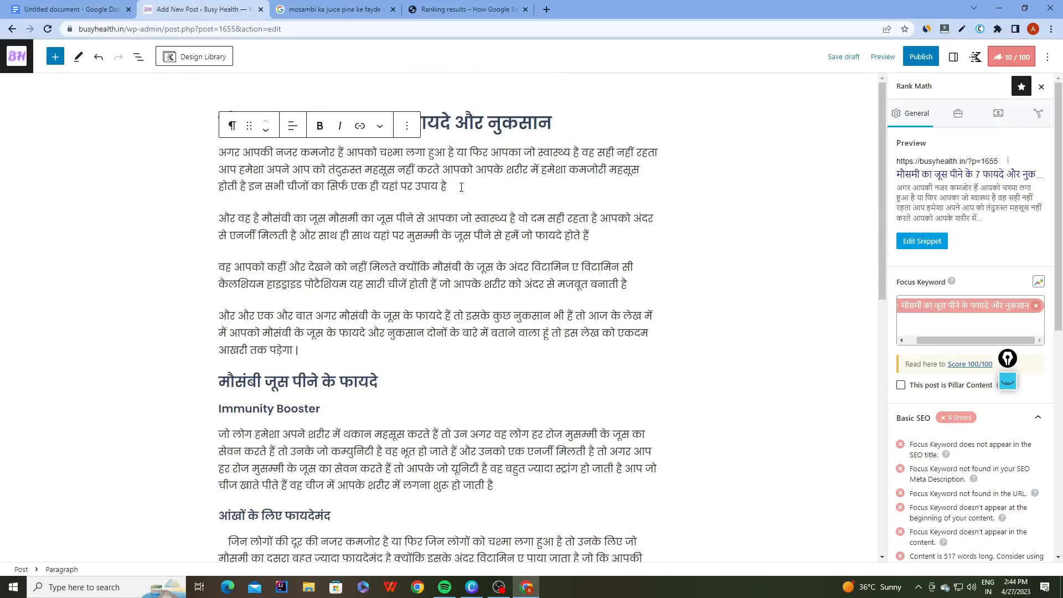
Close the Google "Ranking results" page and return to the post editor.
left_click(463, 7)
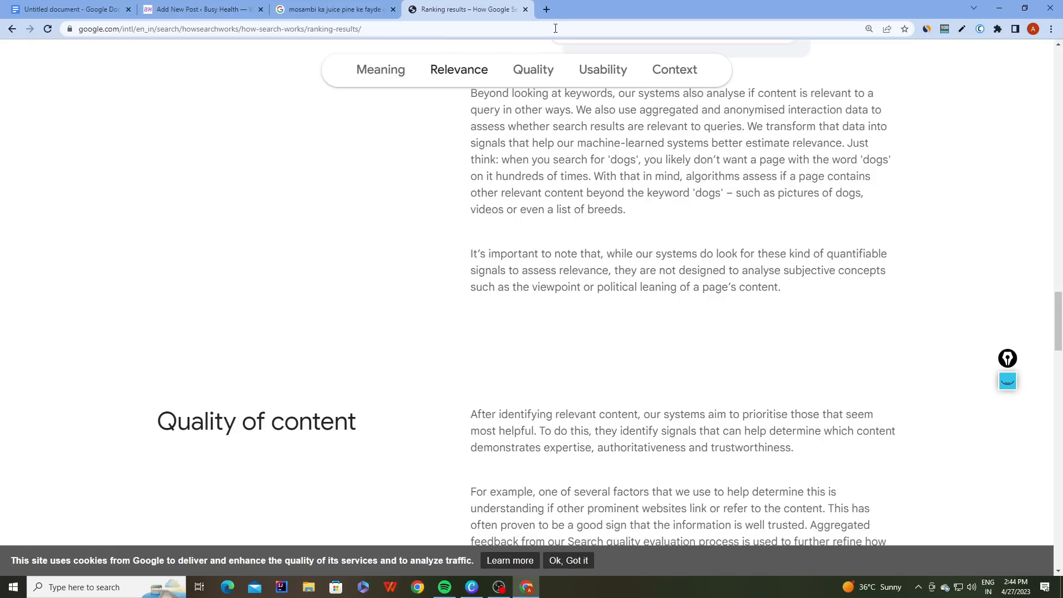
left_click(526, 9)
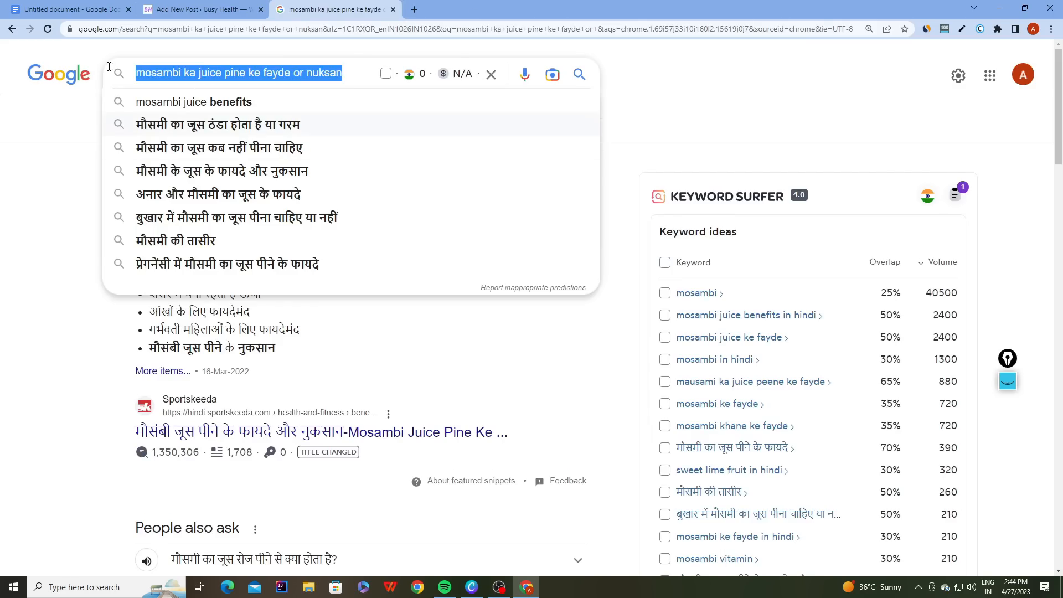
left_click(177, 9)
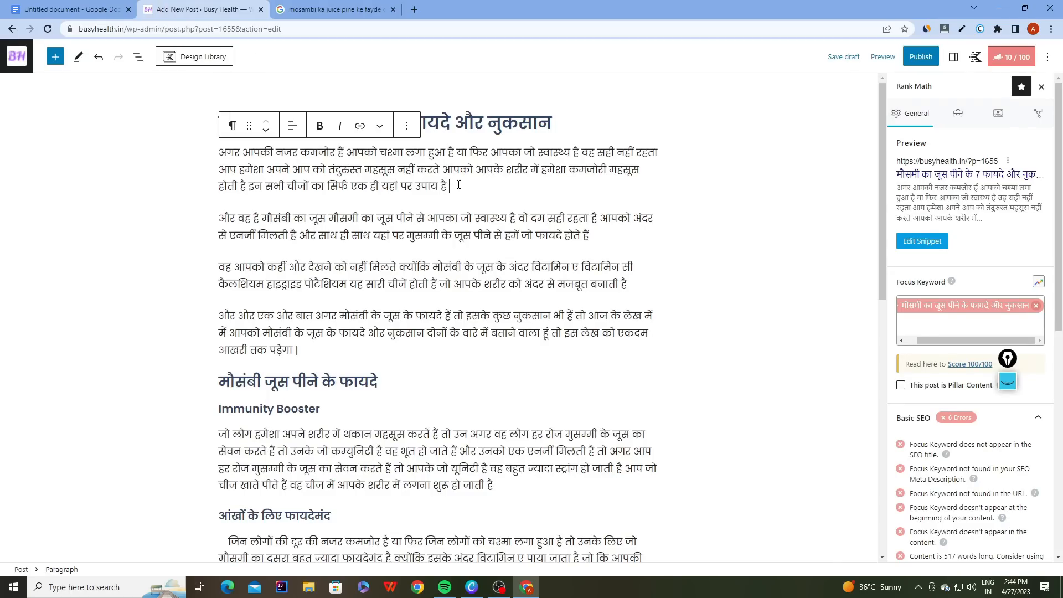
Delete extra leading spaces from the paragraph under the "आंखों के लिए फायदेमंद" heading.
scroll(479, 264, "down", 5)
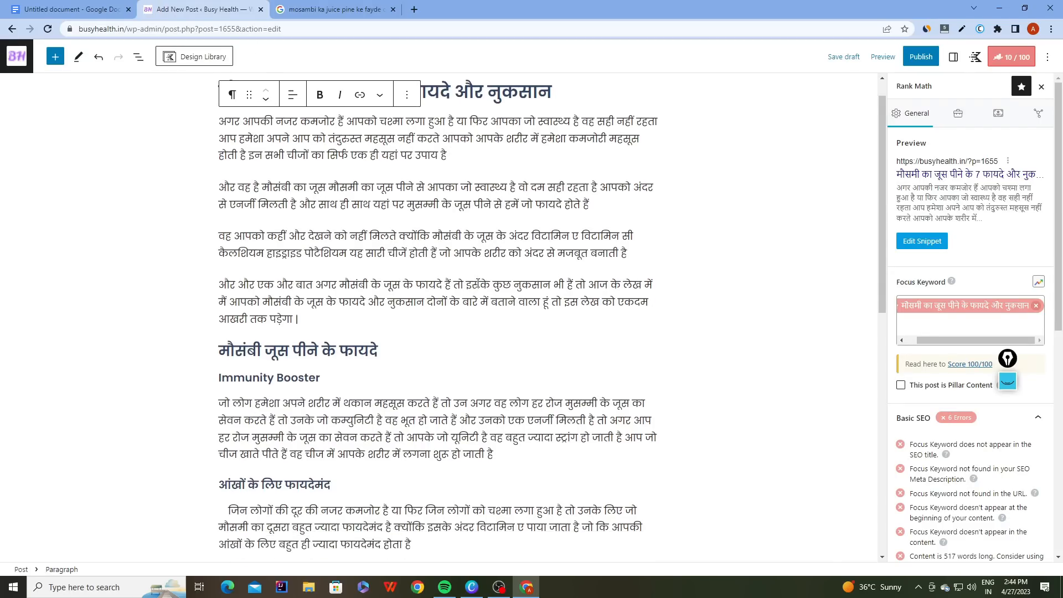
scroll(405, 152, "down", 1)
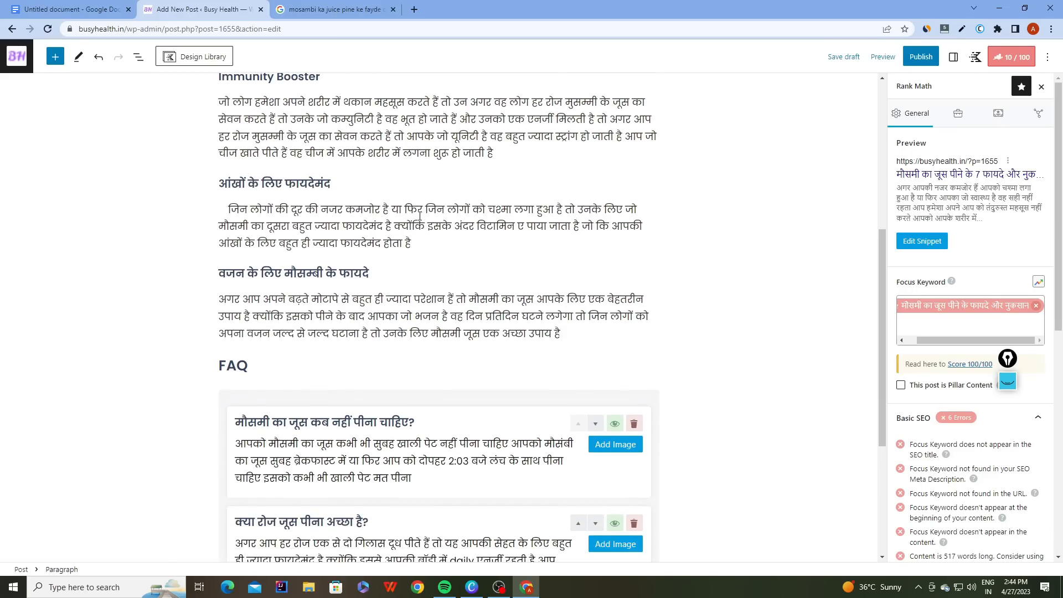
left_click(229, 210)
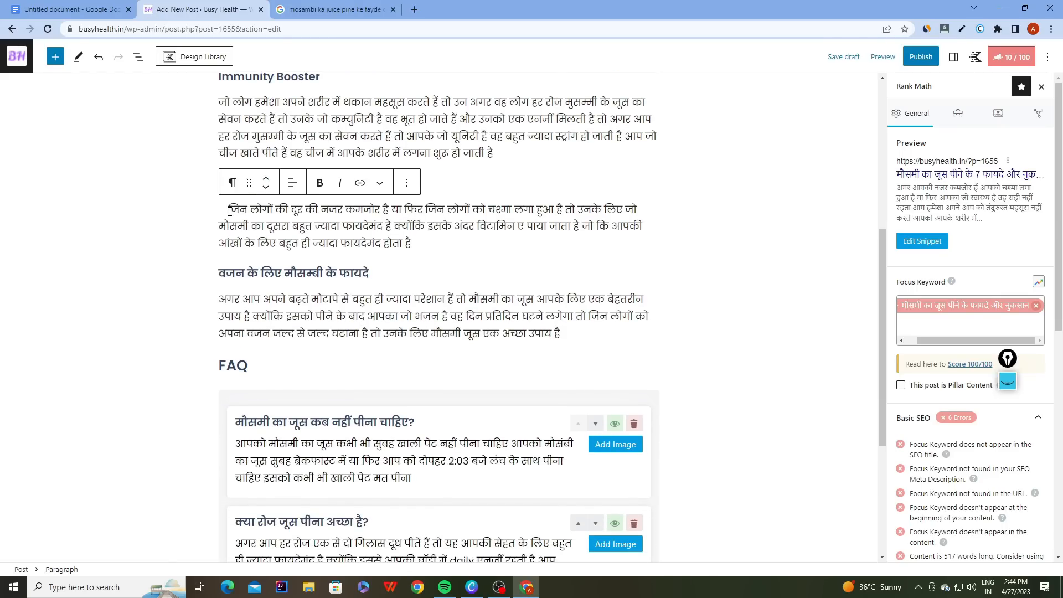
key("BackSpace")
key("BackSpace")
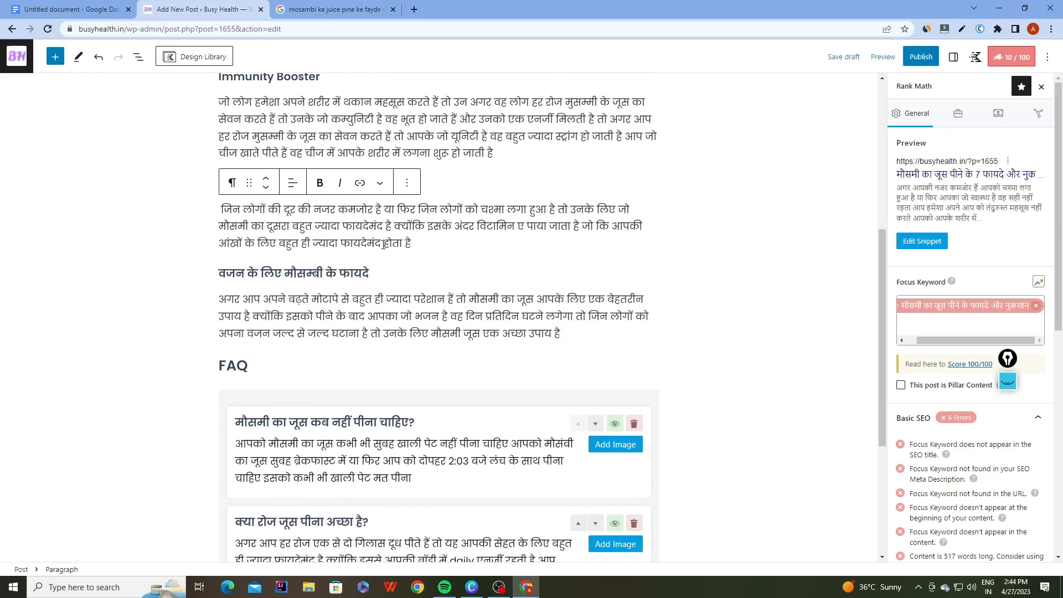
Append "[मौसमी का जूस पीने के फायदे और नुकसान]" to the end of that paragraph from the clipboard history and select the bracketed text.
left_click(425, 242)
key("BackSpace")
type("[")
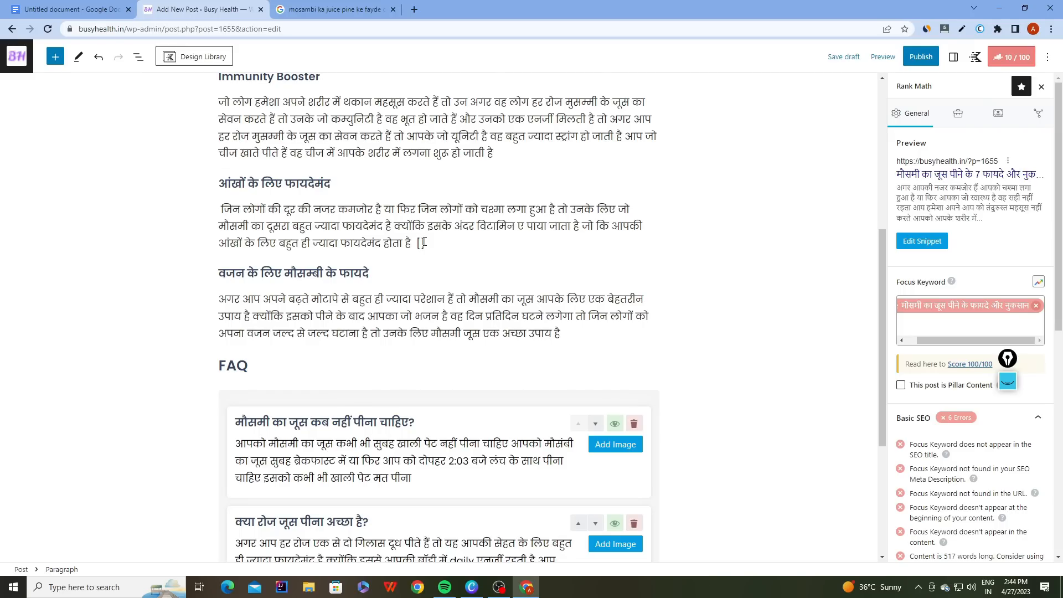
scroll(424, 242, "up", 7)
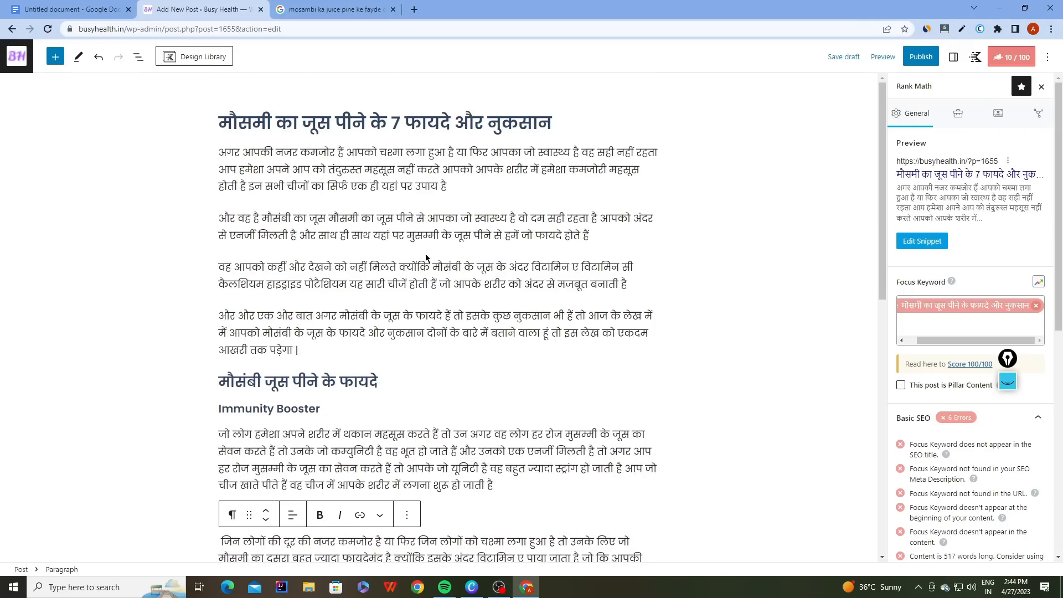
scroll(426, 255, "down", 5)
scroll(426, 255, "down", 1)
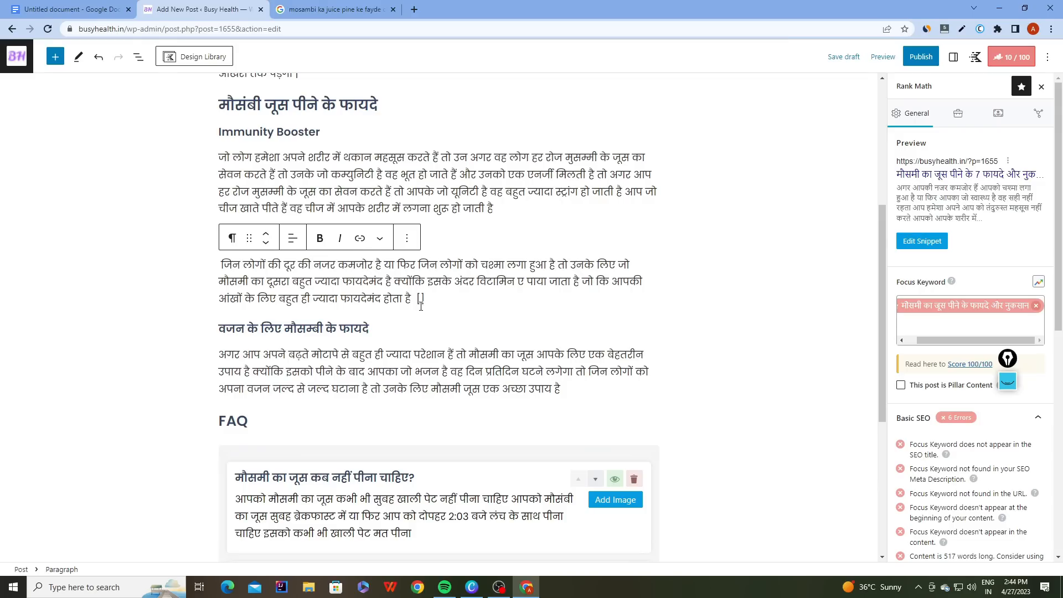
key("super+v")
scroll(451, 345, "down", 4)
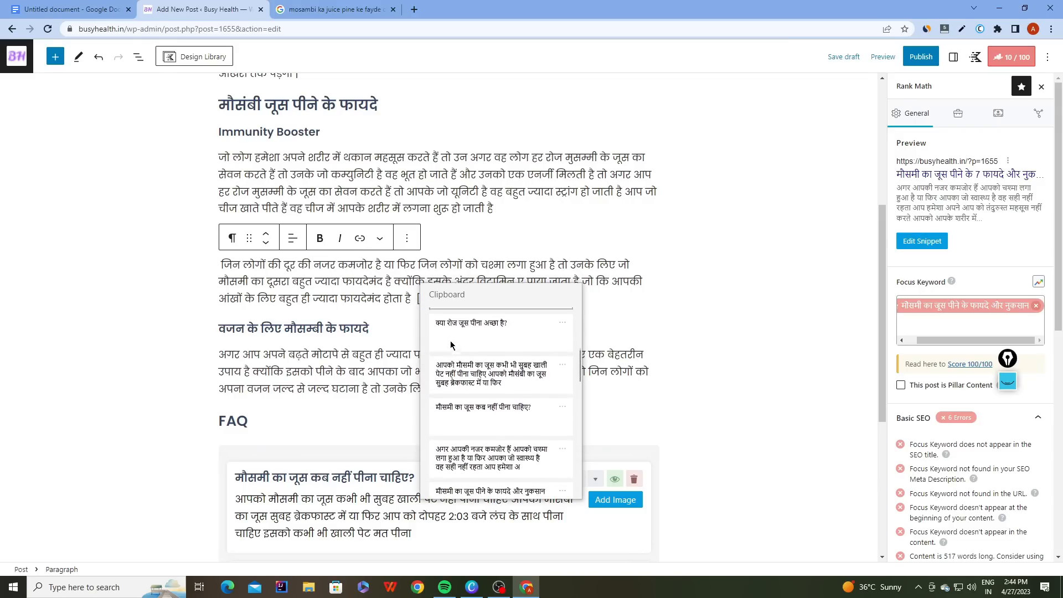
scroll(451, 349, "down", 3)
left_click(490, 433)
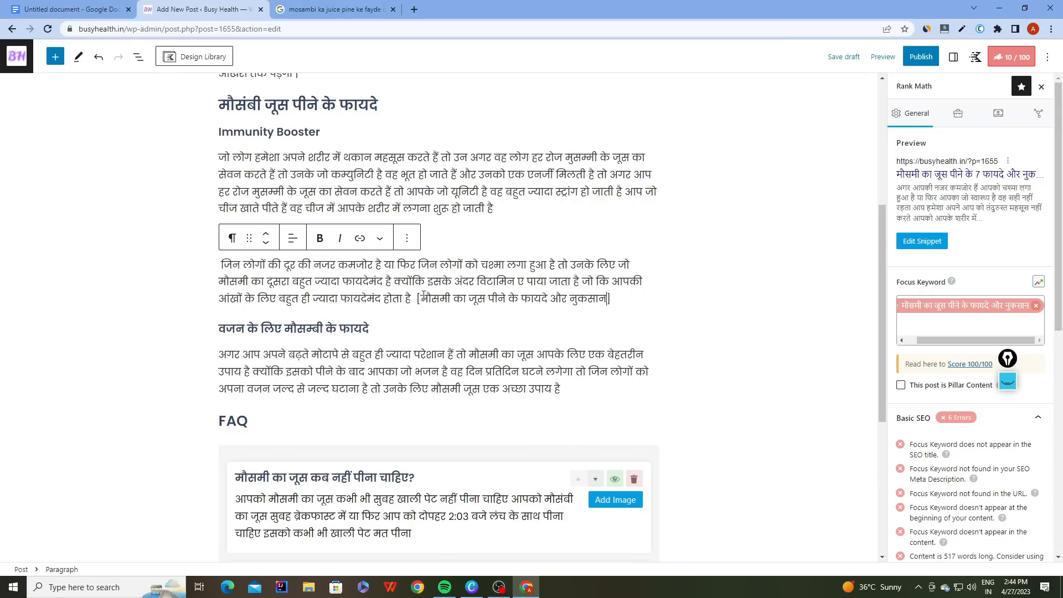
left_click_drag(415, 298, 610, 300)
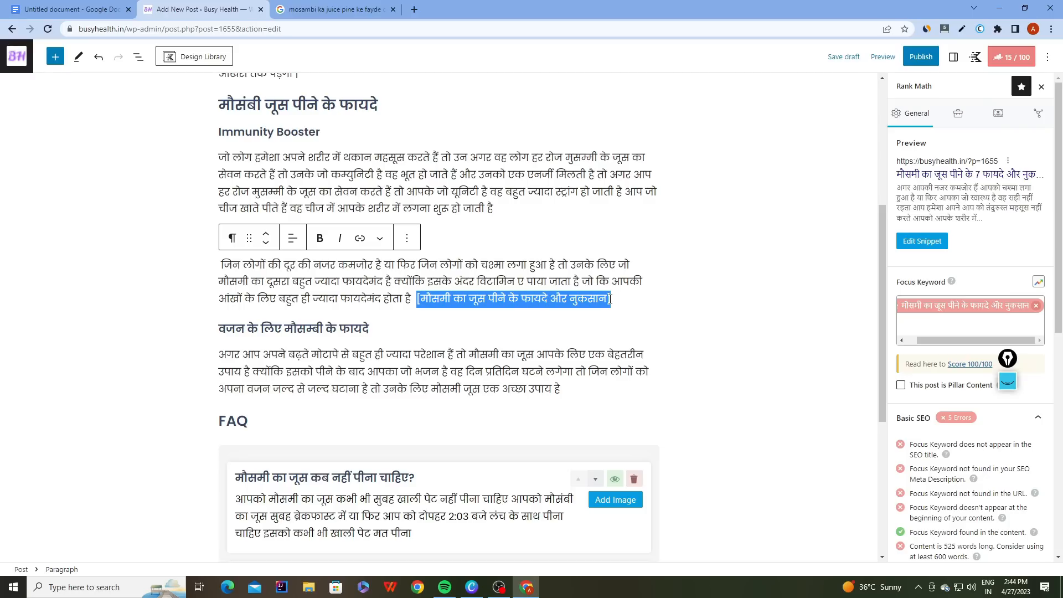
Split the "Immunity Booster" paragraph before "और उनको एक एनर्जी" and append "[मौसमी का जूस पीने के फायदे और नुकसान]" to both resulting paragraphs.
left_click(630, 296)
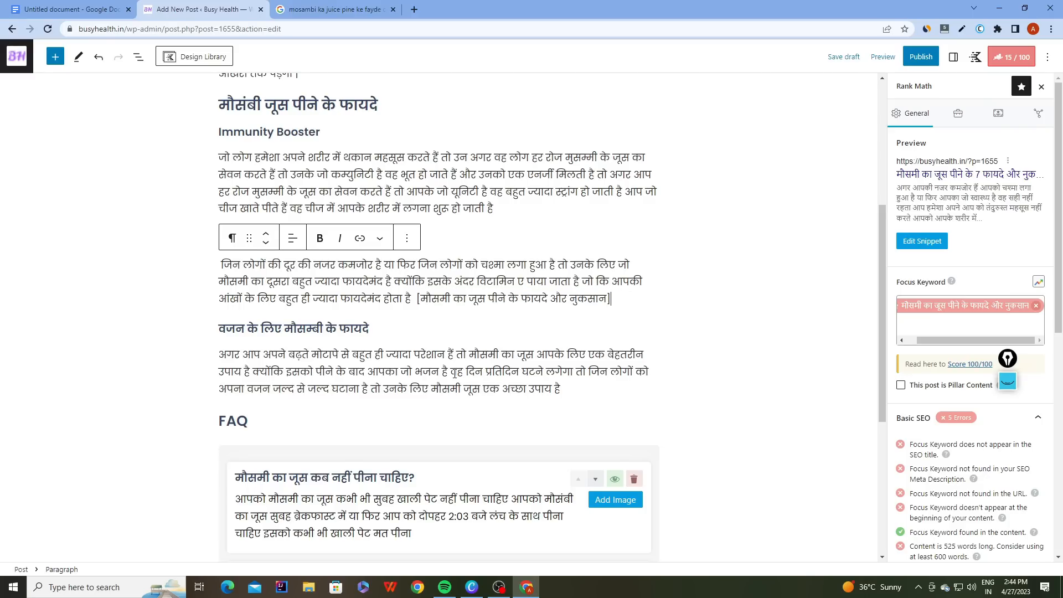
scroll(454, 374, "down", 5)
scroll(454, 374, "up", 5)
scroll(454, 374, "up", 2)
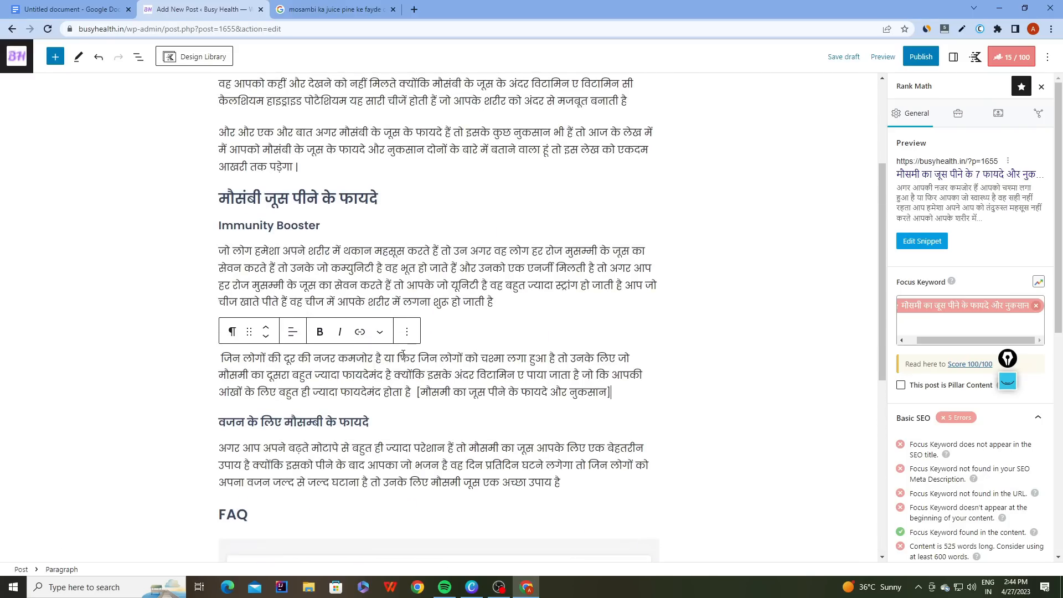
left_click(459, 269)
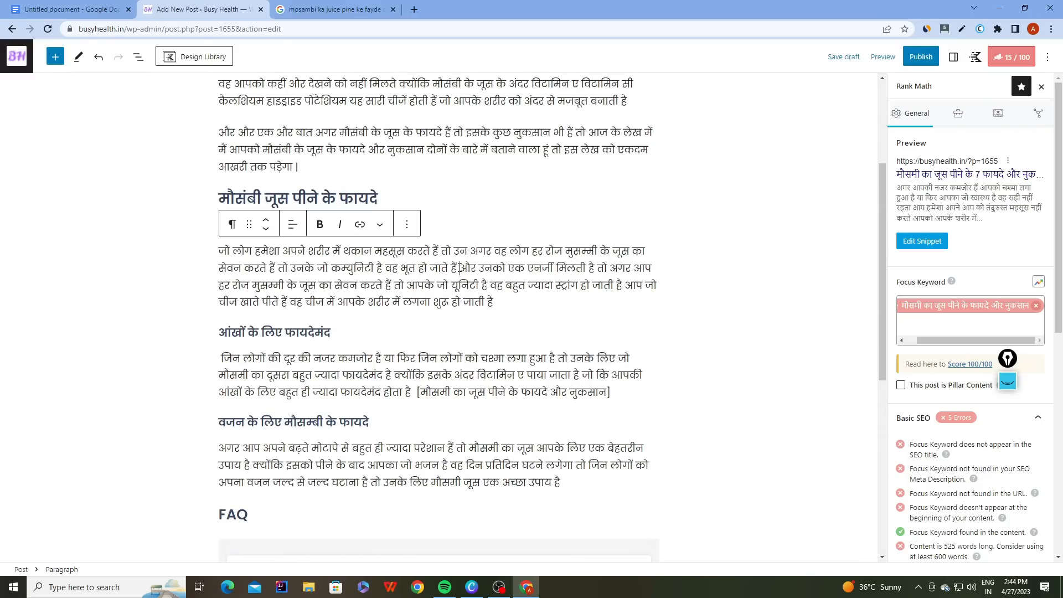
key("Return")
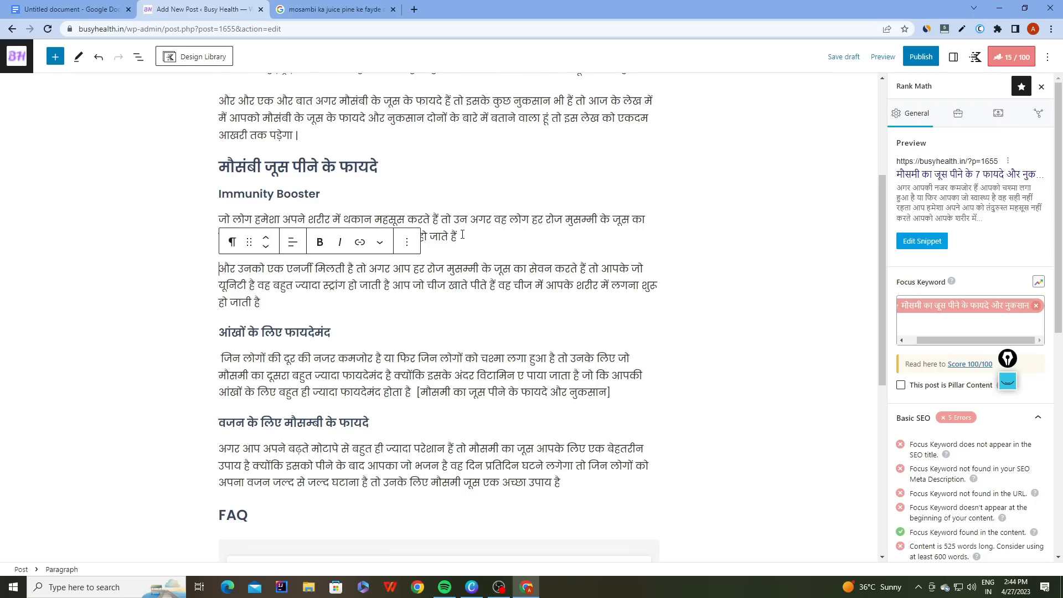
left_click(462, 235)
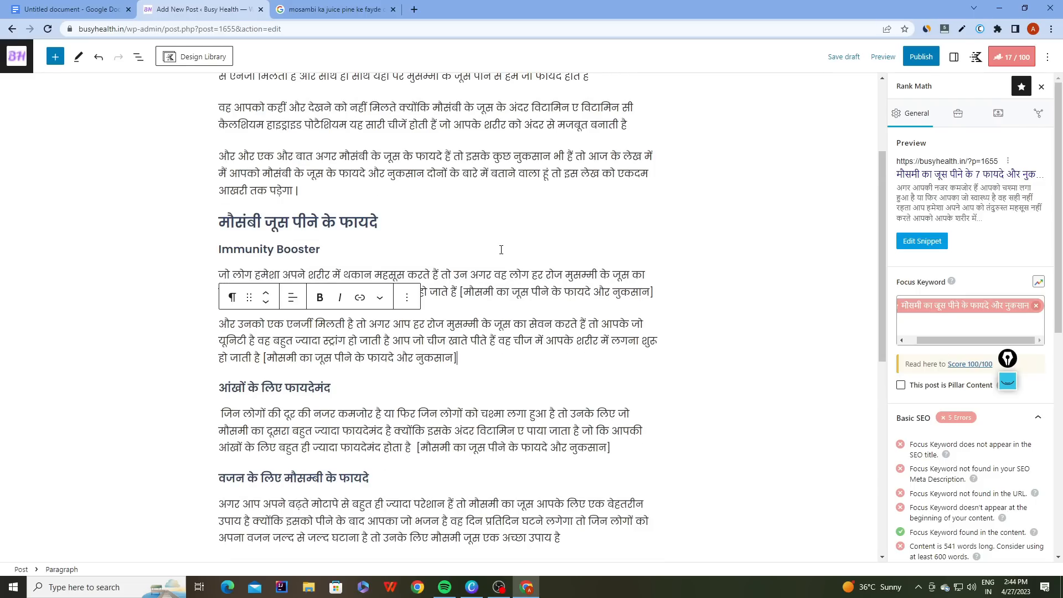
Save the post draft with the inserted keyword phrases.
scroll(501, 250, "down", 3)
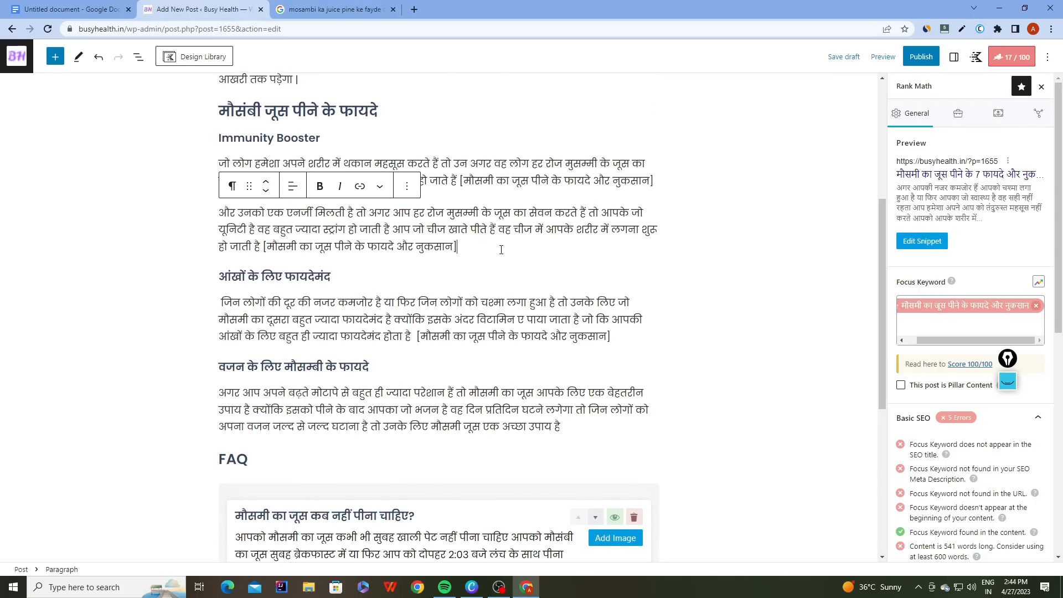
scroll(492, 296, "down", 1)
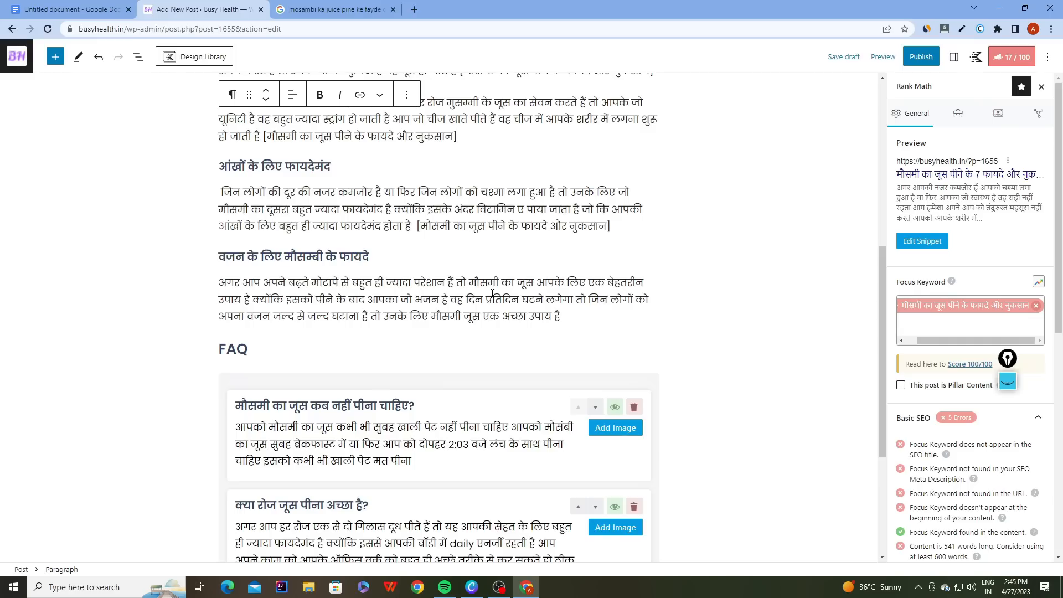
scroll(493, 296, "up", 7)
key("ctrl+s")
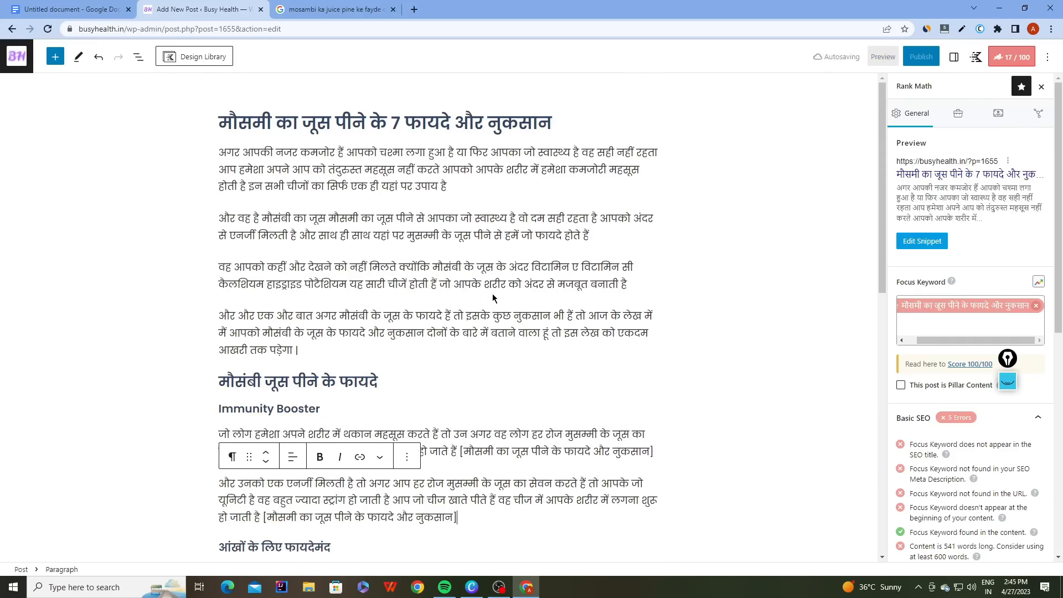
Insert the copied keyword phrase before the FAQ heading text and remove its brackets, making it "मौसमी का जूस पीने के फायदे और नुकसान - FAQ".
scroll(1045, 455, "down", 7)
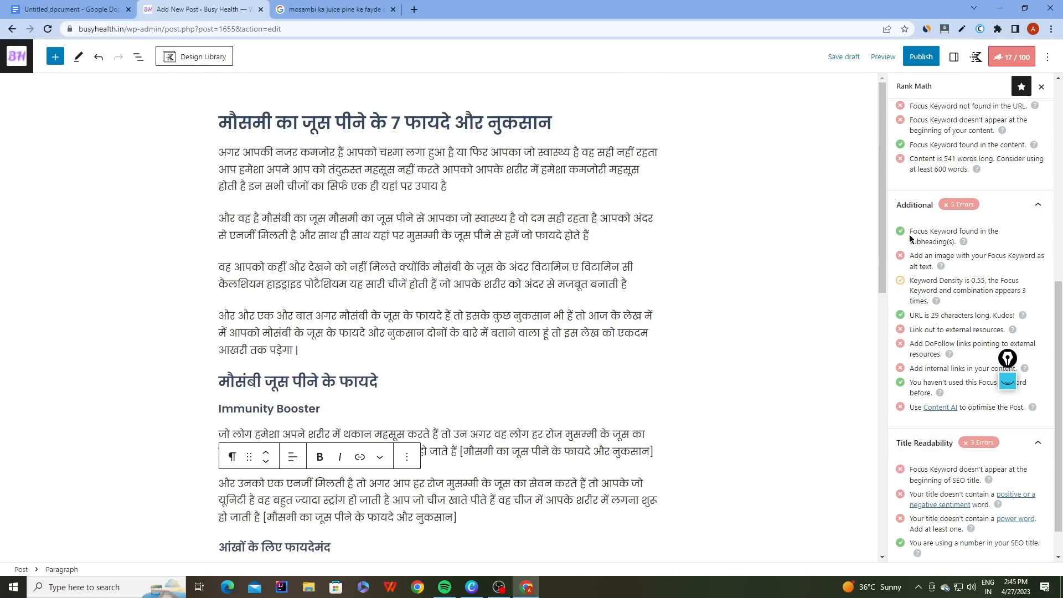
scroll(270, 376, "down", 8)
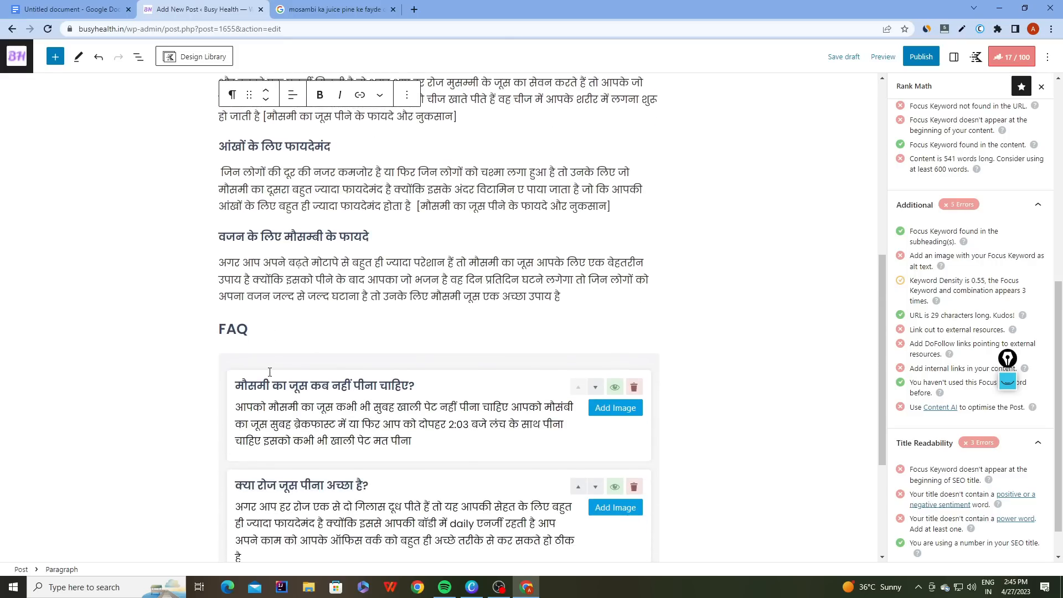
left_click(221, 288)
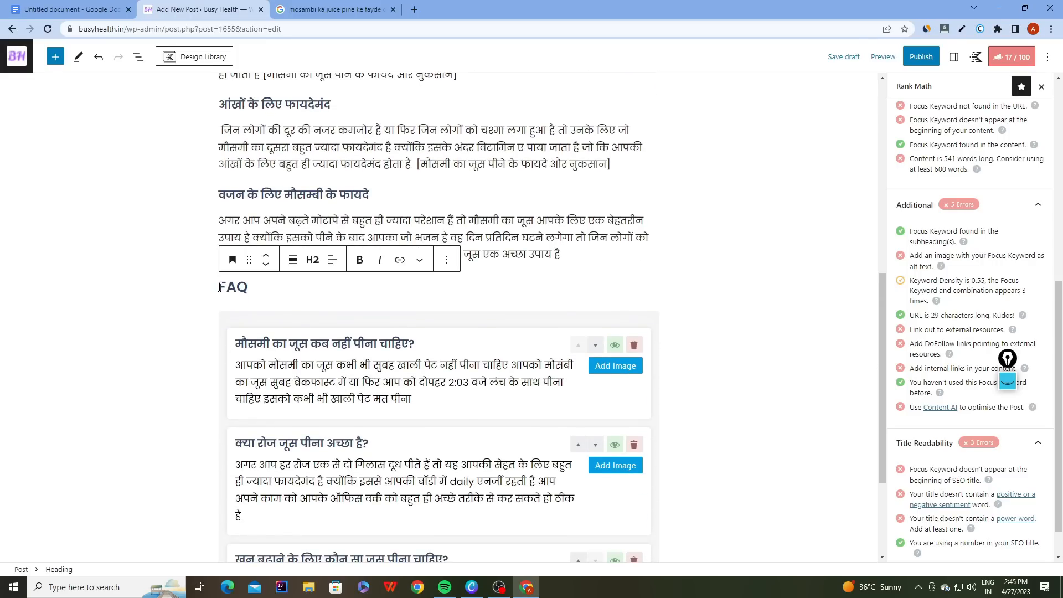
key("super+v")
key("Return")
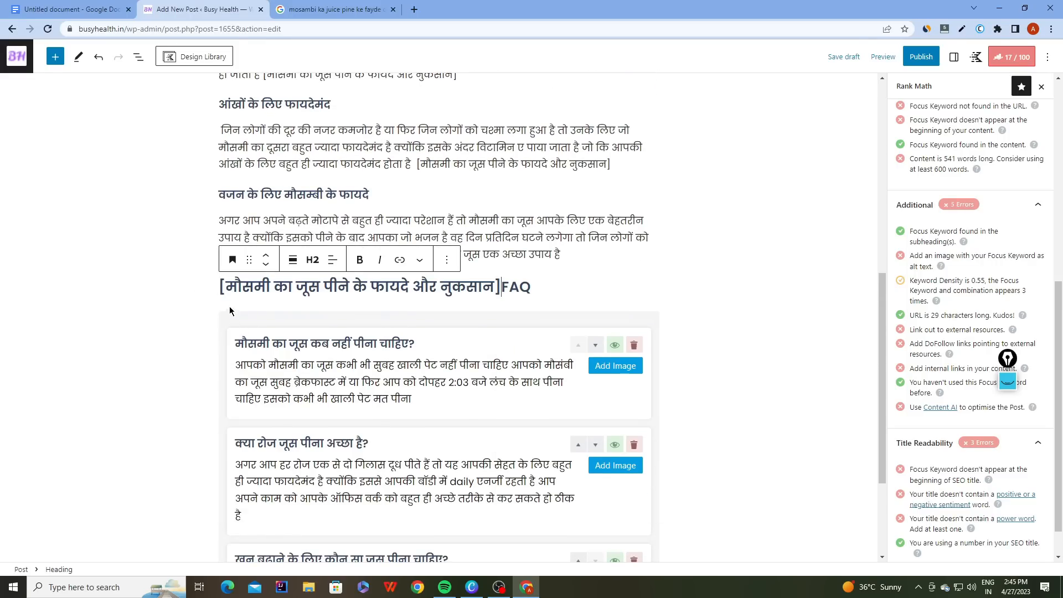
left_click(225, 284)
key("BackSpace")
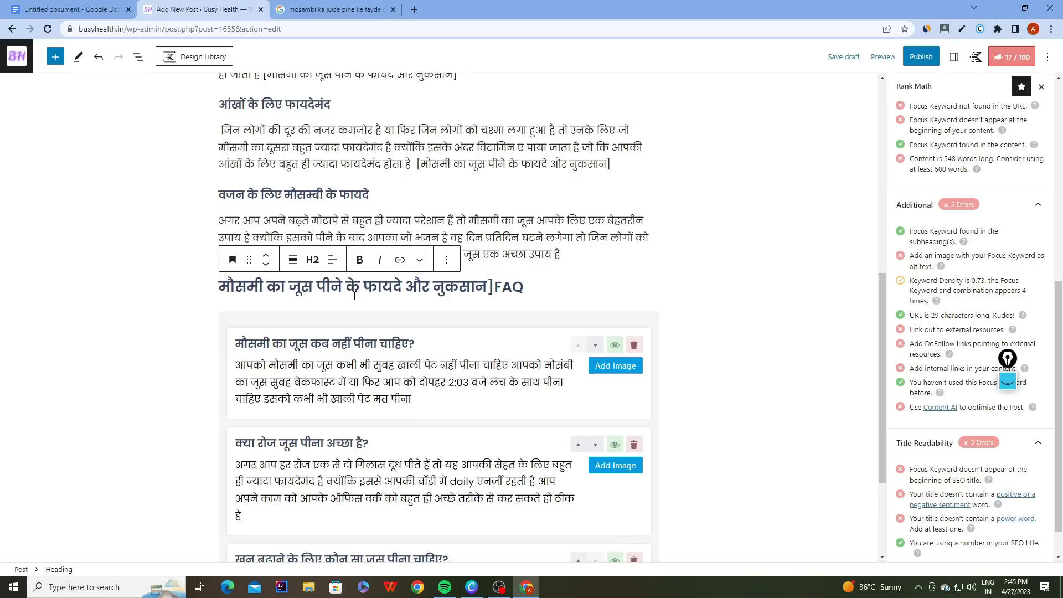
left_click(492, 284)
key("BackSpace")
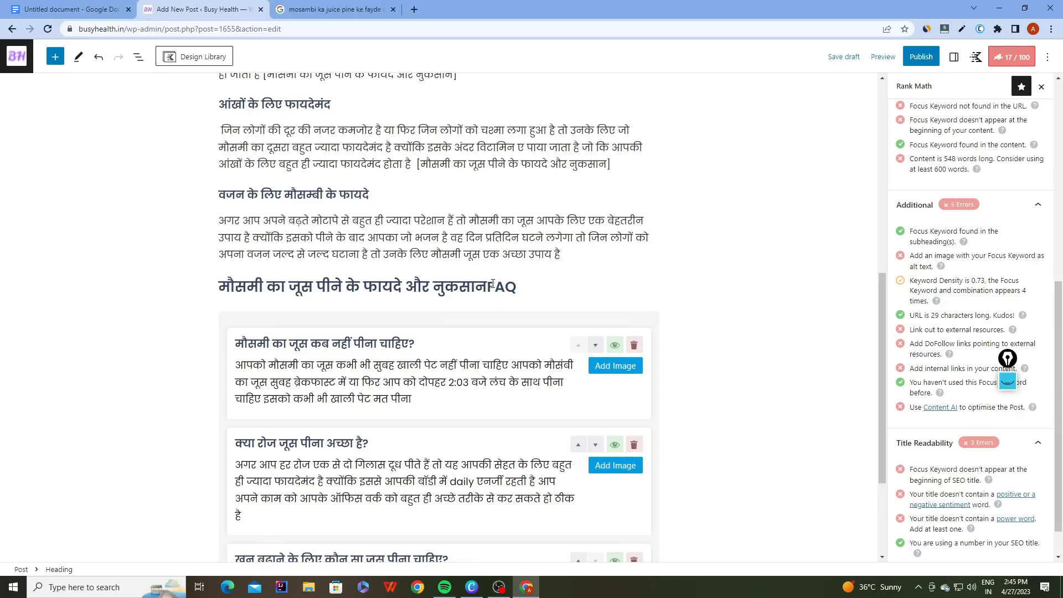
type("-")
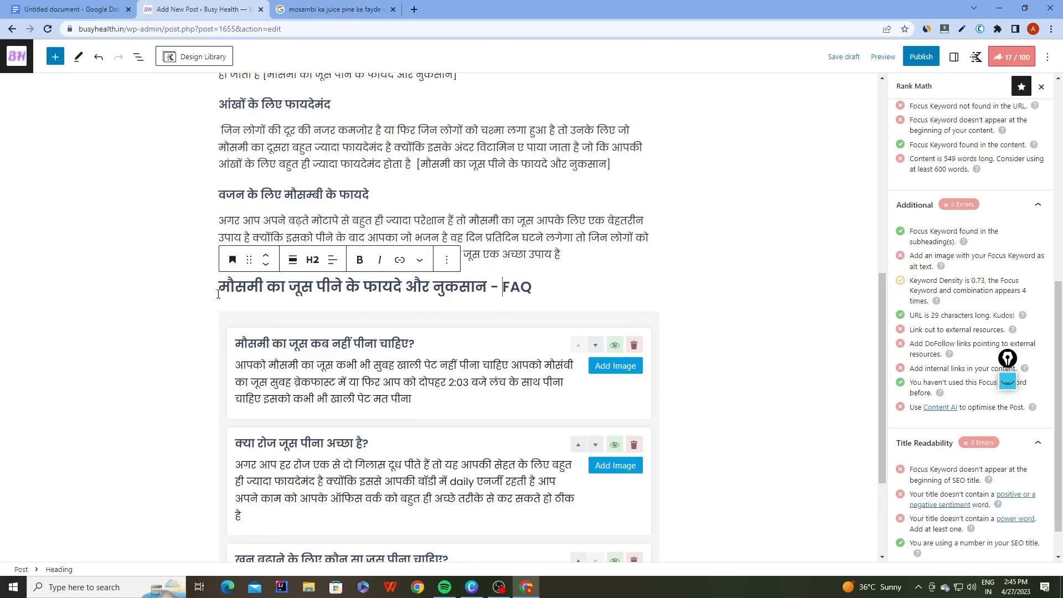
left_click(206, 306)
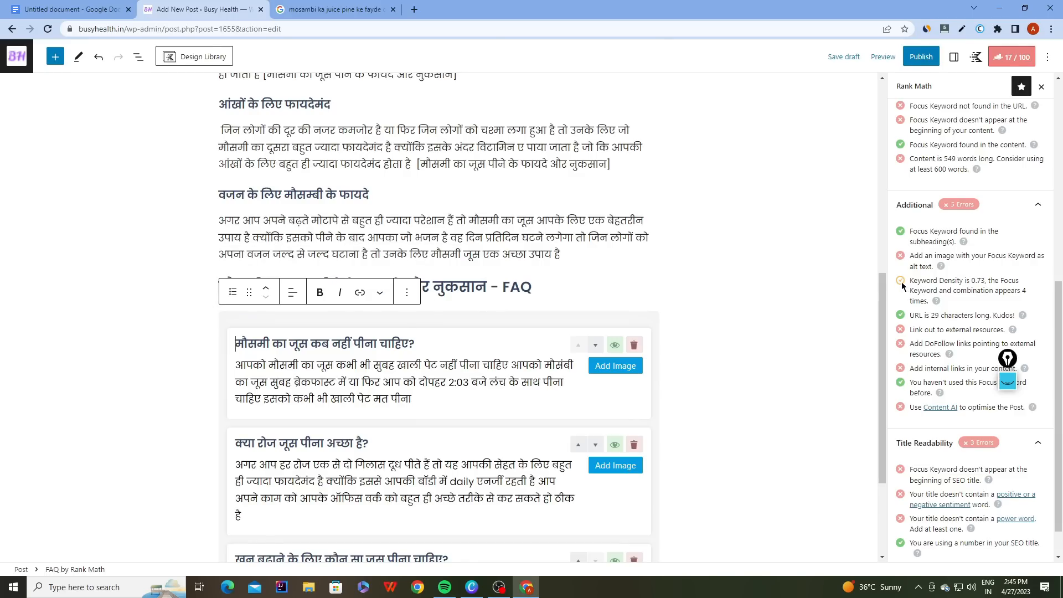
Examine the keyword density check and the focus keyword, comparing the keyword wording in the post title and the "आंखों के लिए फायदेमंद" paragraph.
mouse_move(1007, 290)
left_mouse_down()
mouse_move(991, 281)
mouse_move(1008, 305)
left_mouse_up()
left_click(995, 304)
scroll(993, 301, "up", 6)
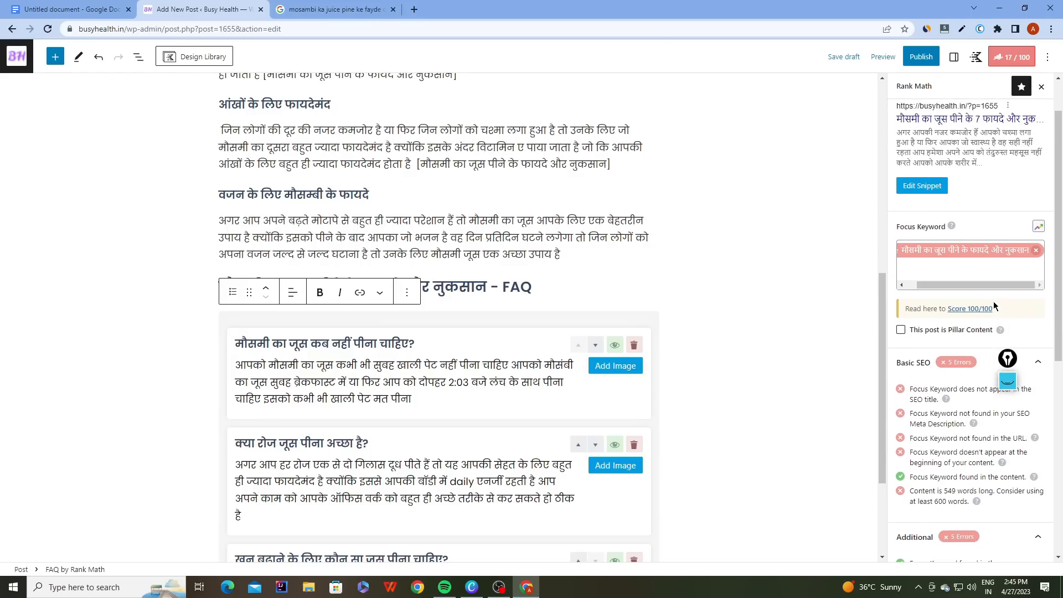
scroll(537, 334, "up", 10)
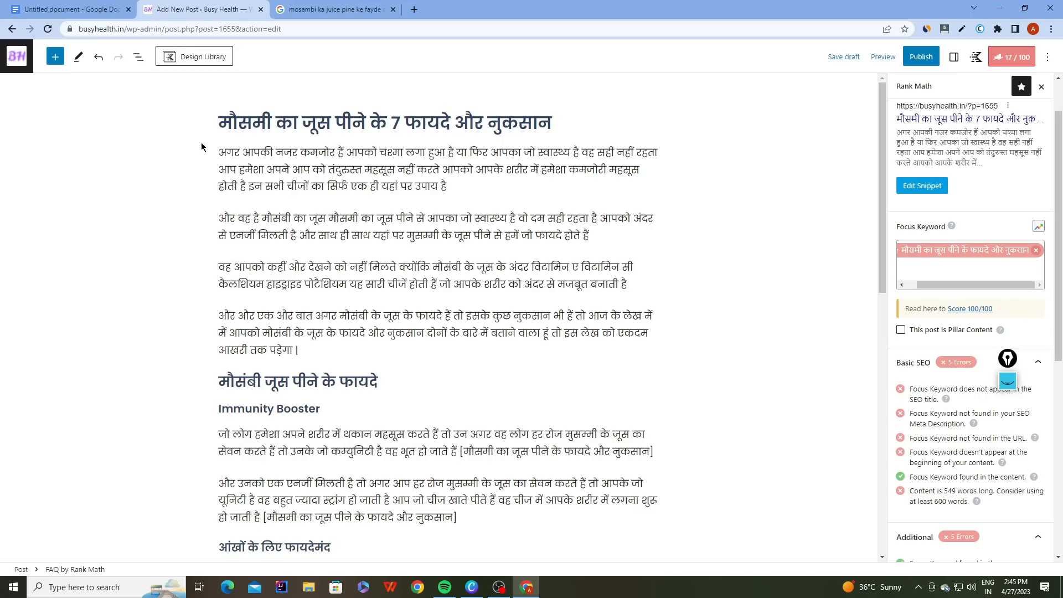
left_click_drag(219, 121, 334, 127)
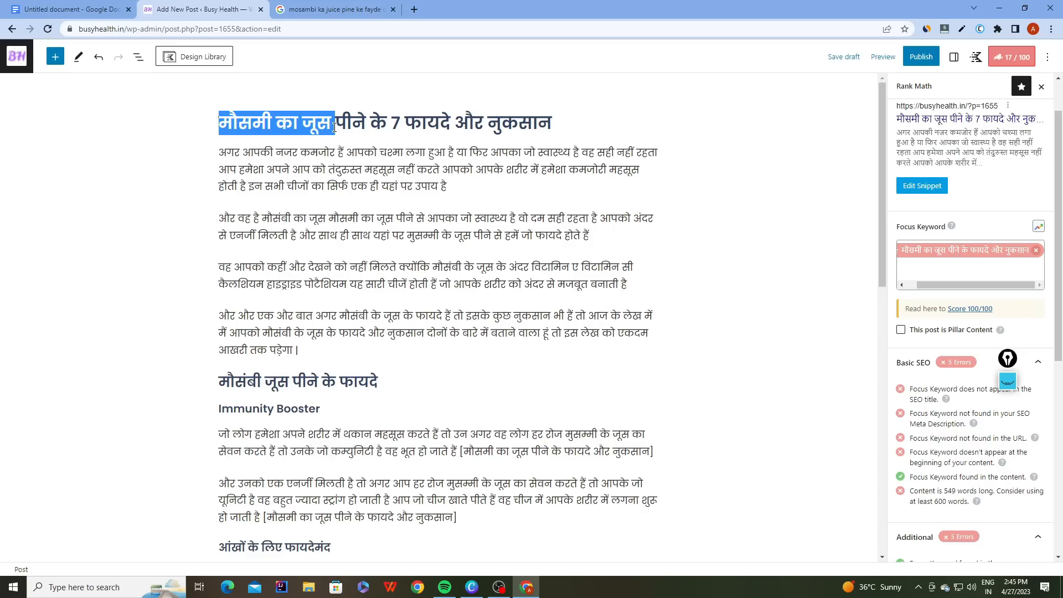
scroll(240, 251, "down", 7)
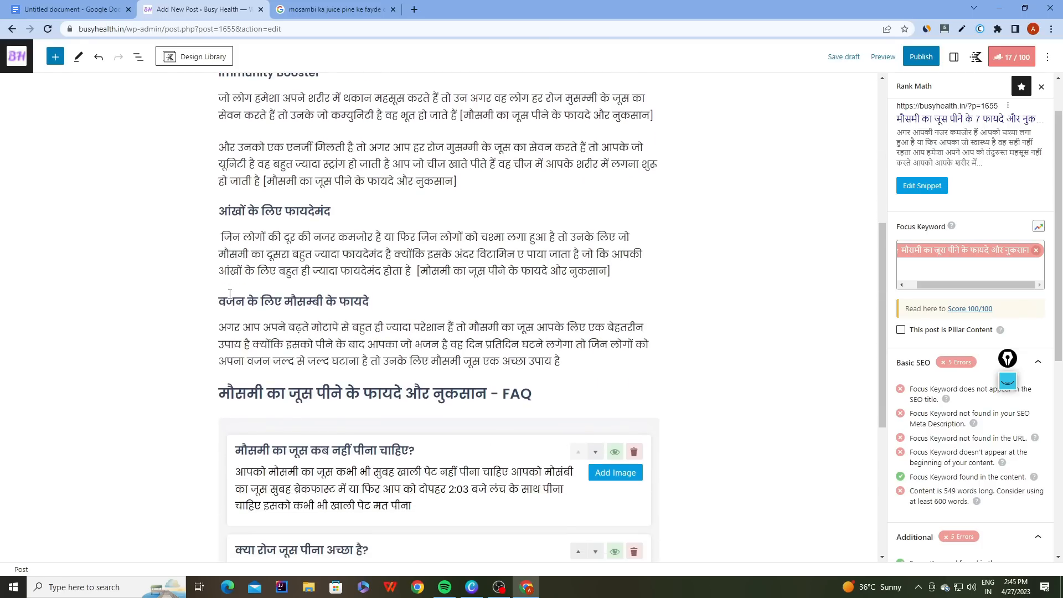
left_click_drag(419, 222, 603, 220)
left_click(604, 220)
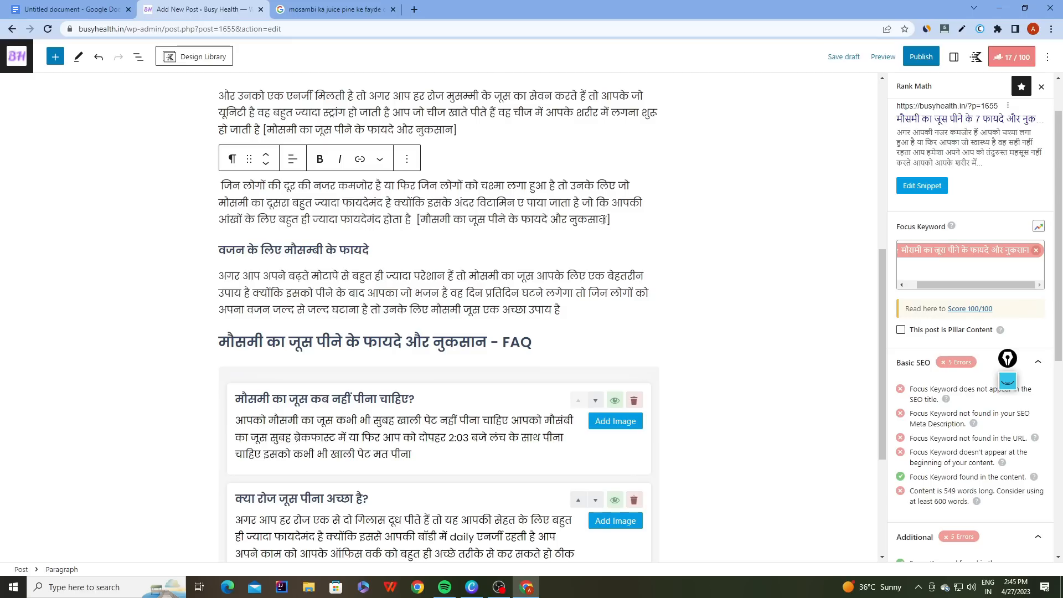
left_click_drag(420, 220, 506, 221)
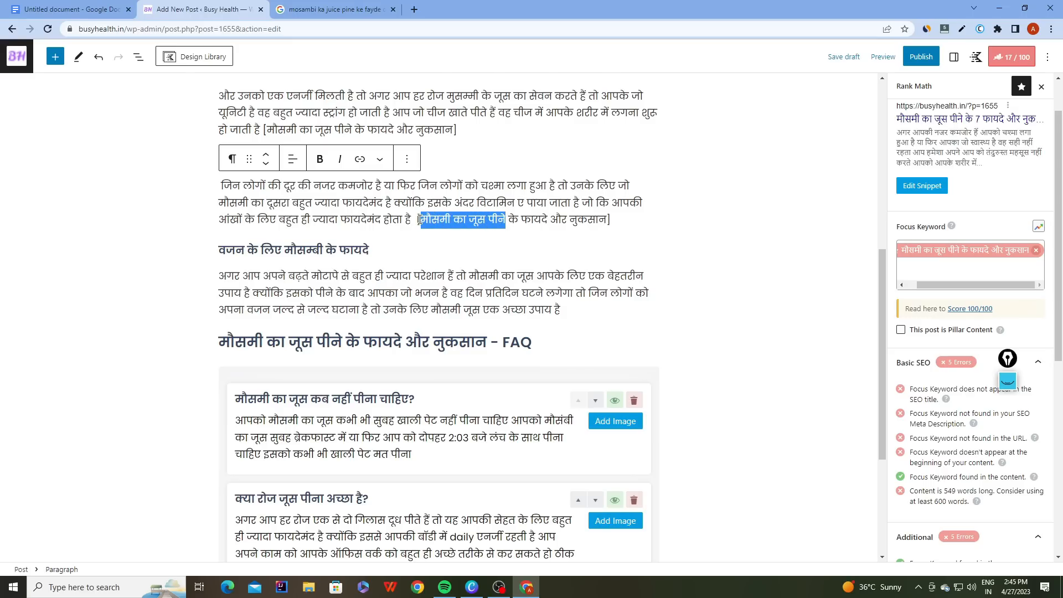
left_click_drag(419, 220, 546, 218)
left_click(546, 217)
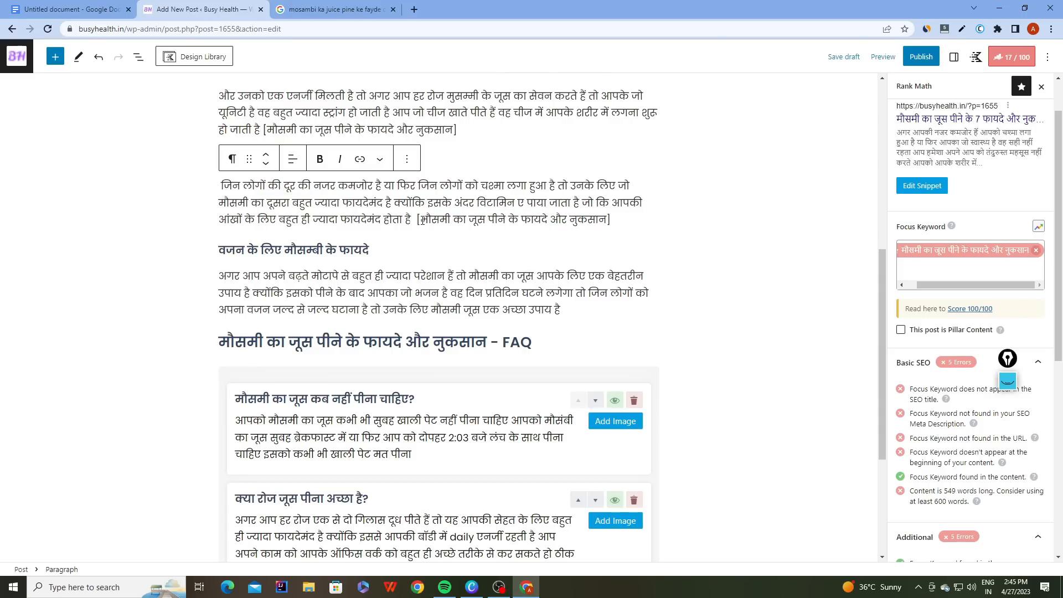
Copy "मौसमी का जूस" from the bracketed phrase and add it as a second focus keyword in Rank Math.
left_click_drag(422, 220, 488, 219)
key("ctrl+c")
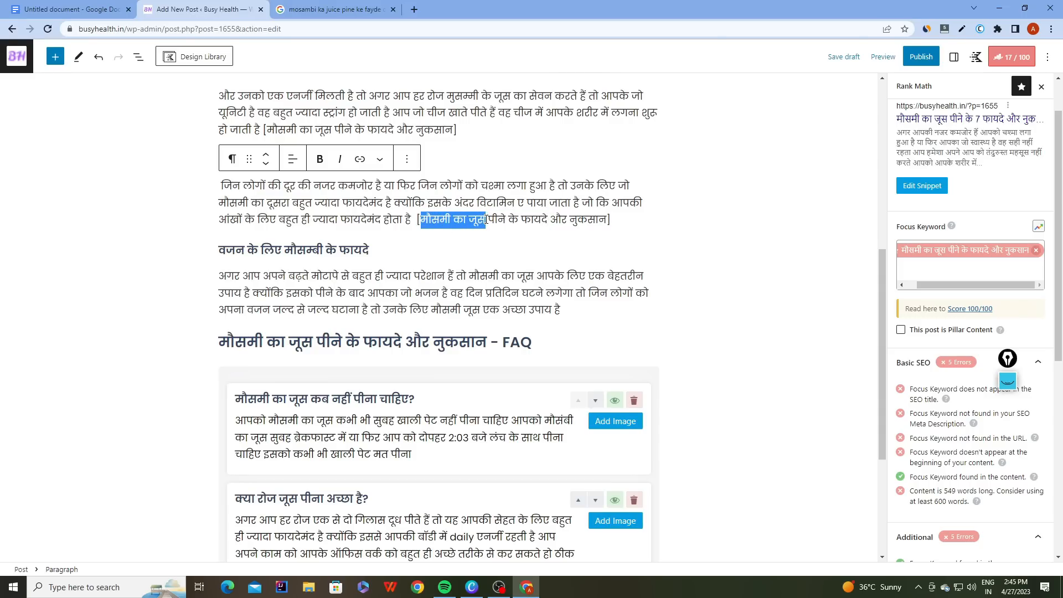
left_click(949, 273)
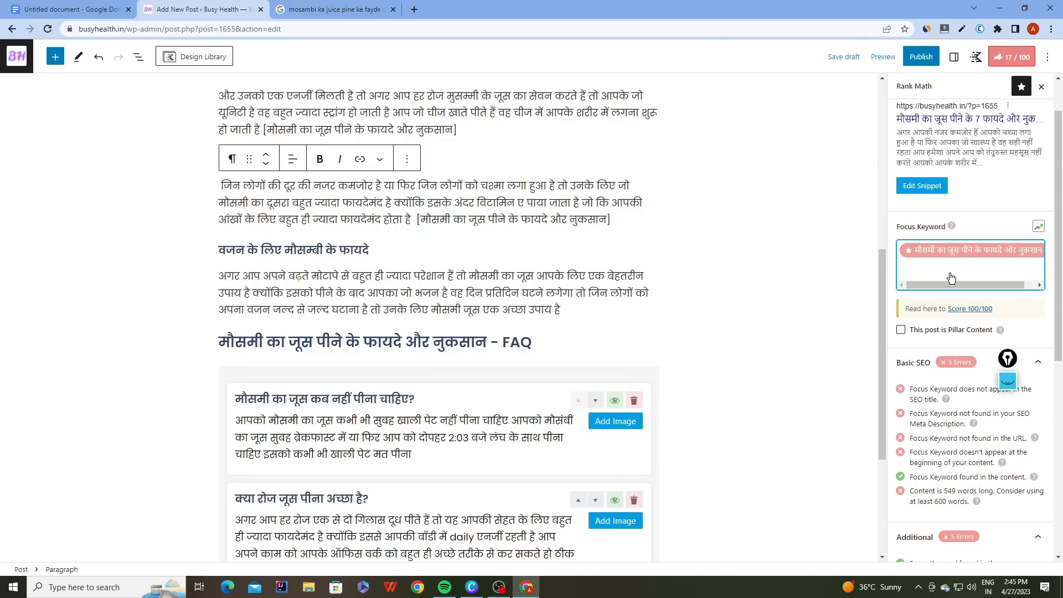
key("ctrl+v")
Review the Rank Math SEO checks and the title, permalink and description in the snippet editor, leaving them unedited.
scroll(746, 303, "up", 4)
scroll(747, 304, "up", 3)
scroll(900, 283, "down", 2)
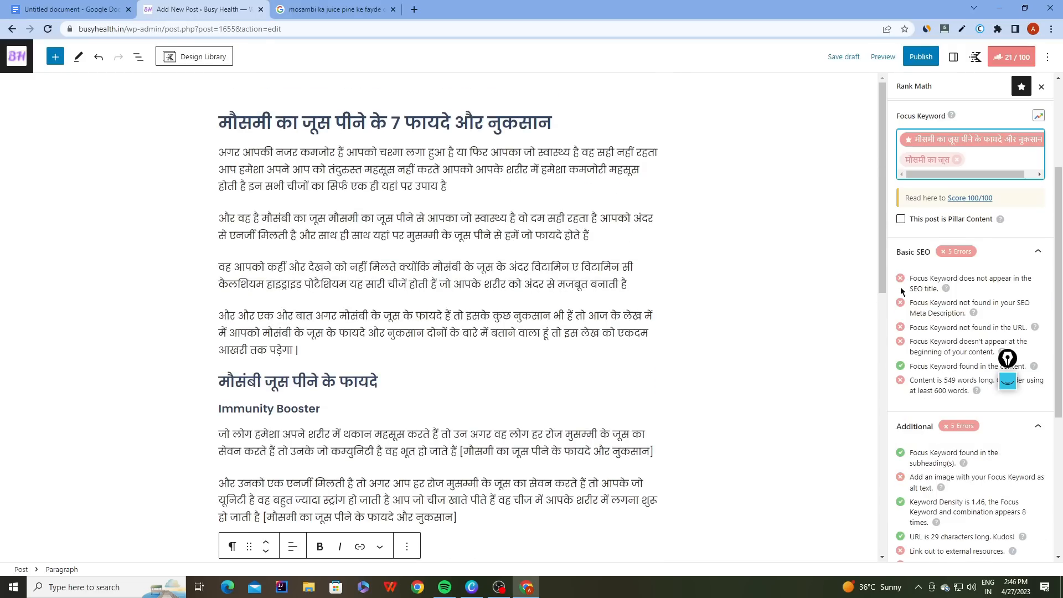
scroll(909, 316, "up", 3)
left_click(922, 240)
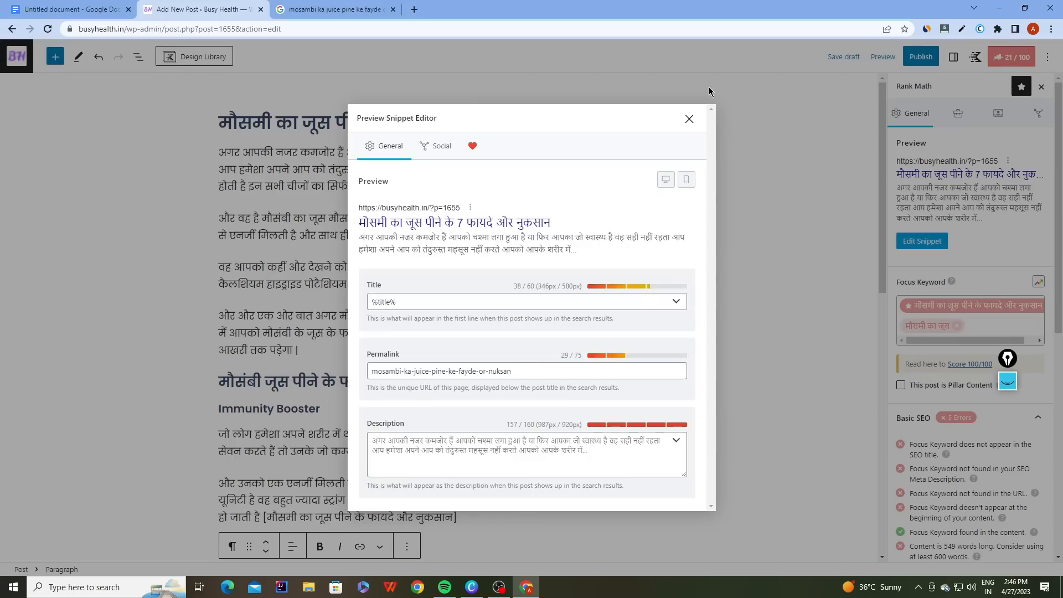
left_click(688, 115)
left_click(218, 151)
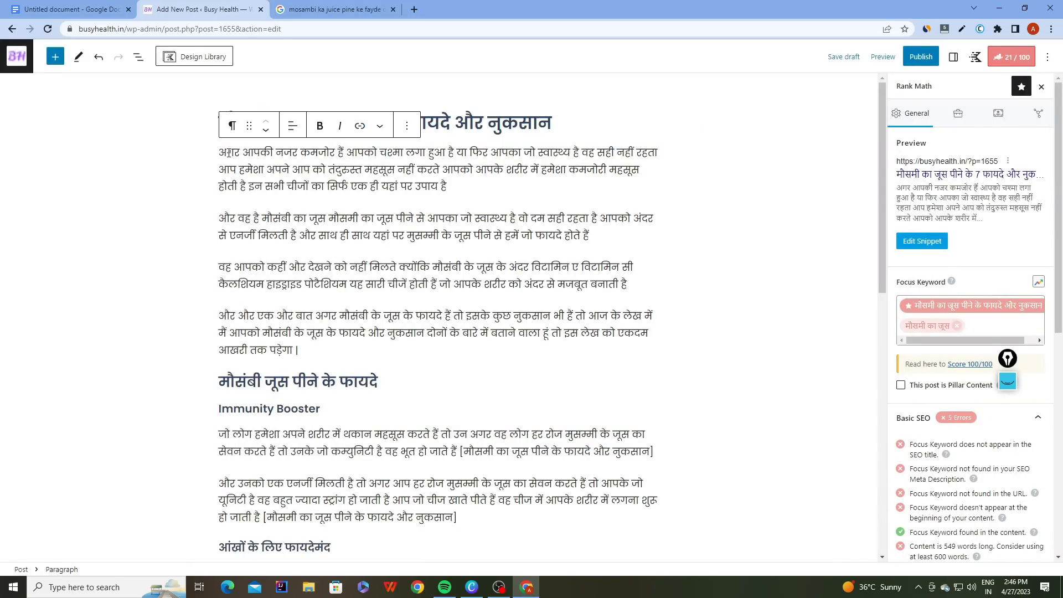
key("ctrl+v")
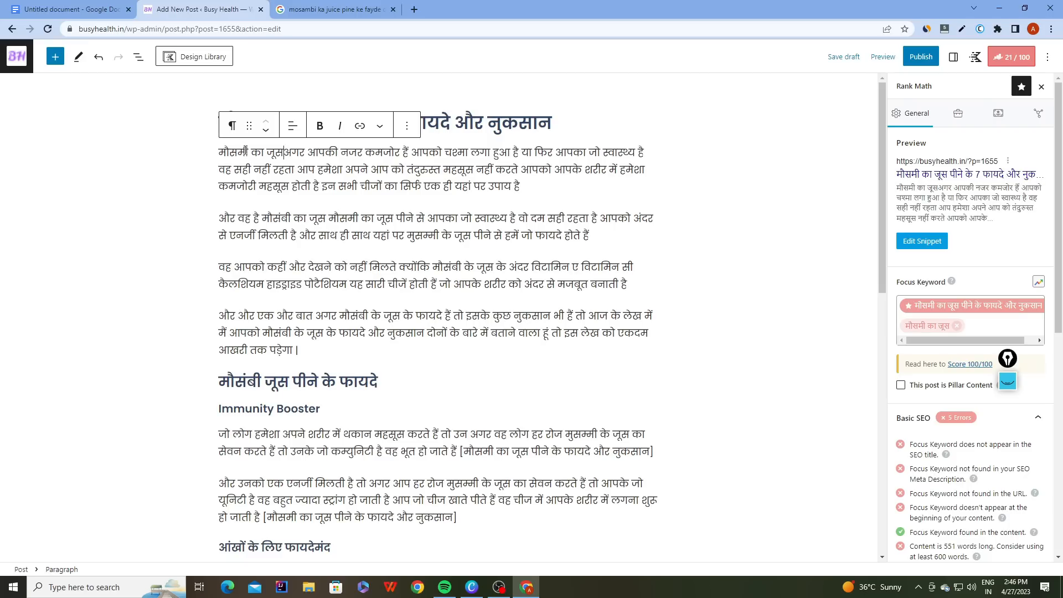
key("BackSpace")
key("BackSpace")
key("BackSpace")
key("BackSpace")
key("BackSpace")
key("BackSpace")
key("BackSpace")
key("BackSpace")
key("BackSpace")
key("BackSpace")
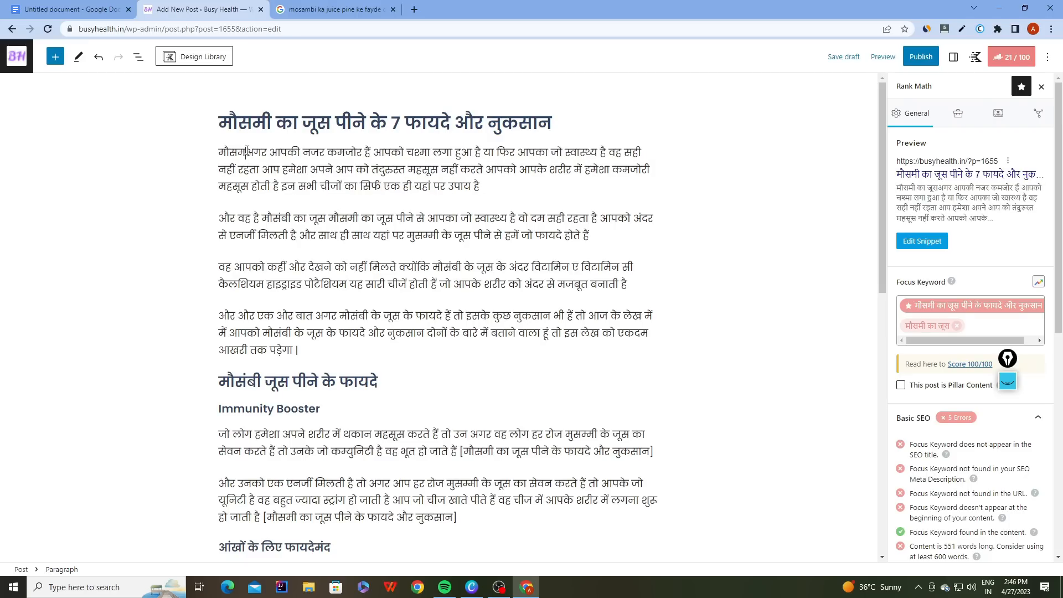
key("BackSpace")
key("BackSpace")
Begin the first introduction paragraph with "मौसमी का जूस पीने के फायदे और नुकसान:" from the clipboard history, without brackets, and bold the keyword phrase.
key("super+v")
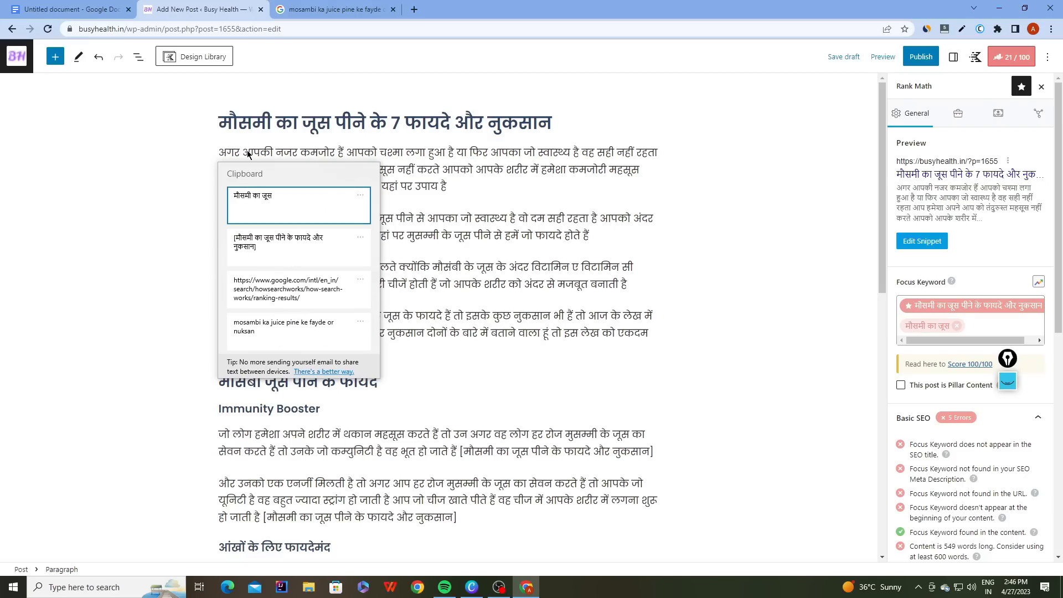
left_click(257, 234)
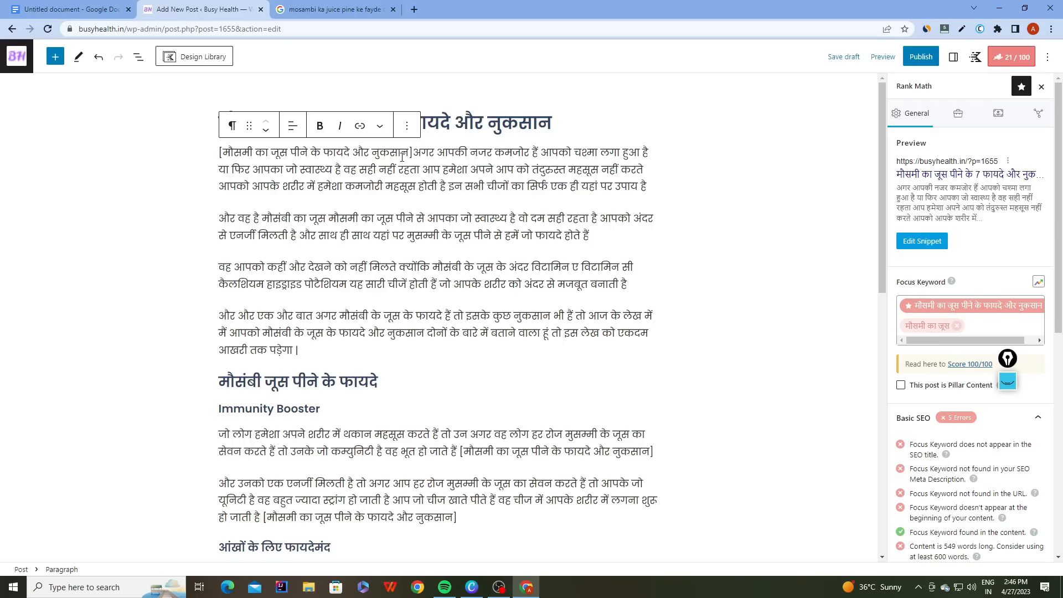
key("BackSpace")
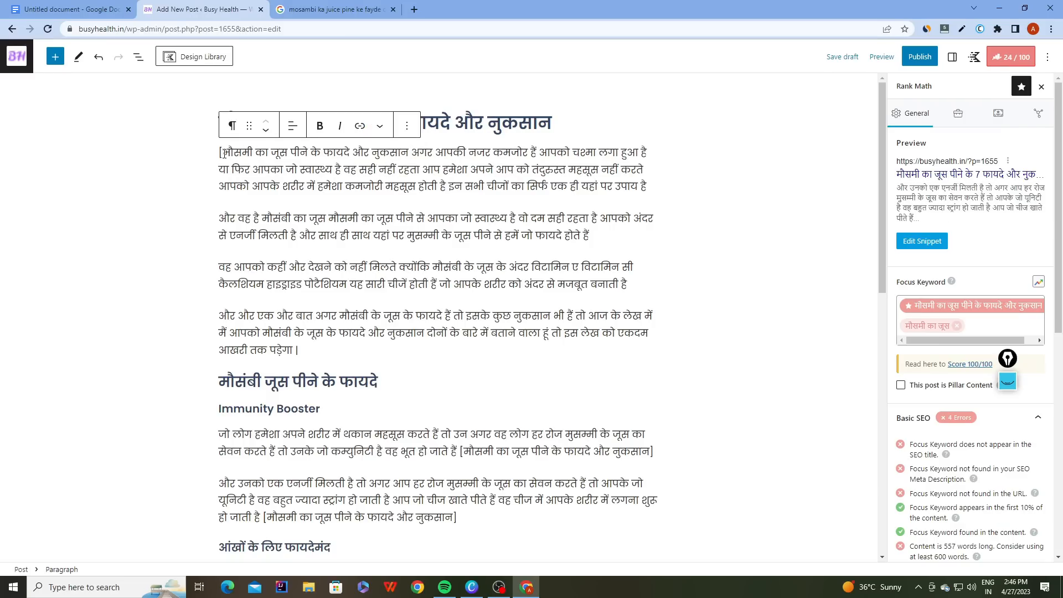
key("BackSpace")
left_click_drag(219, 152, 404, 154)
left_click(320, 125)
left_click(192, 183)
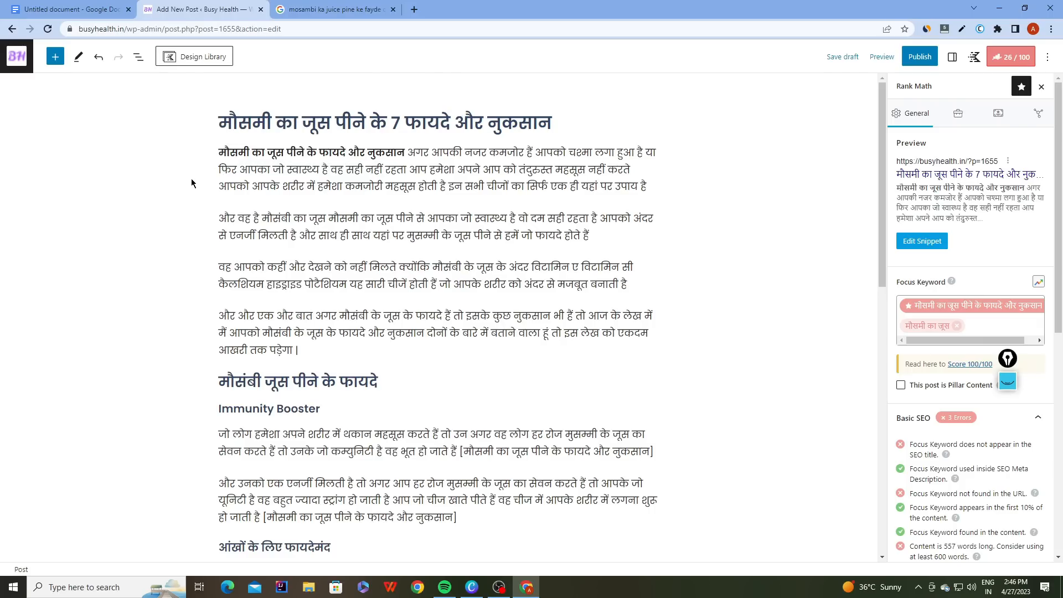
scroll(1030, 409, "down", 10)
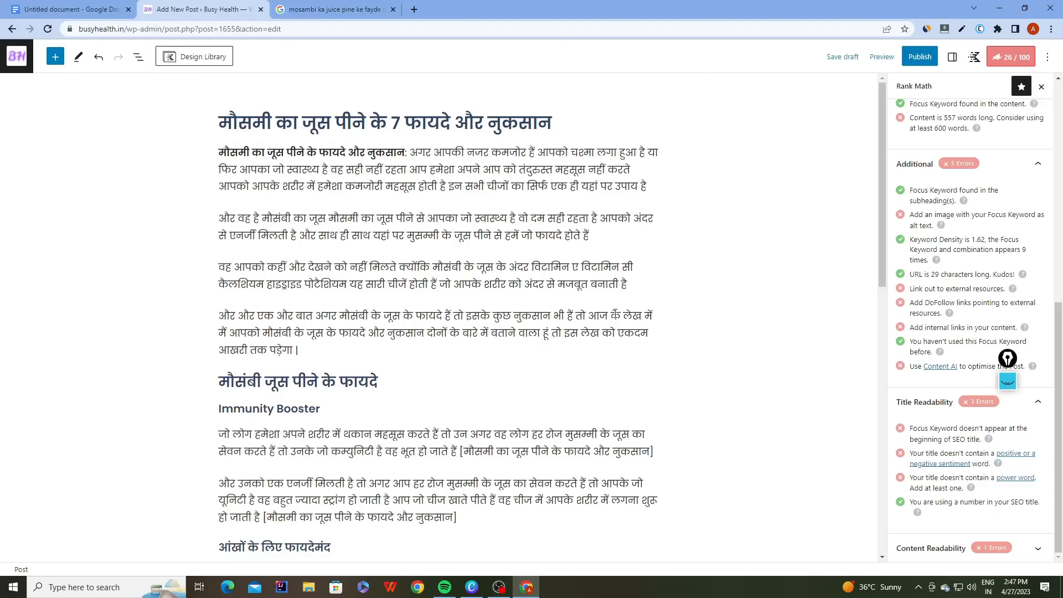
Open the Busy Health website's home page in the adjacent browser tab, replacing the Google search.
middle_click(275, 11)
left_click(282, 9)
left_click(286, 28)
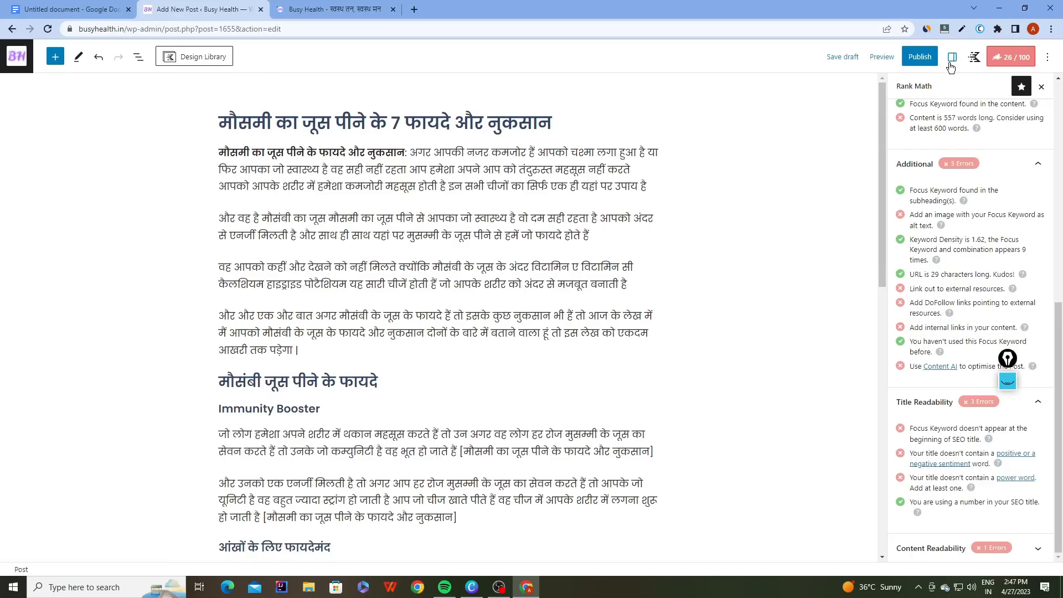
Assign the post to the जूस category in the post settings.
left_click(951, 63)
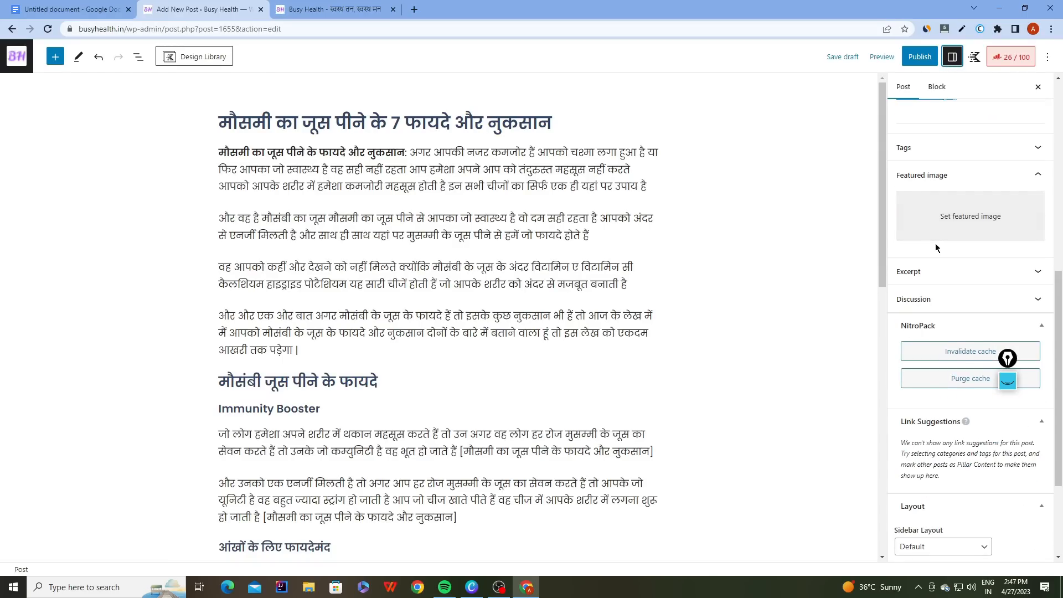
scroll(935, 244, "down", 3)
scroll(935, 248, "up", 5)
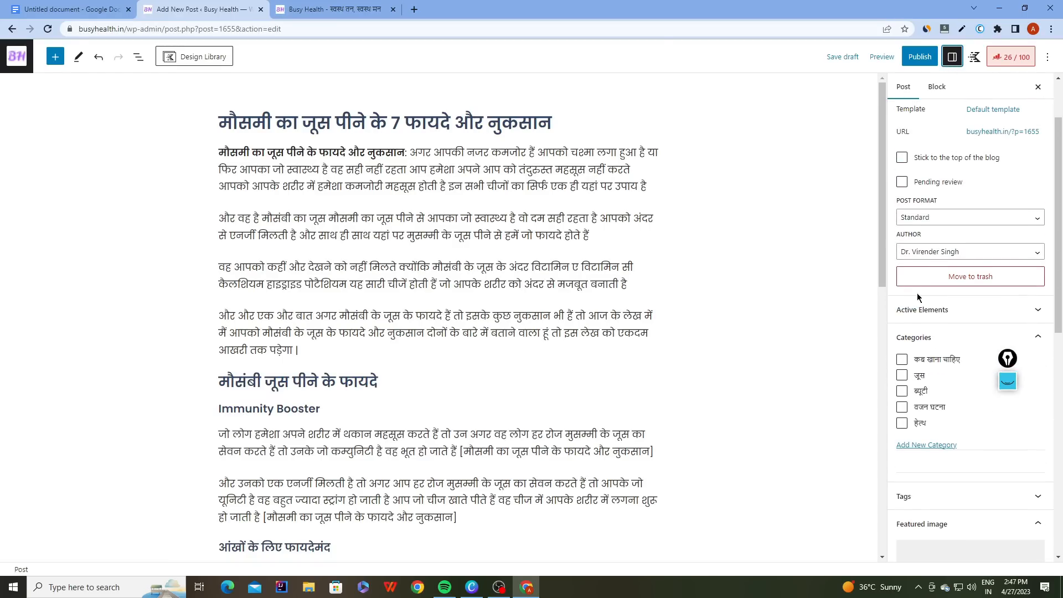
left_click(901, 319)
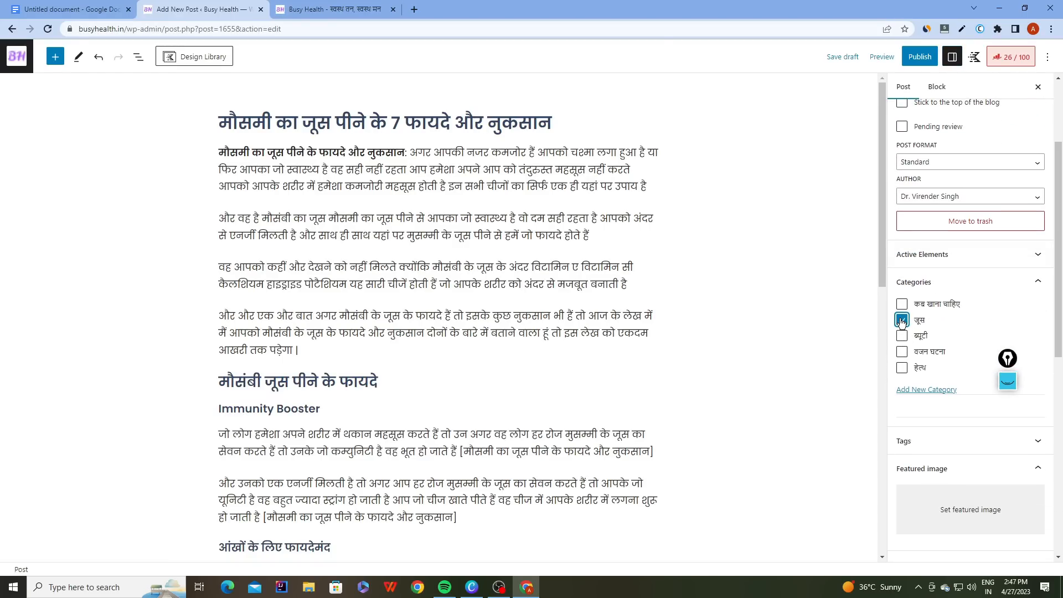
Open the "वैद्यनाथ करेला जामुन जूस के फायदे | पूरी जानकारी" article from the site's जूस category and copy its full title.
left_click(336, 5)
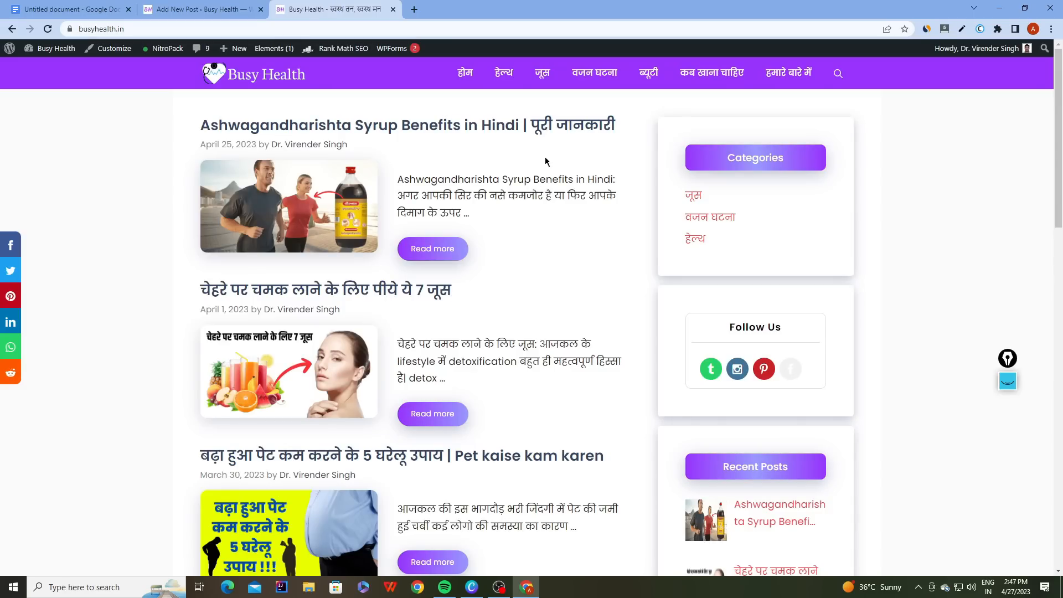
left_click(541, 71)
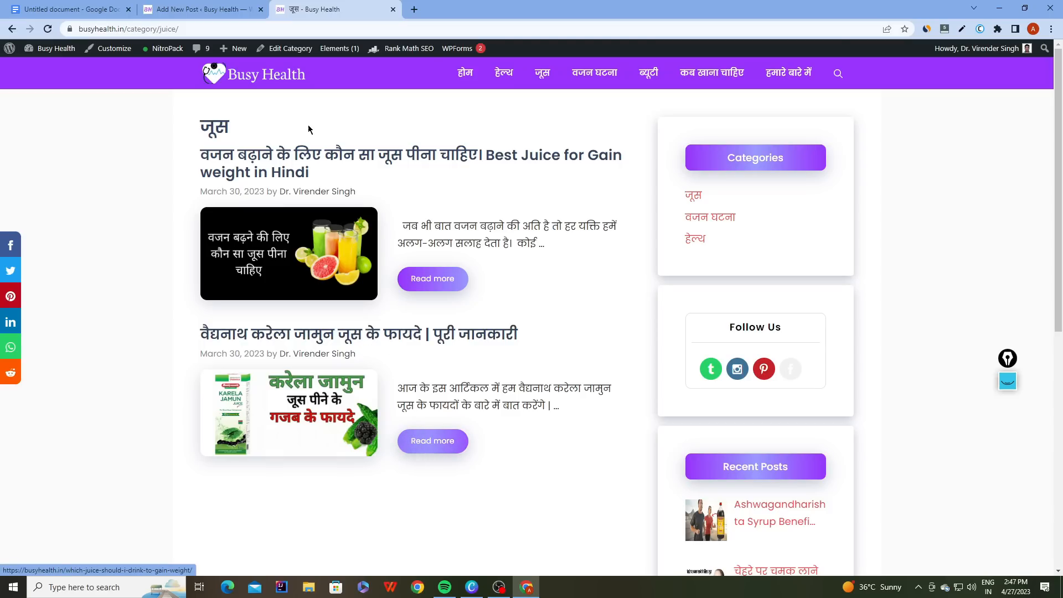
left_click(434, 440)
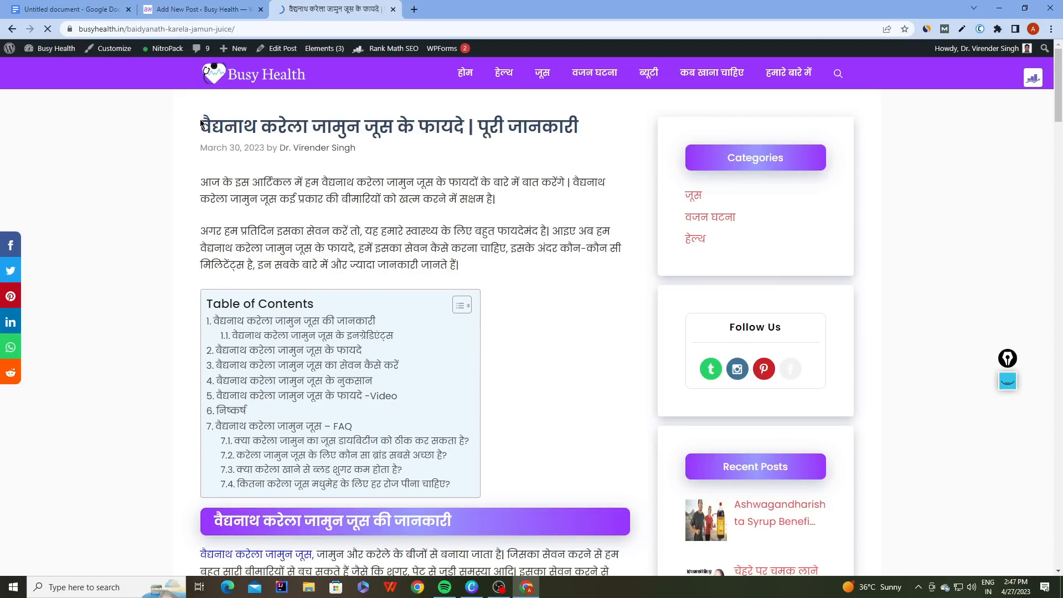
left_click_drag(213, 127, 456, 135)
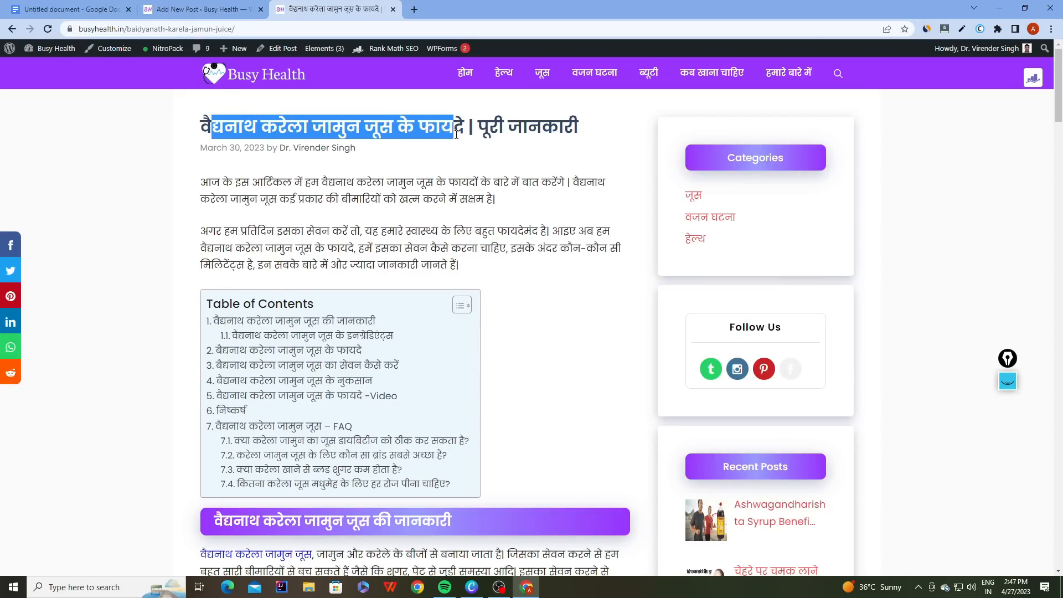
left_click(579, 128)
left_click_drag(576, 123, 204, 122)
key("ctrl+c")
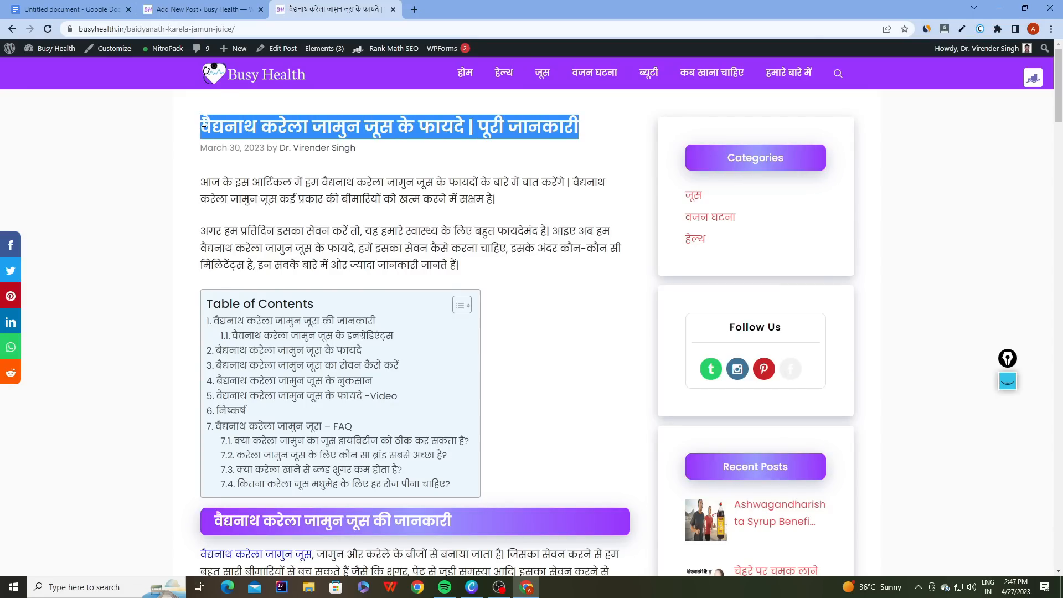
Add a paragraph reading "Read Also: वैद्यनाथ करेला जामुन जूस के फायदे | पूरी जानकारी" at the end of the Immunity Booster section.
left_click(170, 11)
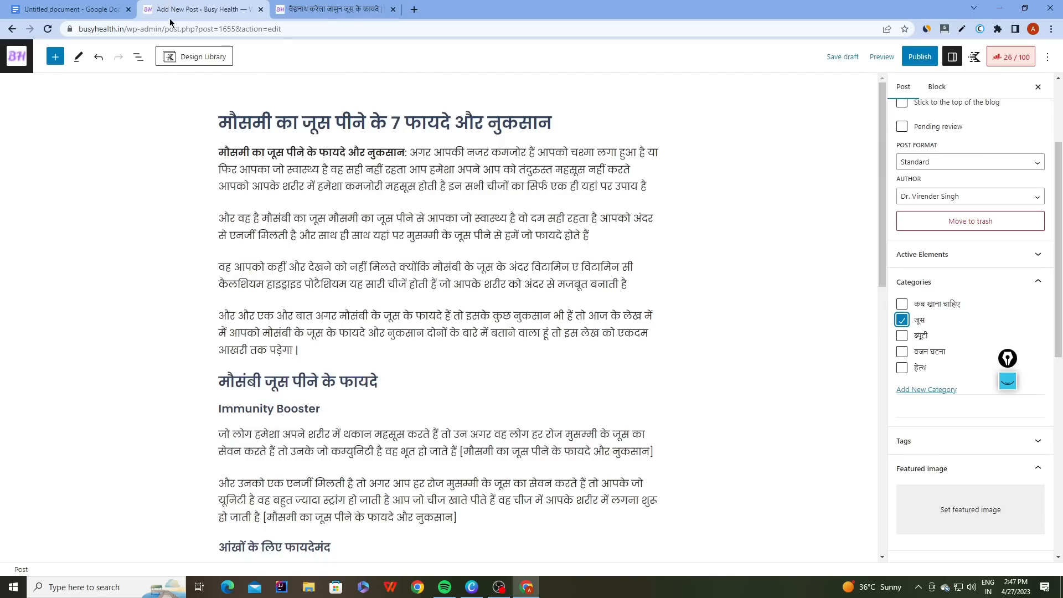
scroll(367, 312, "down", 10)
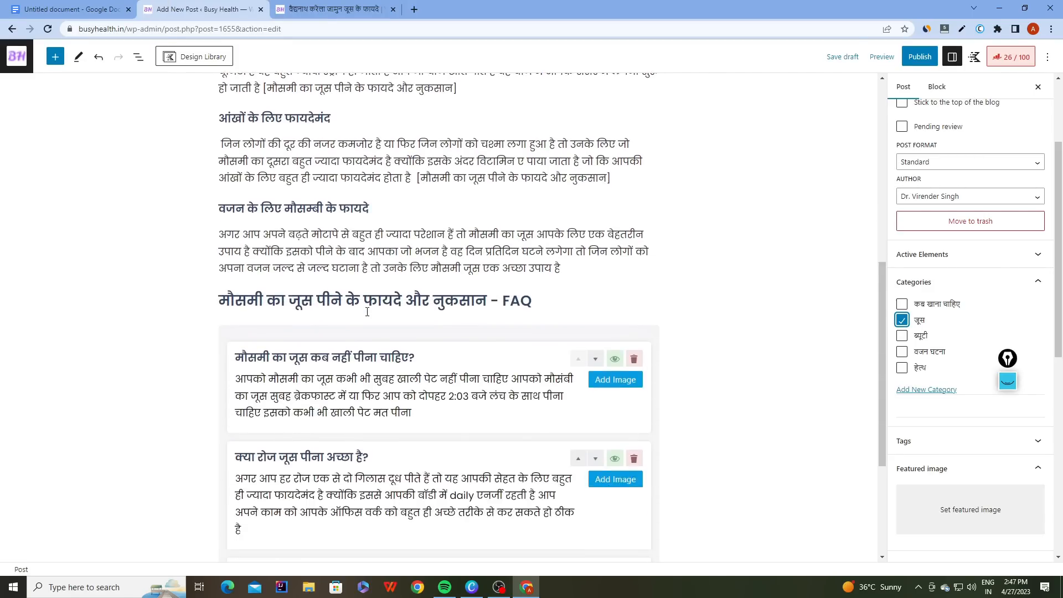
scroll(367, 312, "up", 4)
scroll(367, 312, "up", 4)
scroll(367, 311, "down", 1)
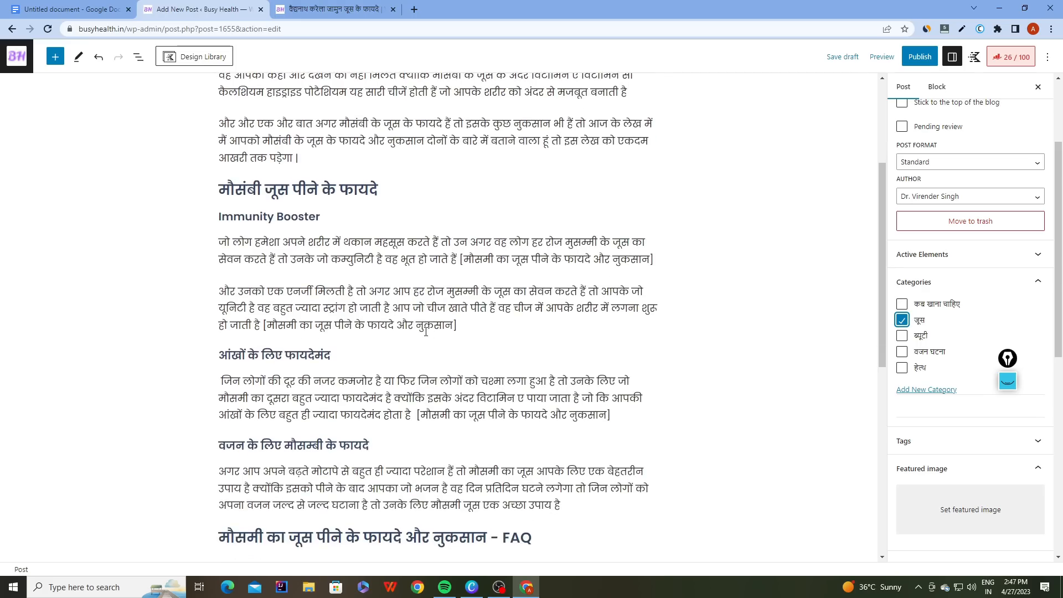
left_click(463, 325)
key("Return")
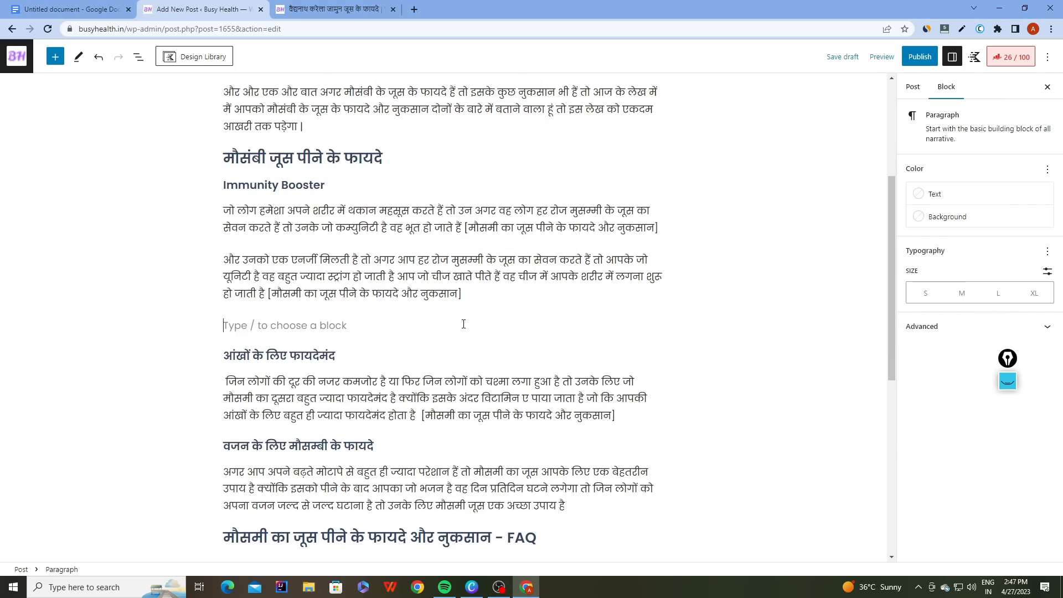
type("Real")
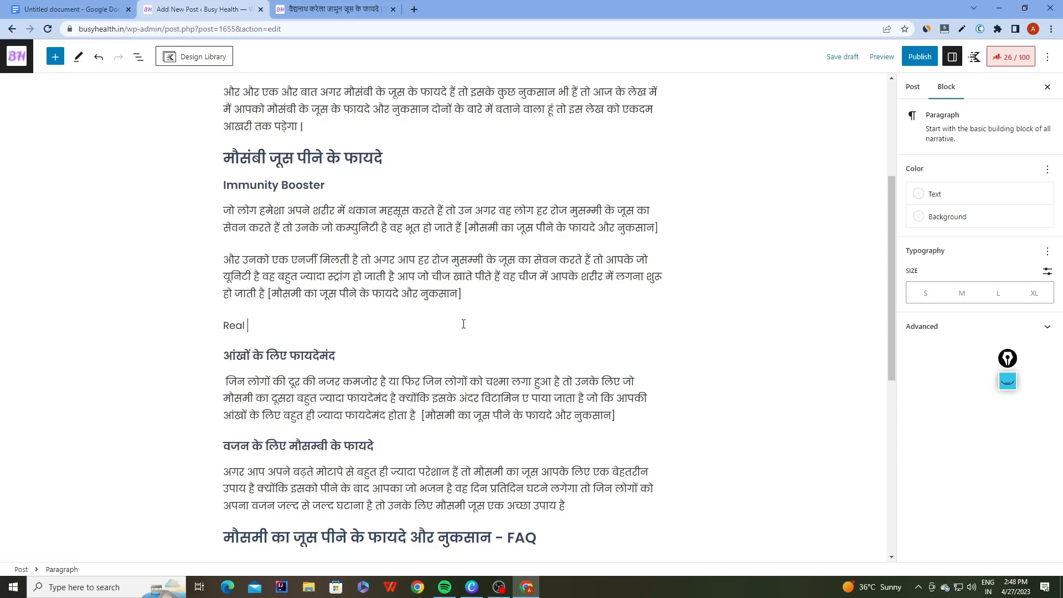
key("BackSpace")
key("BackSpace")
type("d Also:")
key("ctrl+v")
Link the article title in the Read Also paragraph to the copied baidyanath-karela-jamun-juice URL and bold "Read Also:".
left_click(310, 9)
left_click(238, 28)
left_click(174, 6)
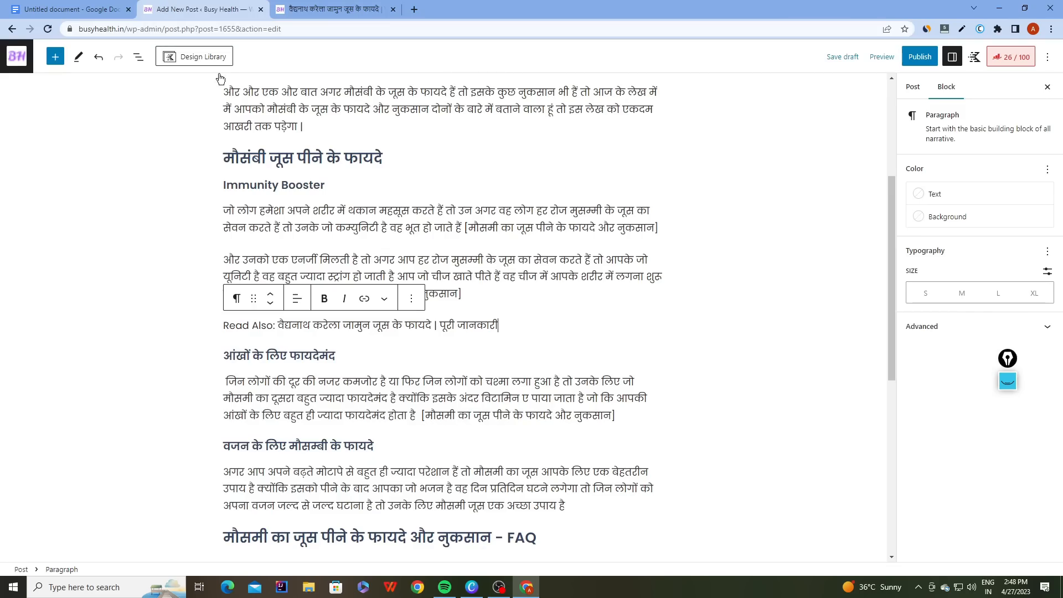
left_click_drag(498, 324, 278, 326)
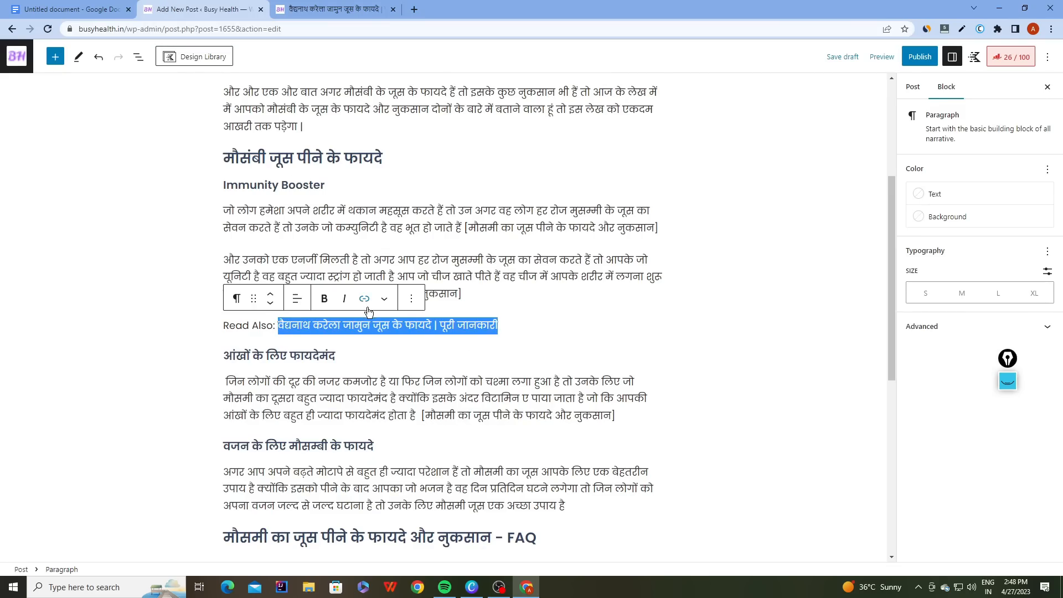
left_click(363, 299)
key("ctrl+v")
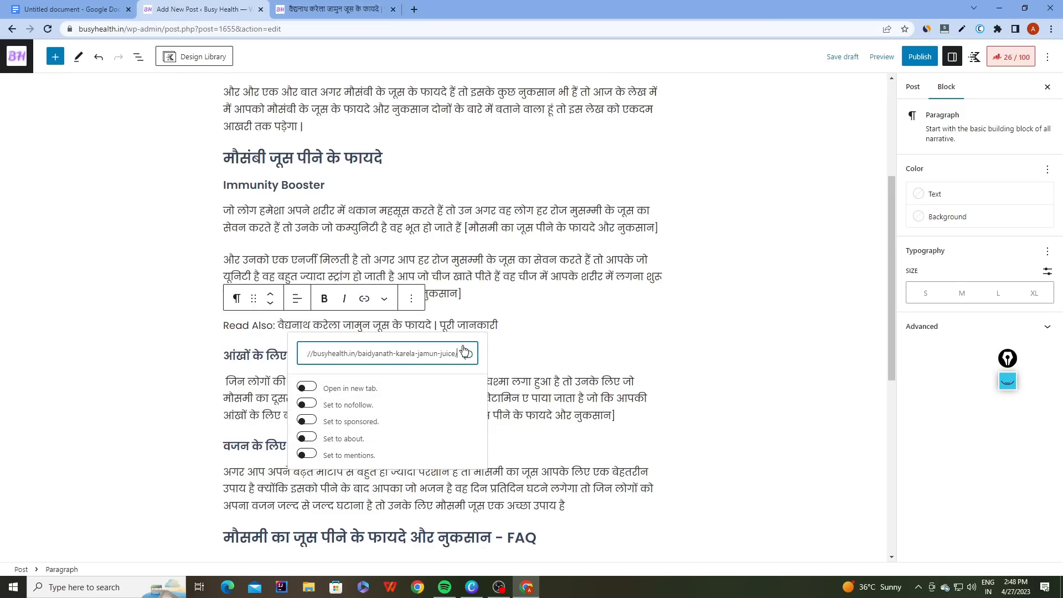
key("Return")
left_click(189, 335)
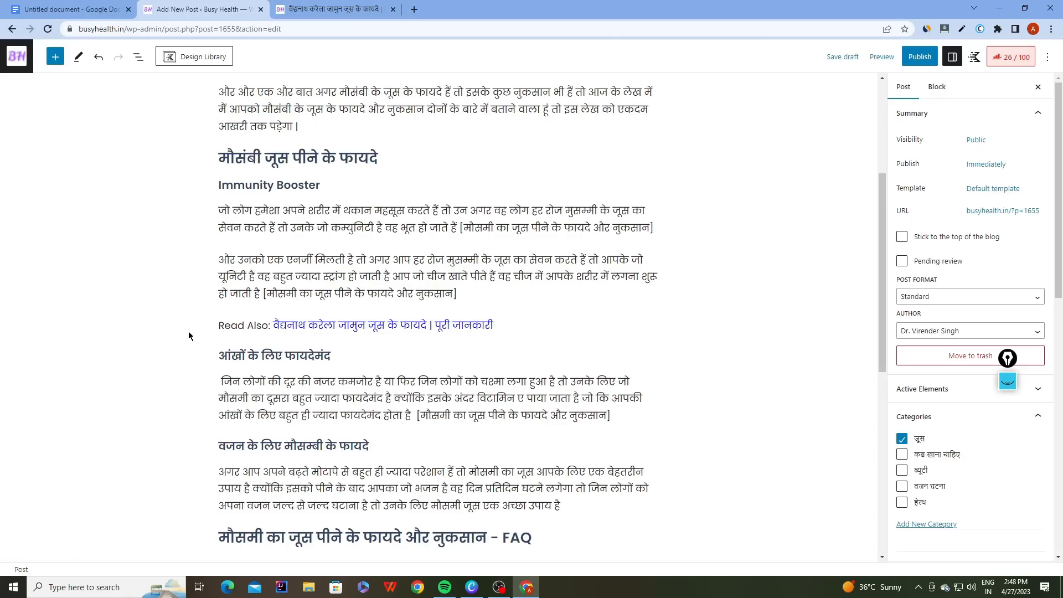
left_click(223, 329)
Remove the 7 from the post title to test its effect on the Rank Math score, and put it back.
scroll(224, 328, "up", 4)
left_click(1011, 56)
scroll(973, 207, "down", 2)
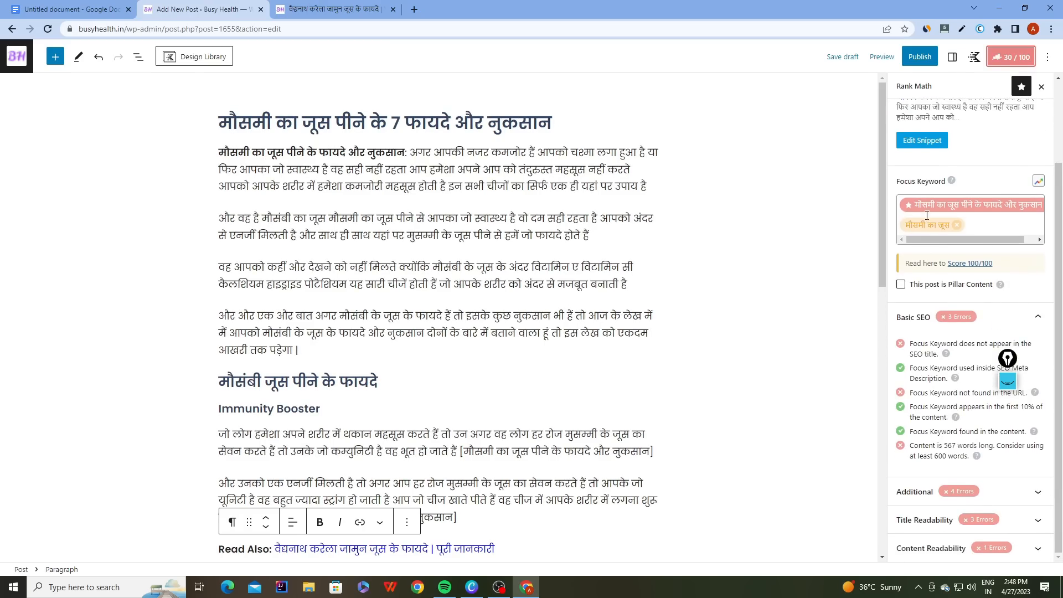
left_click(403, 125)
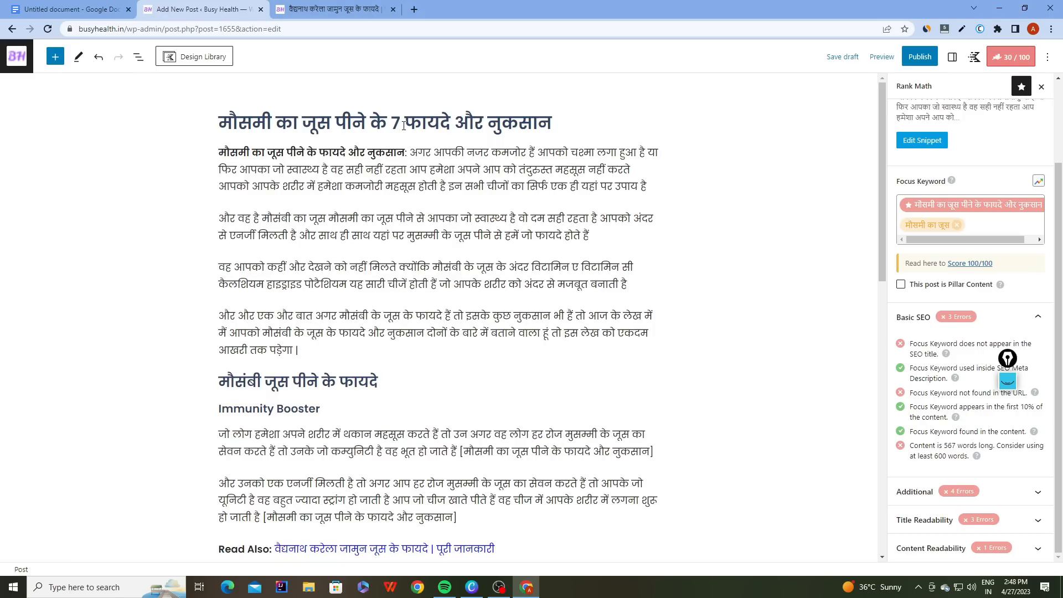
key("BackSpace")
key("BackSpace")
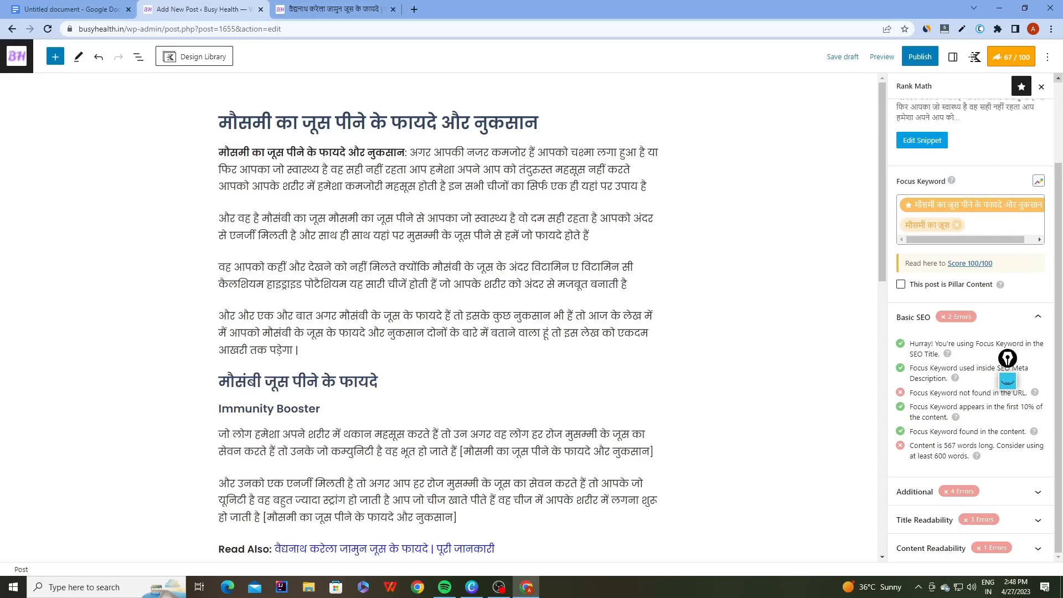
type("7")
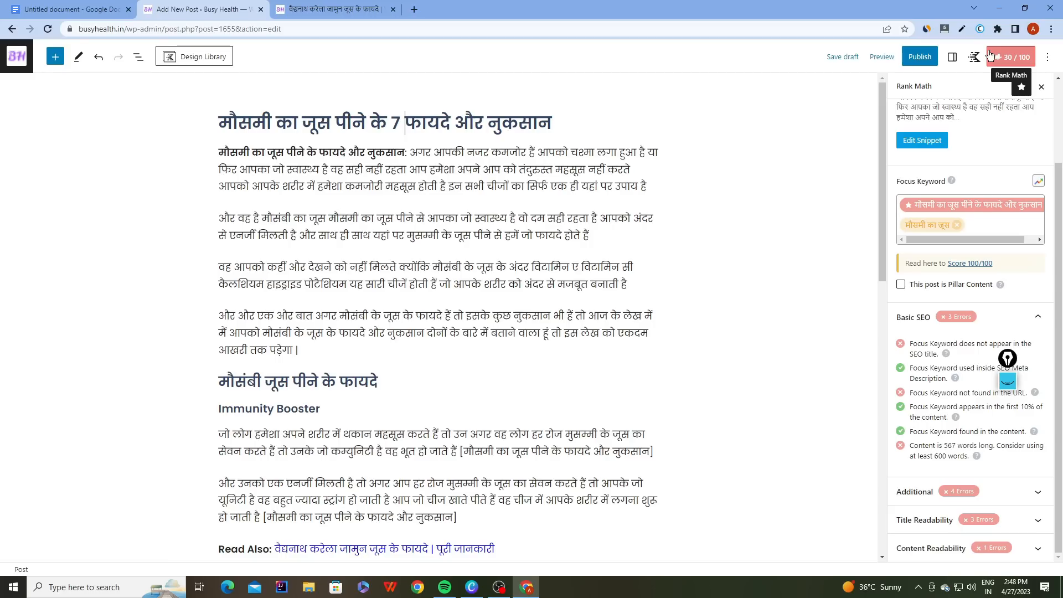
Examine Rank Math's Basic SEO and expanded Additional checks, focusing on the focus keyword check for the URL.
scroll(551, 254, "down", 2)
scroll(551, 254, "down", 4)
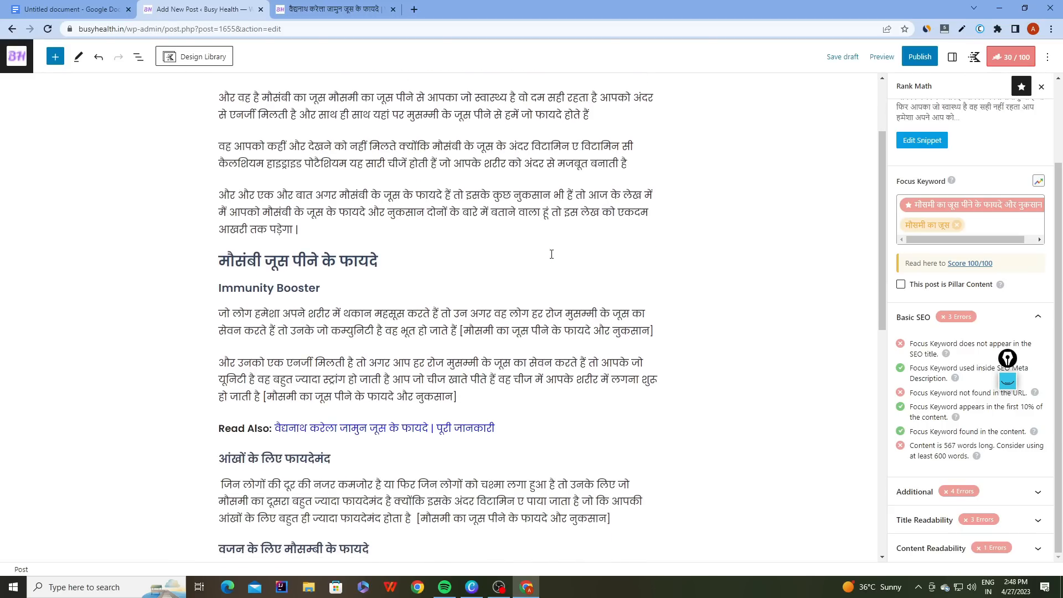
left_click(923, 495)
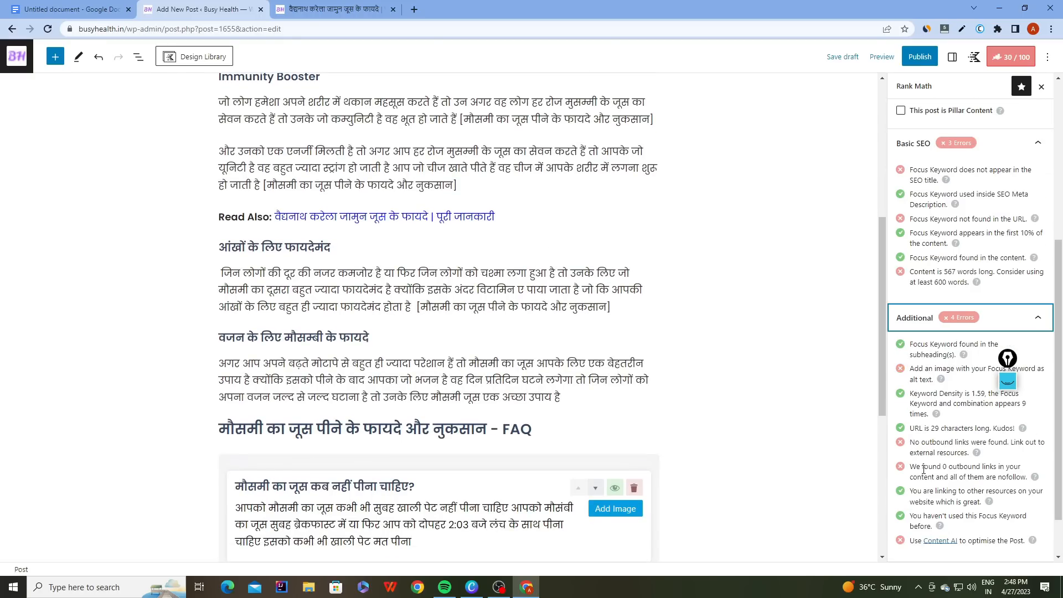
scroll(936, 368, "up", 3)
scroll(930, 243, "down", 2)
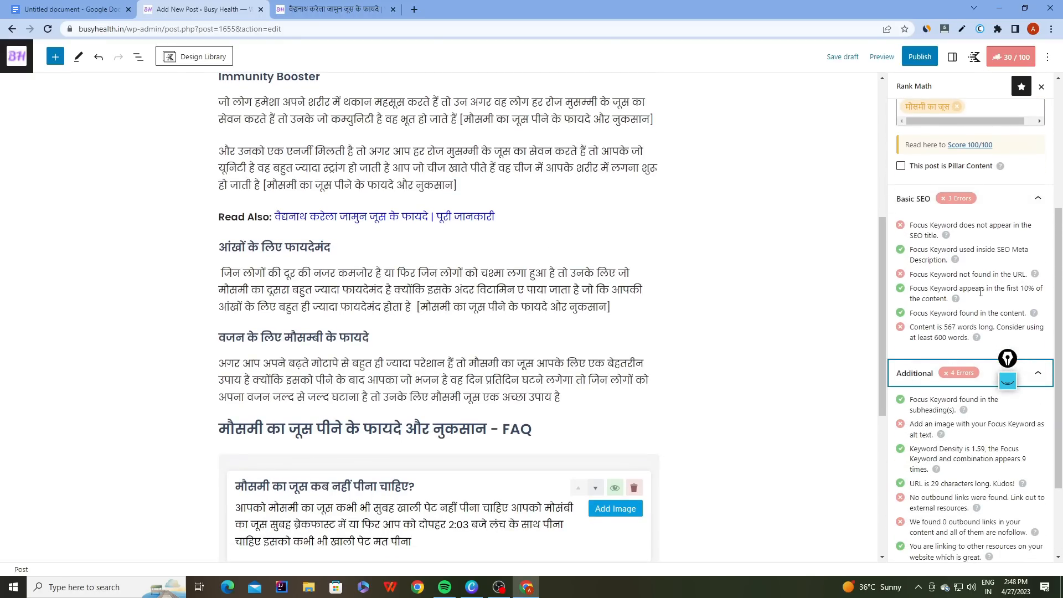
left_click_drag(910, 277, 1023, 275)
scroll(969, 266, "up", 4)
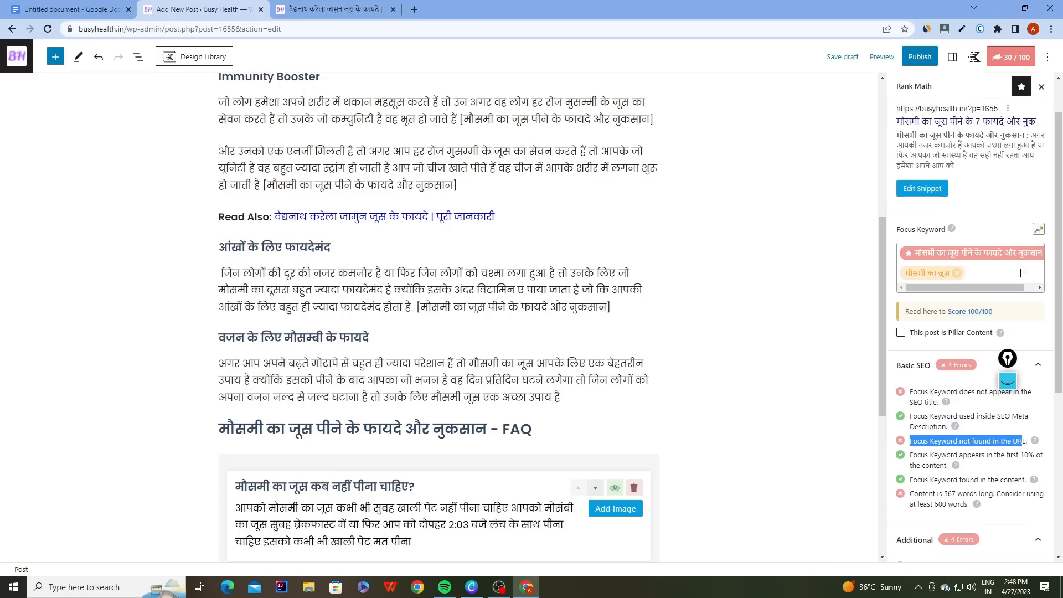
Inspect the snippet's permalink and replace its description with the first paragraph's opening, from "मौसमी का जूस पीने के फायदे और नुकसान:" to "सही नहीं रहता आप".
left_click(936, 244)
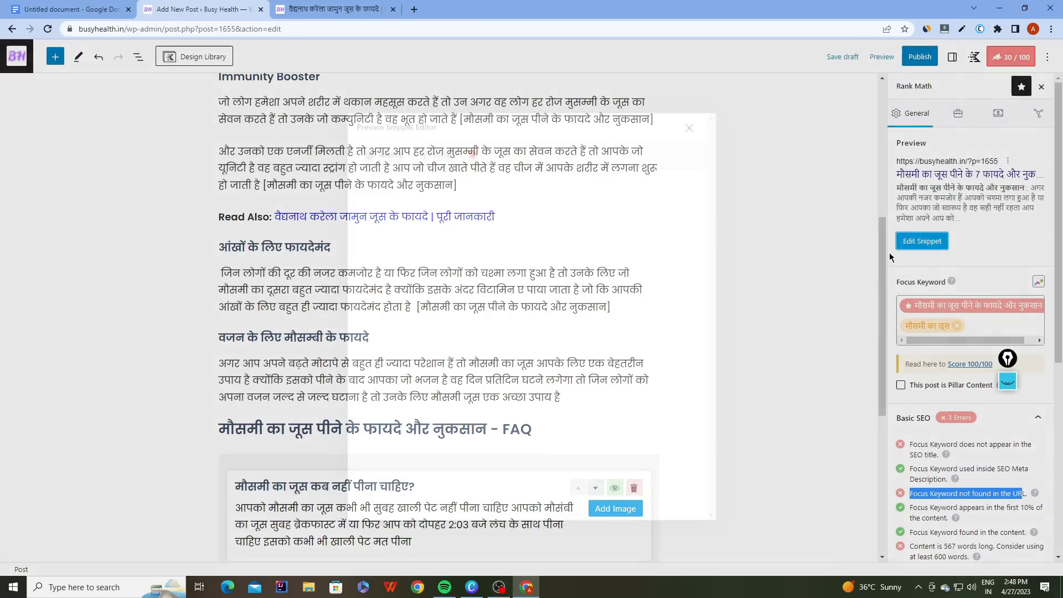
left_click_drag(528, 372, 348, 372)
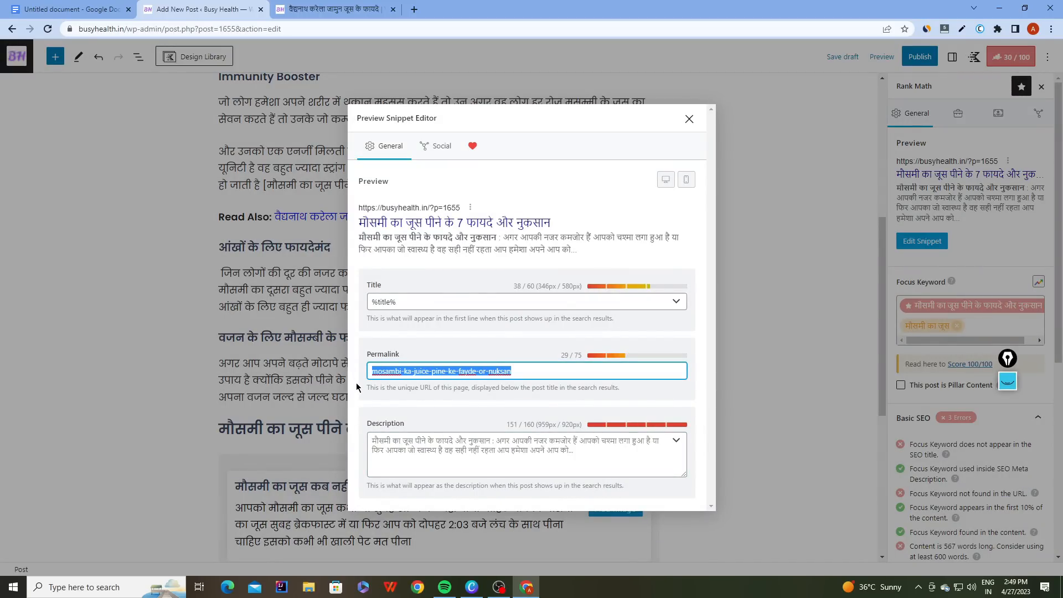
left_click(357, 387)
left_click_drag(534, 373, 358, 382)
left_click(357, 394)
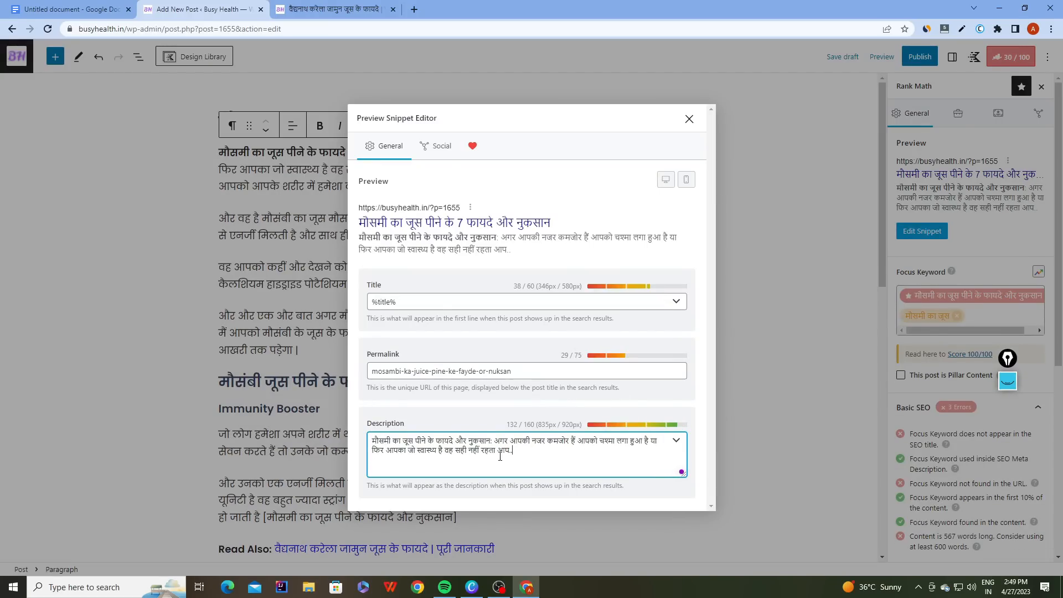
left_click(688, 119)
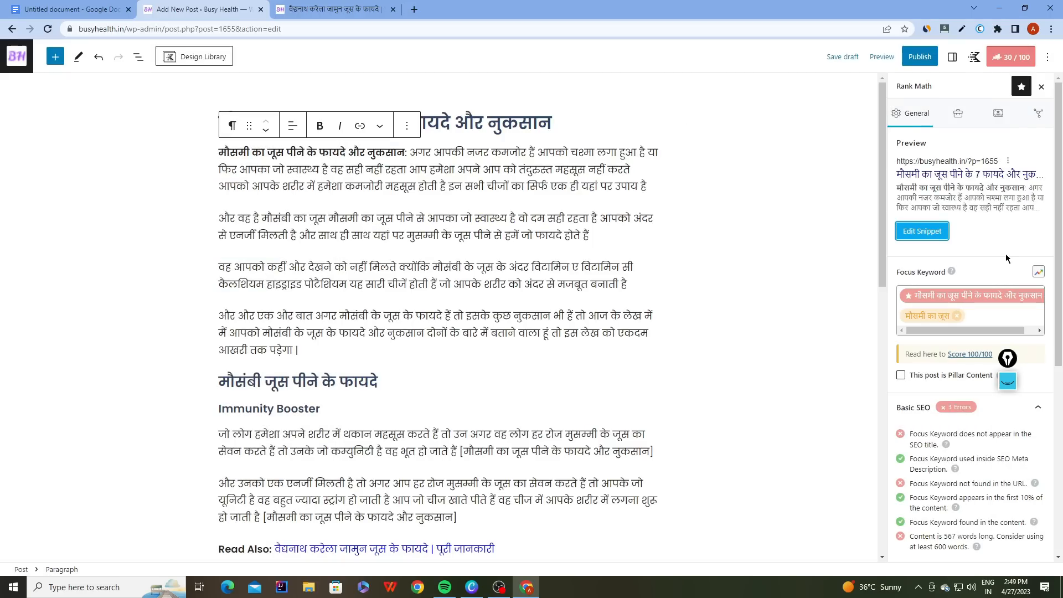
Review the Rank Math checks, move the screen annotation toolbar off them to beside the article, and activate its pen tool.
scroll(981, 264, "down", 6)
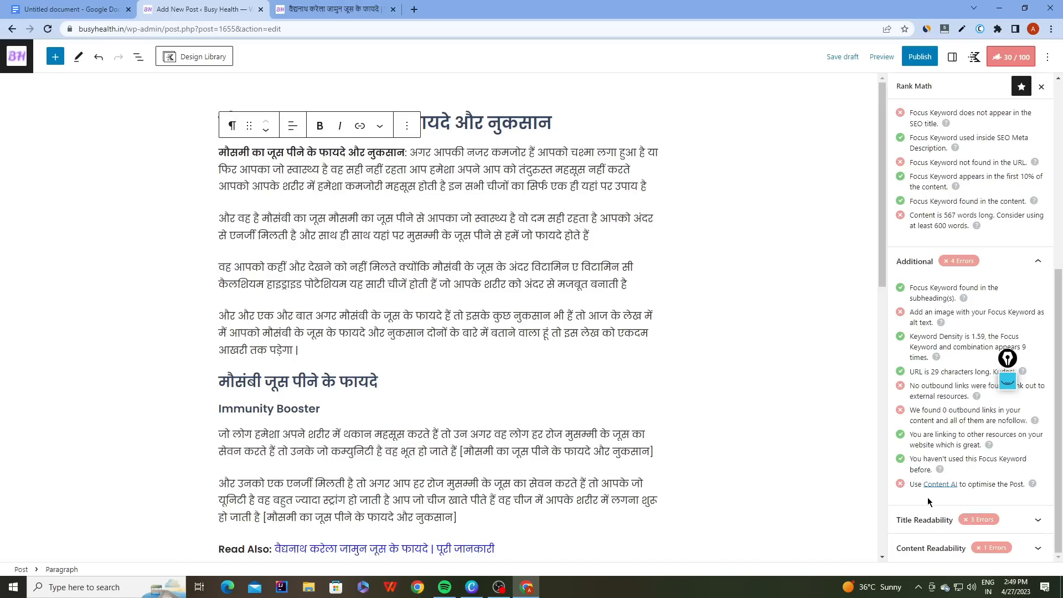
scroll(938, 187, "up", 1)
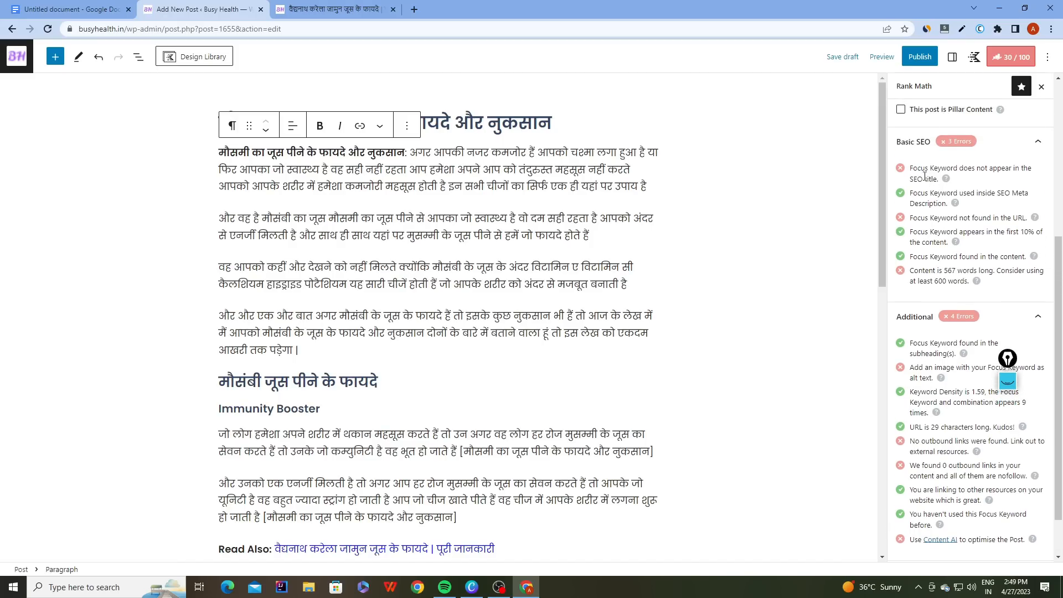
scroll(969, 360, "down", 1)
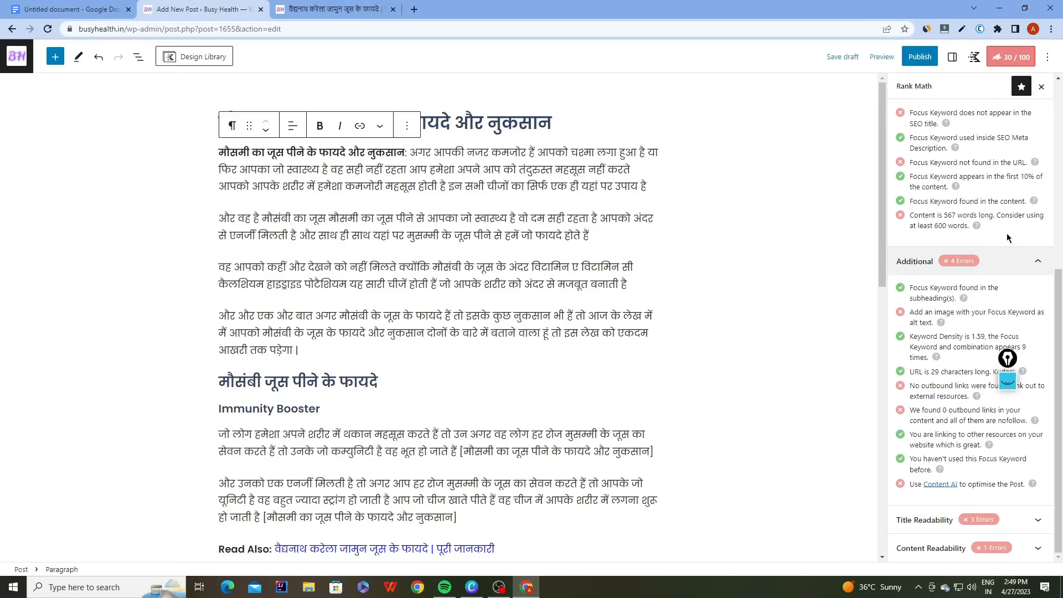
left_click_drag(985, 361, 666, 348)
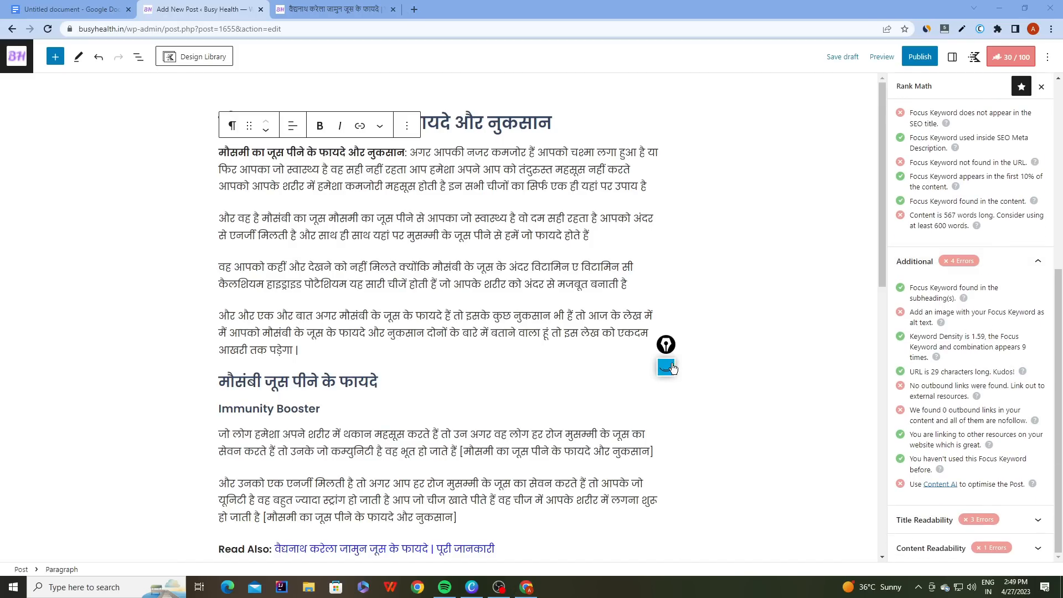
left_click(666, 344)
left_click(665, 419)
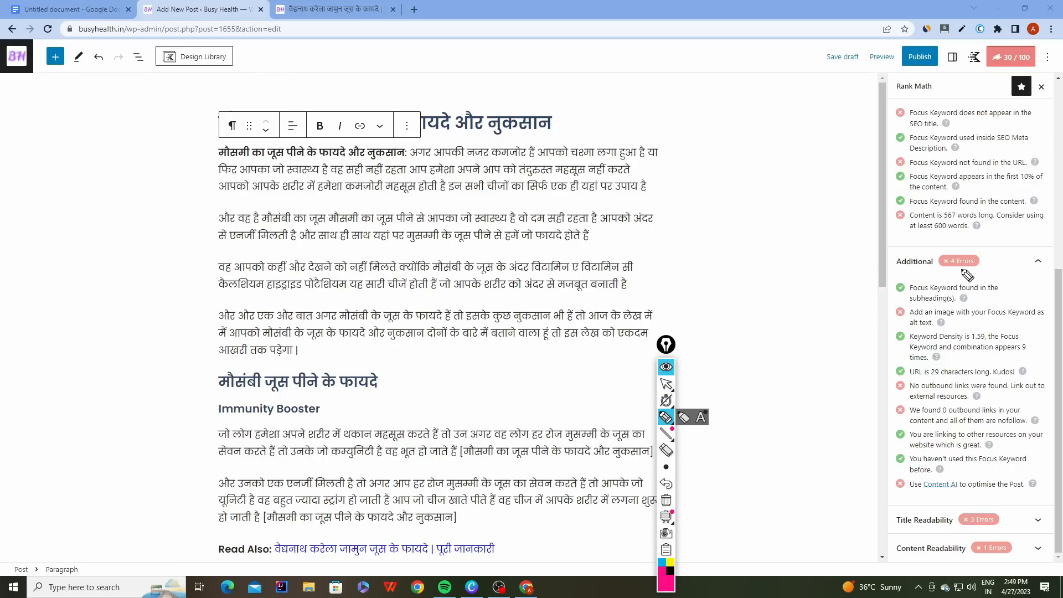
Circle Rank Math's Additional, Basic SEO and Title Readability checks with the annotation pen, choose a thinner stroke, and hide the annotations.
mouse_move(989, 266)
left_mouse_down()
mouse_move(941, 254)
mouse_move(885, 290)
mouse_move(887, 415)
mouse_move(906, 501)
mouse_move(990, 503)
mouse_move(1041, 420)
mouse_move(991, 262)
left_mouse_up()
left_click_drag(900, 472, 1021, 466)
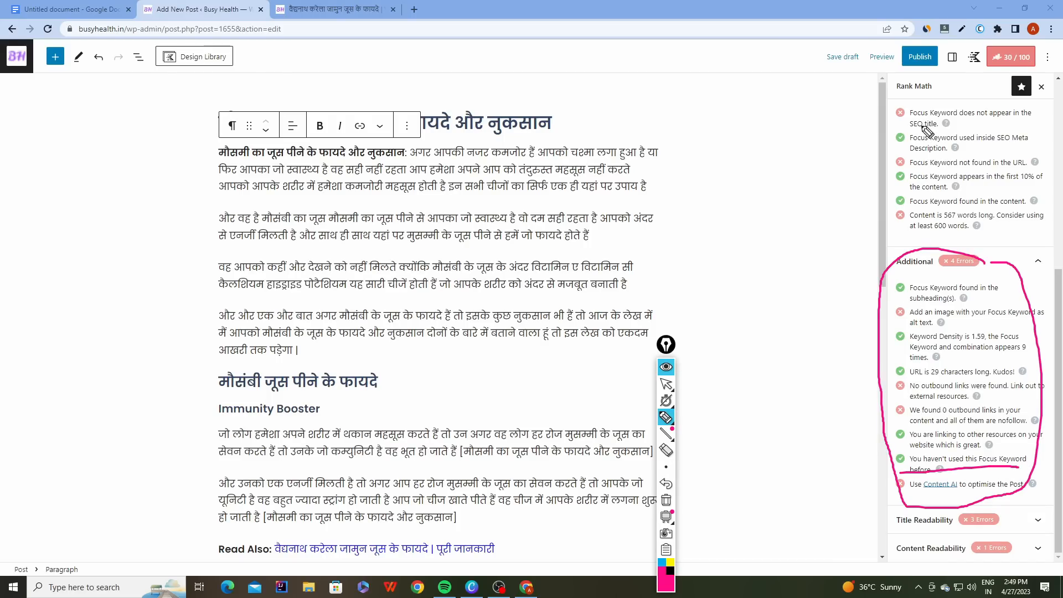
mouse_move(936, 81)
left_mouse_down()
mouse_move(919, 93)
mouse_move(955, 232)
mouse_move(963, 125)
left_mouse_up()
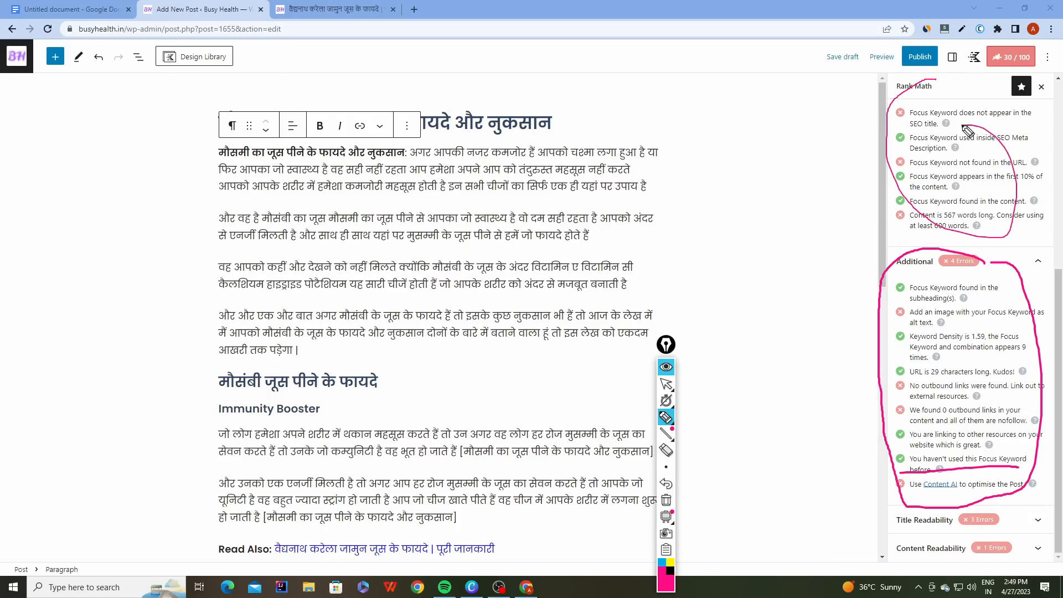
mouse_move(903, 534)
left_mouse_down()
mouse_move(1027, 533)
mouse_move(963, 501)
mouse_move(894, 528)
left_mouse_up()
mouse_move(666, 469)
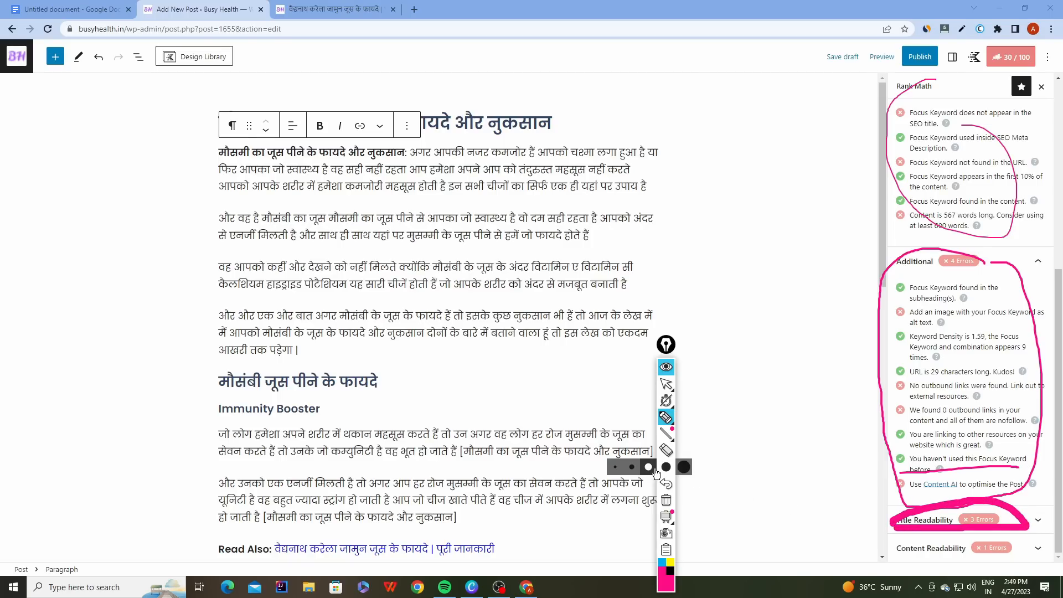
left_click(629, 469)
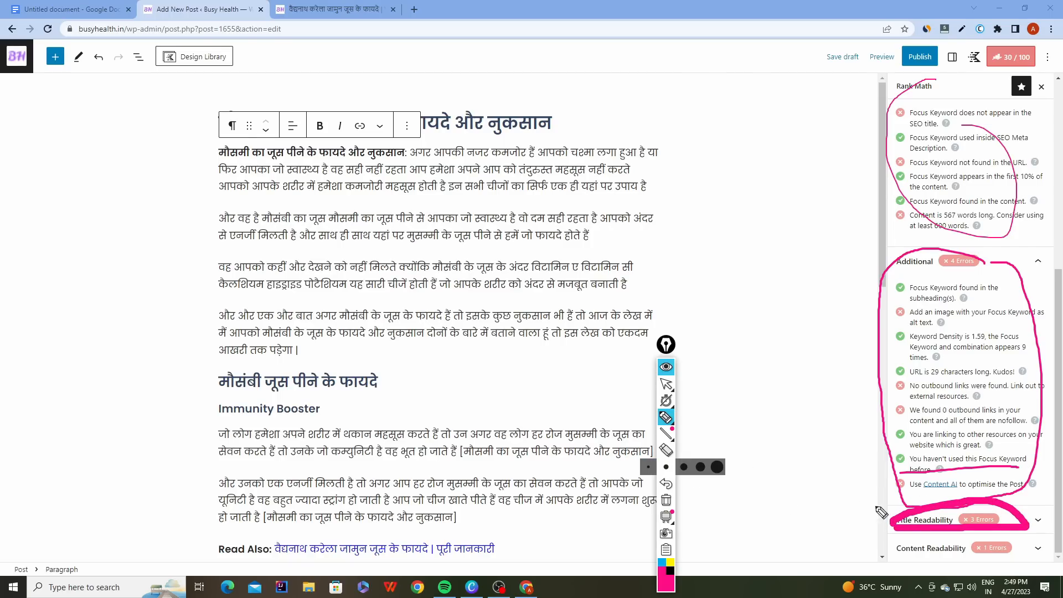
left_click(667, 371)
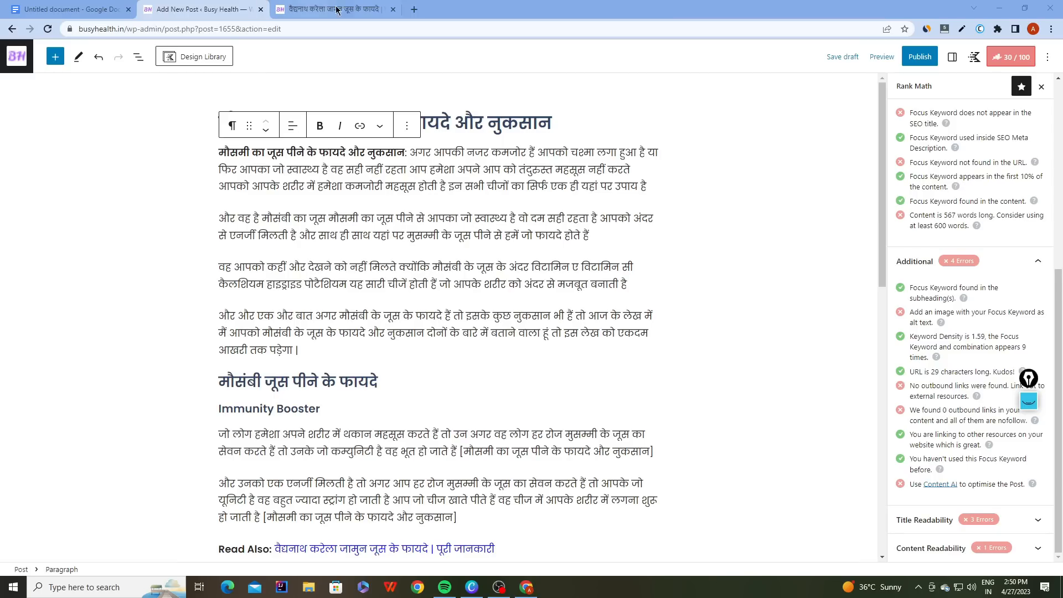
Close the वैद्यनाथ करेला जामुन जूस article and return to the post with no block selected.
left_click(304, 7)
left_click(393, 9)
left_click(167, 205)
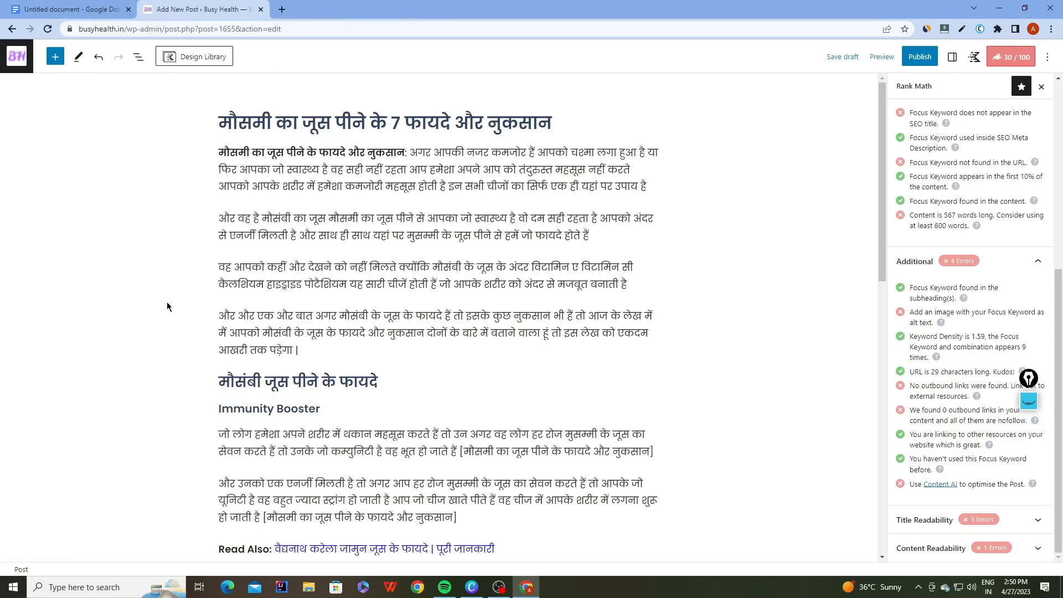
Search Google in a new browser window for "मौसमी का जूस पीने के फायदे और नुकसान".
left_click(418, 587)
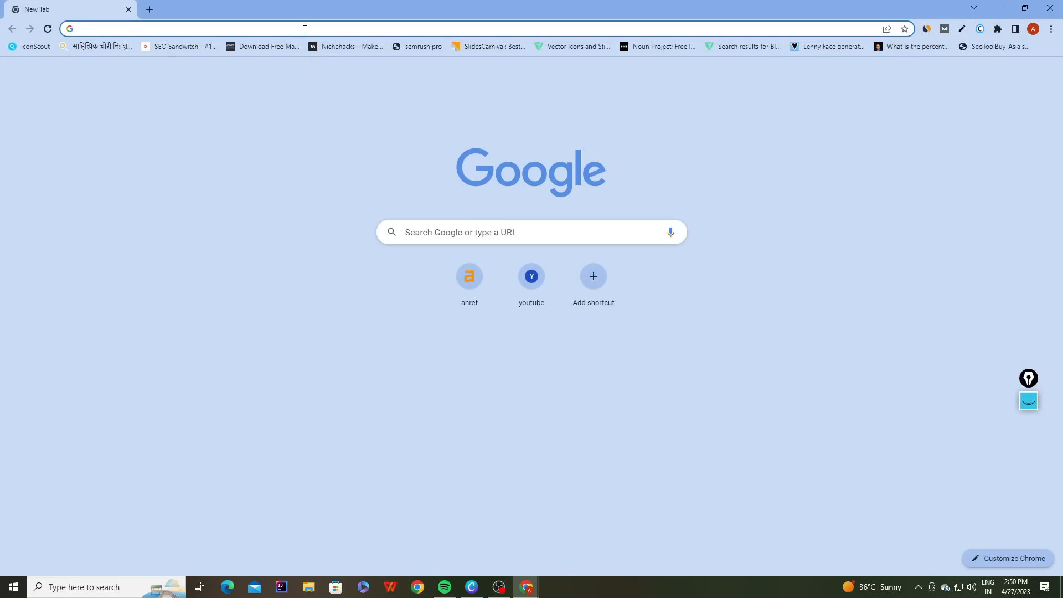
left_click(304, 29)
key("super+v")
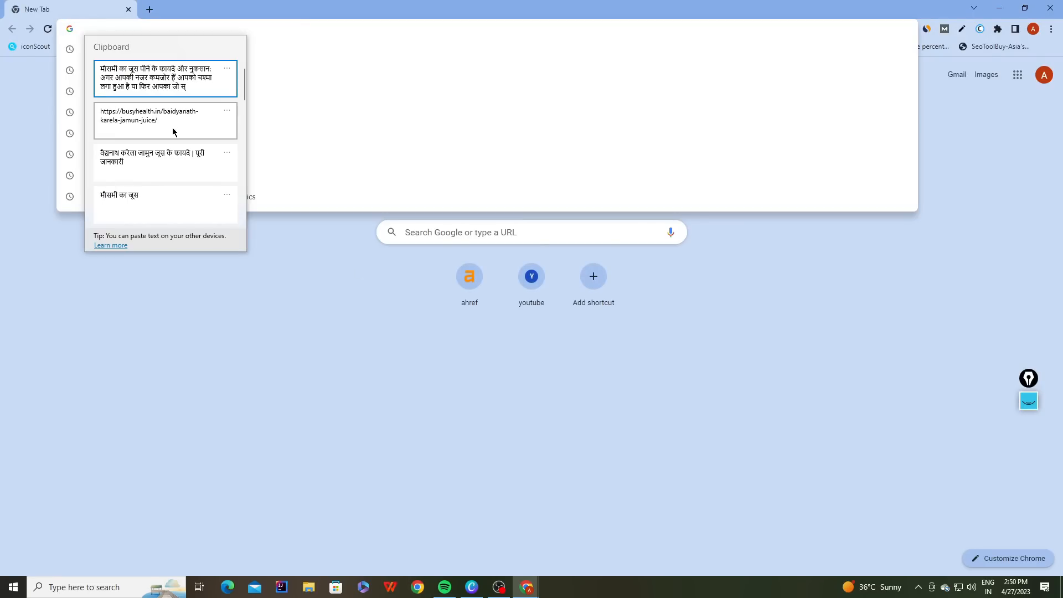
left_click(159, 208)
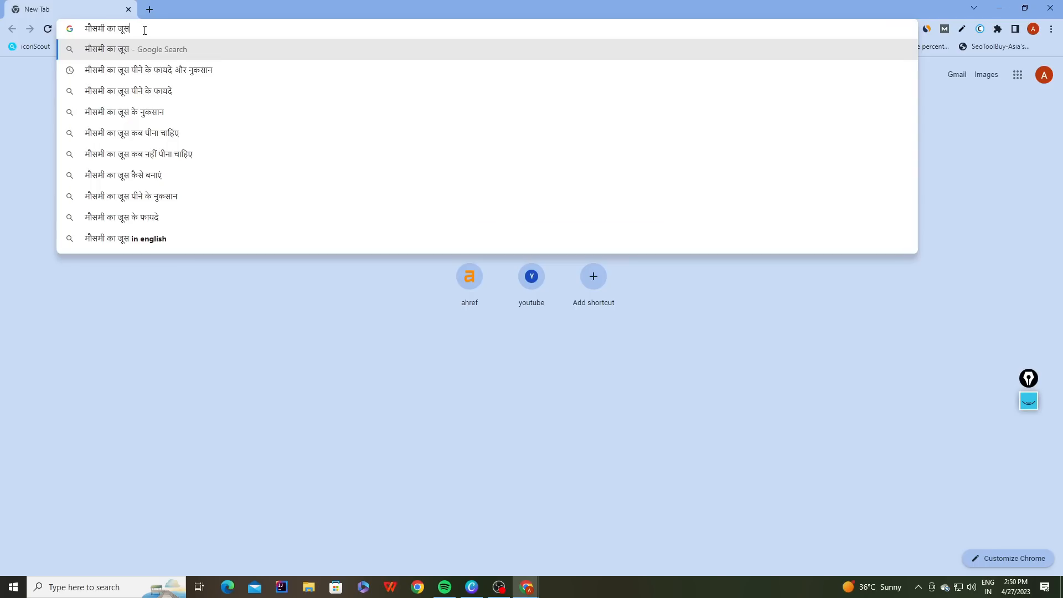
left_click(159, 70)
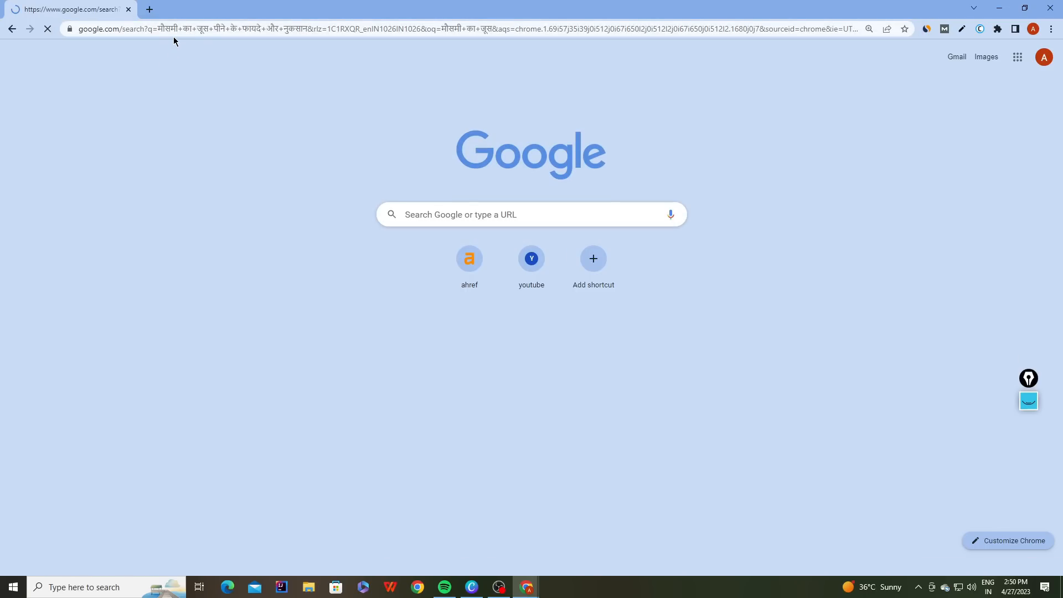
Find the Stylecraze result about मौसंबी juice and open it in a separate browser tab.
scroll(71, 176, "down", 8)
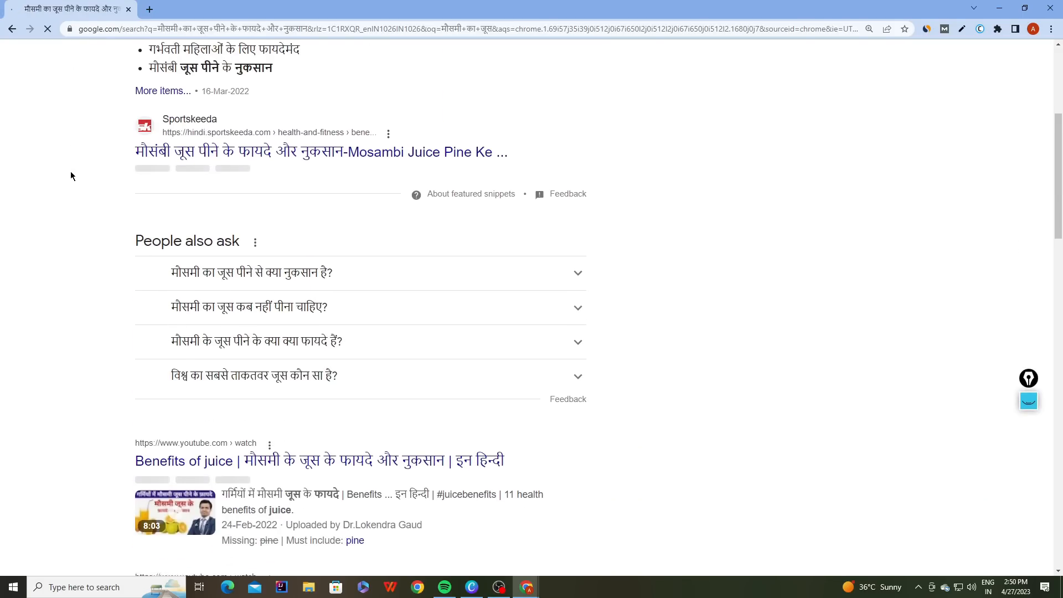
scroll(71, 176, "down", 7)
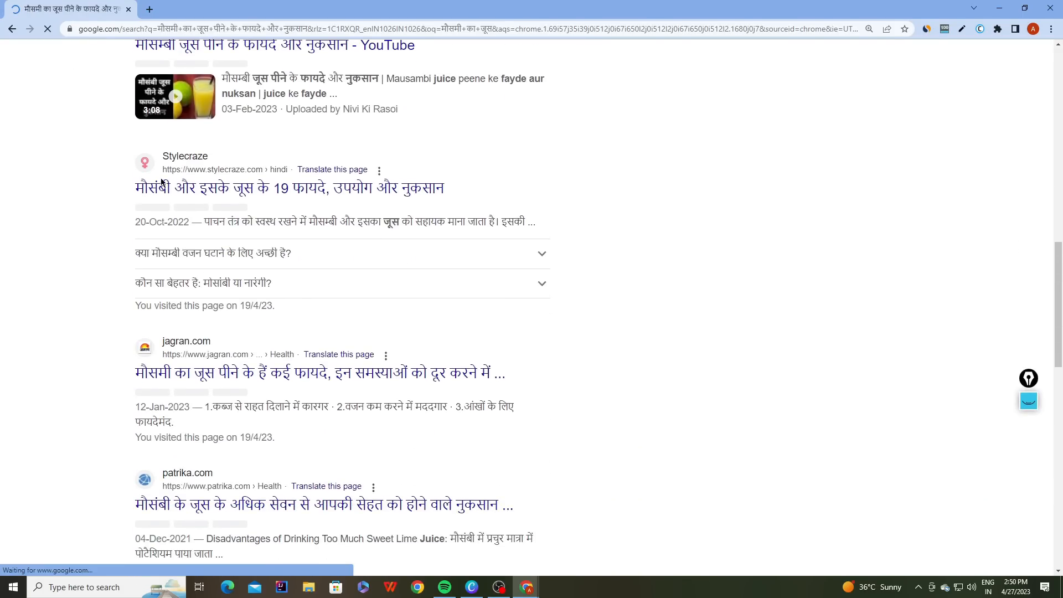
right_click(181, 188)
left_click(193, 198)
left_click(158, 6)
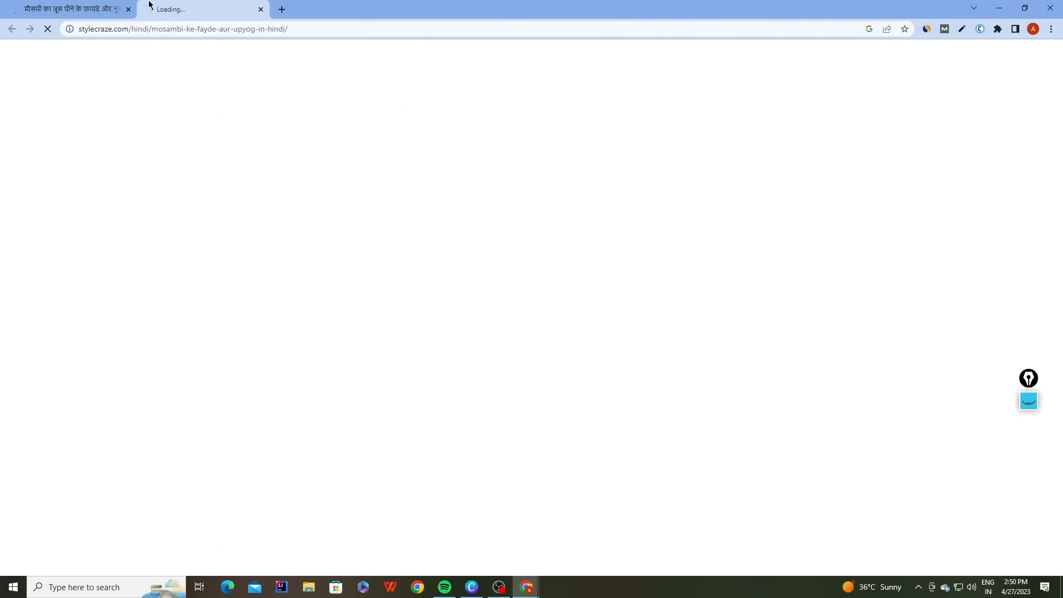
Copy the Stylecraze article's full URL and highlight its slug "mosambi-ke-fayde-aur-upyog-in-hindi".
double_click(234, 30)
left_click(234, 31)
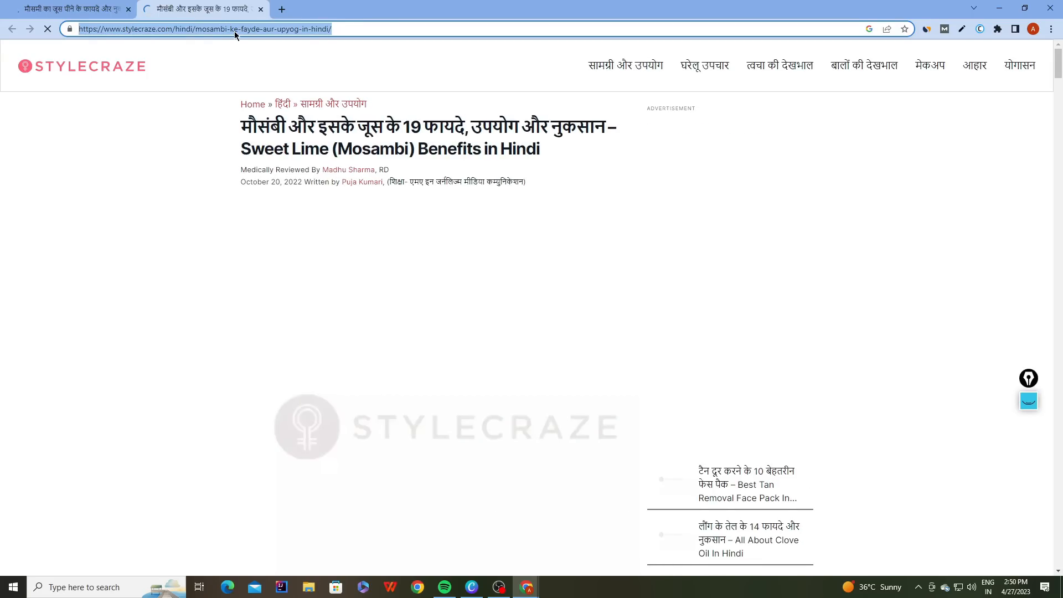
left_click(256, 30)
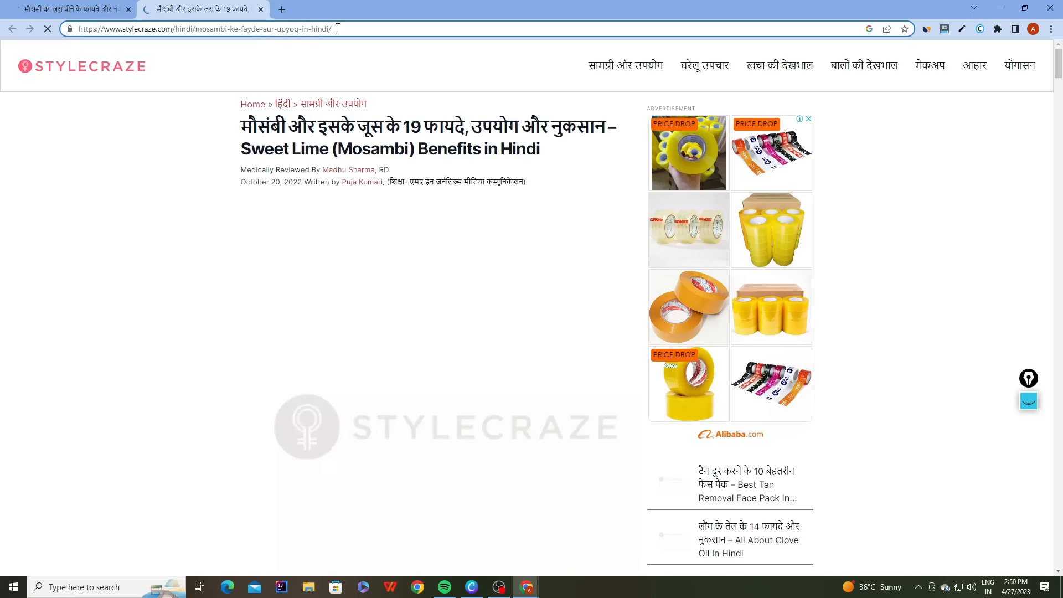
left_click_drag(305, 29, 197, 29)
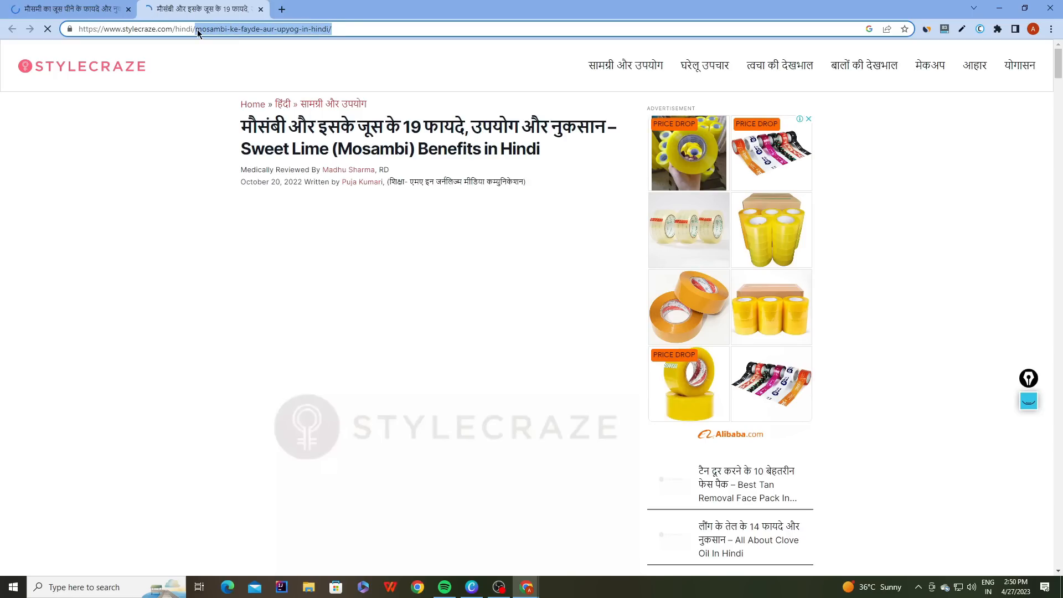
left_click_drag(332, 29, 195, 29)
left_click(107, 4)
left_click(144, 7)
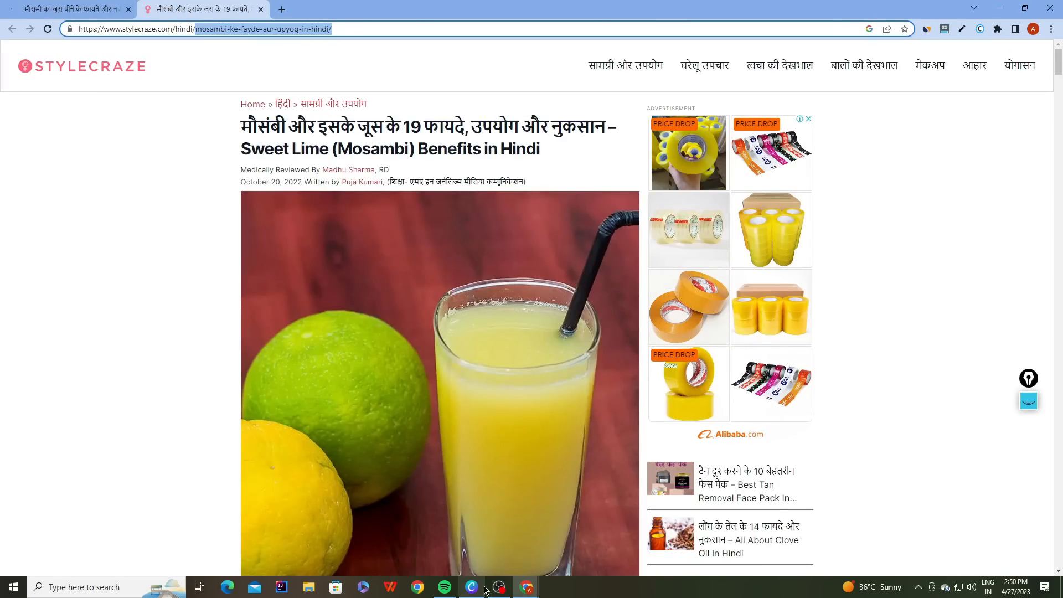
mouse_move(481, 591)
left_click(465, 540)
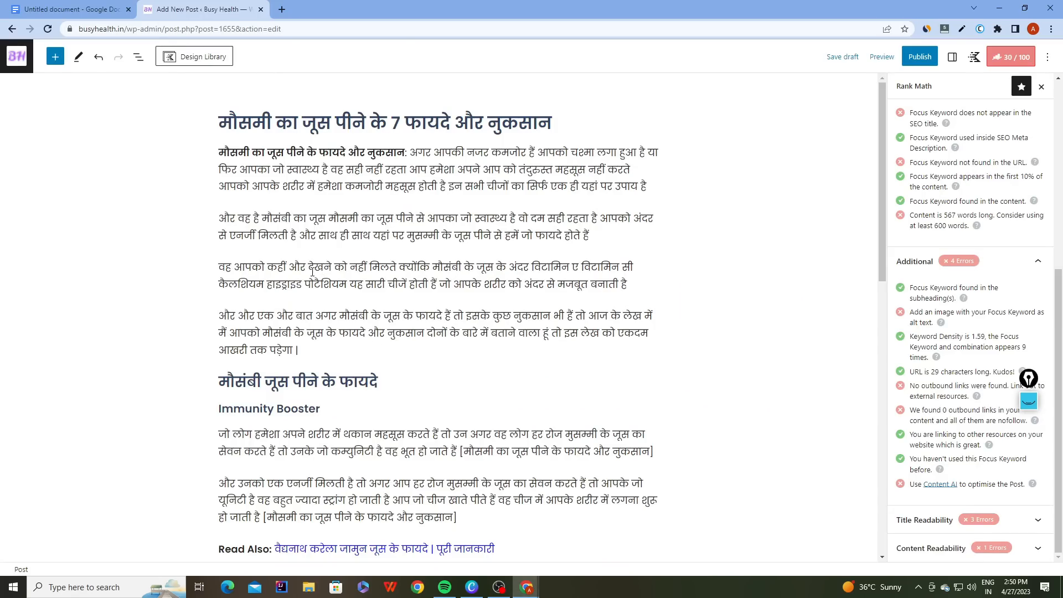
left_click_drag(263, 332, 324, 335)
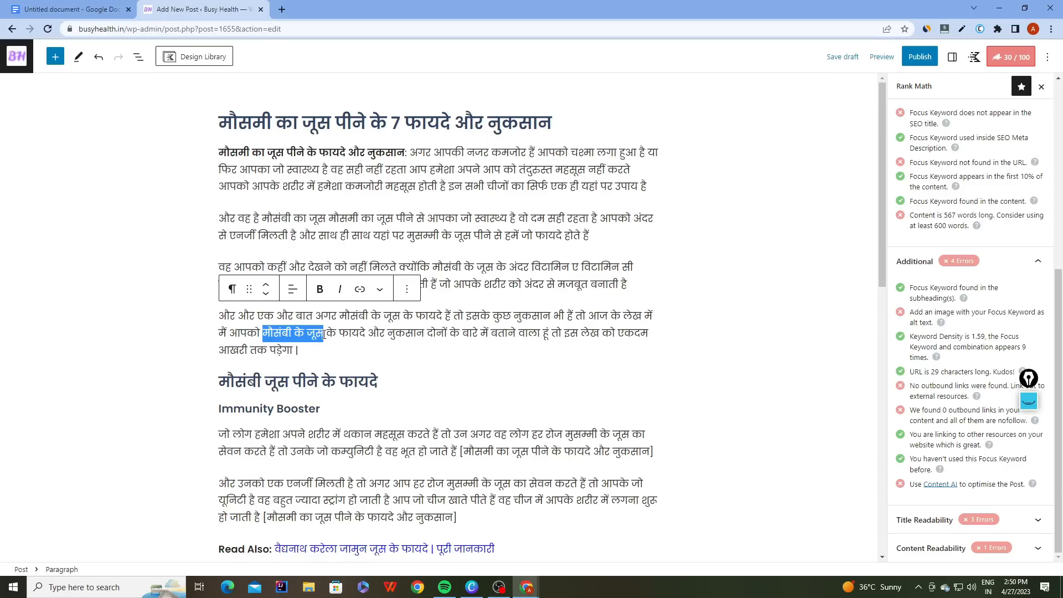
left_click(360, 289)
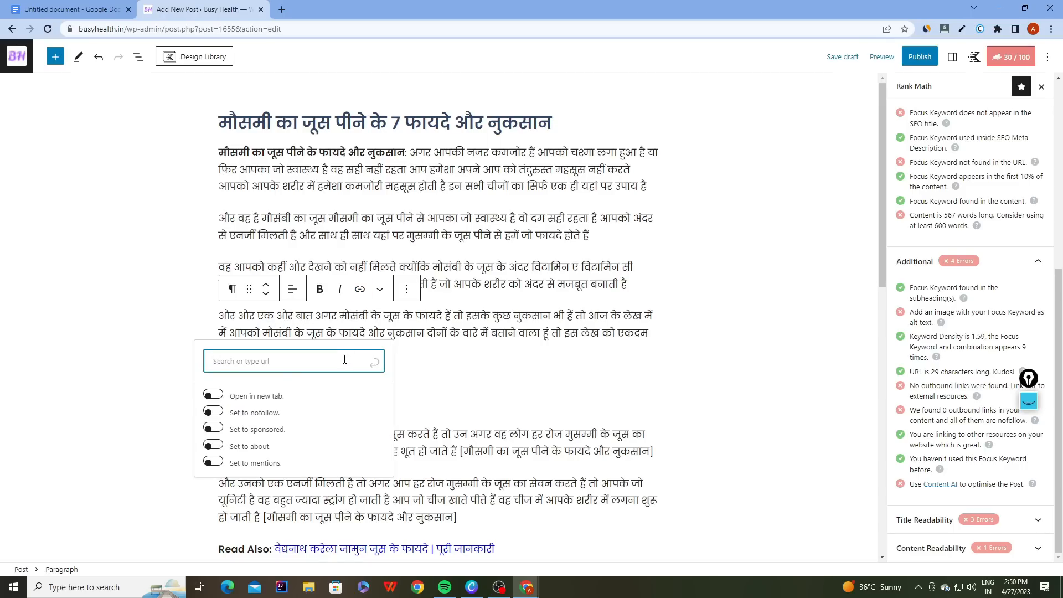
key("ctrl+v")
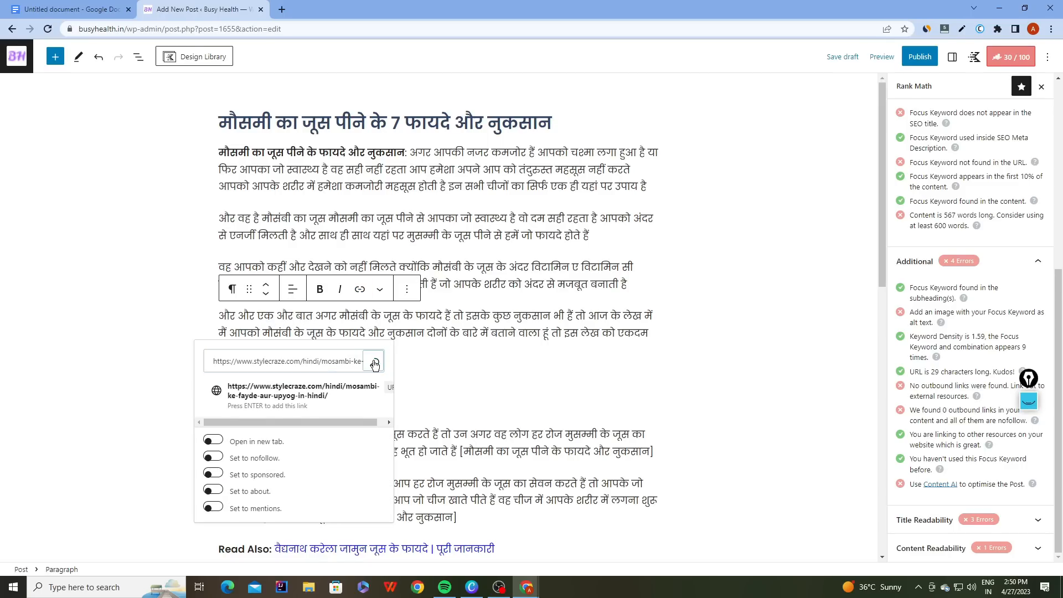
key("Return")
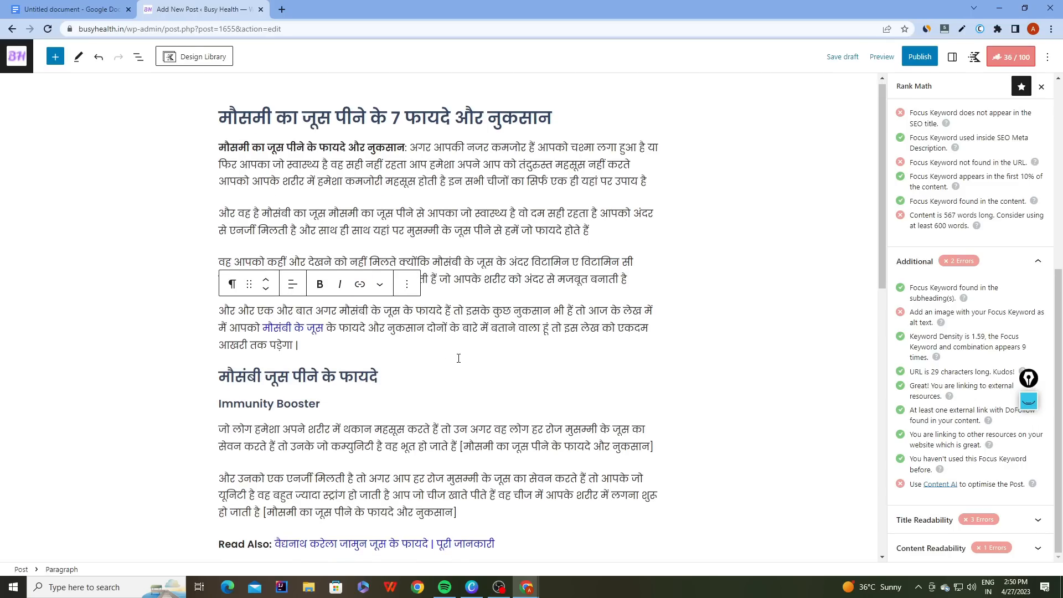
Link "बढ़ते मोटापे" in the paragraph under "वजन के लिए मौसम्बी के फायदे" to the copied URL.
scroll(458, 359, "down", 5)
scroll(458, 358, "down", 3)
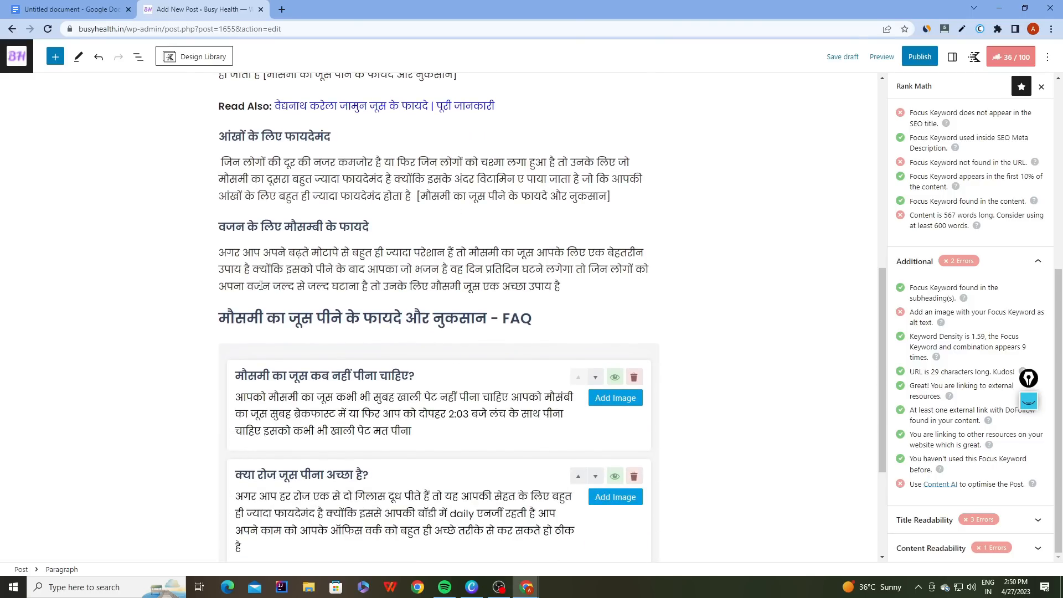
left_click_drag(290, 253, 344, 253)
left_click(360, 226)
key("ctrl+v")
key("Return")
Highlight Rank Math's check about an image with the focus keyword as alt text, and save the draft.
left_click_drag(908, 317, 930, 323)
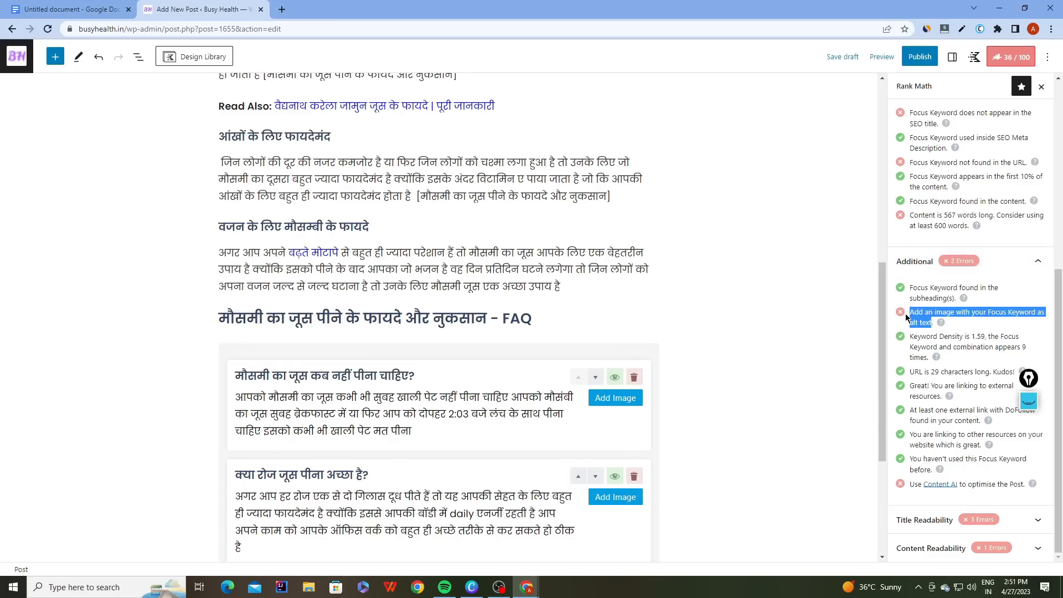
left_click(906, 317)
left_click(842, 57)
Try the post title without its 7 to compare the Rank Math score, and restore the 7.
scroll(719, 221, "up", 8)
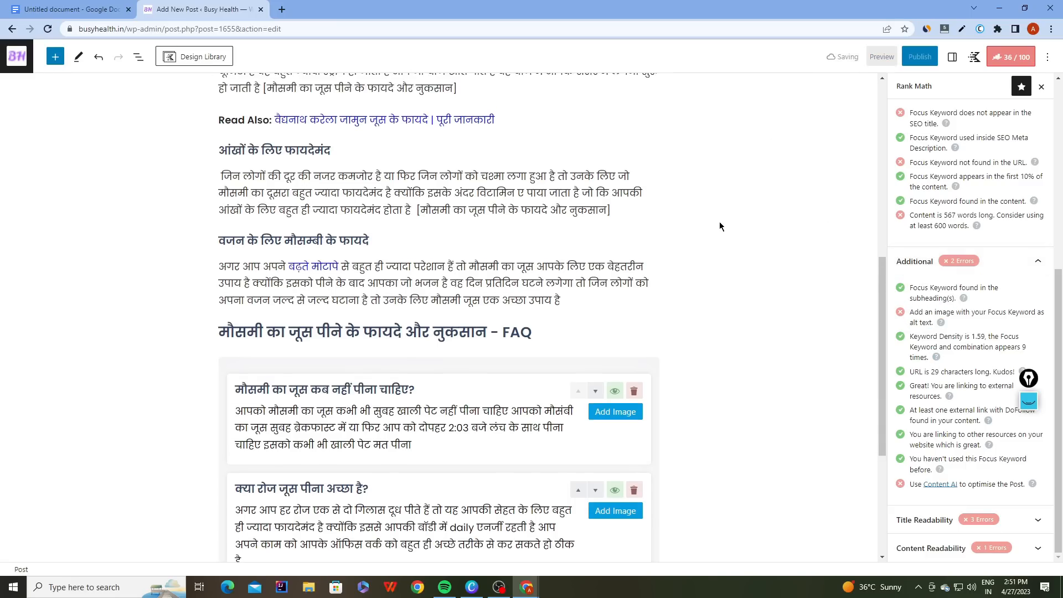
left_click(403, 118)
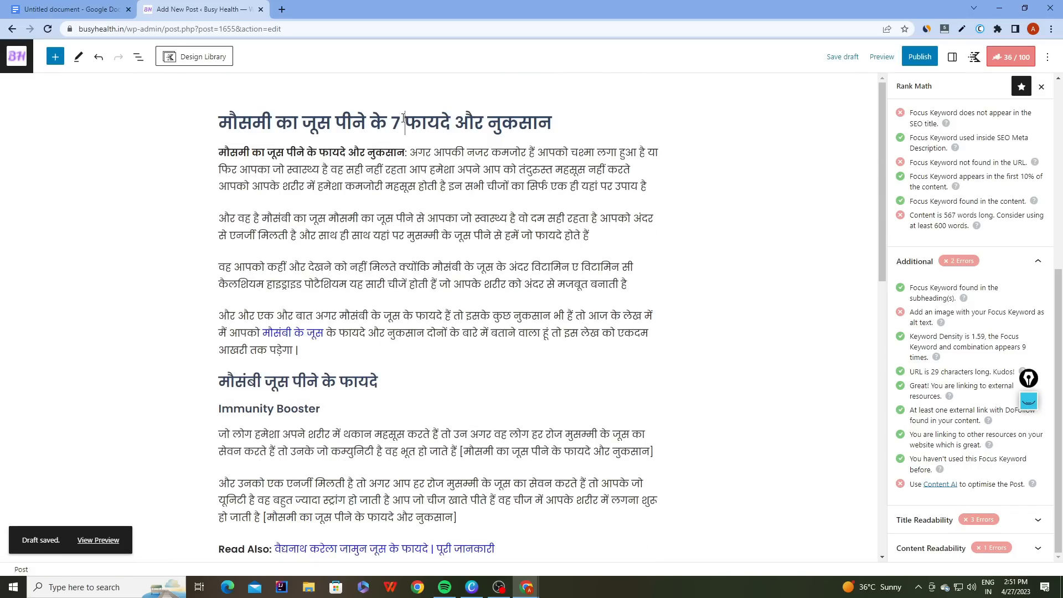
key("BackSpace")
key("BackSpace")
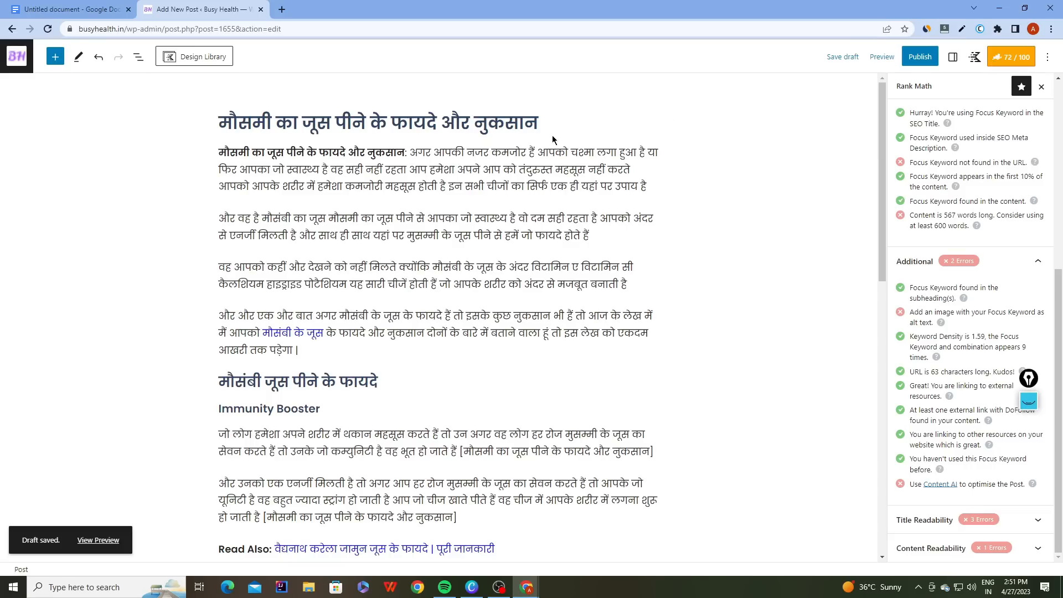
type("7")
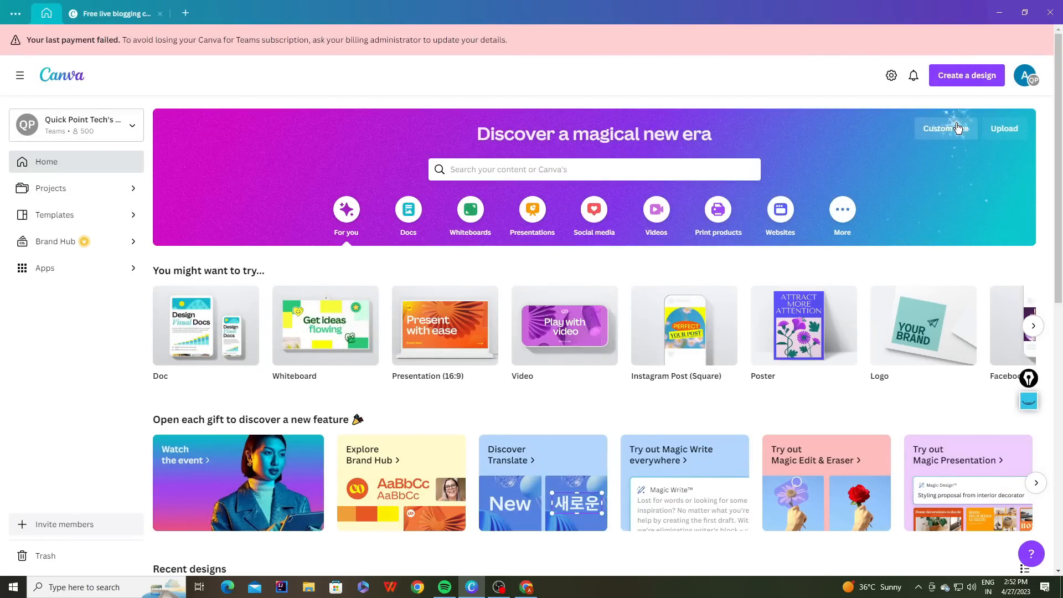
Create a new custom-size design of 1200 × 628 px in Canva.
left_click(958, 128)
left_click(805, 178)
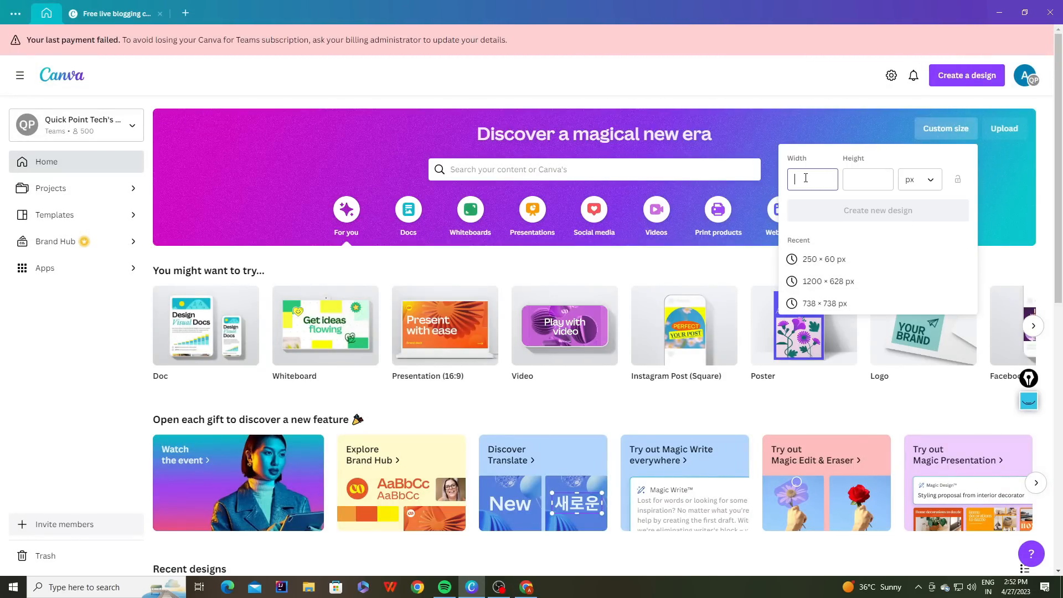
type("1200")
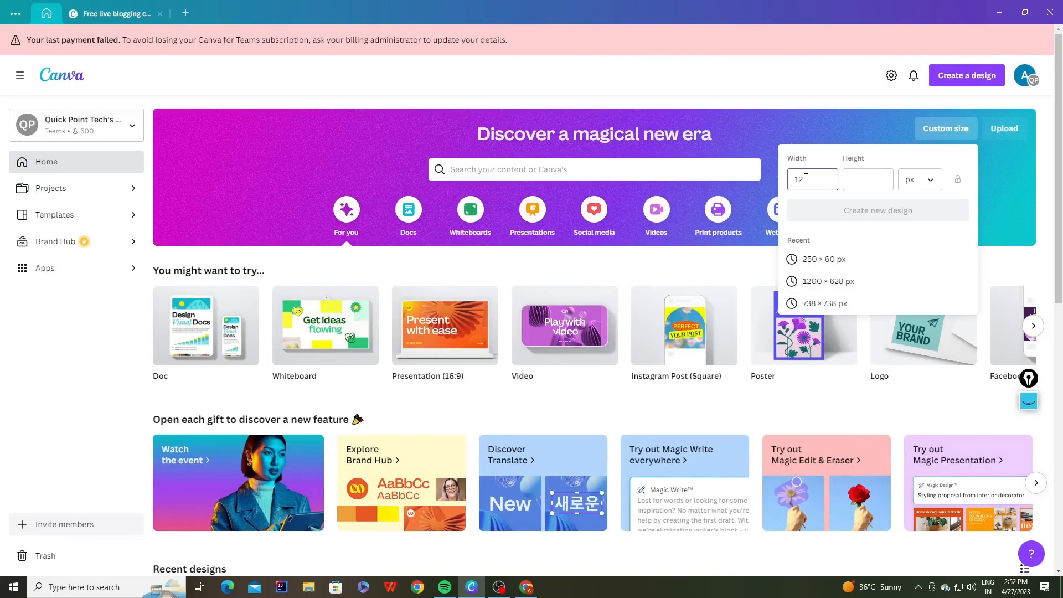
left_click(848, 180)
type("628")
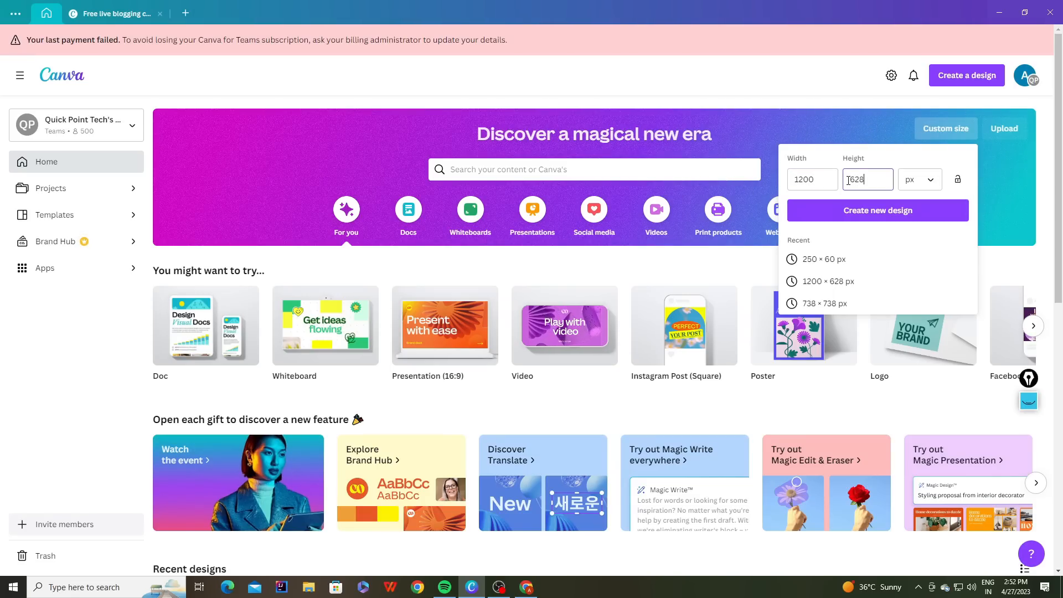
left_click(849, 209)
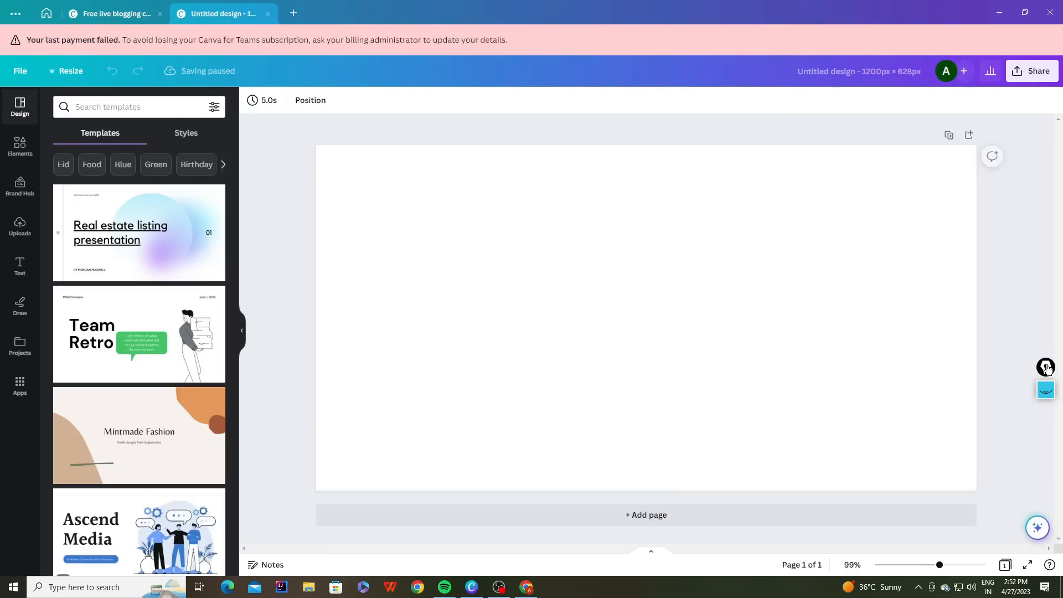
Search the design elements for "mosambi juice" and limit the results to photos.
left_click(330, 243)
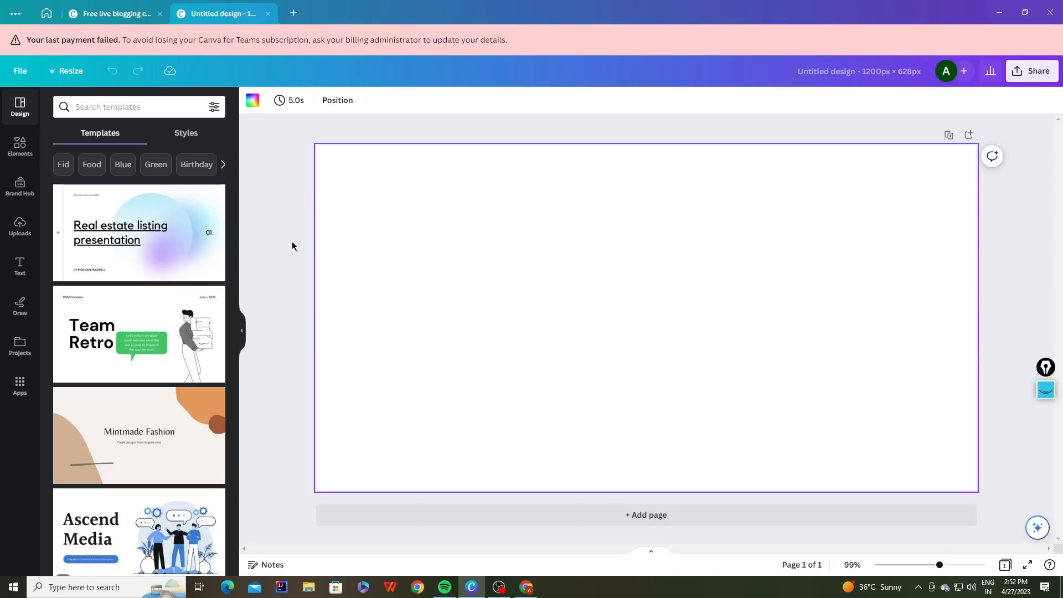
left_click(20, 147)
left_click(101, 108)
type("mosambi juice")
key("Return")
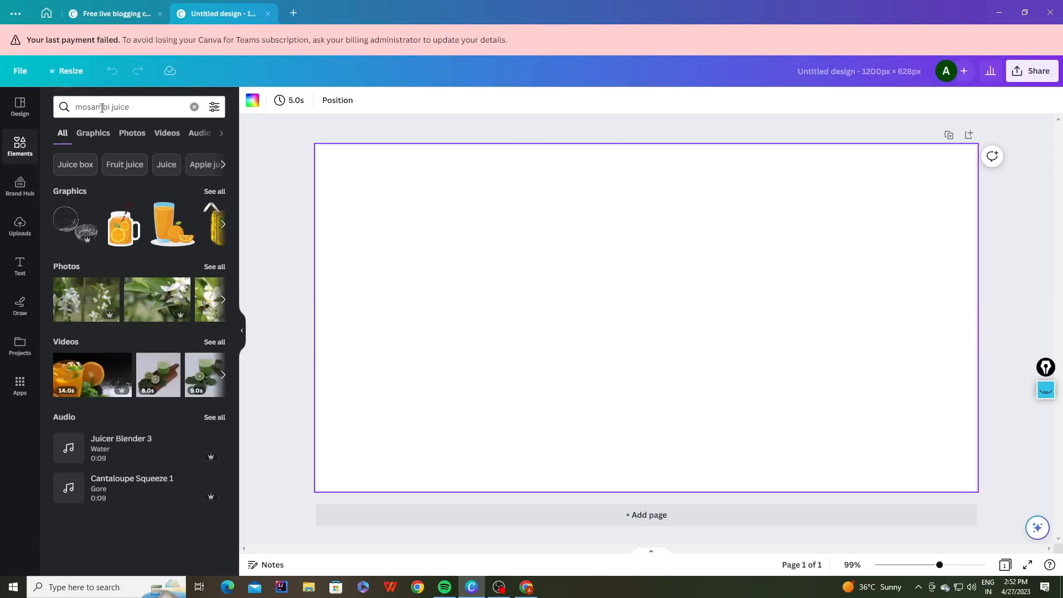
left_click(130, 133)
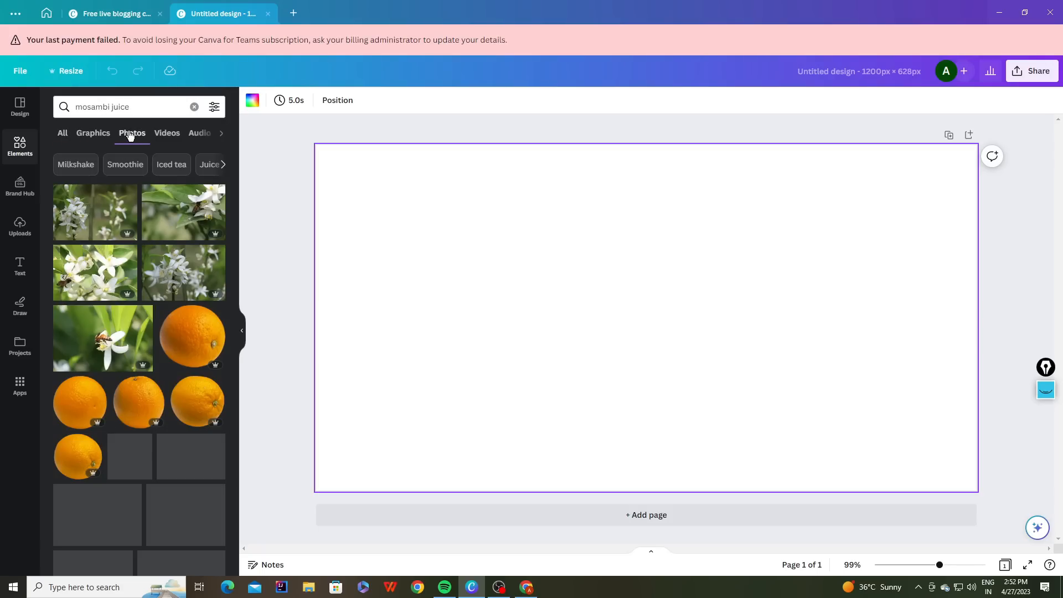
Make the page background black, add the photo of two orange juice glasses, and set it as the page background.
scroll(104, 318, "down", 5)
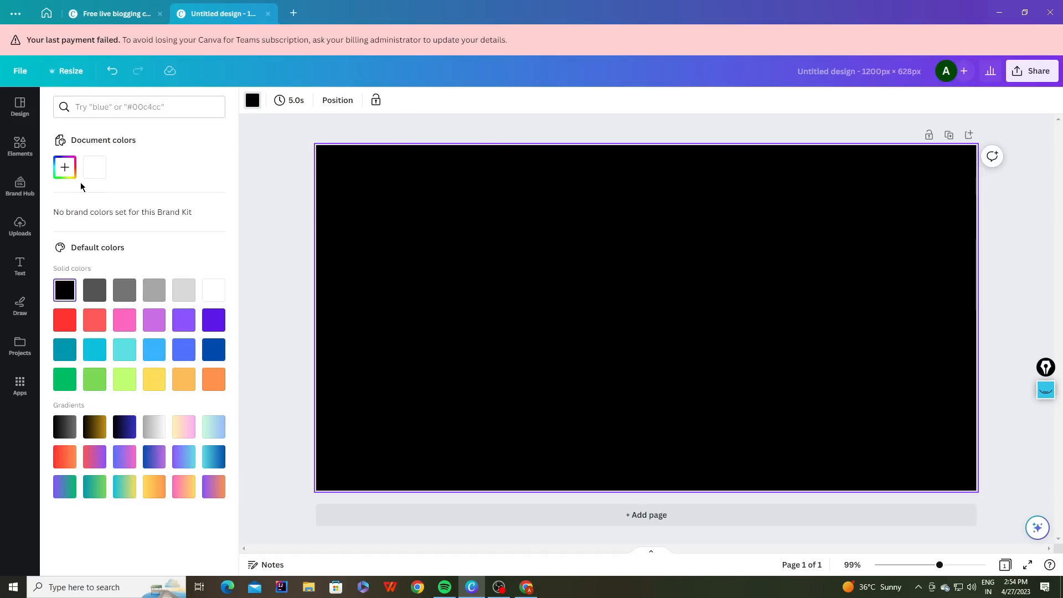
left_click(278, 142)
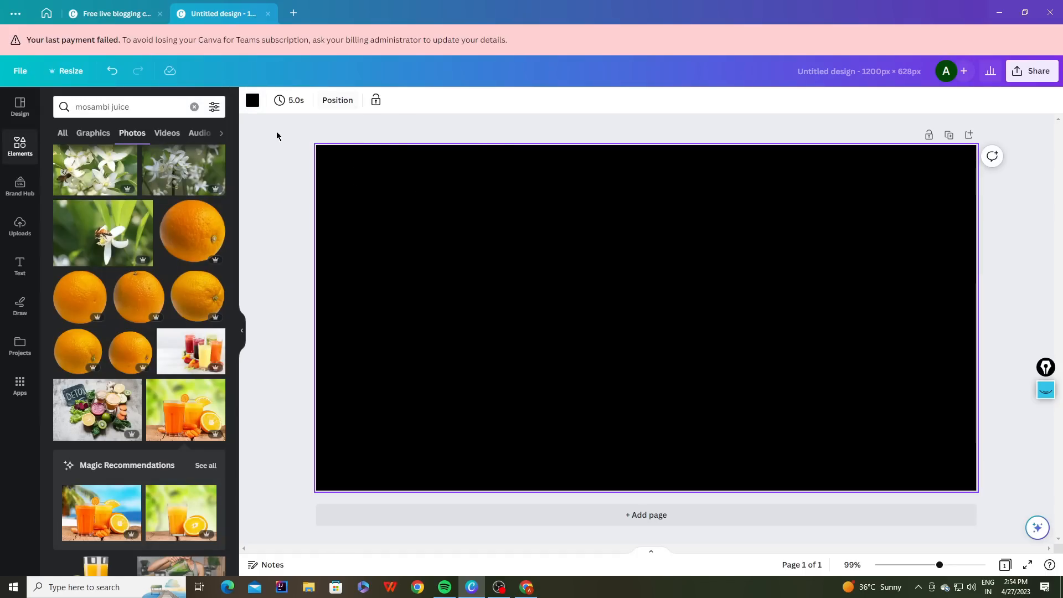
left_click(186, 407)
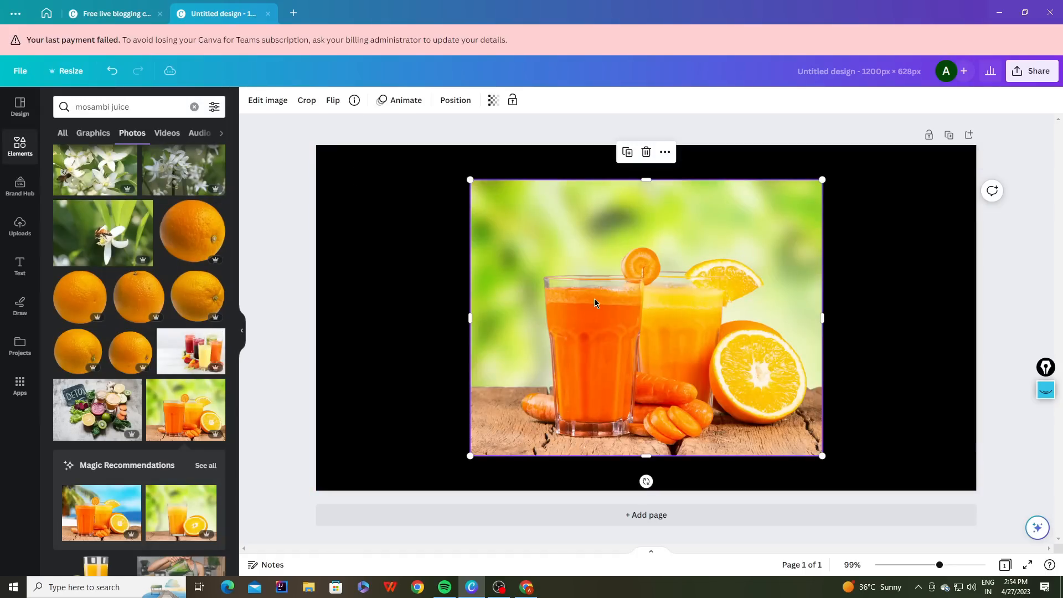
right_click(594, 298)
left_click(651, 537)
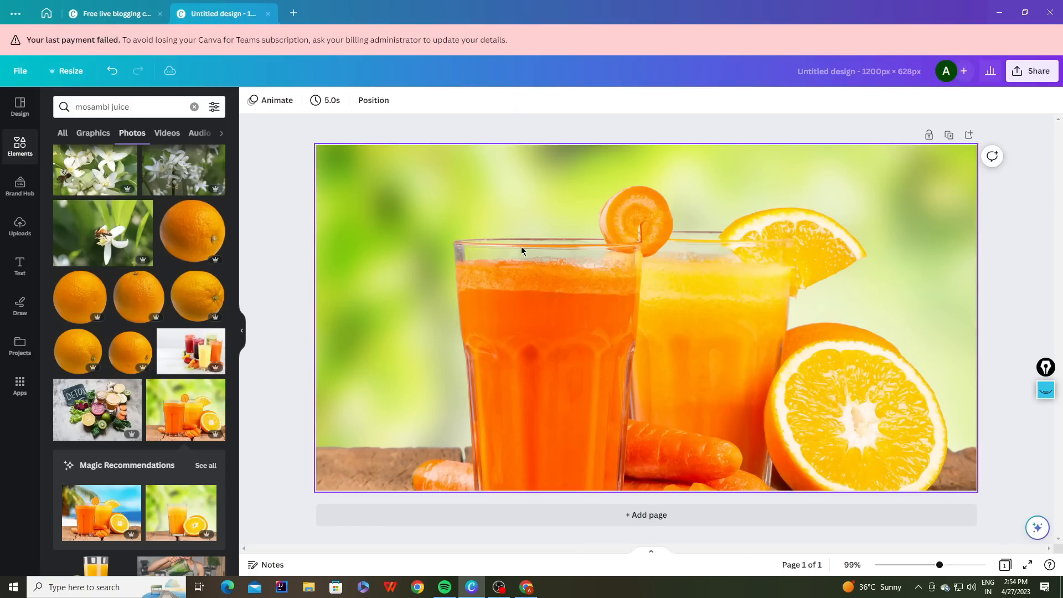
Lower the transparency value of the juice background photo so the black behind it darkens the picture.
left_click(481, 224)
left_click(566, 100)
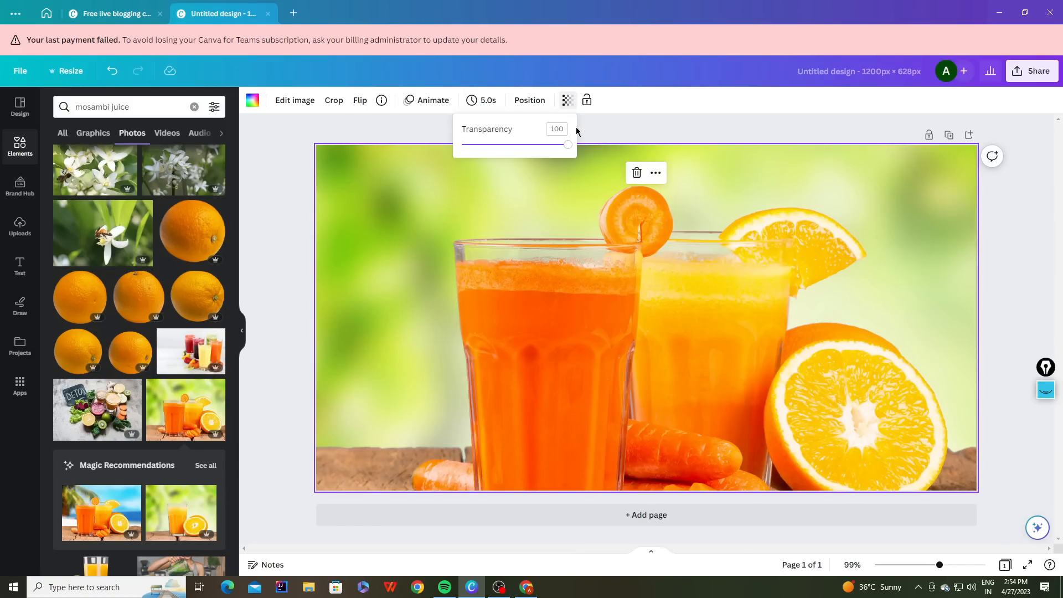
left_click_drag(567, 145, 504, 151)
left_click(275, 205)
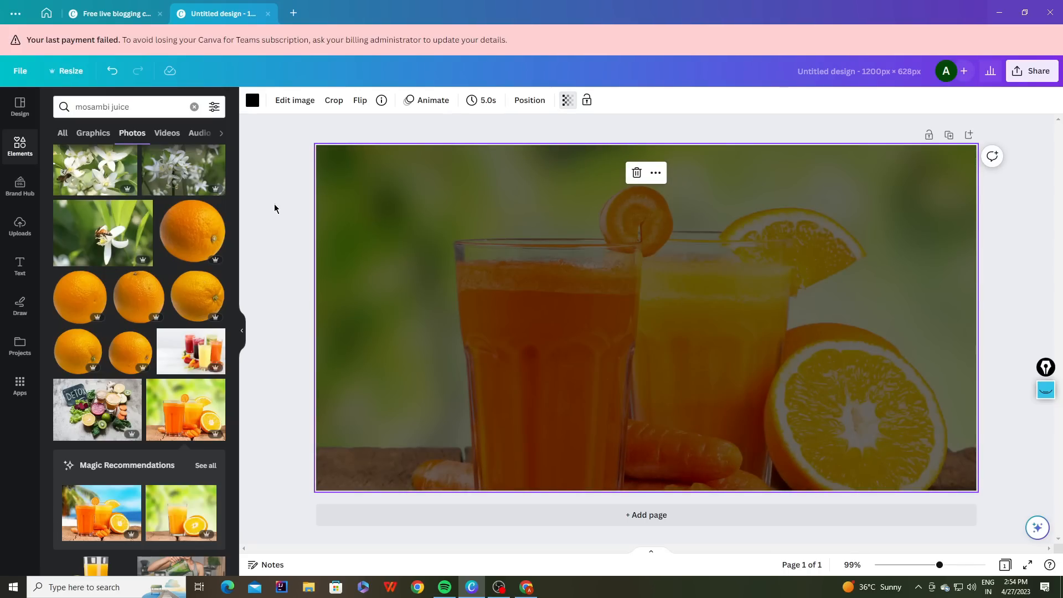
left_click(275, 205)
Add a heading text box to the page and clear its placeholder text.
left_click(20, 267)
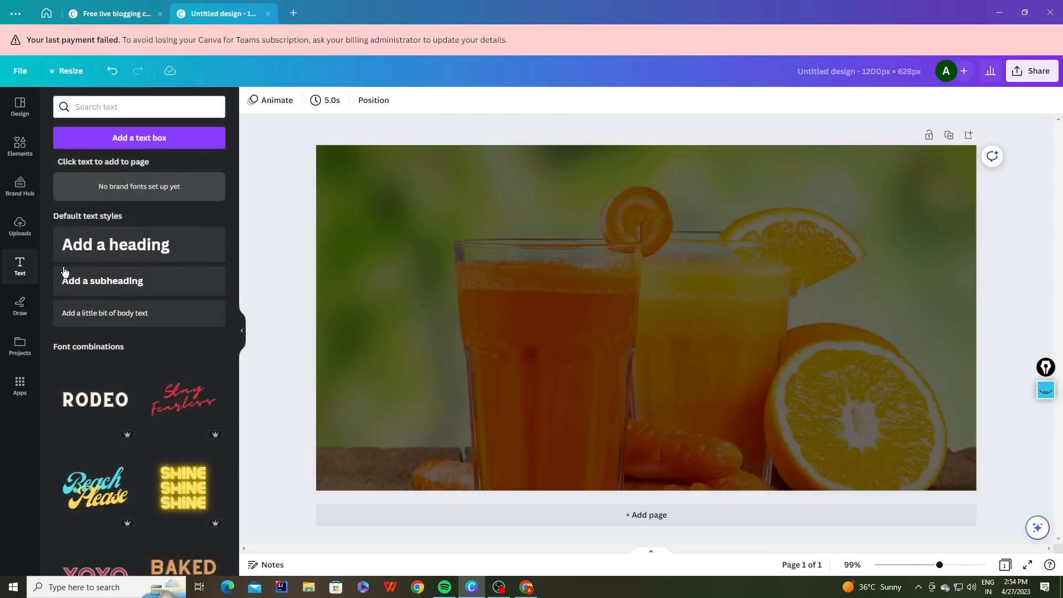
left_click(119, 252)
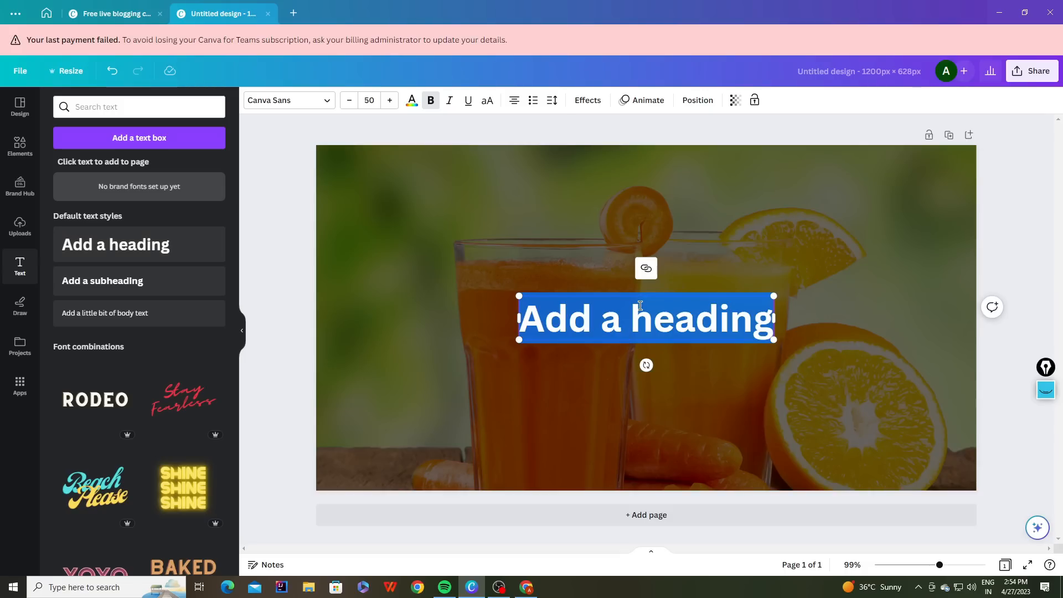
key("BackSpace")
type("मौसमी का जूस")
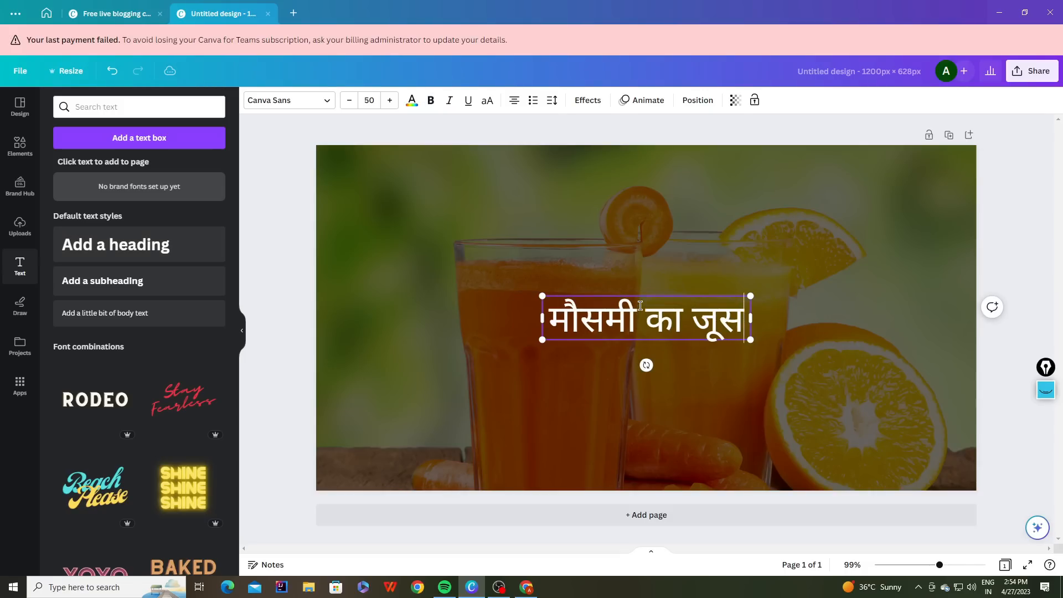
key("BackSpace")
key("BackSpace")
key("BackSpace")
key("BackSpace")
key("BackSpace")
key("BackSpace")
key("BackSpace")
key("BackSpace")
key("BackSpace")
key("BackSpace")
key("BackSpace")
key("BackSpace")
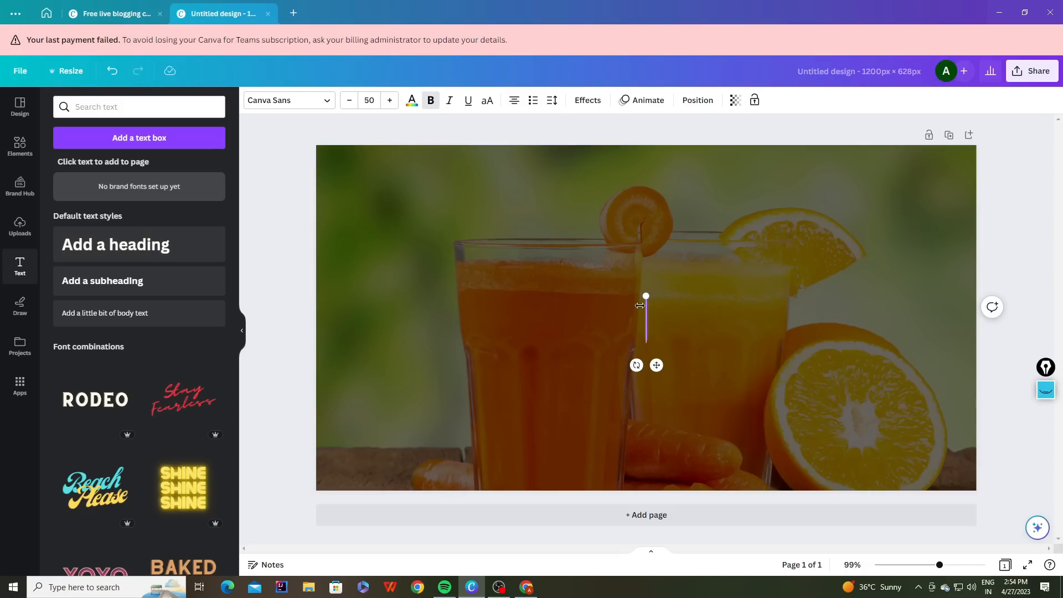
Copy the title "मौसमी का जूस पीने के 7 फायदे और नुकसान" from the WordPress post and paste it into the Canva heading.
left_click(526, 587)
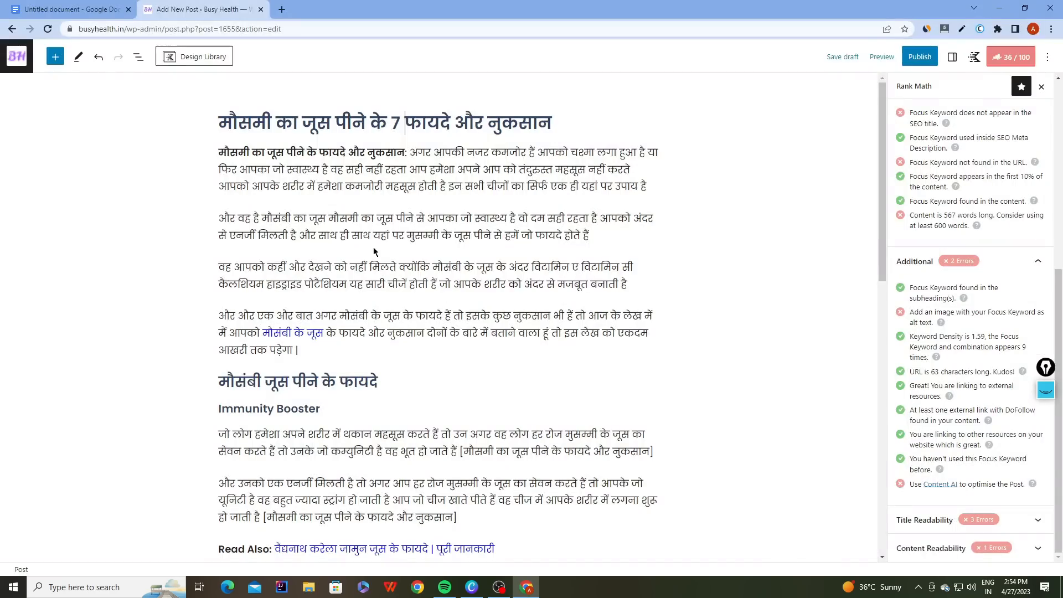
left_click_drag(220, 123, 560, 116)
key("ctrl+c")
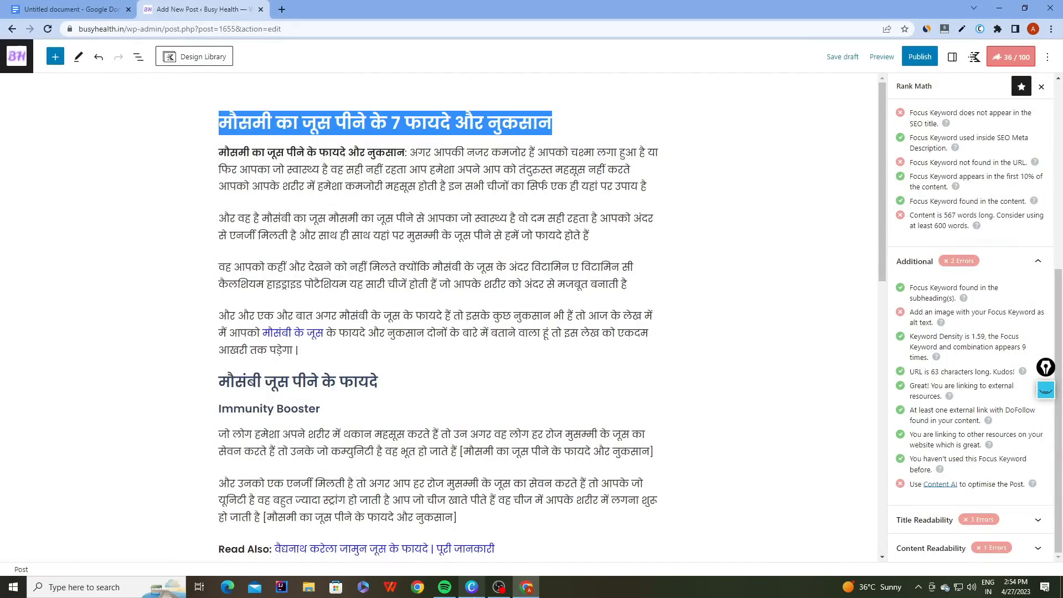
left_click(471, 587)
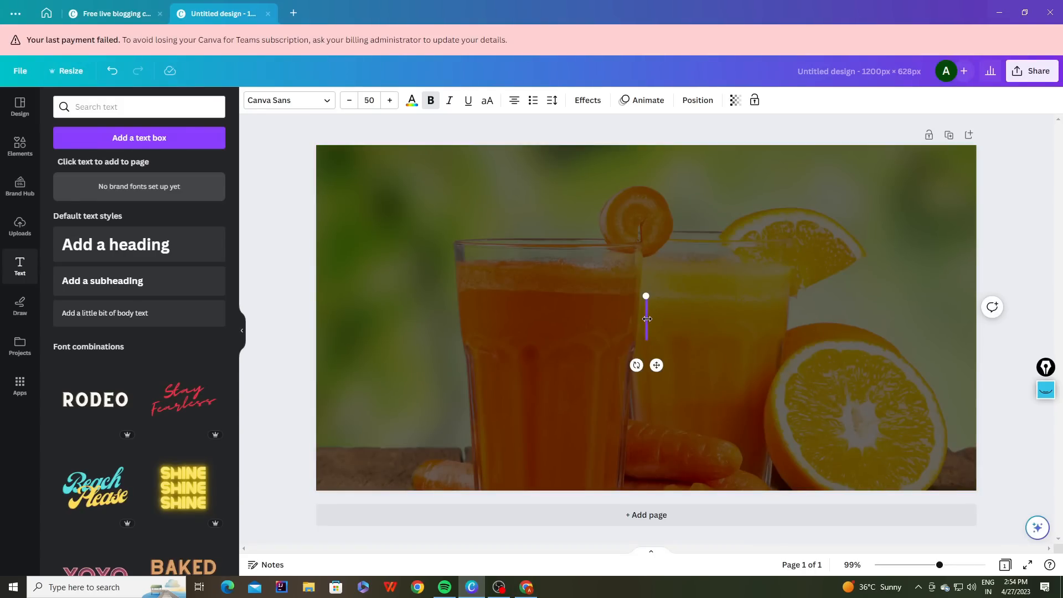
key("ctrl+v")
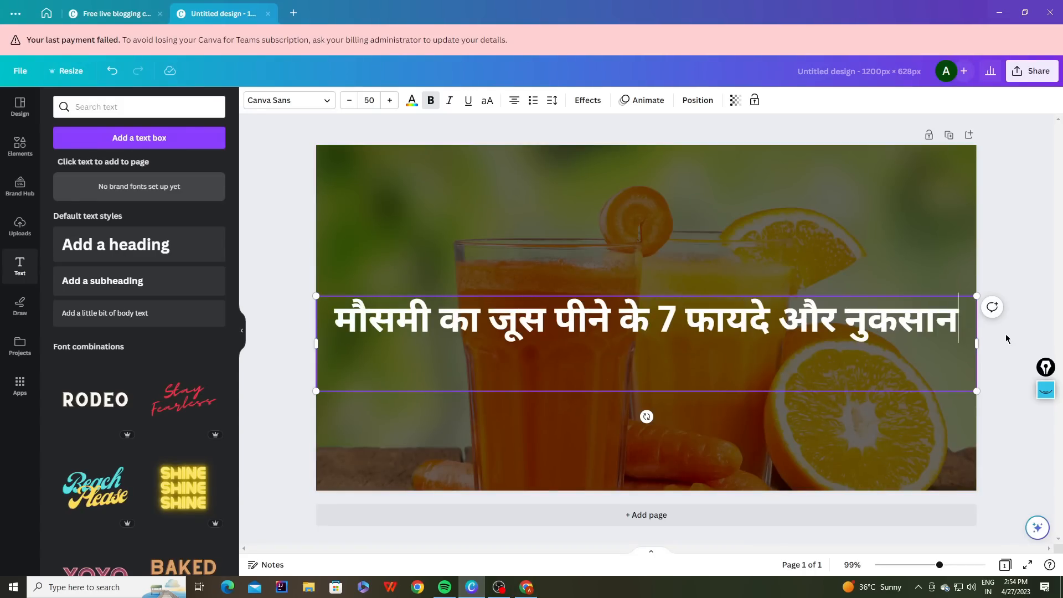
Narrow the heading box so the text wraps onto two lines, then move it up and enlarge it across the photo.
left_click_drag(976, 344, 682, 358)
left_click_drag(398, 341, 494, 233)
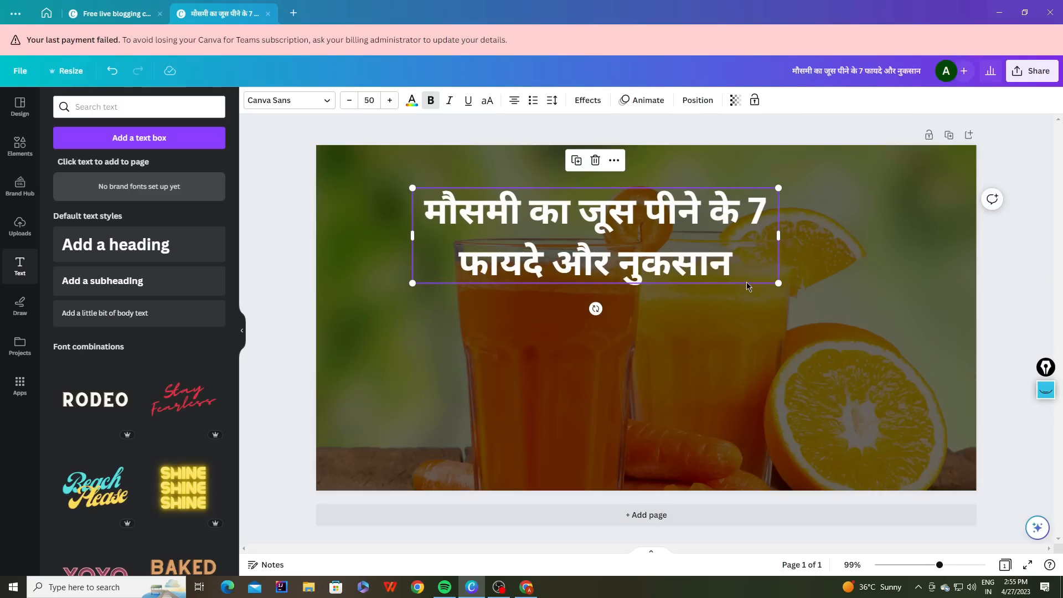
left_click_drag(779, 283, 944, 429)
left_click(265, 227)
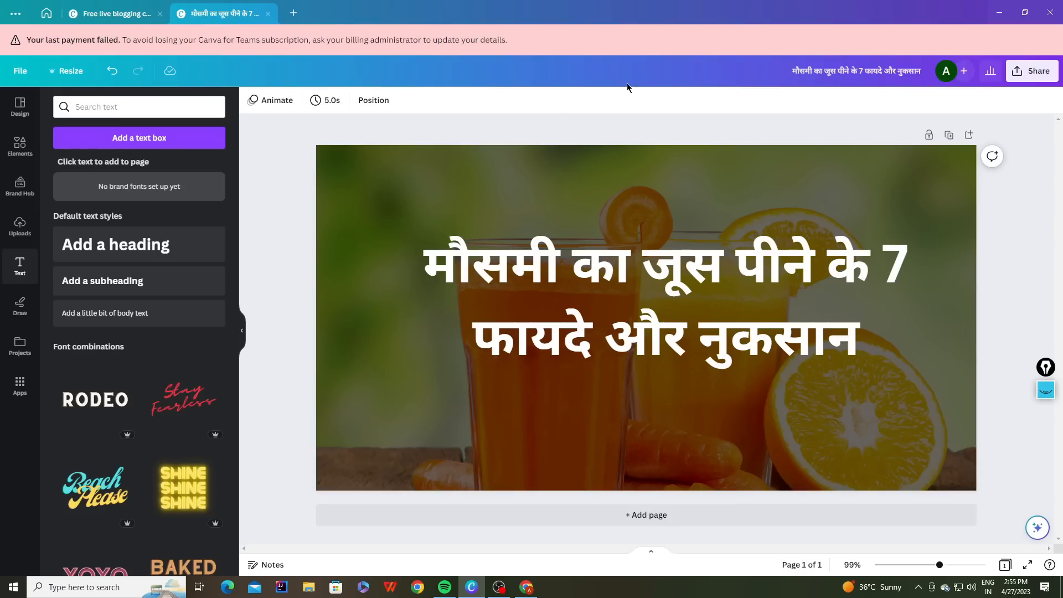
Rename the design as "मौसमी का जूस पीने के फायदे और नुकसान", without the 7.
left_click(871, 76)
key("ctrl+c")
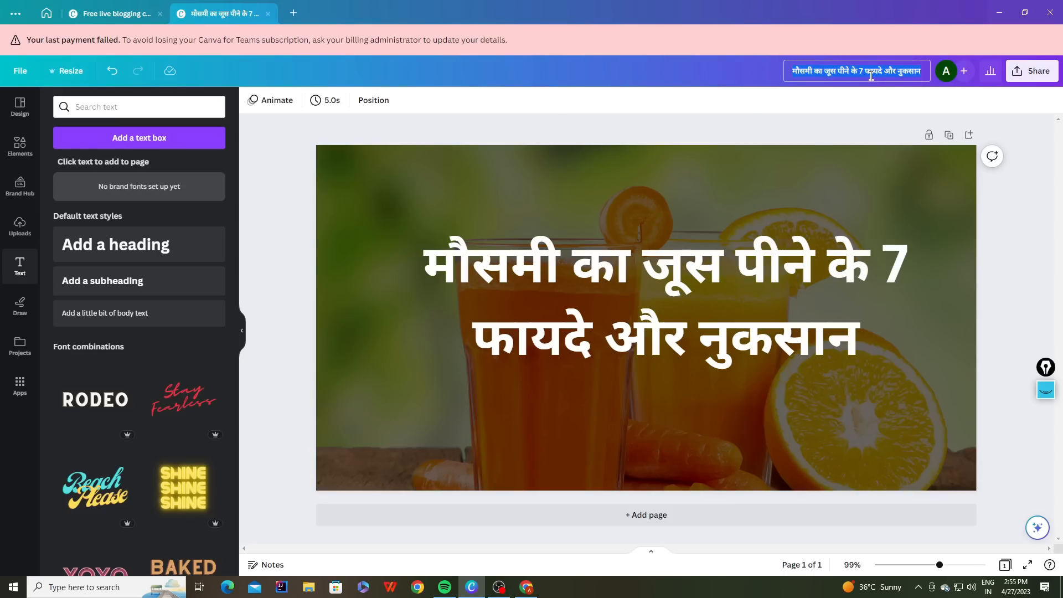
key("BackSpace")
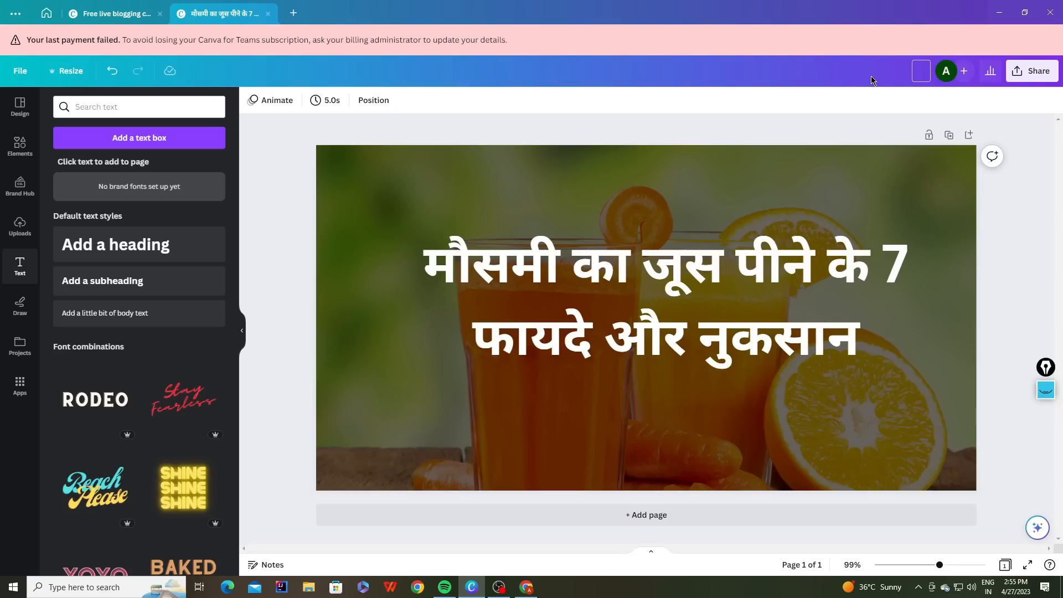
key("ctrl+v")
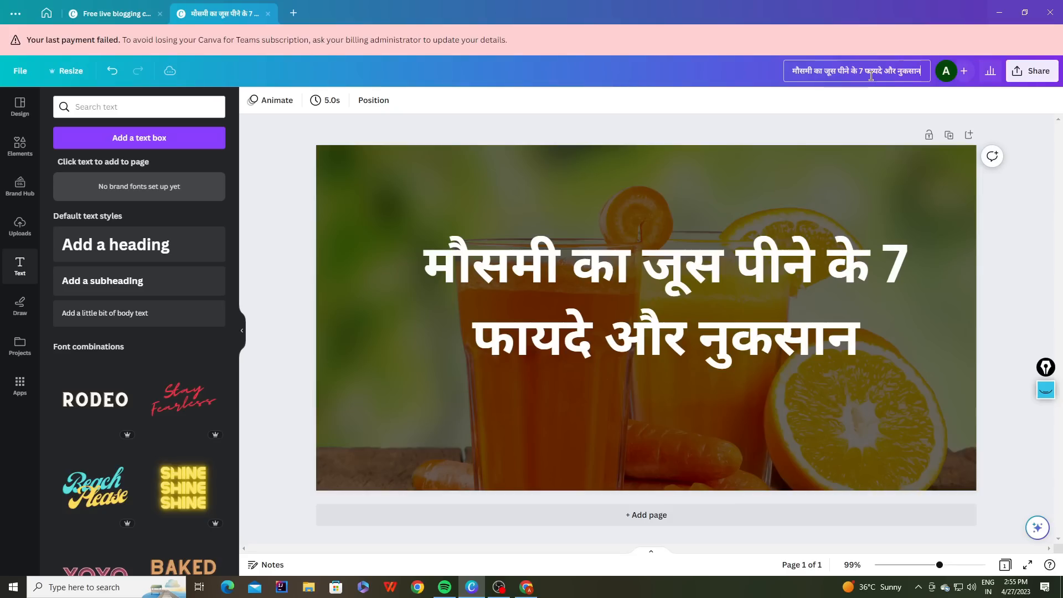
key("BackSpace")
key("BackSpace")
Download the finished juice design as a PNG and dismiss the completion notice.
left_click(1032, 70)
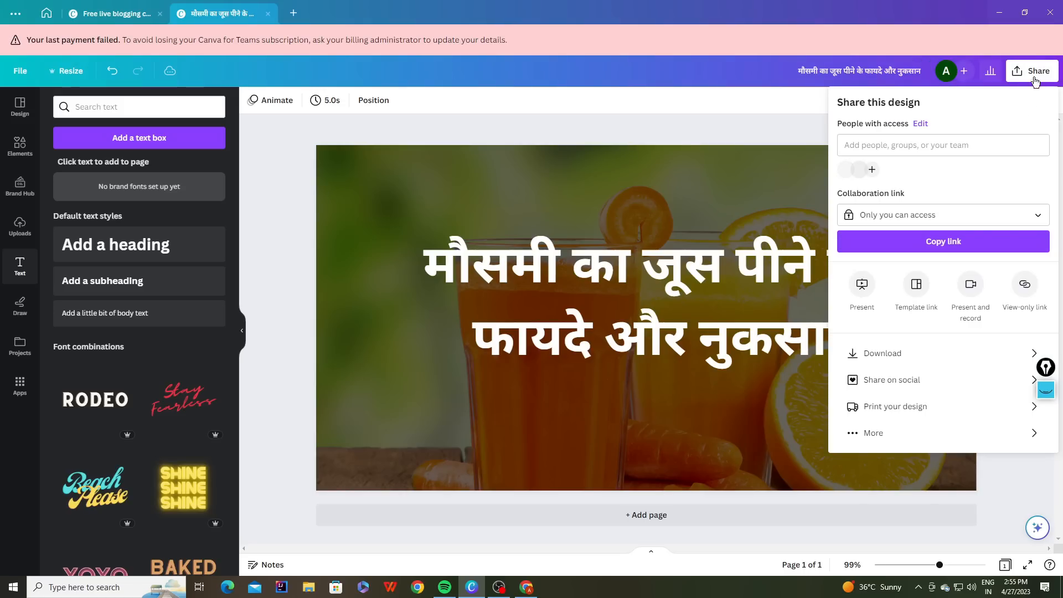
left_click(967, 360)
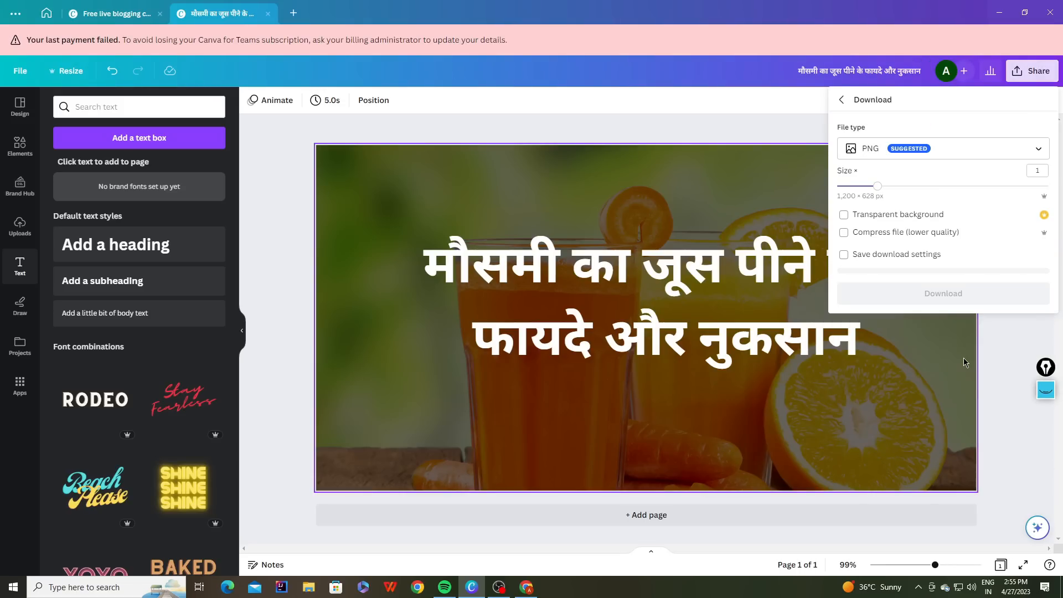
left_click(996, 294)
left_click(660, 386)
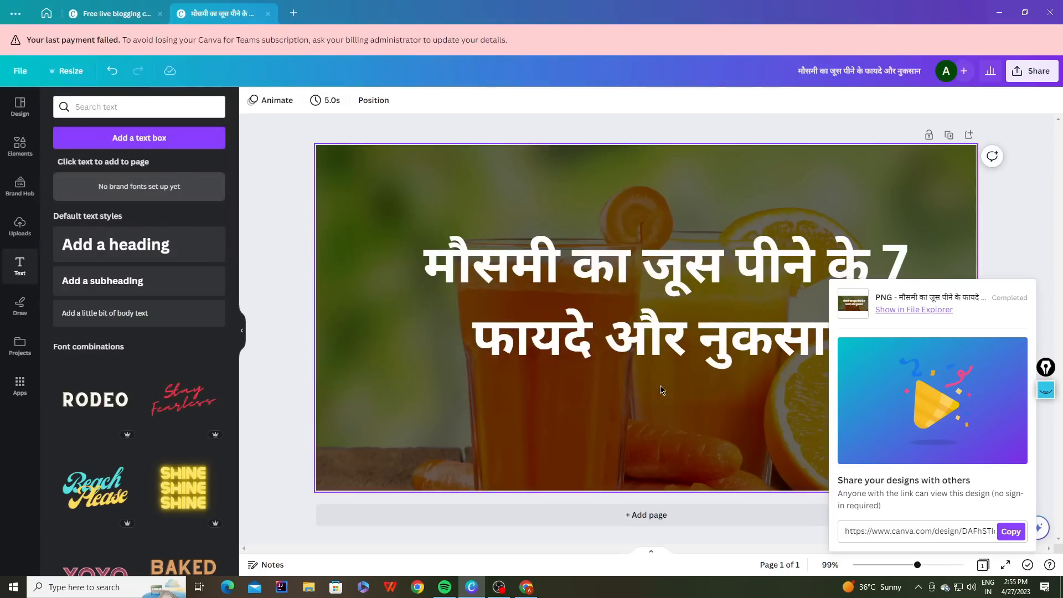
left_click(1039, 217)
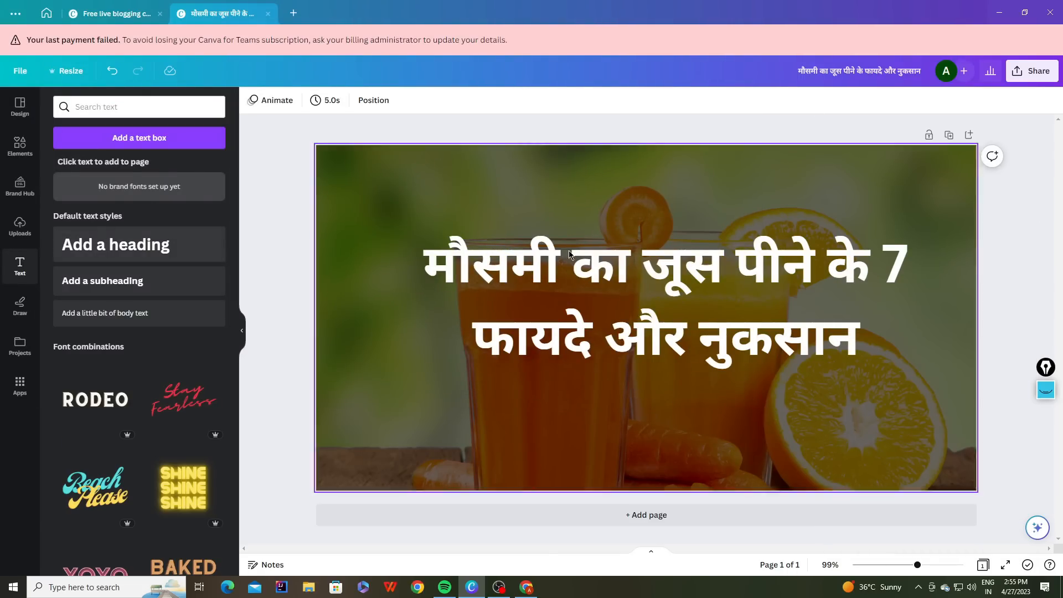
Delete the heading and juice photo from the page and clear the "mosambi juice" element search.
left_click(636, 254)
key("Delete")
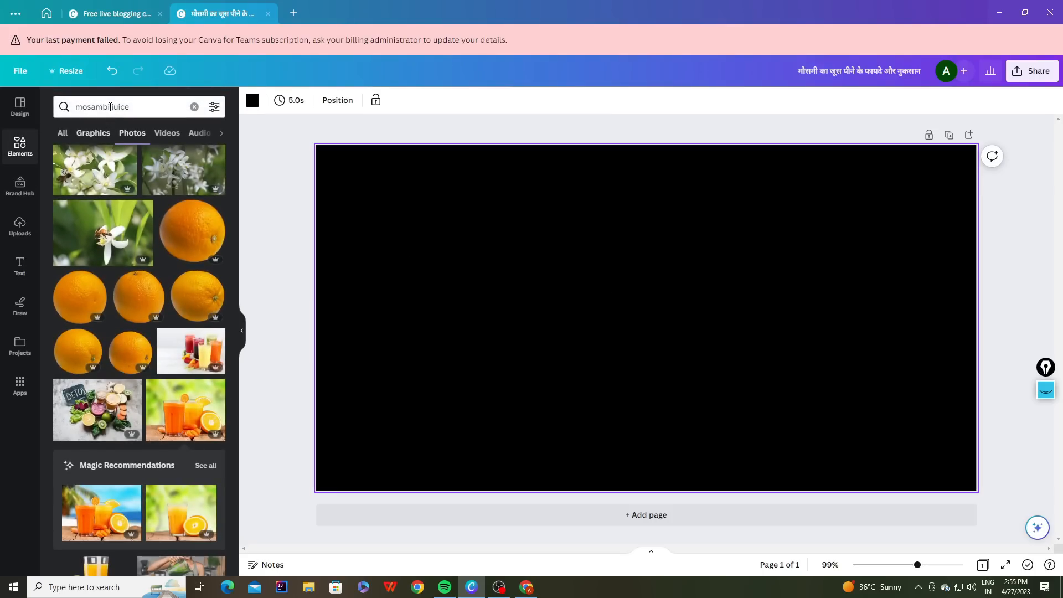
left_click(139, 107)
scroll(152, 301, "down", 5)
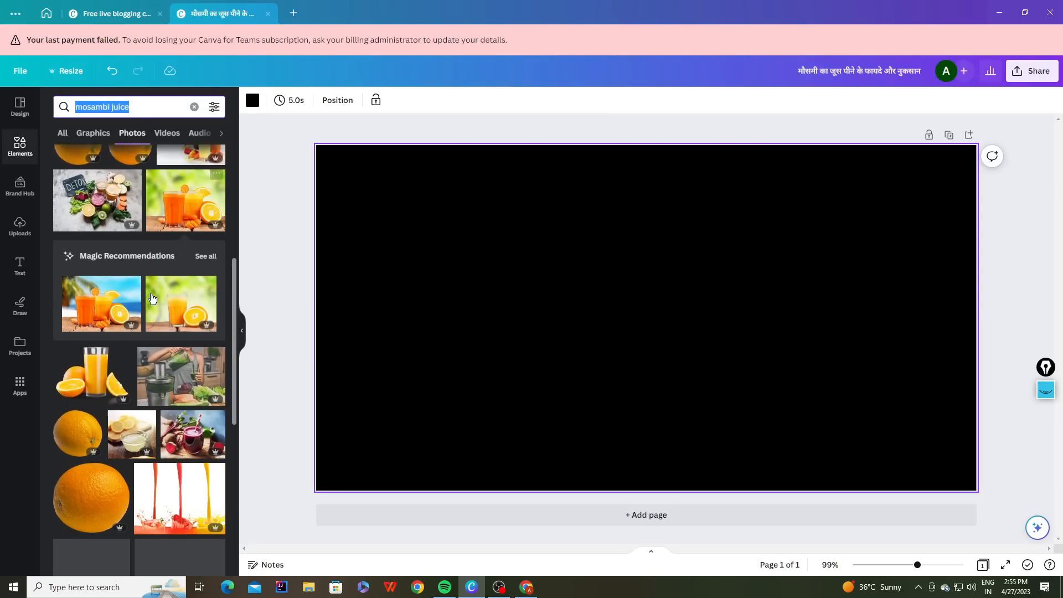
scroll(152, 299, "up", 6)
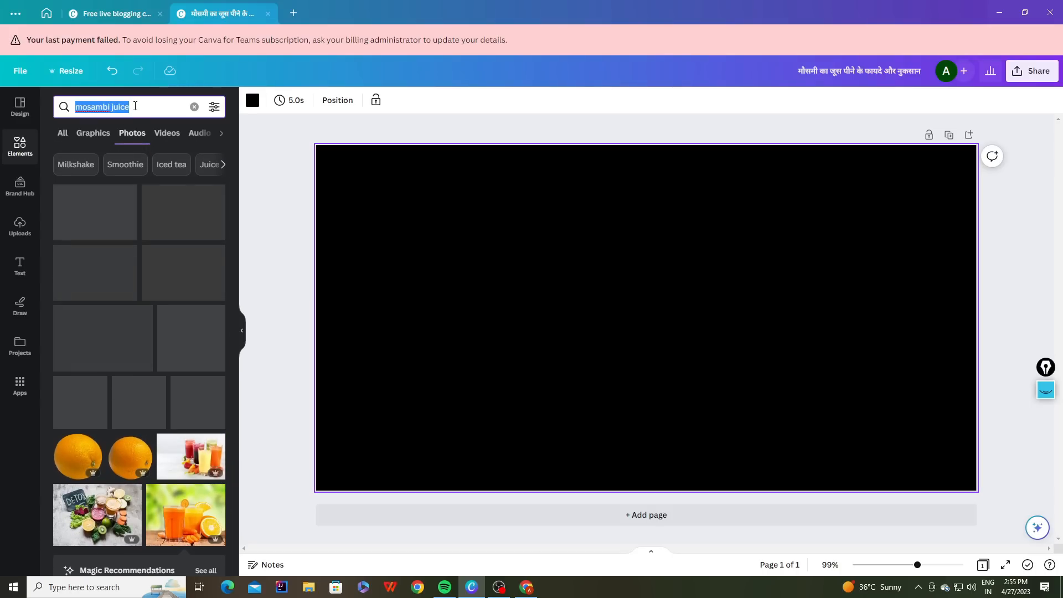
key("BackSpace")
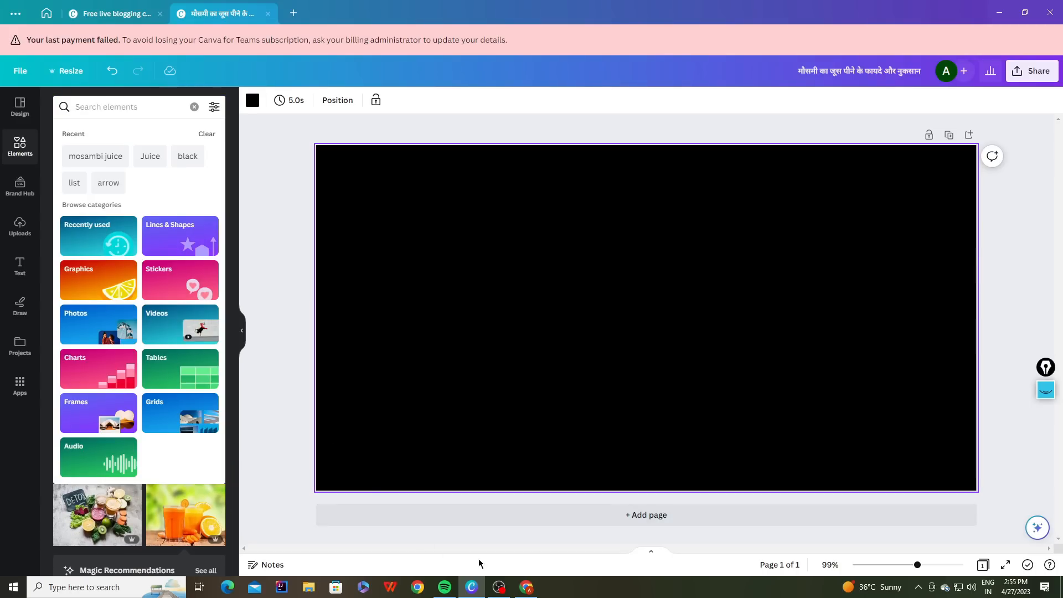
Check the first benefit subheading in the WordPress post and search Canva's photos for "immunity booster".
left_click(526, 587)
scroll(297, 314, "down", 3)
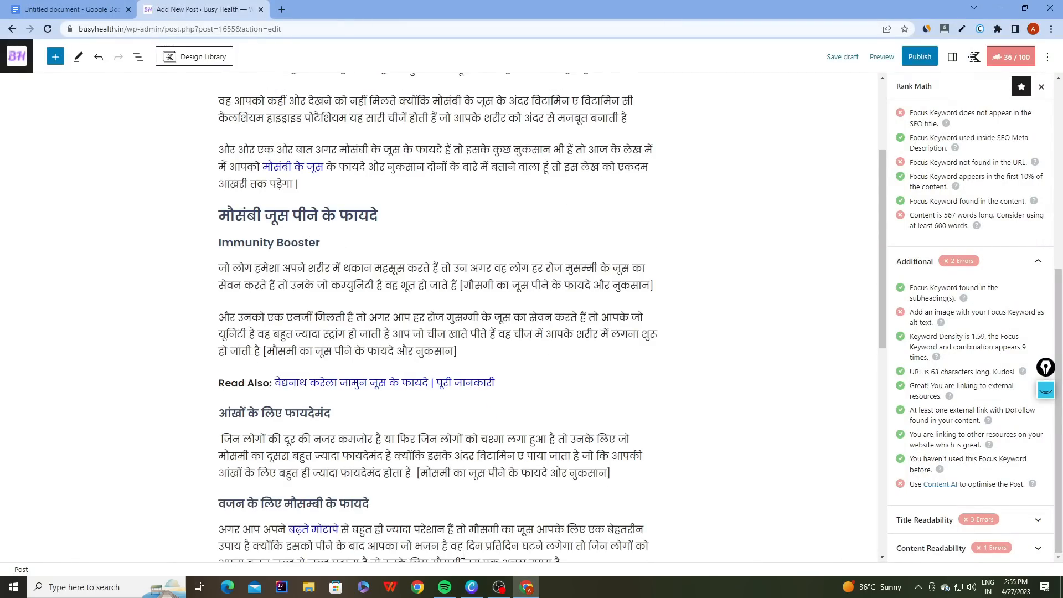
left_click(471, 587)
left_click(129, 108)
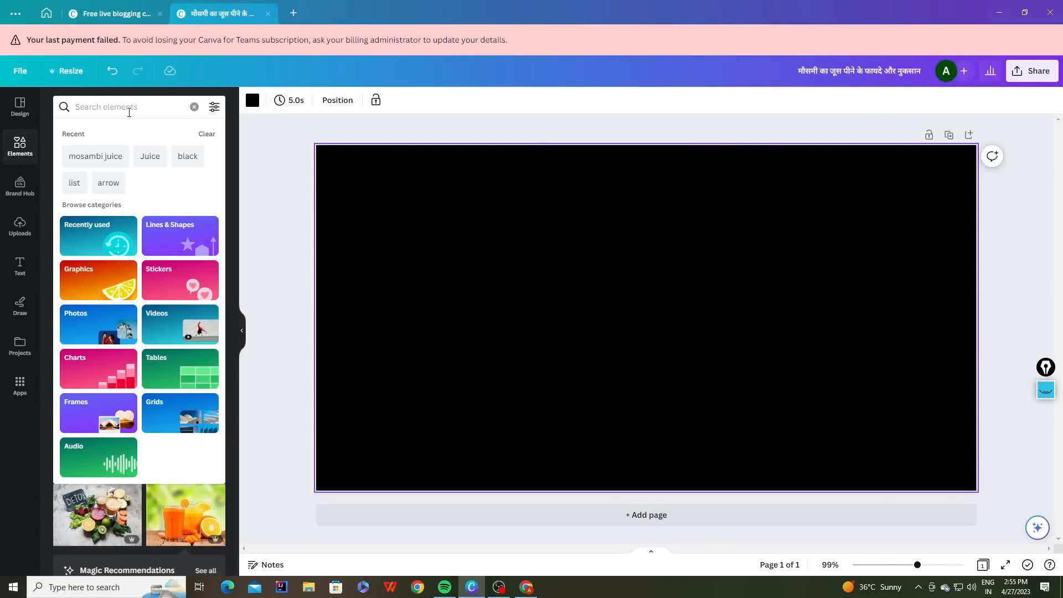
type("immunity booster")
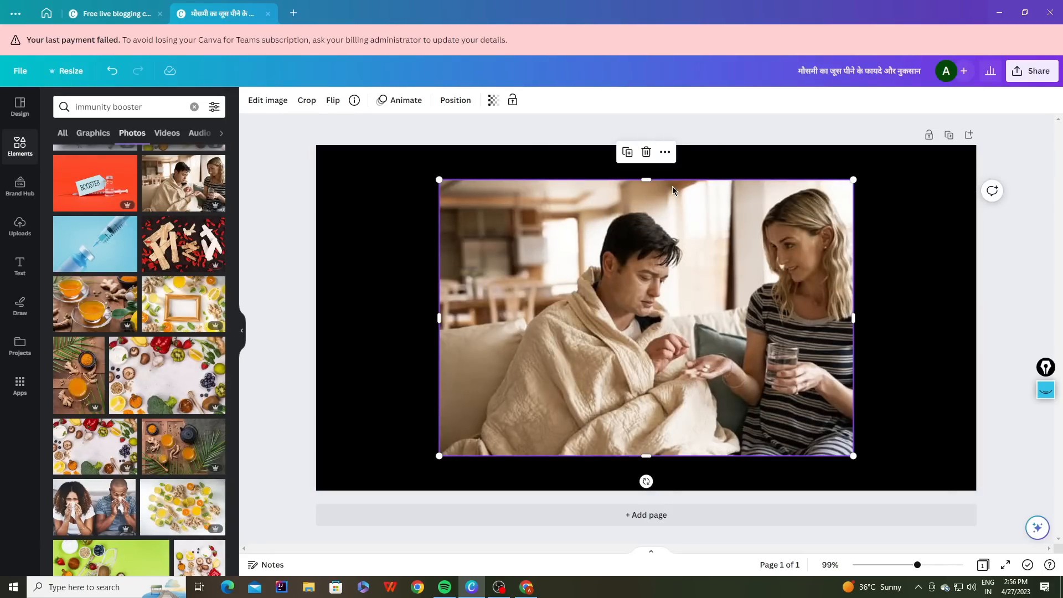
Swap the photo of the couple for the red photo with the BOOSTER tag and set it as the page background.
left_click(646, 151)
left_click(94, 182)
right_click(644, 268)
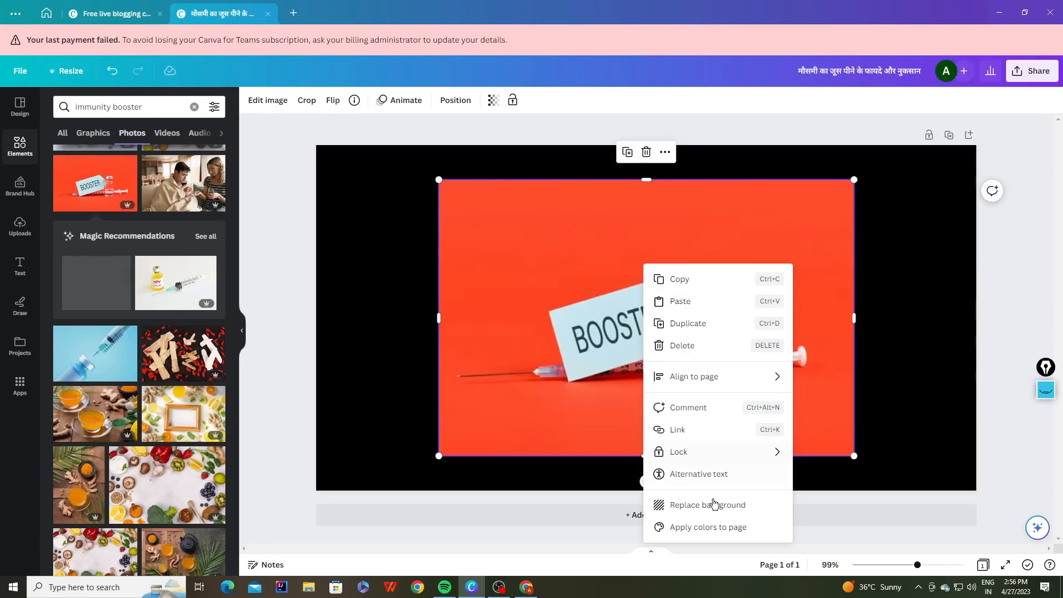
left_click(711, 504)
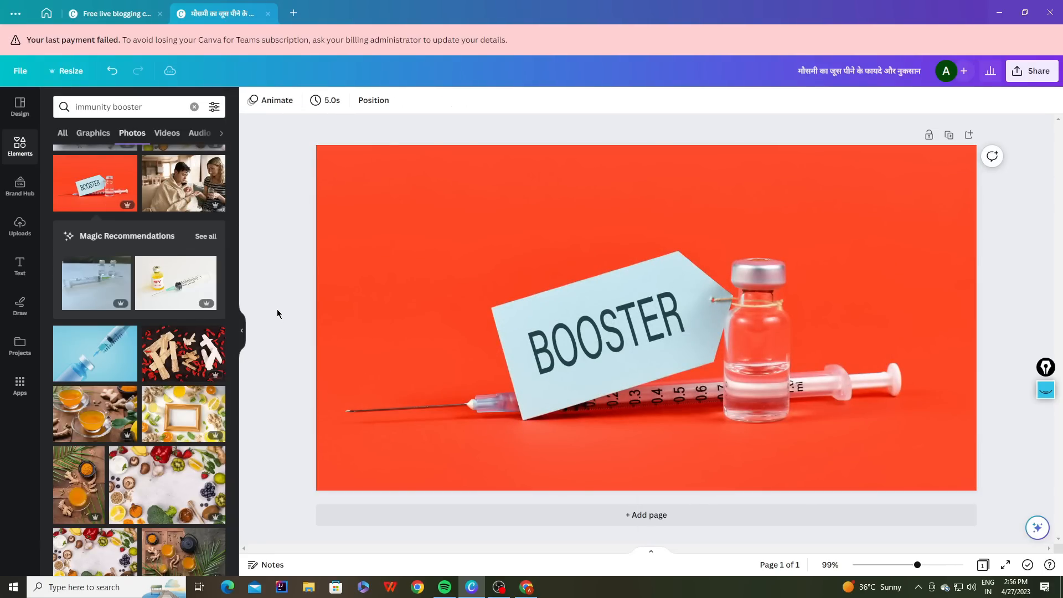
Rename the design as "immunity booster".
left_click(877, 70)
key("super+c")
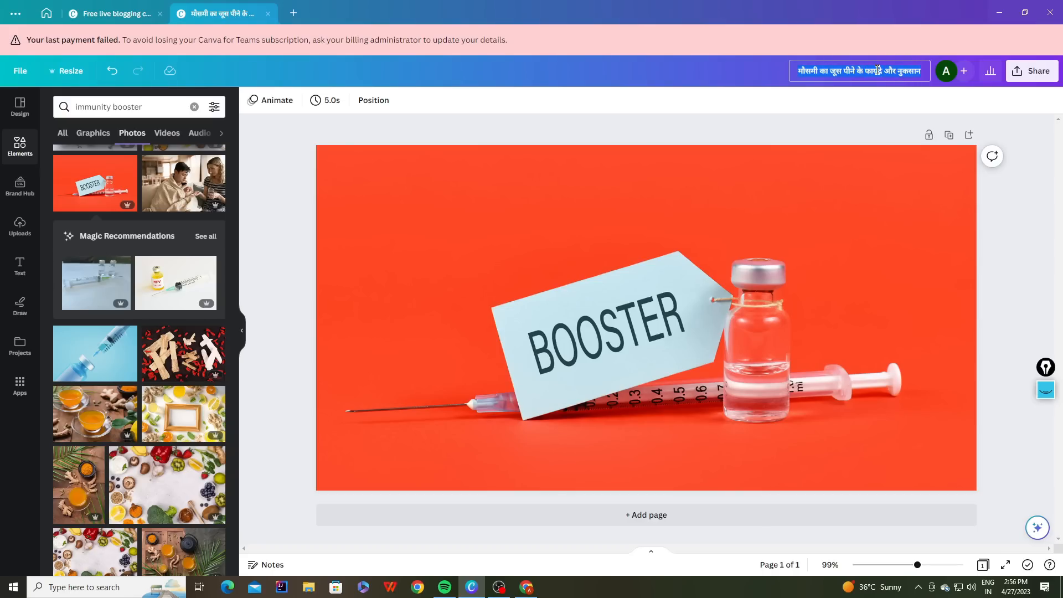
key("BackSpace")
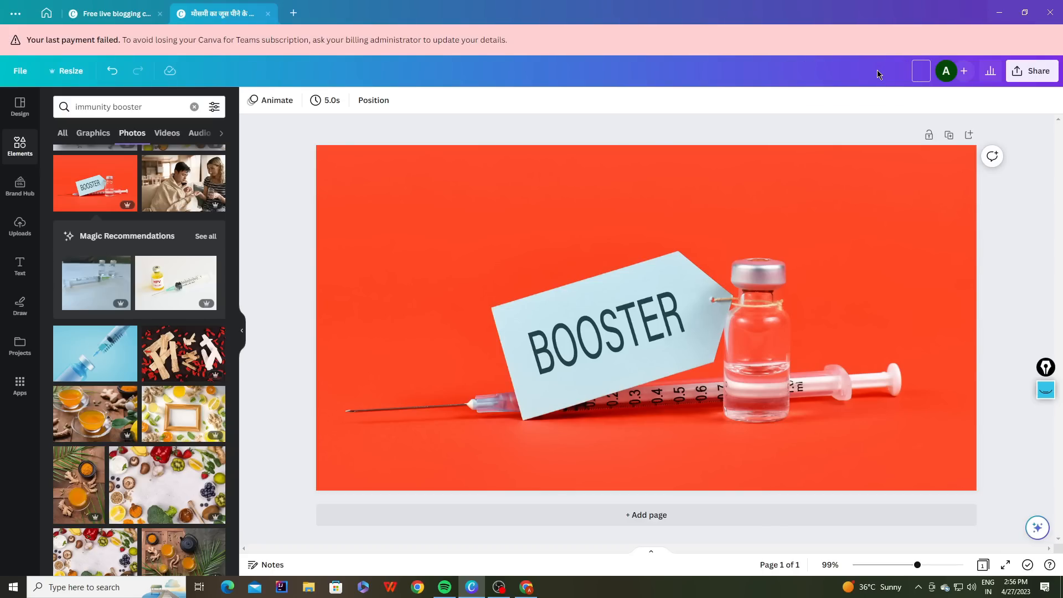
type("Immunity booster")
key("Return")
Download the design as a PNG and save it as "immunity booster" in the Downloads folder.
left_click(1031, 71)
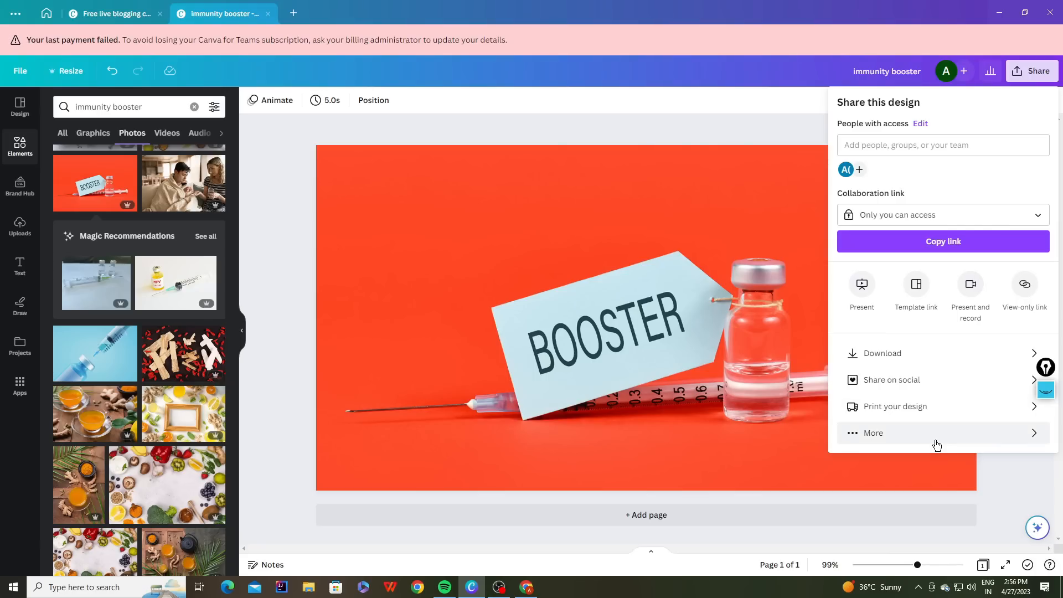
left_click(895, 354)
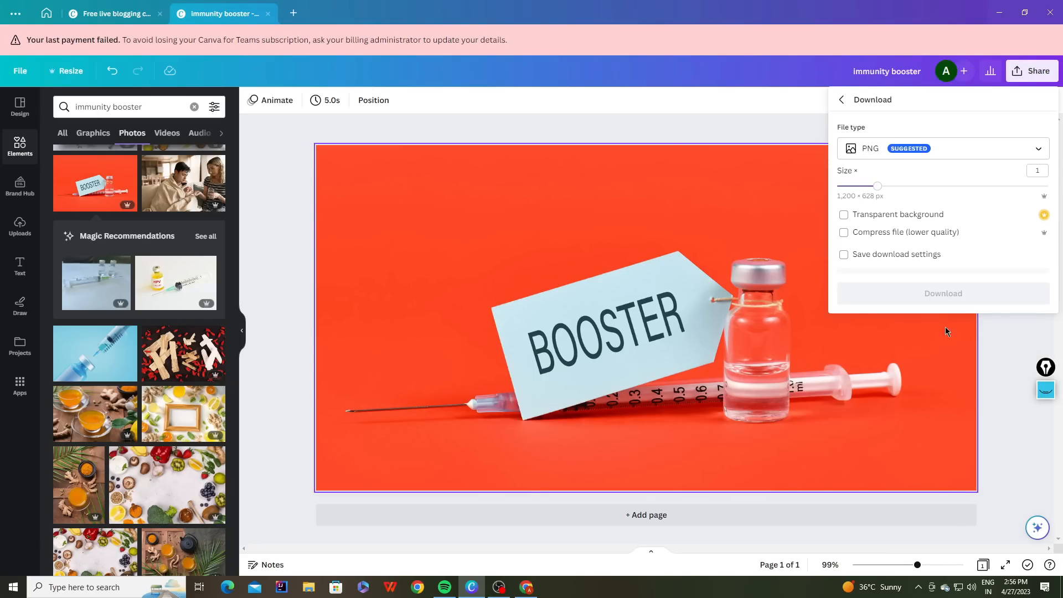
left_click(986, 293)
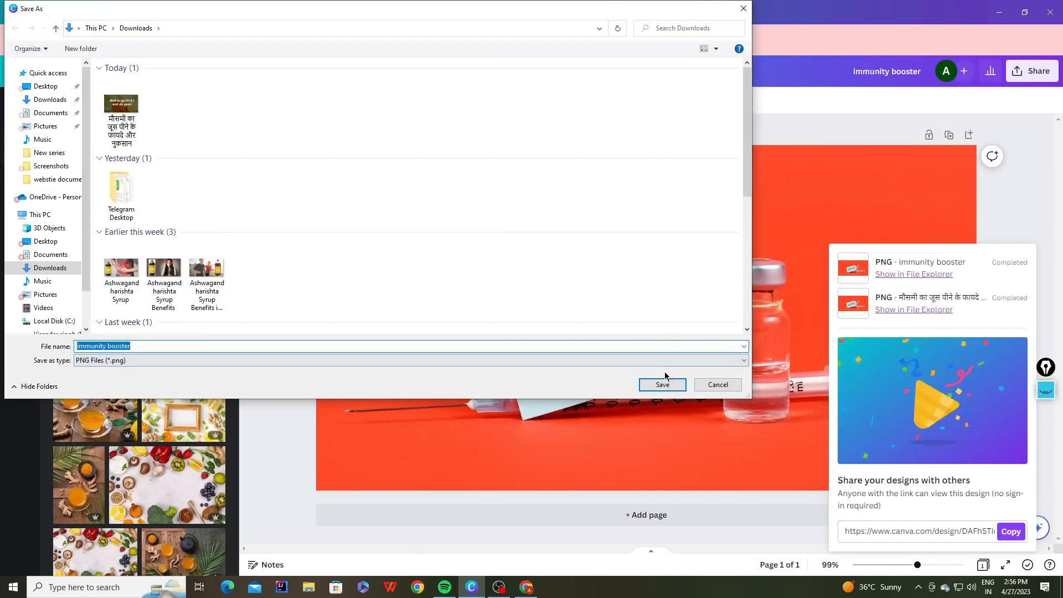
left_click(662, 385)
left_click(310, 271)
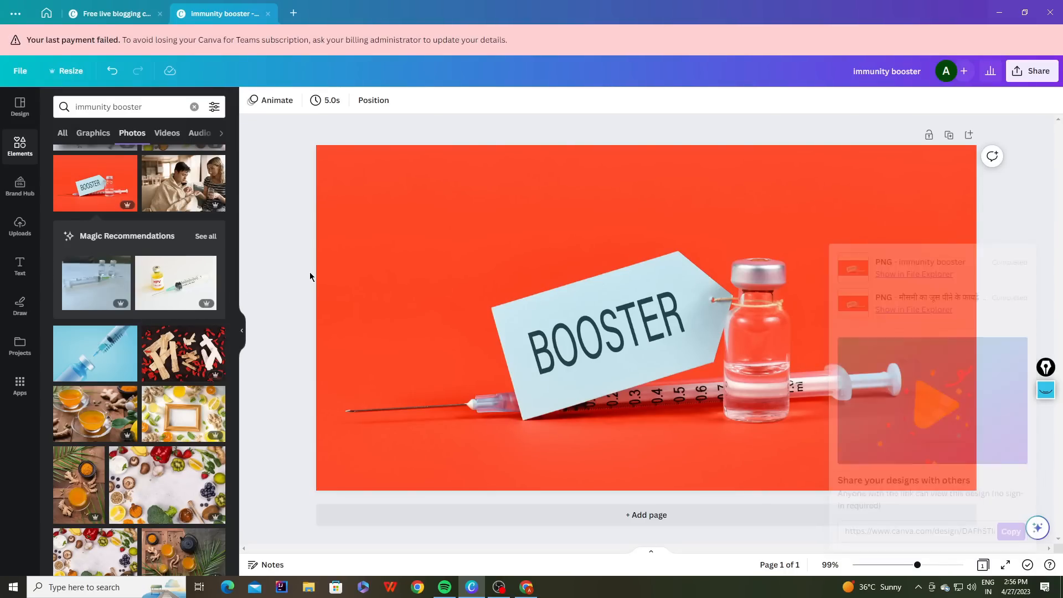
Detach the red BOOSTER photo from the page background and delete it.
right_click(444, 271)
left_click(473, 413)
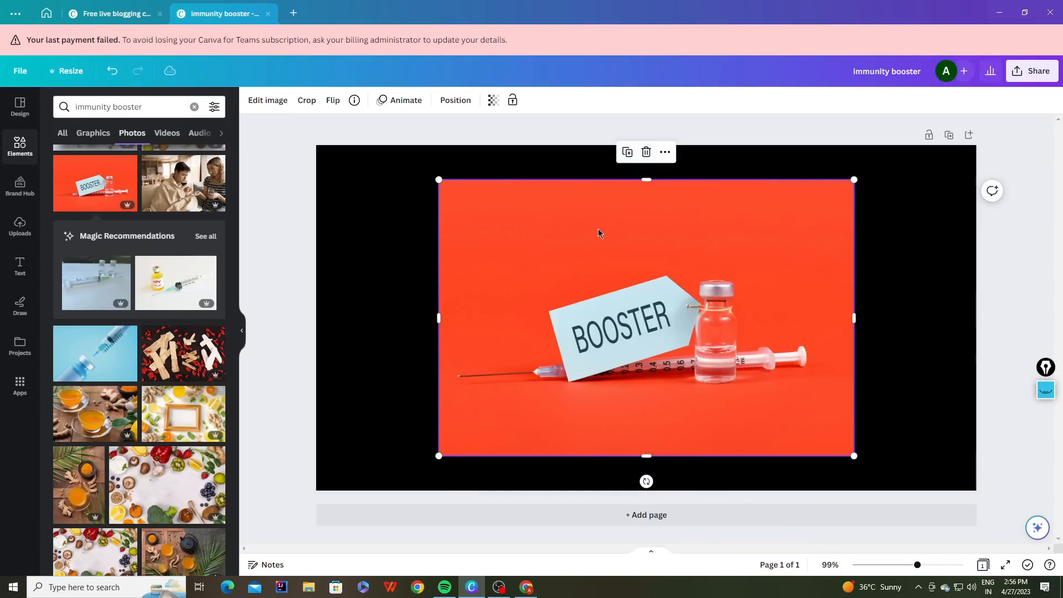
left_click(645, 152)
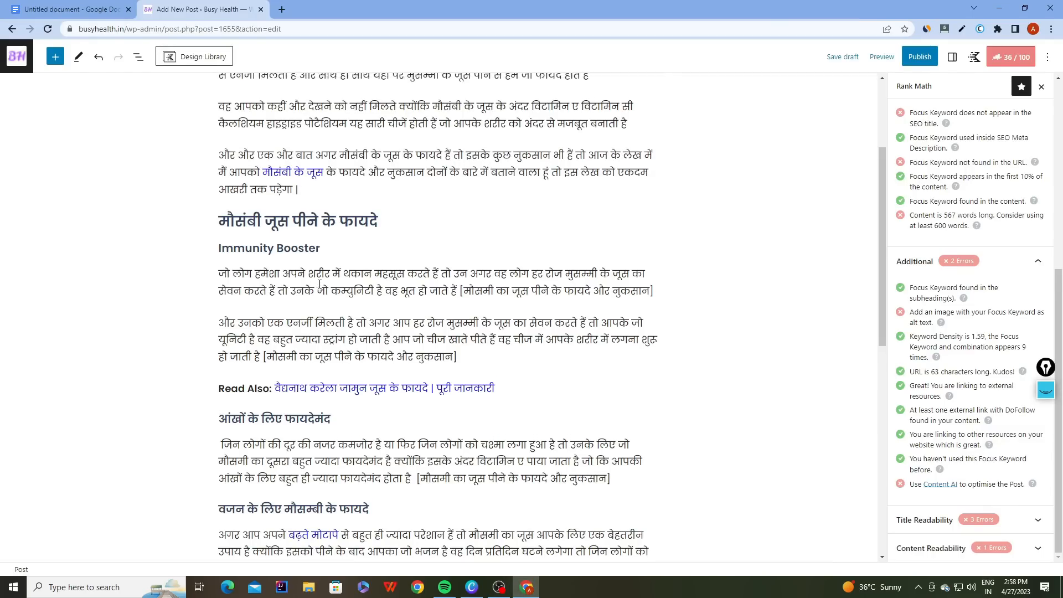
Upload "मौसमी का जूस पीने के फायदे और नुकसान" from Downloads for the WordPress post's featured image.
scroll(320, 284, "up", 3)
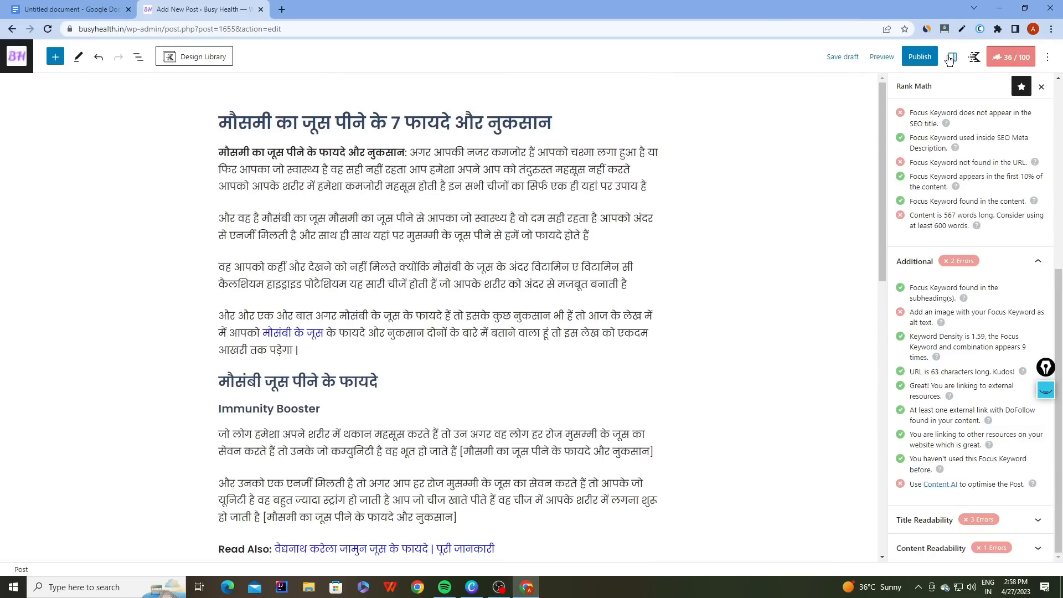
left_click(951, 57)
left_click(948, 327)
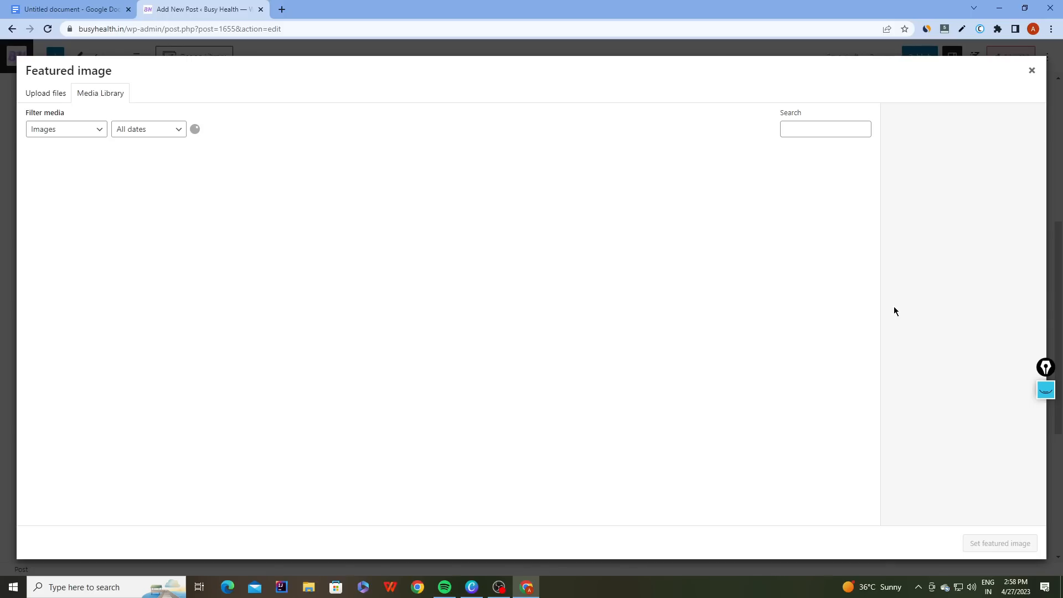
left_click(58, 95)
left_click(525, 282)
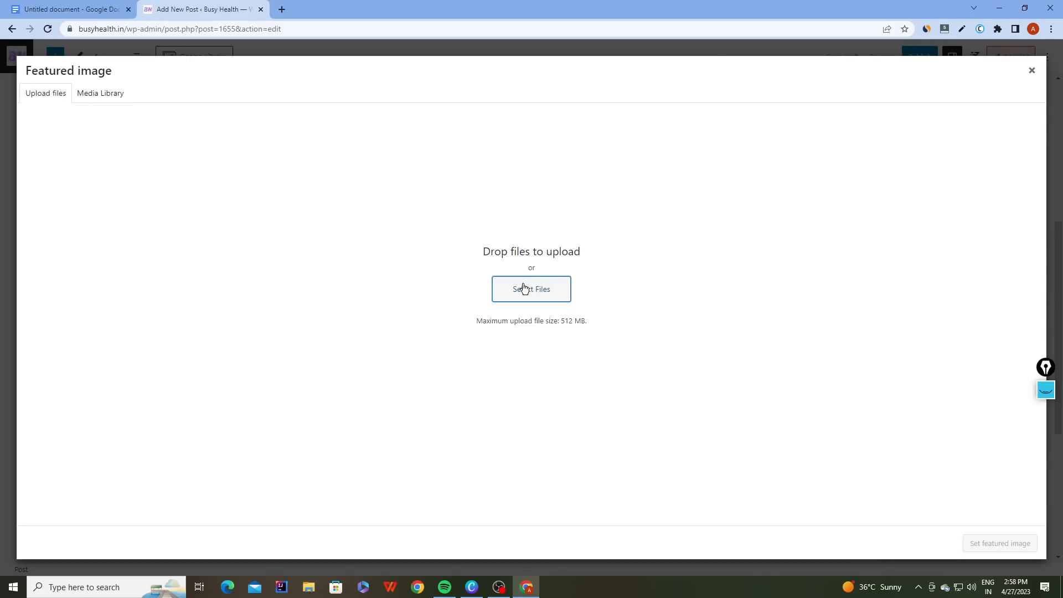
left_click(195, 119)
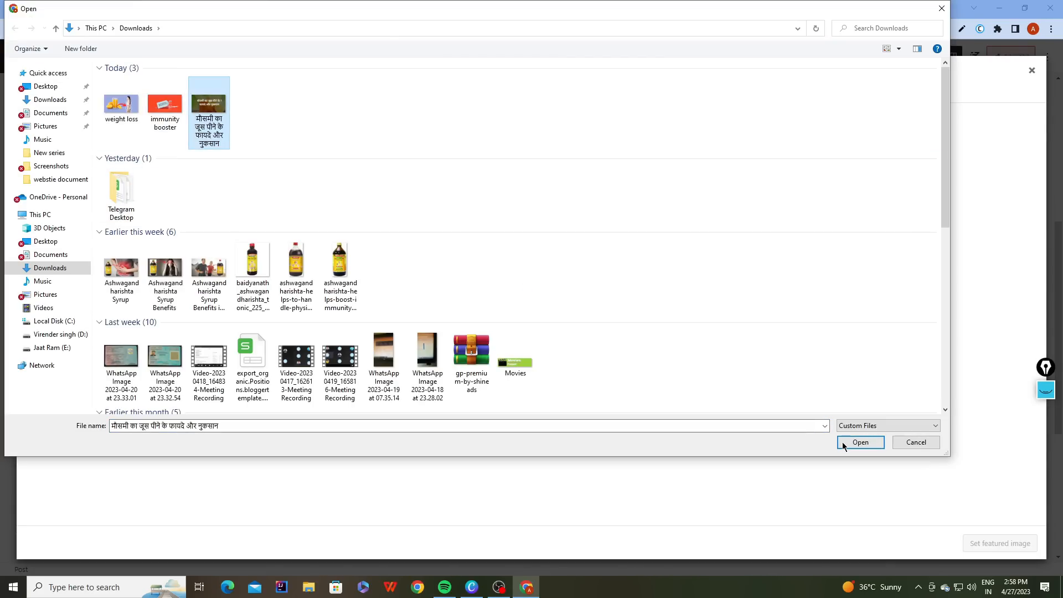
left_click(860, 443)
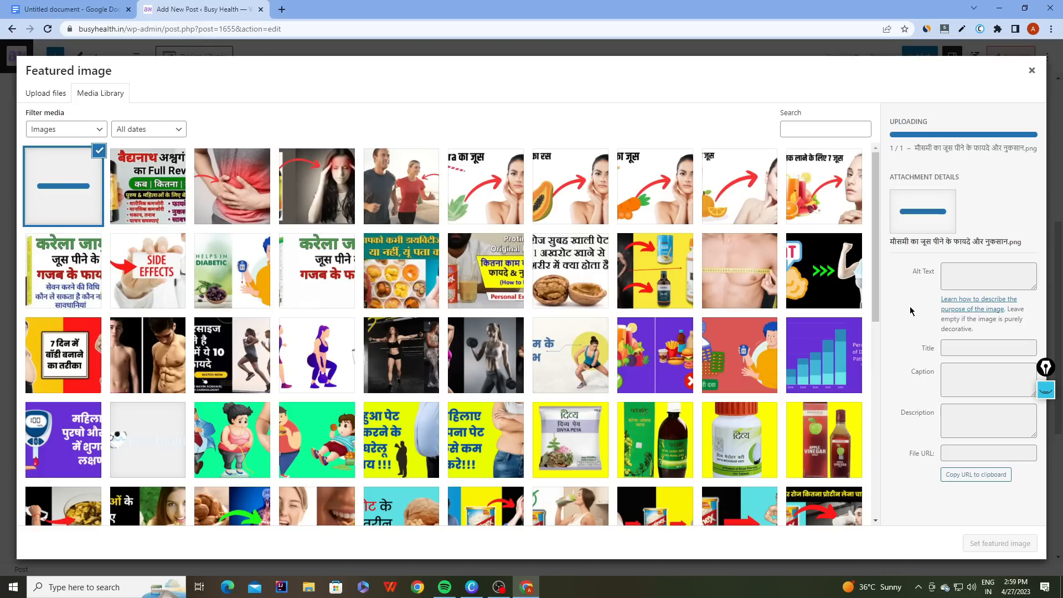
Replace the spaces in the uploaded image's title with hyphens to read "मौसमी-का-जूस-पीने-के-फायदे-और-नुकसान".
key("ctrl+plus")
key("ctrl+plus")
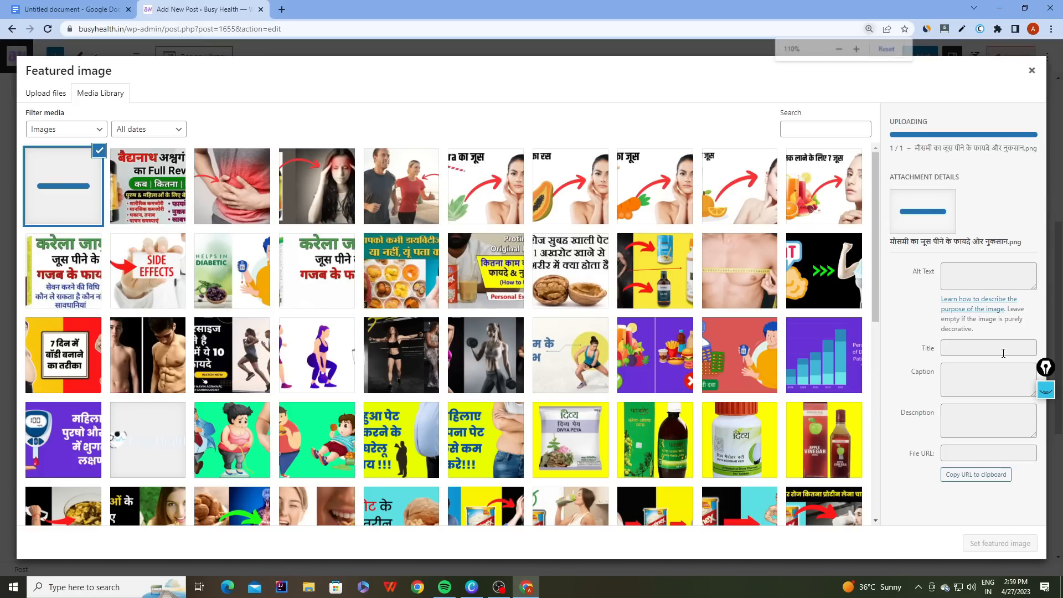
scroll(975, 357, "down", 1)
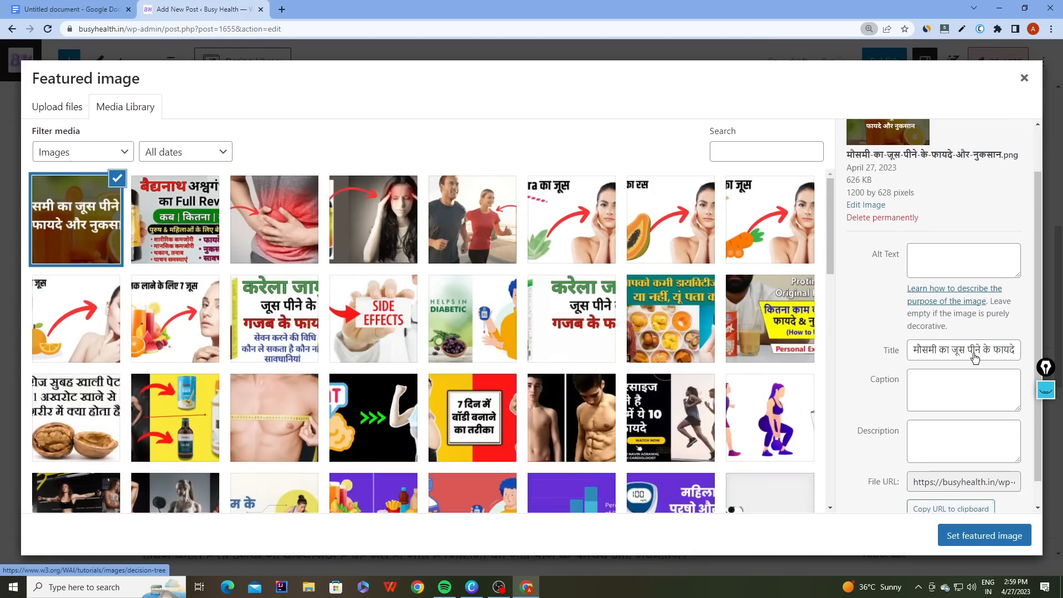
left_click_drag(916, 350, 886, 356)
left_click(958, 350)
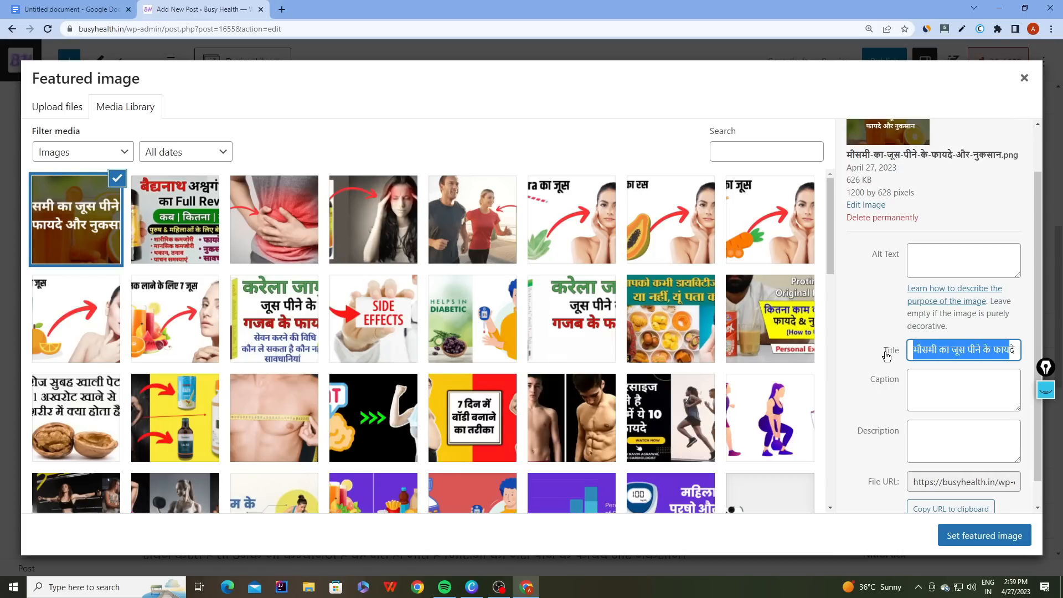
left_click(940, 352)
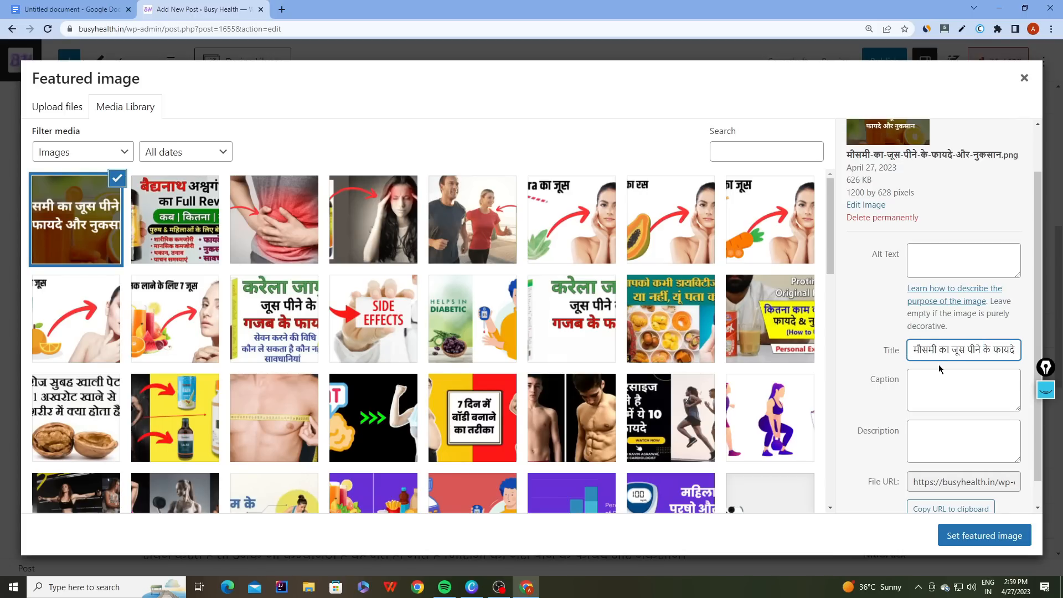
key("BackSpace")
type("-")
key("BackSpace")
type("-का-")
key("BackSpace")
type("-")
key("BackSpace")
type("-")
key("Right")
key("Right")
key("Right")
key("Right")
key("Right")
key("Left")
key("BackSpace")
key("ctrl+minus")
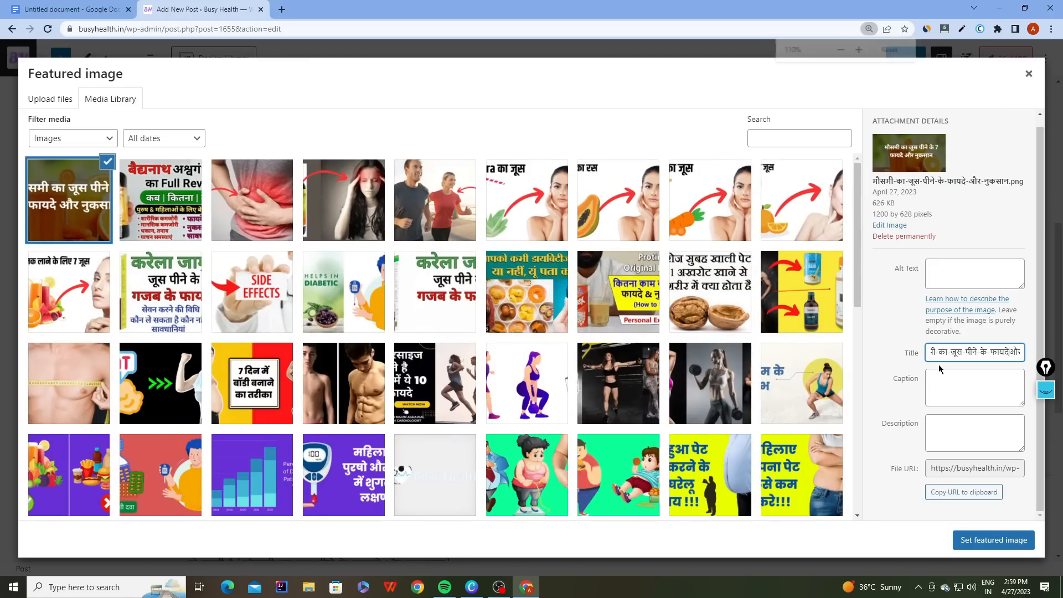
type("-")
key("ctrl+plus")
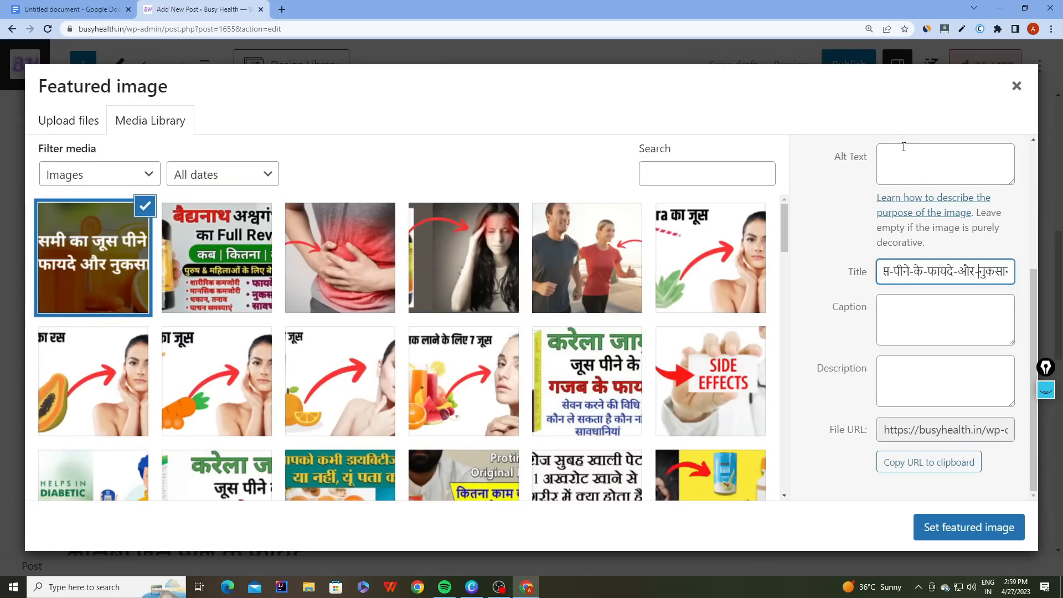
Give the image the alt text "मौसमी का जूस पीने के फायदे और नुकसान" without brackets and set it as the featured image.
left_click(903, 148)
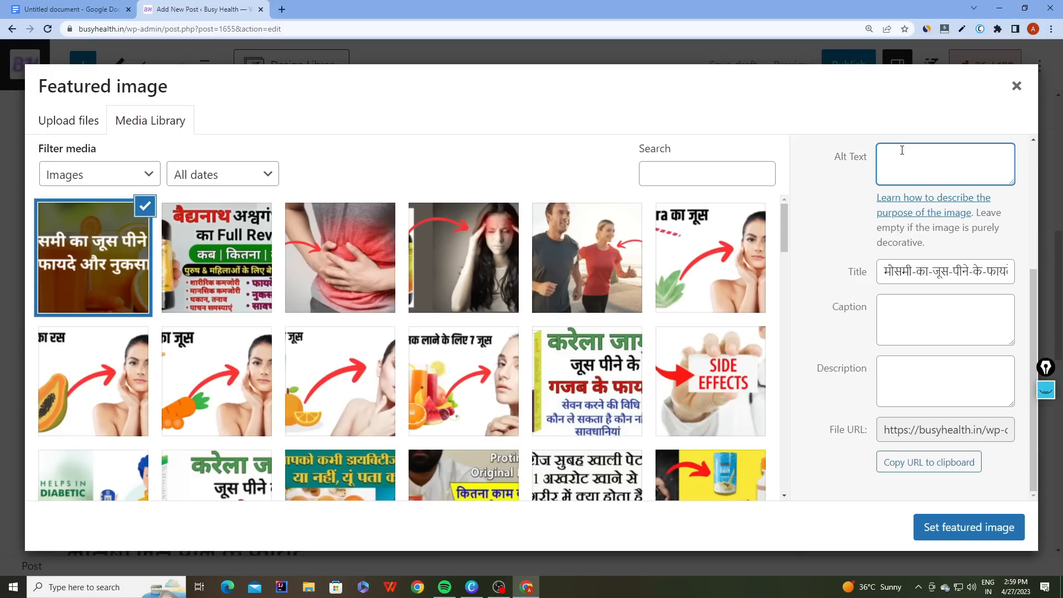
key("super+v")
scroll(925, 250, "down", 2)
scroll(925, 251, "down", 2)
left_click(930, 332)
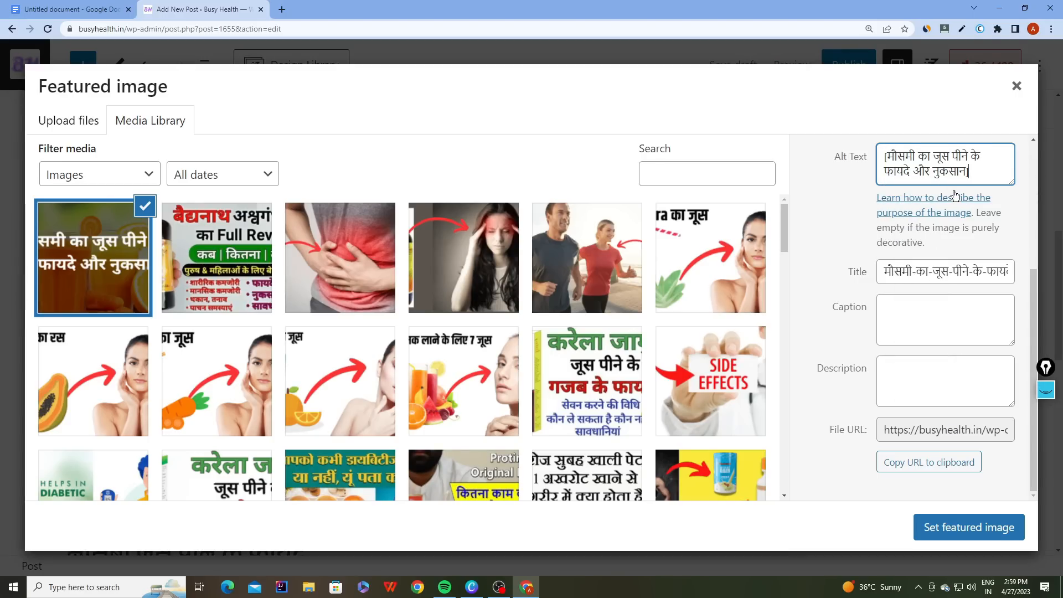
left_click(888, 156)
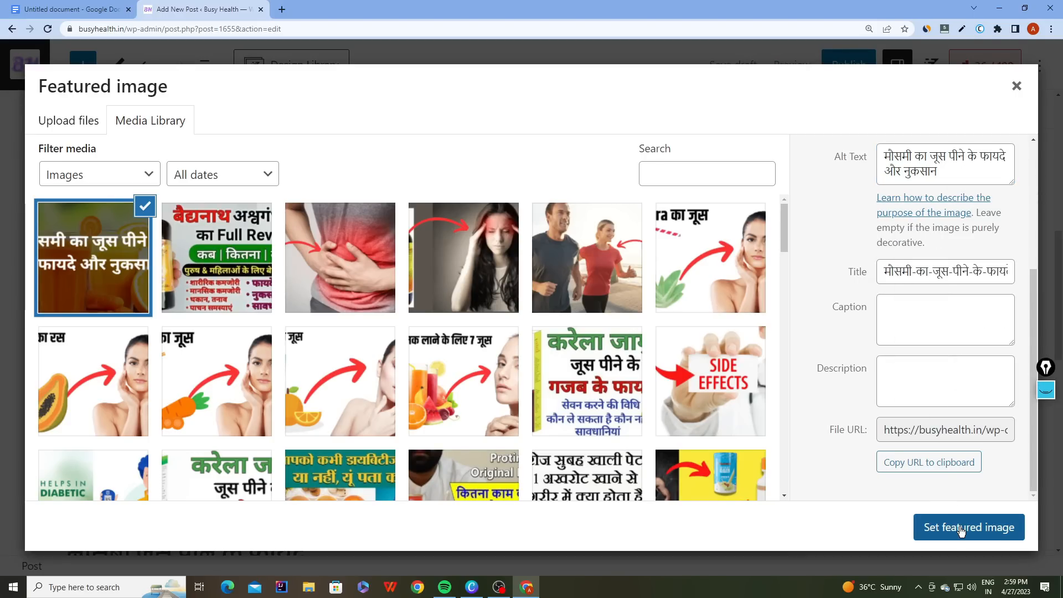
left_click(956, 526)
Insert an image block after the first paragraph under Immunity Booster and upload the "immunity booster" file into it.
scroll(888, 427, "down", 3)
scroll(890, 430, "up", 1)
scroll(357, 303, "down", 3)
scroll(357, 303, "down", 4)
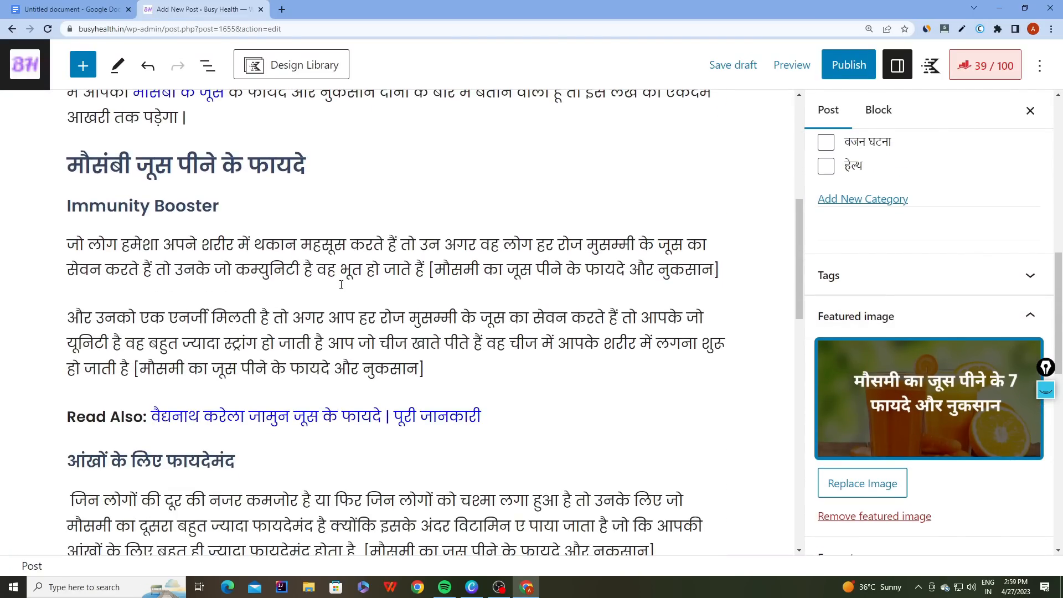
left_click(393, 294)
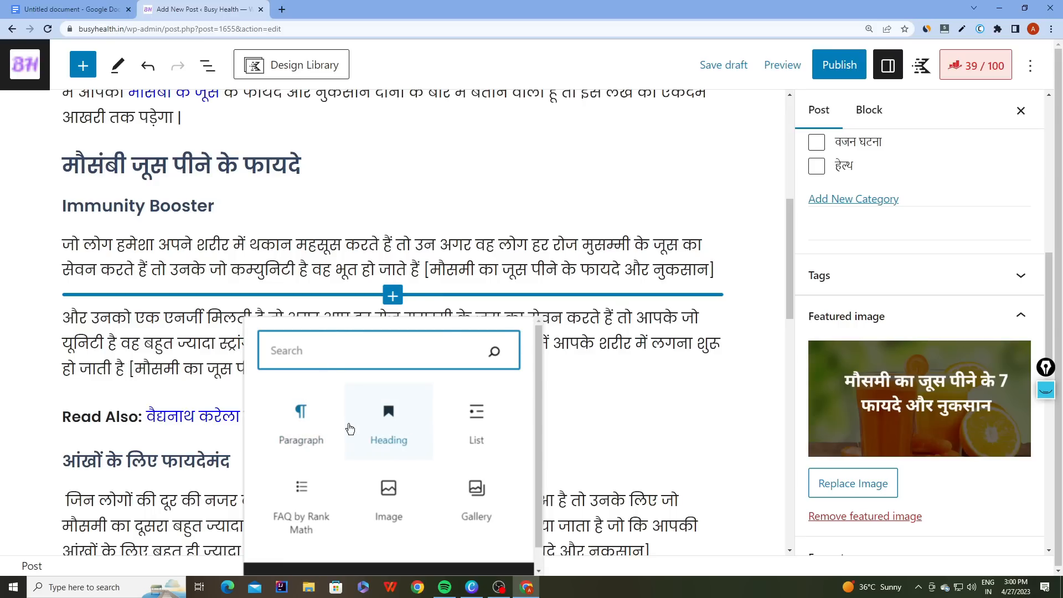
left_click(417, 498)
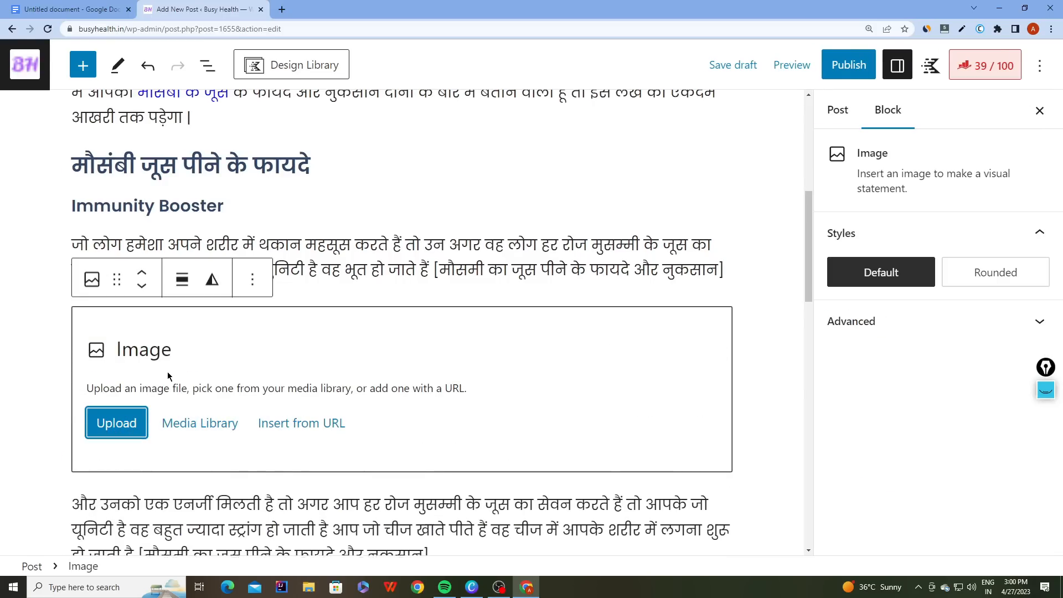
left_click(126, 423)
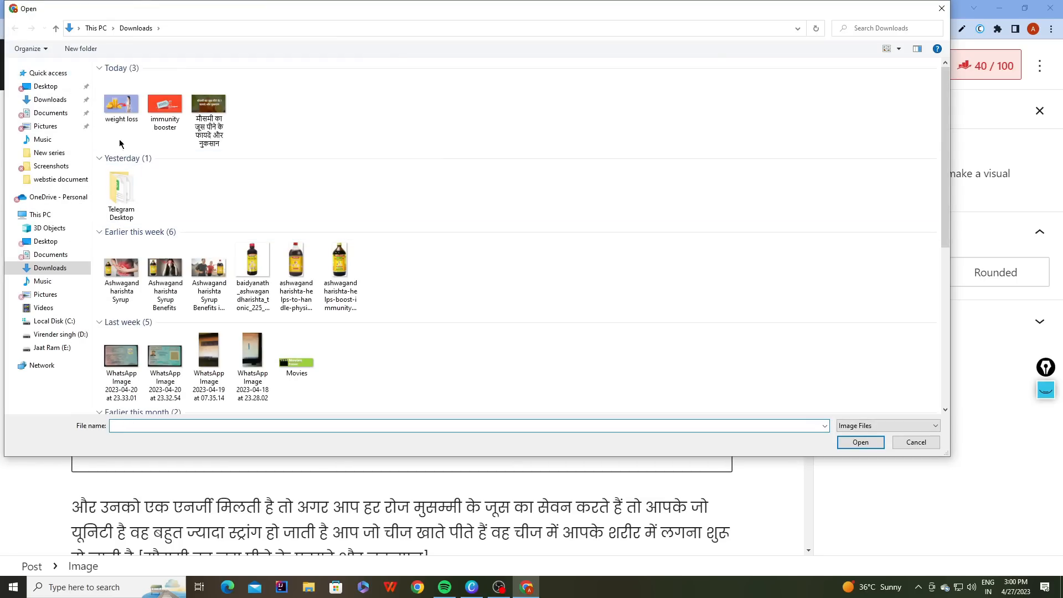
left_click(165, 106)
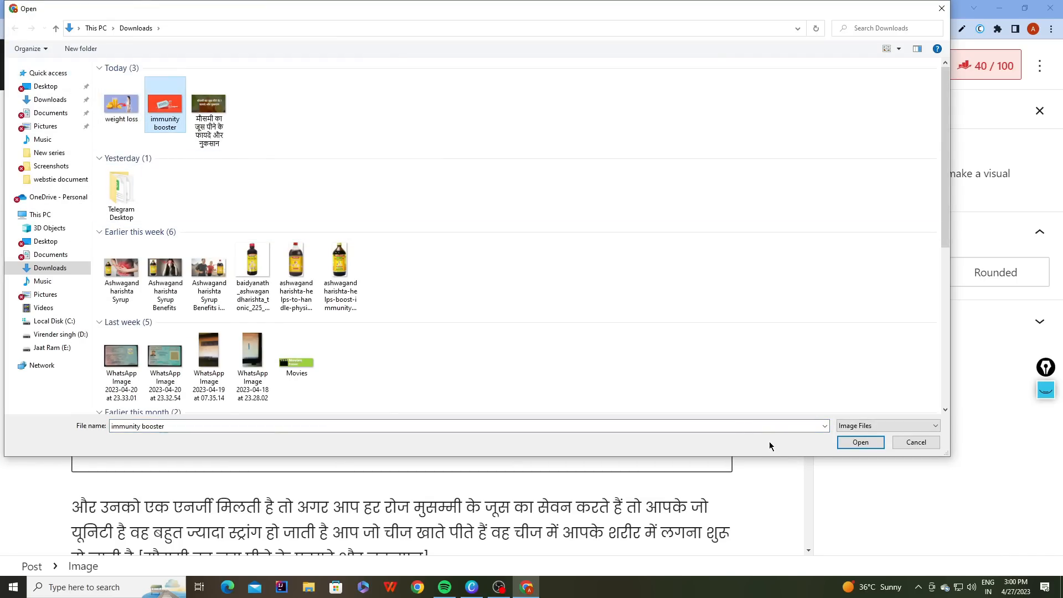
left_click(855, 450)
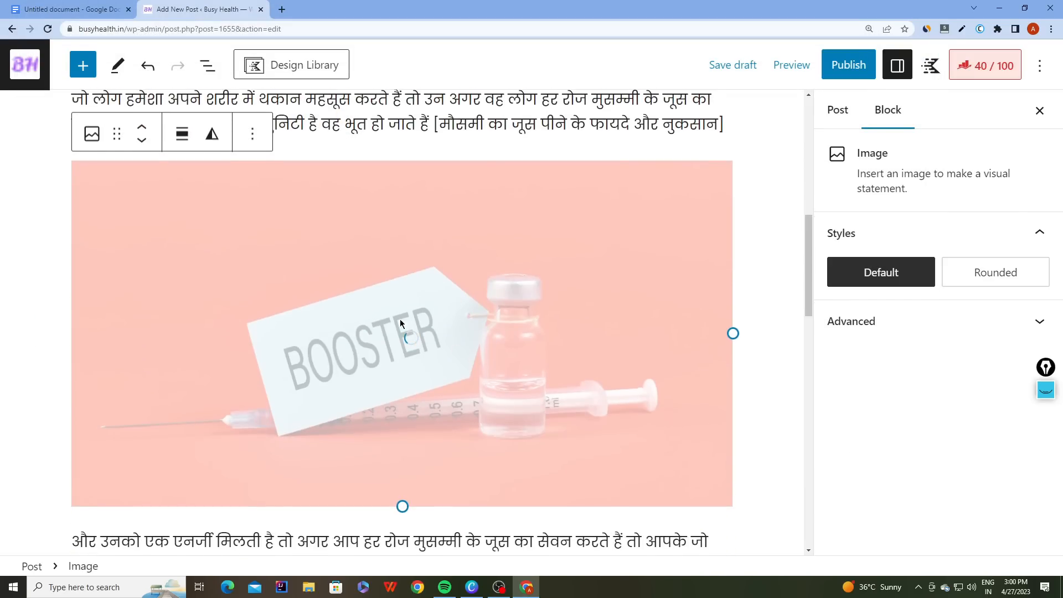
Align the immunity booster image block to the centre.
left_click(188, 124)
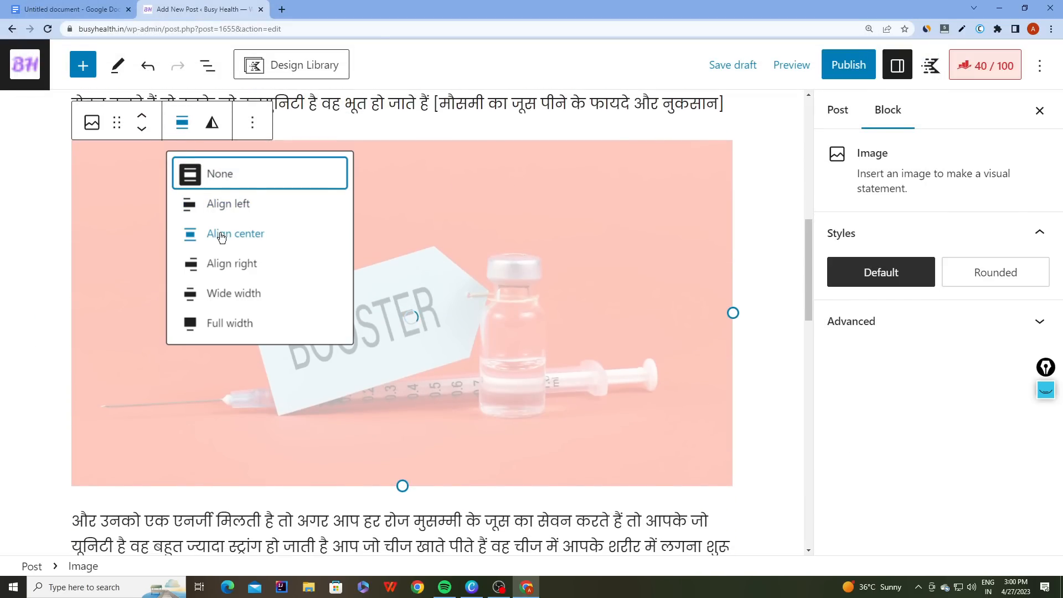
left_click(221, 235)
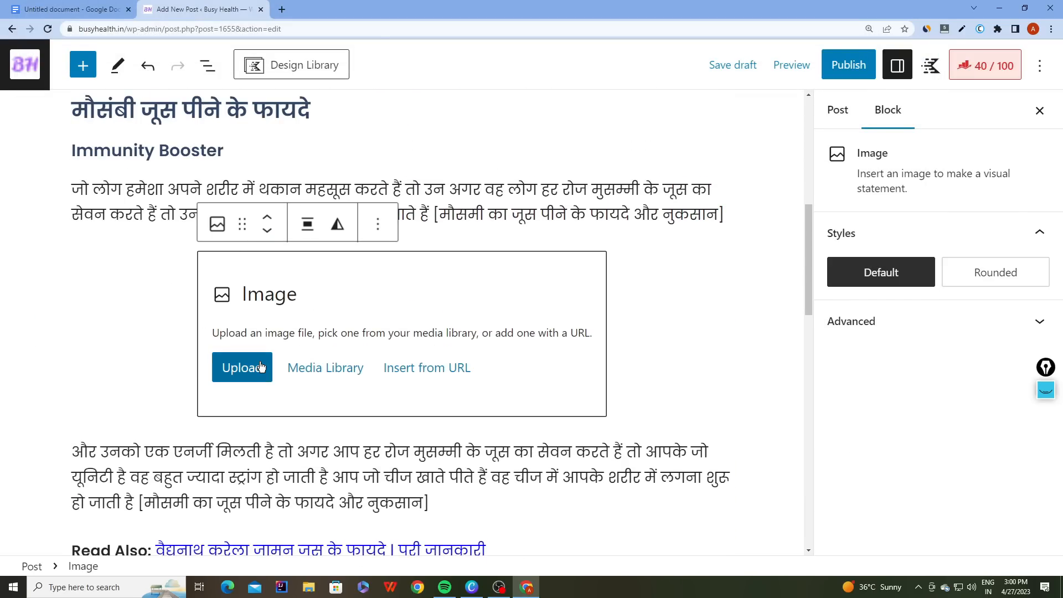
left_click(261, 367)
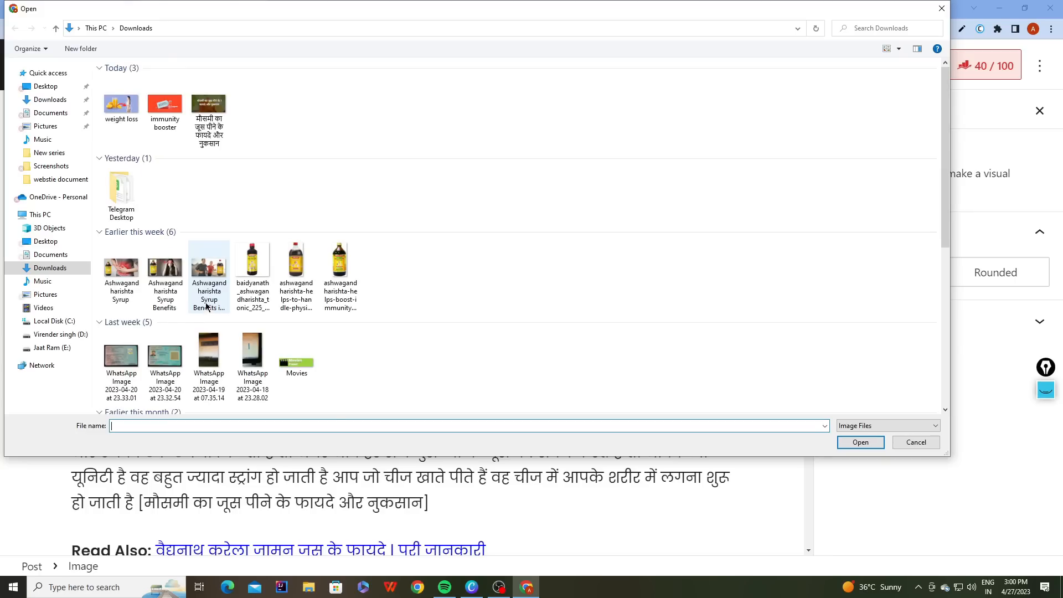
double_click(160, 123)
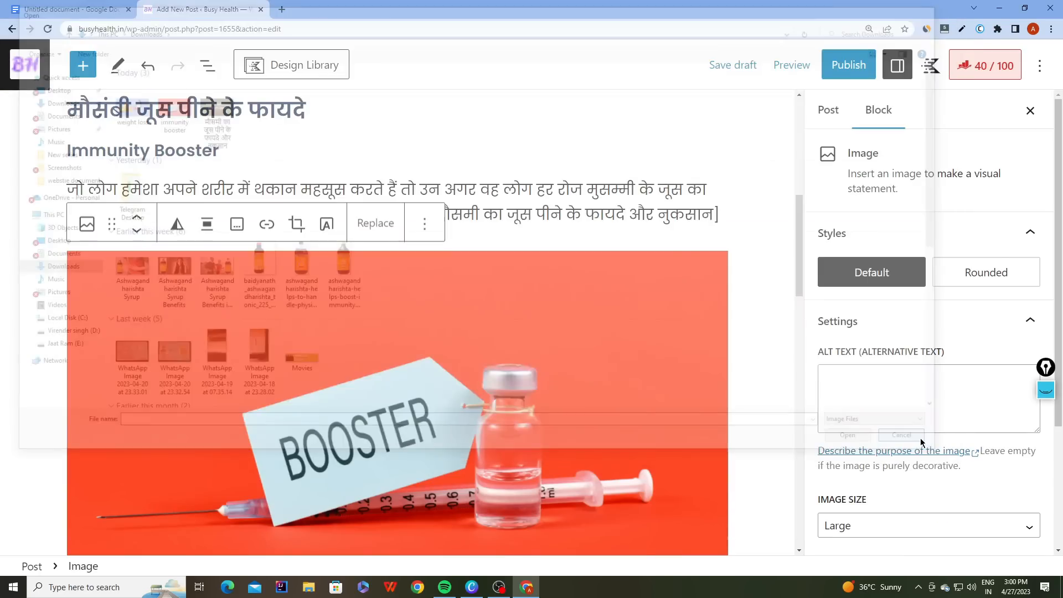
Set the BOOSTER image's alt text to "मौसमी का जूस पीने के फायदे और नुकसान" in the media library and reselect it for the block.
scroll(350, 358, "down", 3)
scroll(350, 358, "up", 2)
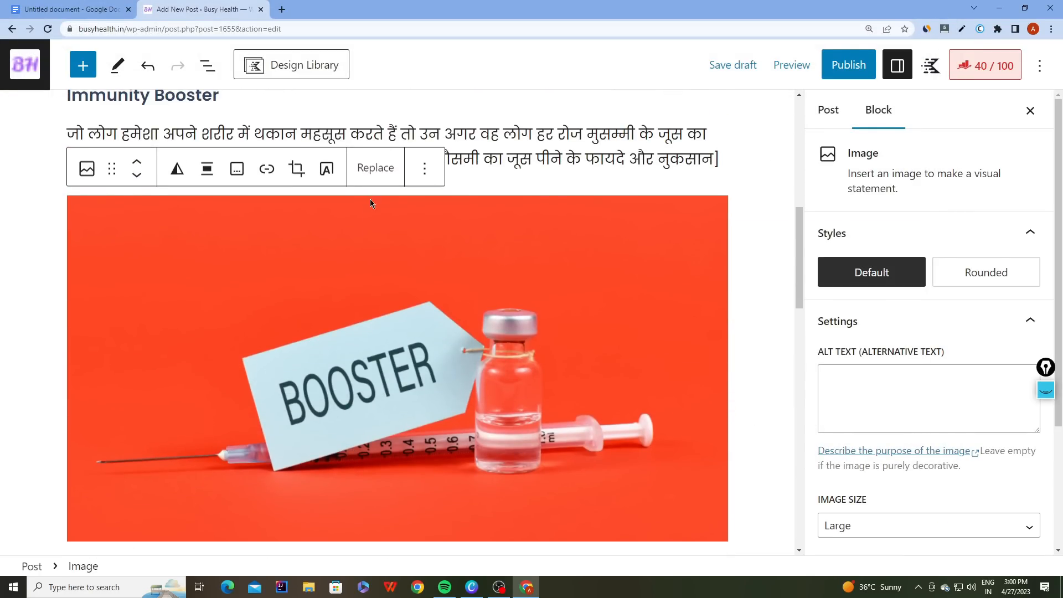
left_click(386, 169)
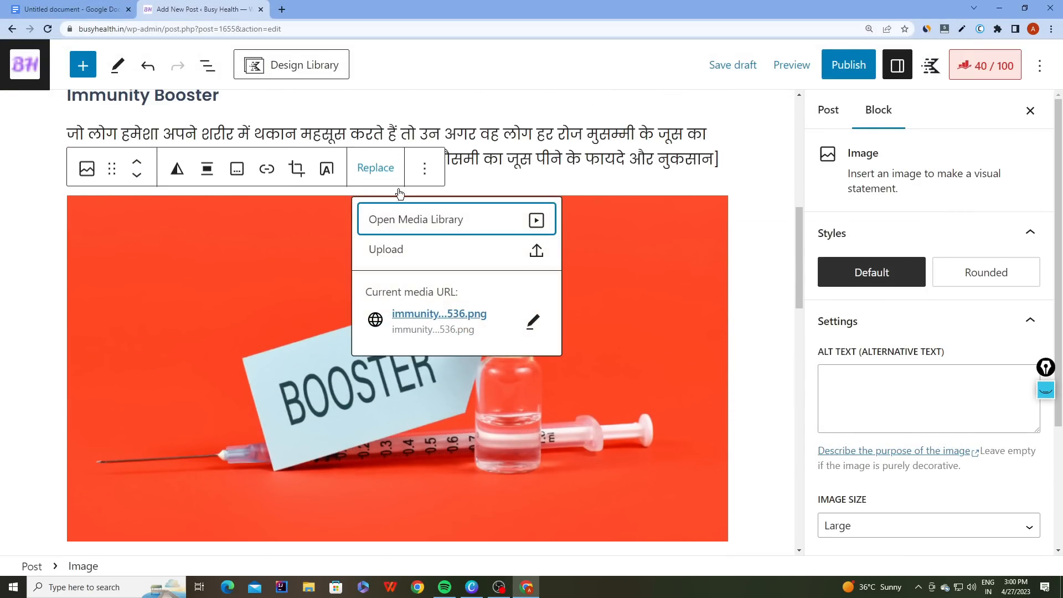
left_click(403, 220)
scroll(941, 406, "down", 1)
left_click(887, 363)
key("ctrl+a")
left_click(926, 243)
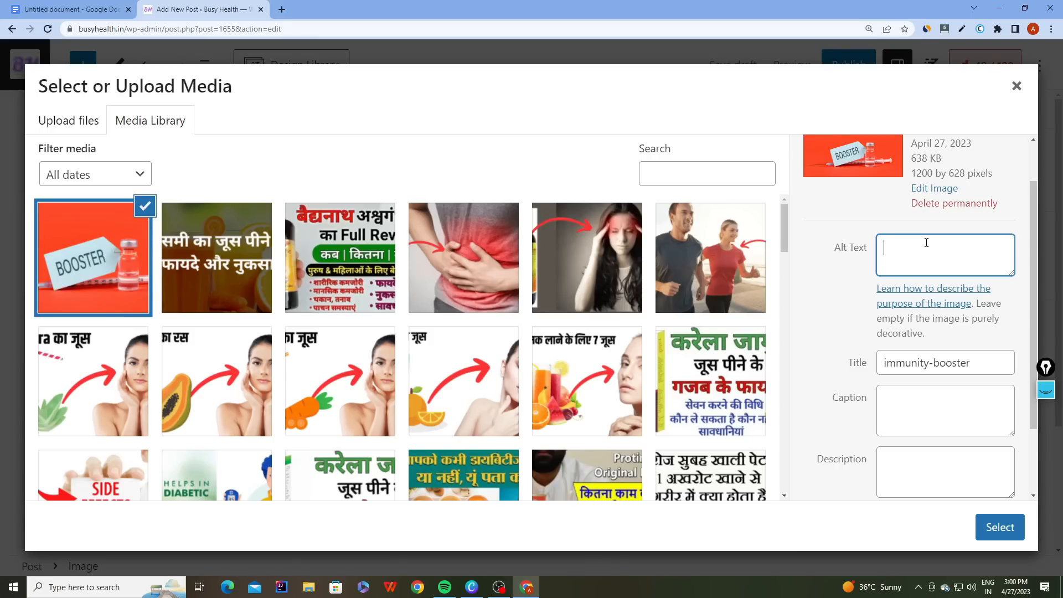
type("मौसमी का जूस पीने के फायदे और नुकसान")
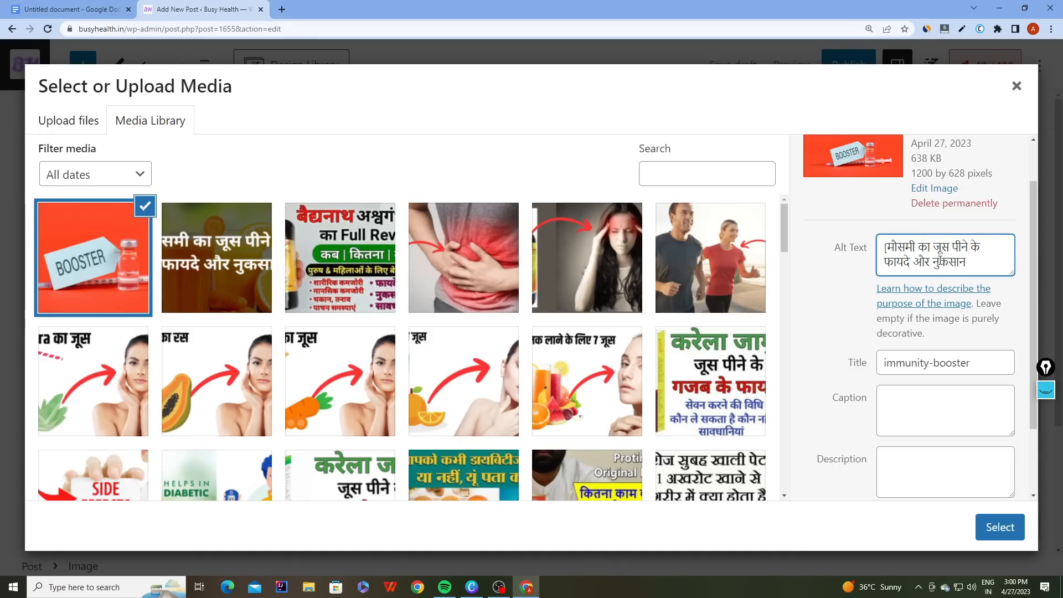
left_click(993, 527)
scroll(585, 350, "down", 12)
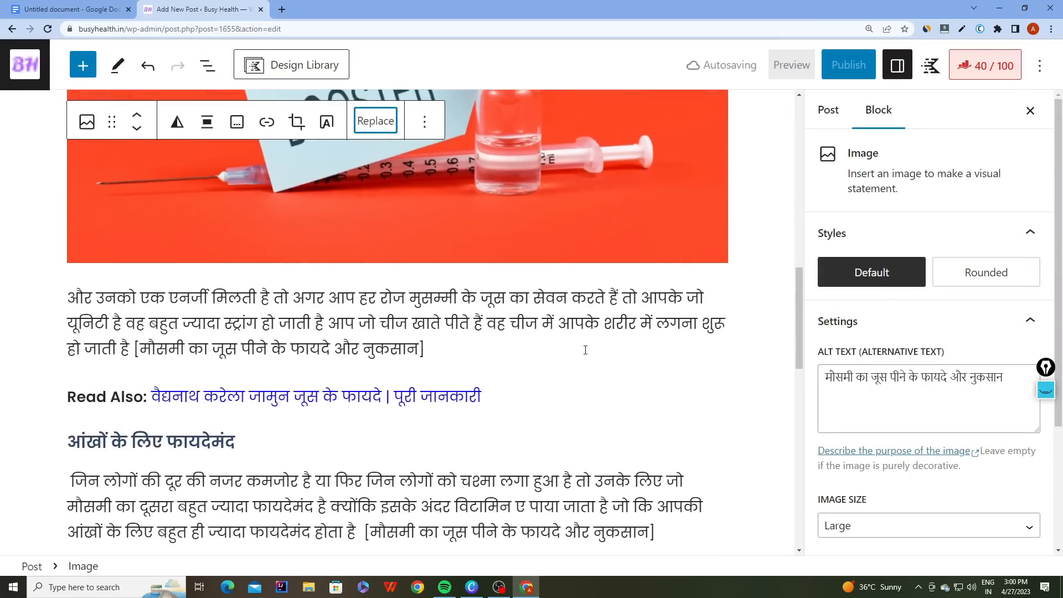
Insert an image block under the heading "वजन के लिए मौसम्बी के फायदे", upload the "weight loss" file into it and align it to the centre.
scroll(585, 350, "up", 3)
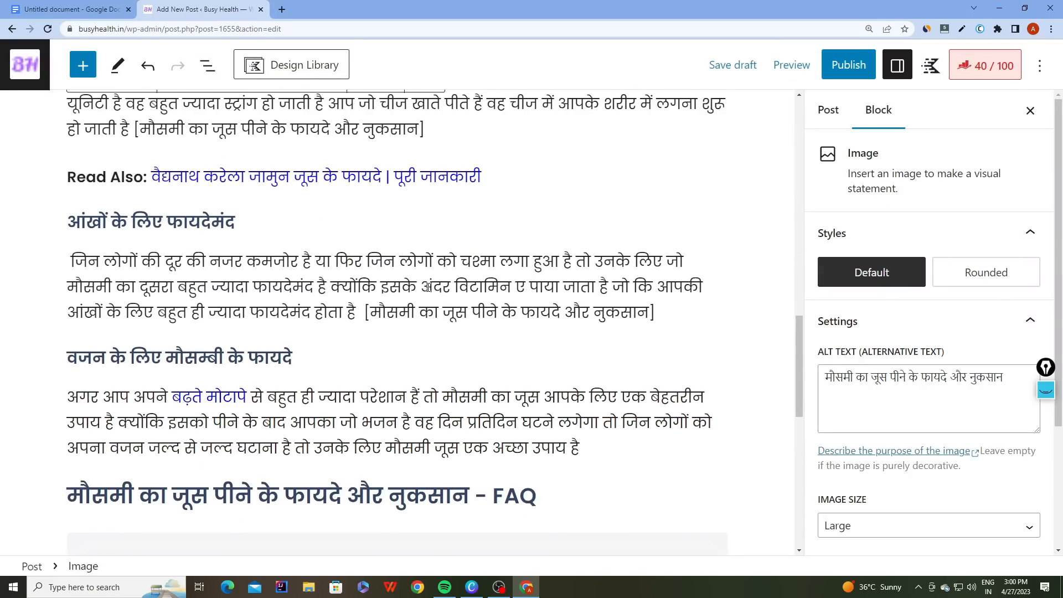
scroll(324, 246, "down", 4)
left_click(397, 211)
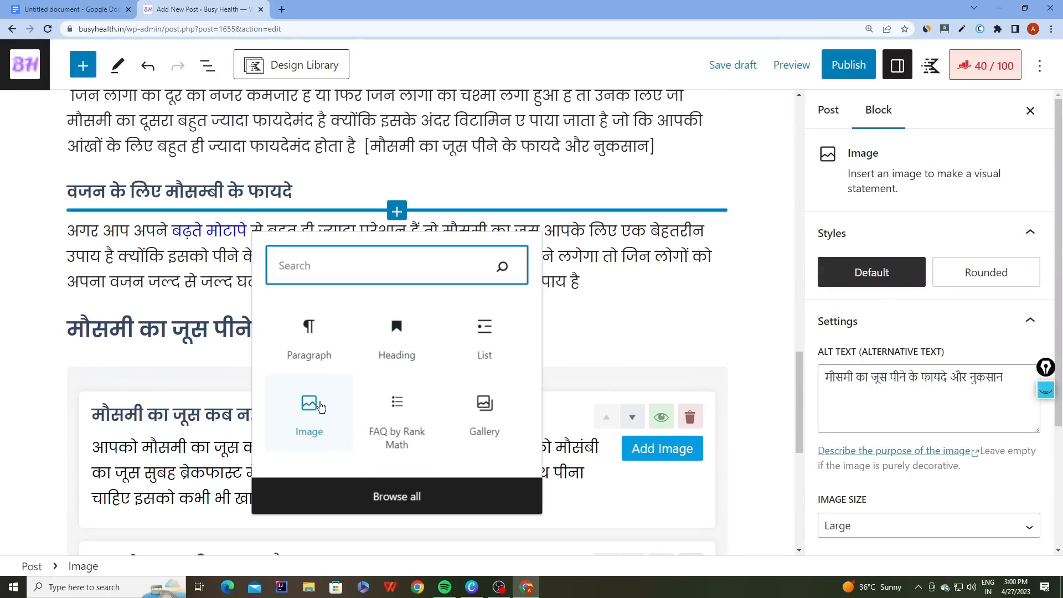
left_click(308, 406)
left_click(117, 342)
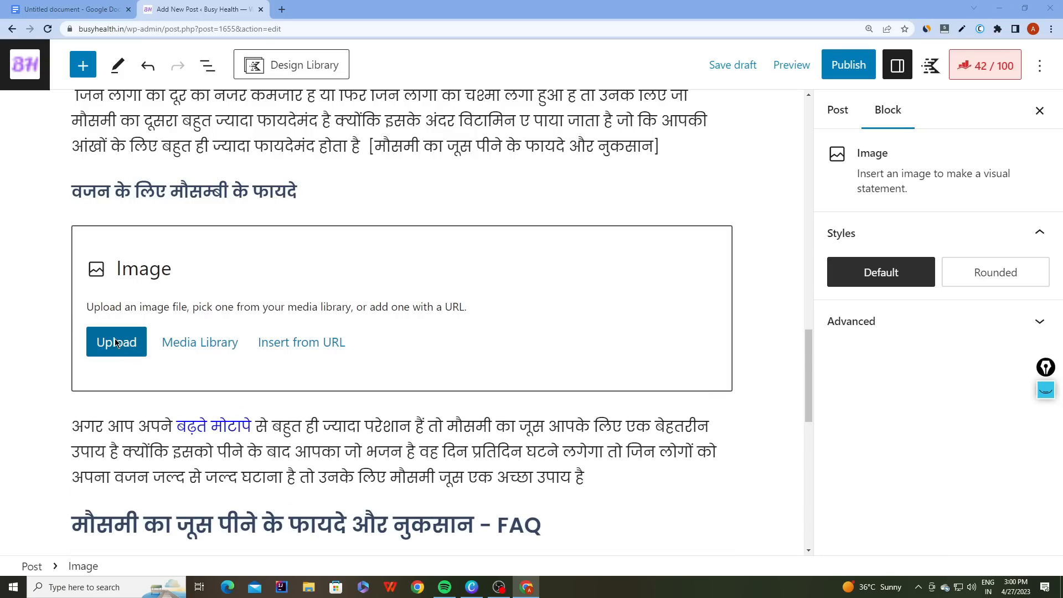
left_click(129, 120)
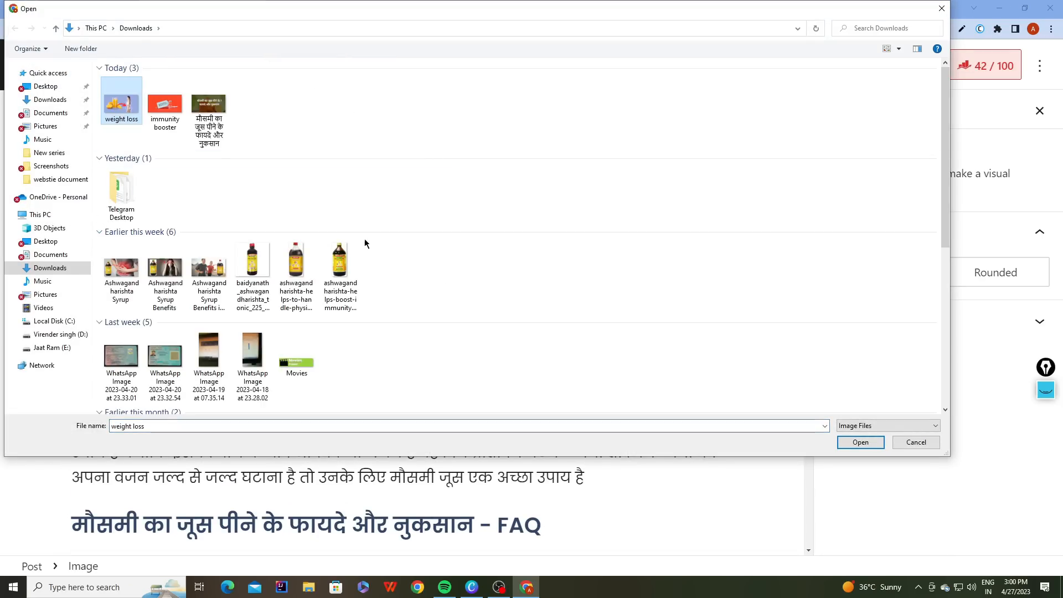
left_click(862, 440)
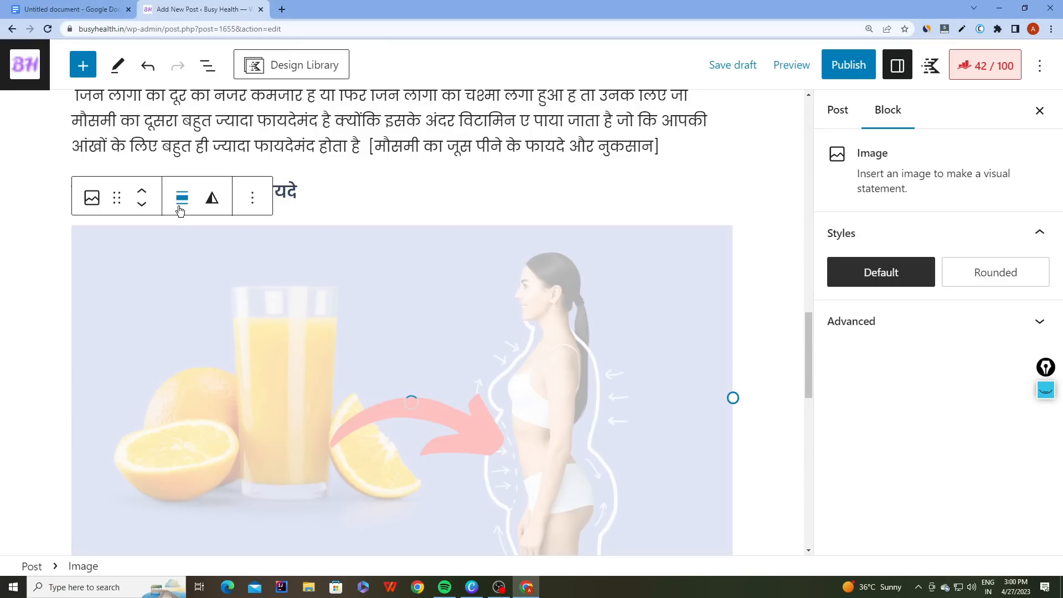
left_click(180, 210)
left_click(248, 309)
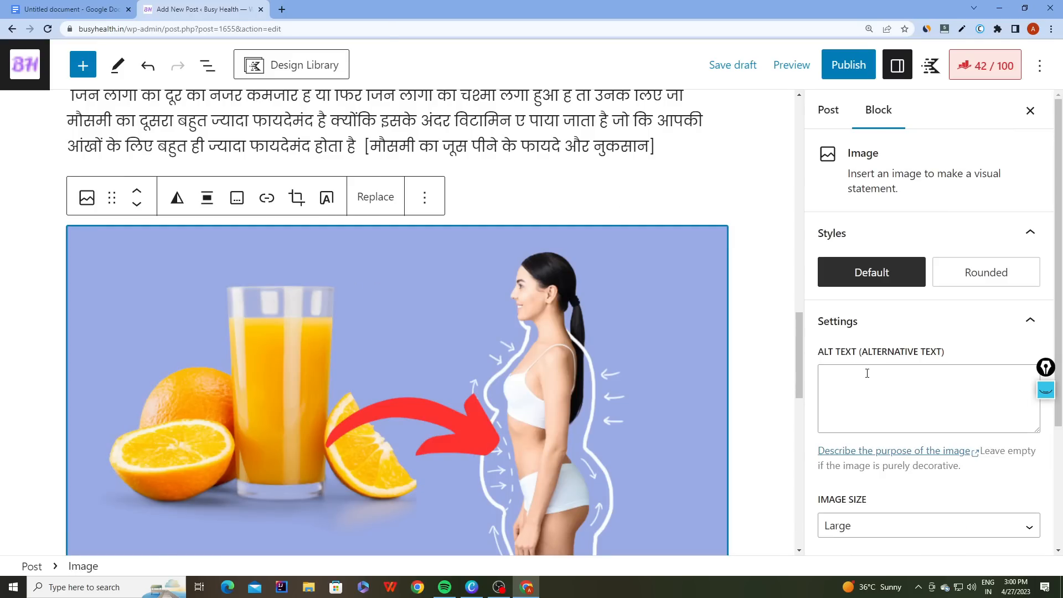
Give the weight loss image the alt text "मौसमी का जूस पीने के फायदे और नुकसान" without brackets and save the draft.
left_click(867, 373)
left_click(582, 338)
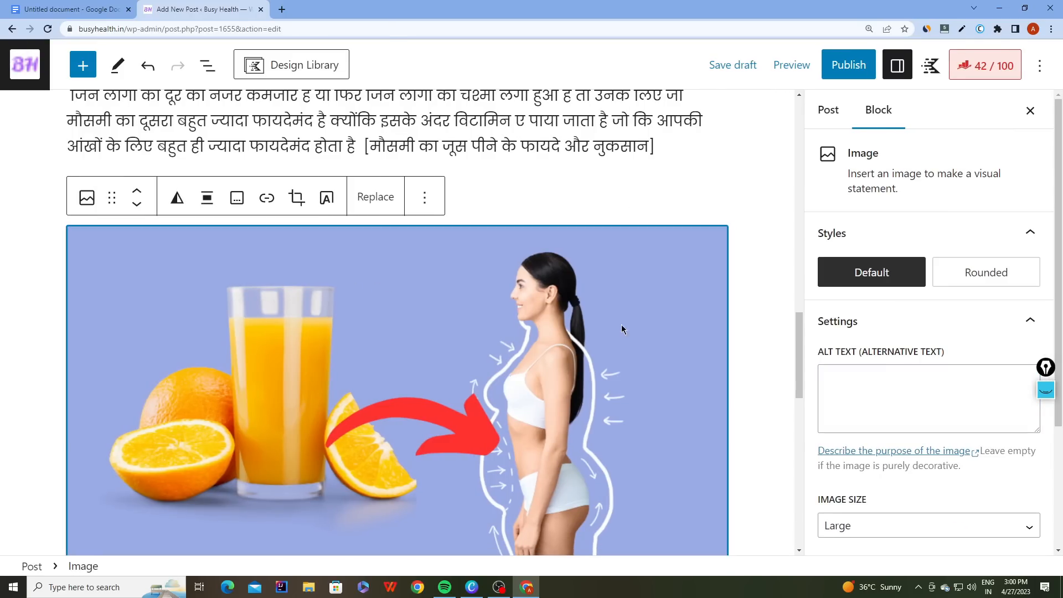
left_click(866, 373)
type("[मौसमी का जूस पीने के फायदे और नुकसान]")
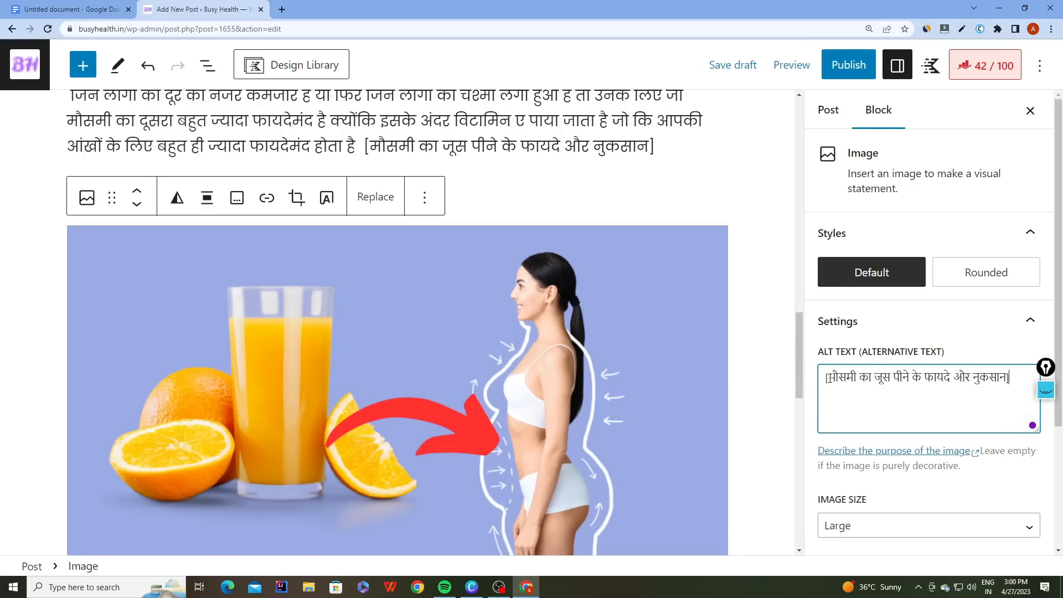
left_click(828, 377)
key("BackSpace")
left_click(638, 361)
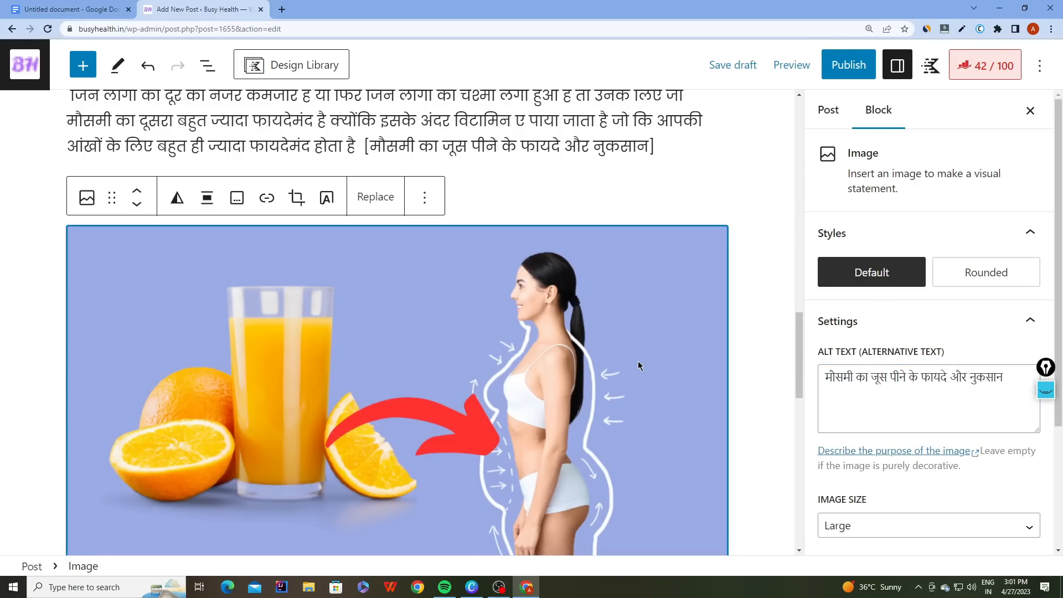
left_click(733, 64)
Circle the number 7 in the post title with the annotation pen and clear the drawn marks.
scroll(757, 220, "down", 15)
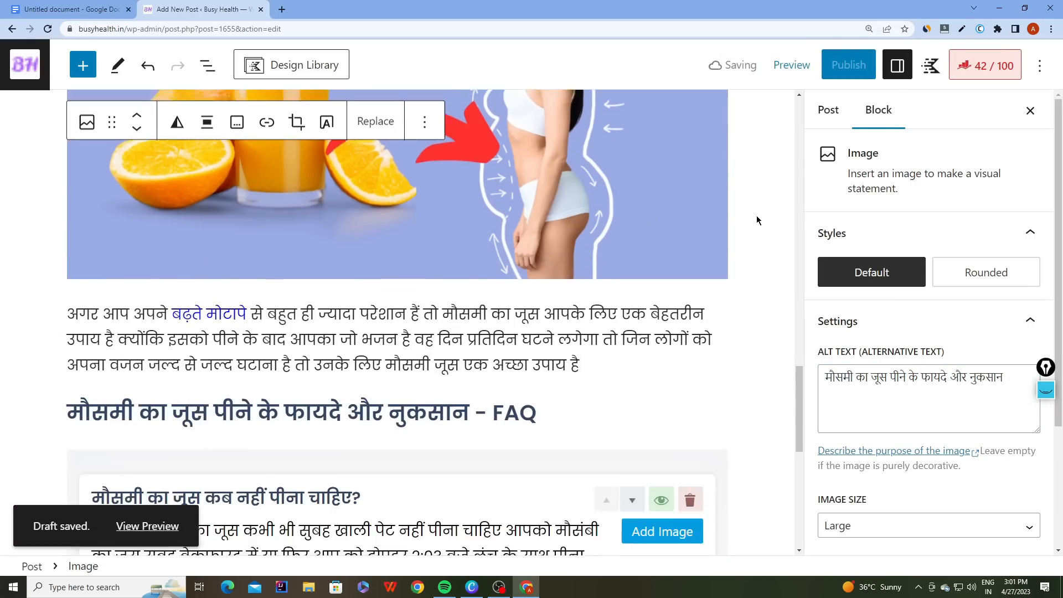
scroll(757, 220, "up", 7)
scroll(757, 220, "up", 15)
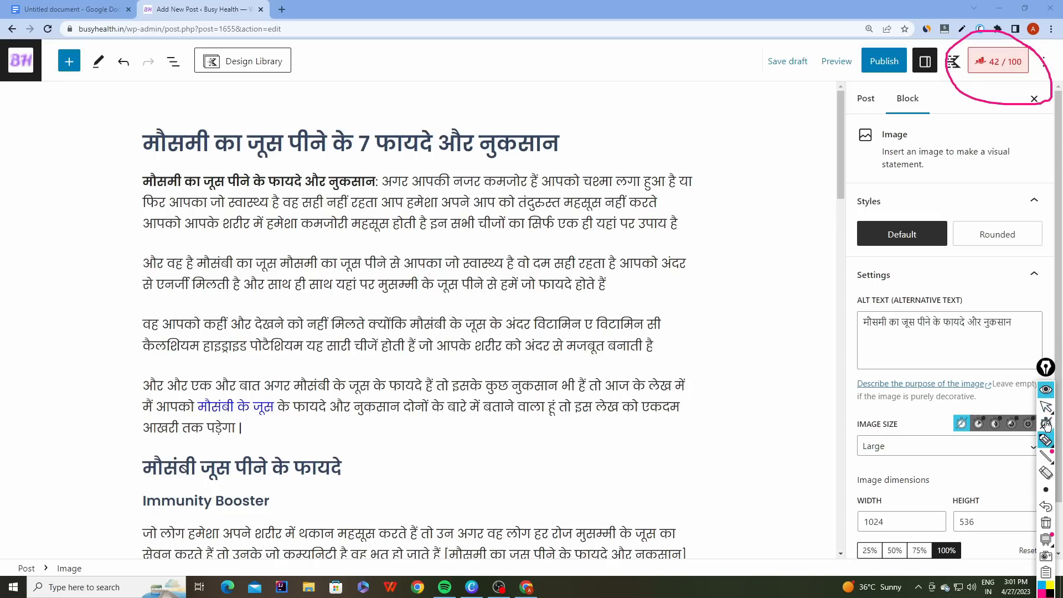
mouse_move(382, 122)
left_mouse_down()
mouse_move(441, 167)
mouse_move(388, 117)
left_mouse_up()
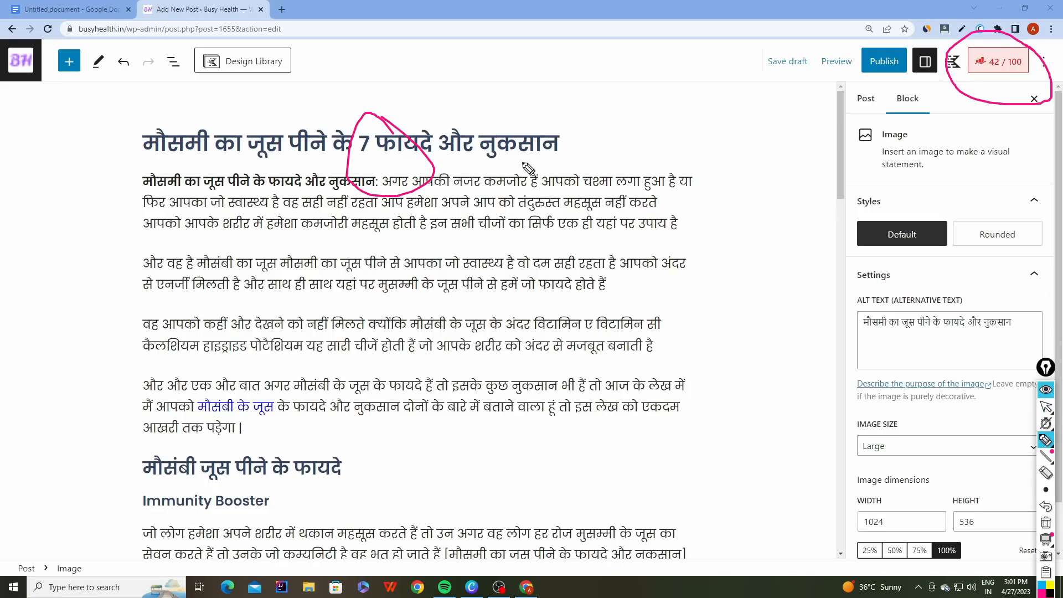
left_click(1046, 522)
left_click(1045, 390)
left_click(1045, 407)
Delete the number 7 from the post title so it reads "मौसमी का जूस पीने के फायदे और नुकसान".
left_click(375, 141)
key("BackSpace")
key("BackSpace")
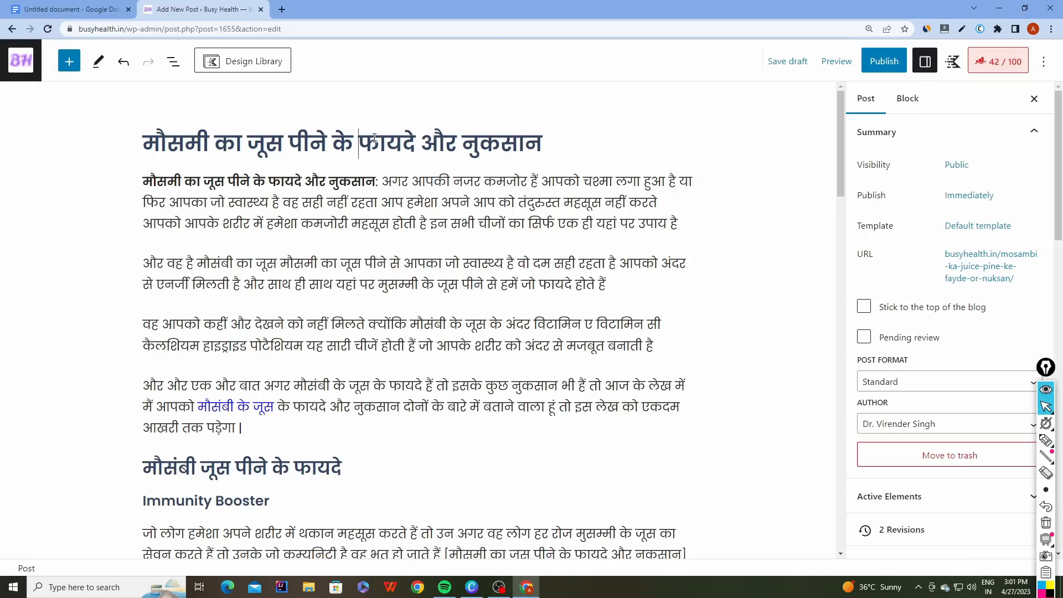
Review the post's Basic SEO, Additional and Title Readability checks in Rank Math and save the draft.
left_click(998, 66)
scroll(955, 274, "down", 5)
scroll(944, 337, "up", 1)
scroll(944, 338, "down", 2)
left_click(884, 479)
scroll(921, 252, "up", 2)
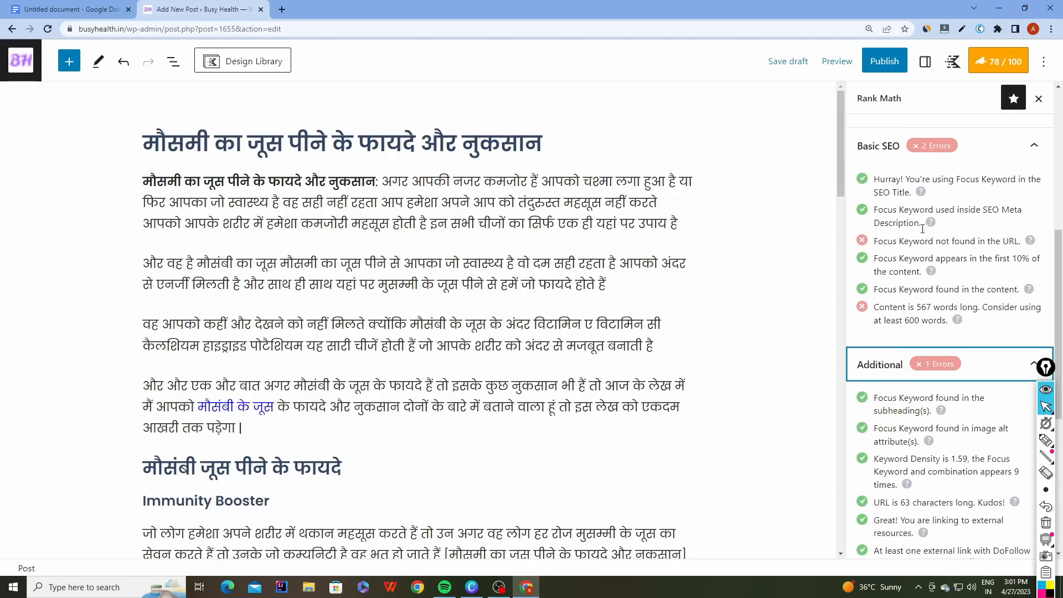
scroll(847, 254, "down", 2)
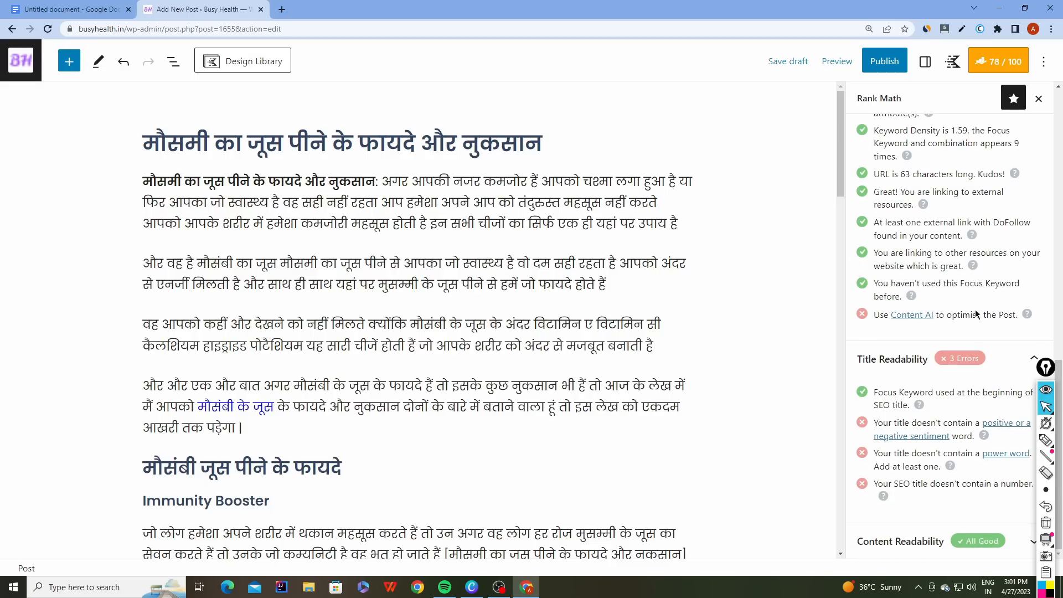
scroll(955, 297, "up", 2)
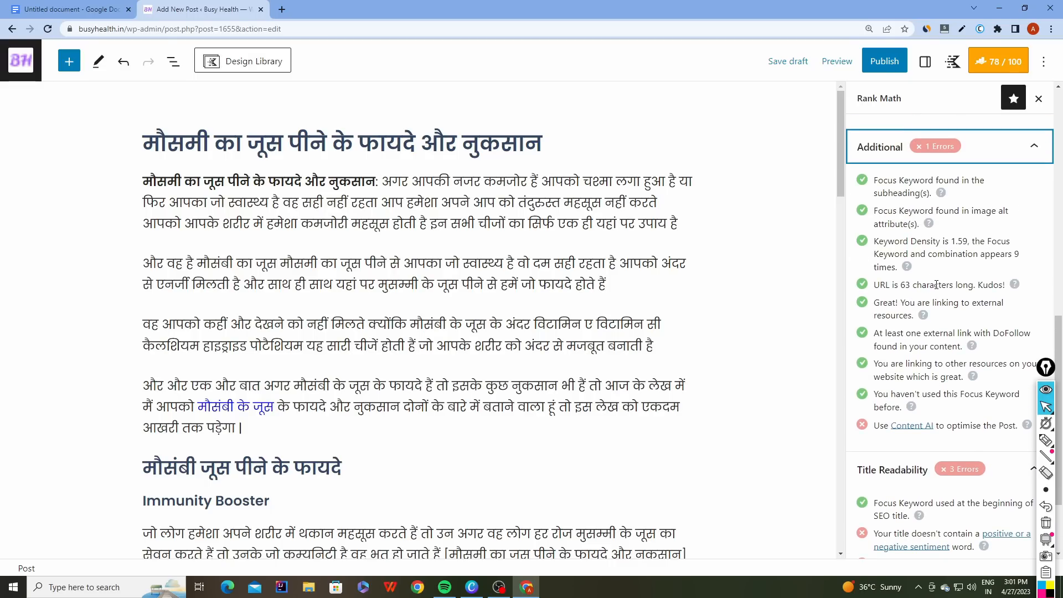
scroll(937, 285, "up", 4)
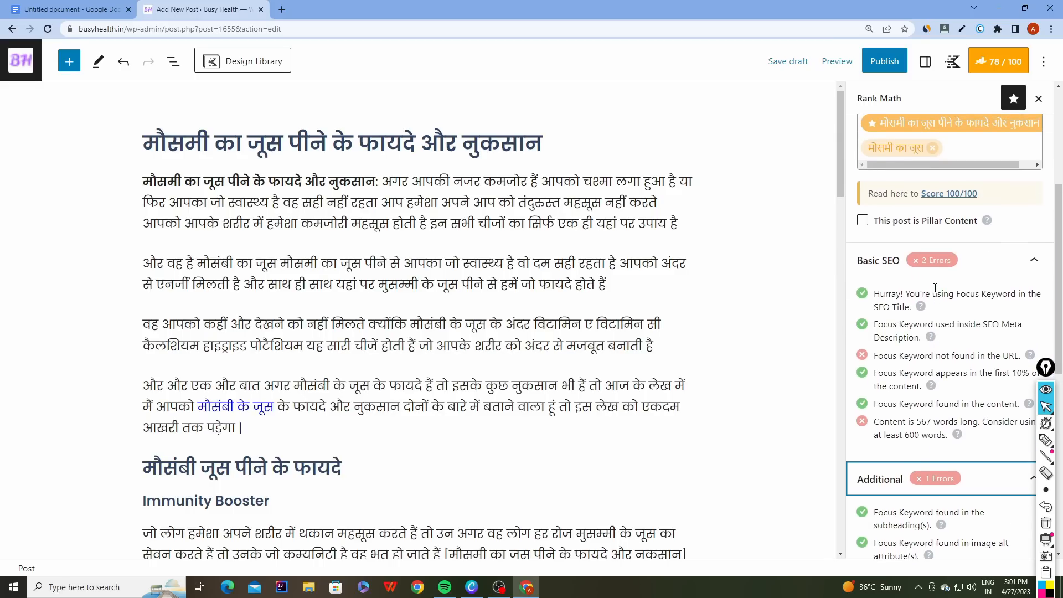
left_click_drag(877, 246, 1015, 247)
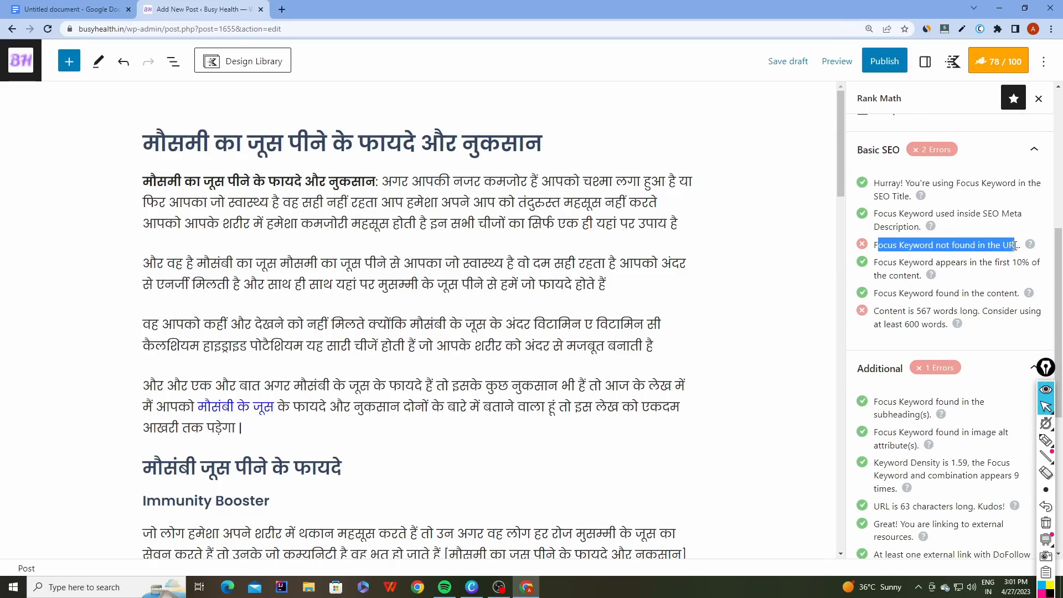
left_click(1011, 246)
scroll(928, 247, "up", 3)
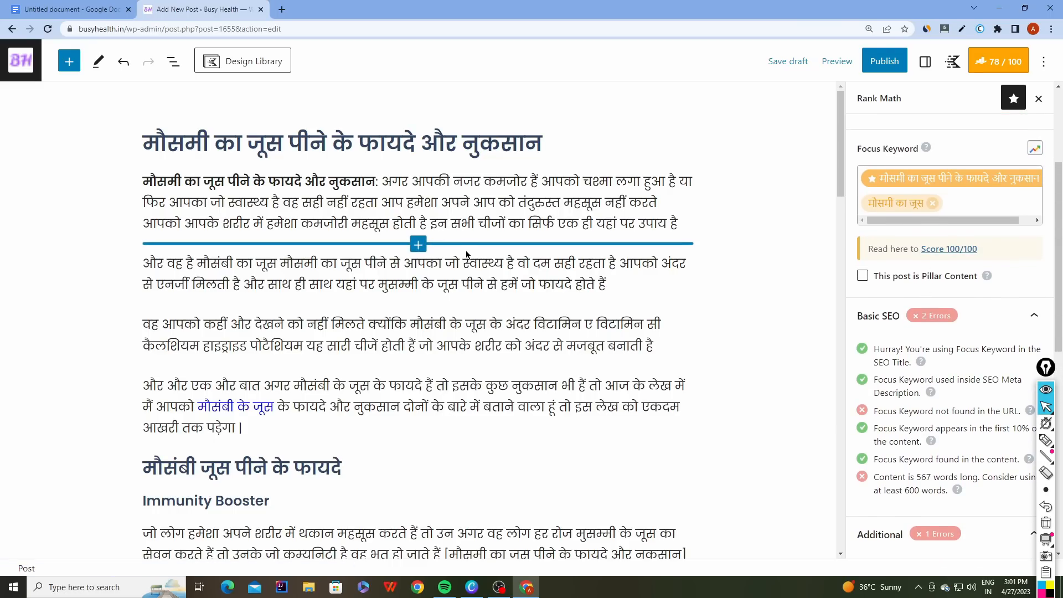
left_click(775, 62)
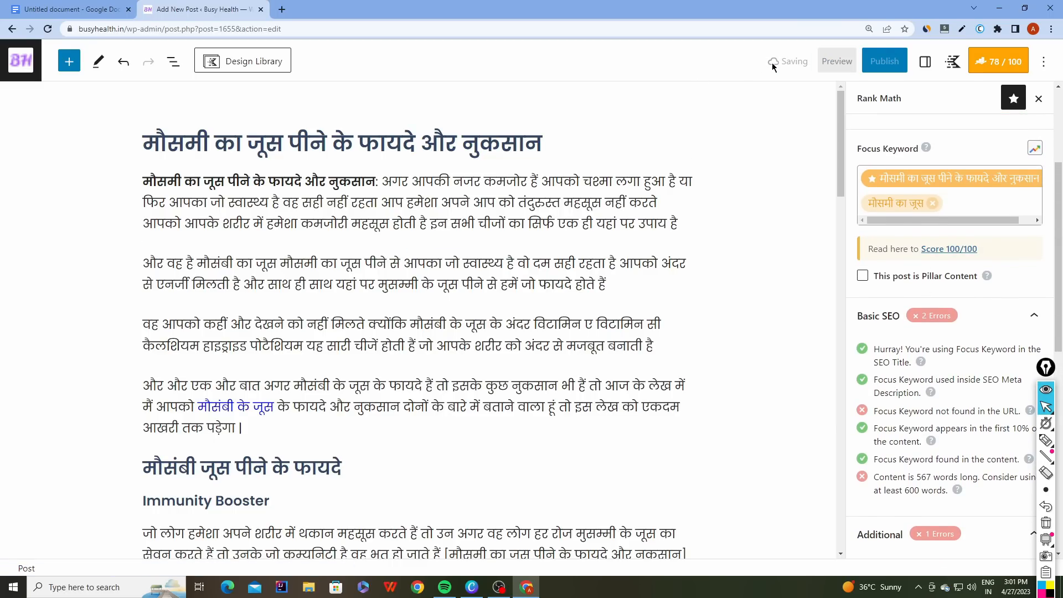